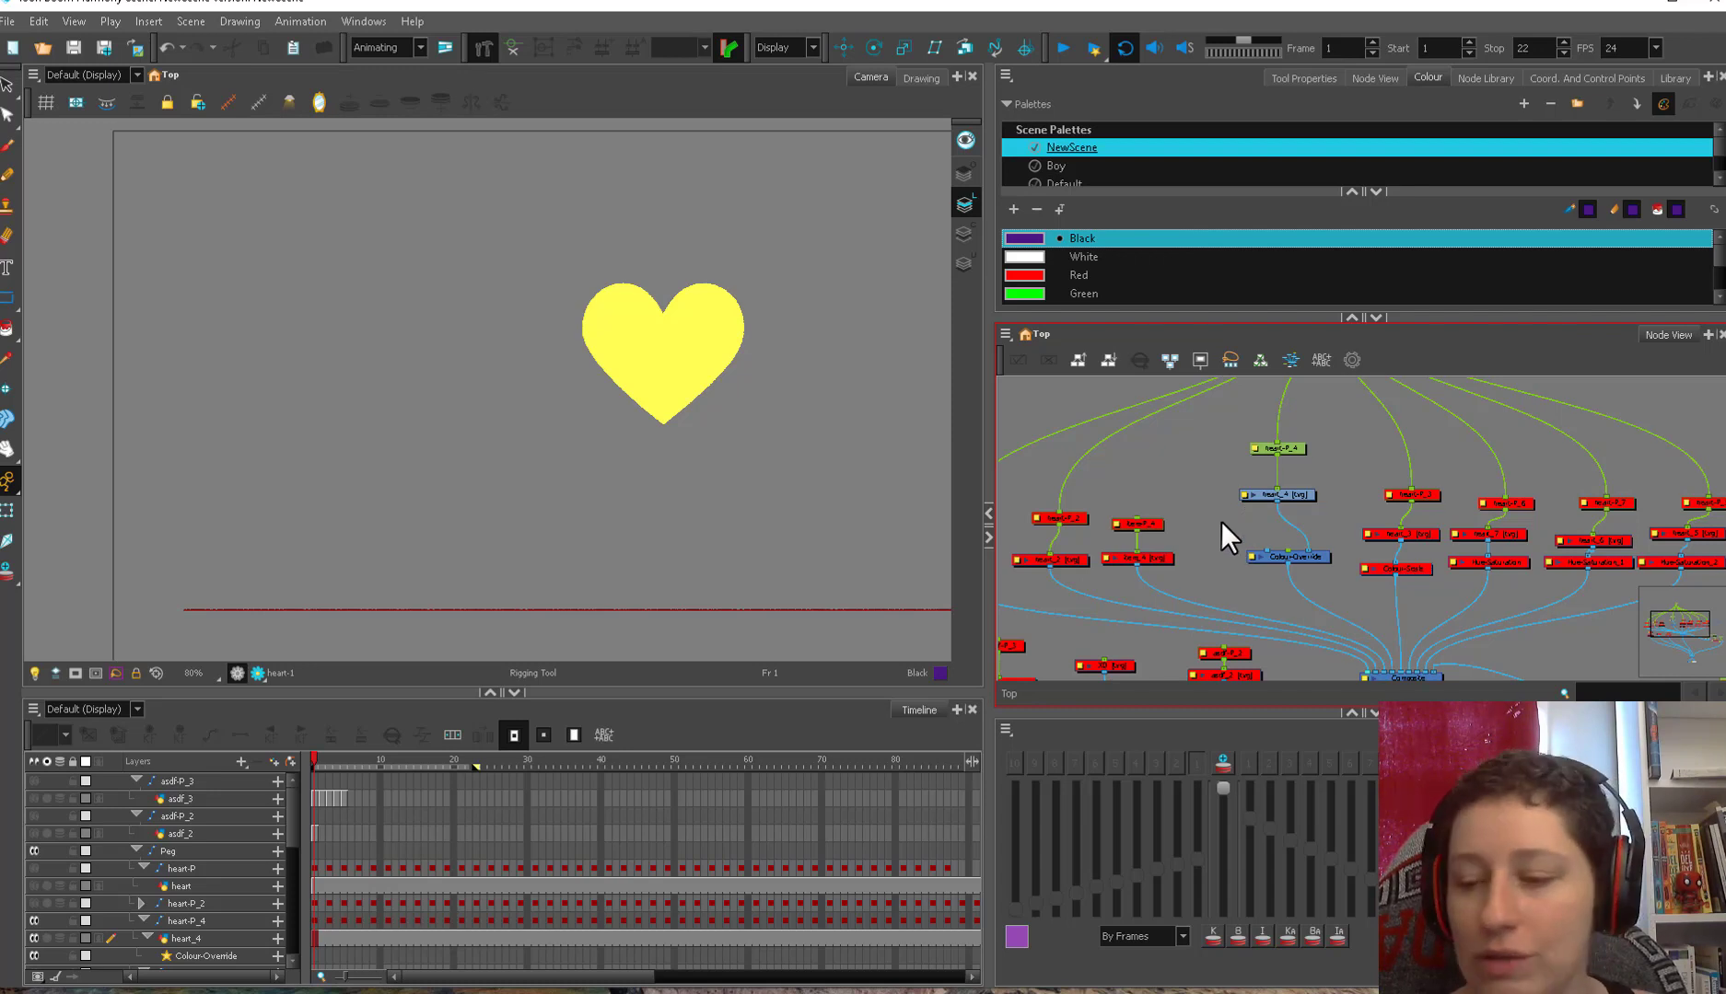
pyautogui.moveTo(1221, 522); pyautogui.dragTo(1139, 557)
pyautogui.moveTo(1159, 554); pyautogui.dragTo(1199, 547)
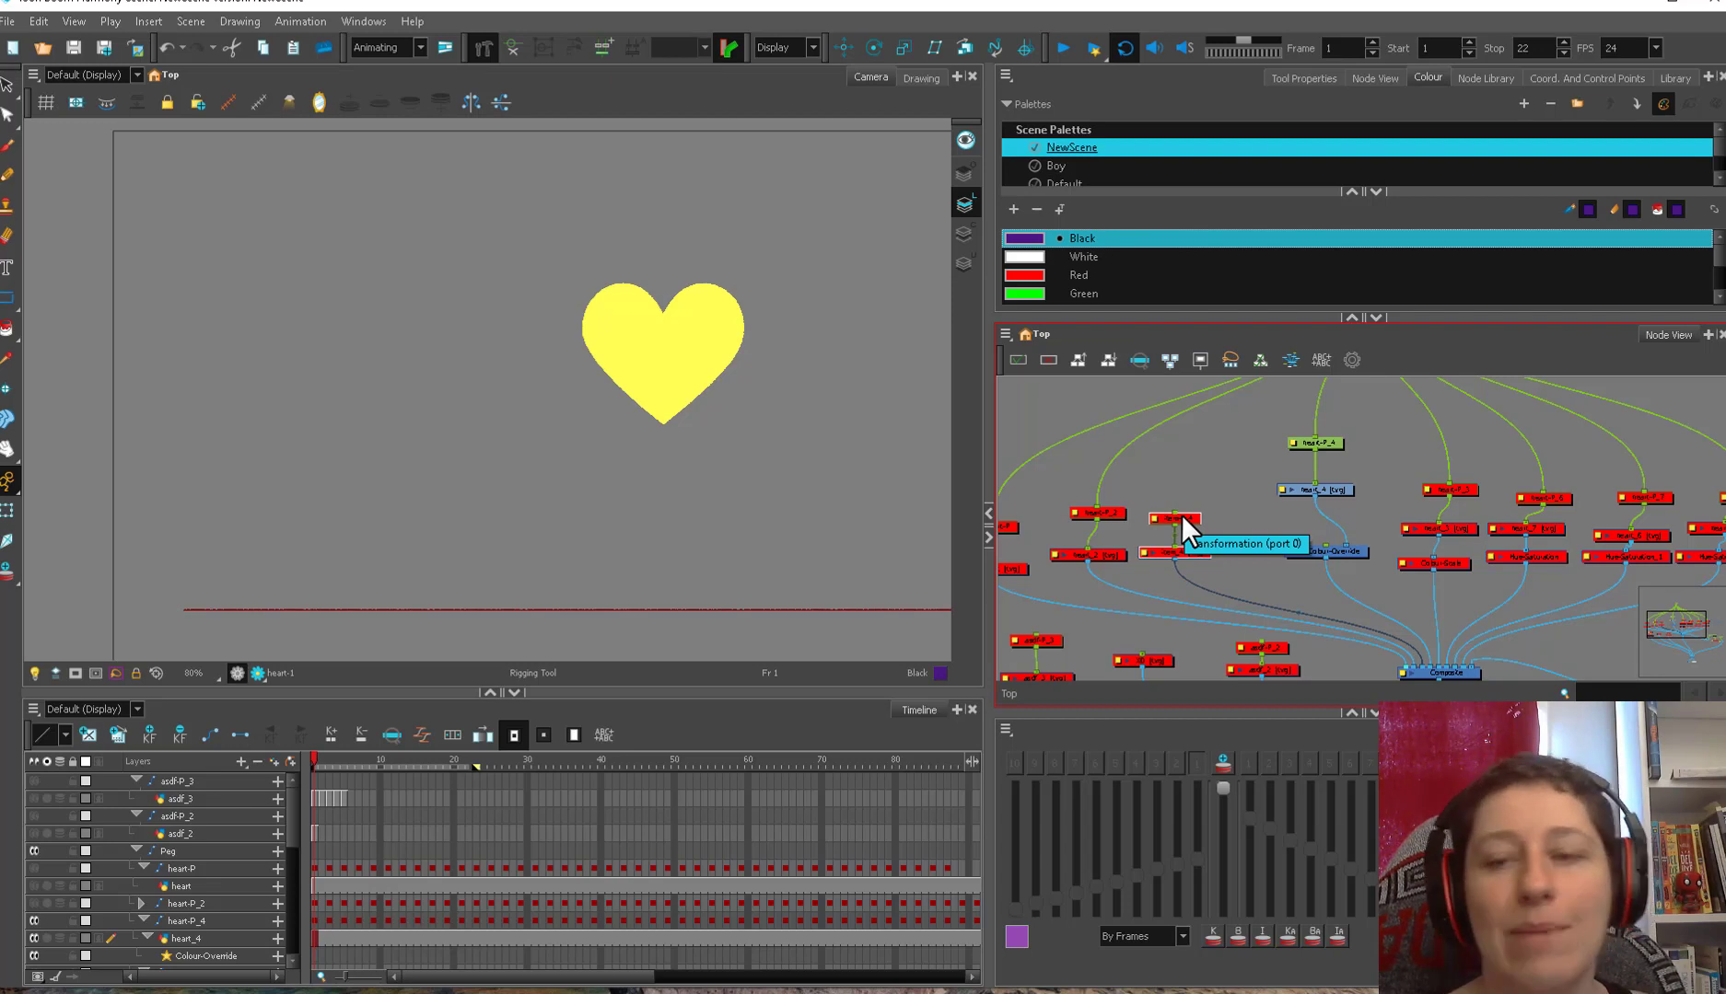
pyautogui.click(1234, 493)
pyautogui.moveTo(1181, 515); pyautogui.dragTo(1104, 500)
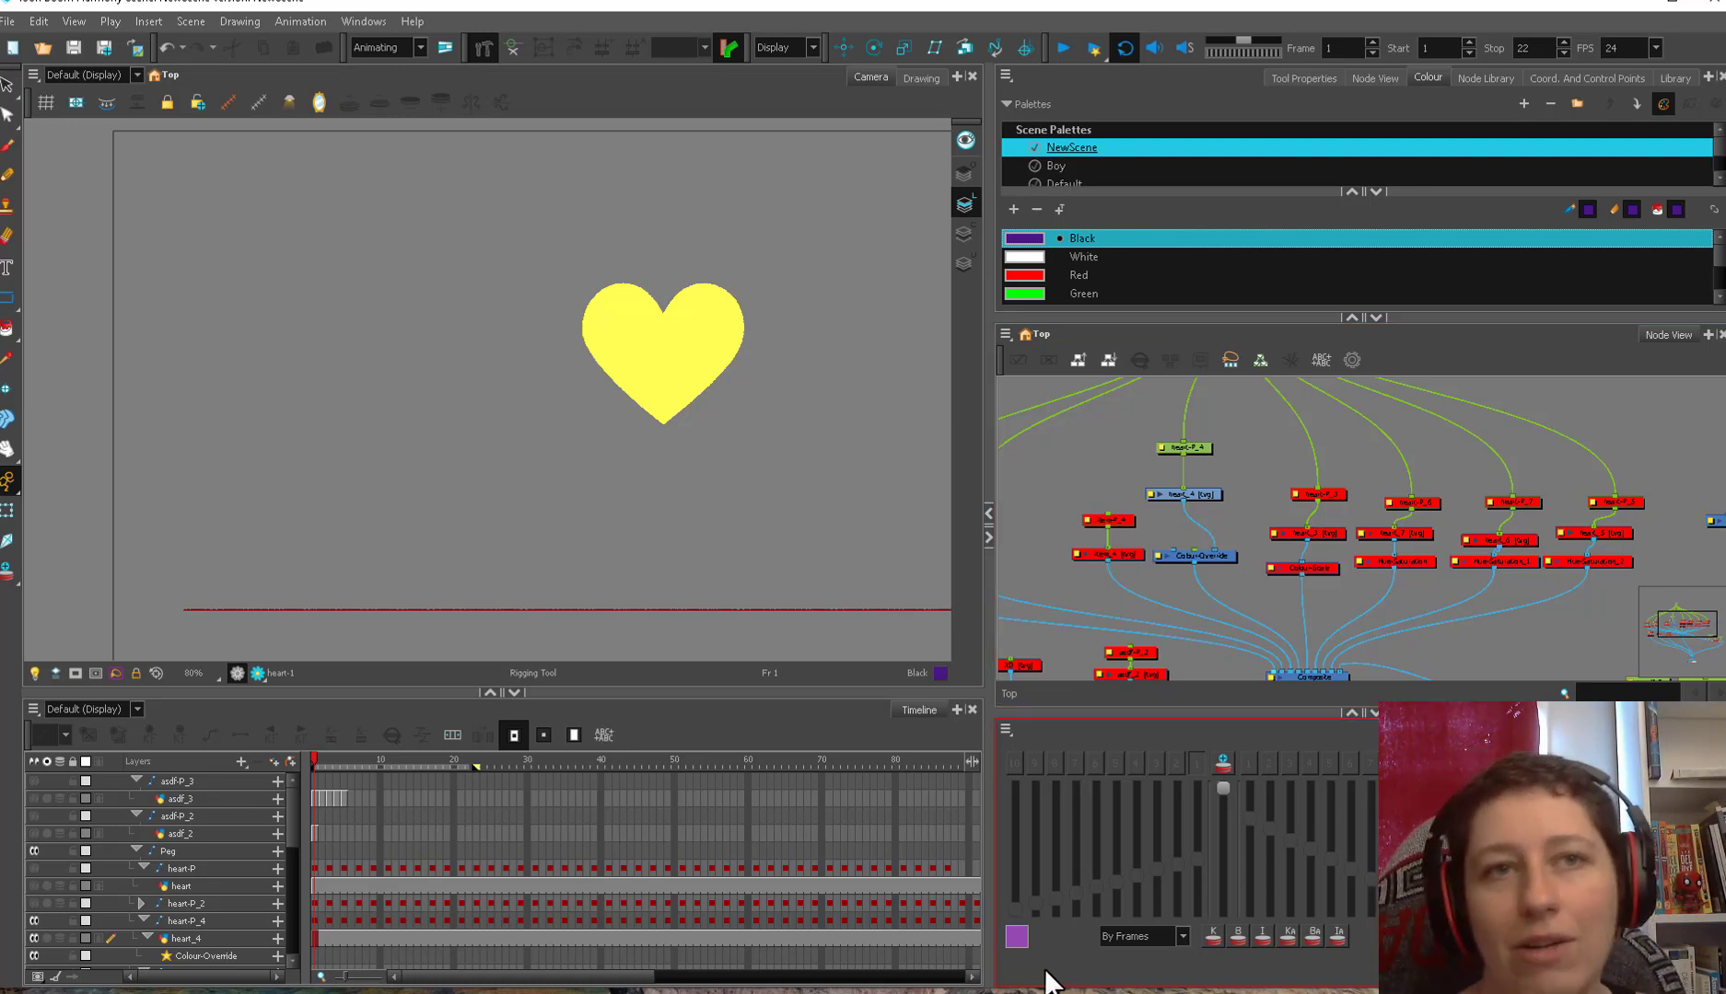
pyautogui.click(1063, 530)
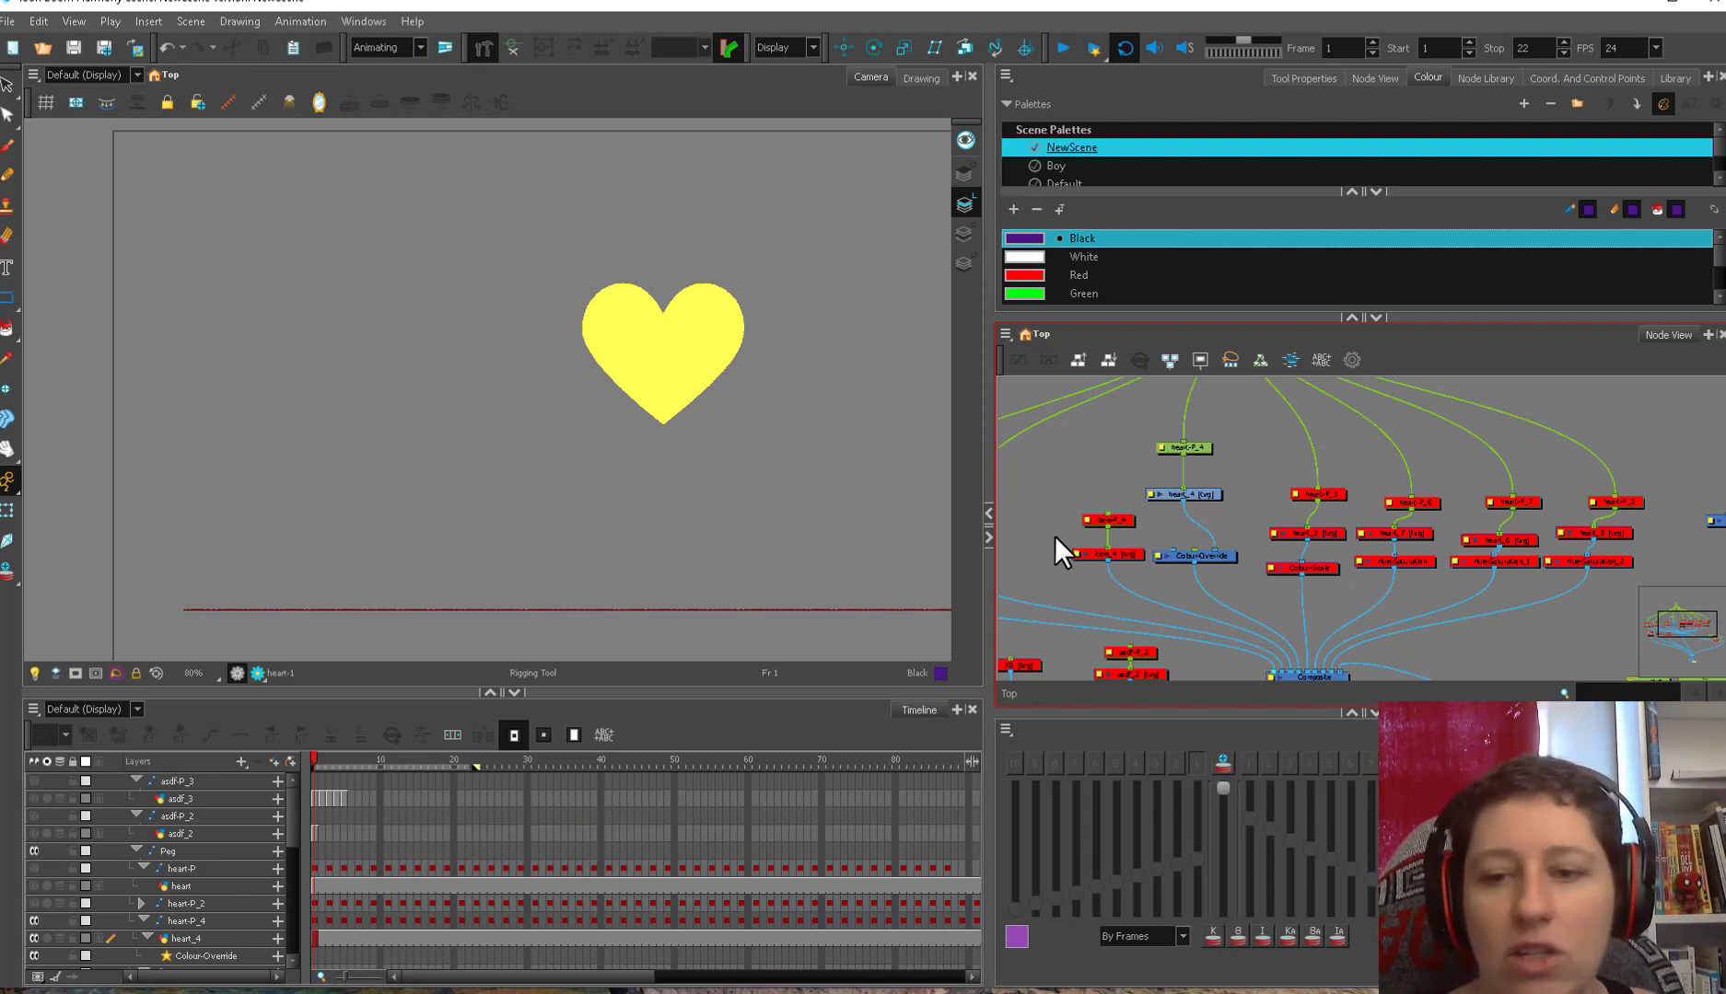
# - Enable the disabled item-P_4 peg and its item_4 drawing node beside the yellow heart's node group
pyautogui.moveTo(1066, 507); pyautogui.dragTo(1157, 557)
pyautogui.moveTo(1156, 557); pyautogui.dragTo(1163, 505)
pyautogui.scroll(-1, 1197, 514)
pyautogui.moveTo(1187, 547); pyautogui.dragTo(1123, 572)
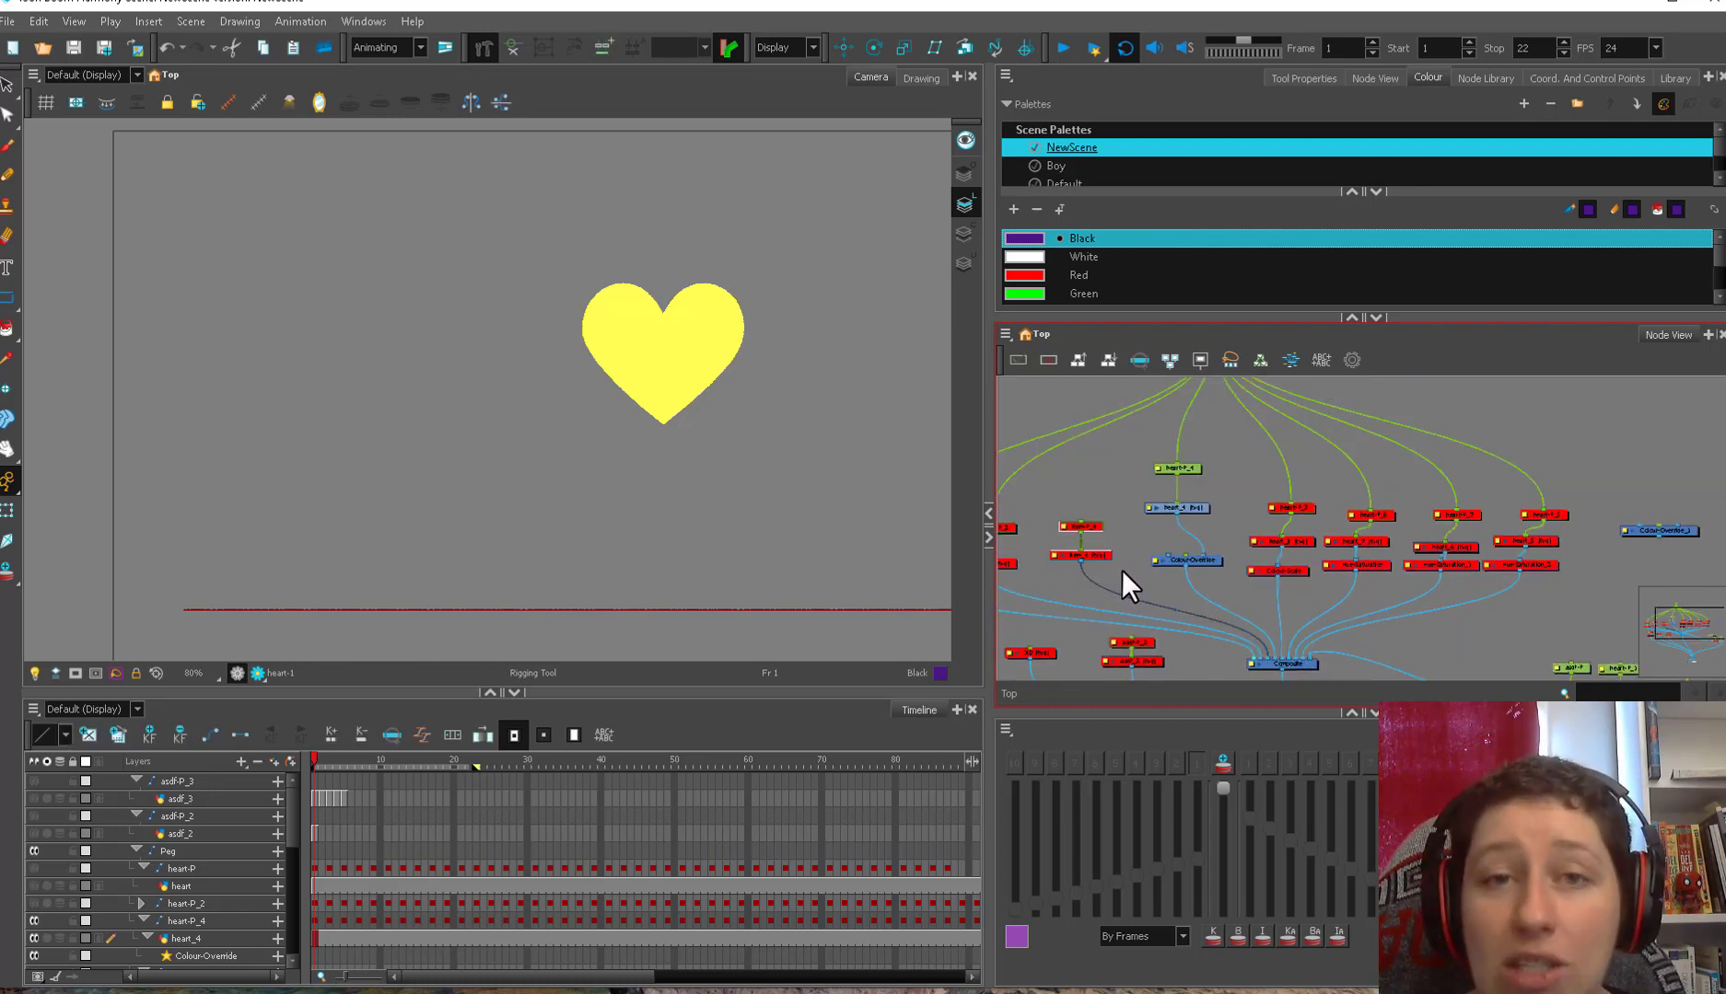
pyautogui.moveTo(1152, 557); pyautogui.dragTo(1111, 604)
pyautogui.press('a')
pyautogui.click(1123, 553)
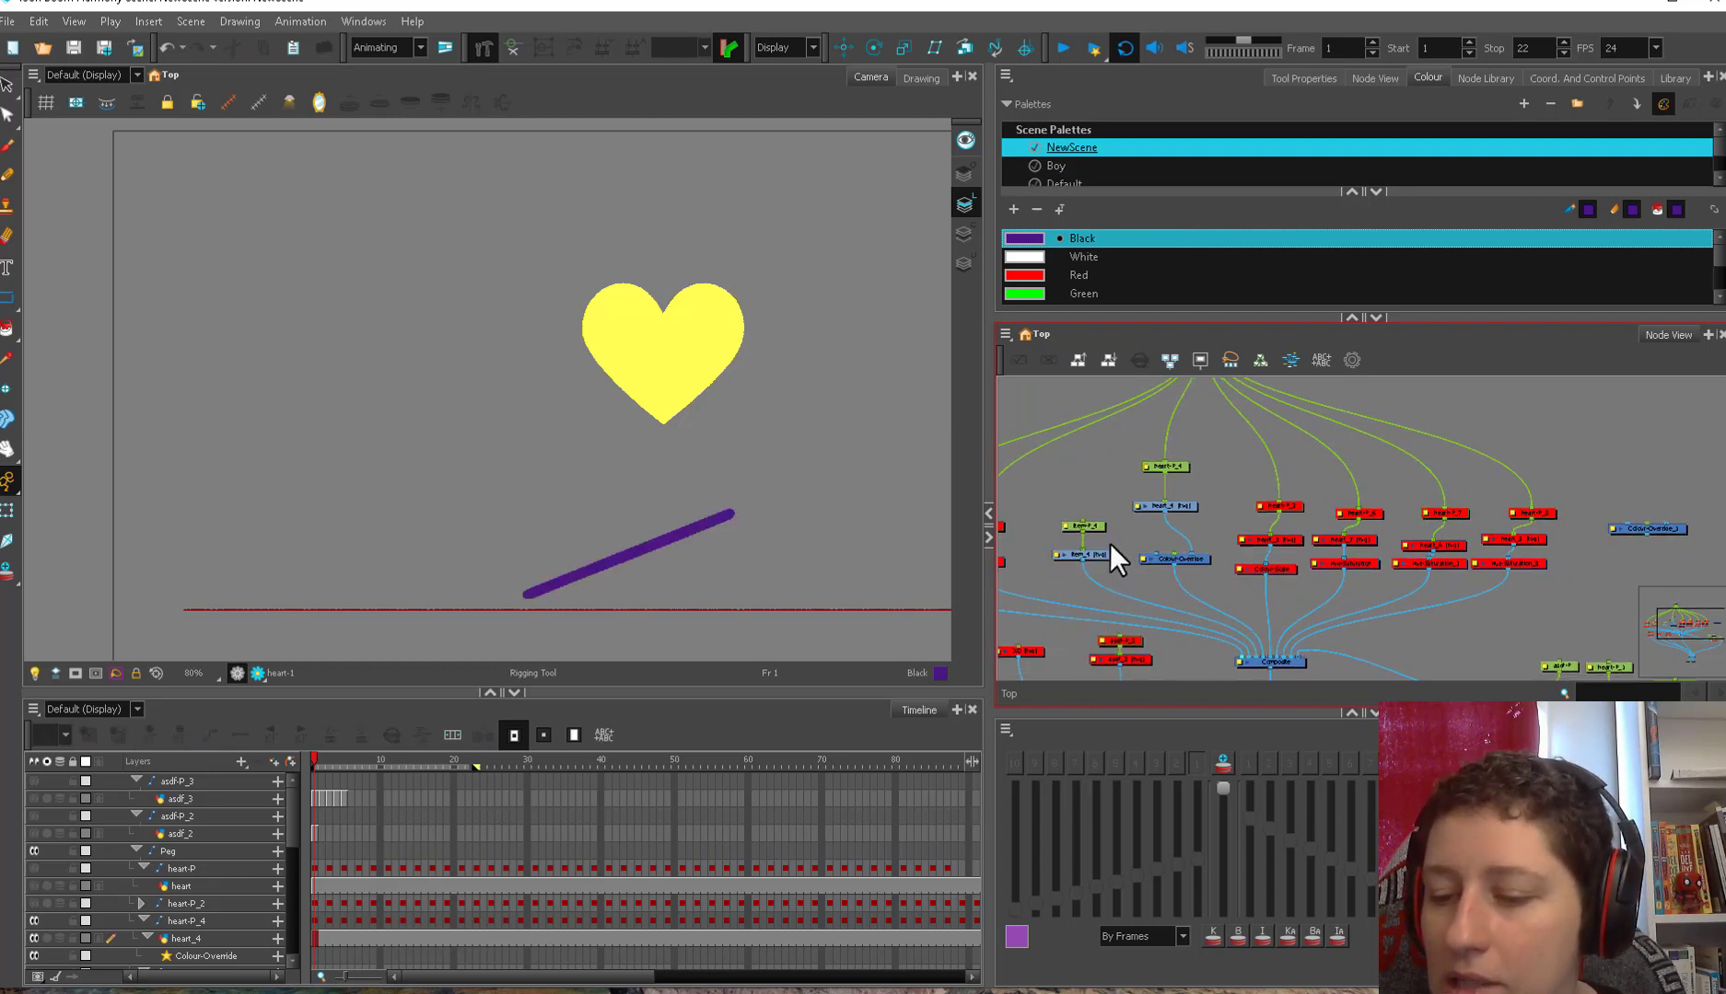
# - Parent the item-P_4 peg of the purple line to the heart-P_4 peg and play the animation
pyautogui.moveTo(1052, 511); pyautogui.dragTo(1087, 521)
pyautogui.click(1131, 530)
pyautogui.moveTo(1166, 467); pyautogui.dragTo(1139, 458)
pyautogui.click(1080, 497)
pyautogui.click(904, 603)
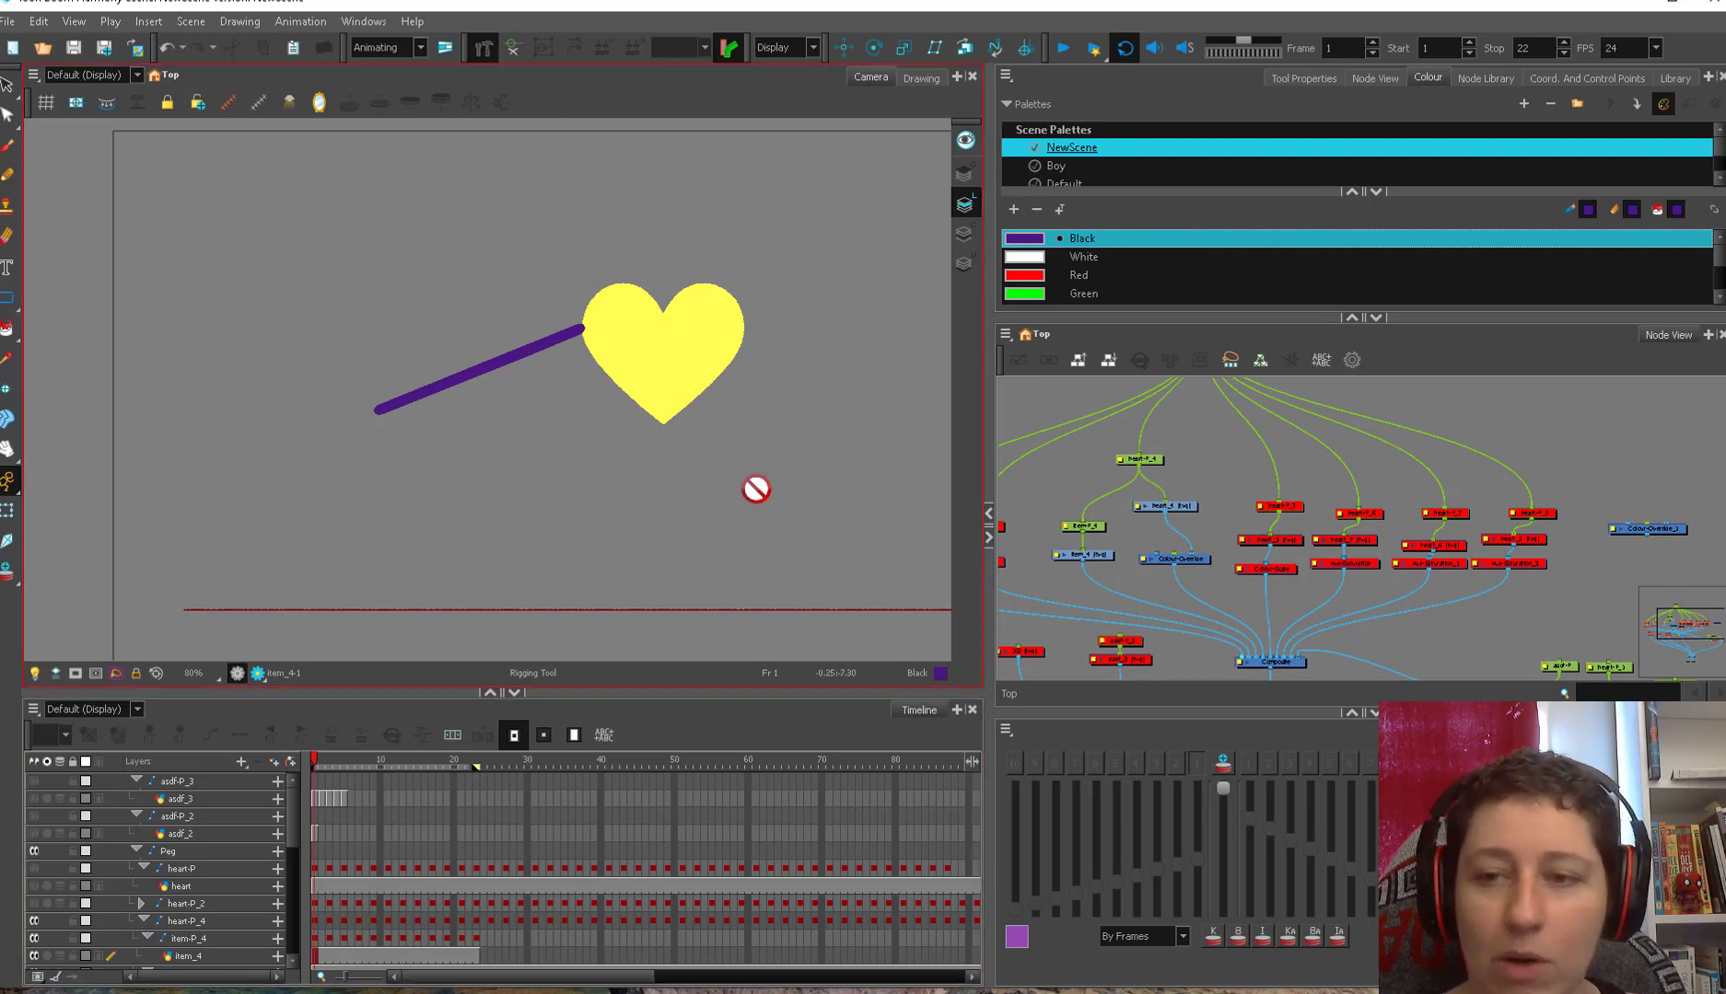
pyautogui.click(1062, 49)
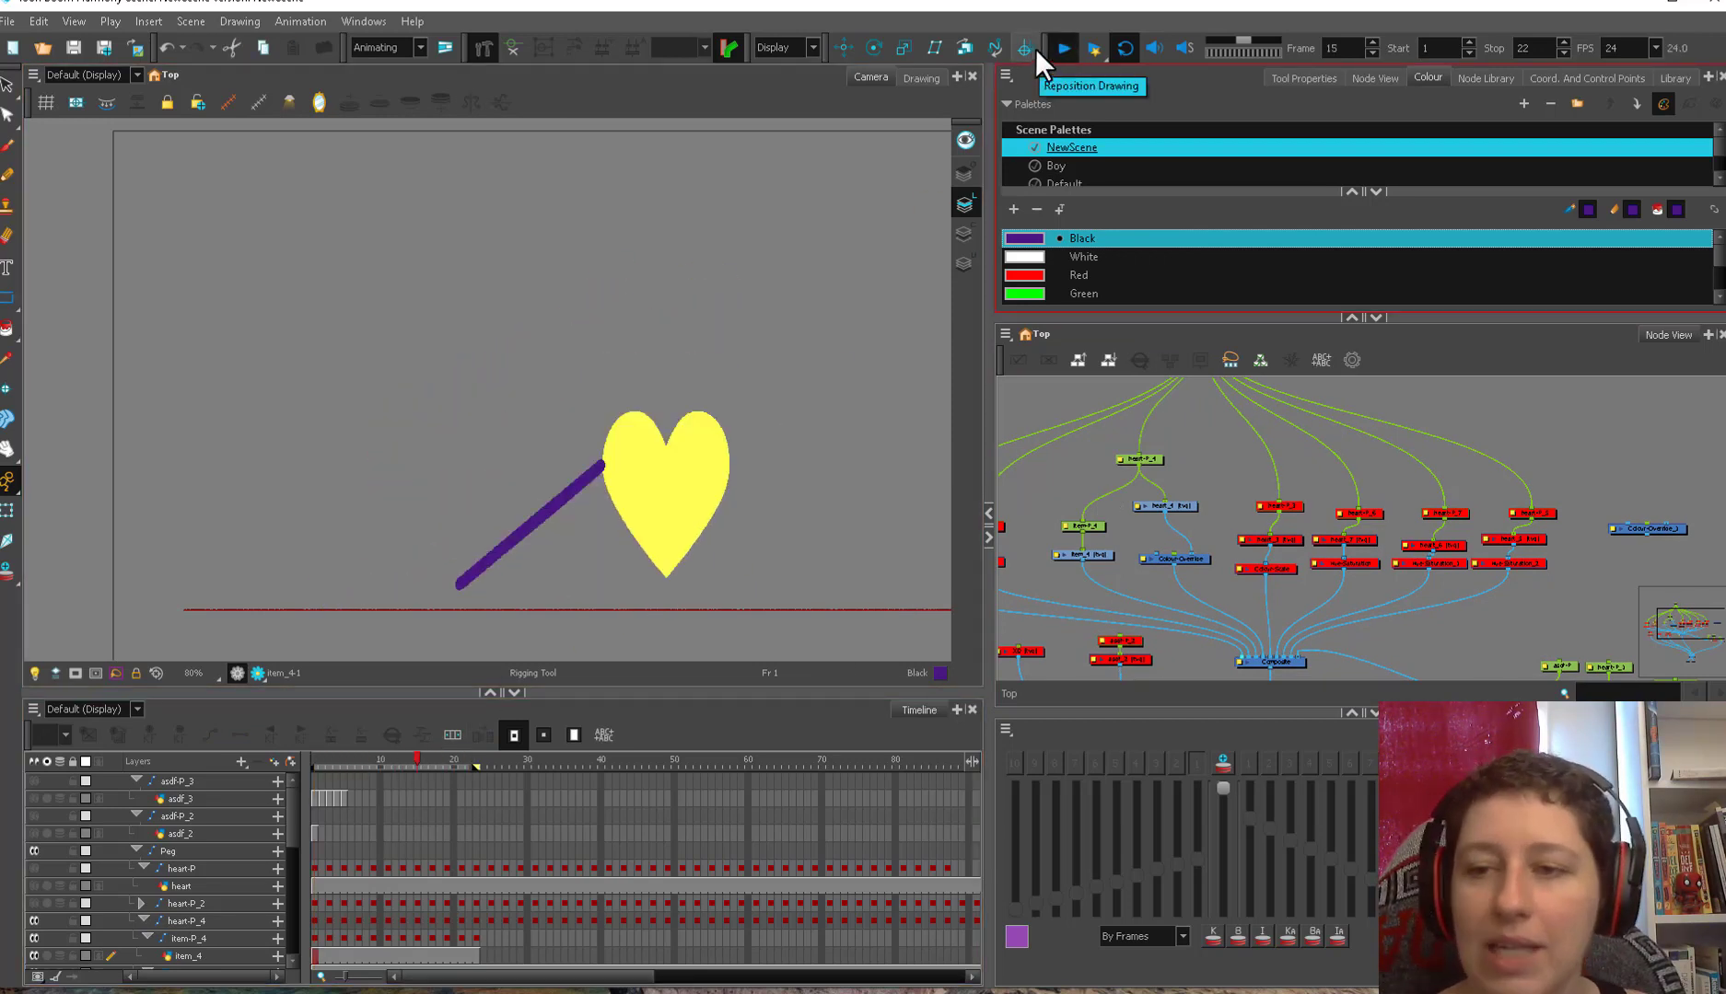
# - Turn on onion skinning and select the purple line's item-P_4 peg for transforming
pyautogui.click(366, 766)
pyautogui.moveTo(367, 766); pyautogui.dragTo(387, 766)
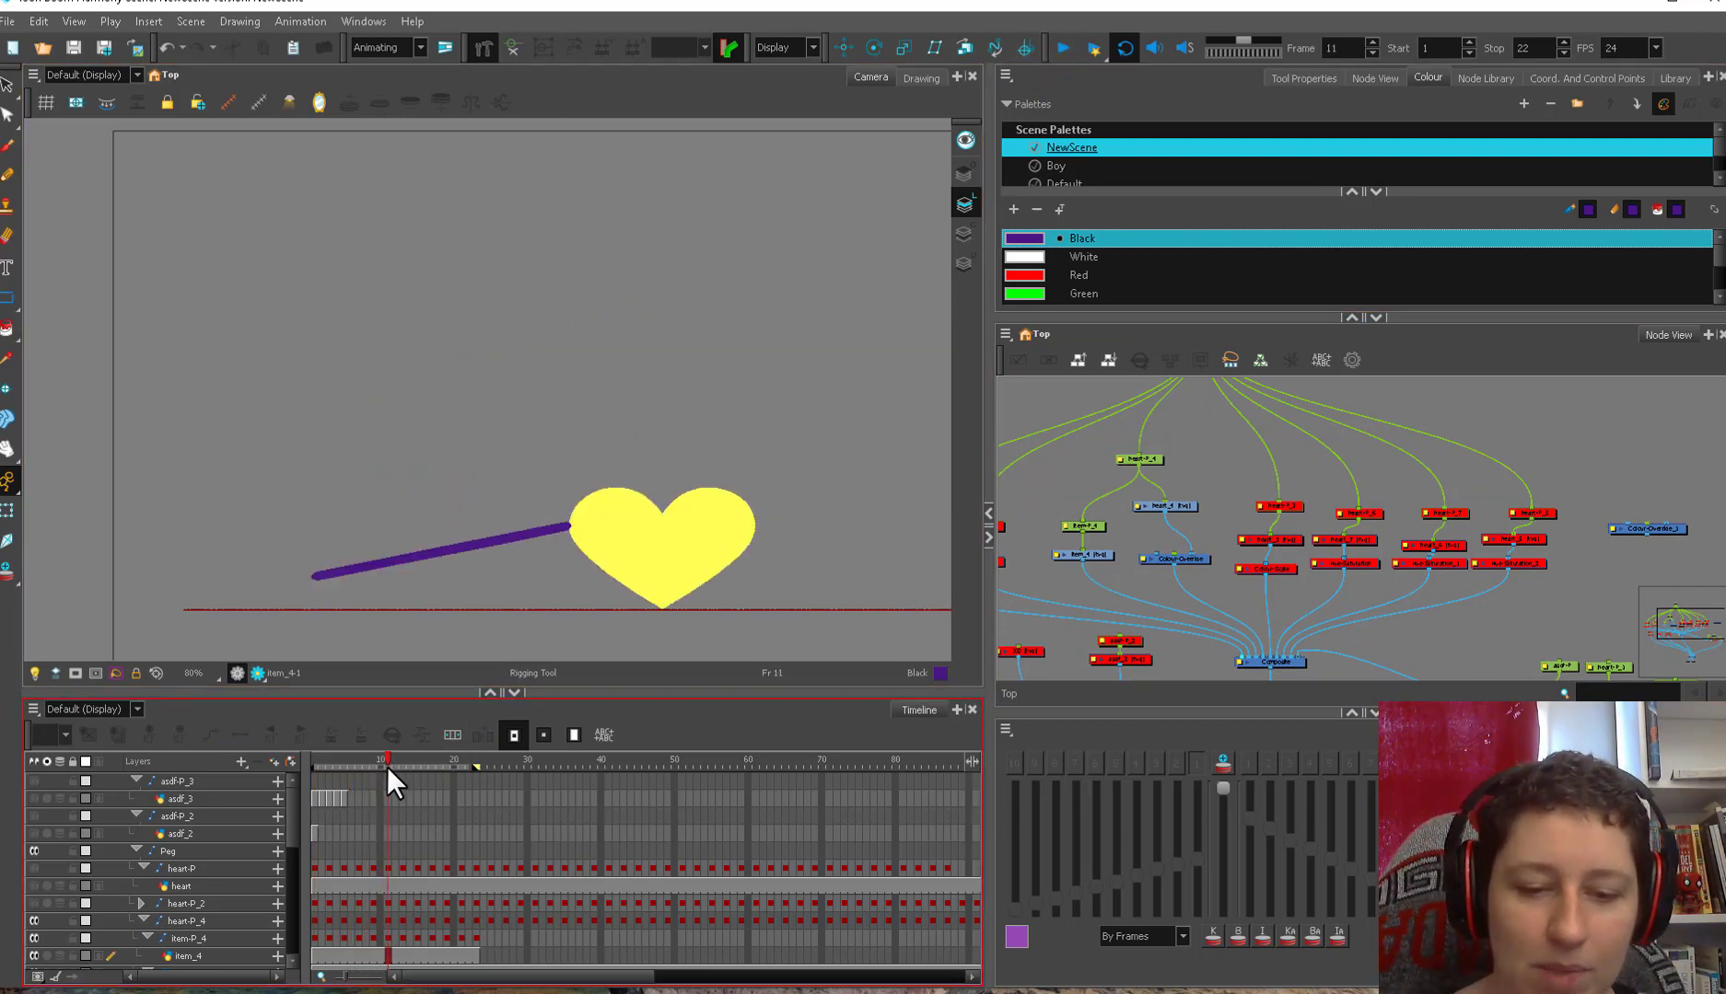
pyautogui.click(430, 549)
pyautogui.click(7, 511)
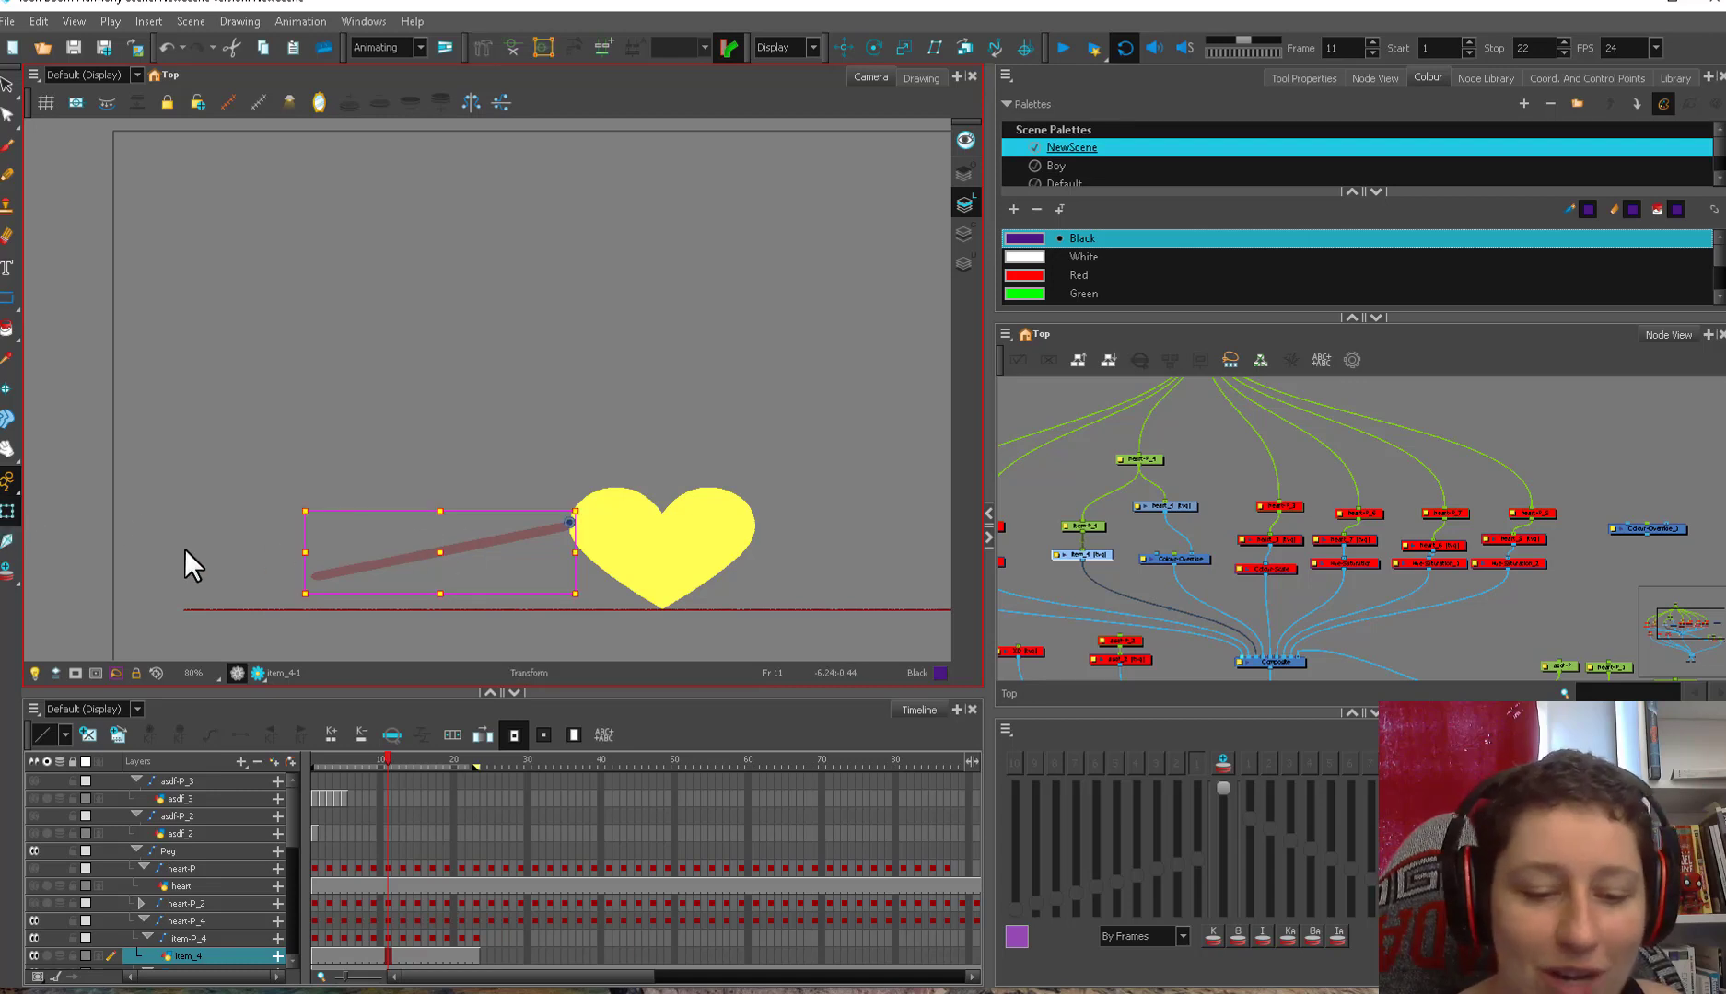
pyautogui.click(7, 574)
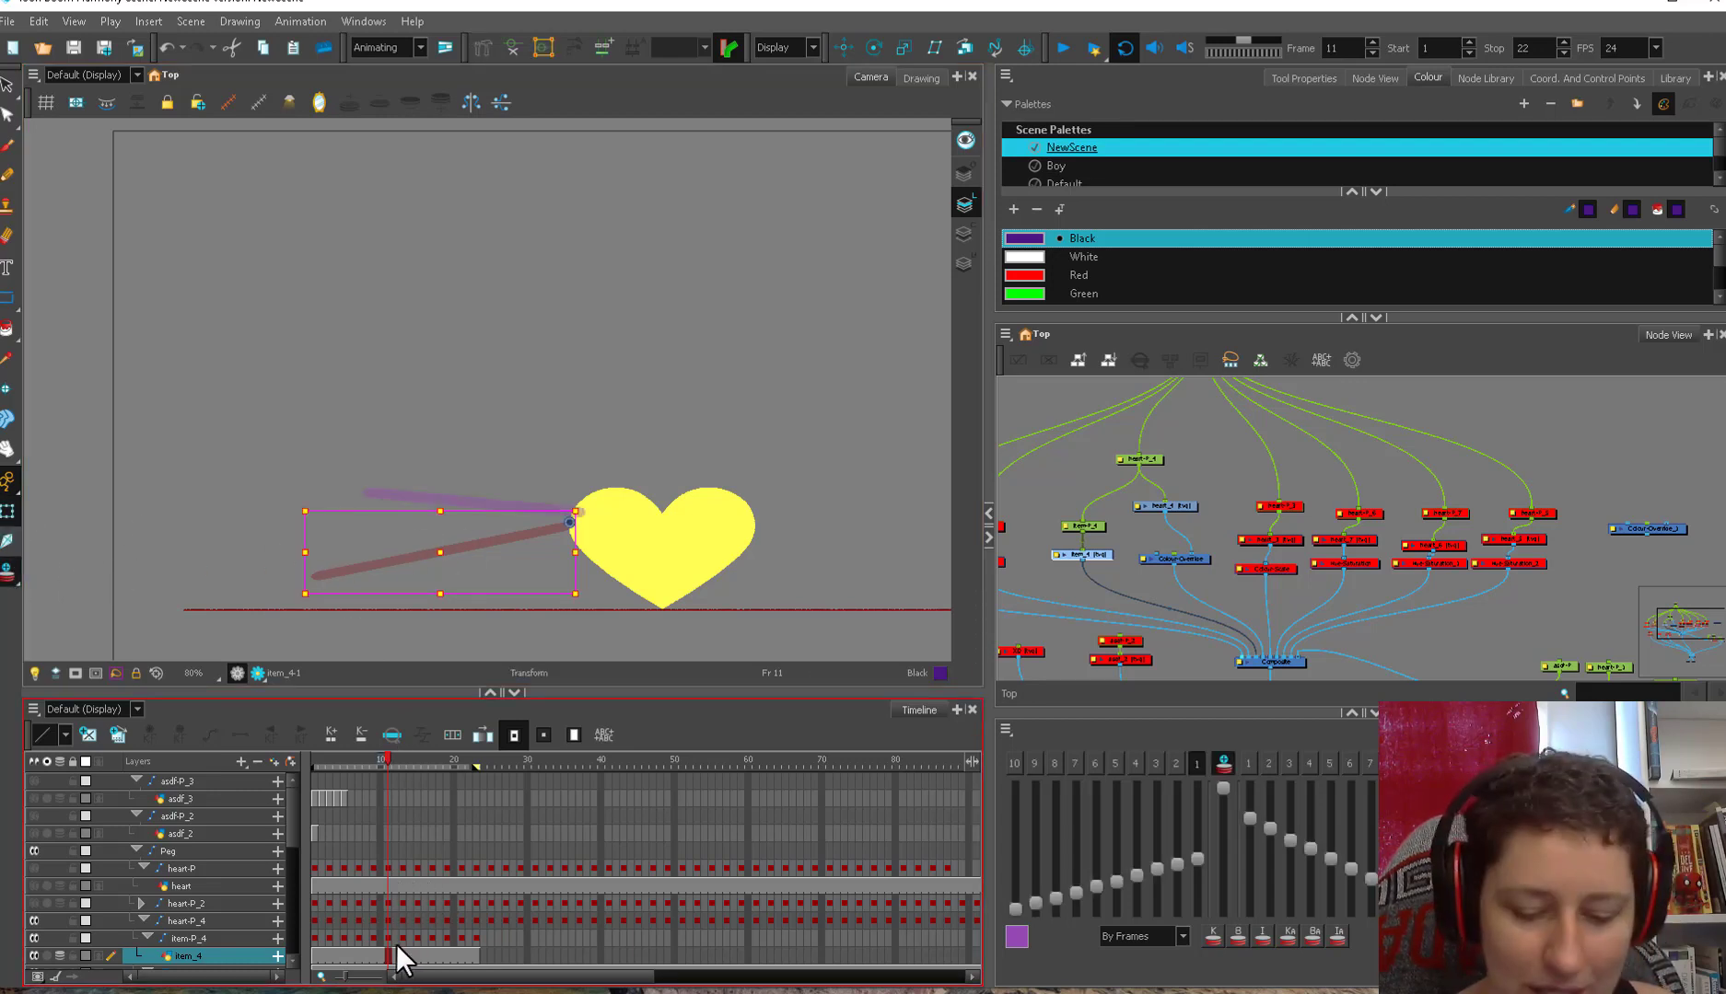
pyautogui.click(392, 934)
pyautogui.click(340, 766)
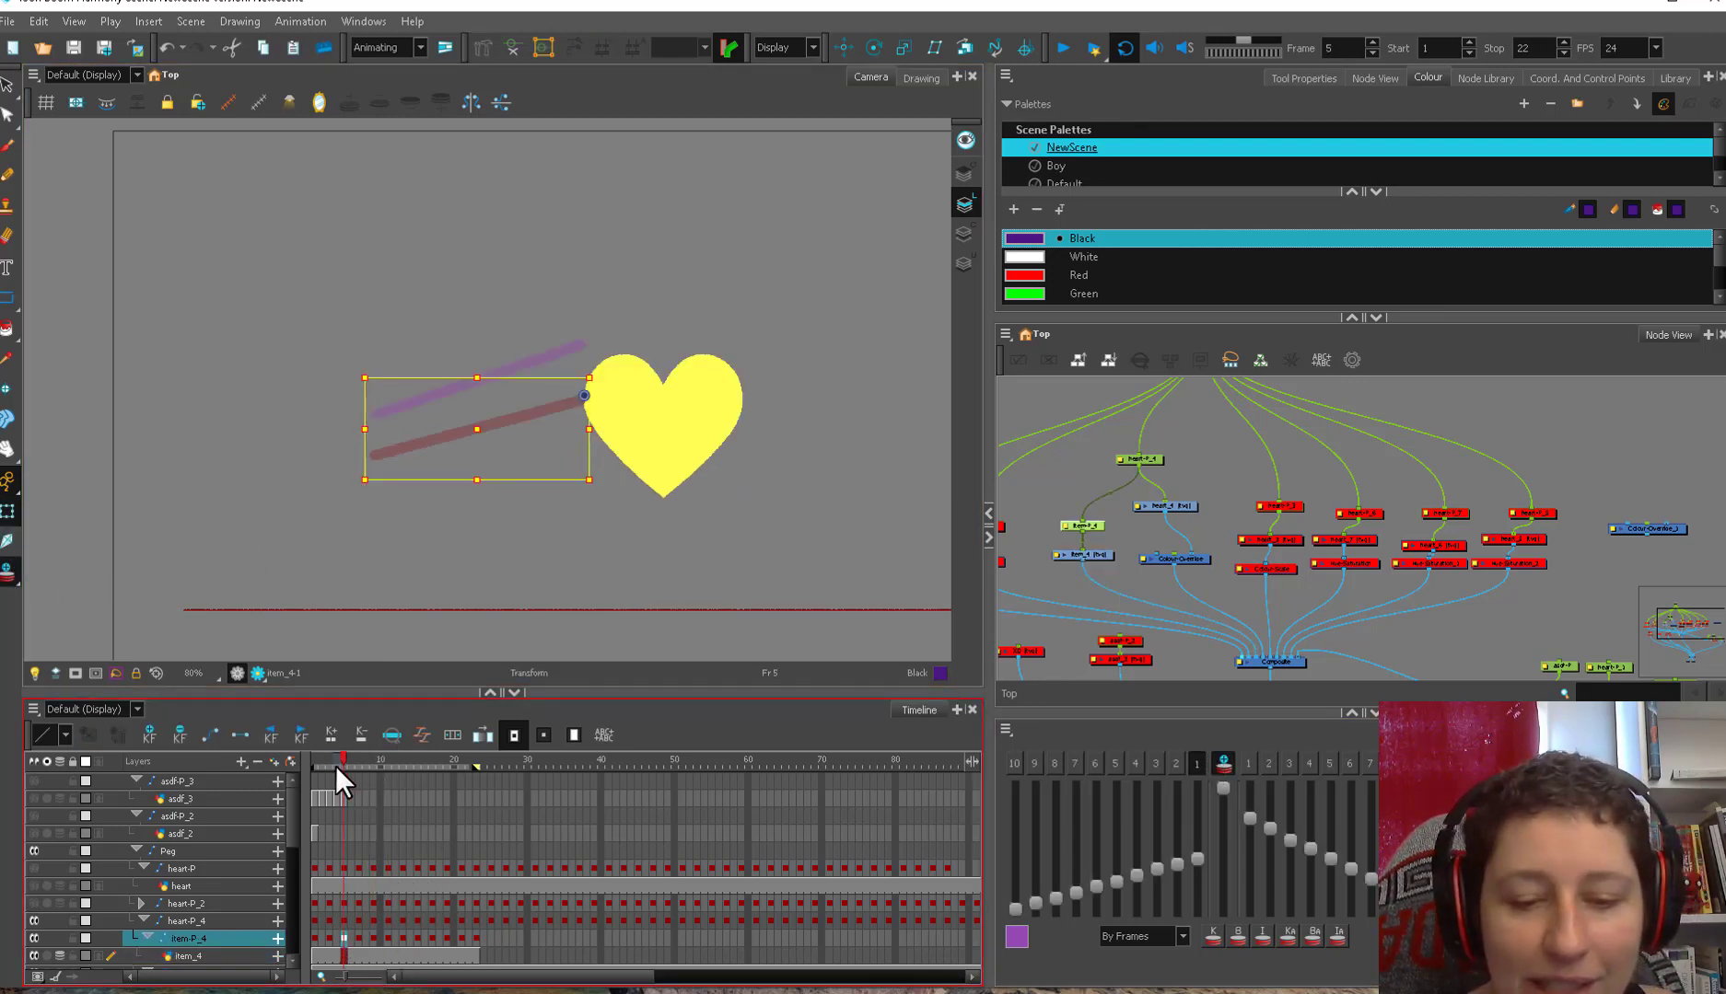
# - Rotate the purple line slightly upward at frame 7 and compare it with the neighbouring frames up to frame 11
pyautogui.moveTo(336, 766)
pyautogui.mouseDown()
pyautogui.moveTo(398, 799)
pyautogui.moveTo(316, 788)
pyautogui.moveTo(358, 751)
pyautogui.mouseUp()
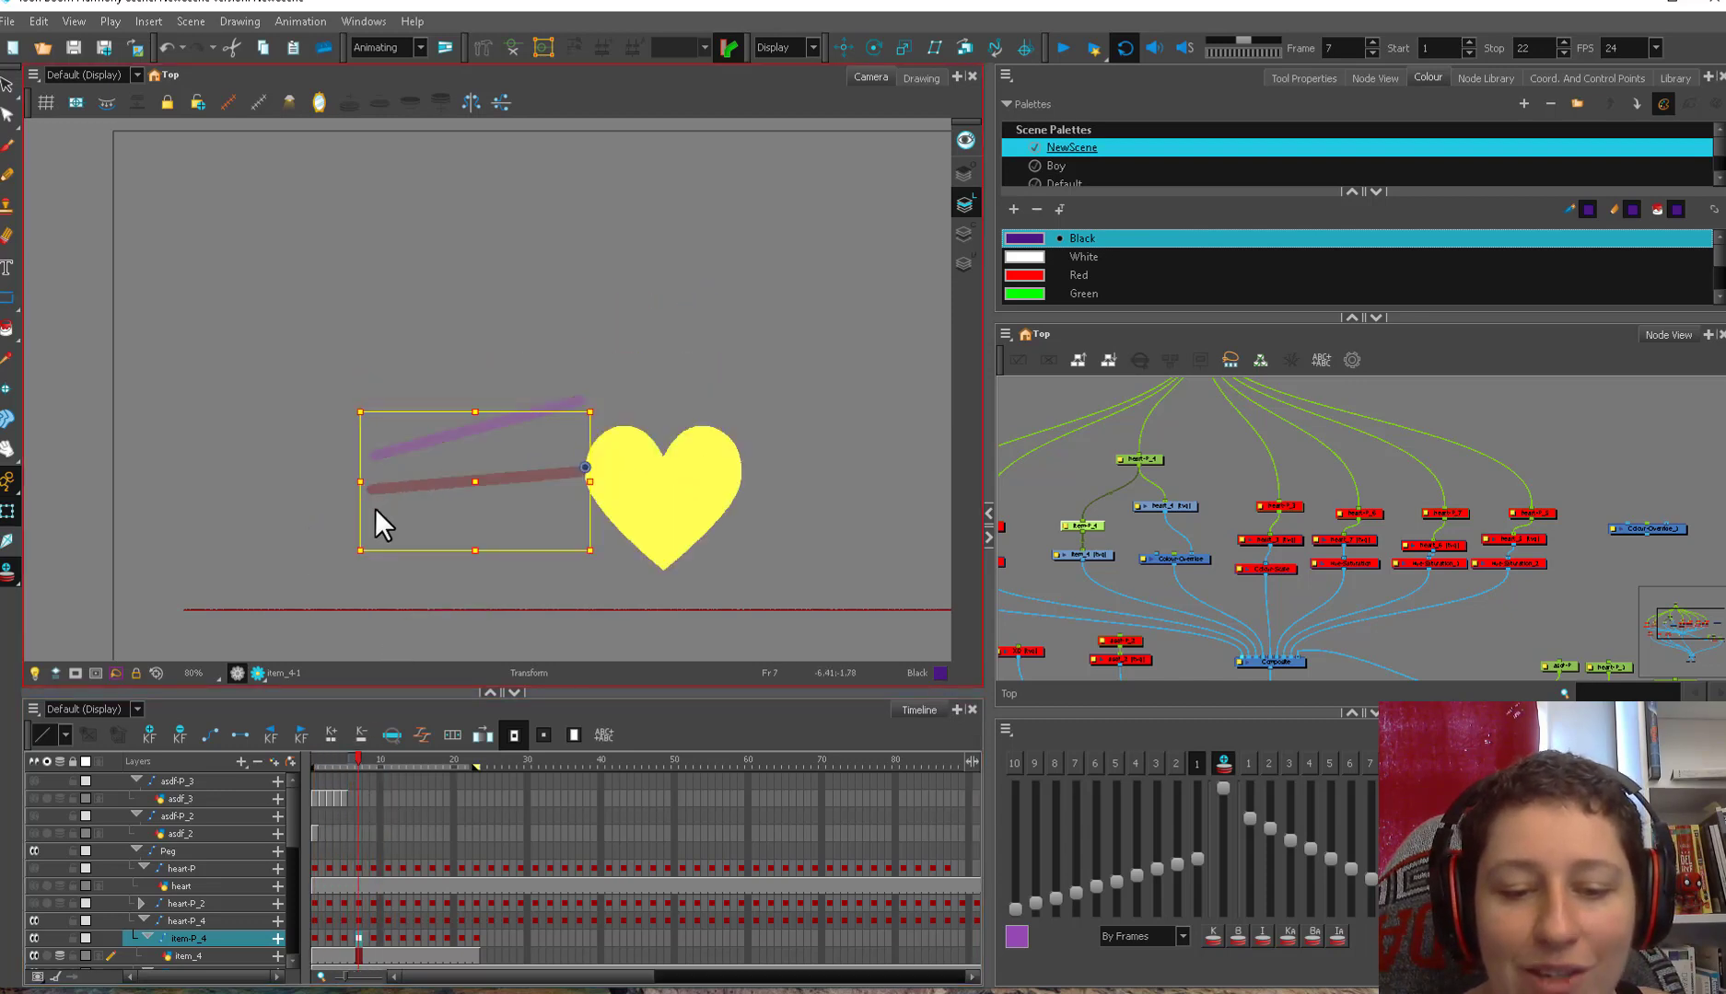
pyautogui.moveTo(357, 570); pyautogui.dragTo(354, 556)
pyautogui.press('.')
pyautogui.press('.')
pyautogui.press('.')
pyautogui.press('.')
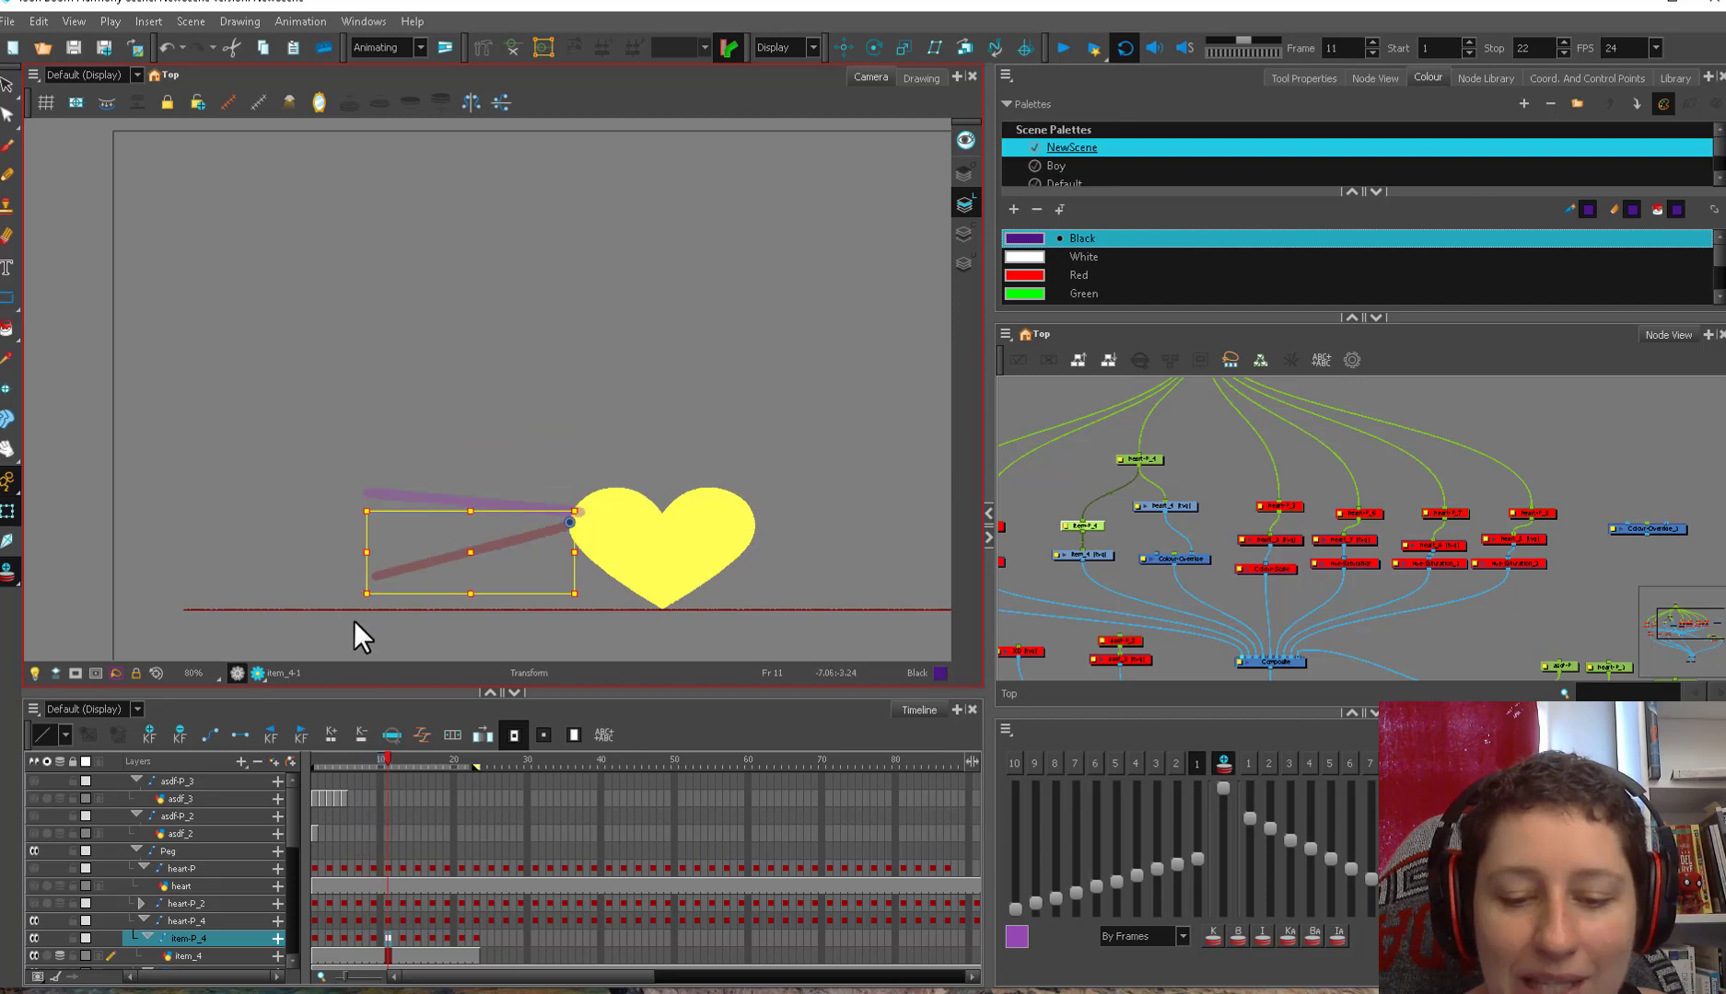
pyautogui.press(',')
pyautogui.press(',')
pyautogui.press(',')
pyautogui.press('.')
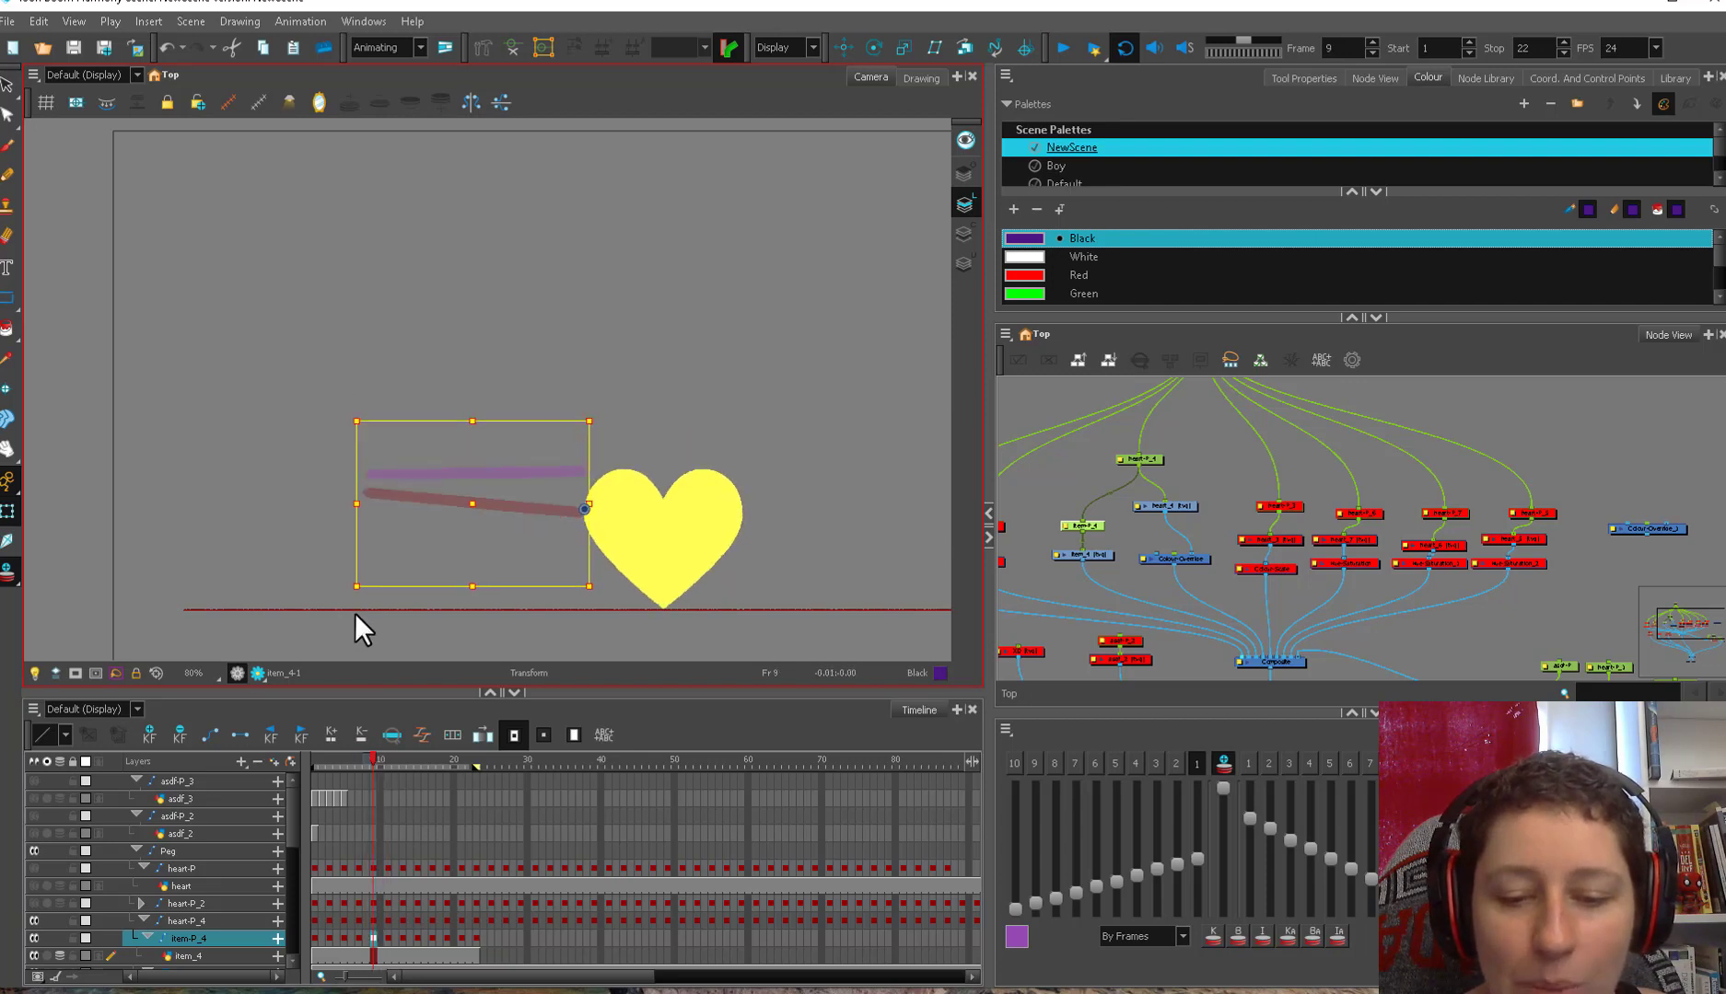
# - Rotate the purple line downward at frame 13, check the following frames and play the animation
pyautogui.press('.')
pyautogui.press('.')
pyautogui.press('.')
pyautogui.press('.')
pyautogui.moveTo(312, 571); pyautogui.dragTo(416, 613)
pyautogui.press('.')
pyautogui.press('.')
pyautogui.press('.')
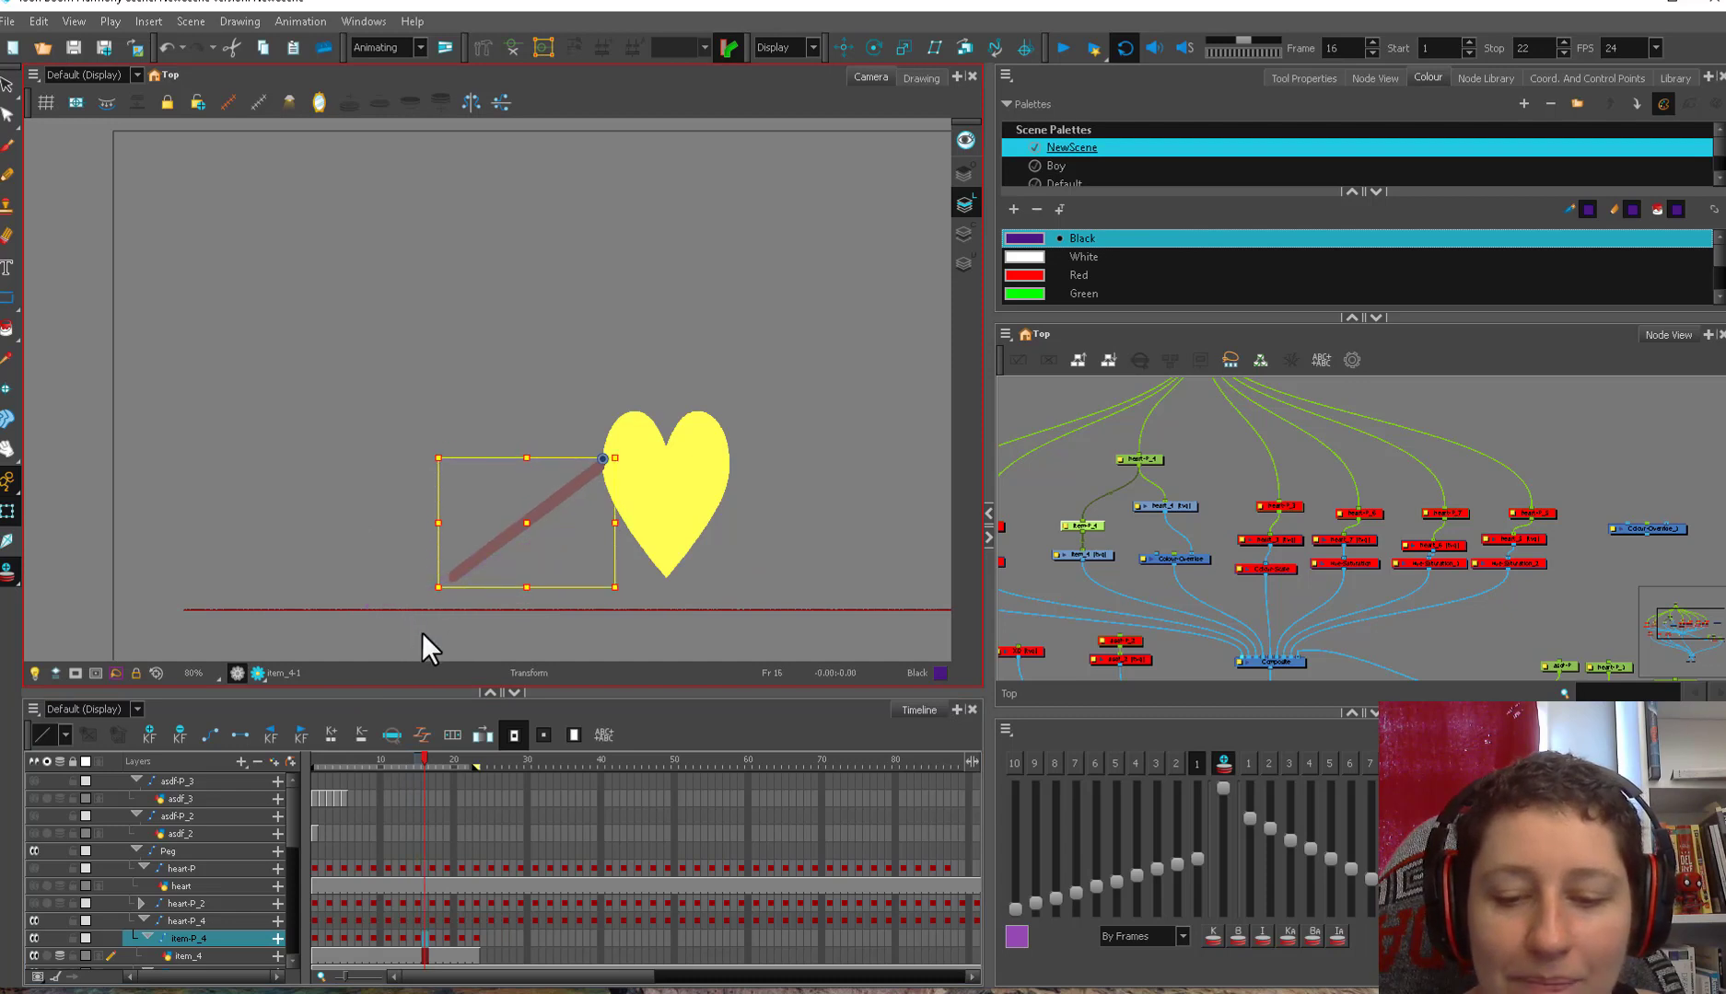
pyautogui.press('.')
pyautogui.click(1061, 50)
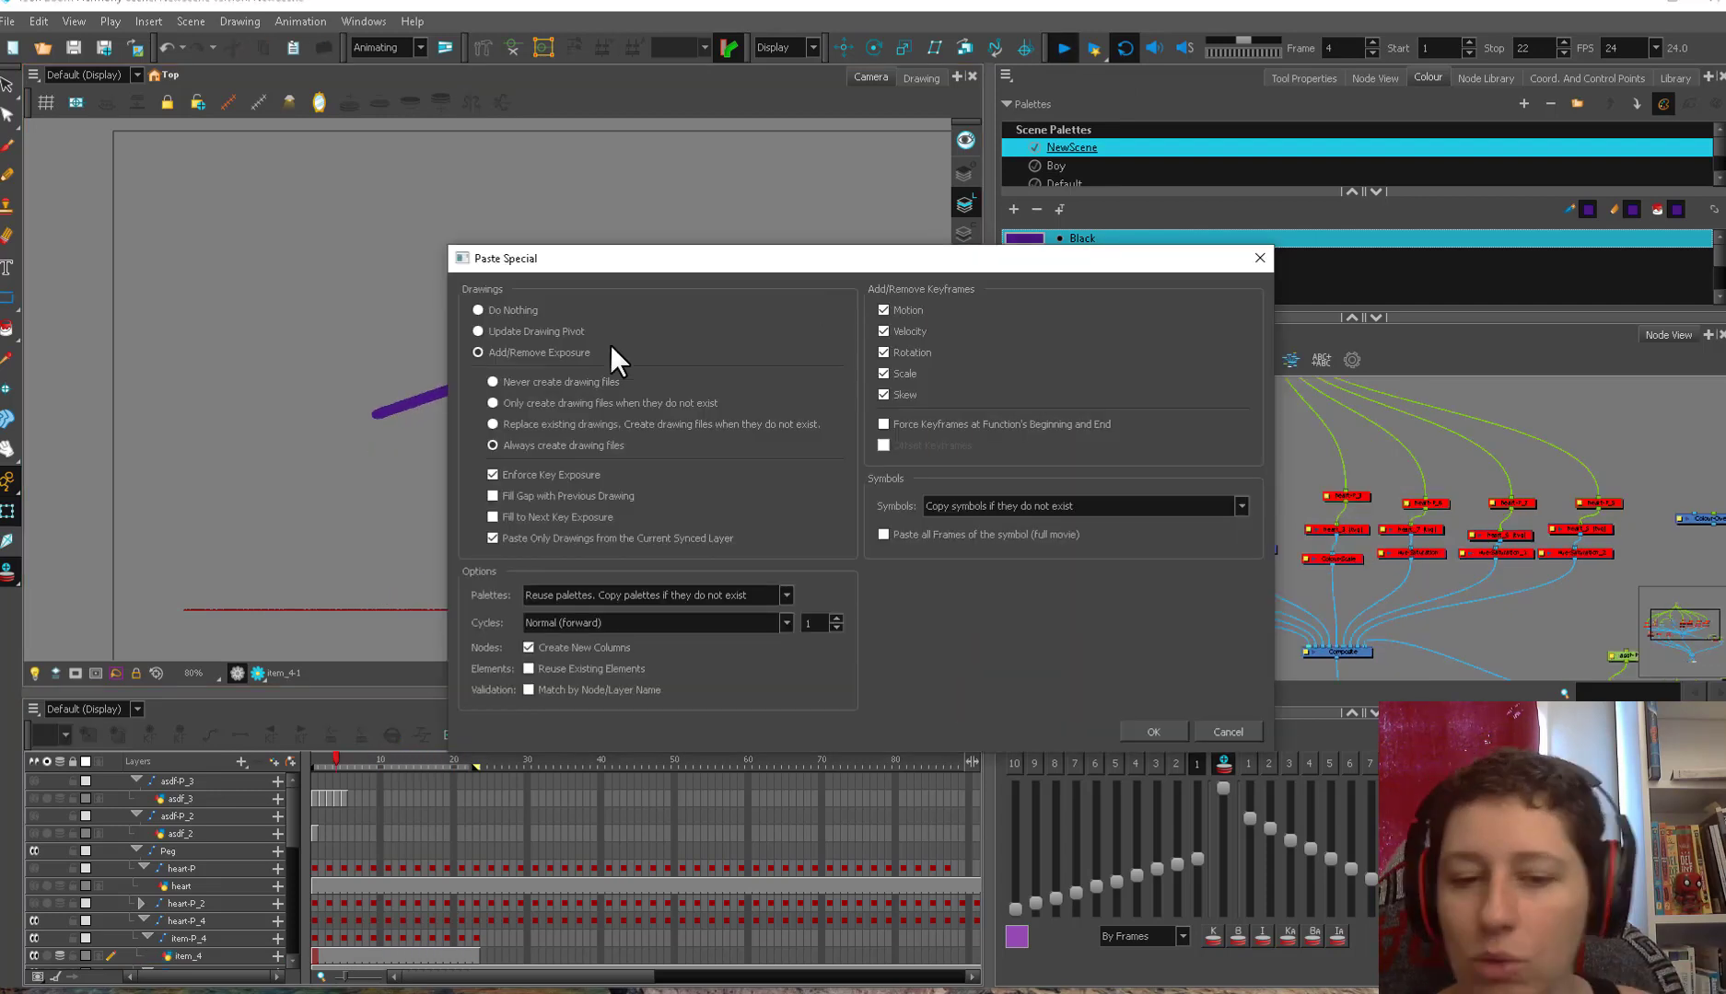
# - Paste a duplicate of the line's peg and drawing, connecting it to the heart-P_4 peg and the composite
pyautogui.click(1153, 732)
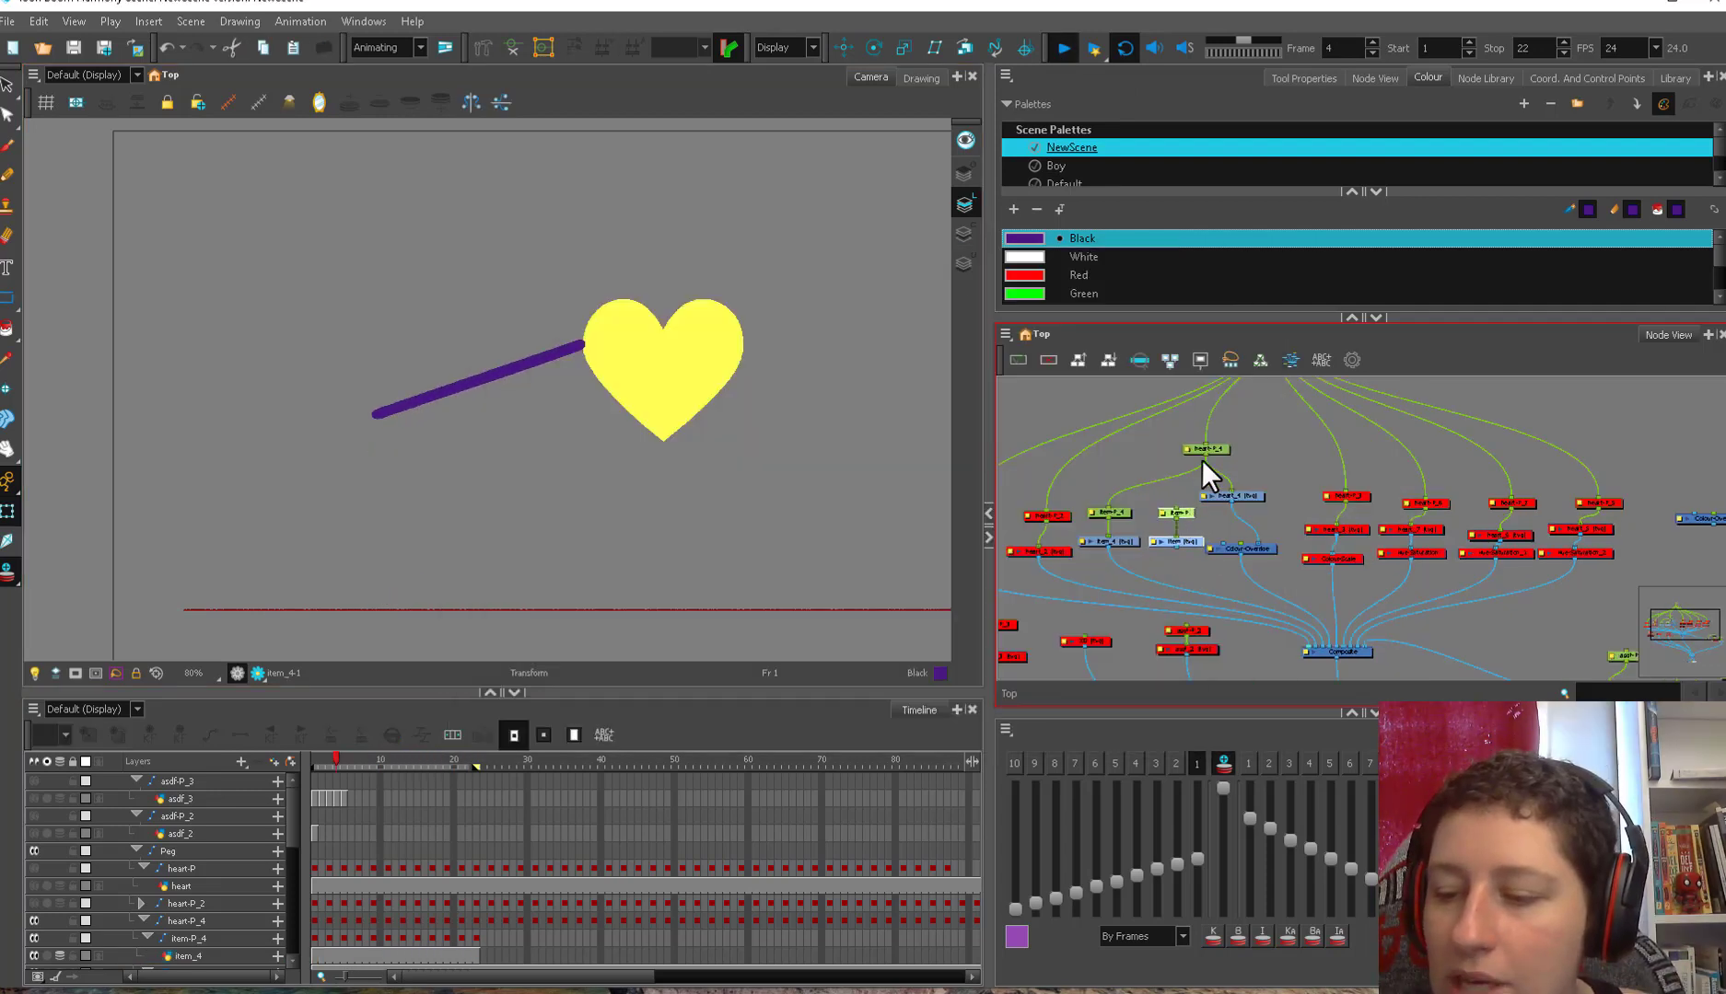
pyautogui.moveTo(1201, 459); pyautogui.dragTo(1179, 509)
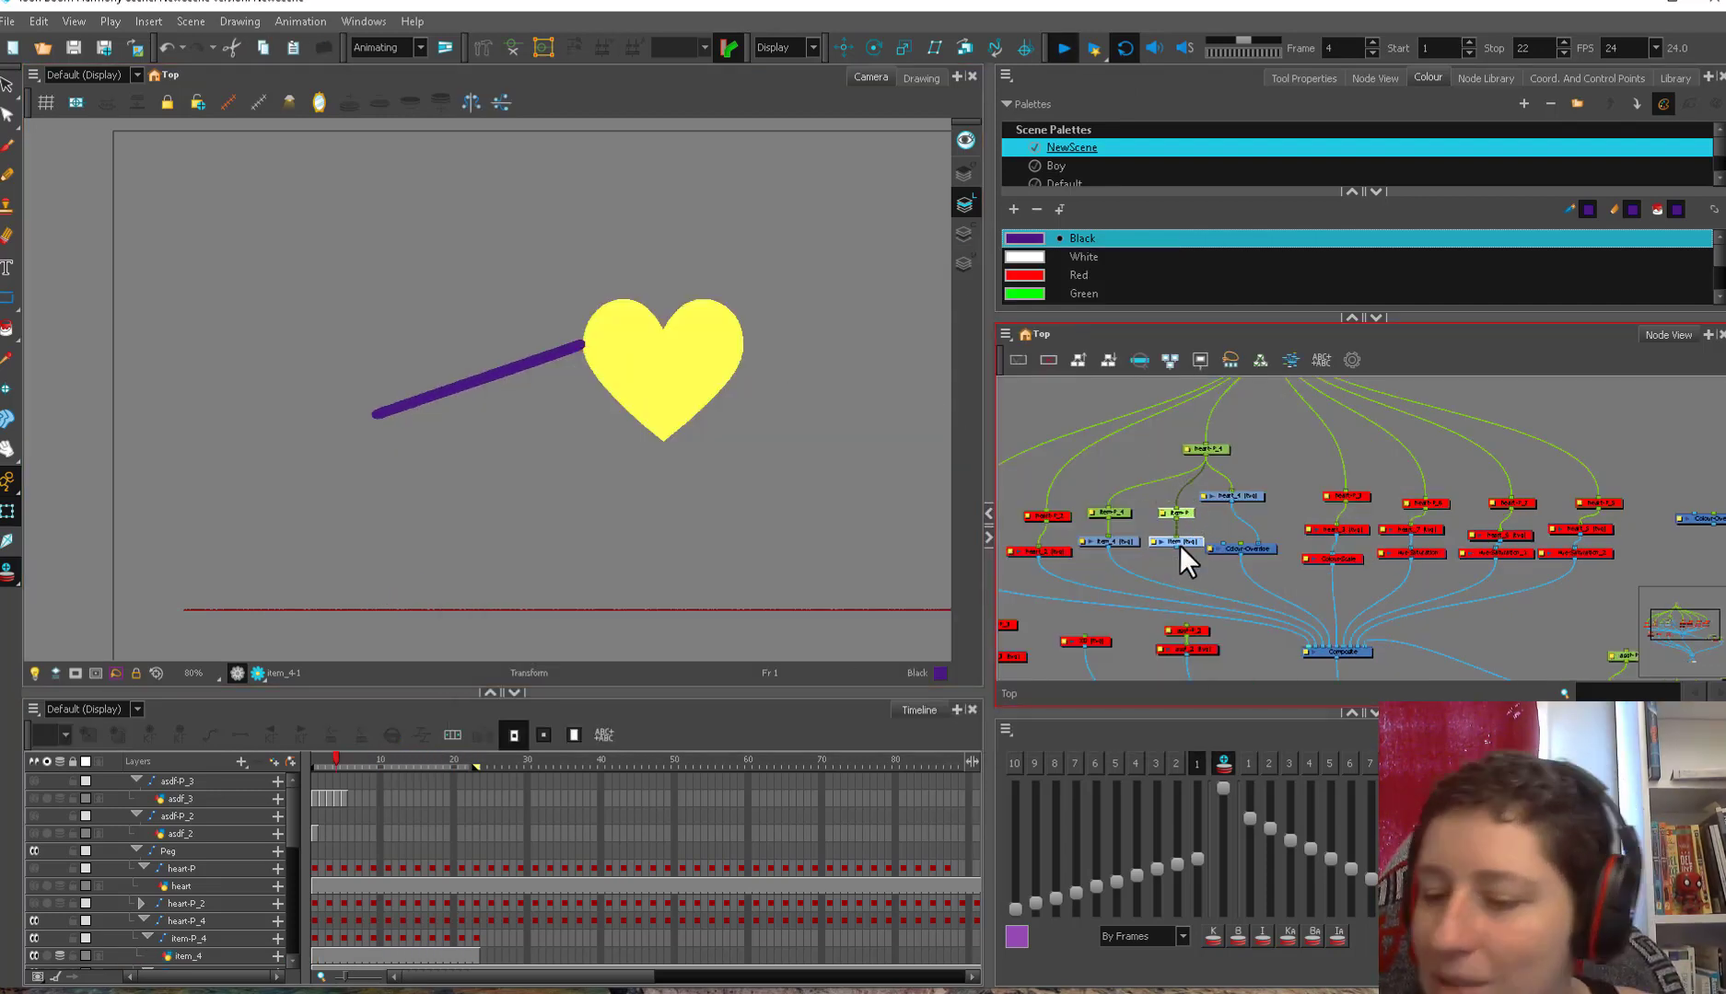
pyautogui.moveTo(1333, 635); pyautogui.dragTo(1324, 645)
# - Delete the duplicated item-P peg's keyframes from frame 3 to the end of its exposure and play the animation
pyautogui.click(1163, 514)
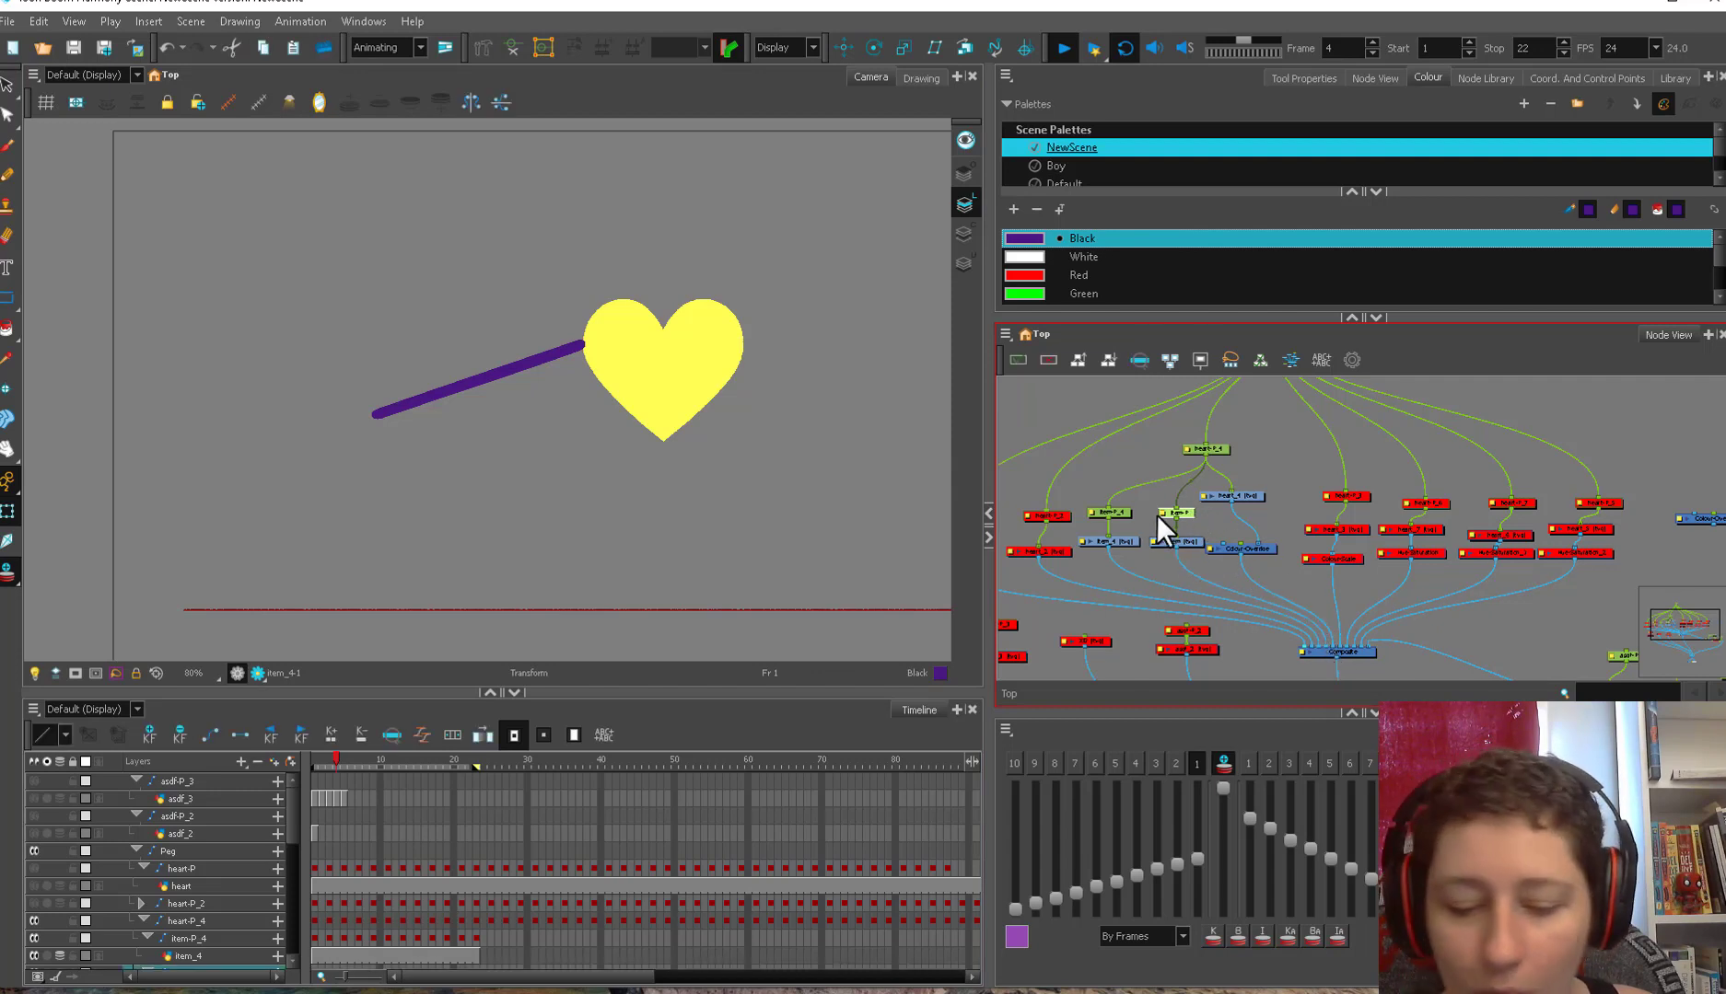
pyautogui.click(292, 960)
pyautogui.click(292, 961)
pyautogui.moveTo(329, 939); pyautogui.dragTo(473, 947)
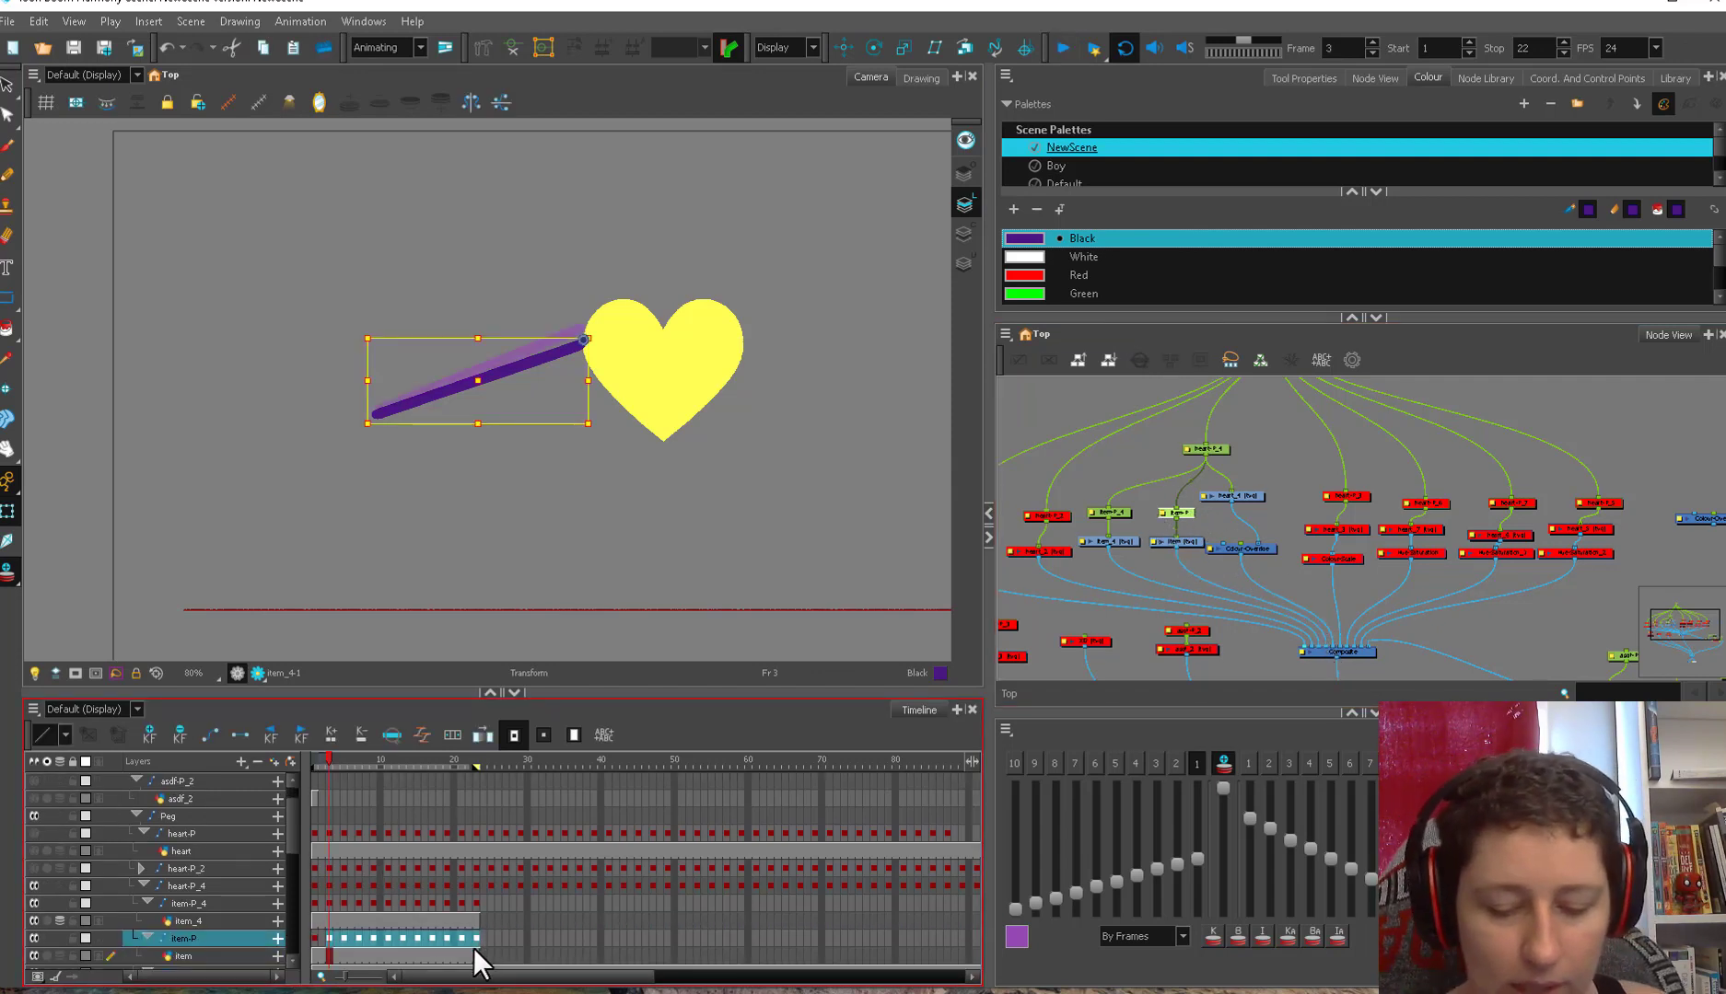
pyautogui.press('Delete')
pyautogui.click(1059, 51)
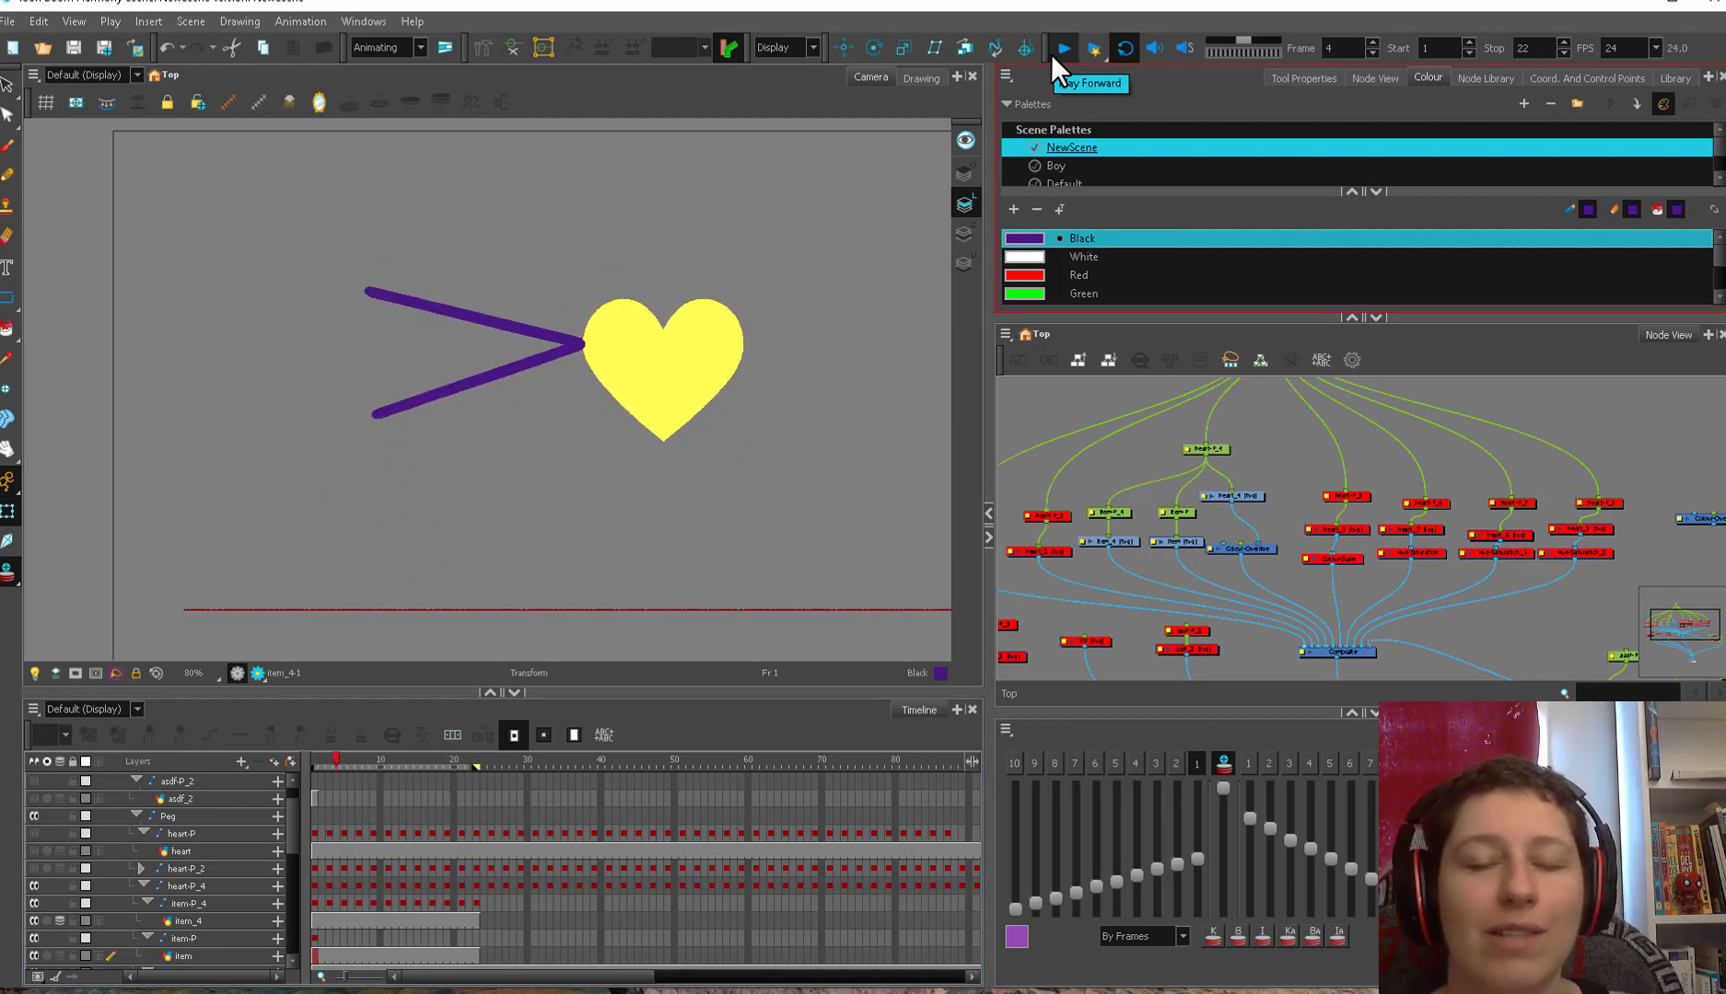
pyautogui.click(1064, 47)
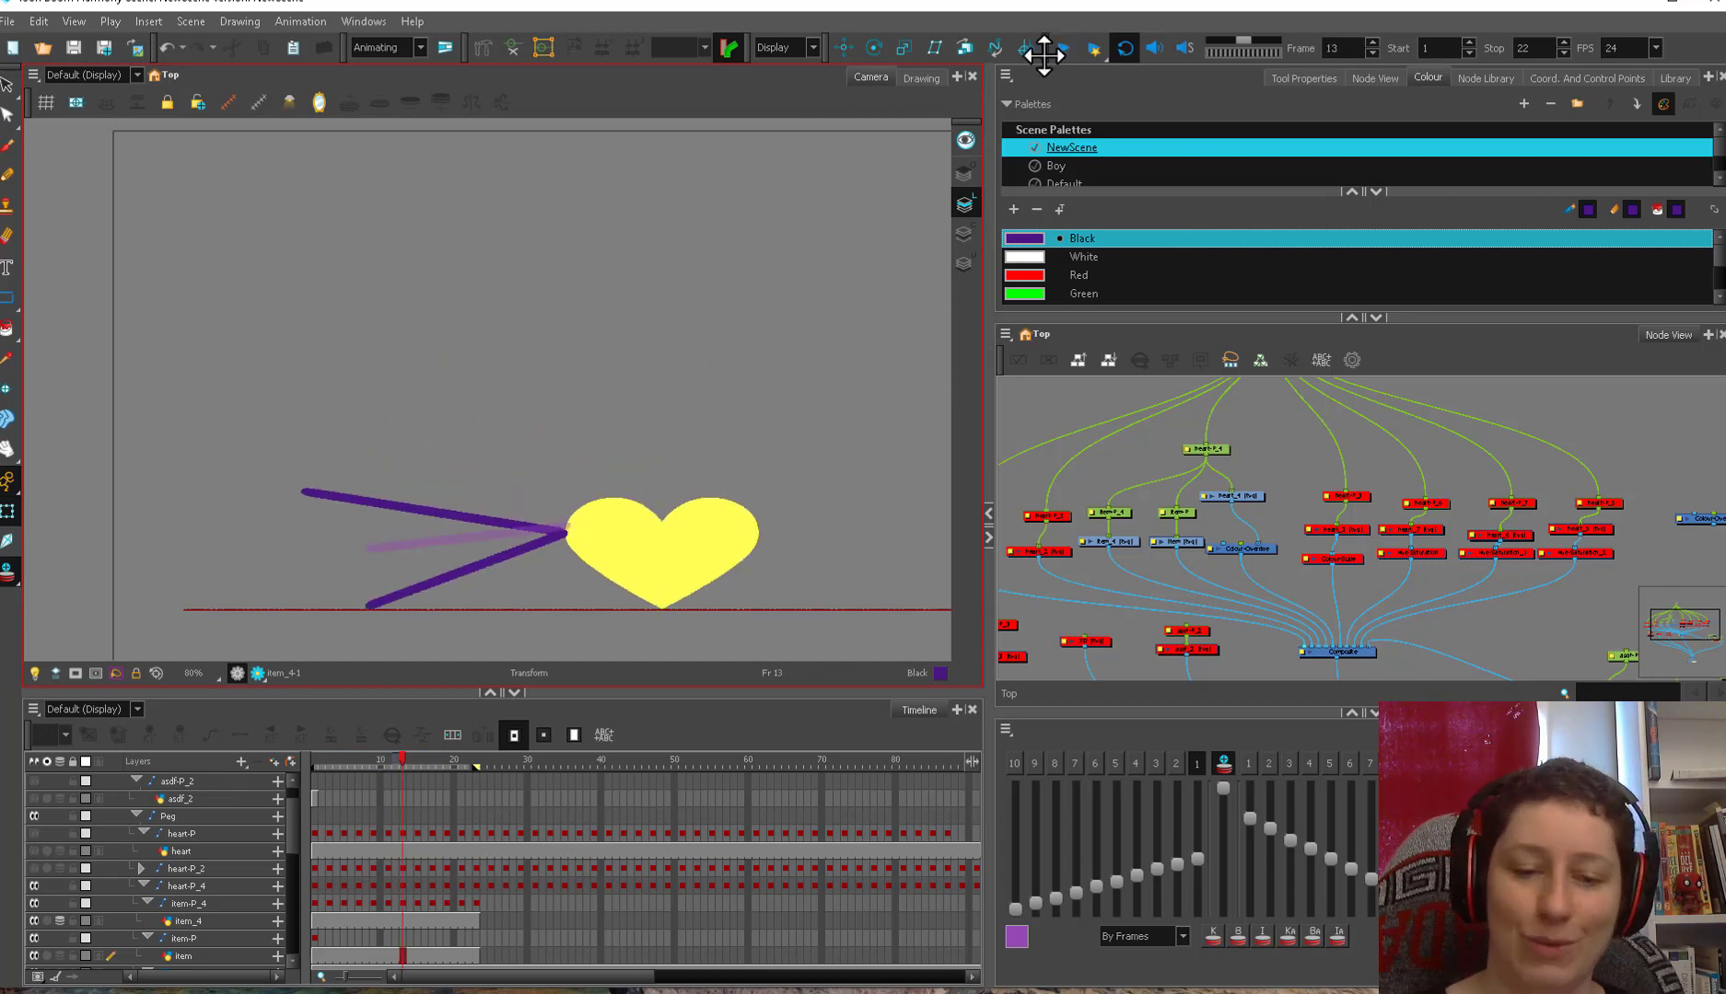
# - Narrow the upper line at frame 13, widen it slightly at frame 15, and check the motion in playback
pyautogui.click(1211, 530)
pyautogui.click(1188, 512)
pyautogui.moveTo(295, 514); pyautogui.dragTo(348, 524)
pyautogui.moveTo(390, 757); pyautogui.dragTo(418, 756)
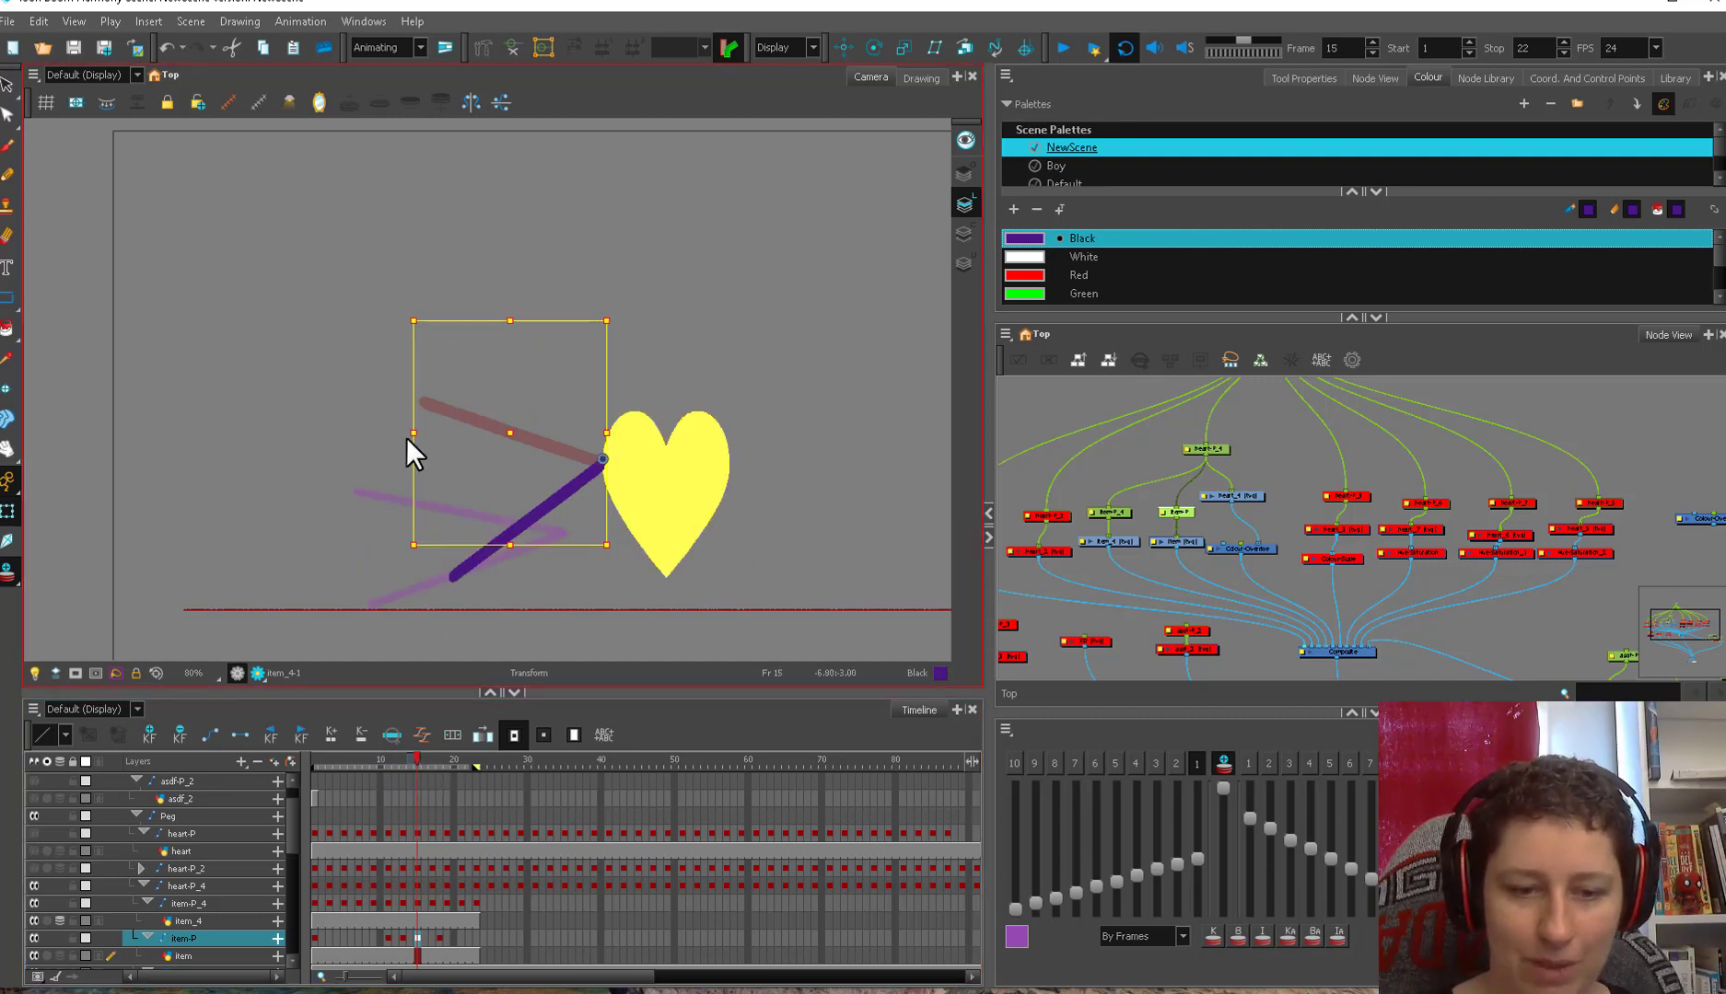
pyautogui.moveTo(410, 435); pyautogui.dragTo(386, 442)
pyautogui.click(1063, 46)
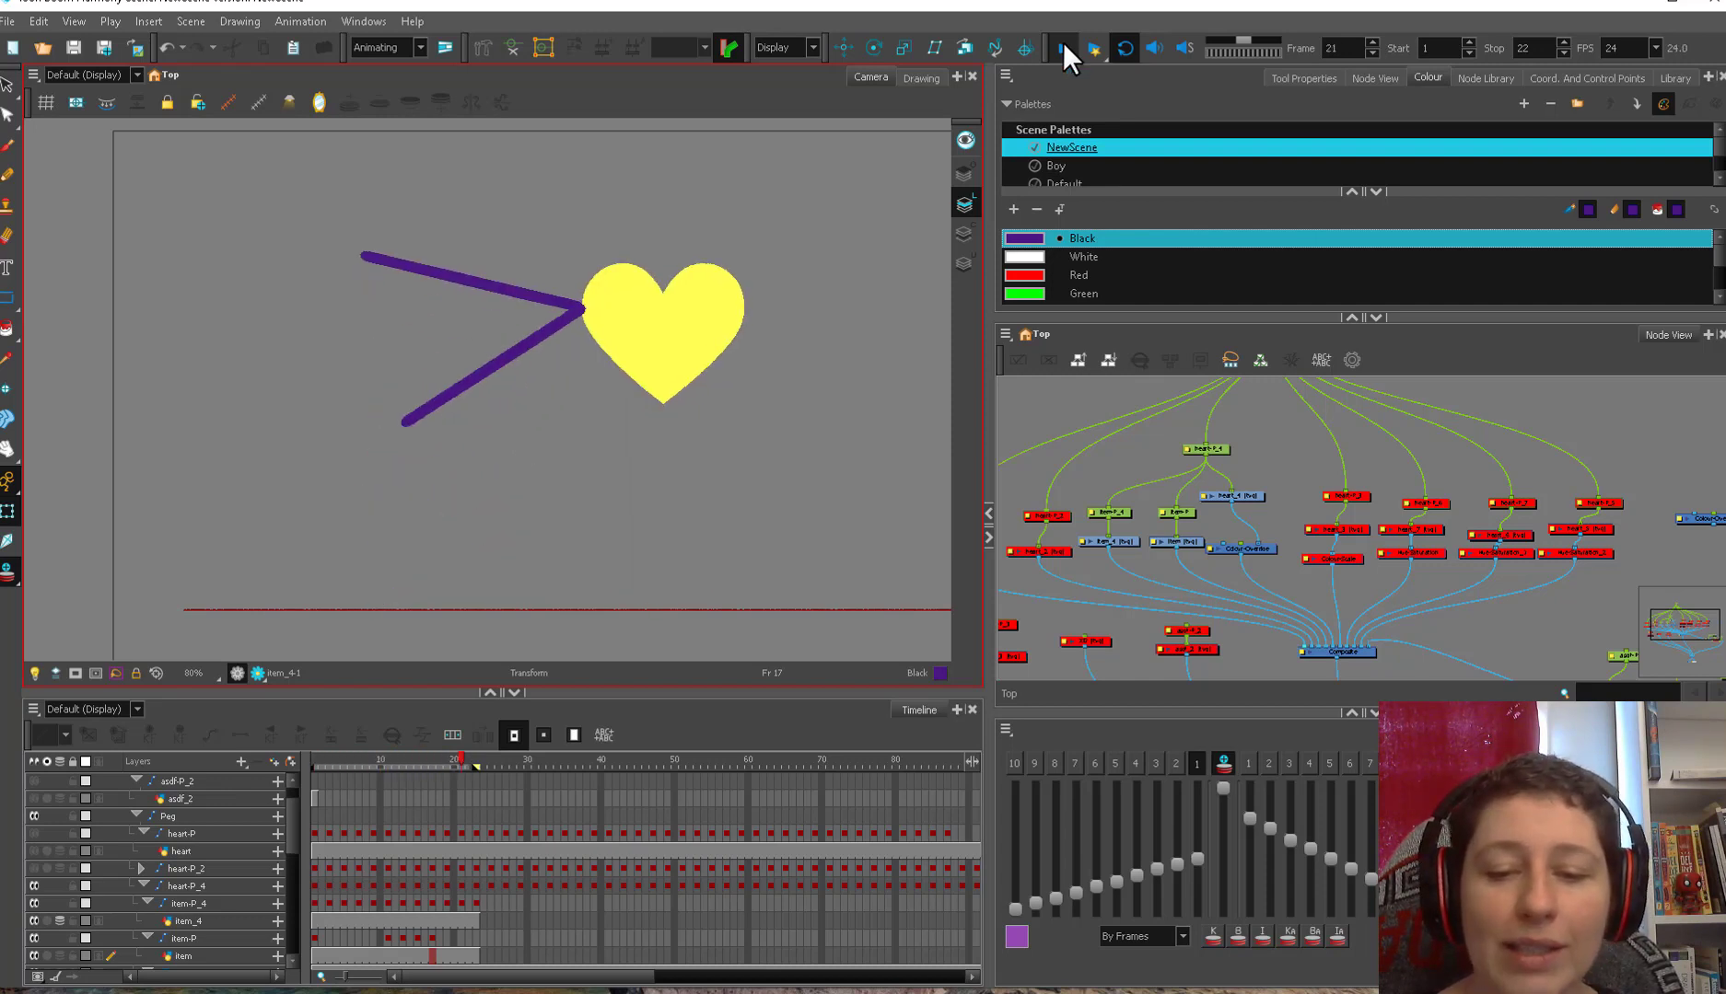
pyautogui.click(1063, 46)
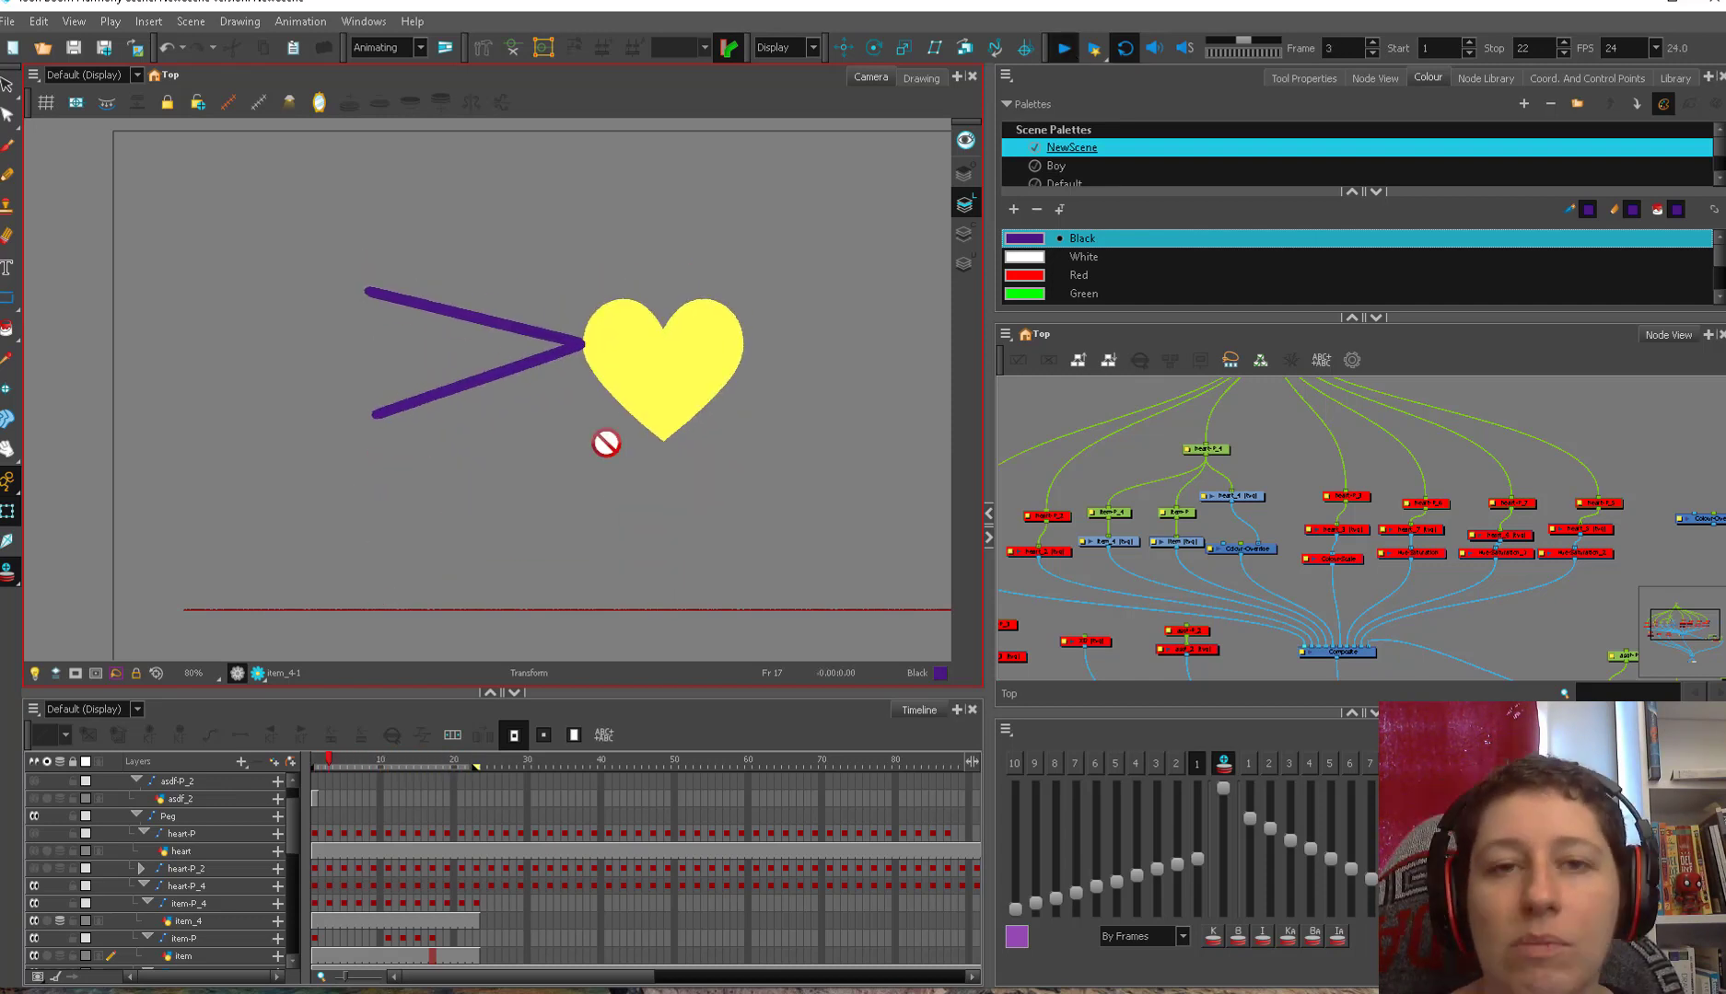
pyautogui.press('.')
pyautogui.press('.')
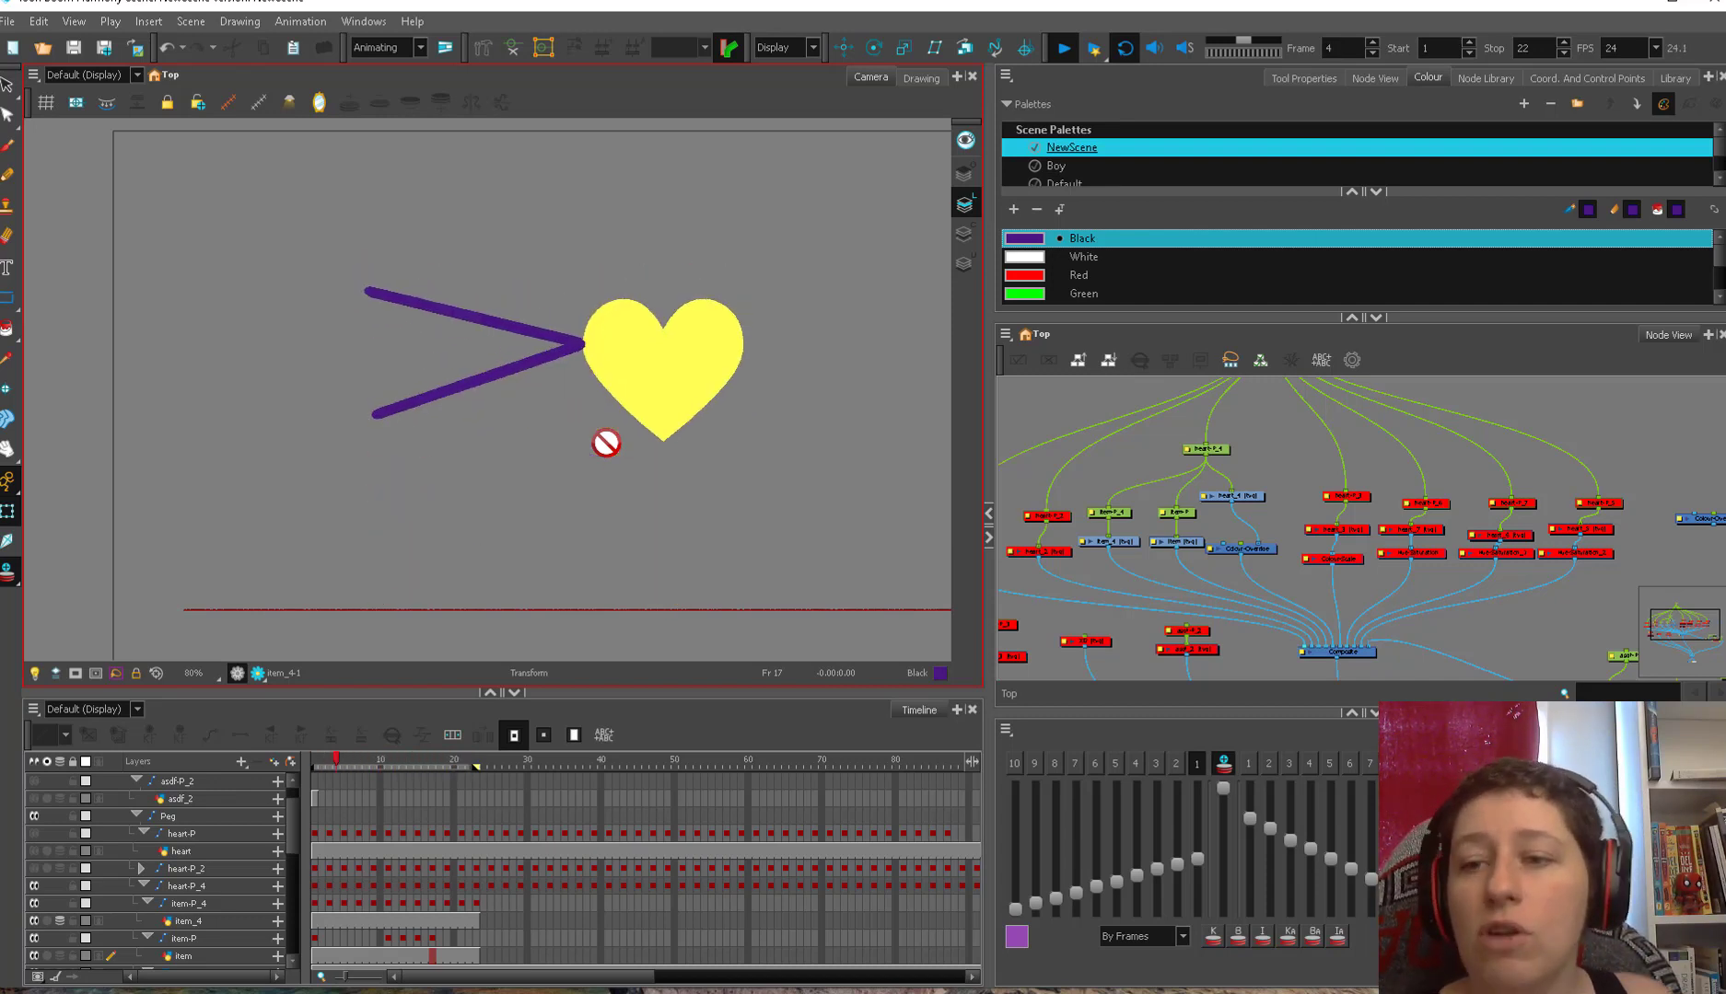
pyautogui.click(1063, 48)
# - Move the disabled heart node groups and Colour-Override_2 away from the heart-P_4 group to make room in the network
pyautogui.scroll(-2, 1473, 433)
pyautogui.moveTo(1523, 415); pyautogui.dragTo(1658, 468)
pyautogui.moveTo(1280, 437); pyautogui.dragTo(1176, 476)
pyautogui.moveTo(1489, 510); pyautogui.dragTo(1540, 561)
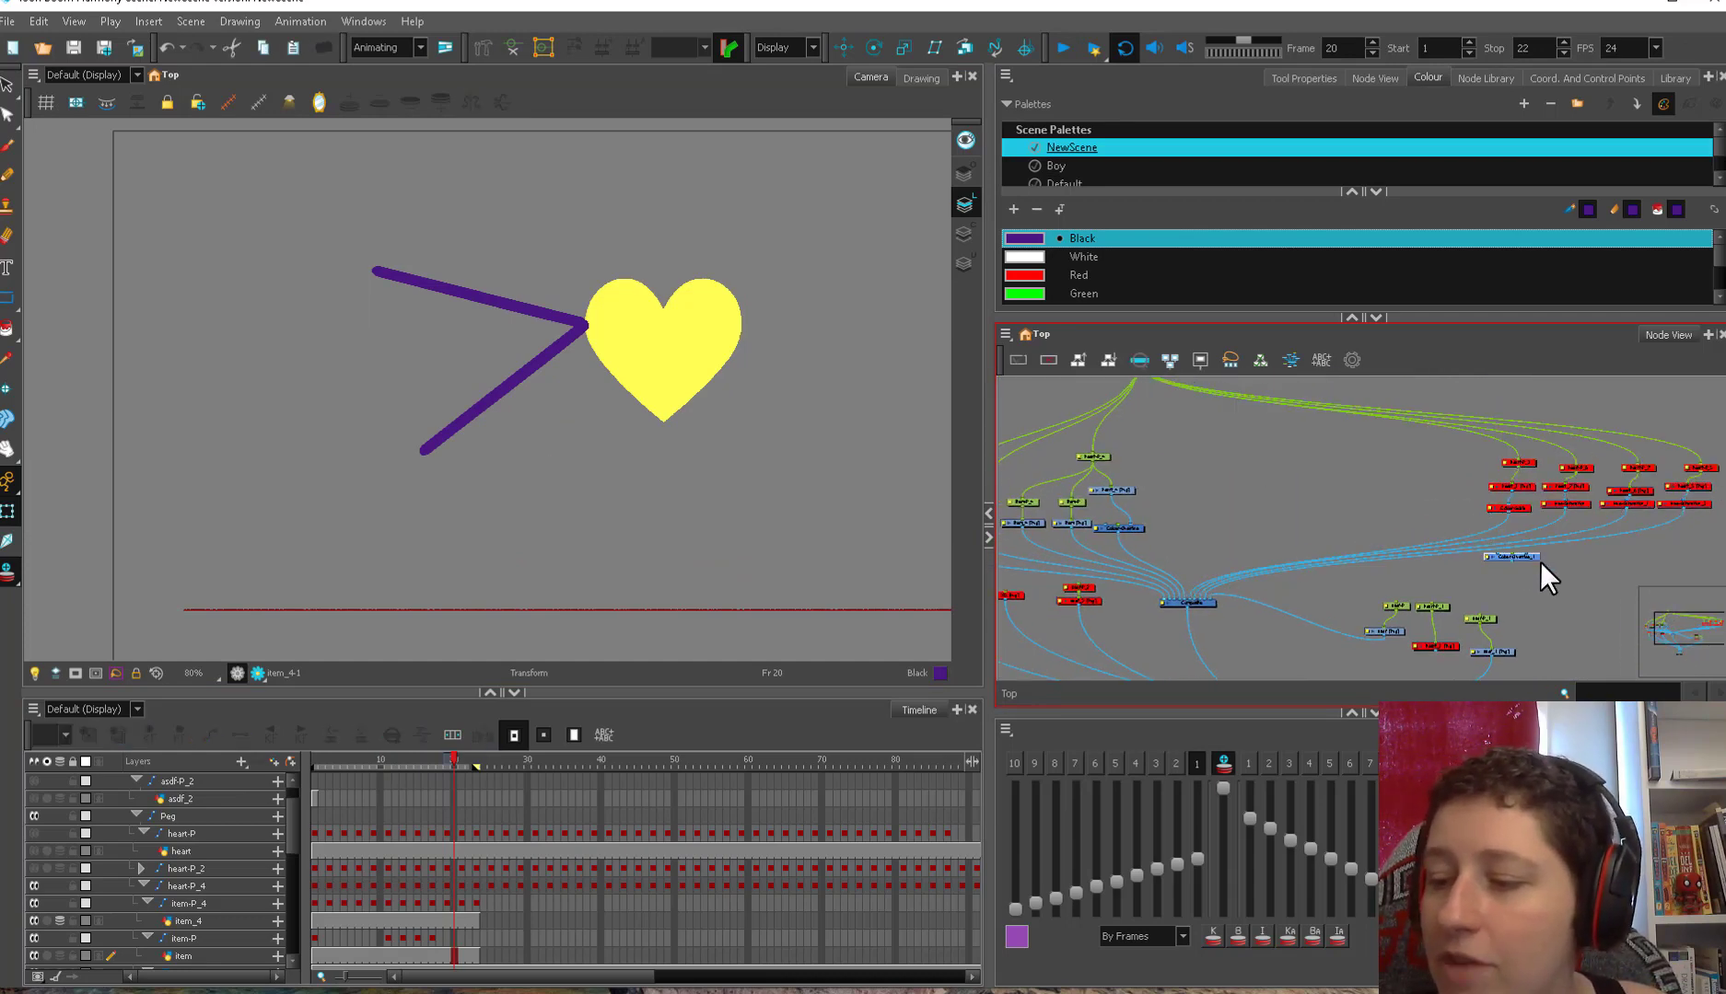
# - Paste a duplicate of the whole heart-P_4 node group with both lines and place it to the right of the original heart
pyautogui.moveTo(1162, 443); pyautogui.dragTo(1011, 534)
pyautogui.hotkey('ctrl', 'b')
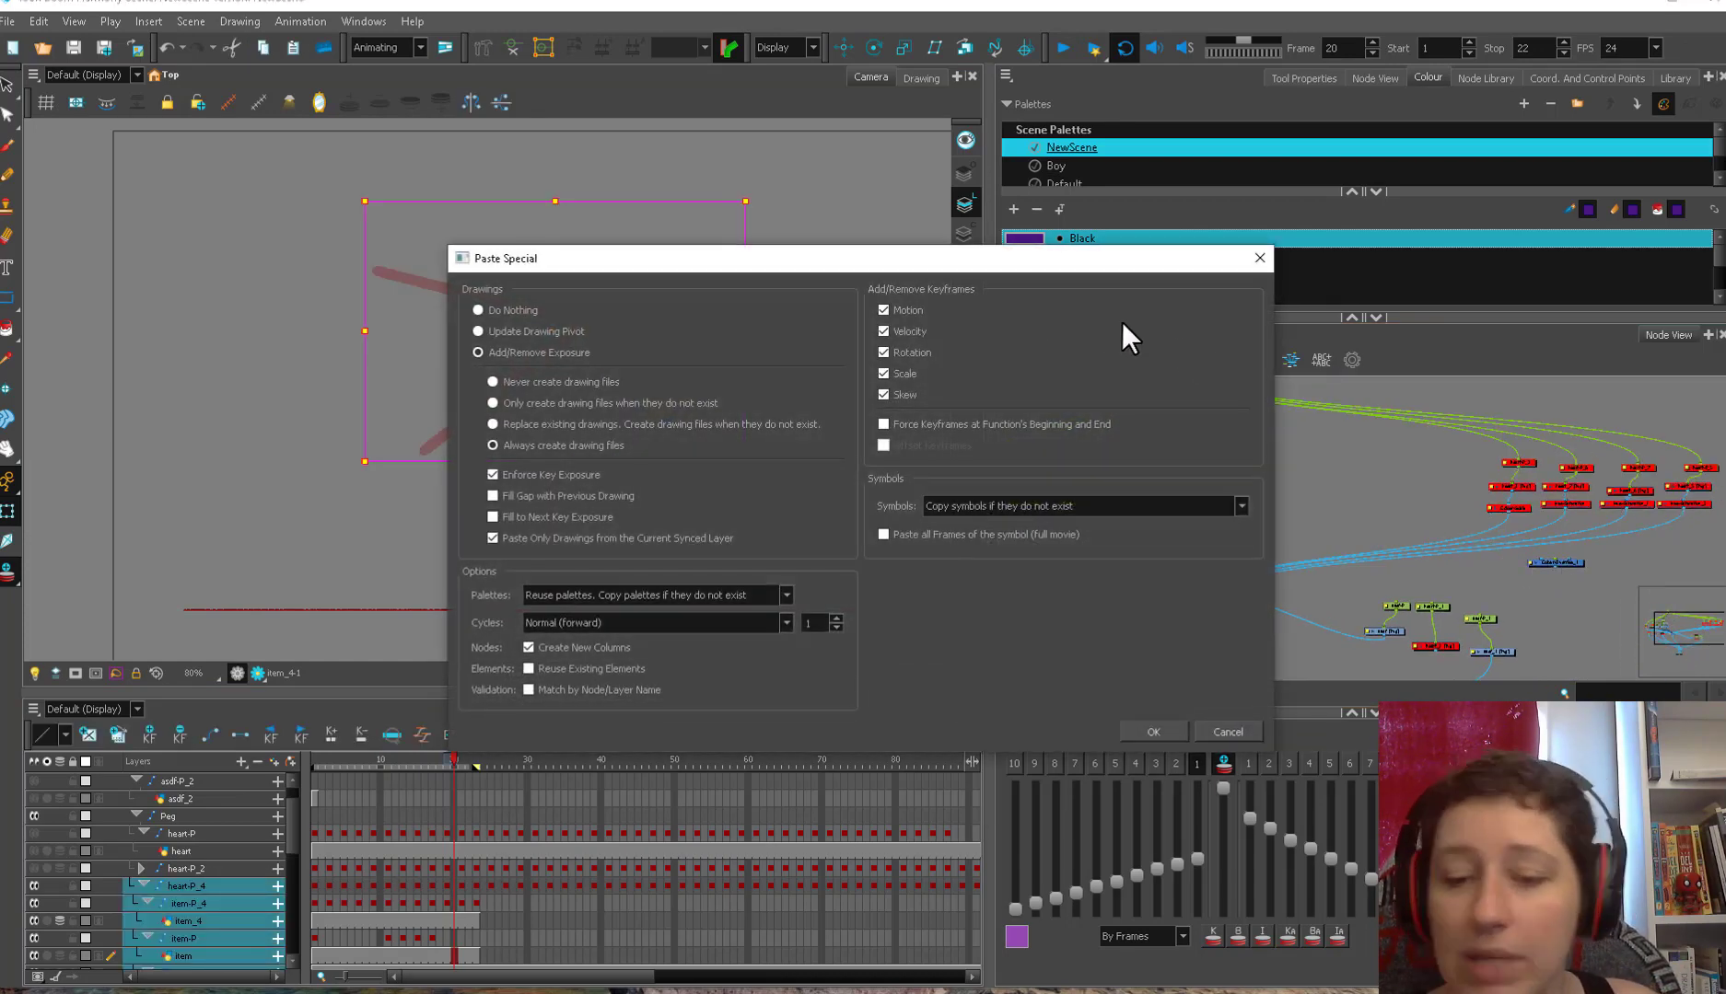
pyautogui.click(1138, 729)
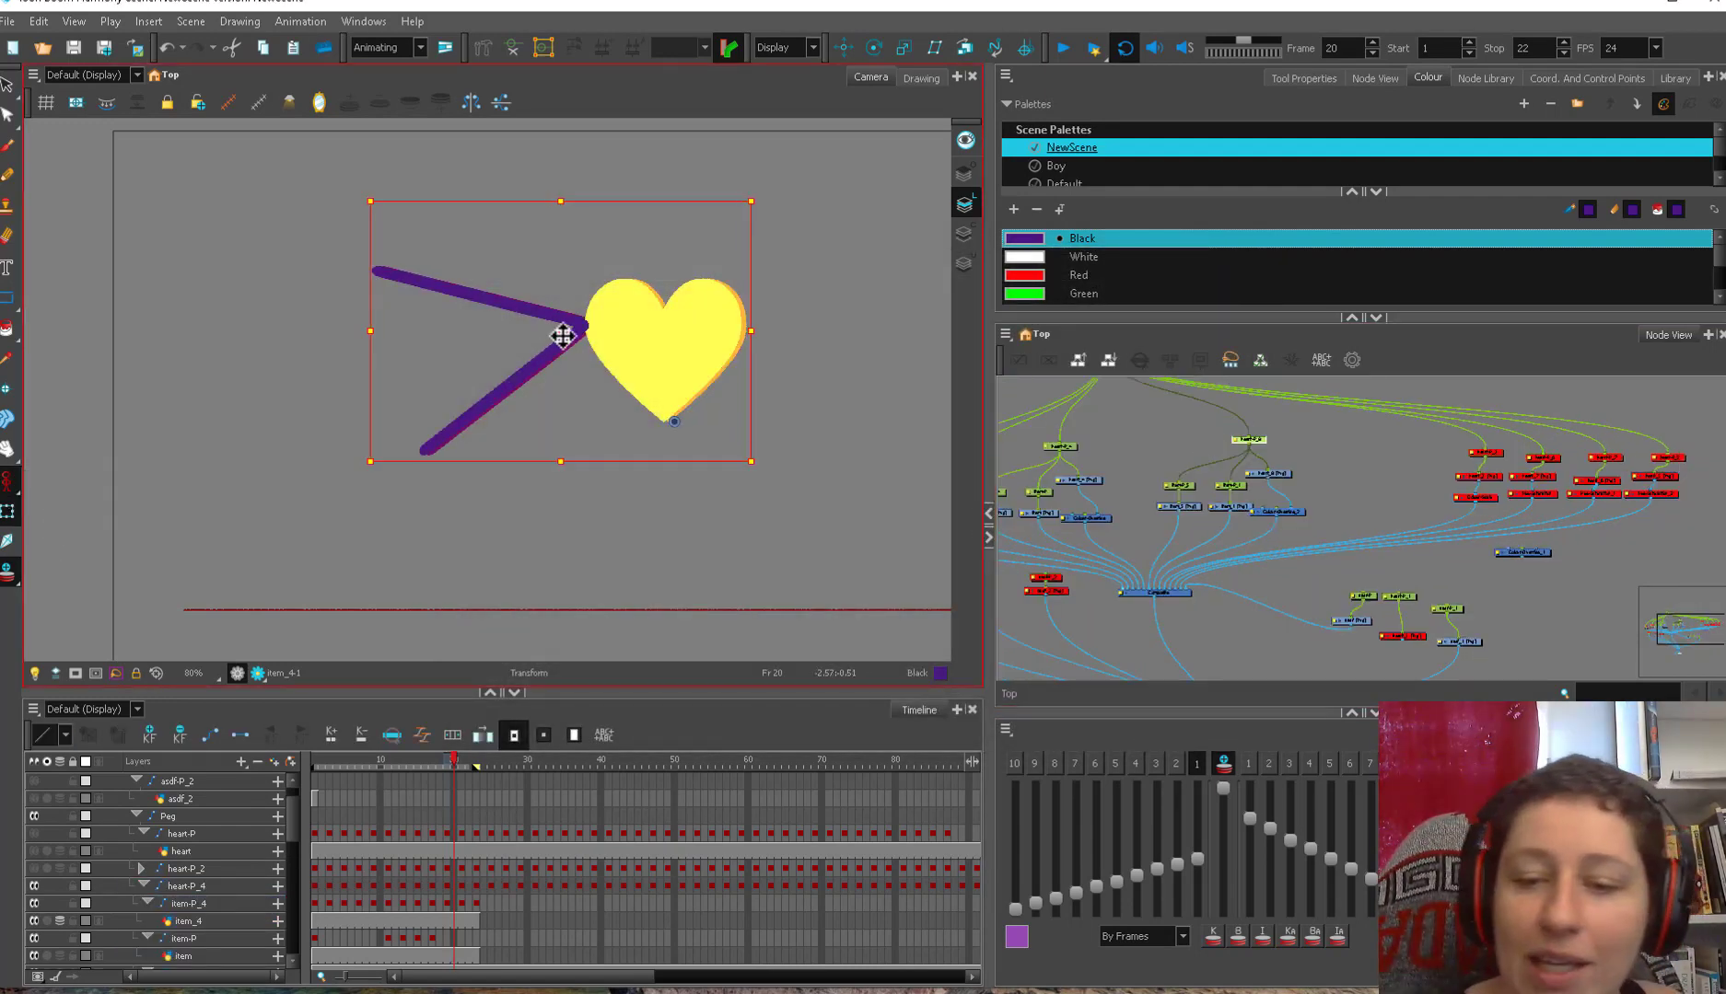
pyautogui.moveTo(566, 332); pyautogui.dragTo(924, 333)
pyautogui.press('space')
pyautogui.moveTo(759, 466); pyautogui.dragTo(469, 505)
# - Add curve deformers along both purple lines of the duplicated heart using the Rigging tool
pyautogui.click(1169, 459)
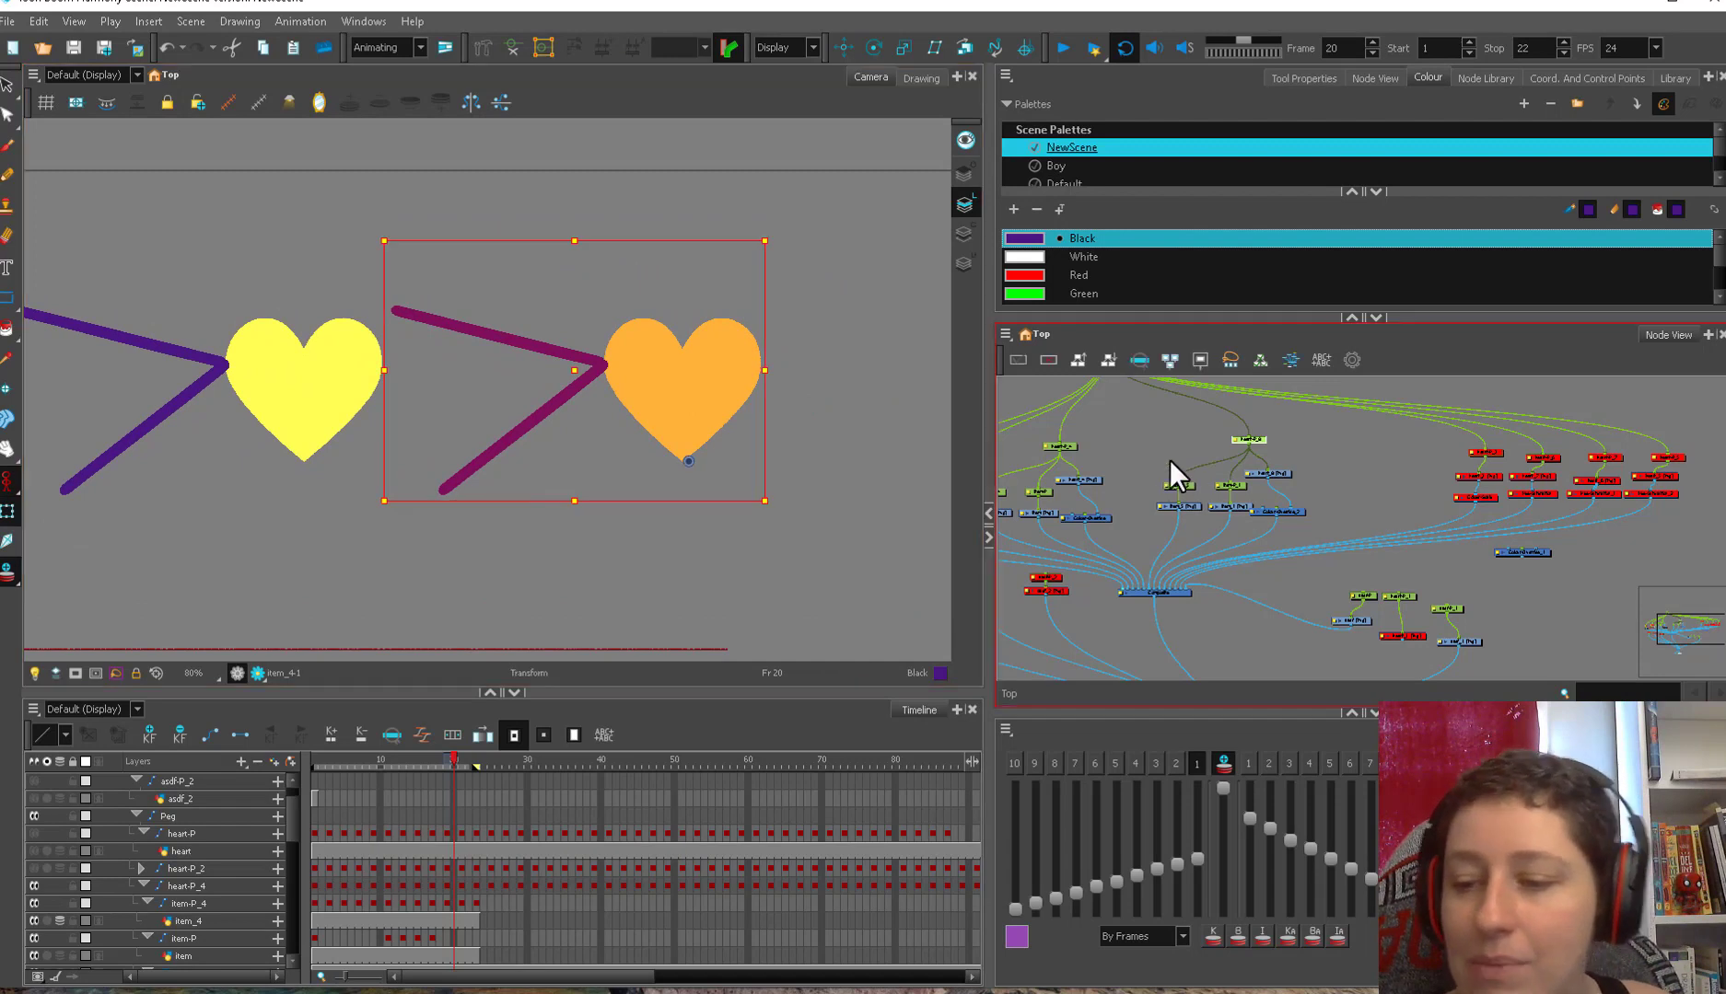
pyautogui.press('1')
pyautogui.click(601, 391)
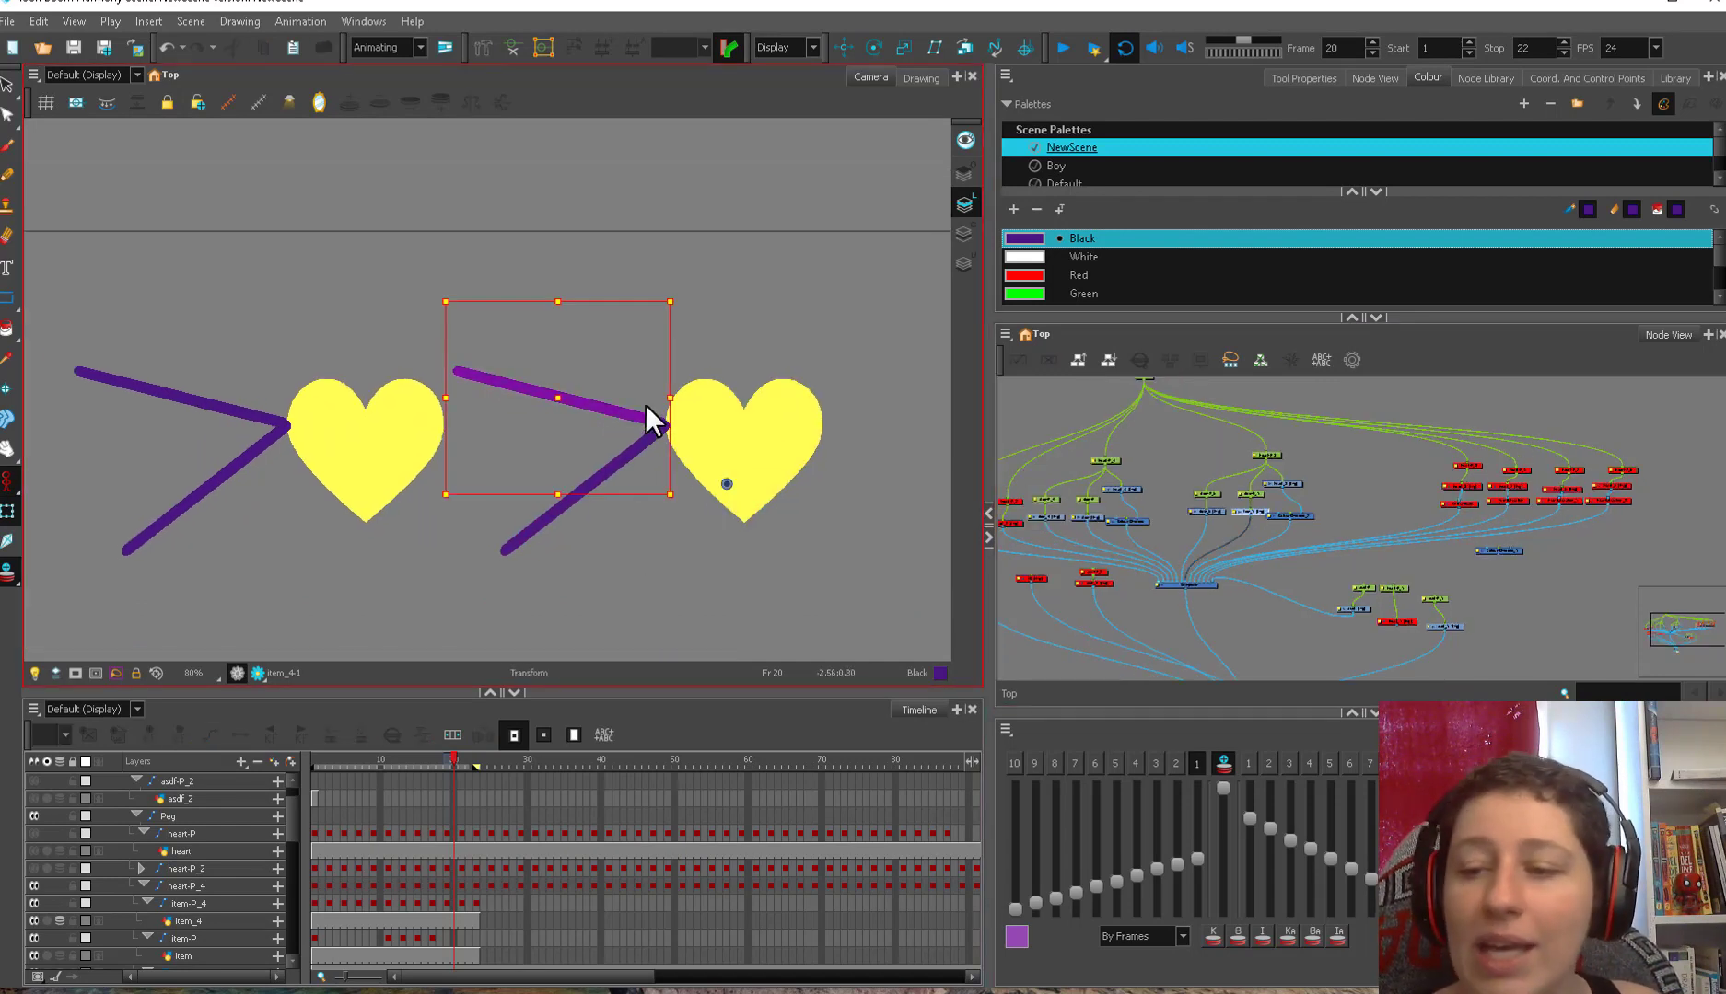
pyautogui.click(1206, 513)
pyautogui.click(1301, 78)
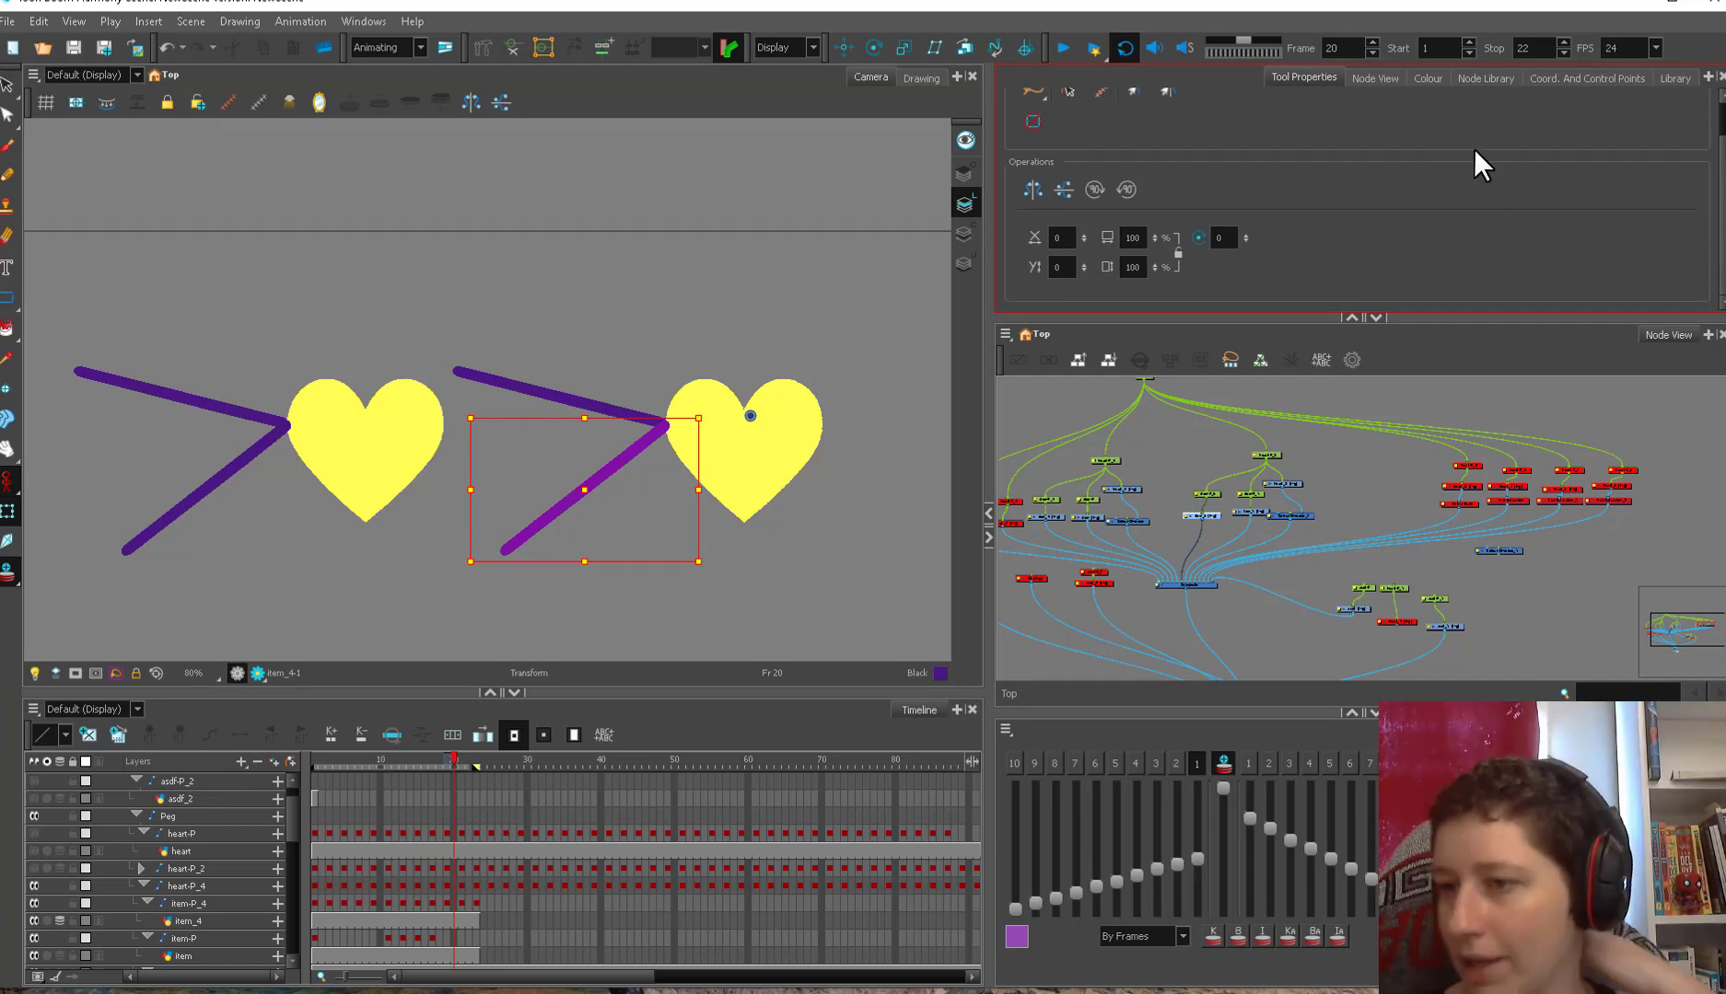
pyautogui.click(1135, 92)
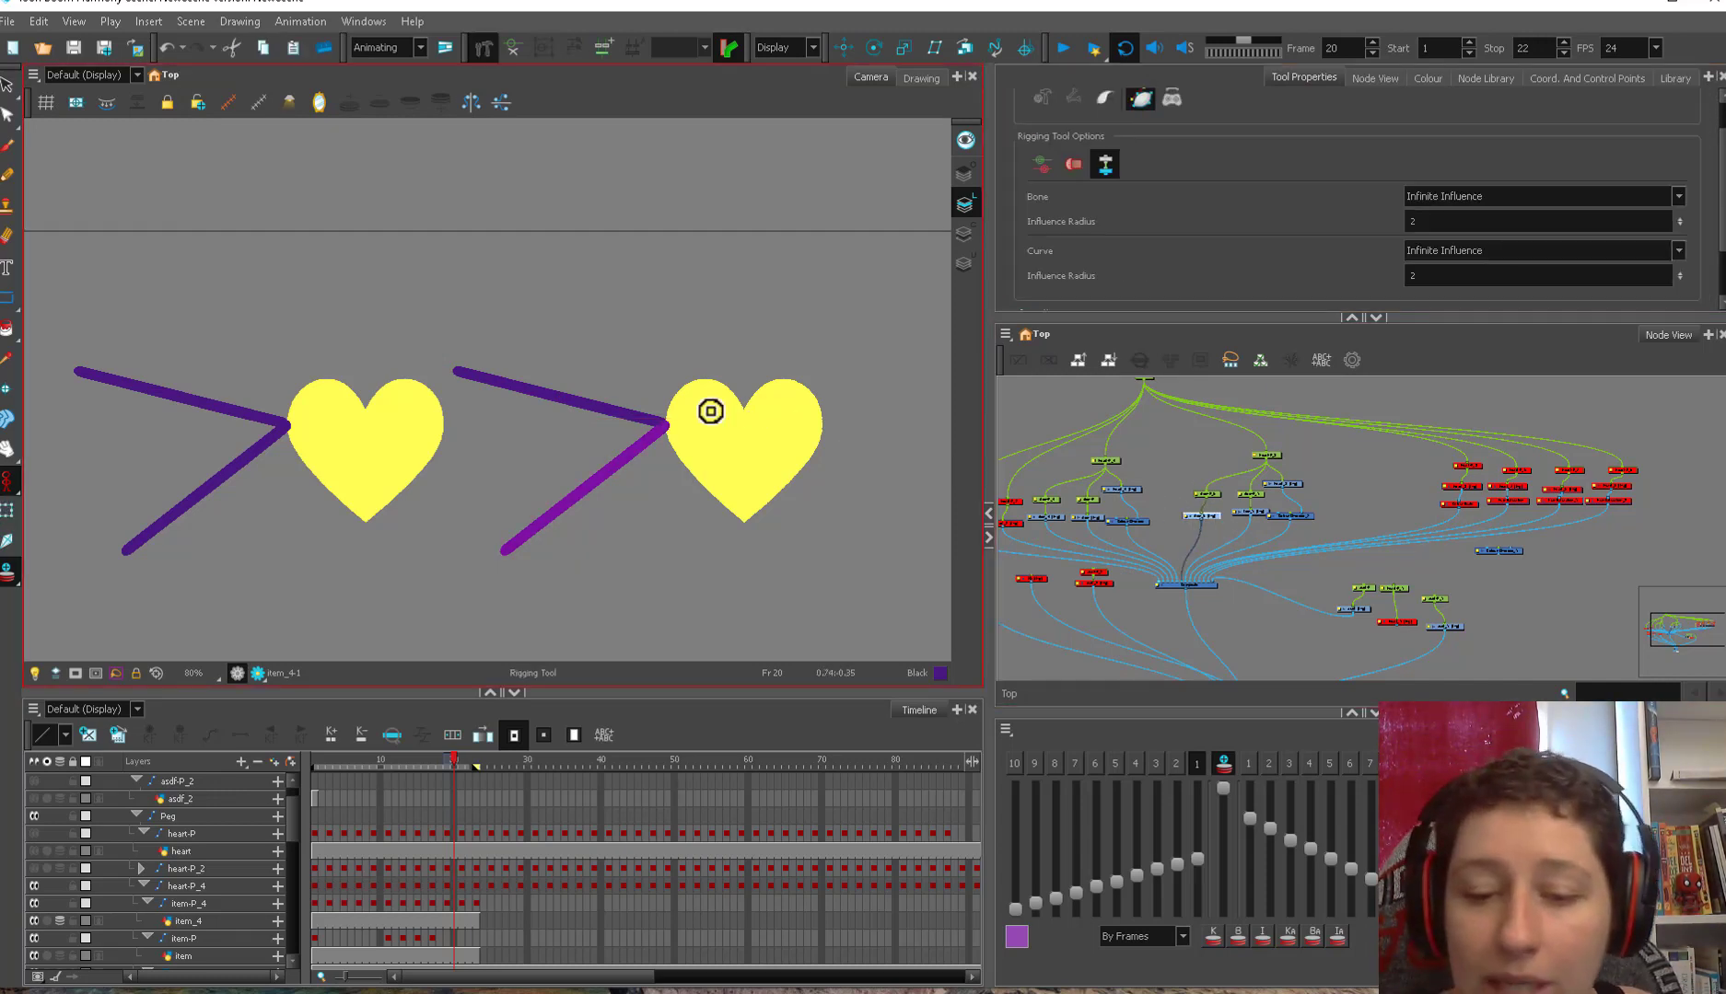
pyautogui.click(521, 384)
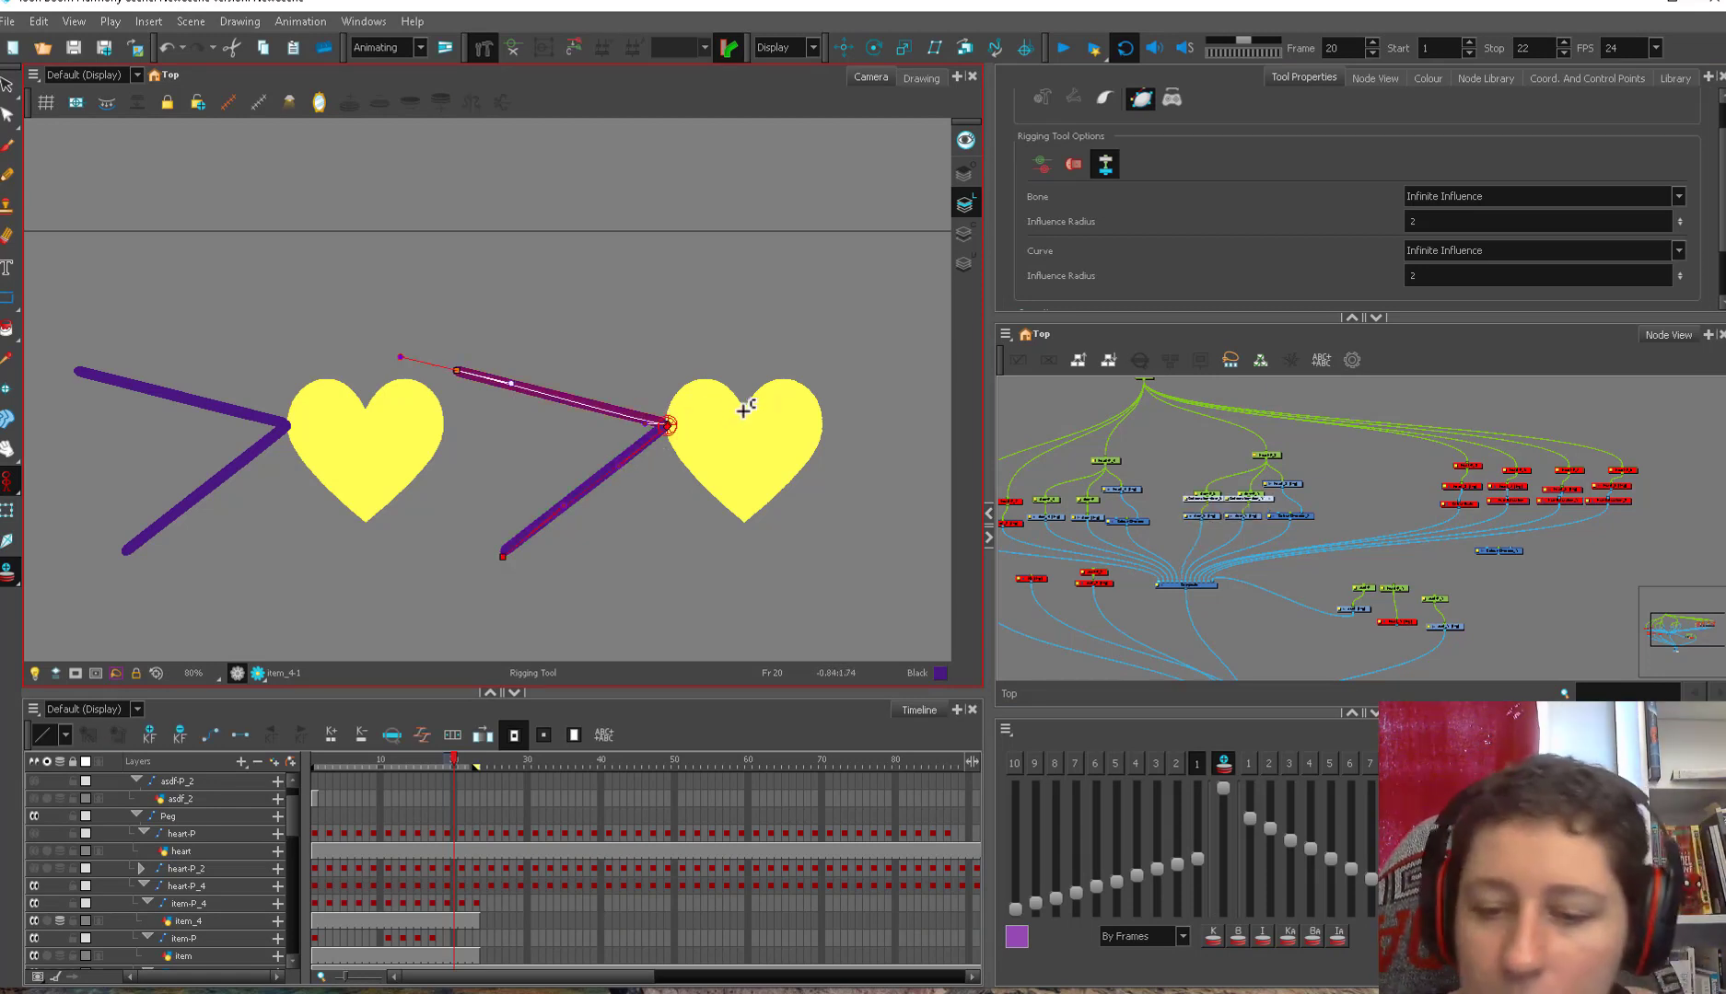
pyautogui.click(1182, 508)
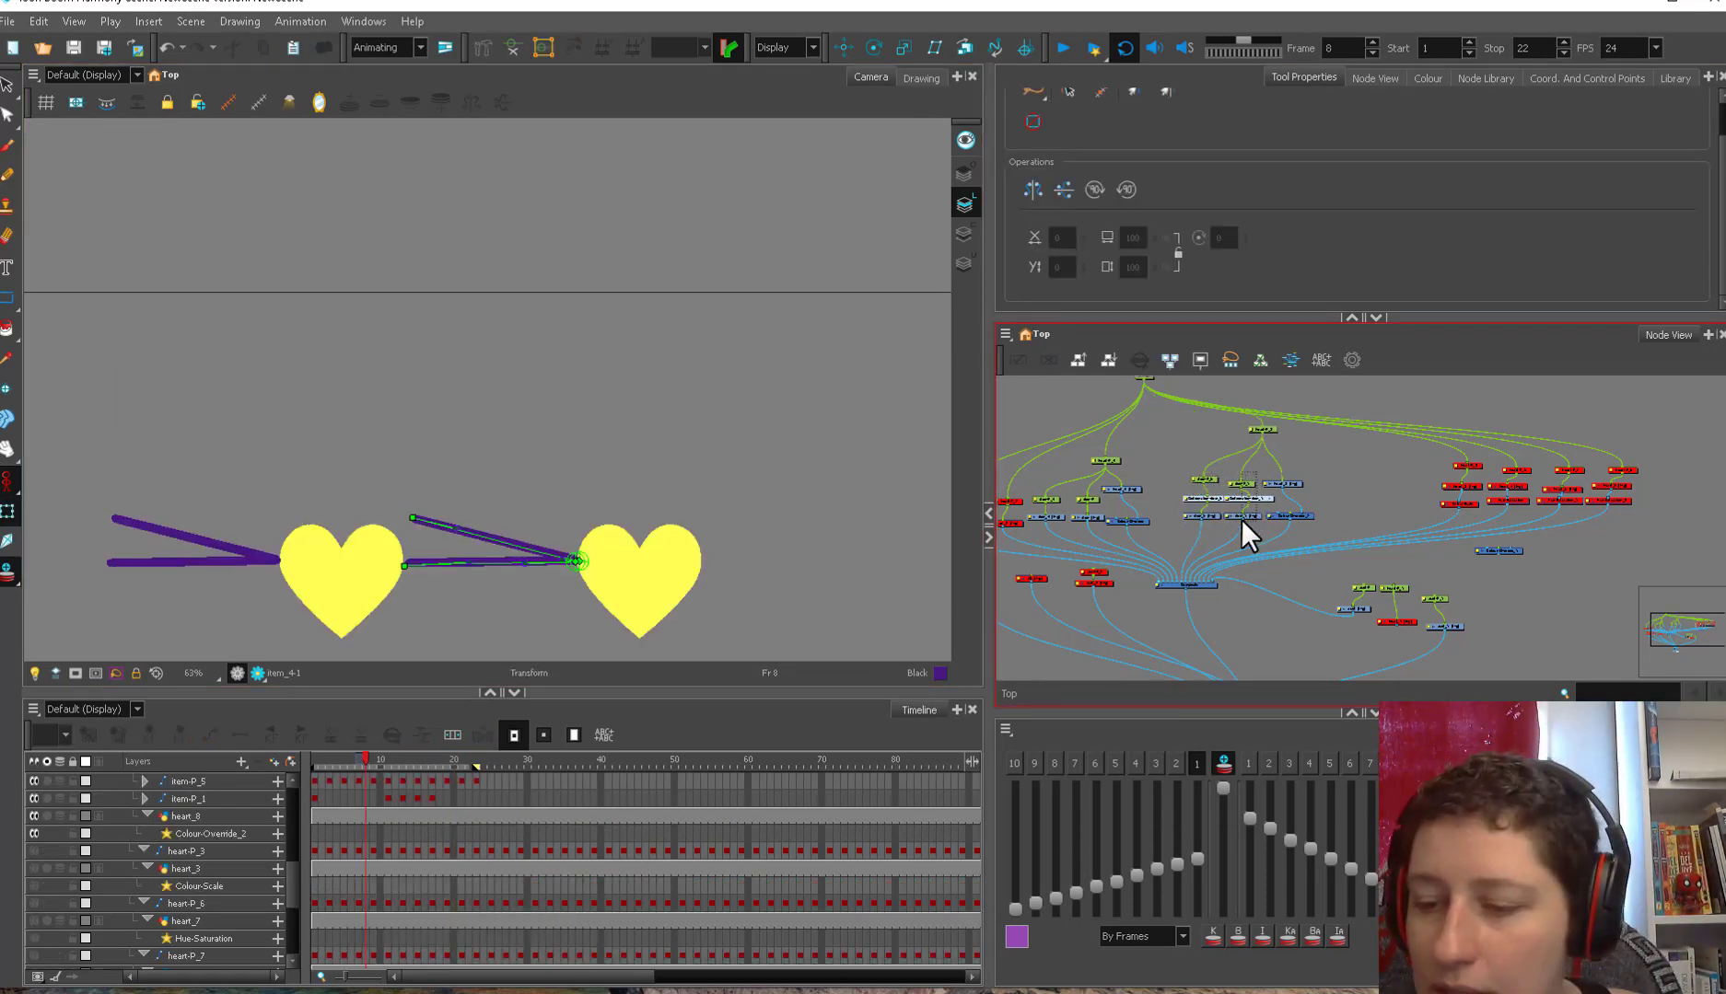
# - Disable the lower line's nodes in the duplicated heart group and select the upper line's outer deformer point
pyautogui.click(1240, 515)
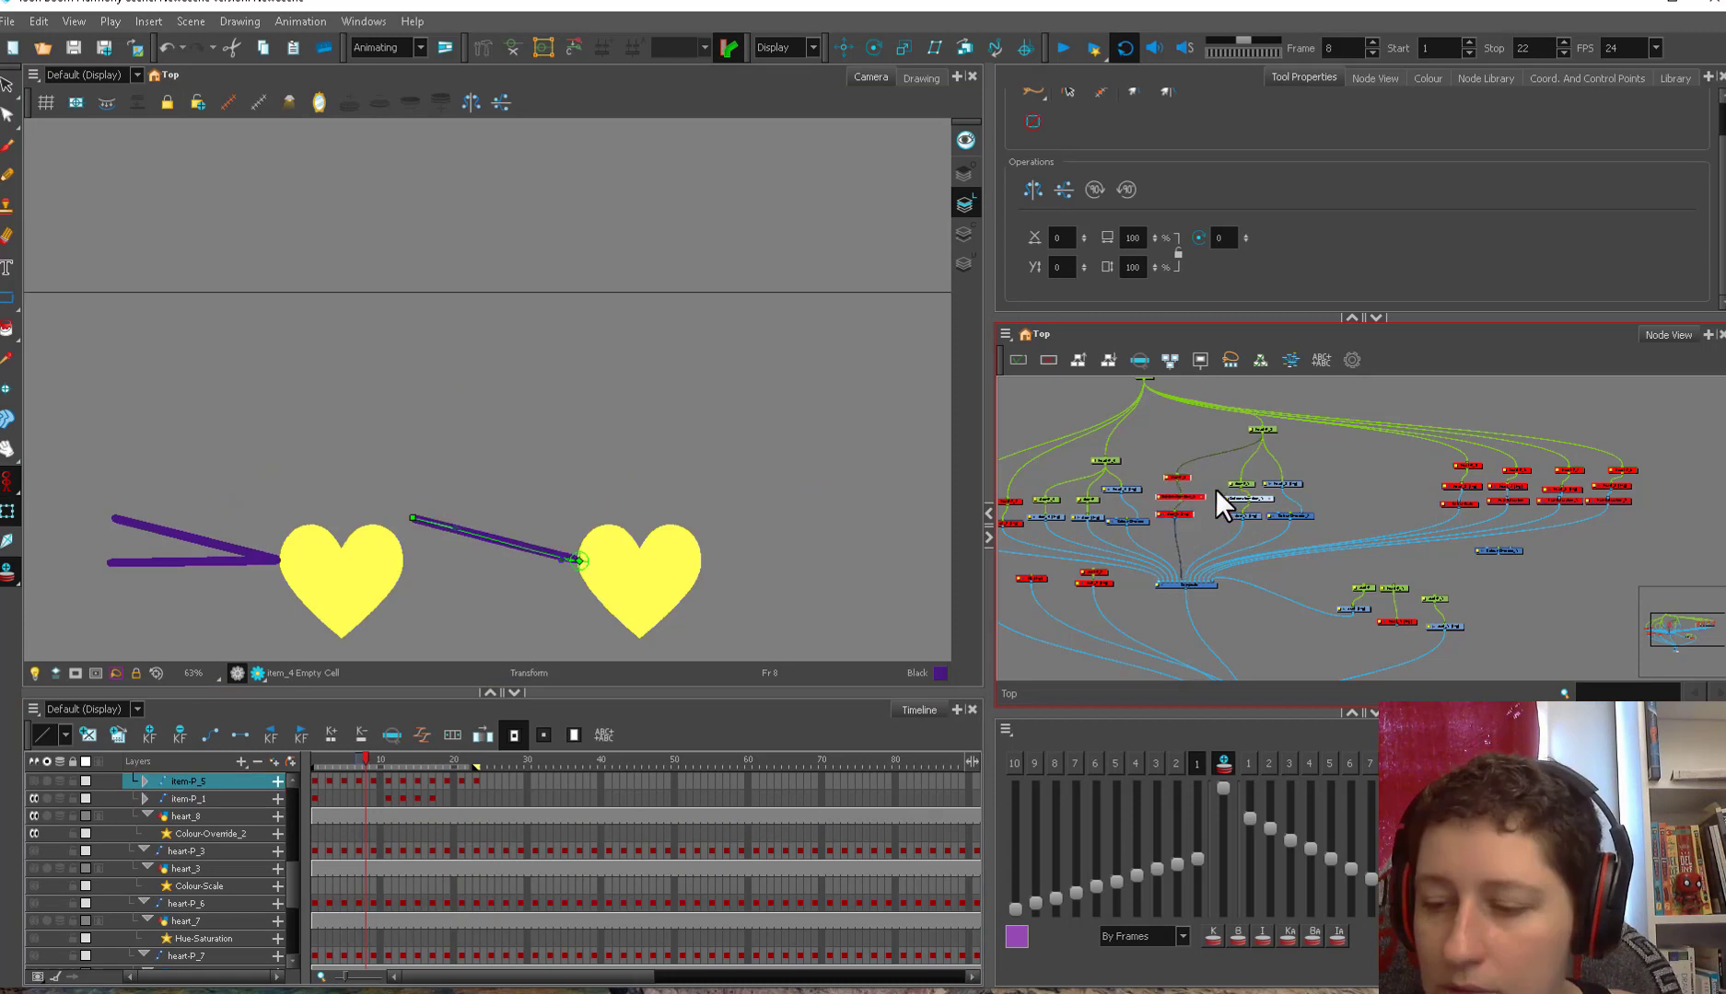
pyautogui.click(1229, 483)
pyautogui.click(1214, 476)
pyautogui.moveTo(326, 758)
pyautogui.mouseDown()
pyautogui.moveTo(433, 750)
pyautogui.moveTo(320, 735)
pyautogui.moveTo(326, 761)
pyautogui.moveTo(350, 758)
pyautogui.mouseUp()
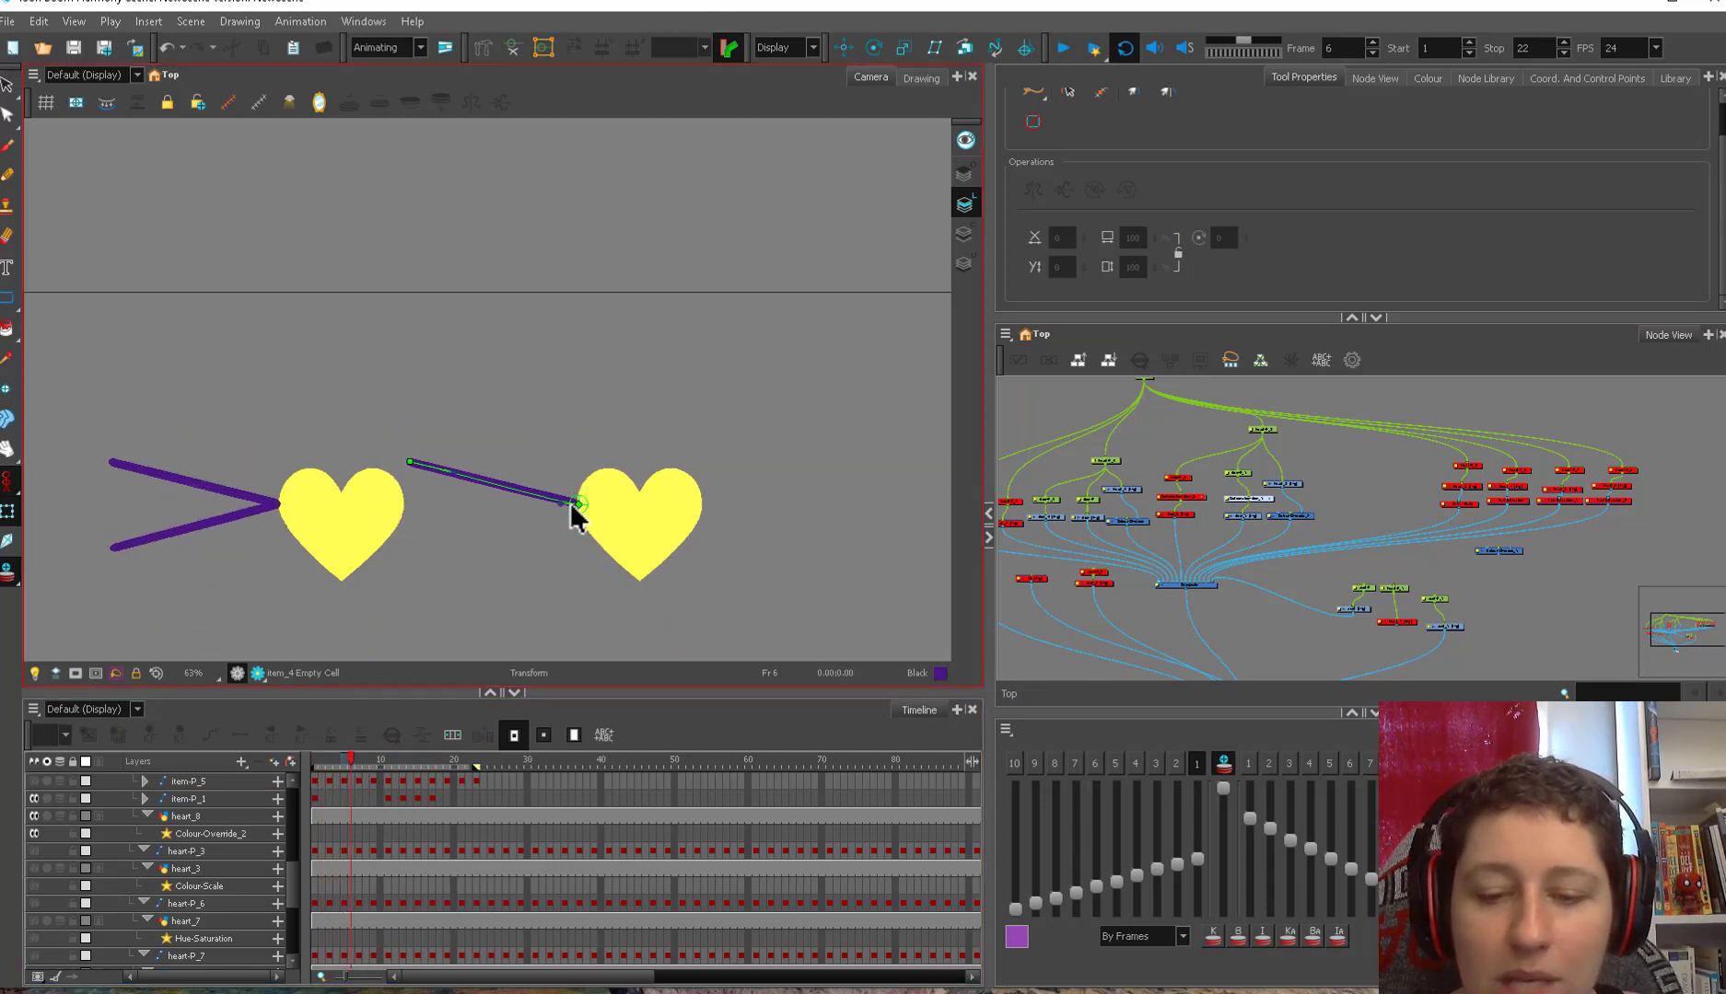
pyautogui.click(421, 465)
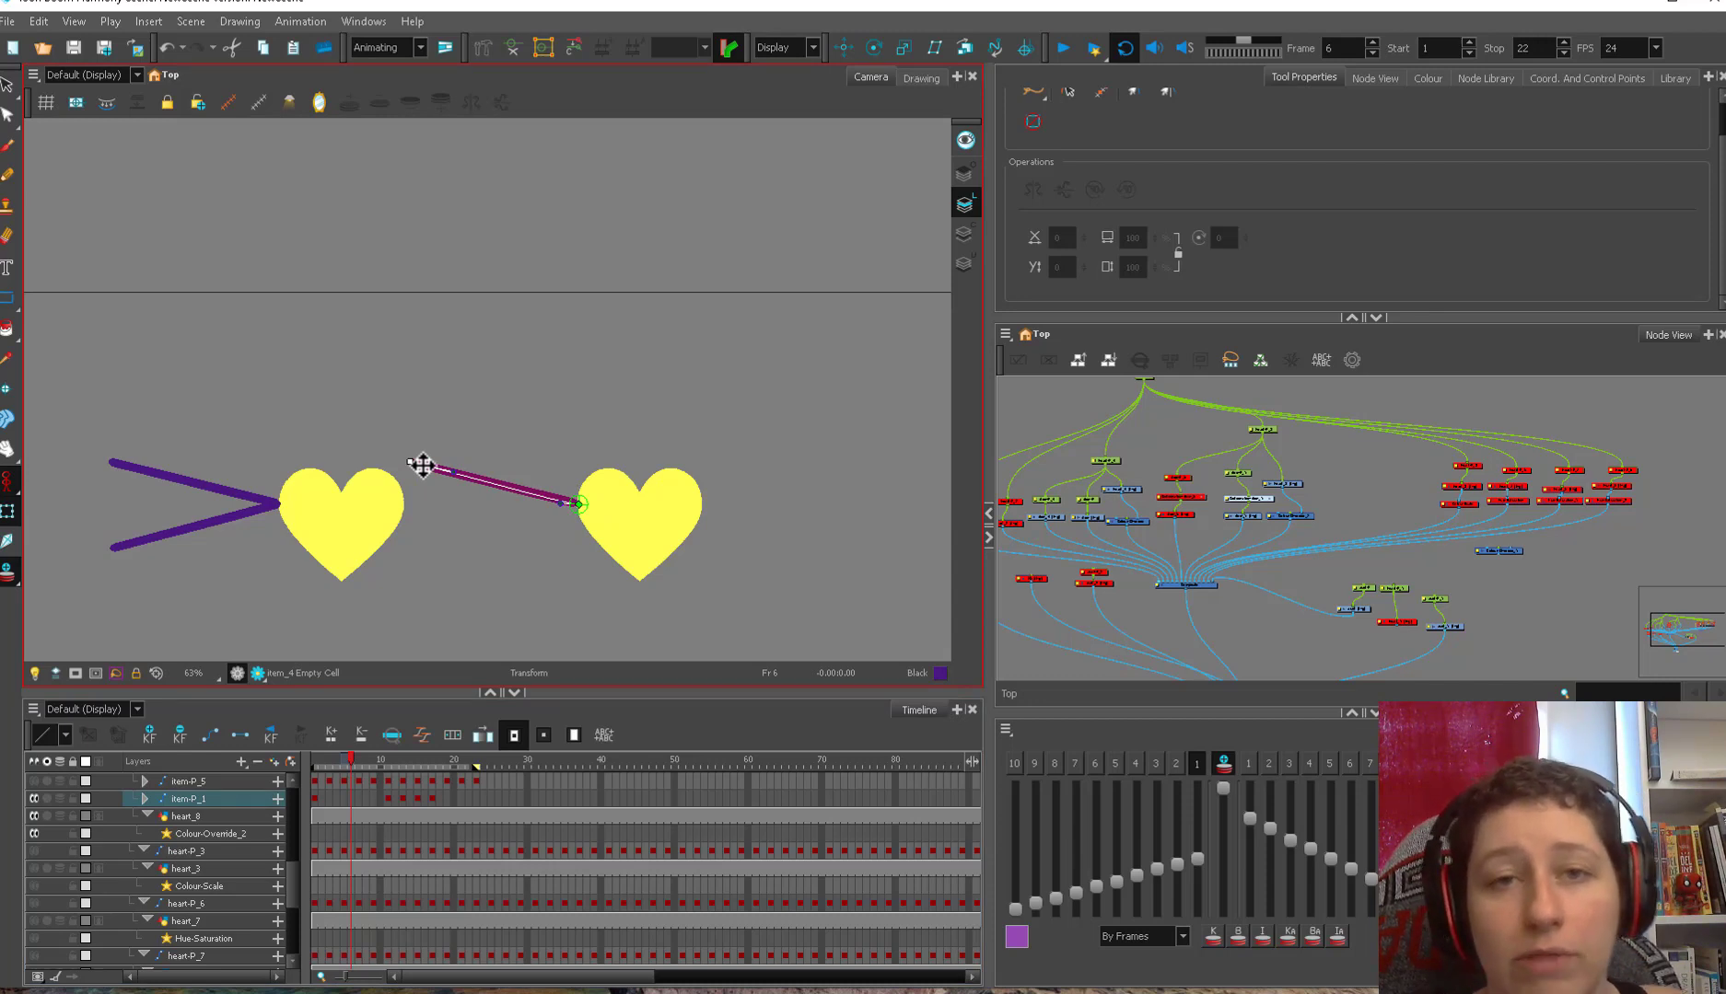
# - Select the duplicate's upper line and examine its motion across the bounce from frame 1 to frame 23
pyautogui.click(316, 761)
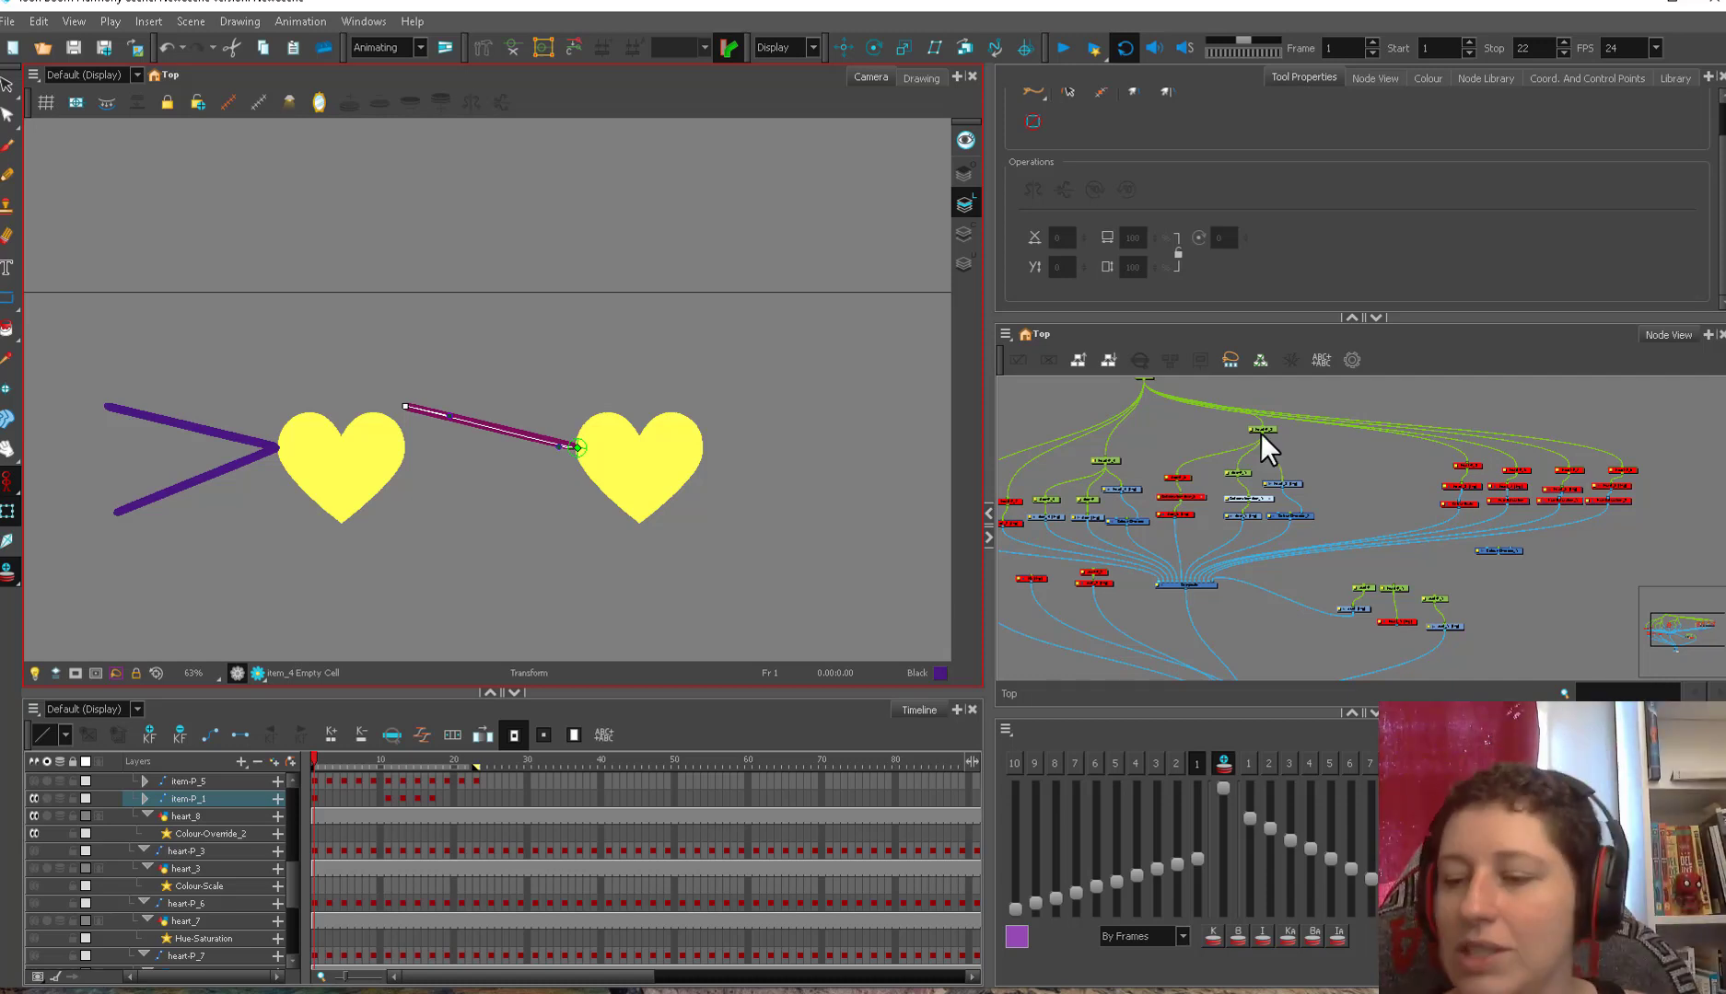
pyautogui.click(1273, 461)
pyautogui.moveTo(1268, 543); pyautogui.dragTo(1219, 494)
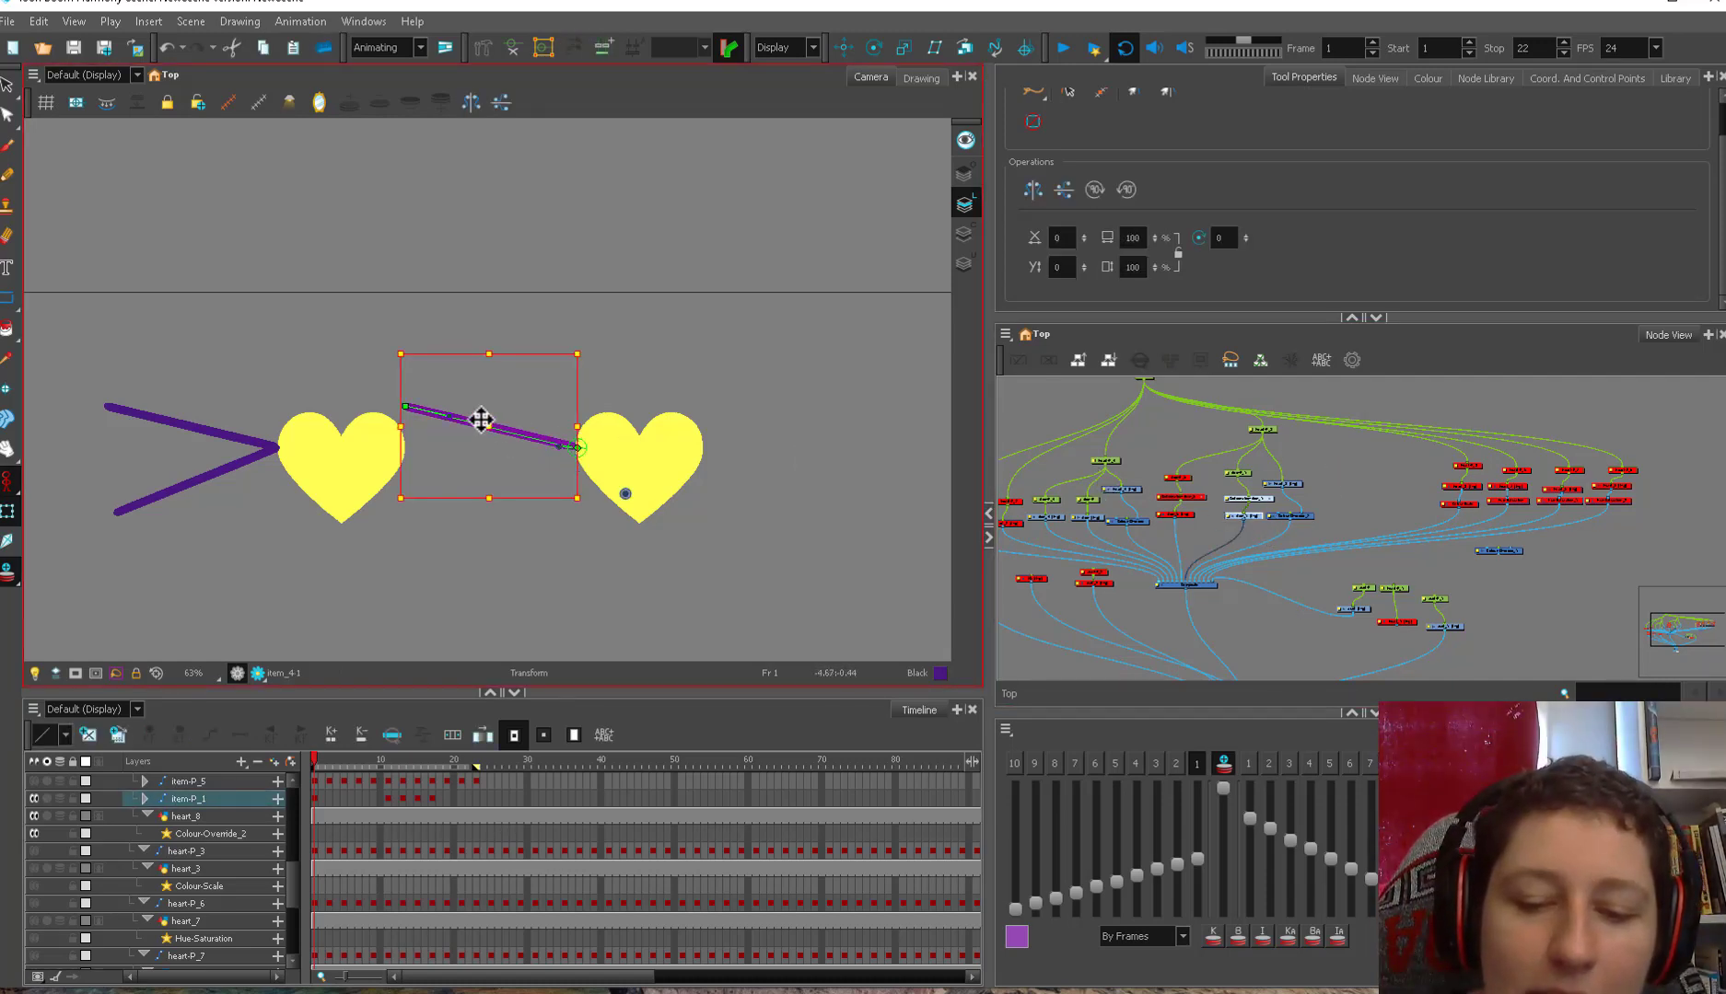
pyautogui.click(1263, 532)
pyautogui.click(1245, 515)
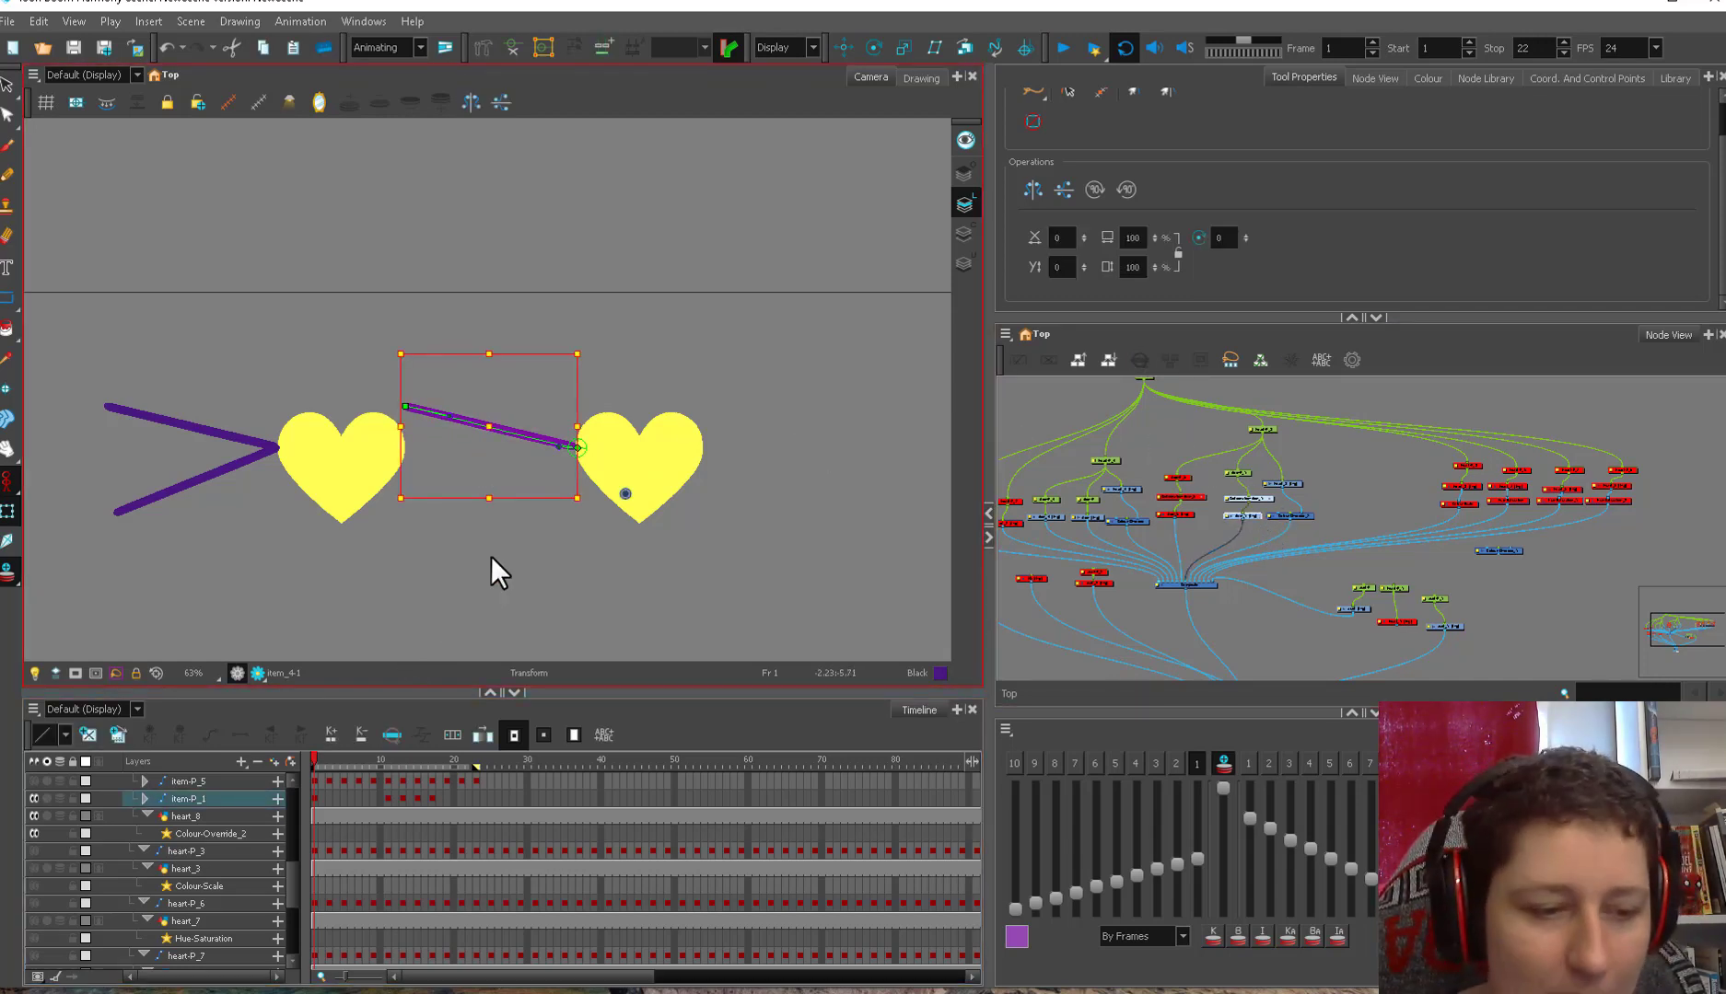
pyautogui.moveTo(354, 760); pyautogui.dragTo(476, 746)
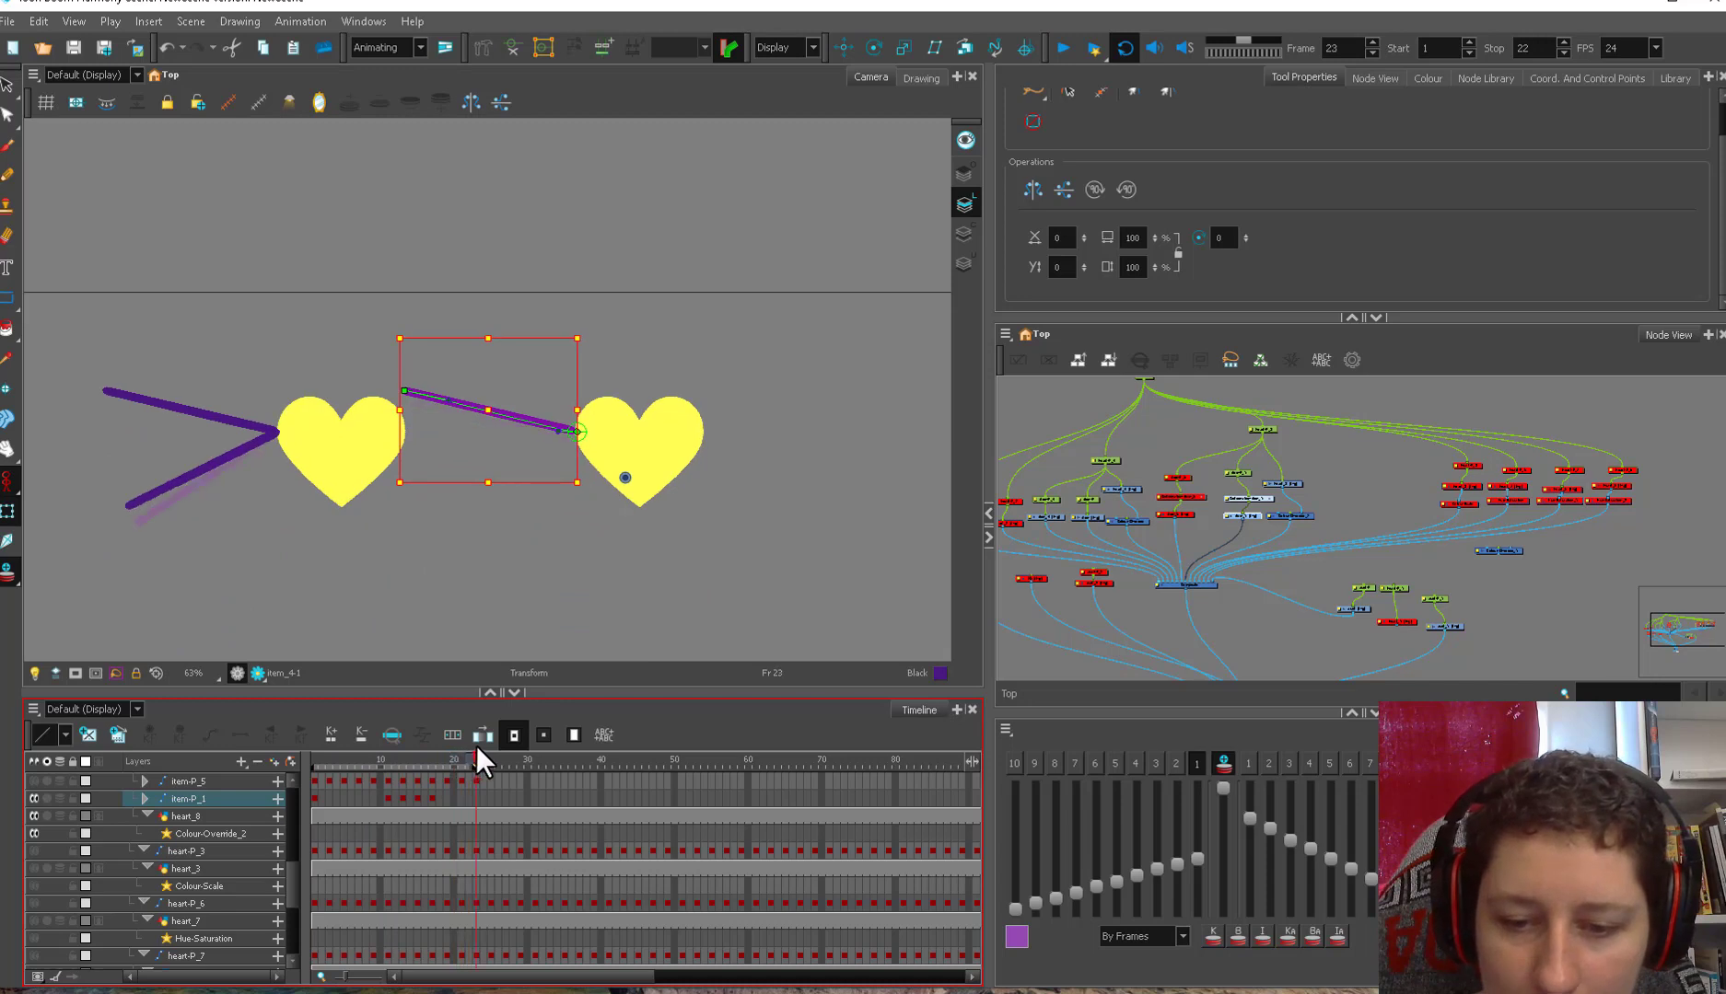
pyautogui.click(313, 762)
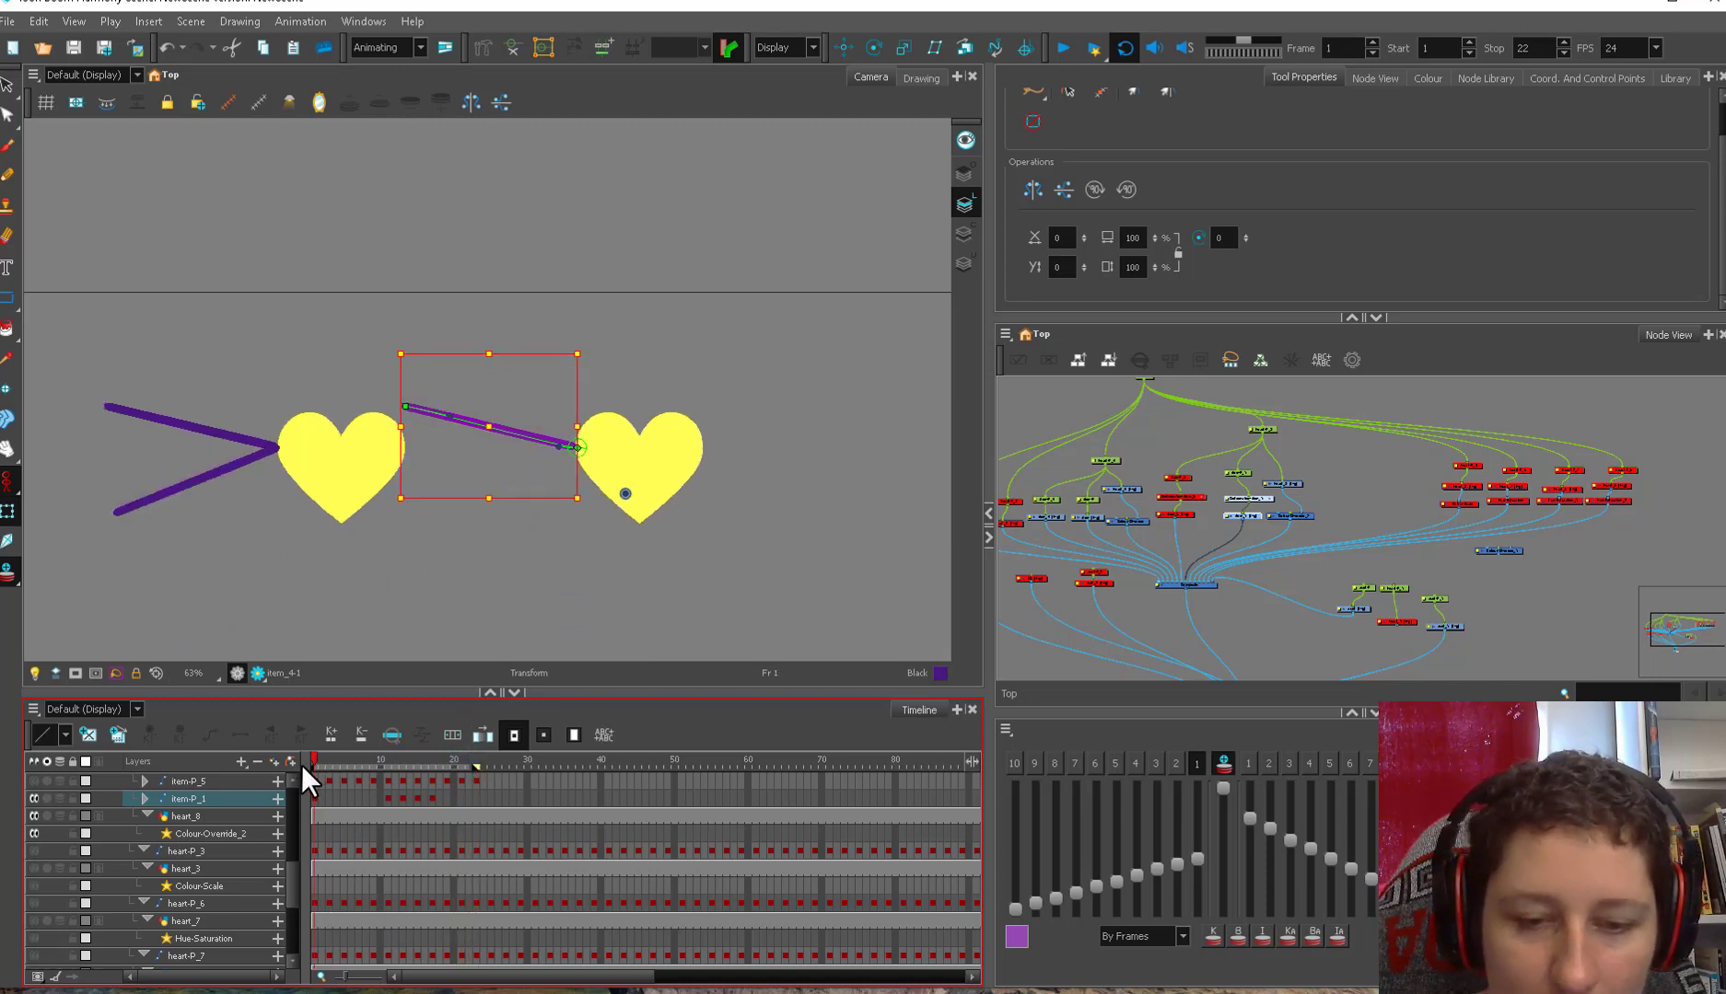
pyautogui.click(1030, 405)
pyautogui.moveTo(405, 406); pyautogui.dragTo(403, 433)
pyautogui.click(9, 482)
pyautogui.click(42, 498)
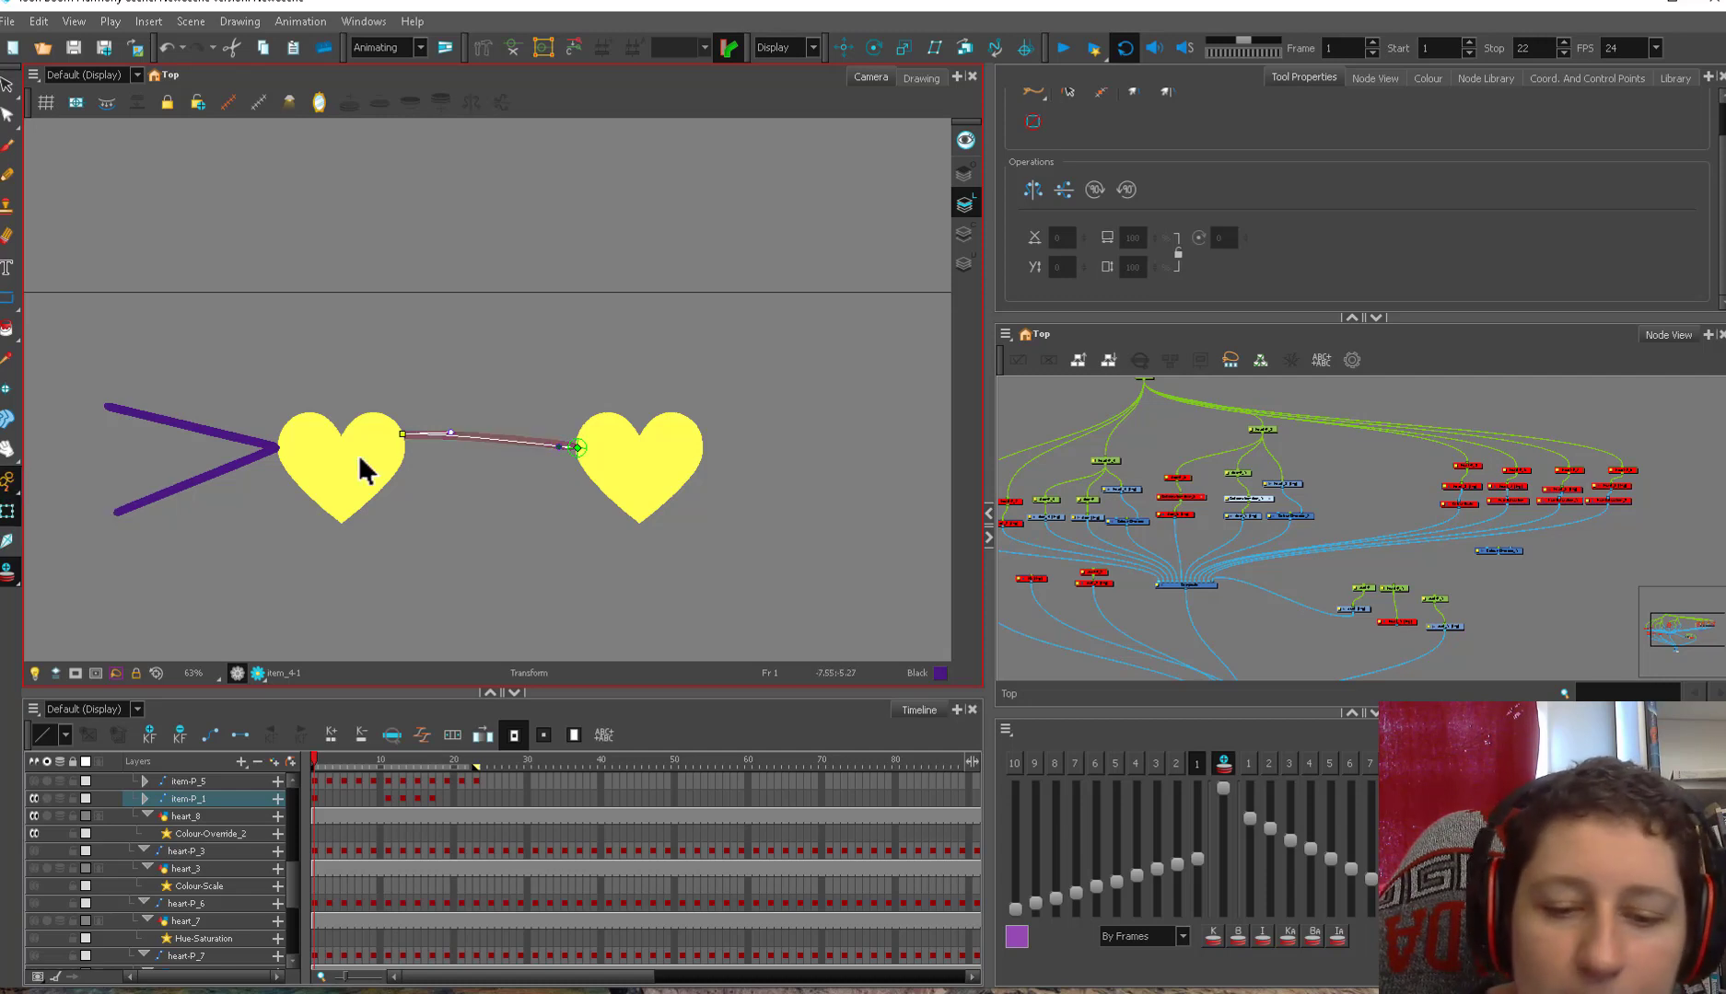
pyautogui.click(326, 761)
pyautogui.click(320, 761)
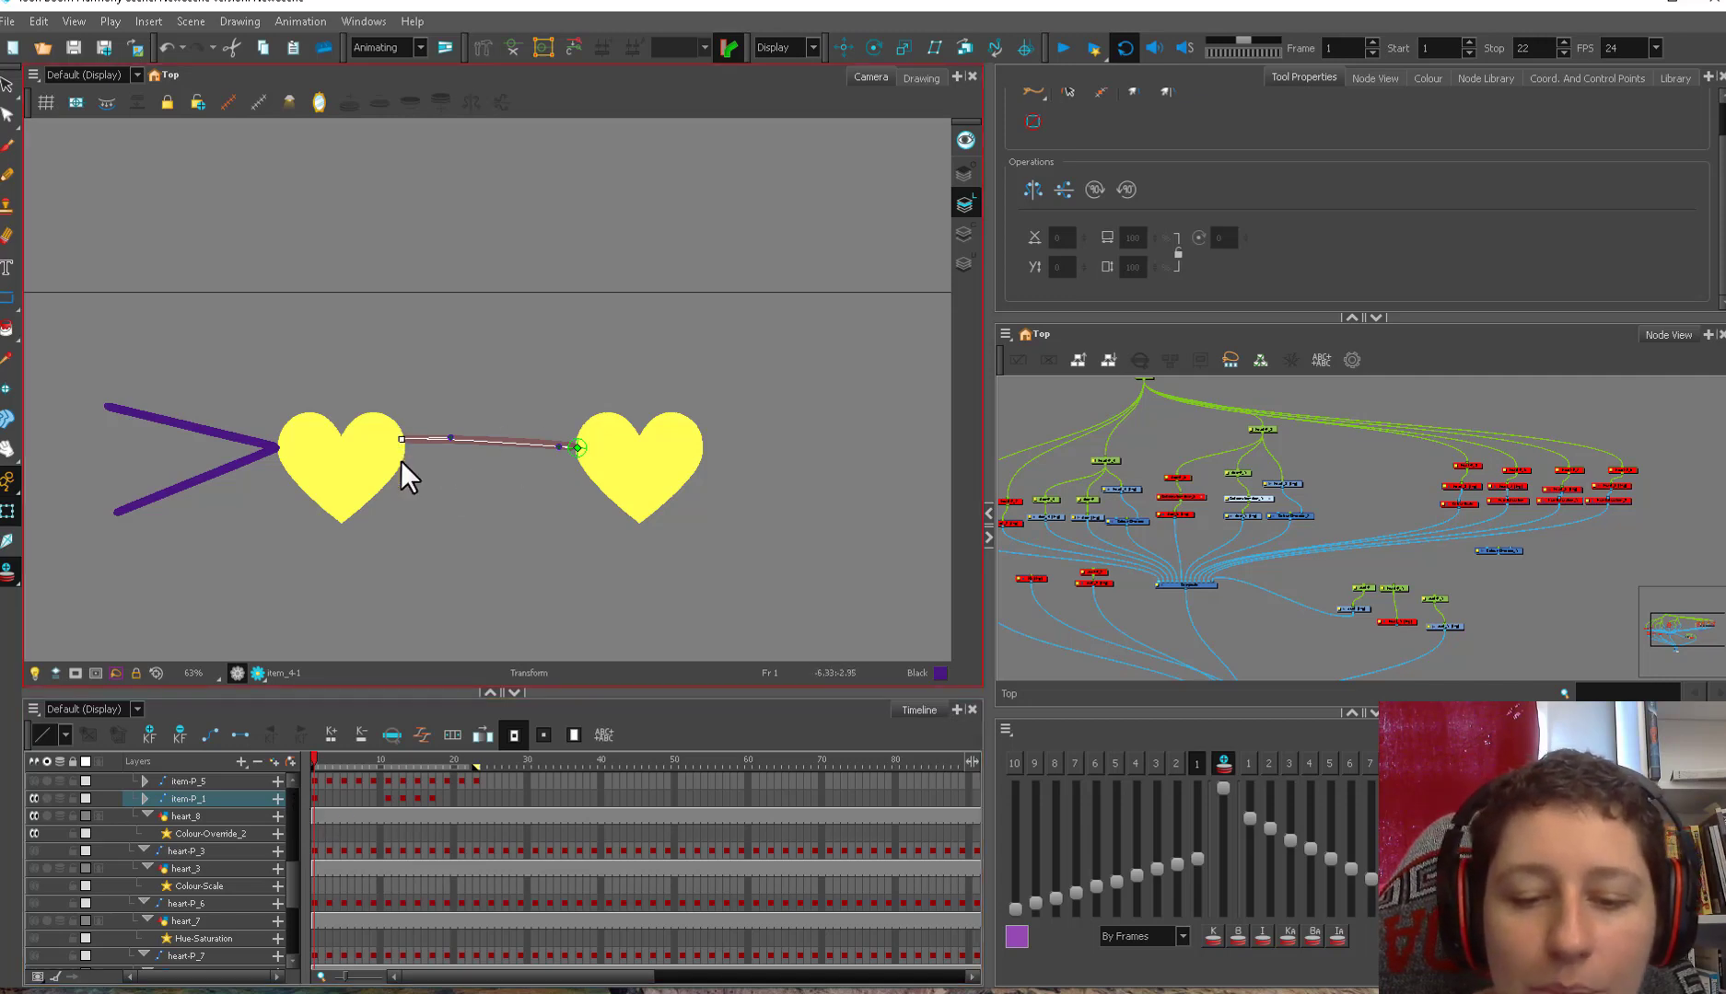
pyautogui.moveTo(401, 461); pyautogui.dragTo(464, 585)
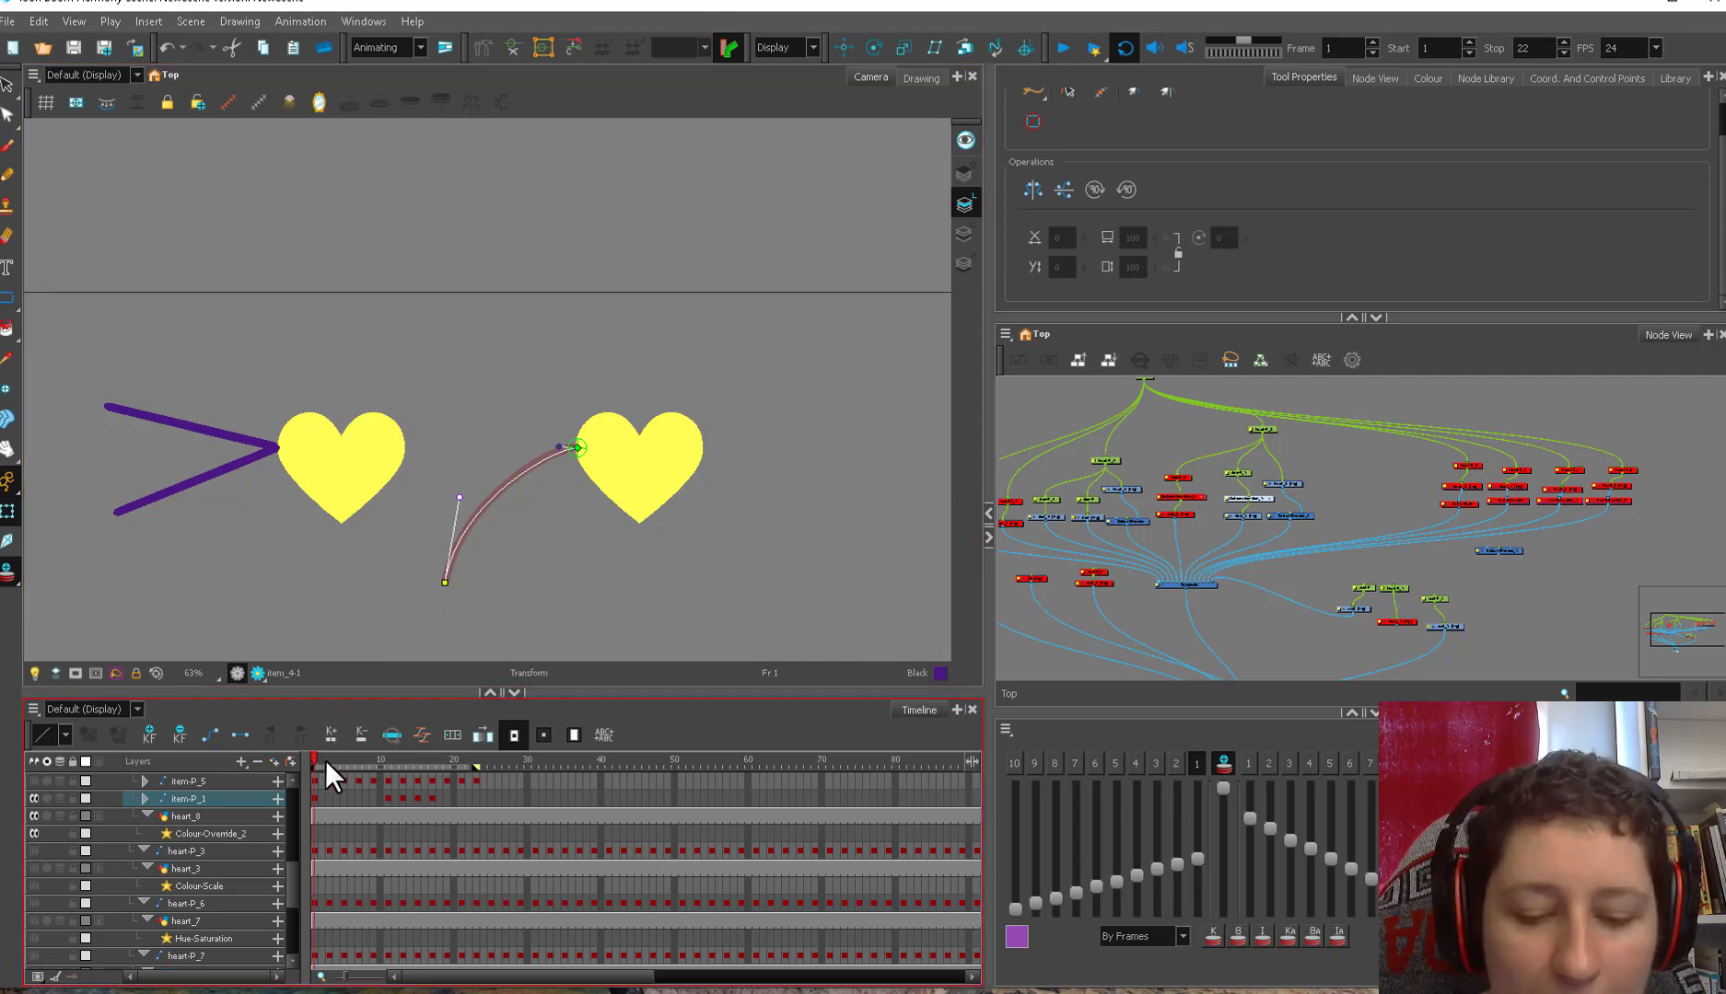
pyautogui.moveTo(443, 581); pyautogui.dragTo(418, 495)
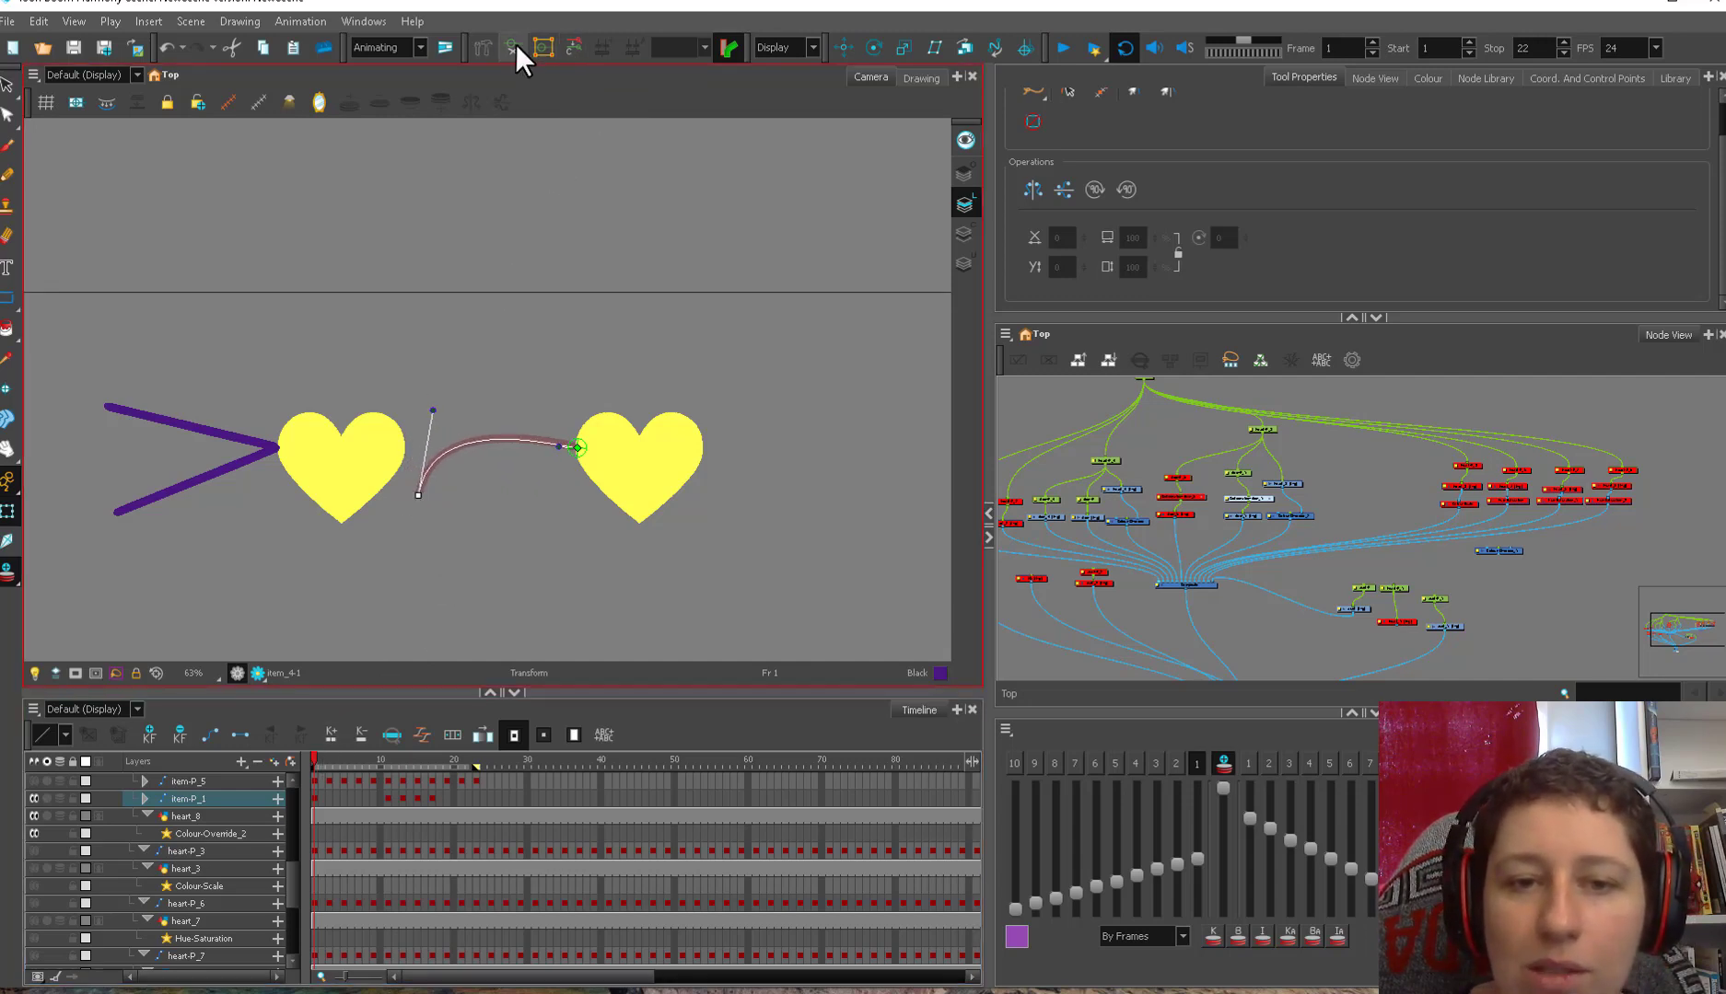
pyautogui.click(571, 49)
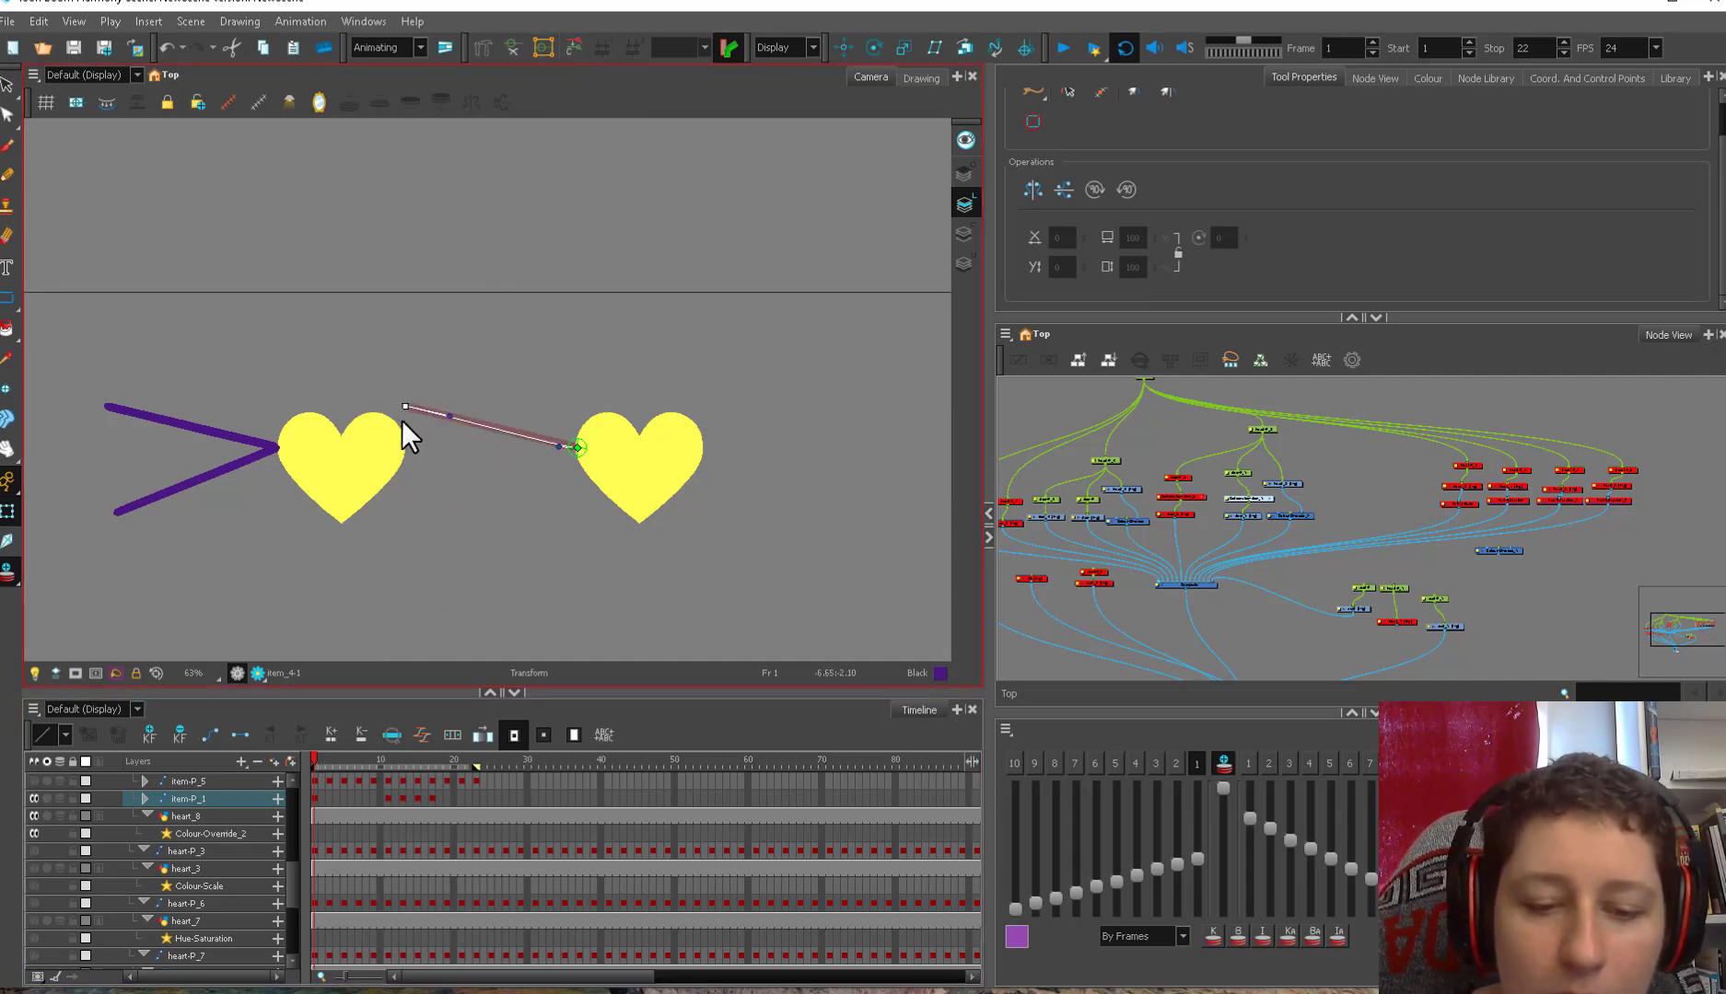
# - Lower the duplicated upper line's outer deformer point to nearly level at frame 1, and raise it slightly at frame 3
pyautogui.moveTo(403, 421); pyautogui.dragTo(406, 445)
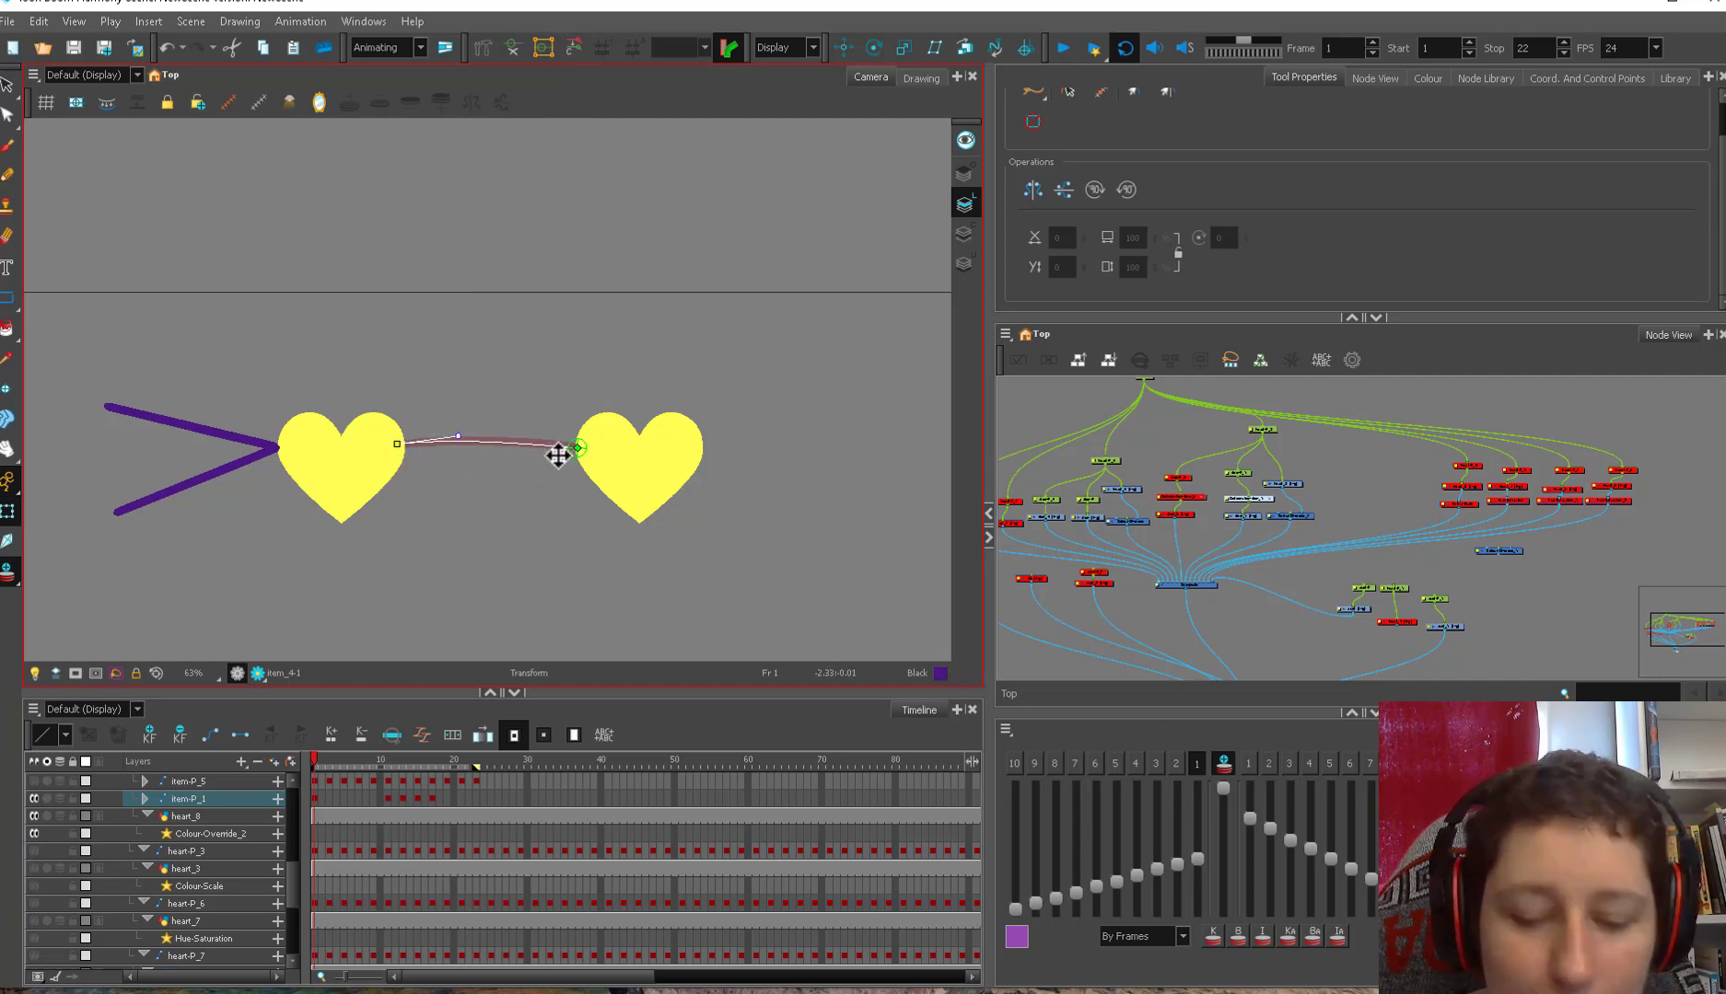
pyautogui.click(327, 763)
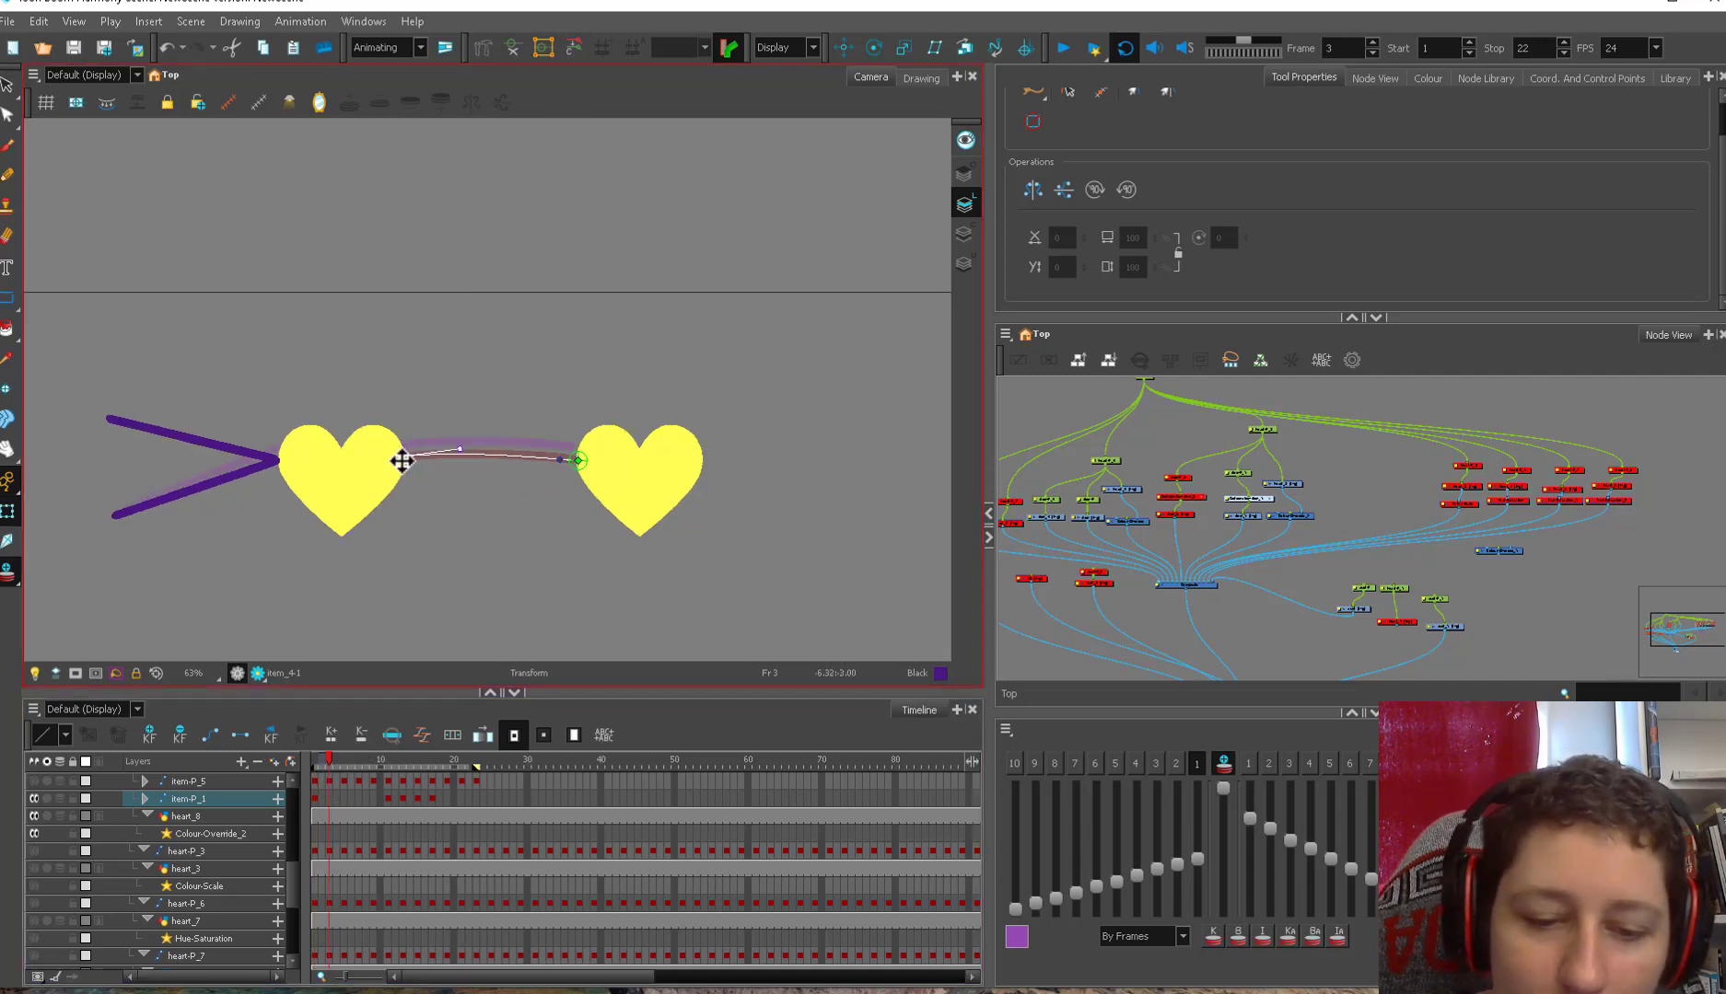
pyautogui.moveTo(403, 461); pyautogui.dragTo(398, 439)
pyautogui.press(',')
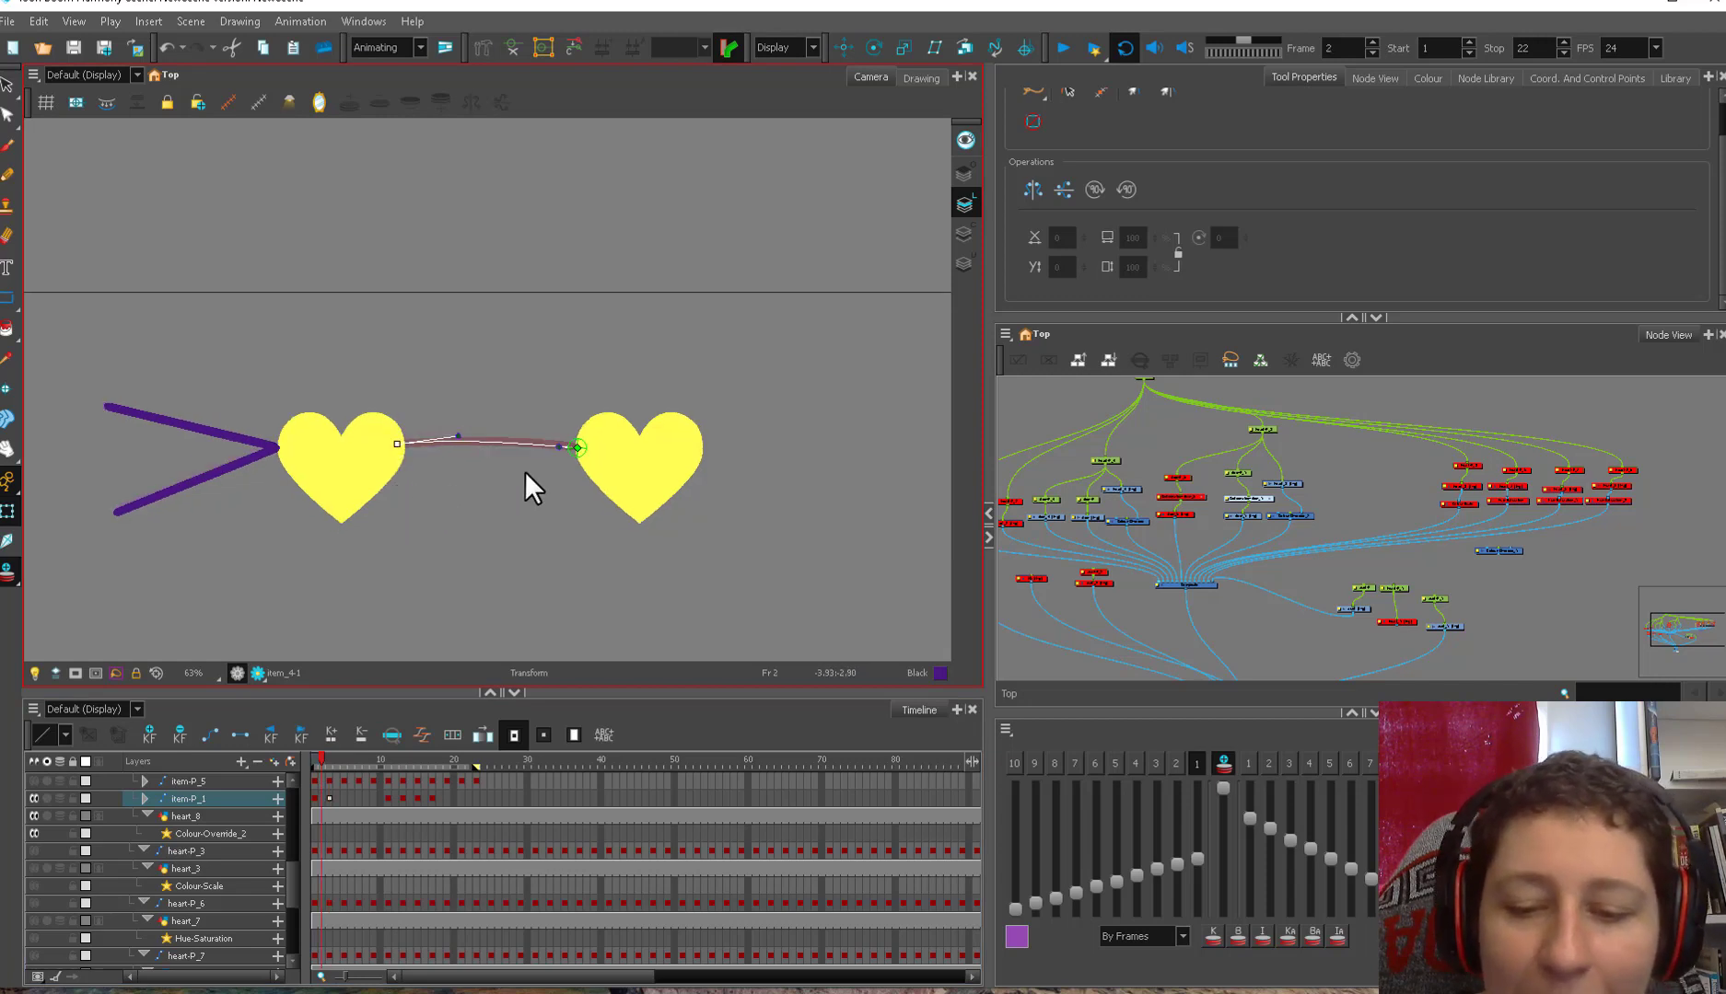
pyautogui.press('.')
pyautogui.press(',')
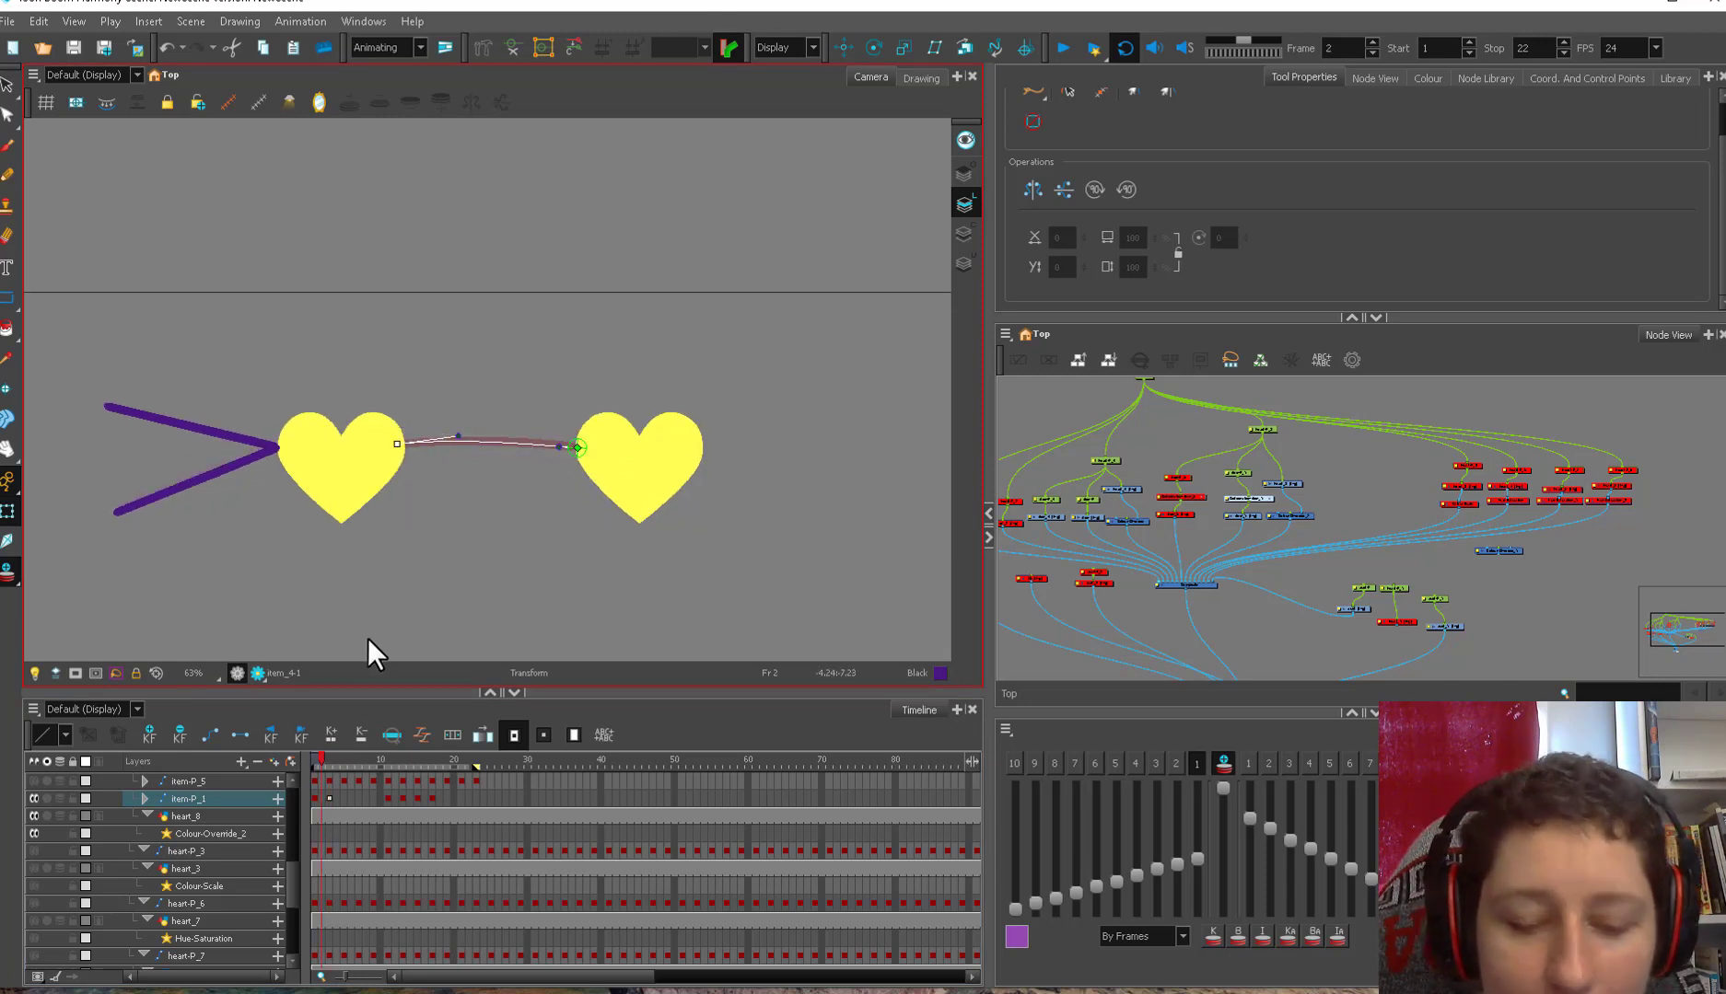
# - Compare the line's pose at frames 19 and 23 with the loop start, and lower its outer point further at frame 1
pyautogui.click(445, 761)
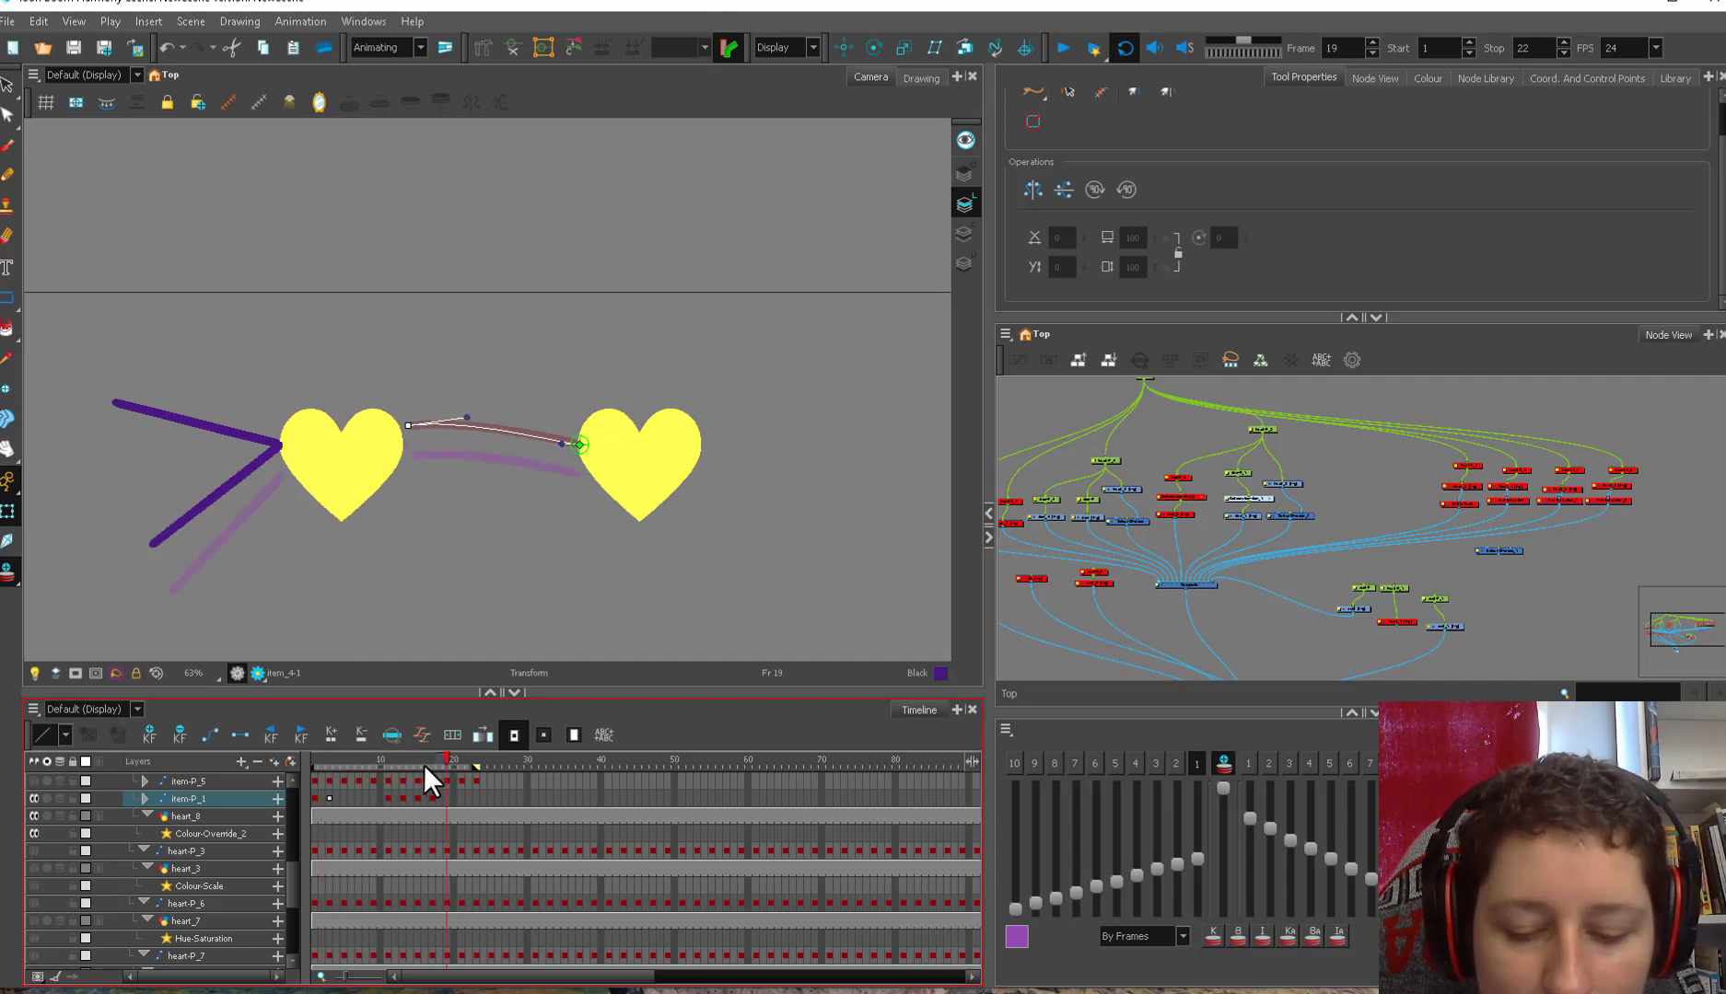
pyautogui.click(462, 761)
pyautogui.click(475, 762)
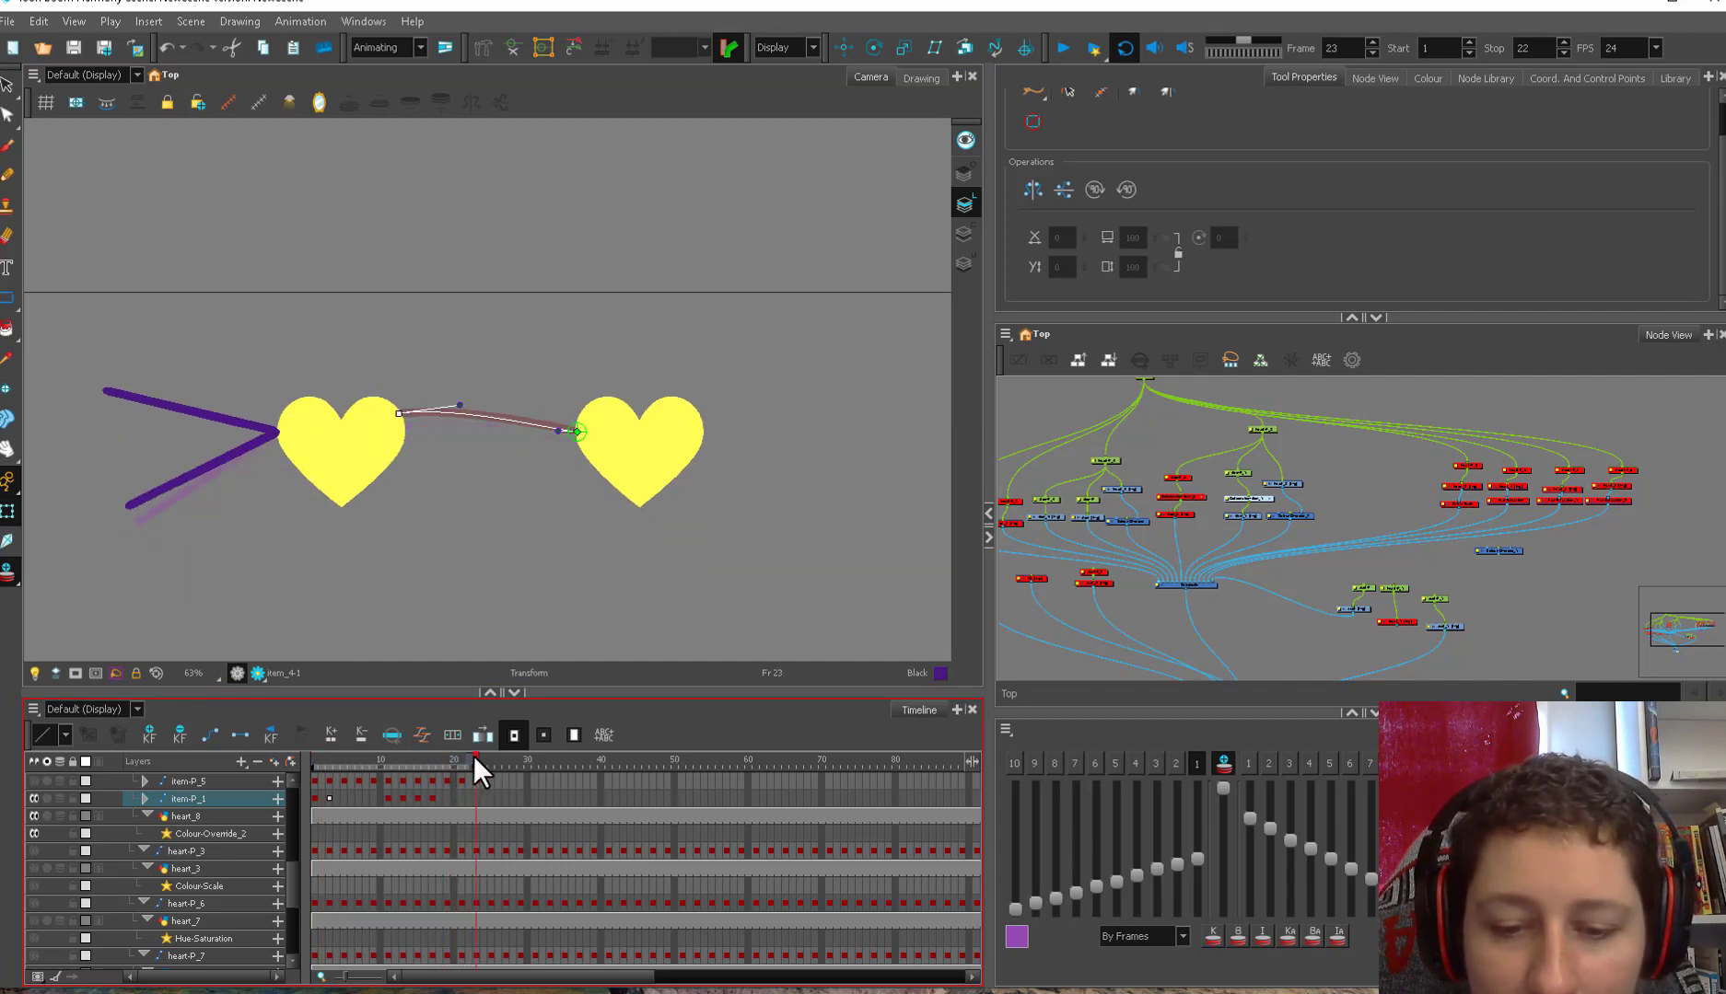
pyautogui.click(316, 761)
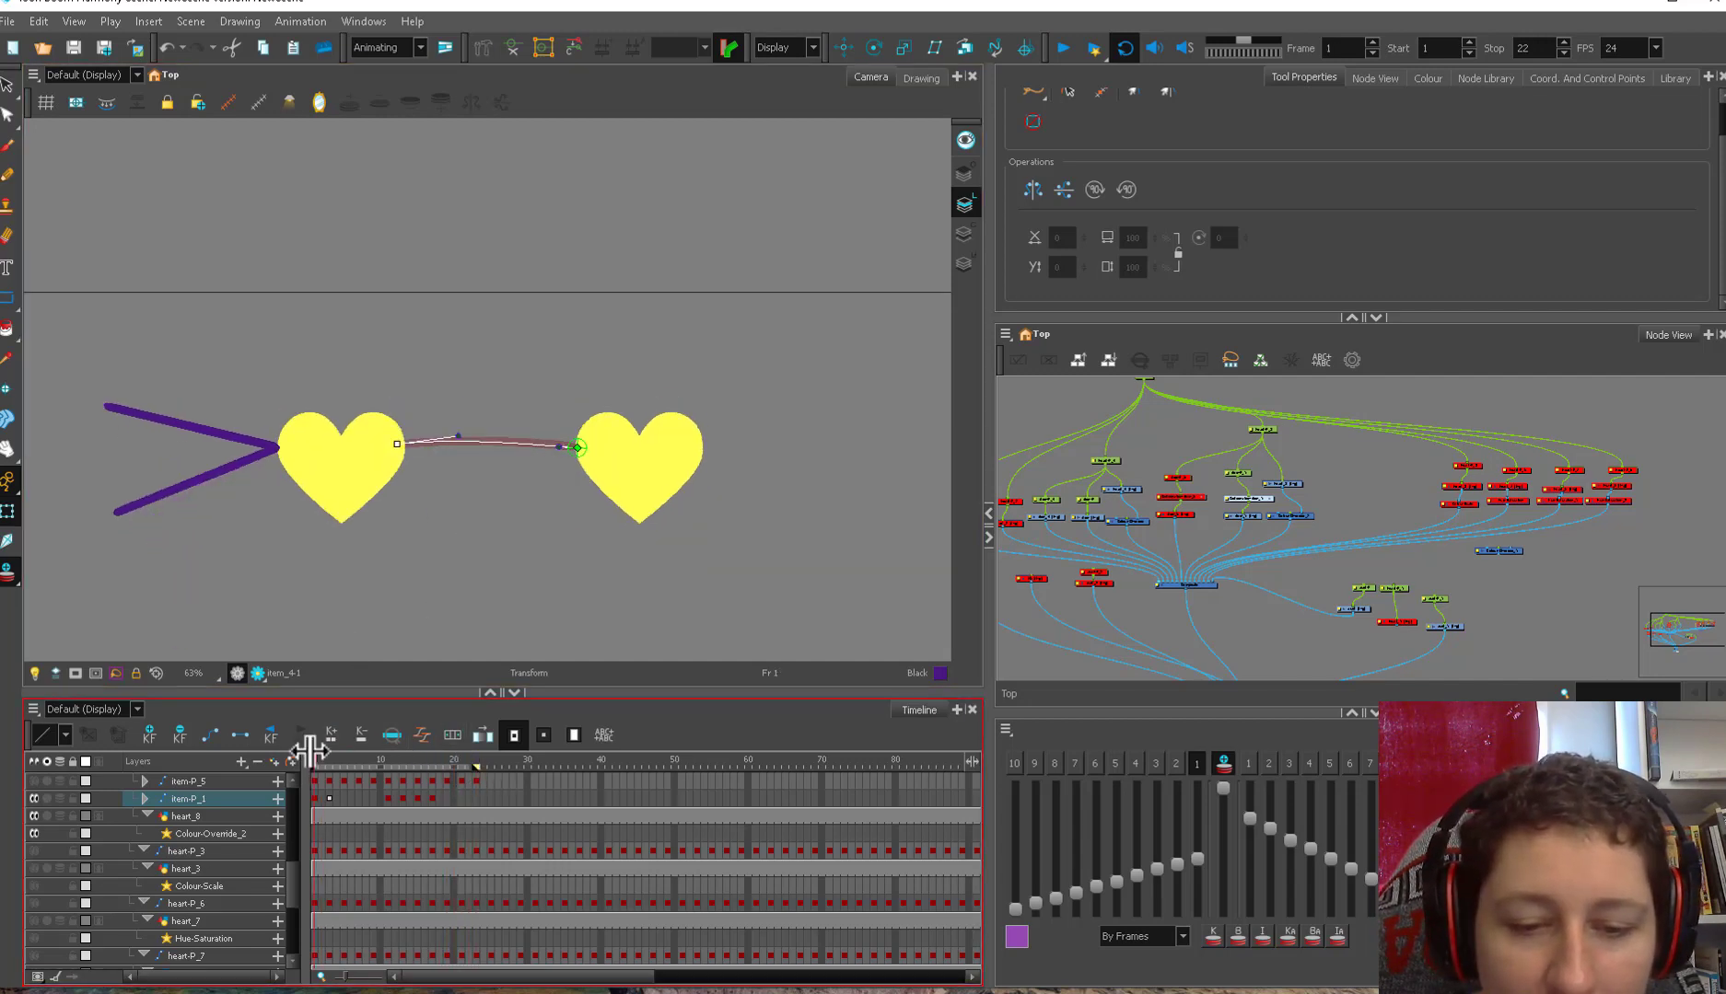
pyautogui.click(389, 441)
pyautogui.moveTo(389, 441); pyautogui.dragTo(392, 461)
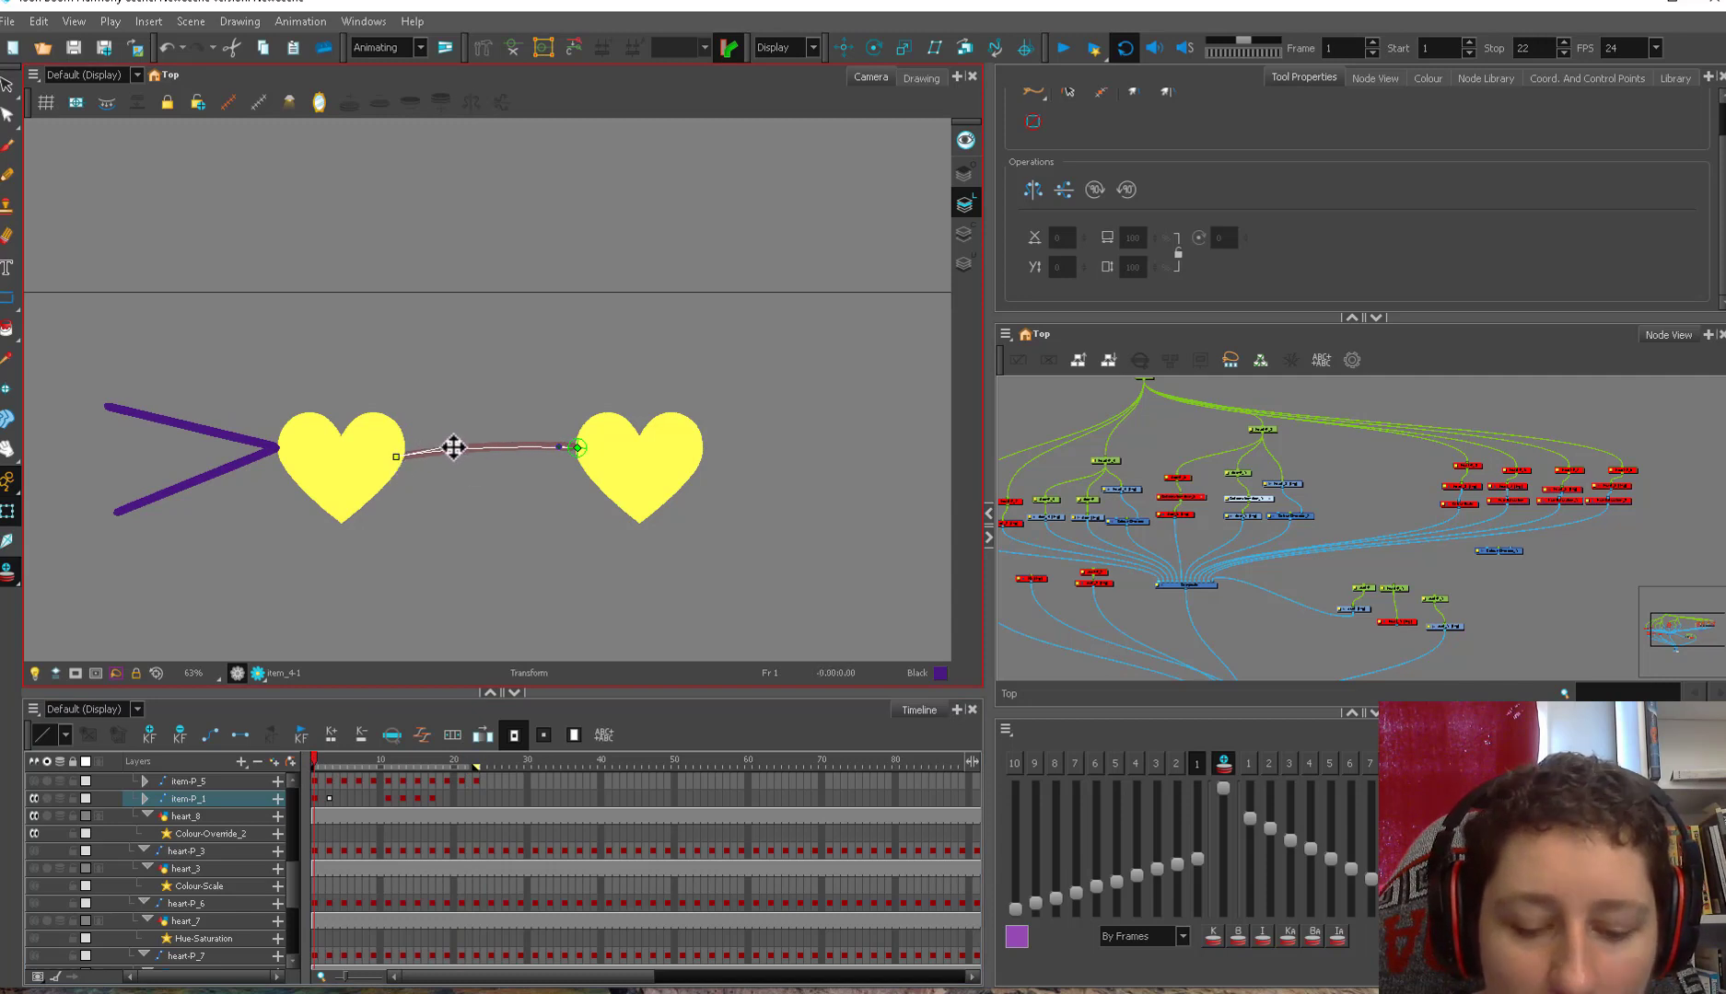
# - Straighten the duplicated upper line at frame 5, and curve its outer end upward at frame 7
pyautogui.click(329, 762)
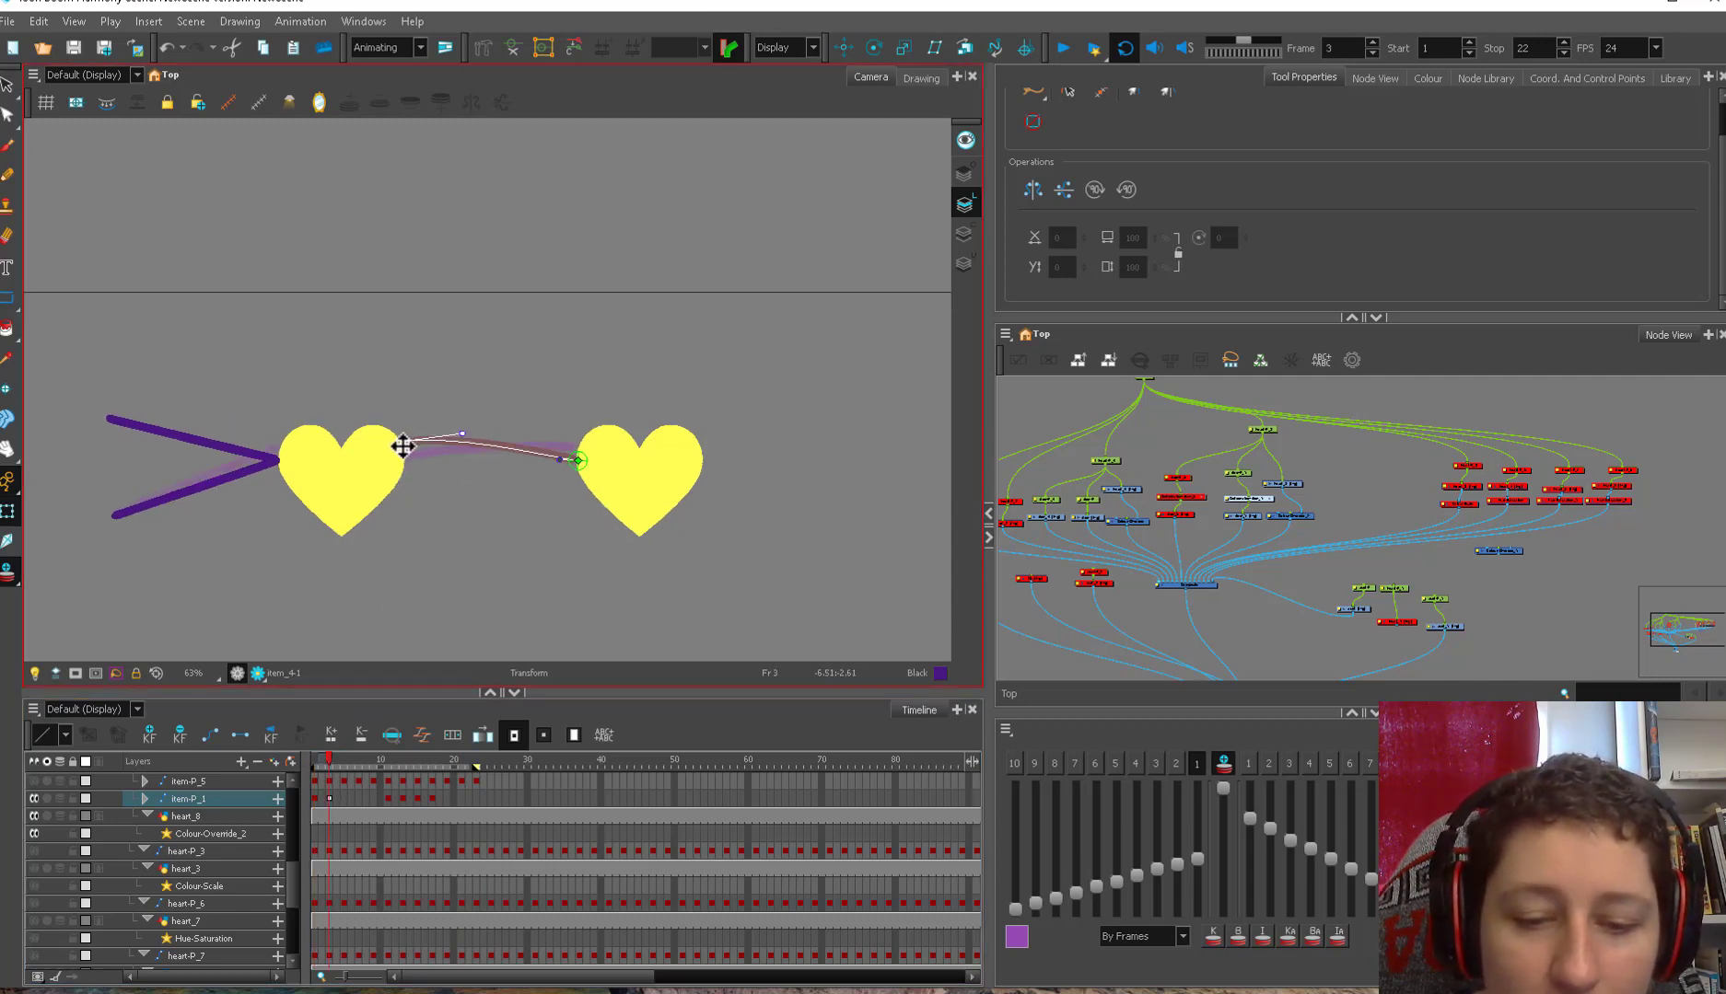
pyautogui.press('.')
pyautogui.press('.')
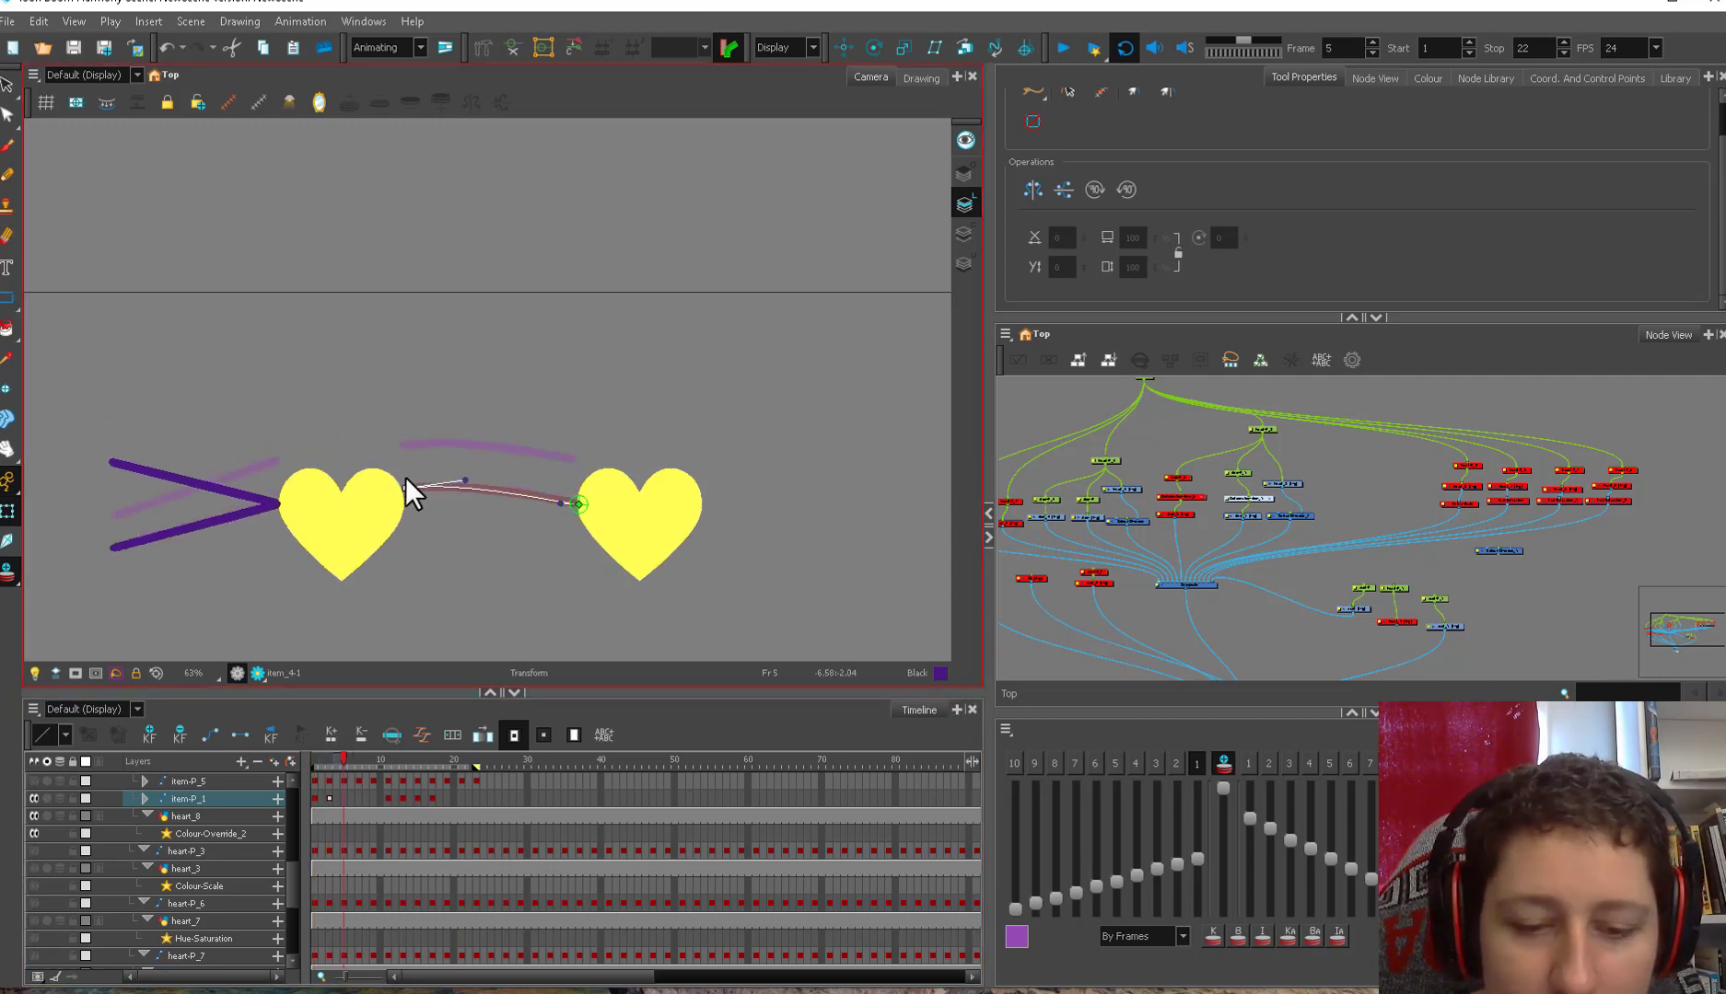
pyautogui.moveTo(406, 478); pyautogui.dragTo(472, 472)
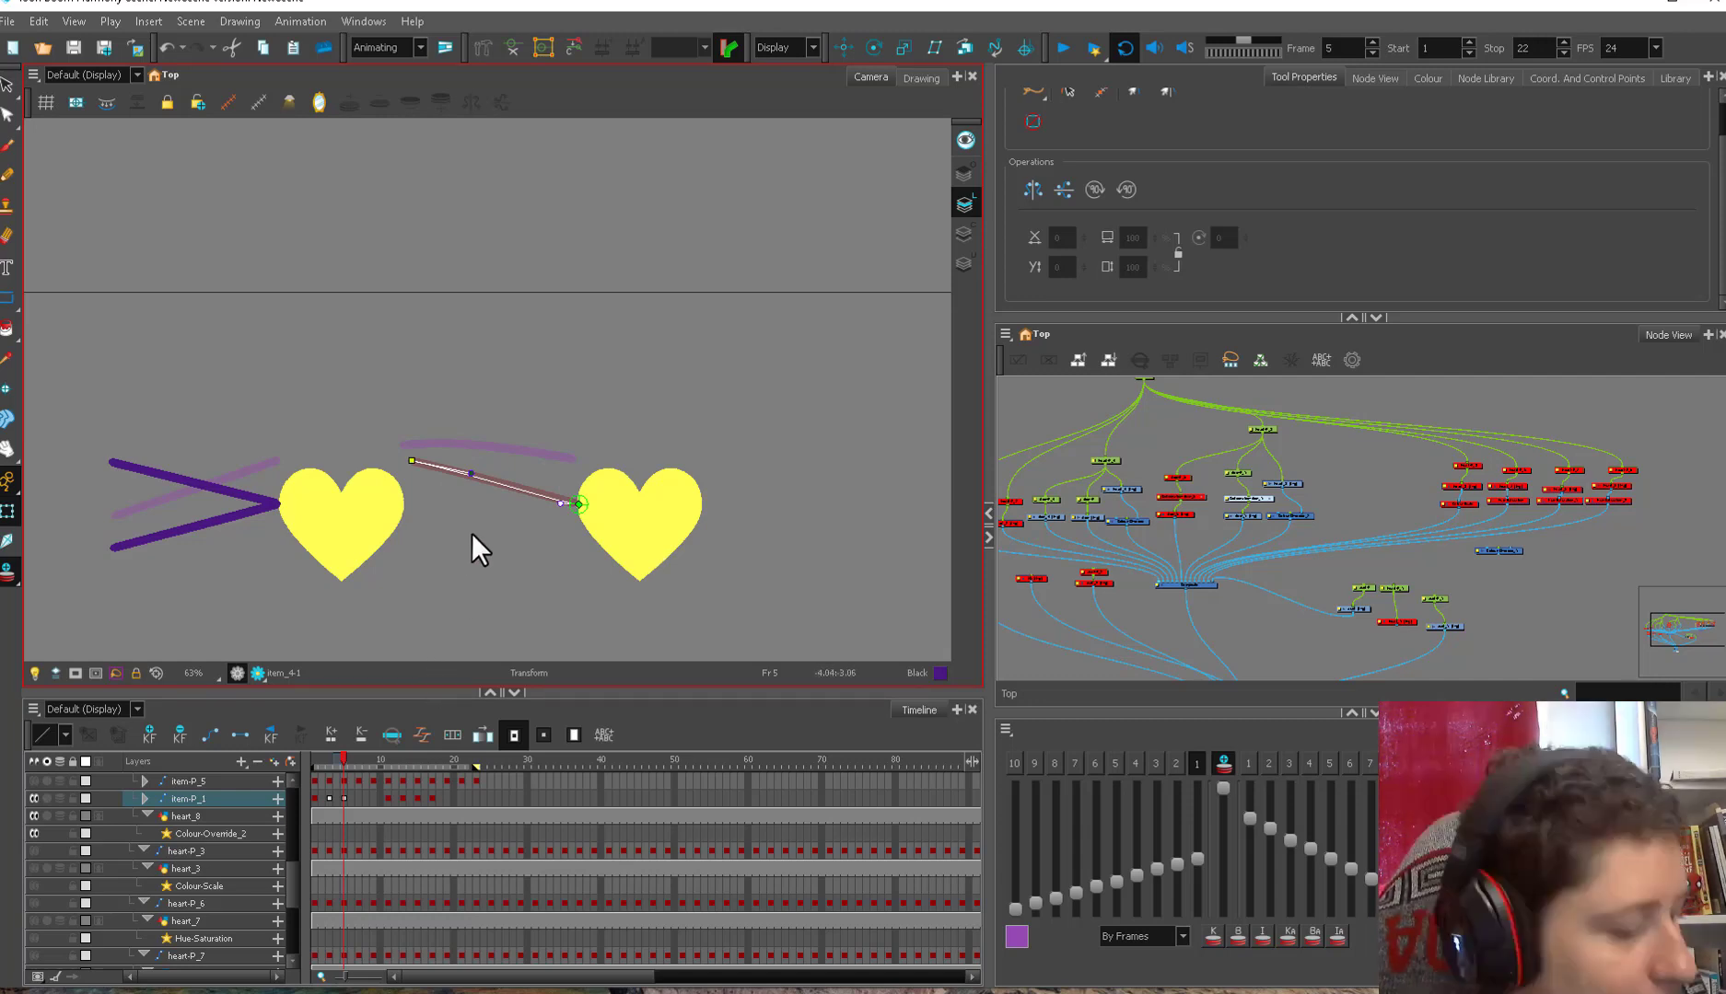
pyautogui.press('.')
pyautogui.press('.')
pyautogui.moveTo(420, 502); pyautogui.dragTo(412, 502)
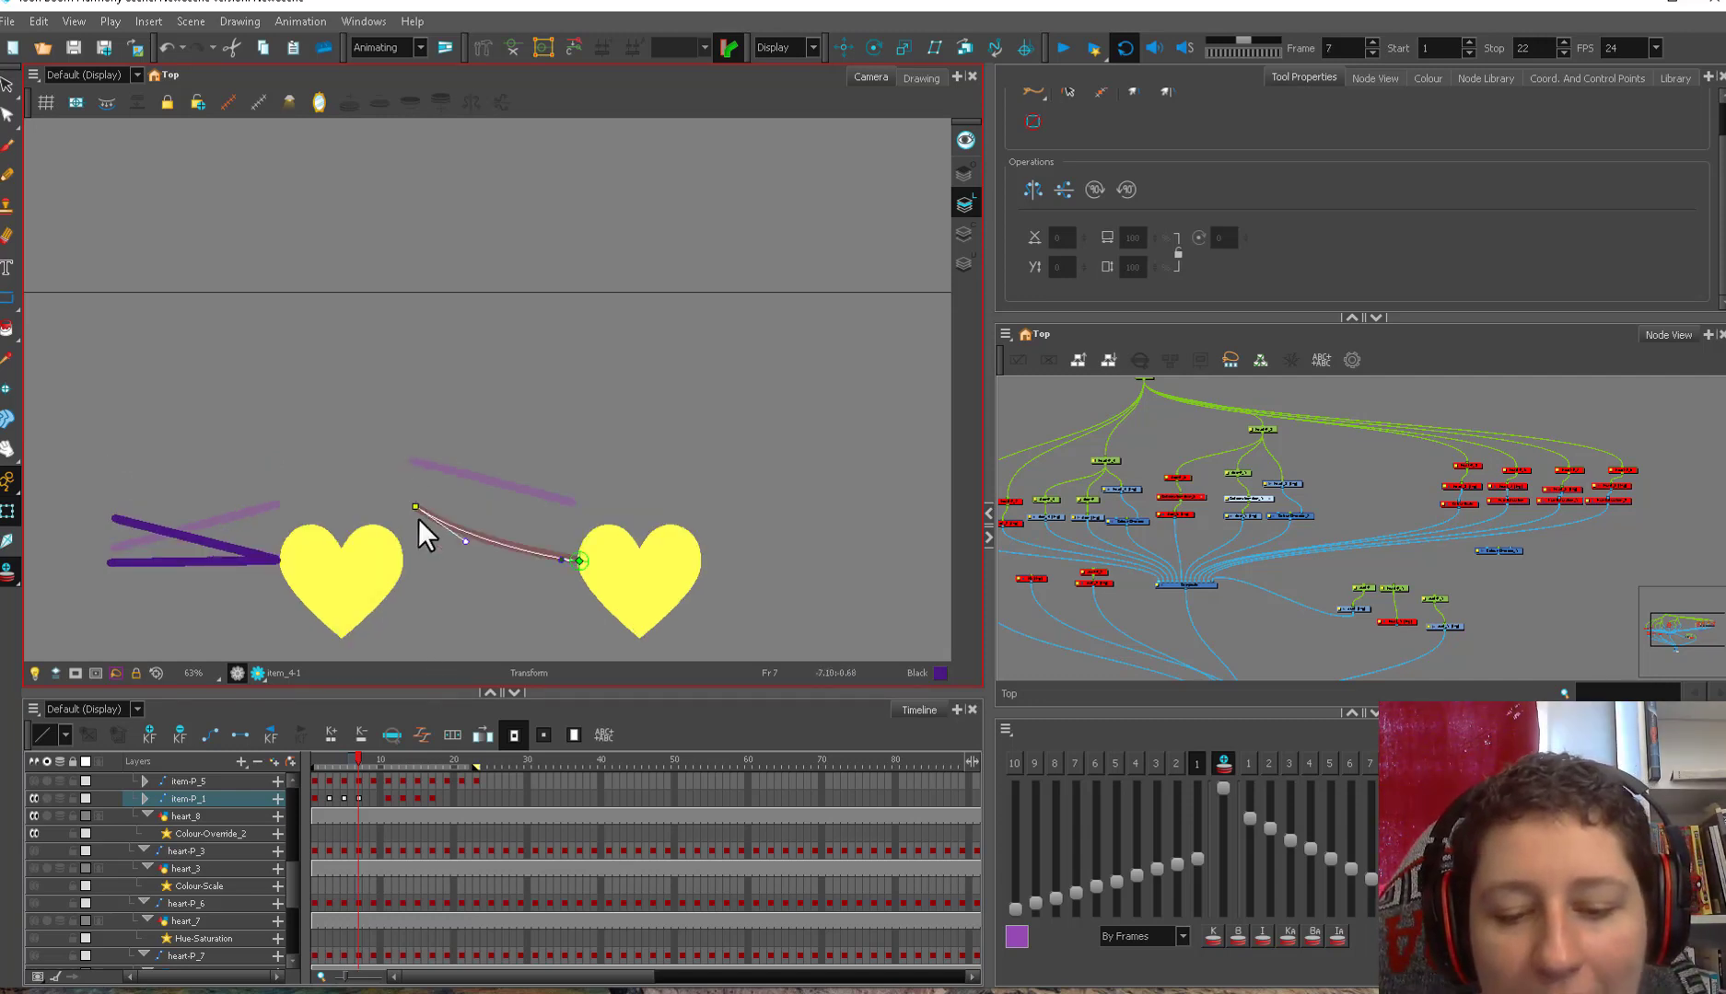
# - Deepen the duplicated upper line's upward curve with its deformer handle at frames 9 and 13
pyautogui.press('.')
pyautogui.press('.')
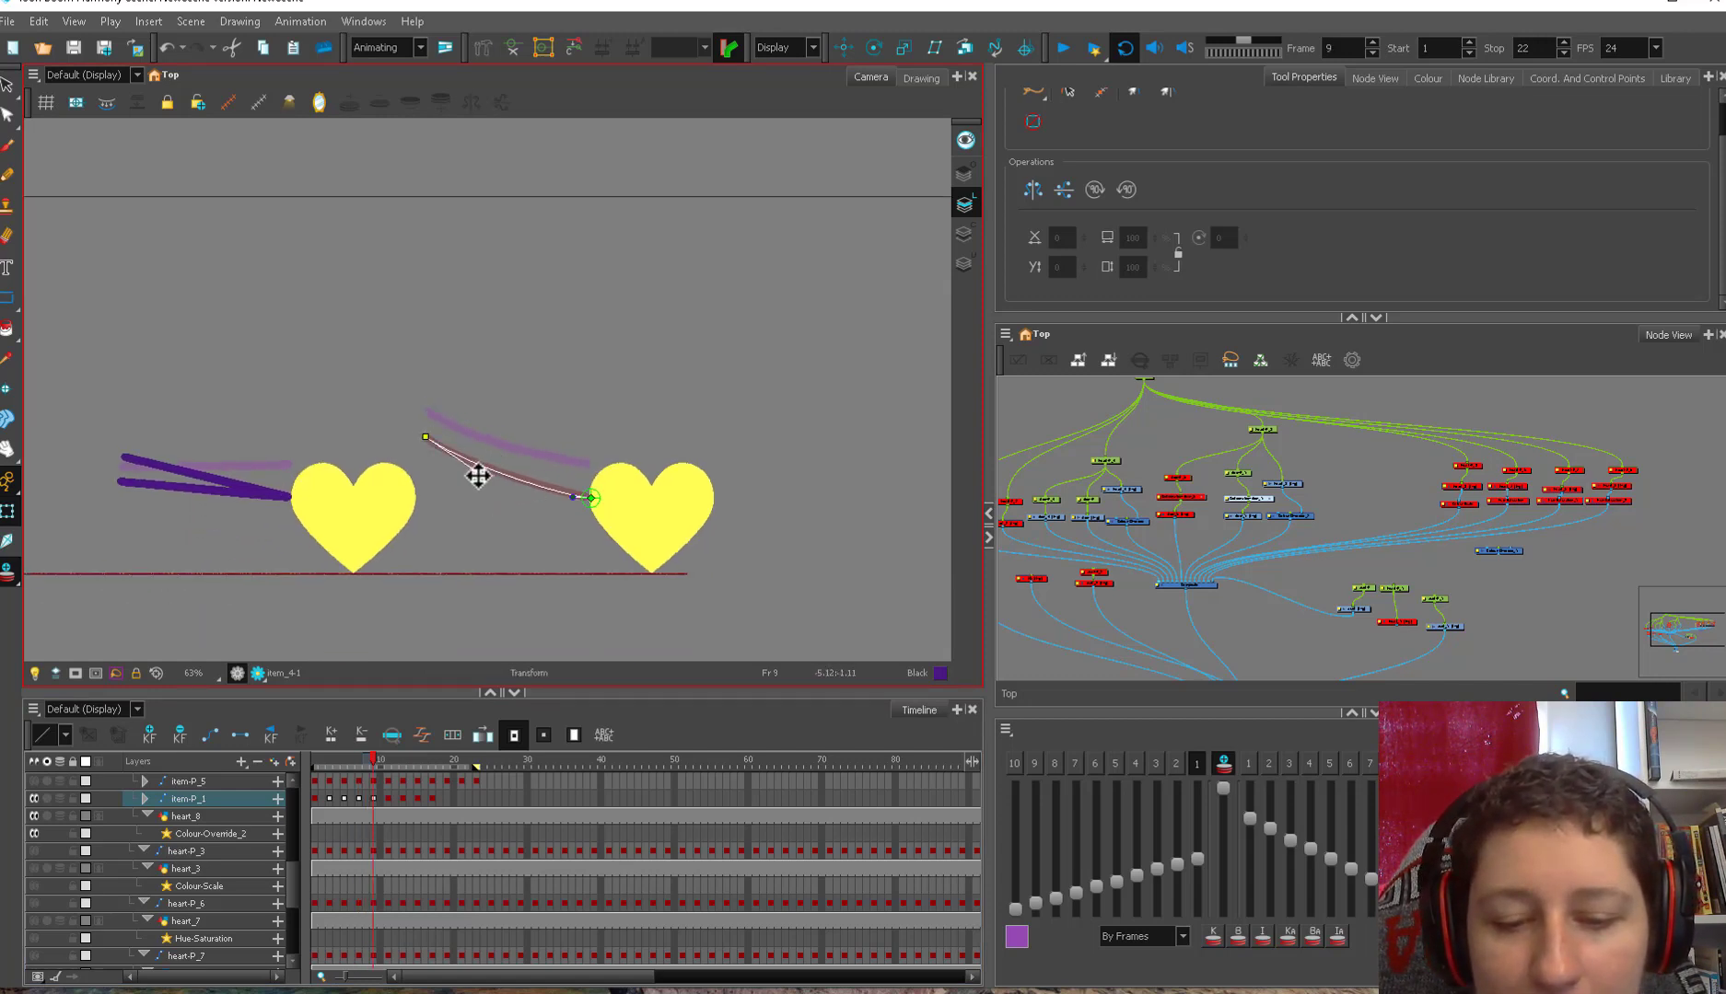
pyautogui.moveTo(476, 471); pyautogui.dragTo(476, 480)
pyautogui.press('.')
pyautogui.press('.')
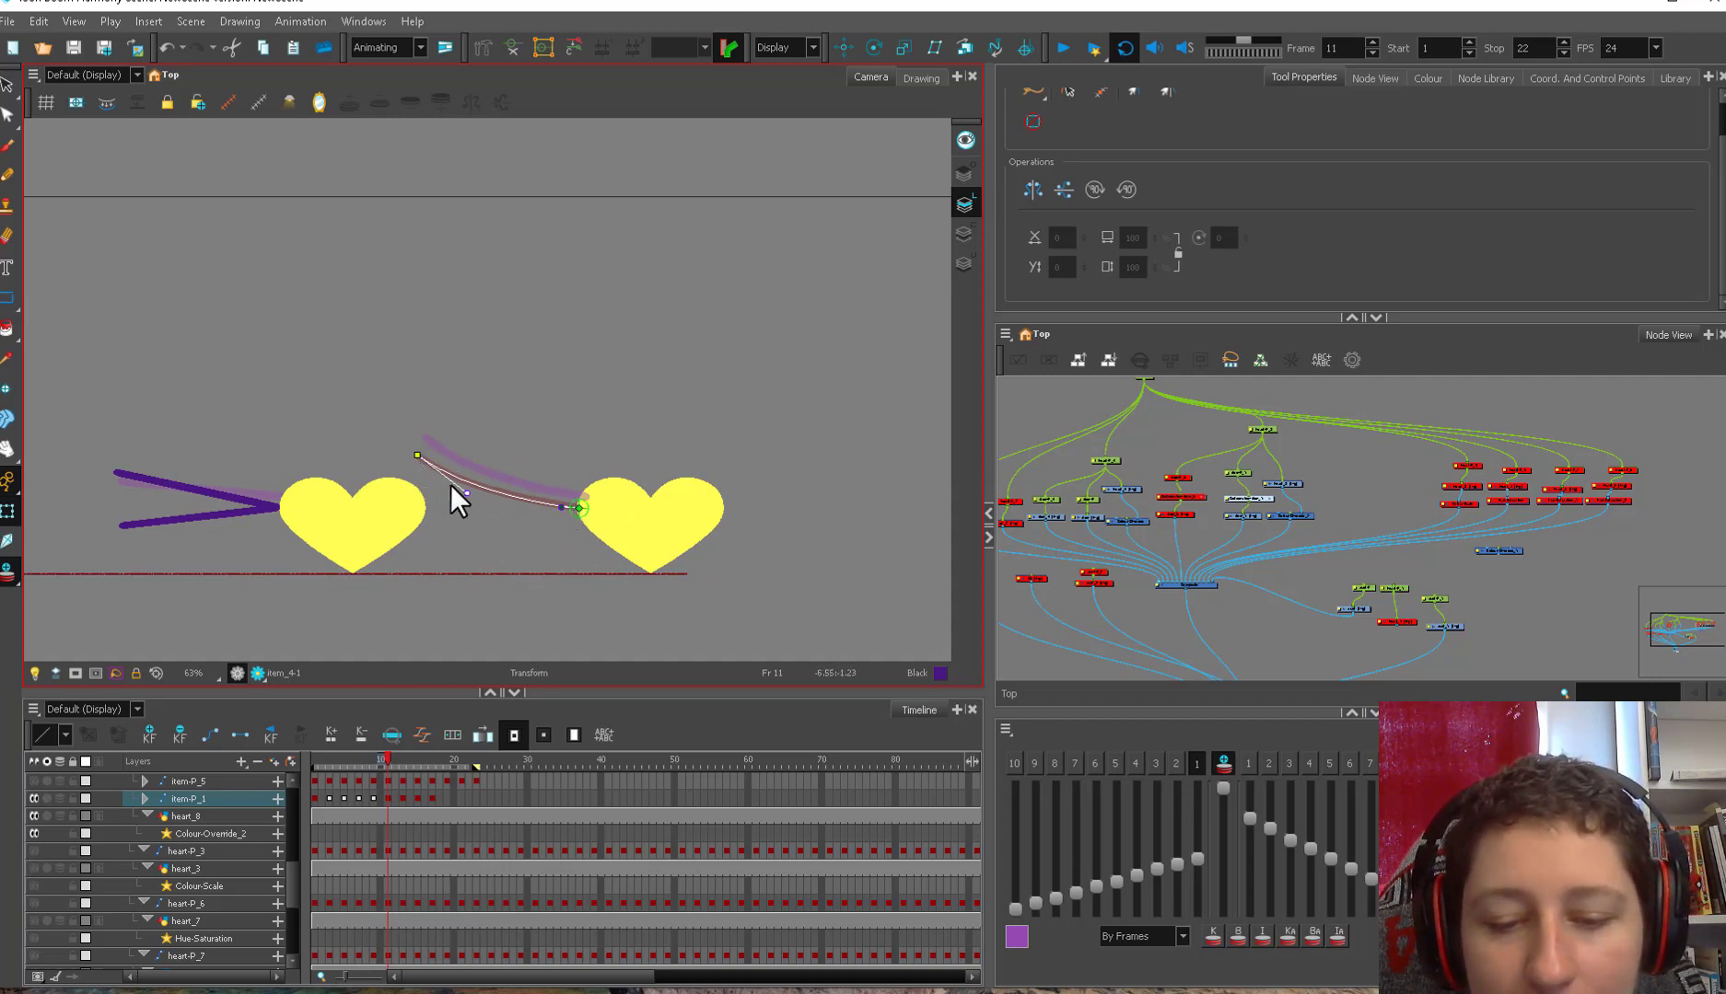
pyautogui.press('.')
pyautogui.press('.')
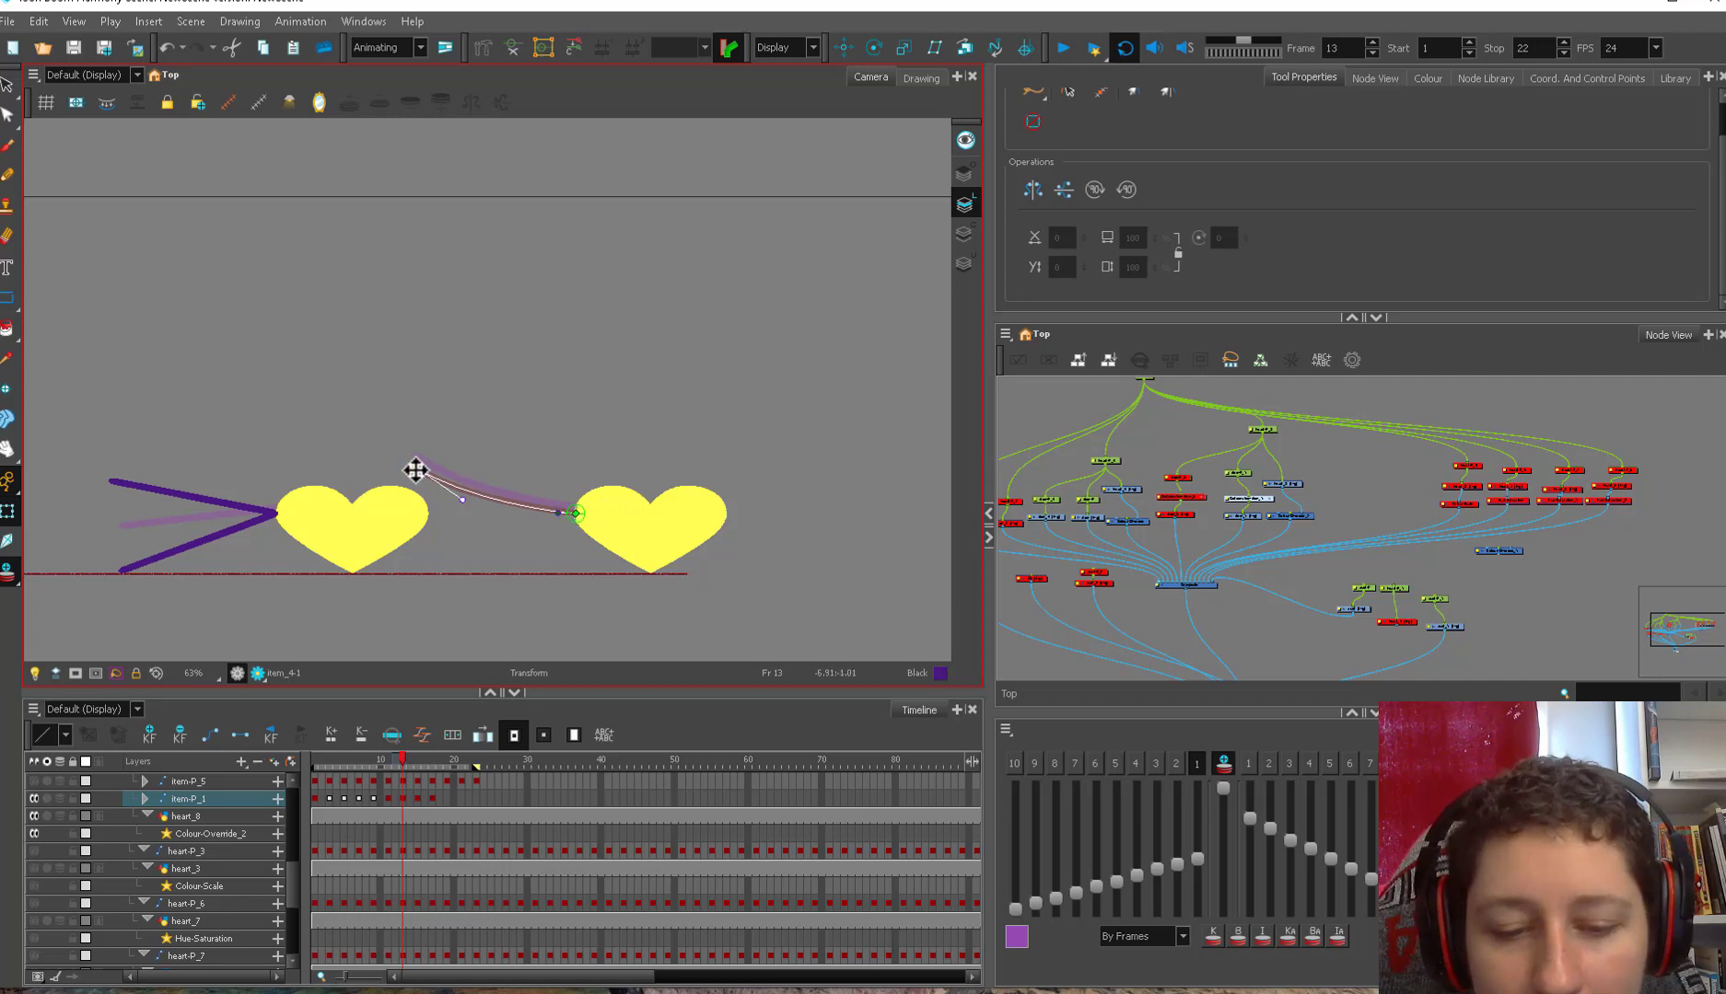
# - Swing the line's outer deformer point and handle down at frame 15 so the line sags below the heart's attachment point
pyautogui.press('.')
pyautogui.press('.')
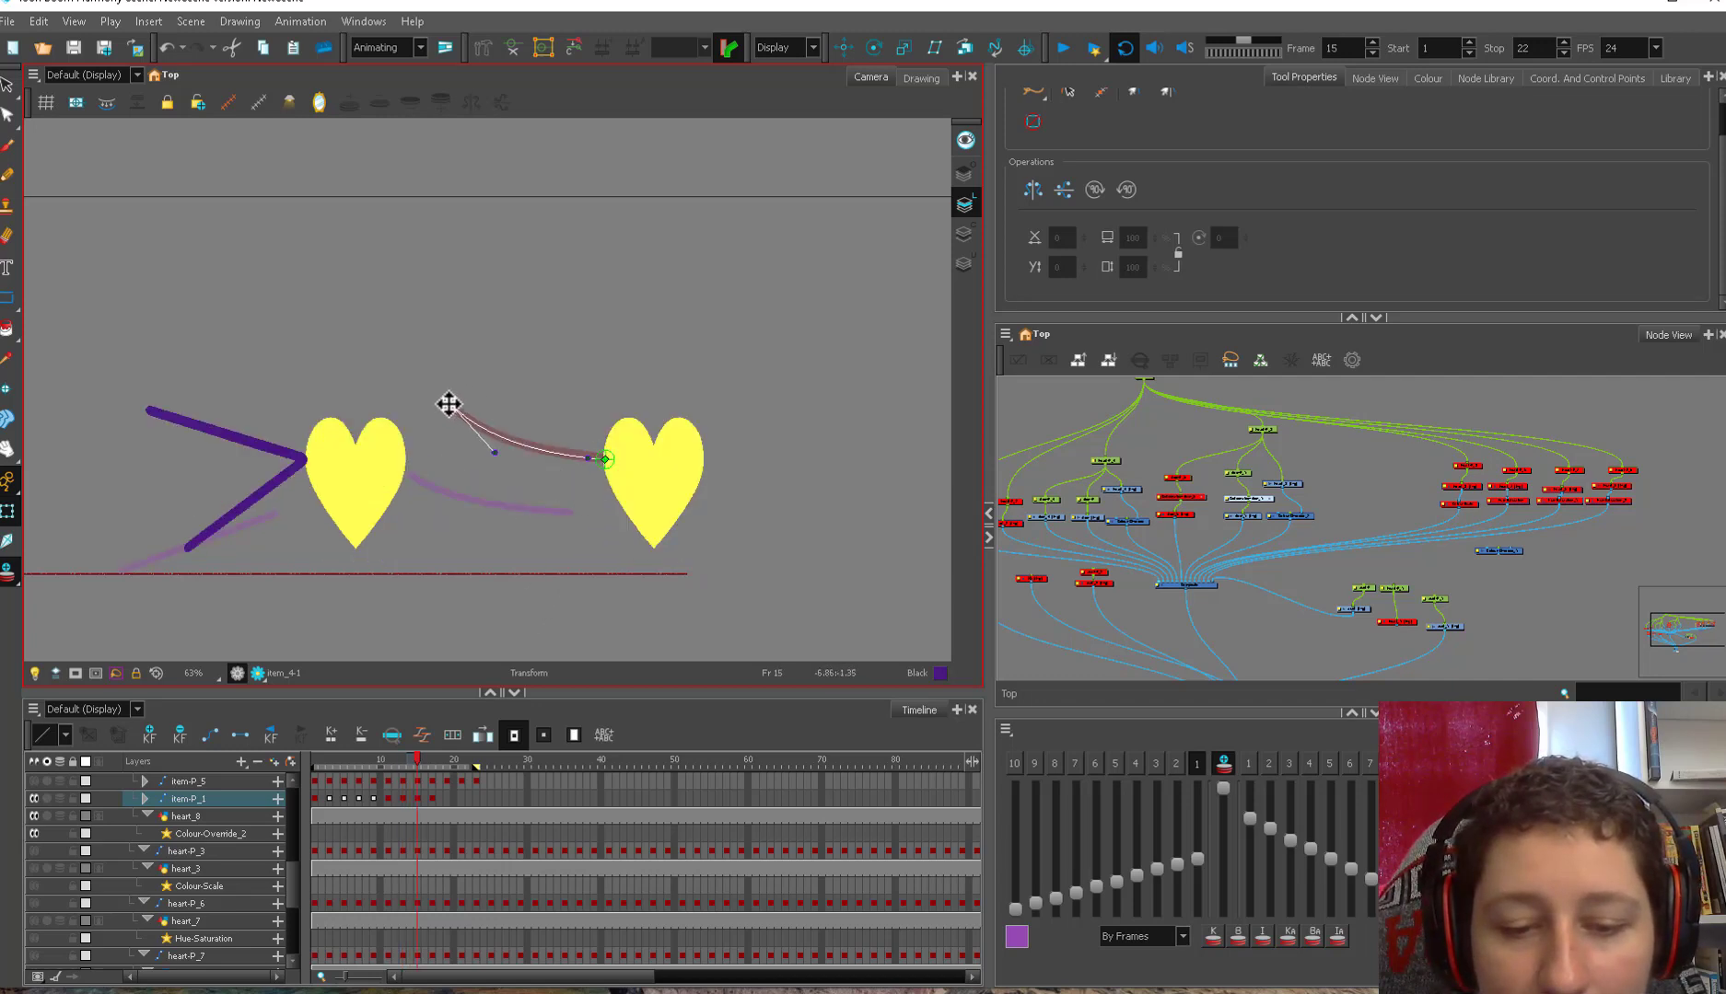
pyautogui.moveTo(448, 401); pyautogui.dragTo(514, 507)
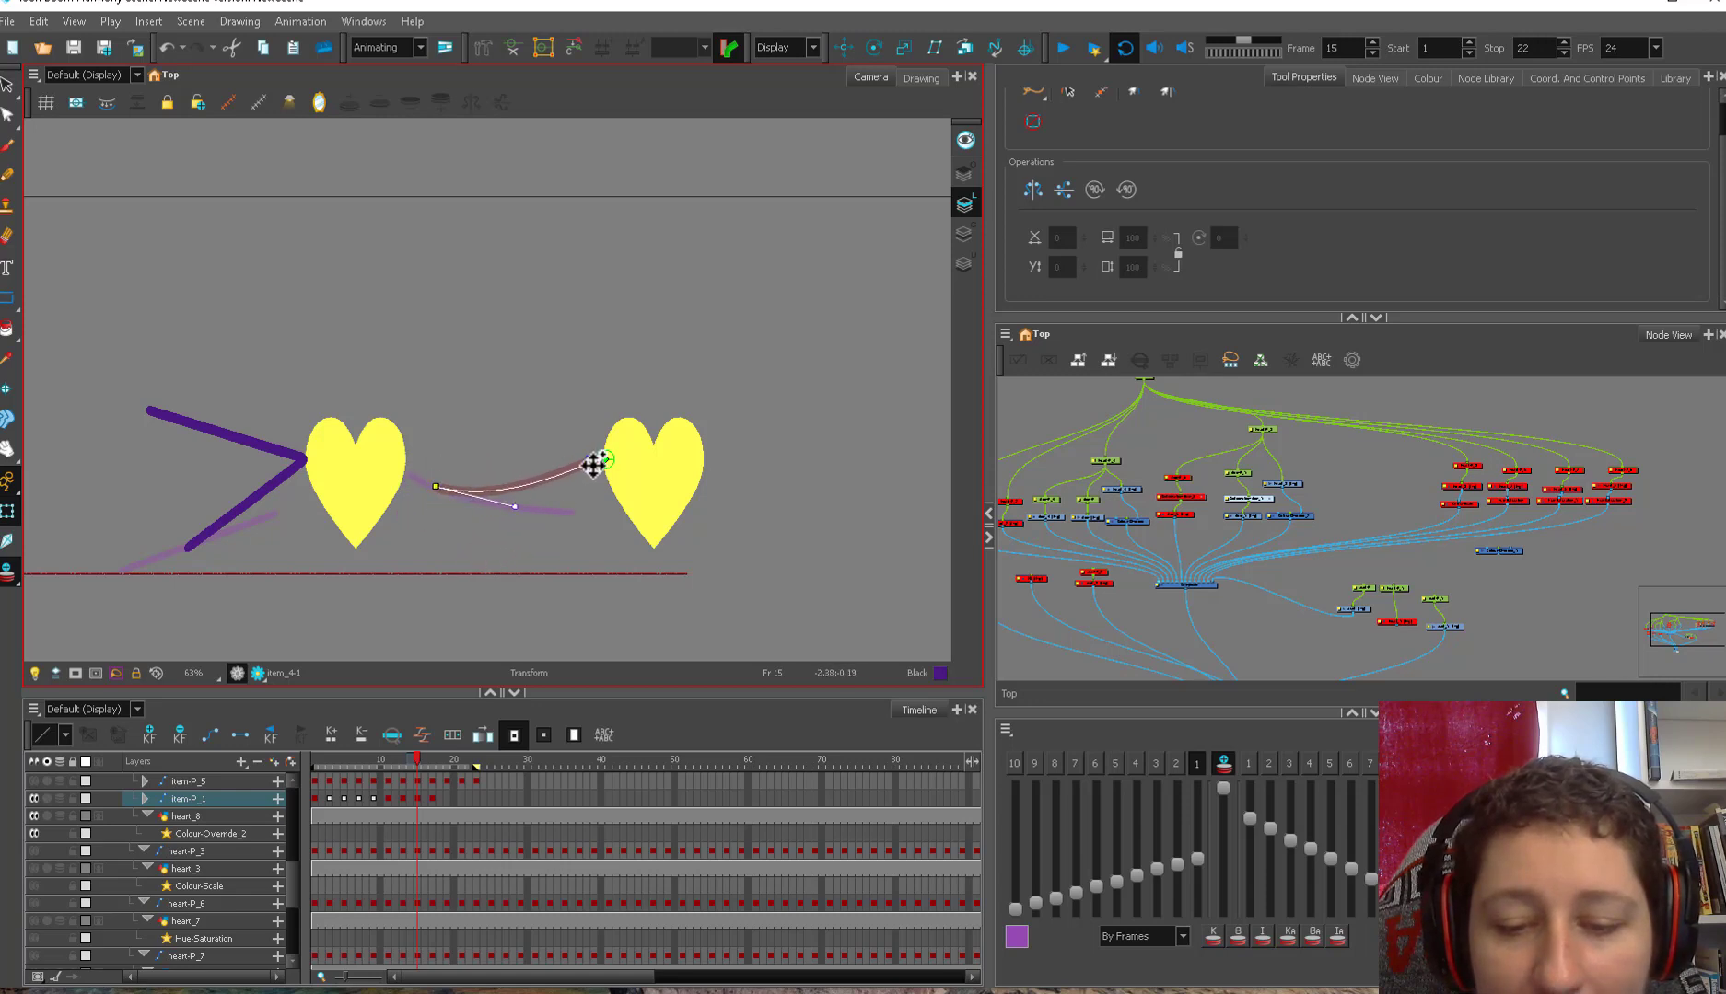
pyautogui.press(',')
pyautogui.press('.')
pyautogui.click(592, 464)
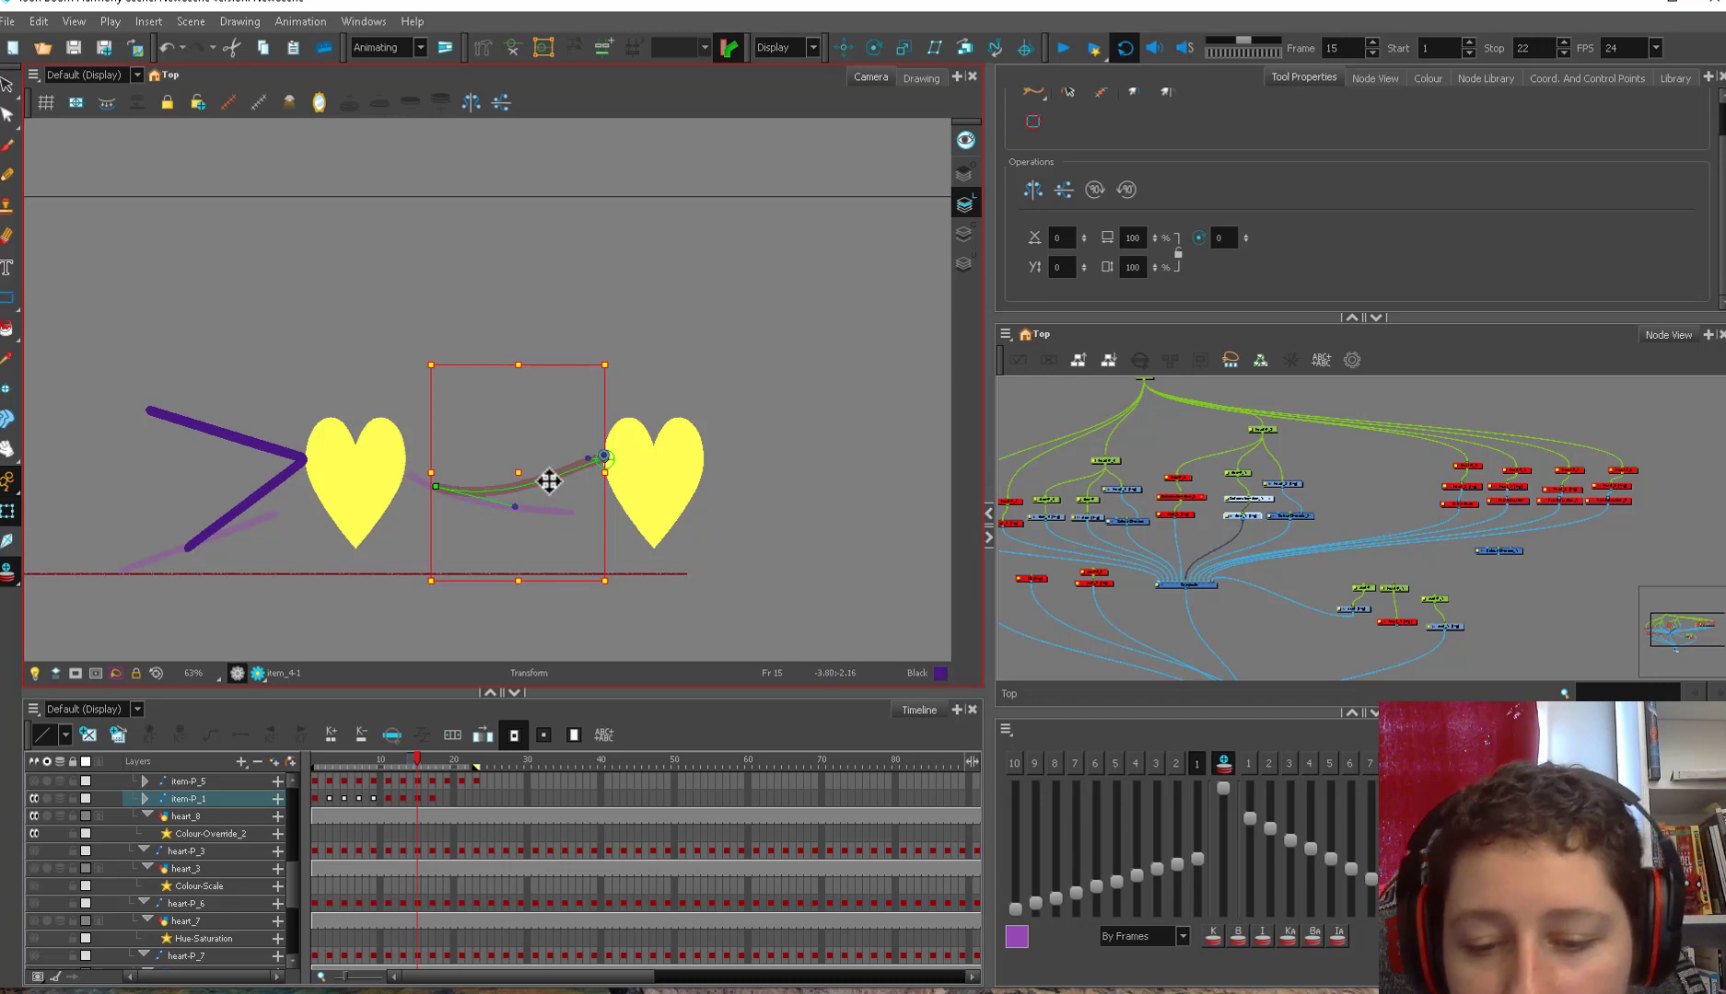
# - Compare the line's poses between frames 13 and 15, and pull its outer deformer point further down at frame 15
pyautogui.press(',')
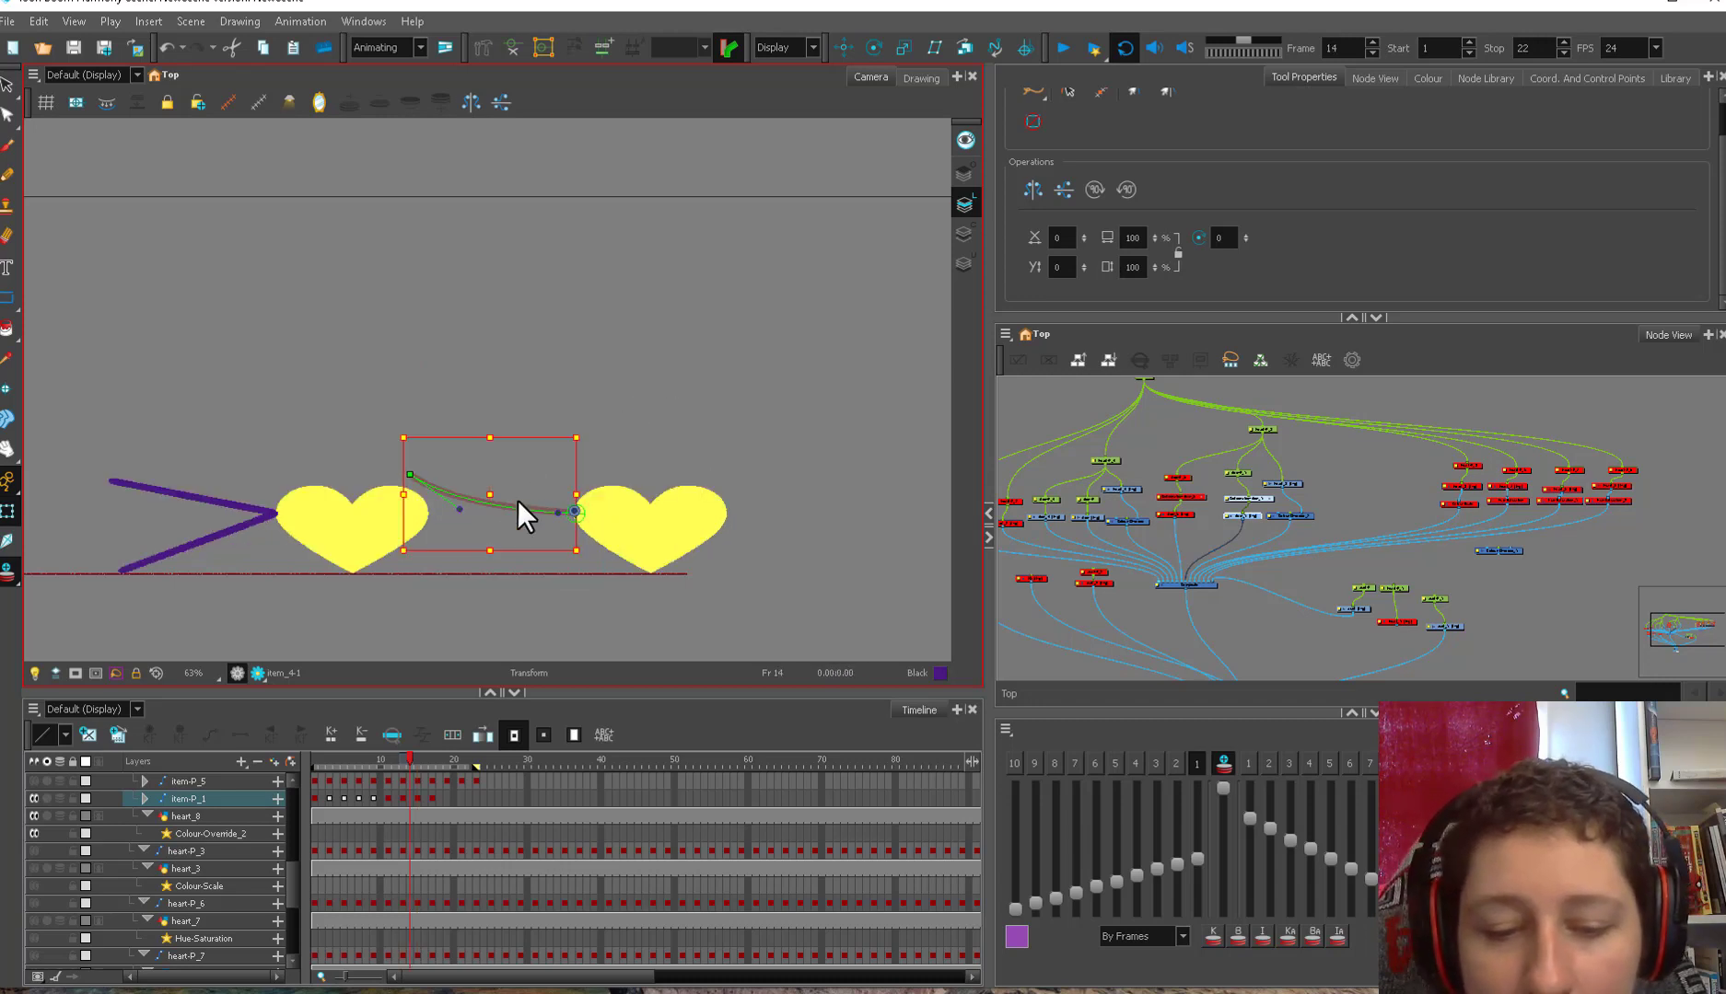
pyautogui.press('.')
pyautogui.press(',')
pyautogui.press(',')
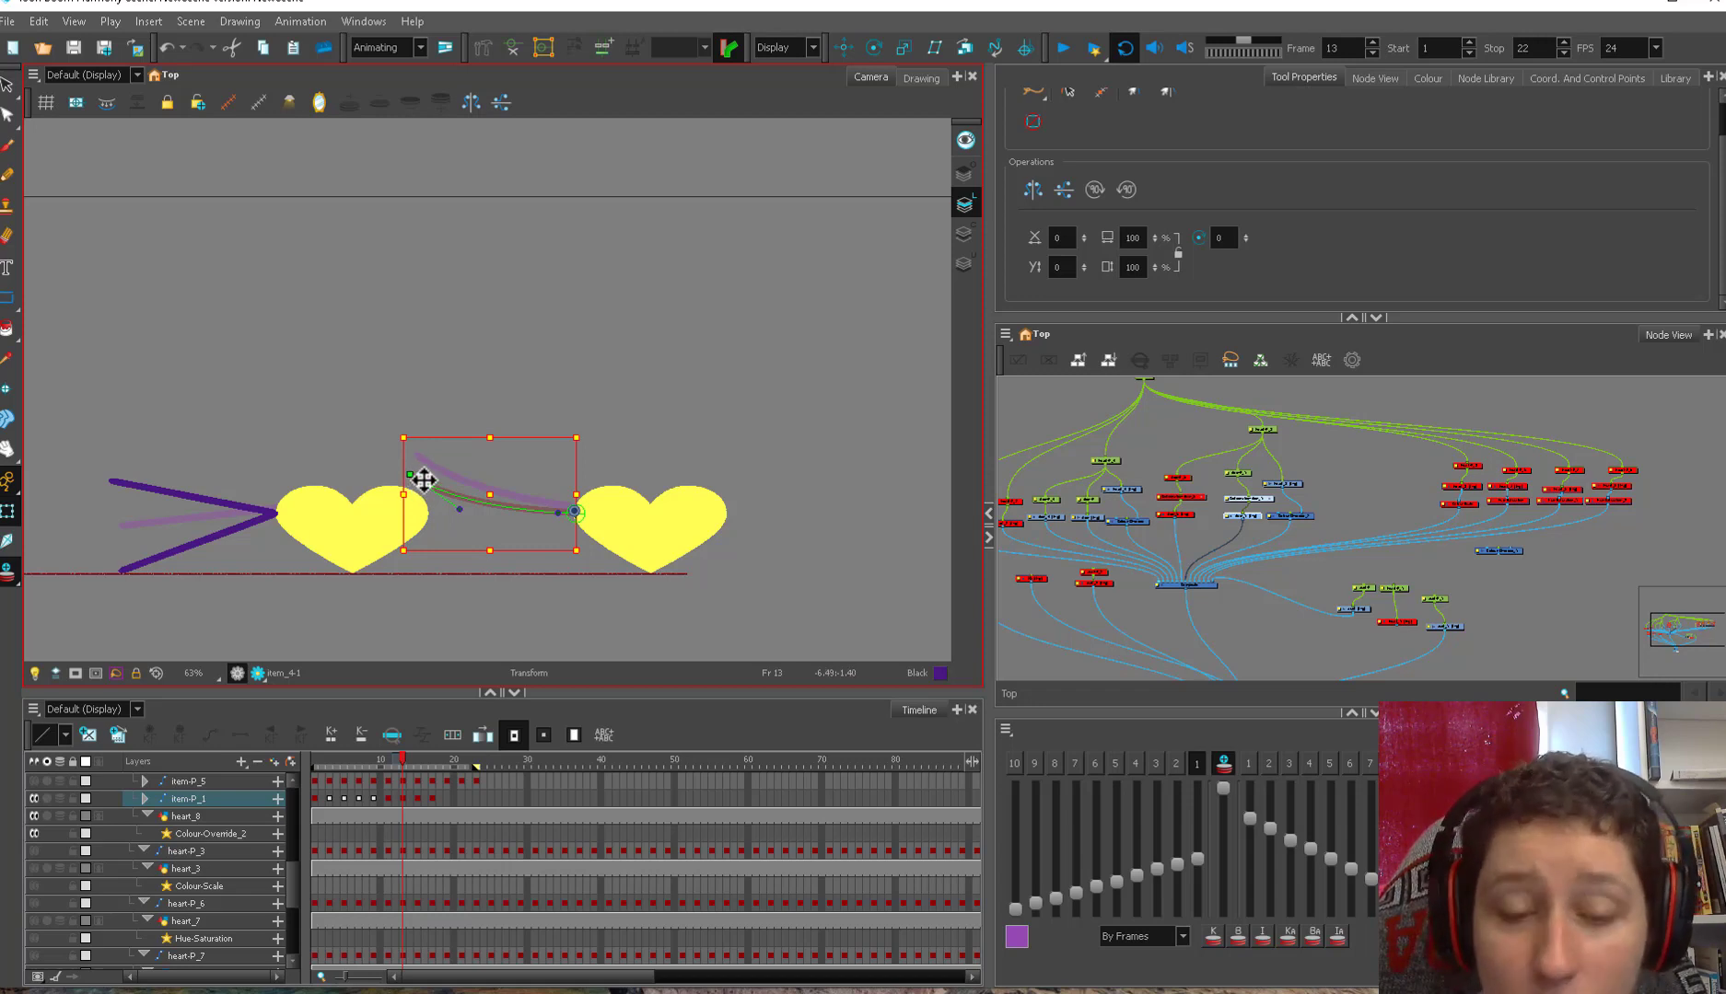
pyautogui.press('.')
pyautogui.press('.')
pyautogui.moveTo(438, 489); pyautogui.dragTo(446, 530)
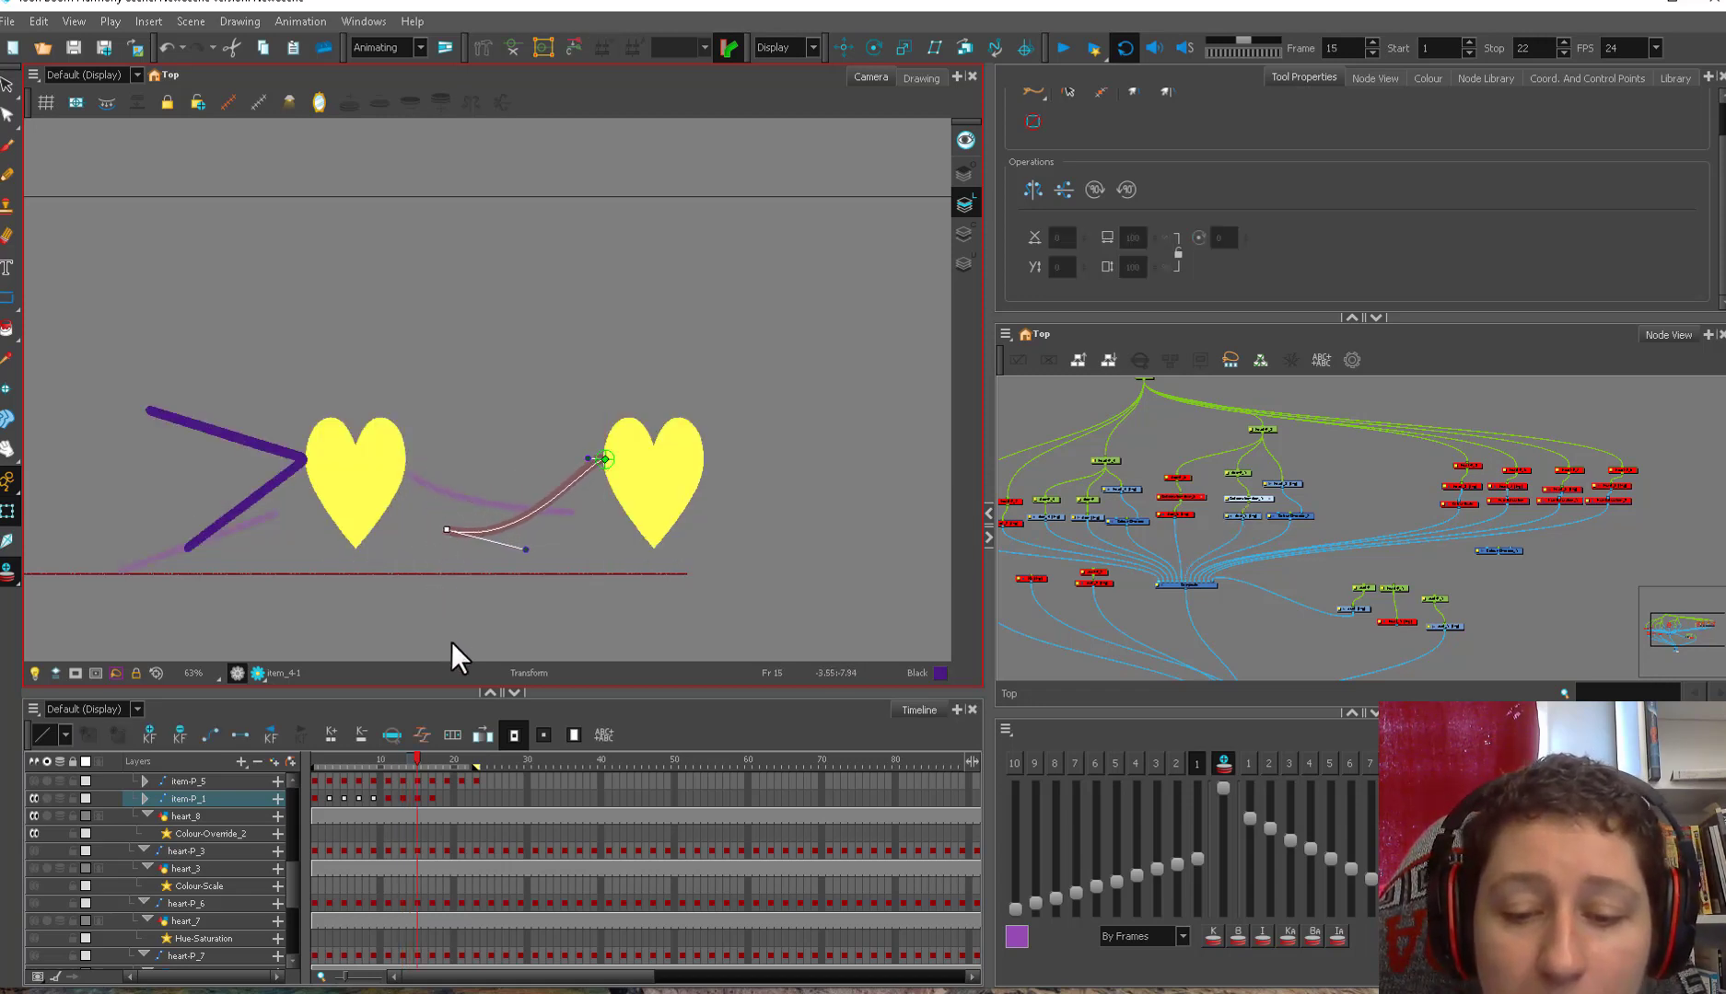
pyautogui.click(339, 758)
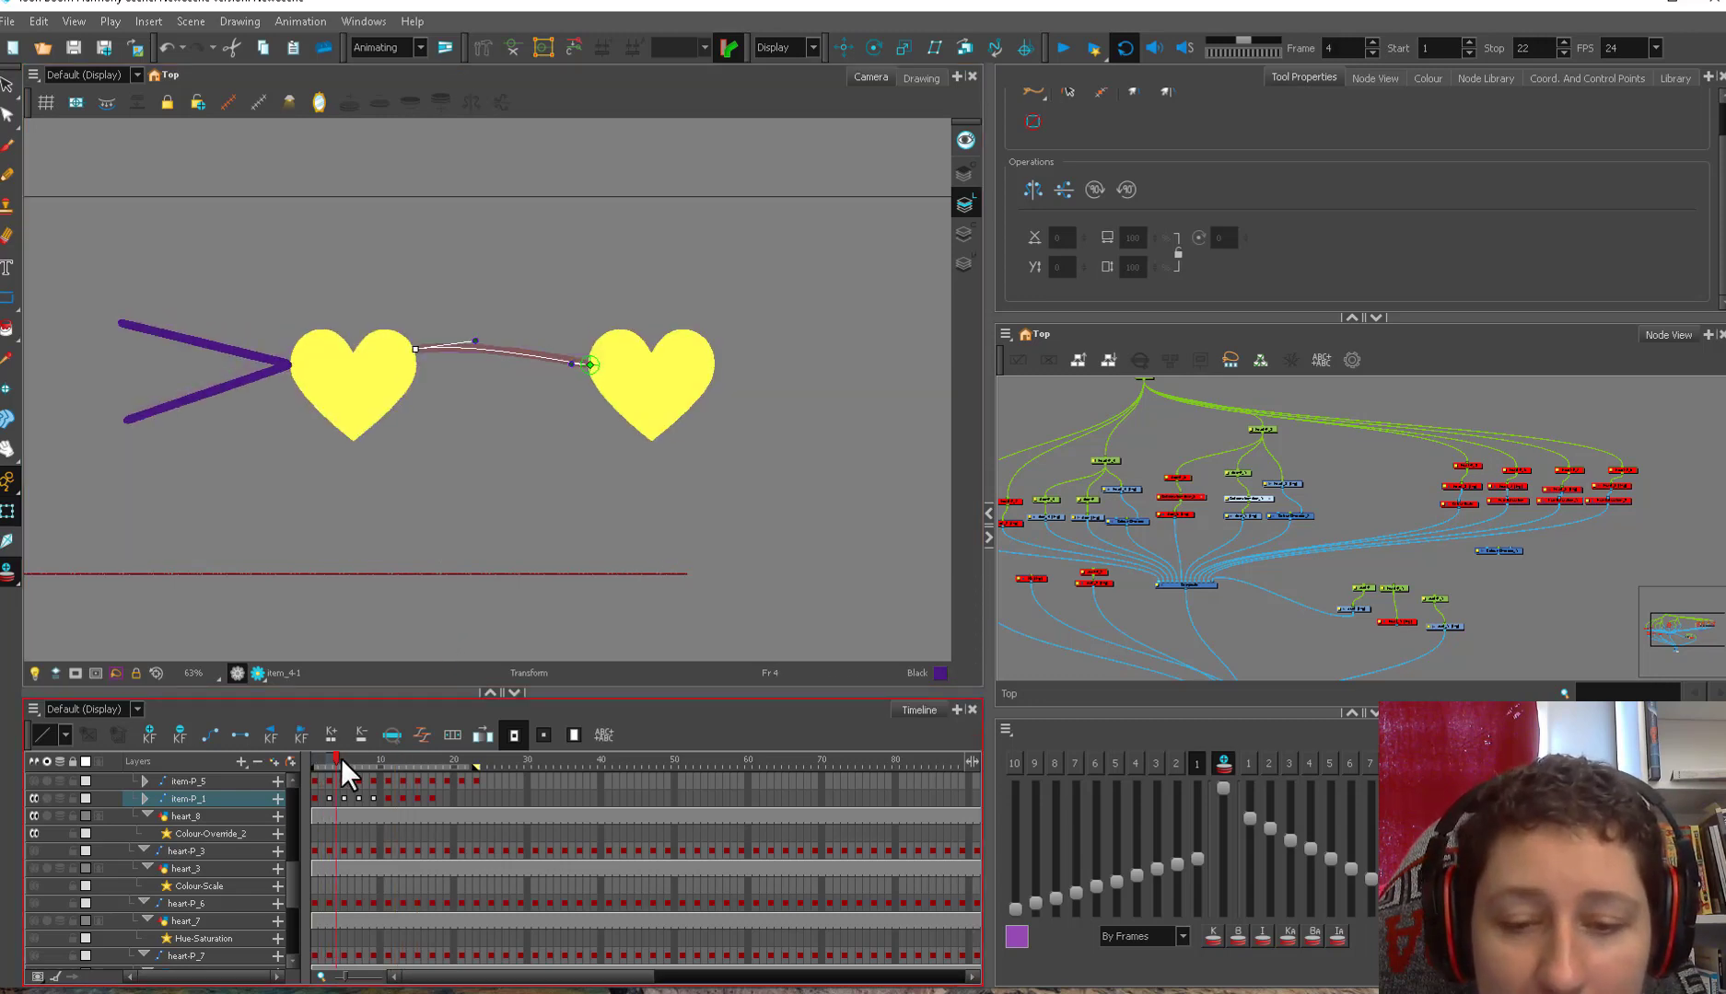
# - Adjust the duplicated upper line's outer deformer at frame 15 and compare the pose with the frames back to 7
pyautogui.moveTo(341, 758); pyautogui.dragTo(411, 751)
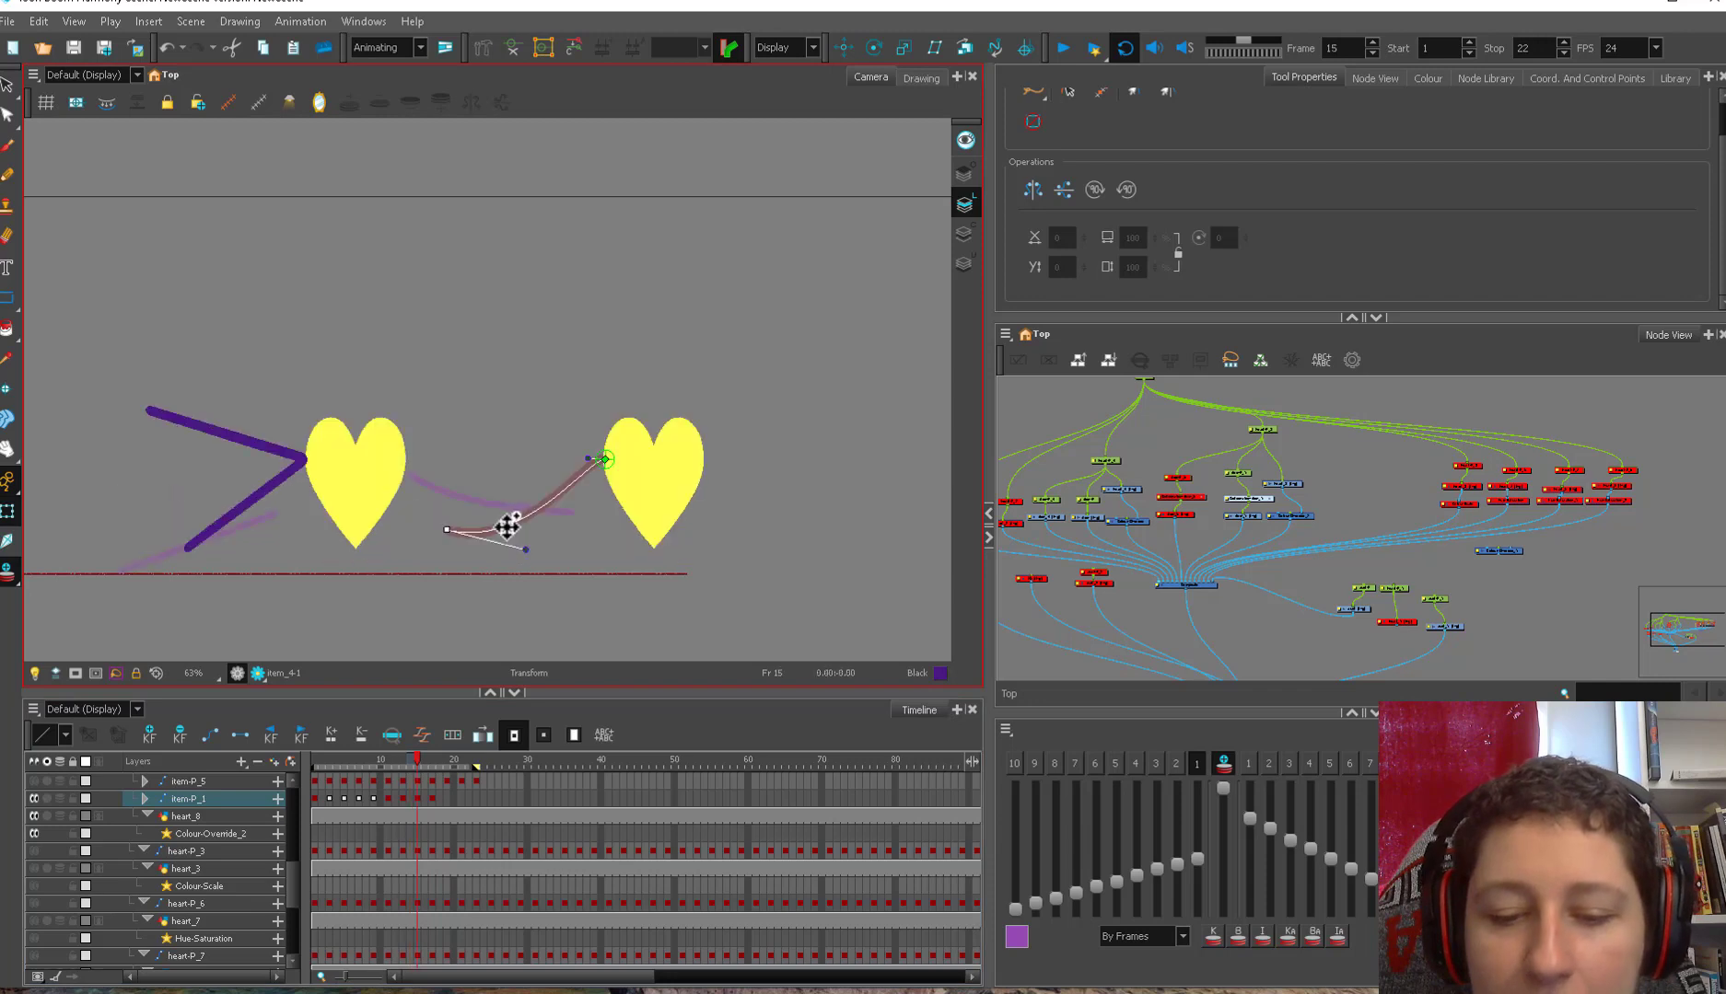
pyautogui.moveTo(507, 526); pyautogui.dragTo(495, 534)
pyautogui.press(',')
pyautogui.press(',')
pyautogui.press(',')
pyautogui.press(',')
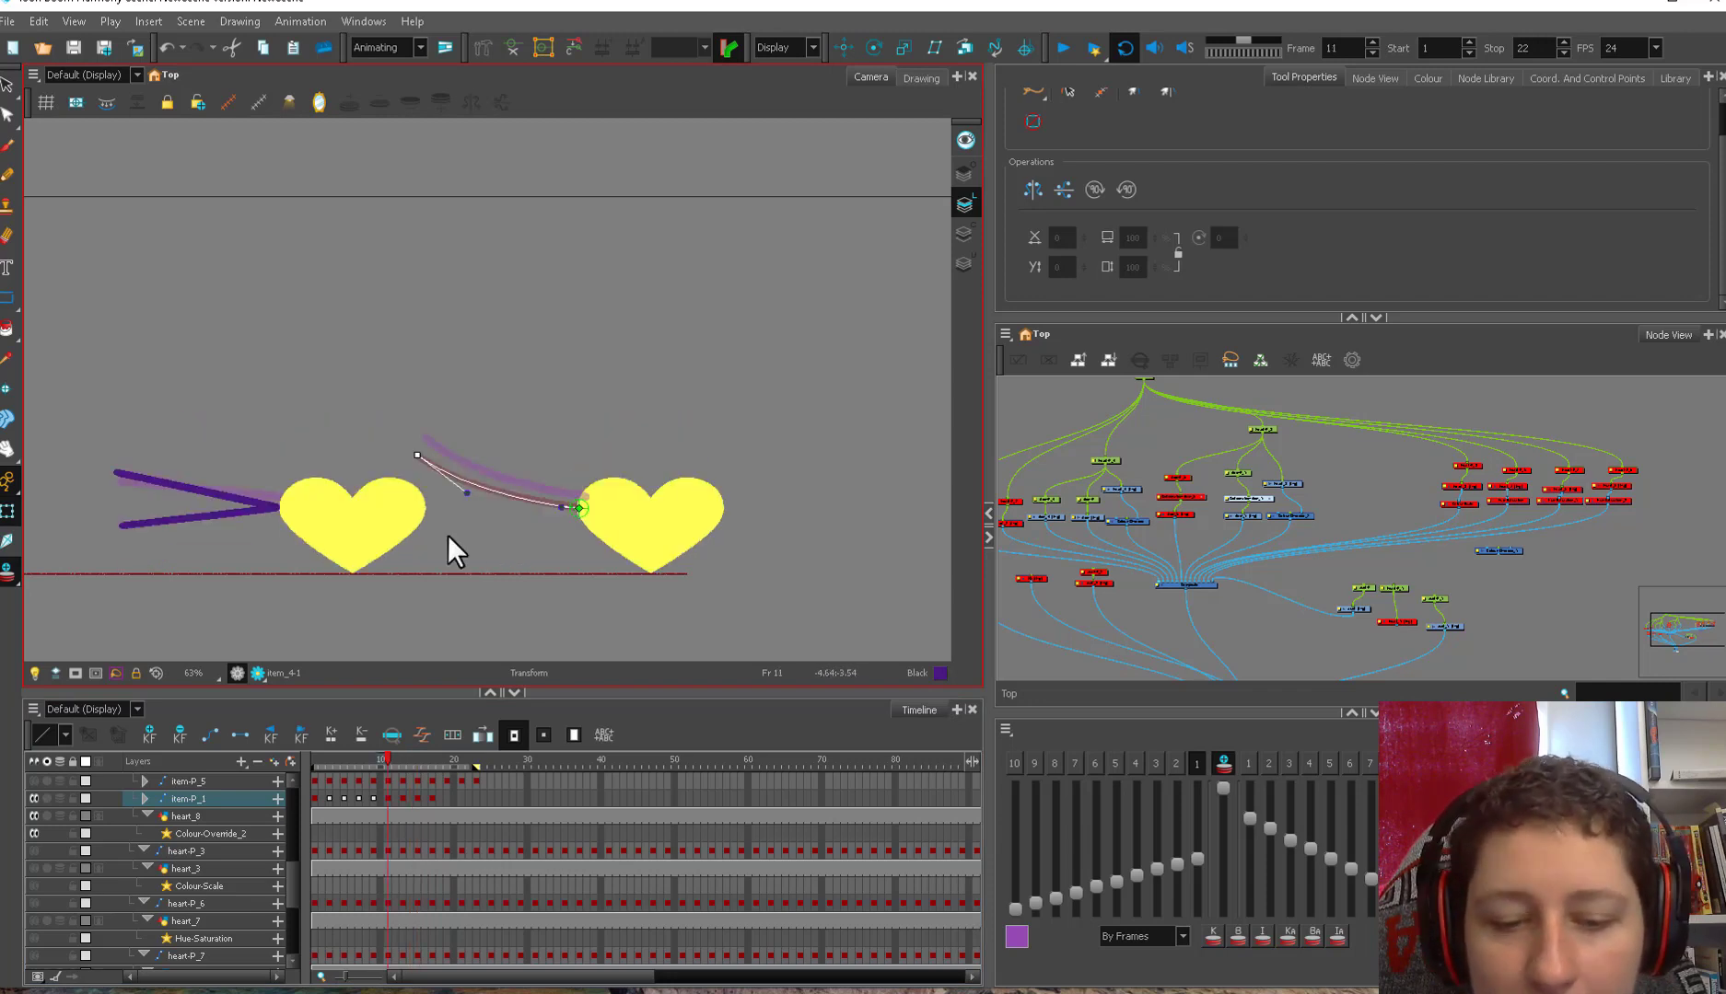
pyautogui.press(',')
pyautogui.press(',')
pyautogui.press(',')
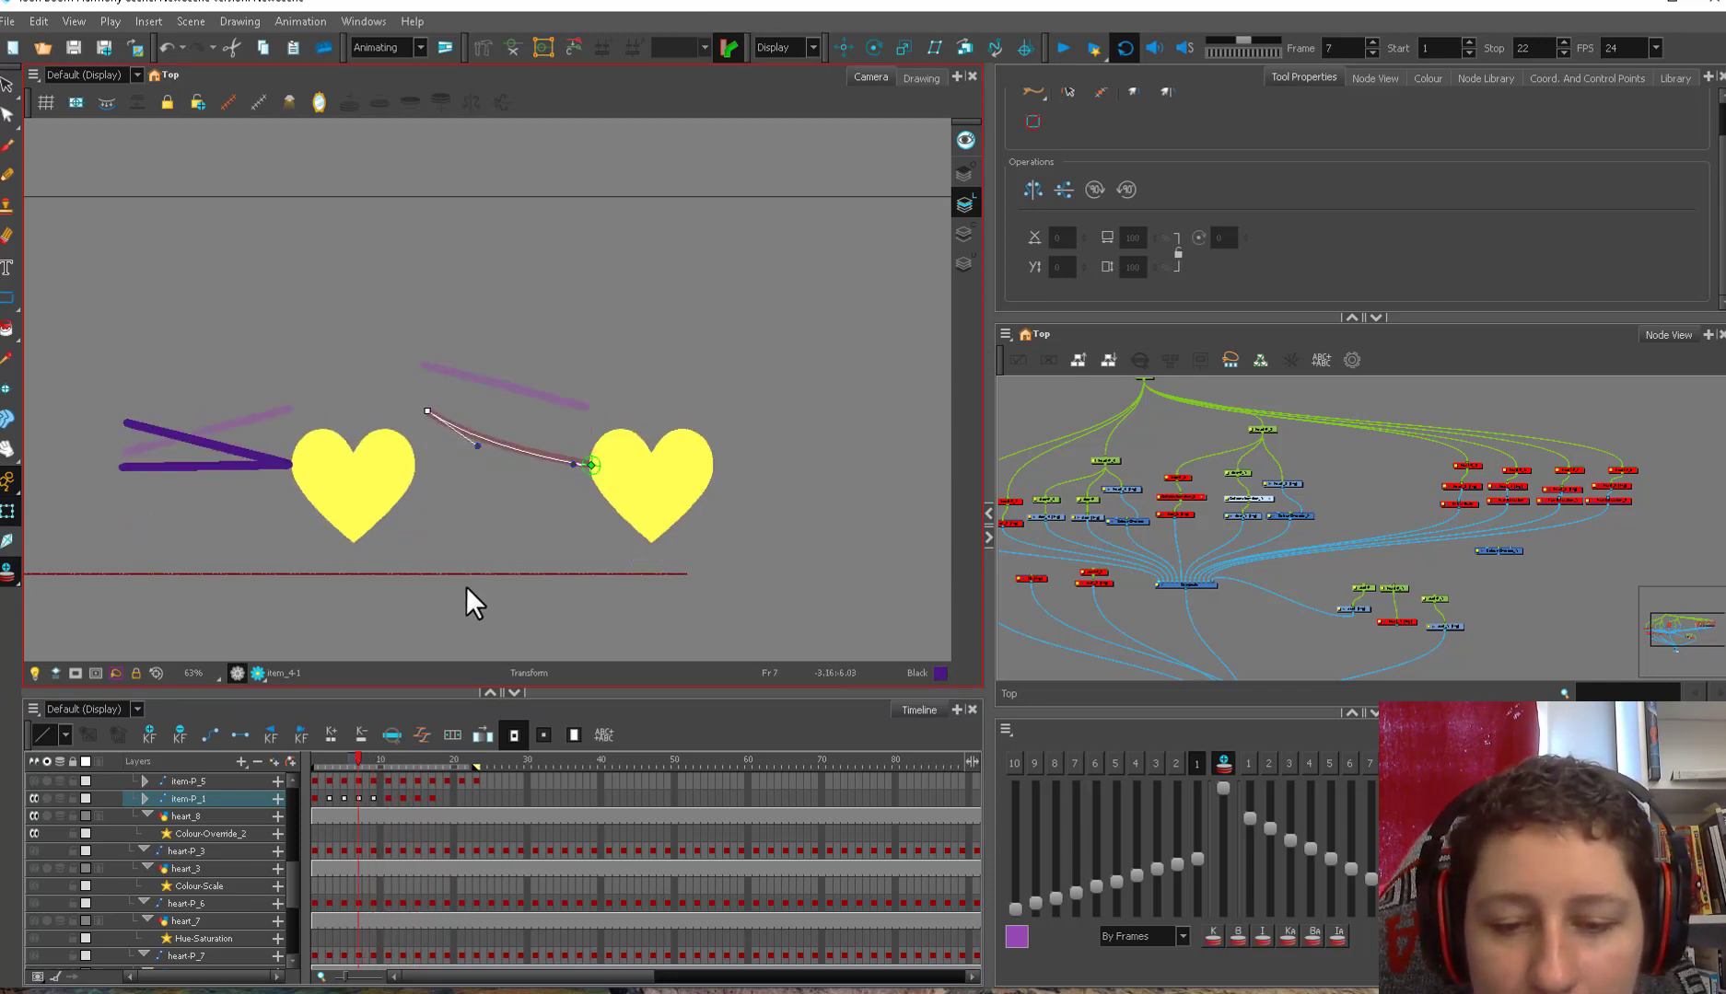
# - Raise the line's outer deformer point and handle at frame 15 for a shallower sag, checking it against frame 14
pyautogui.press('.')
pyautogui.press('.')
pyautogui.press('.')
pyautogui.press('.')
pyautogui.press('.')
pyautogui.press('.')
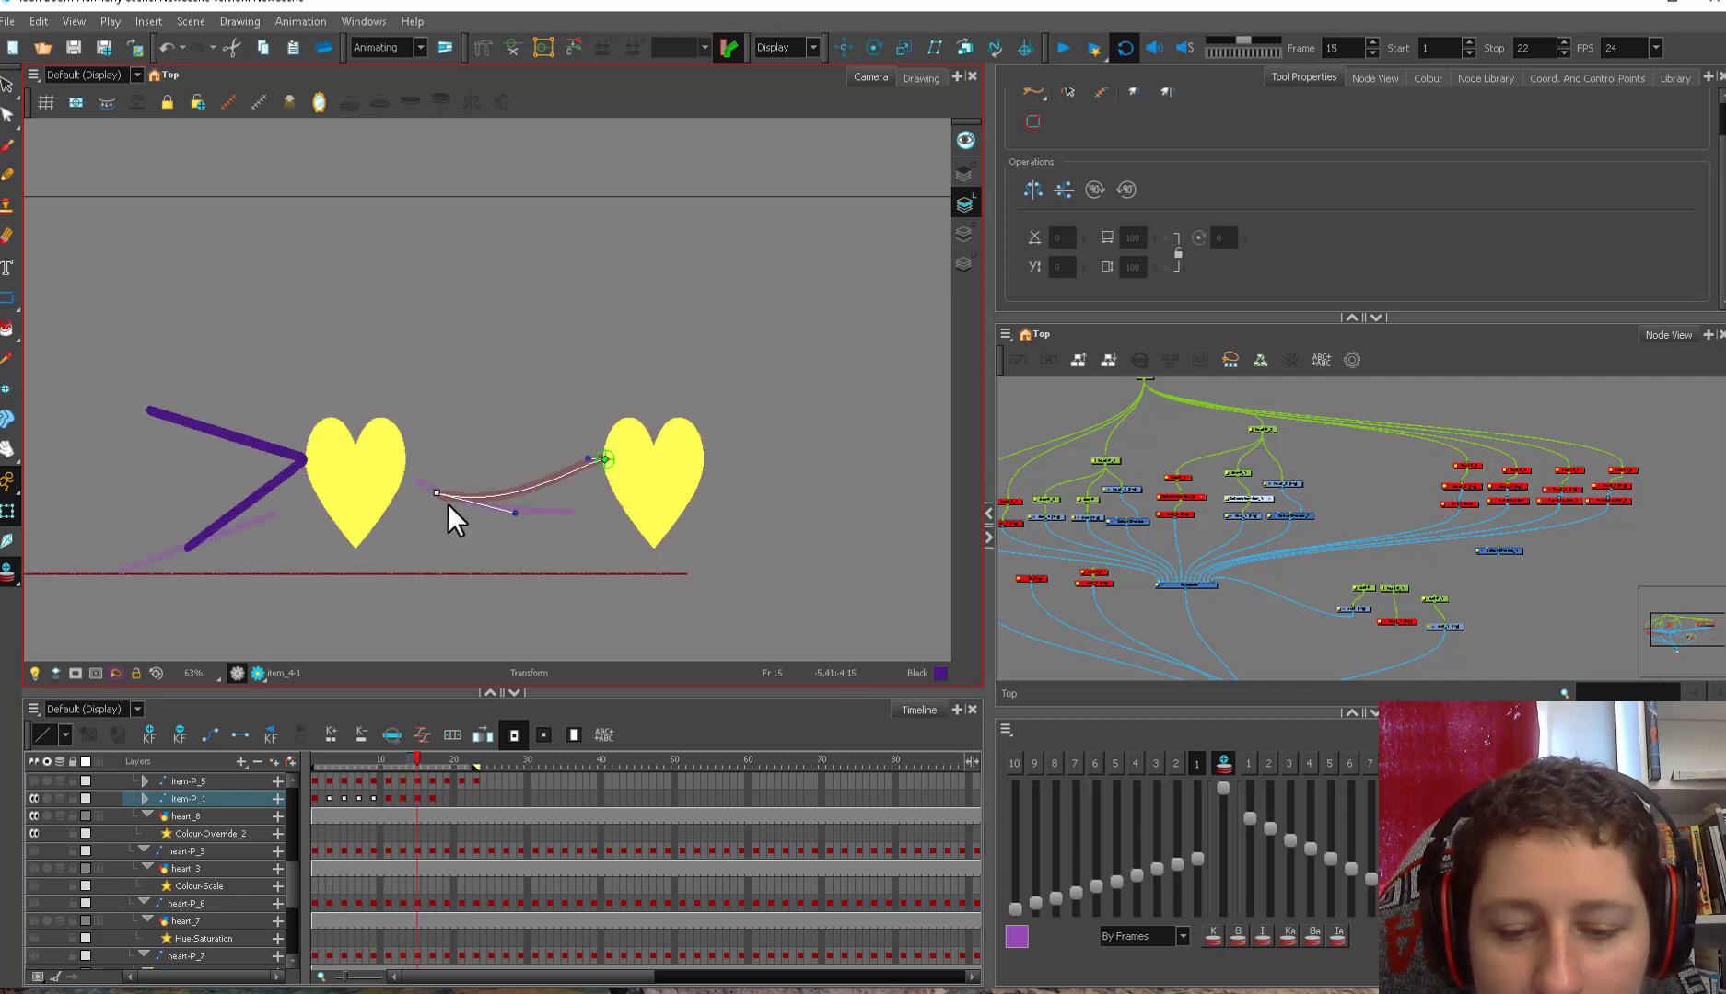
pyautogui.press('.')
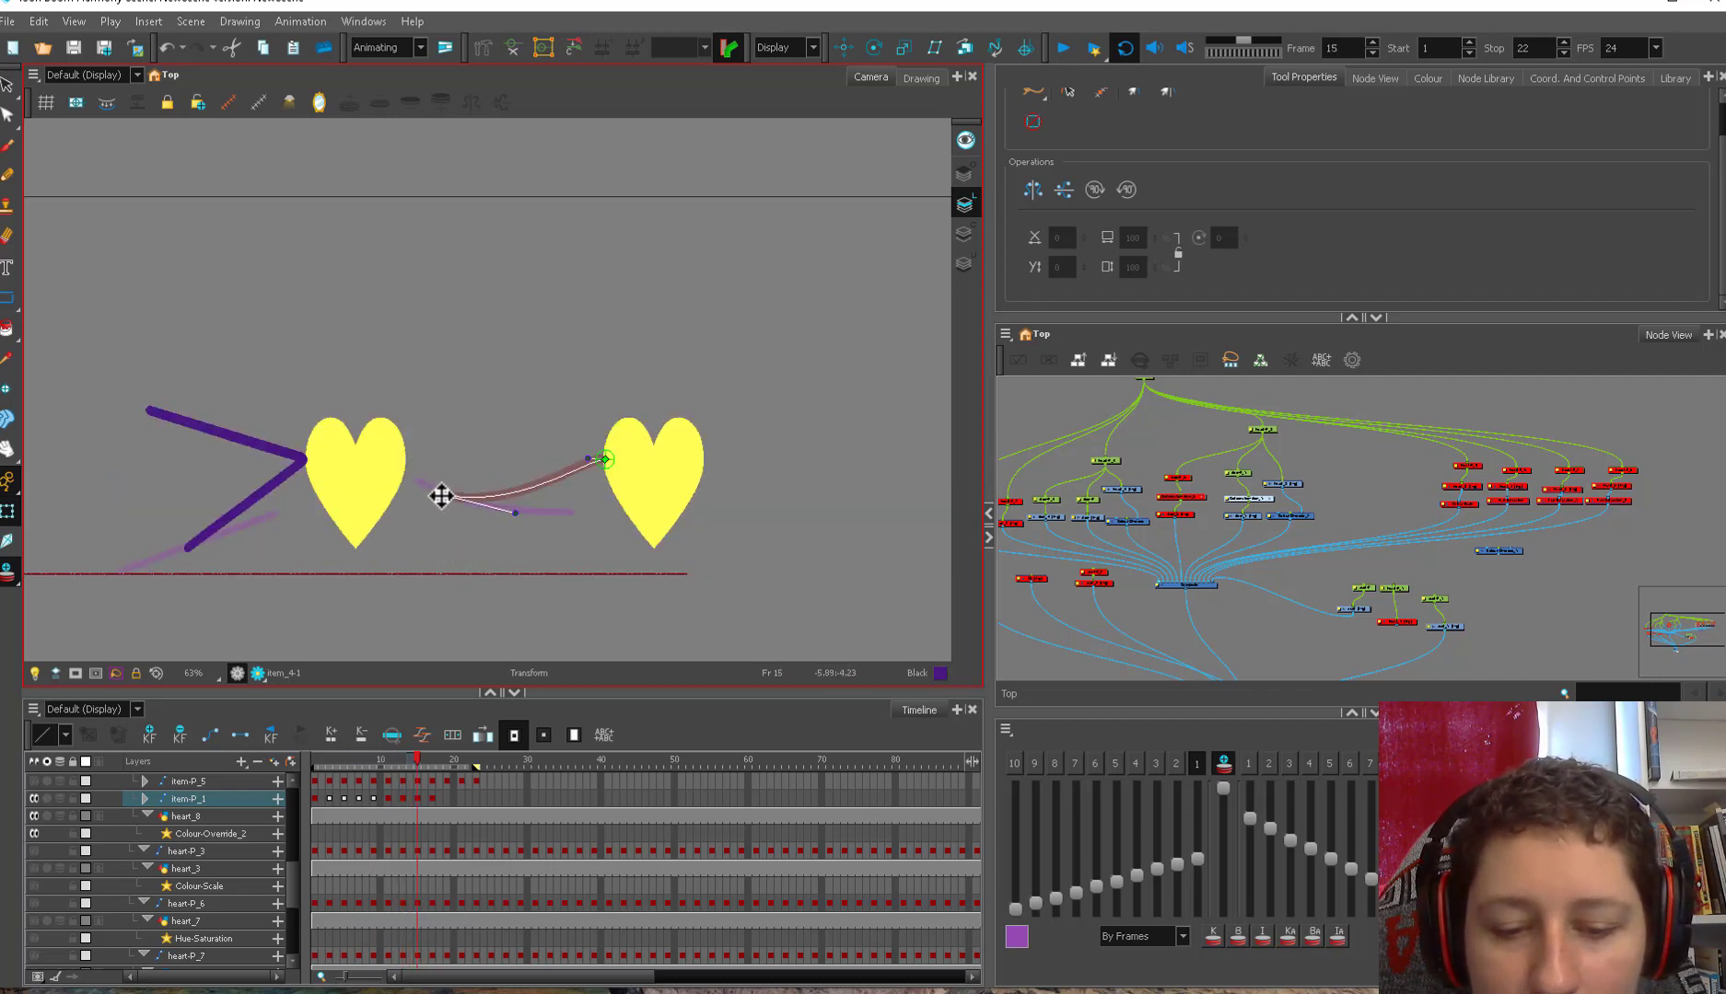
pyautogui.press(',')
pyautogui.press('.')
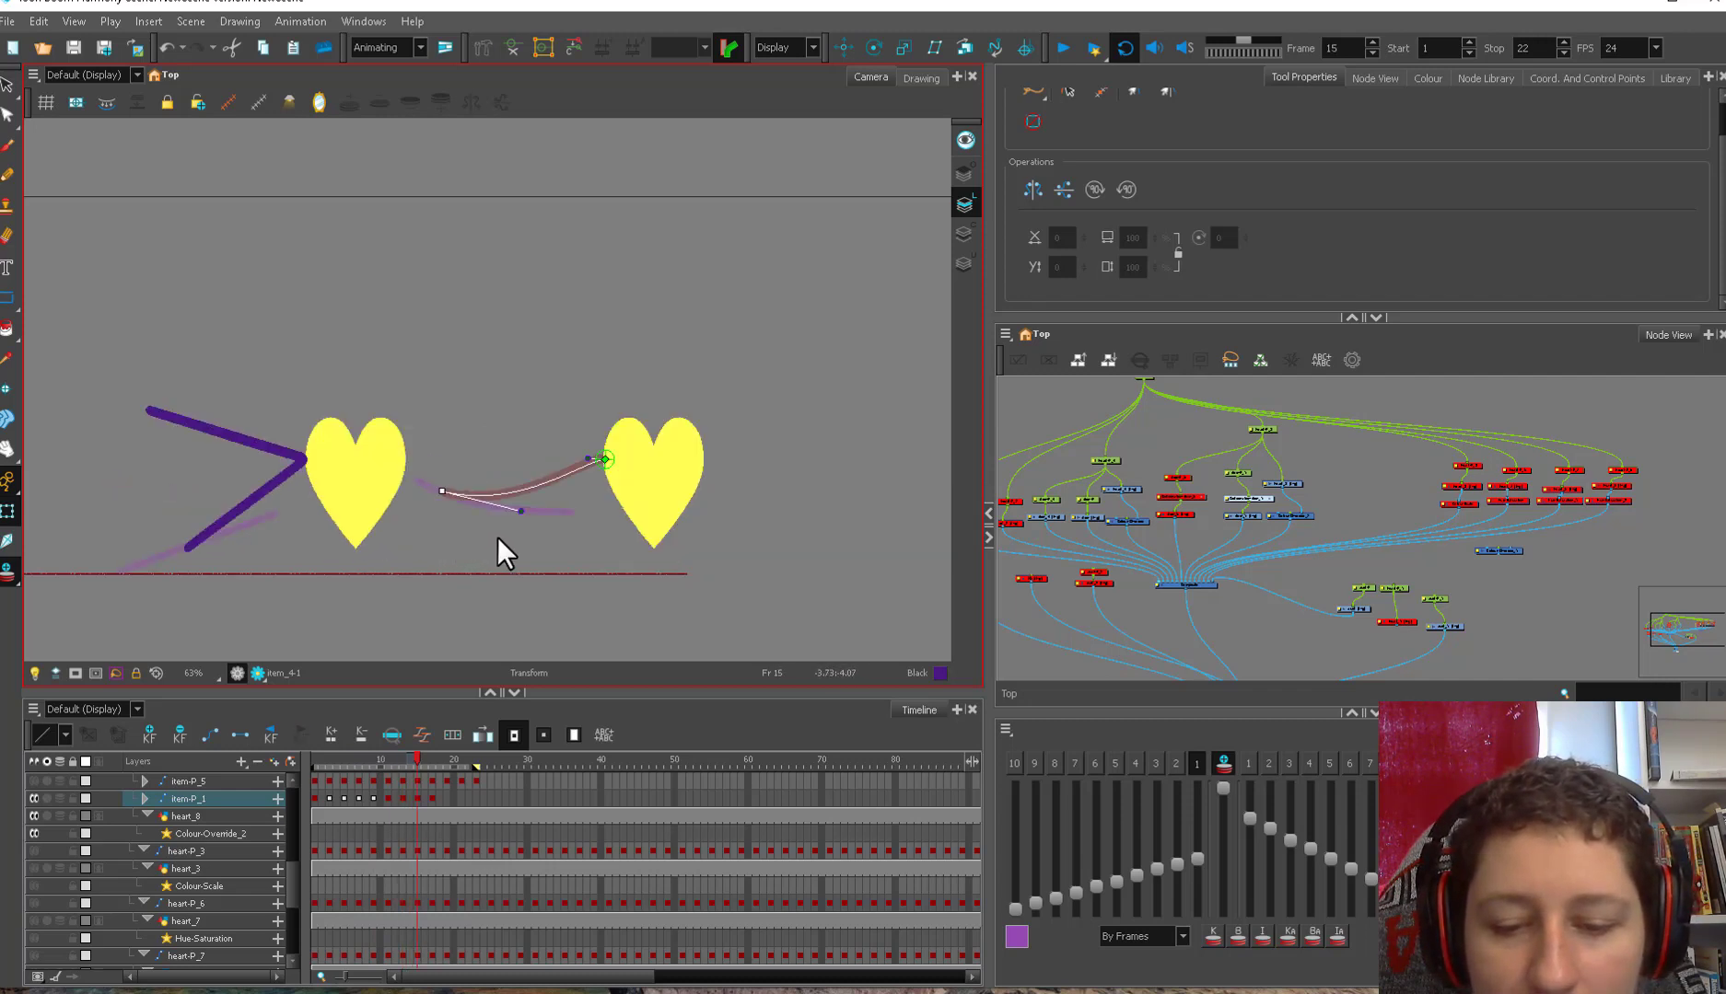
pyautogui.press(',')
pyautogui.press('.')
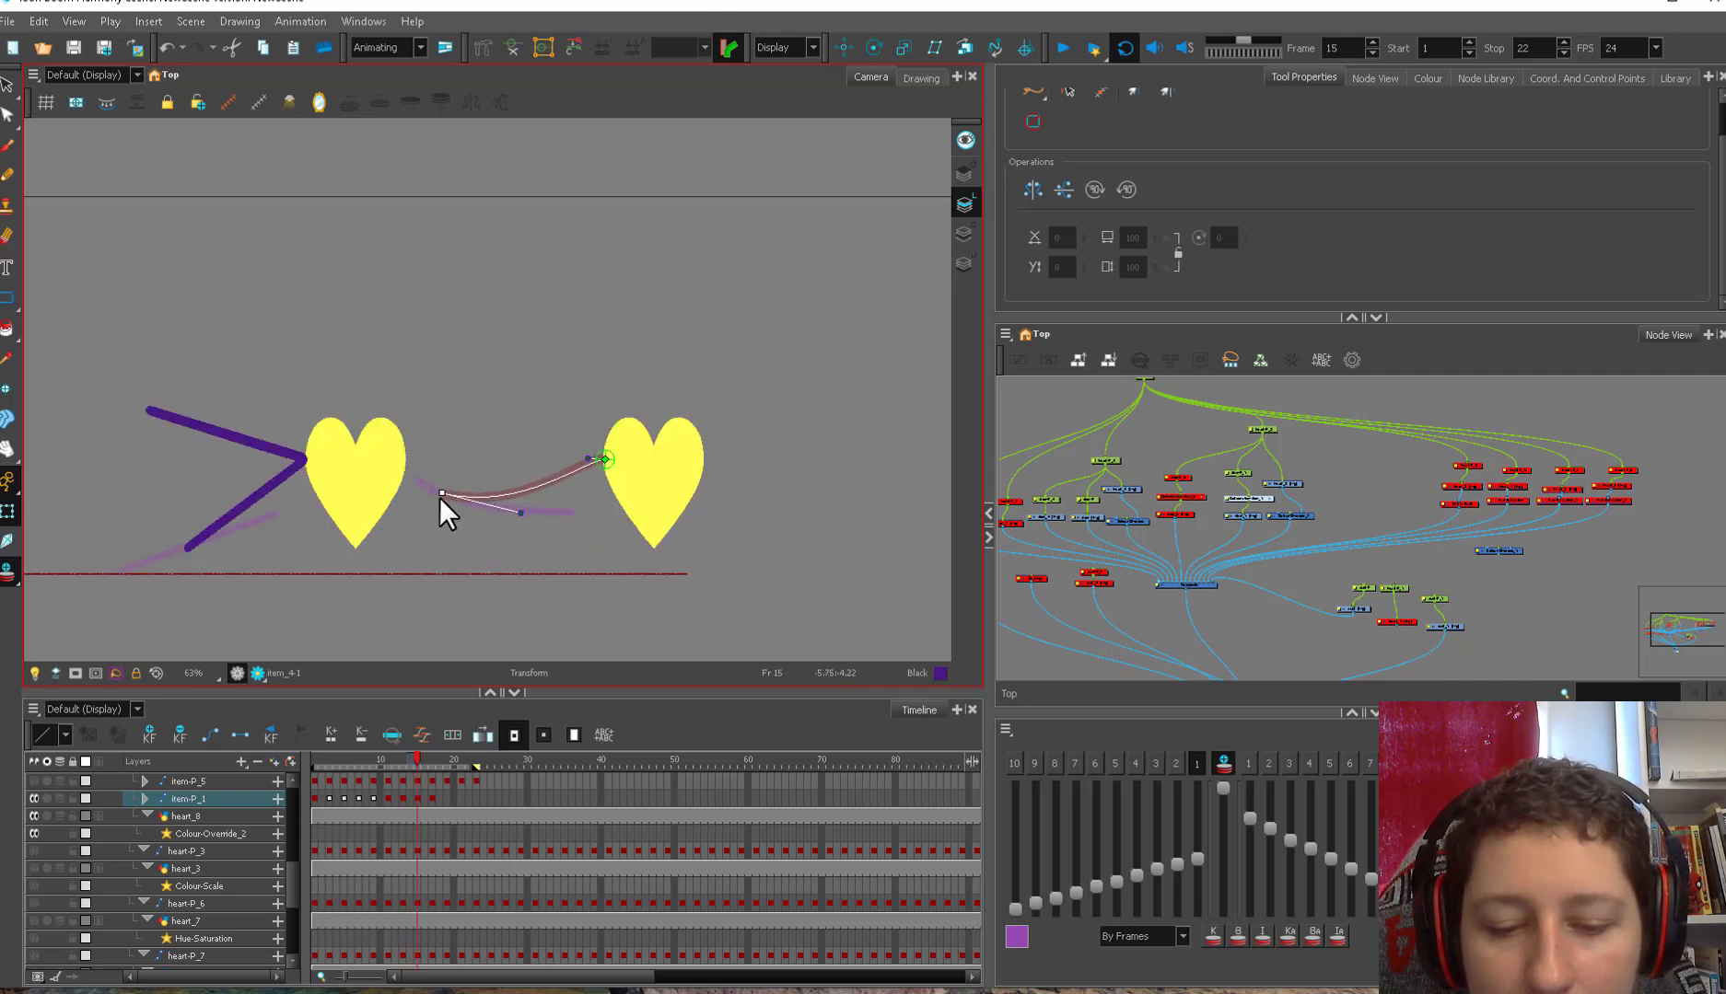
pyautogui.moveTo(441, 502); pyautogui.dragTo(446, 502)
# - Pull the line's outer deformer point down at frame 17 and move its handle so the line is nearly straight
pyautogui.press(',')
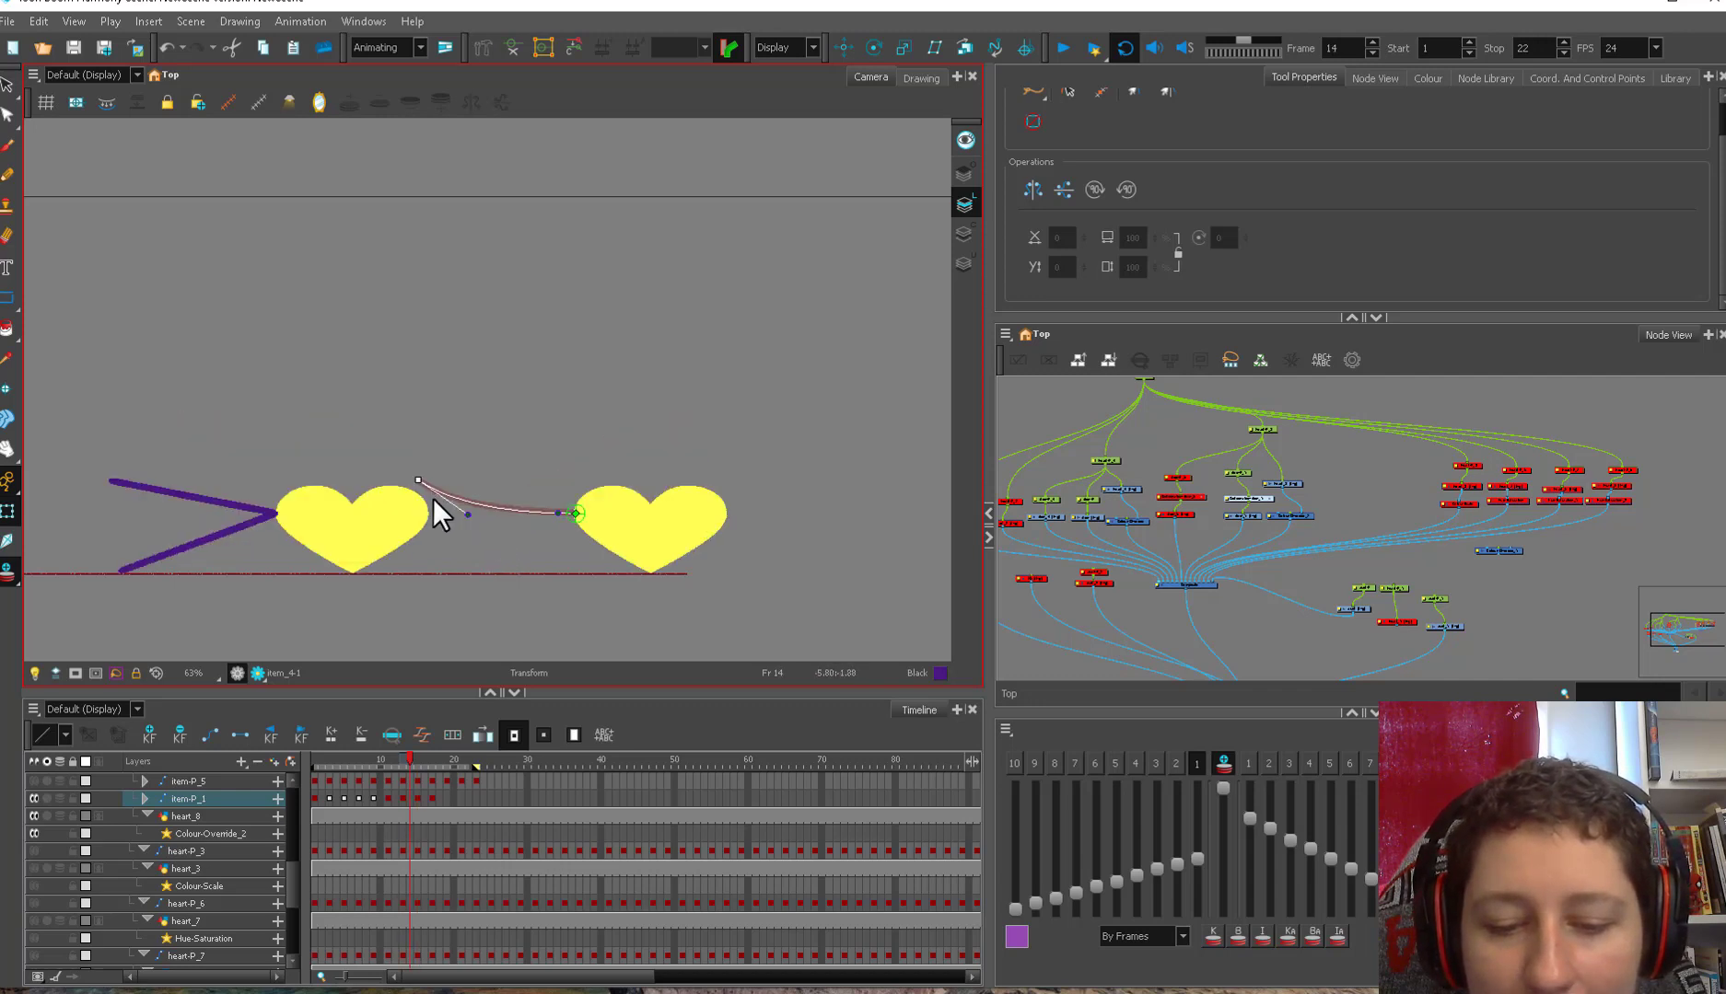
pyautogui.press('.')
pyautogui.press('.')
pyautogui.press('.')
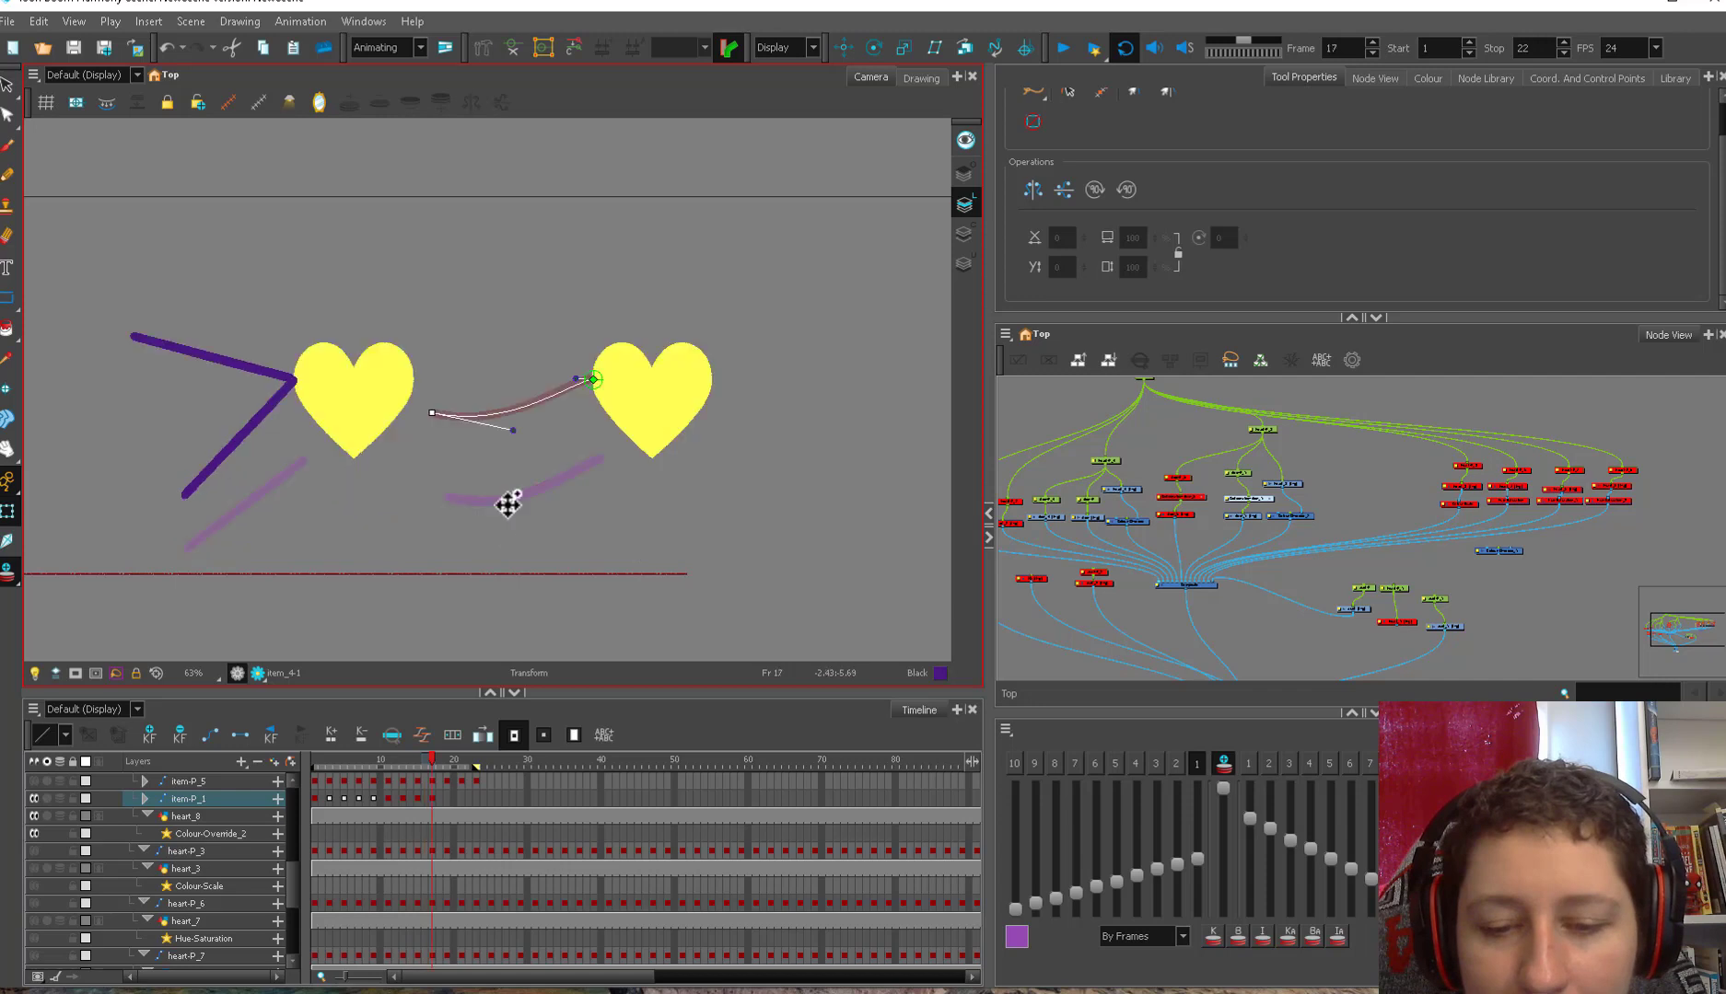
pyautogui.moveTo(435, 416); pyautogui.dragTo(459, 451)
pyautogui.press(',')
pyautogui.press('.')
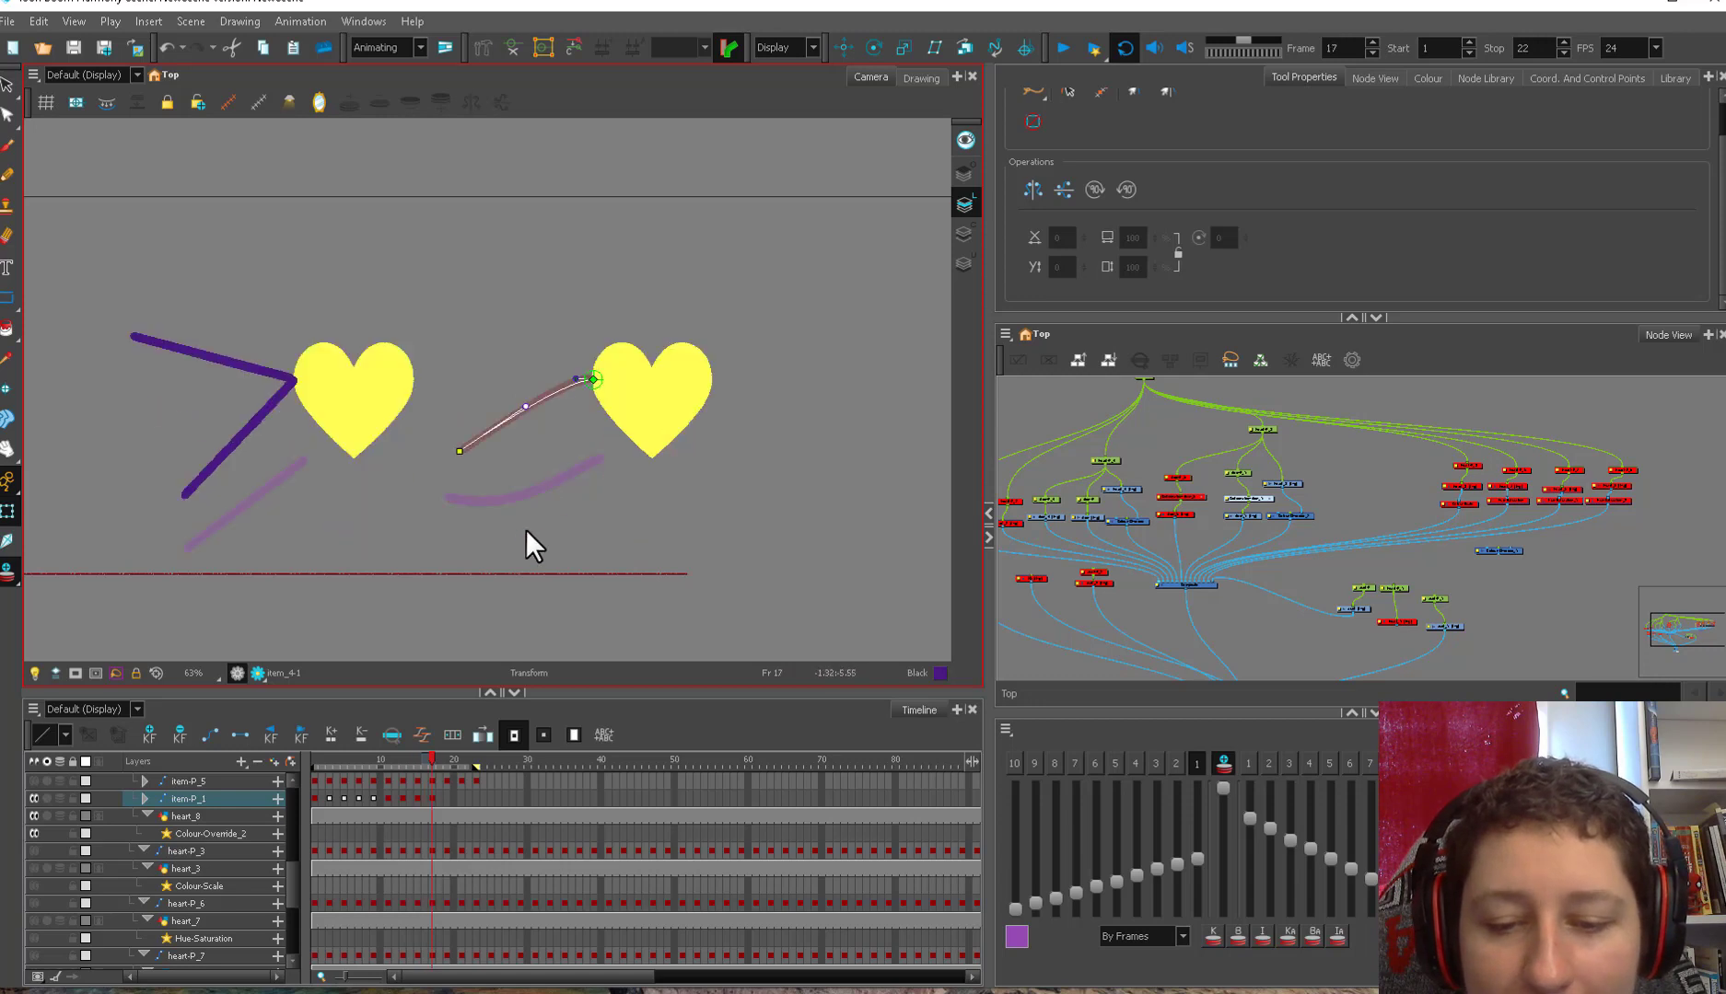
# - Pose the line as a downward-hanging arch at frames 19 and 21 with its outer deformer point and handle
pyautogui.press('.')
pyautogui.press('.')
pyautogui.press('.')
pyautogui.press('.')
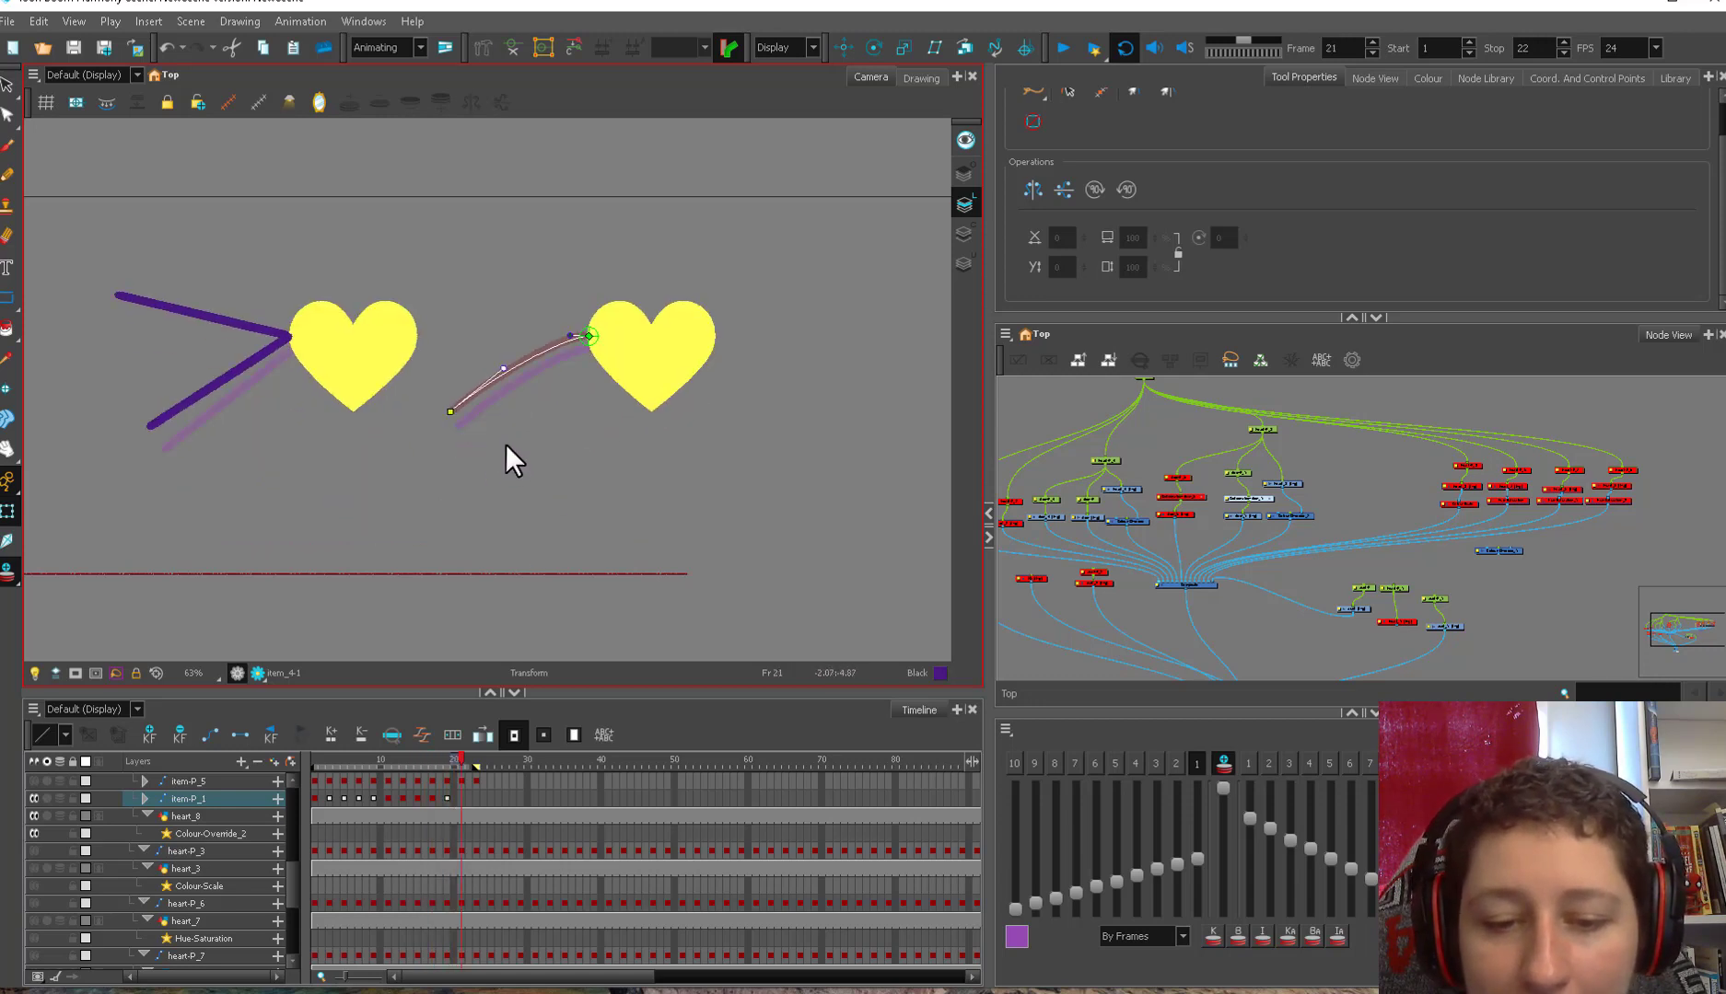
pyautogui.click(459, 761)
pyautogui.moveTo(459, 761)
pyautogui.mouseDown()
pyautogui.moveTo(425, 760)
pyautogui.moveTo(459, 754)
pyautogui.mouseUp()
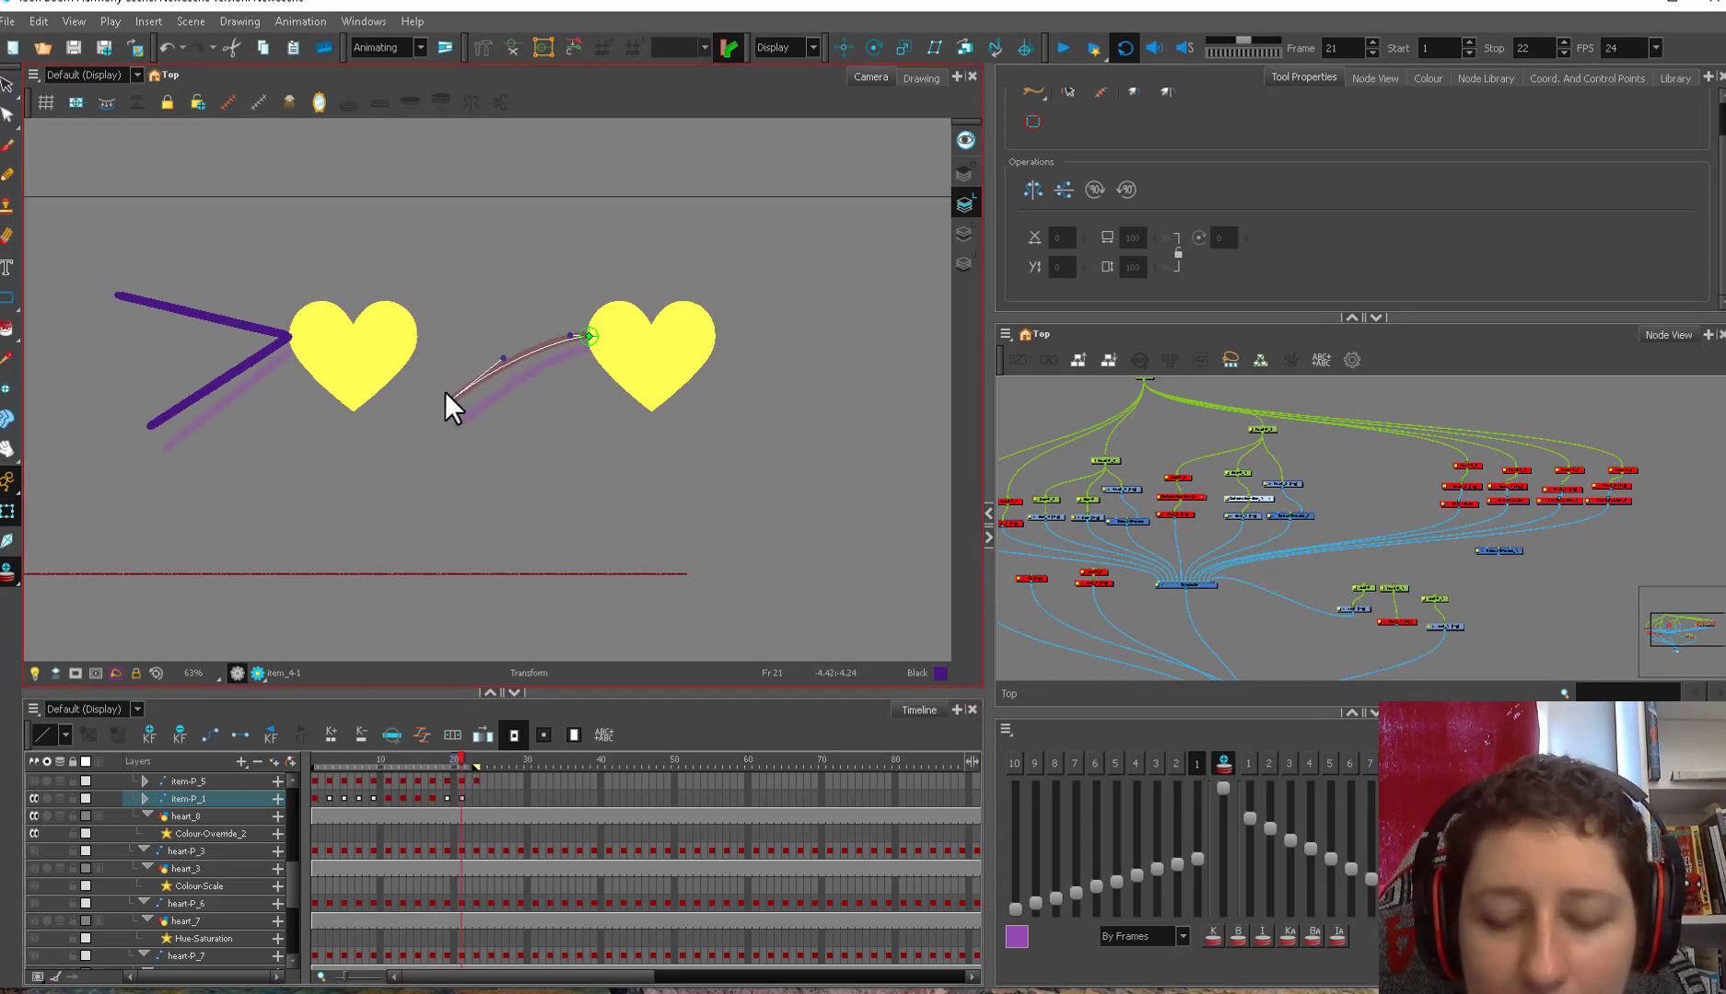
# - Copy the duplicated upper line's frame 1 keyframe to frame 23 to close the loop
pyautogui.click(476, 758)
pyautogui.click(313, 759)
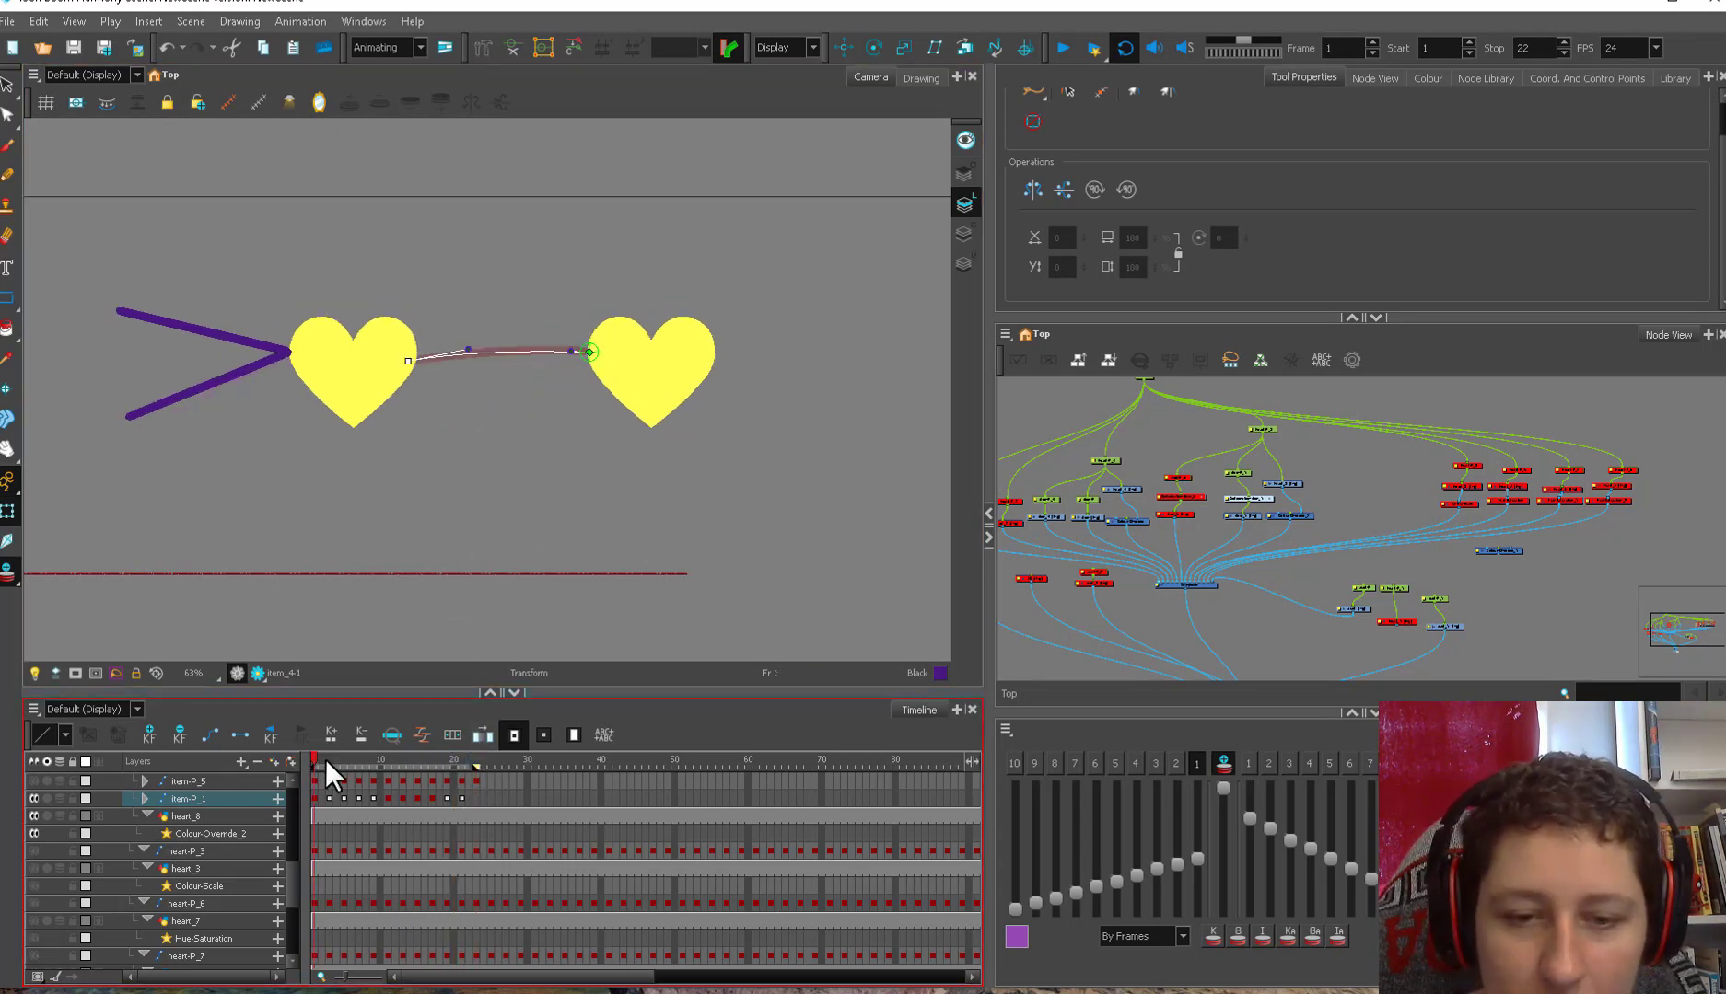
pyautogui.click(475, 761)
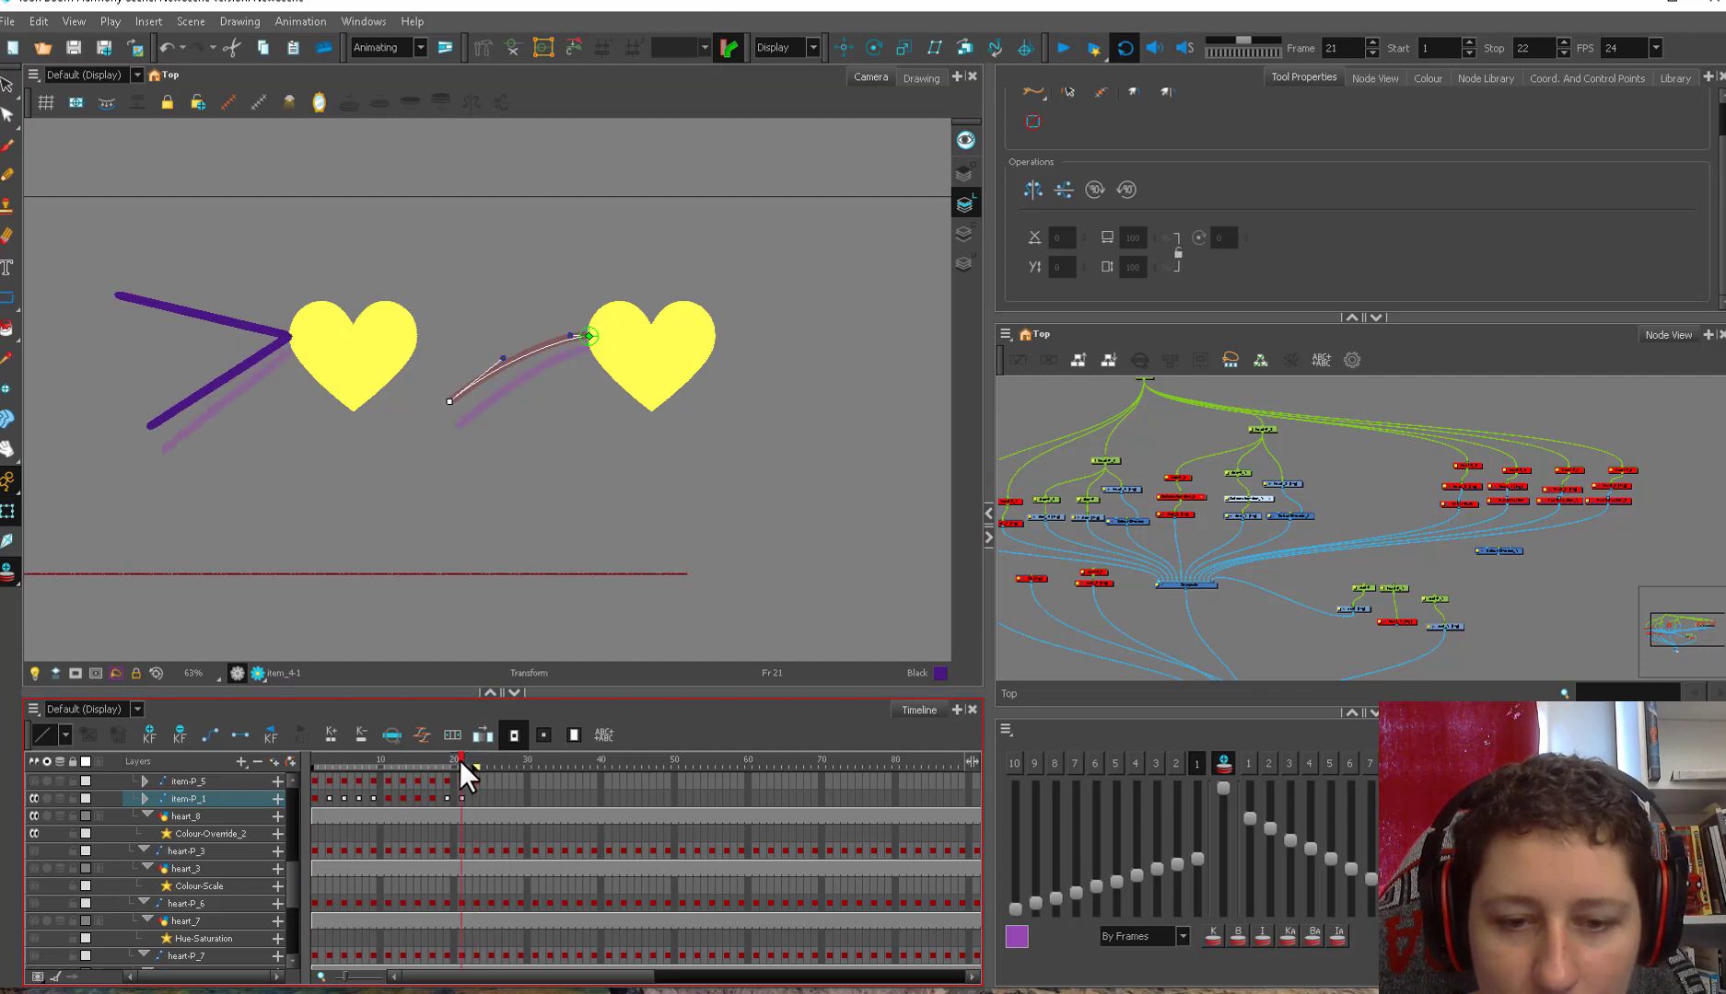
pyautogui.click(314, 798)
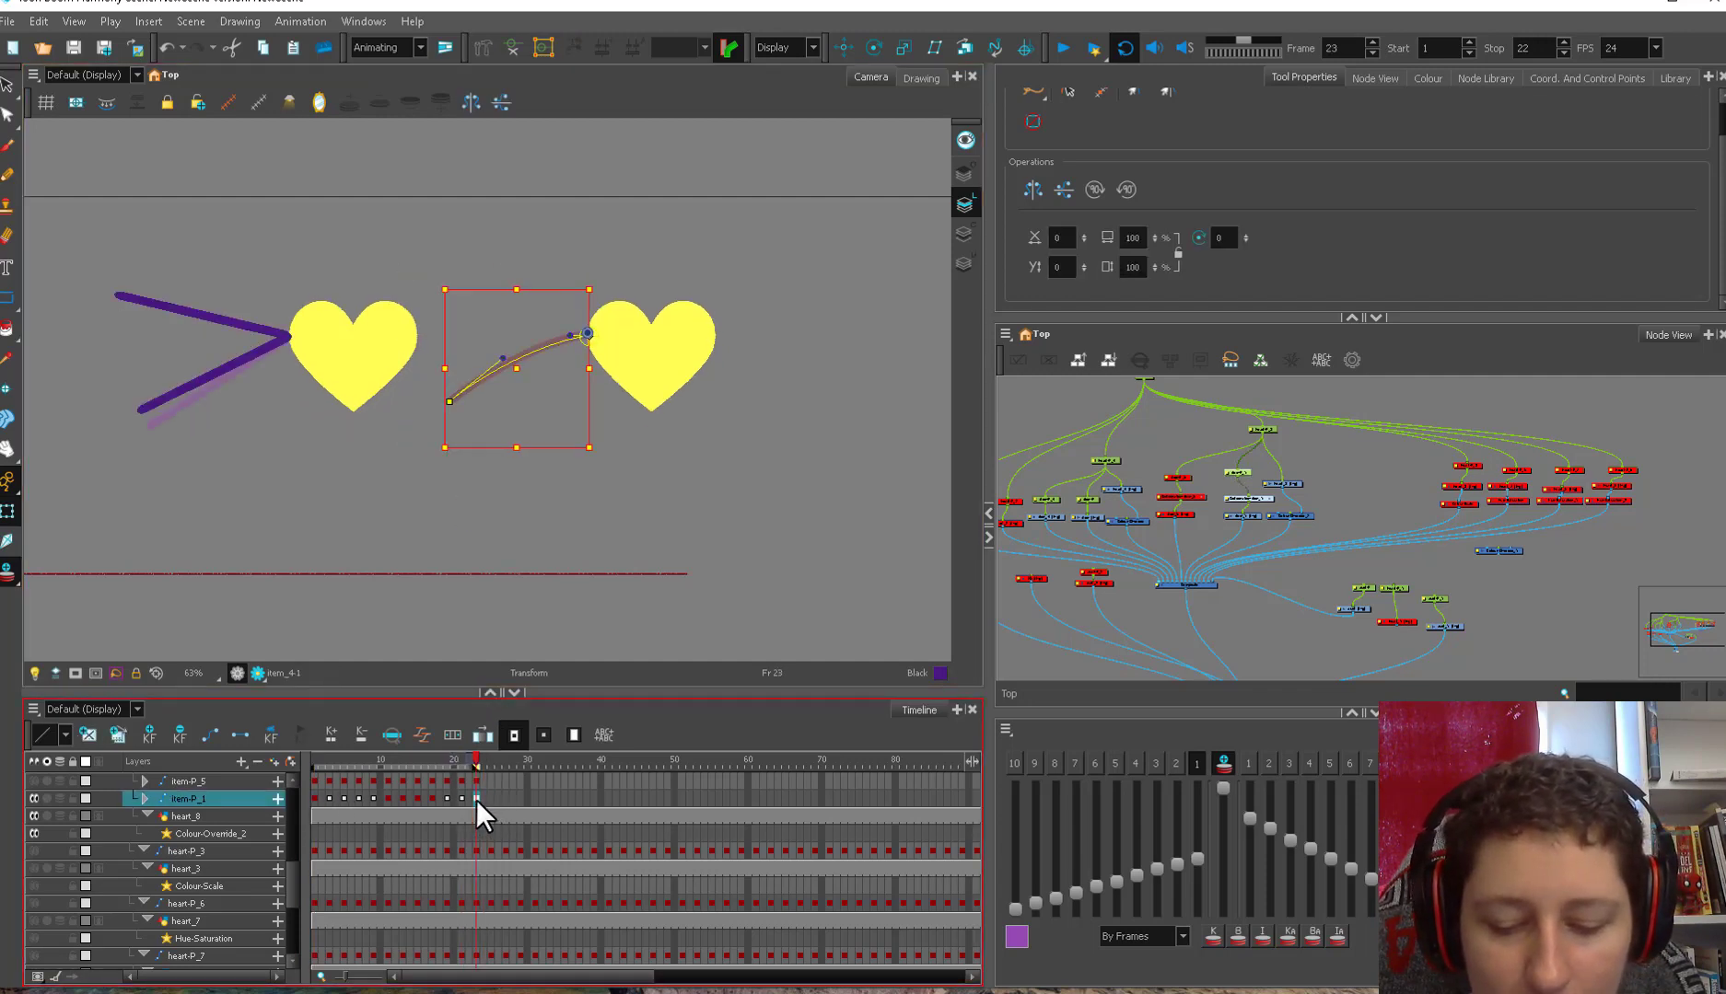
pyautogui.click(418, 797)
# - Examine how the line moves through the final frames into the copied pose at frame 23
pyautogui.press('.')
pyautogui.press('.')
pyautogui.press('.')
pyautogui.press('.')
pyautogui.press('.')
pyautogui.press('.')
pyautogui.press('.')
pyautogui.press('.')
pyautogui.press('.')
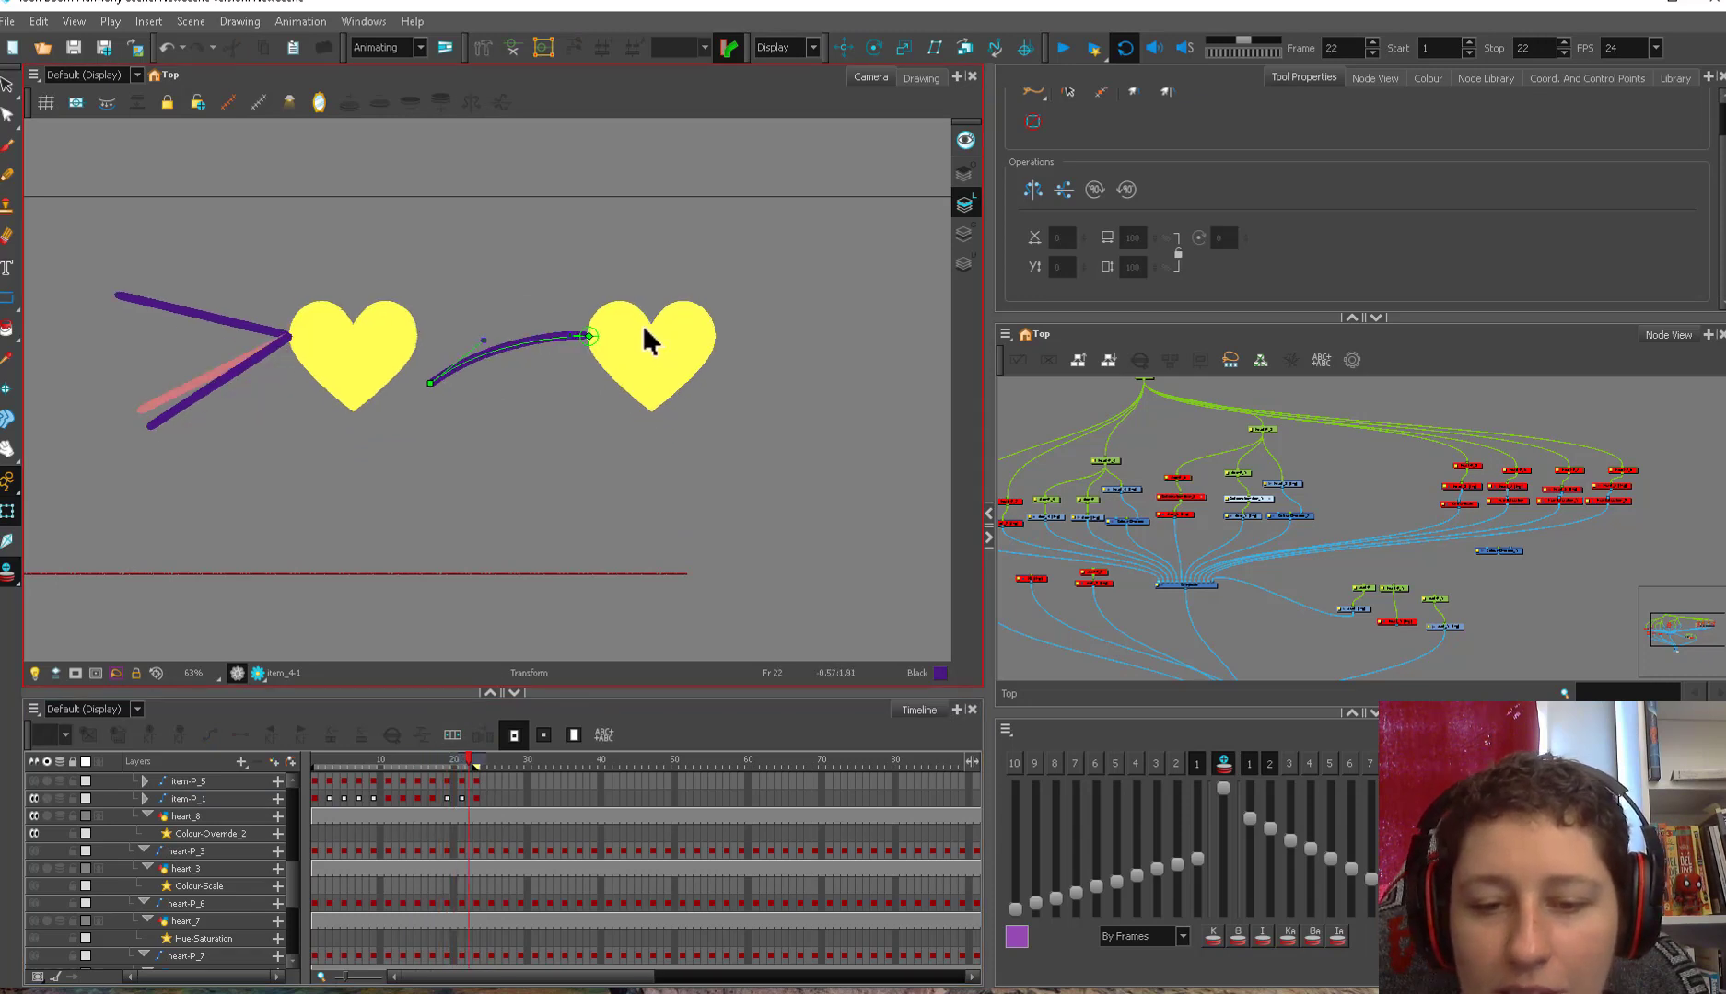
pyautogui.press(',')
pyautogui.press(',')
pyautogui.press(',')
pyautogui.press(',')
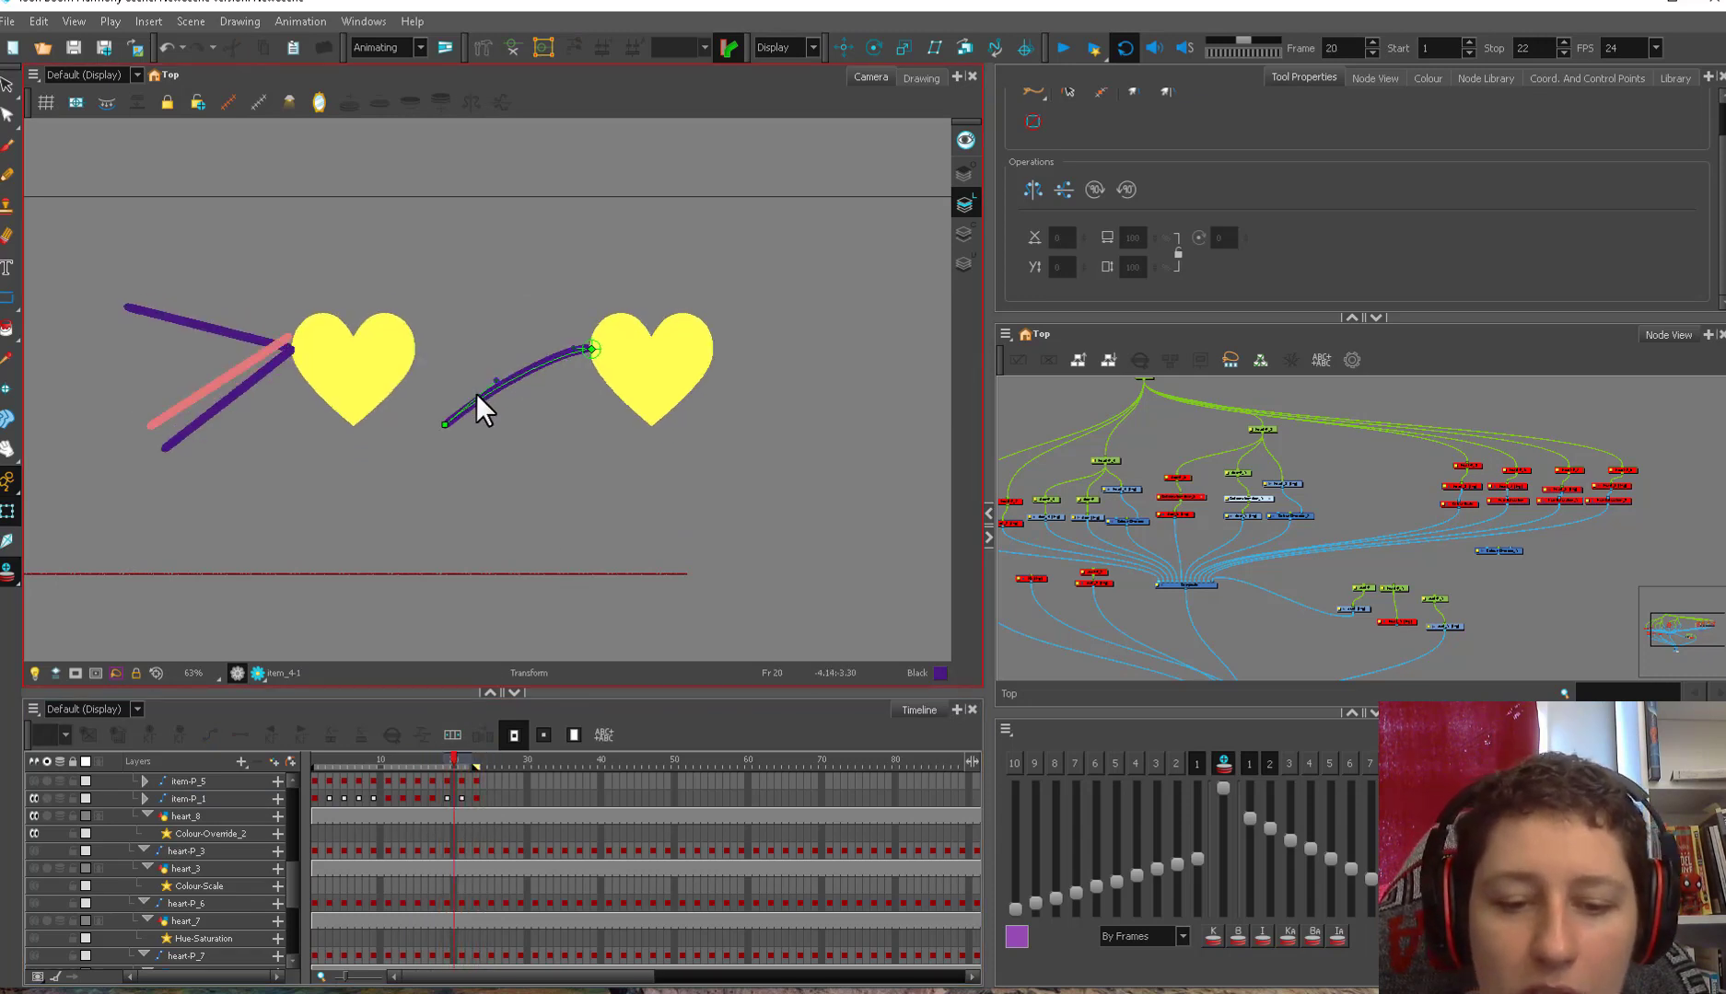
pyautogui.click(454, 761)
pyautogui.press('.')
pyautogui.press('.')
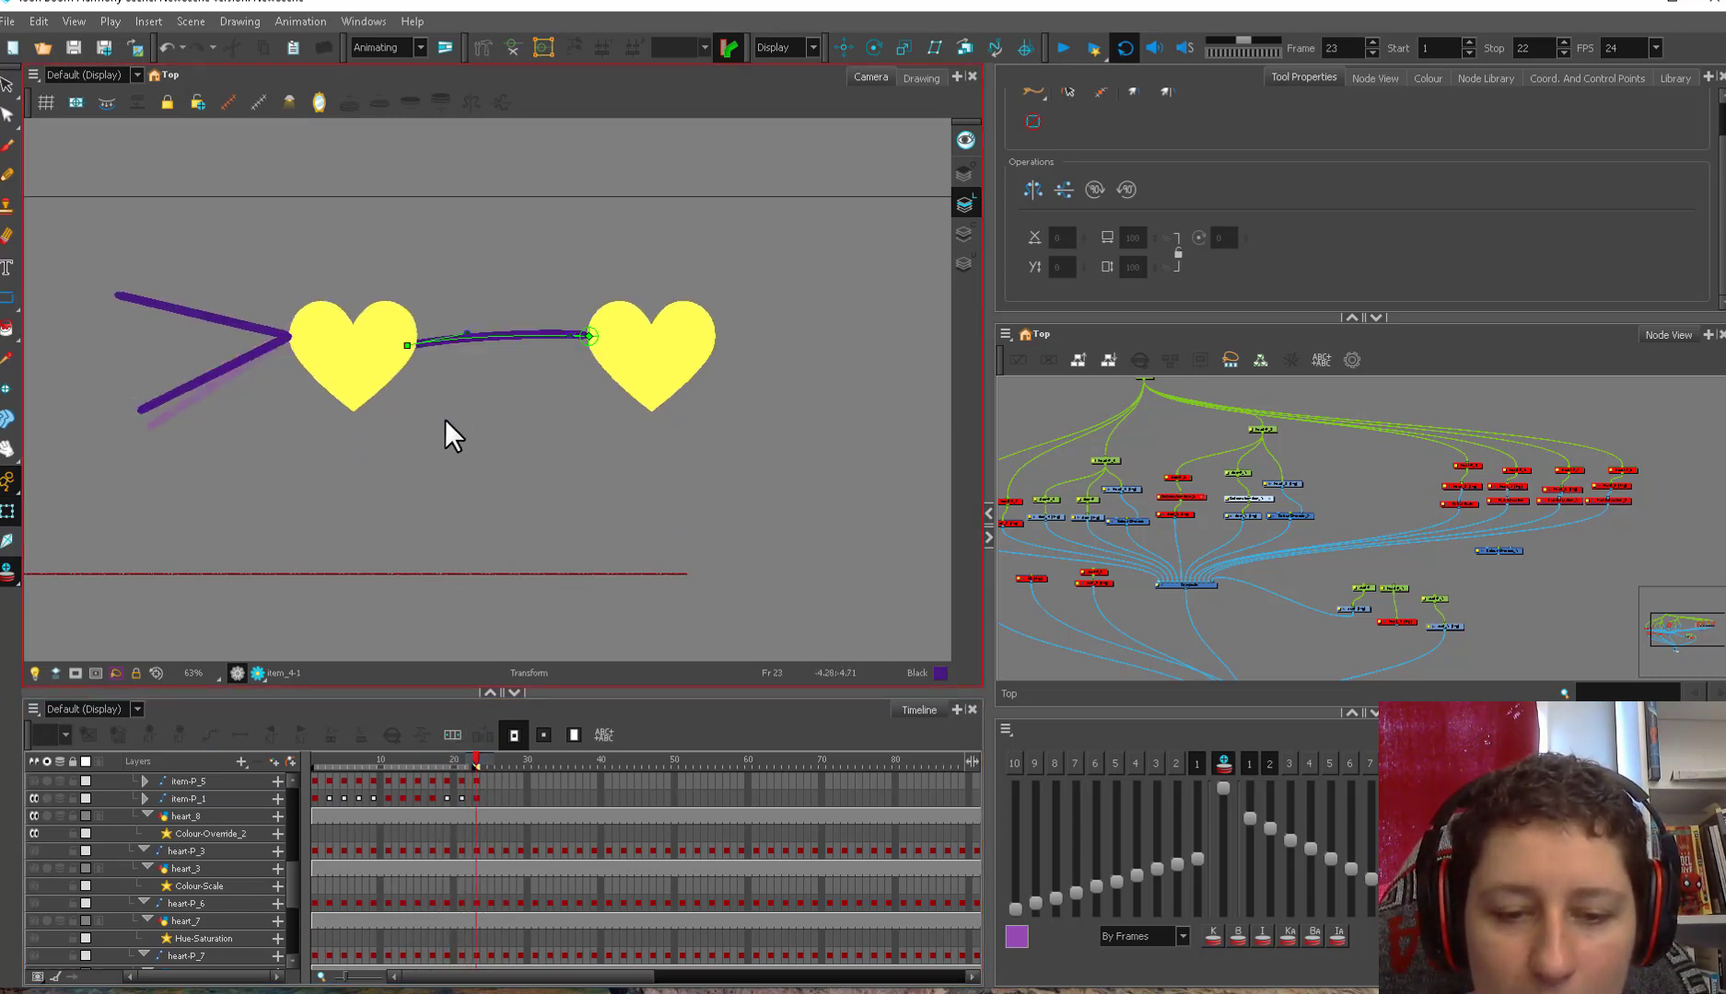
# - Raise the line's outer deformer point at frames 19 and 21 to ease it into the loop pose
pyautogui.click(447, 761)
pyautogui.click(495, 385)
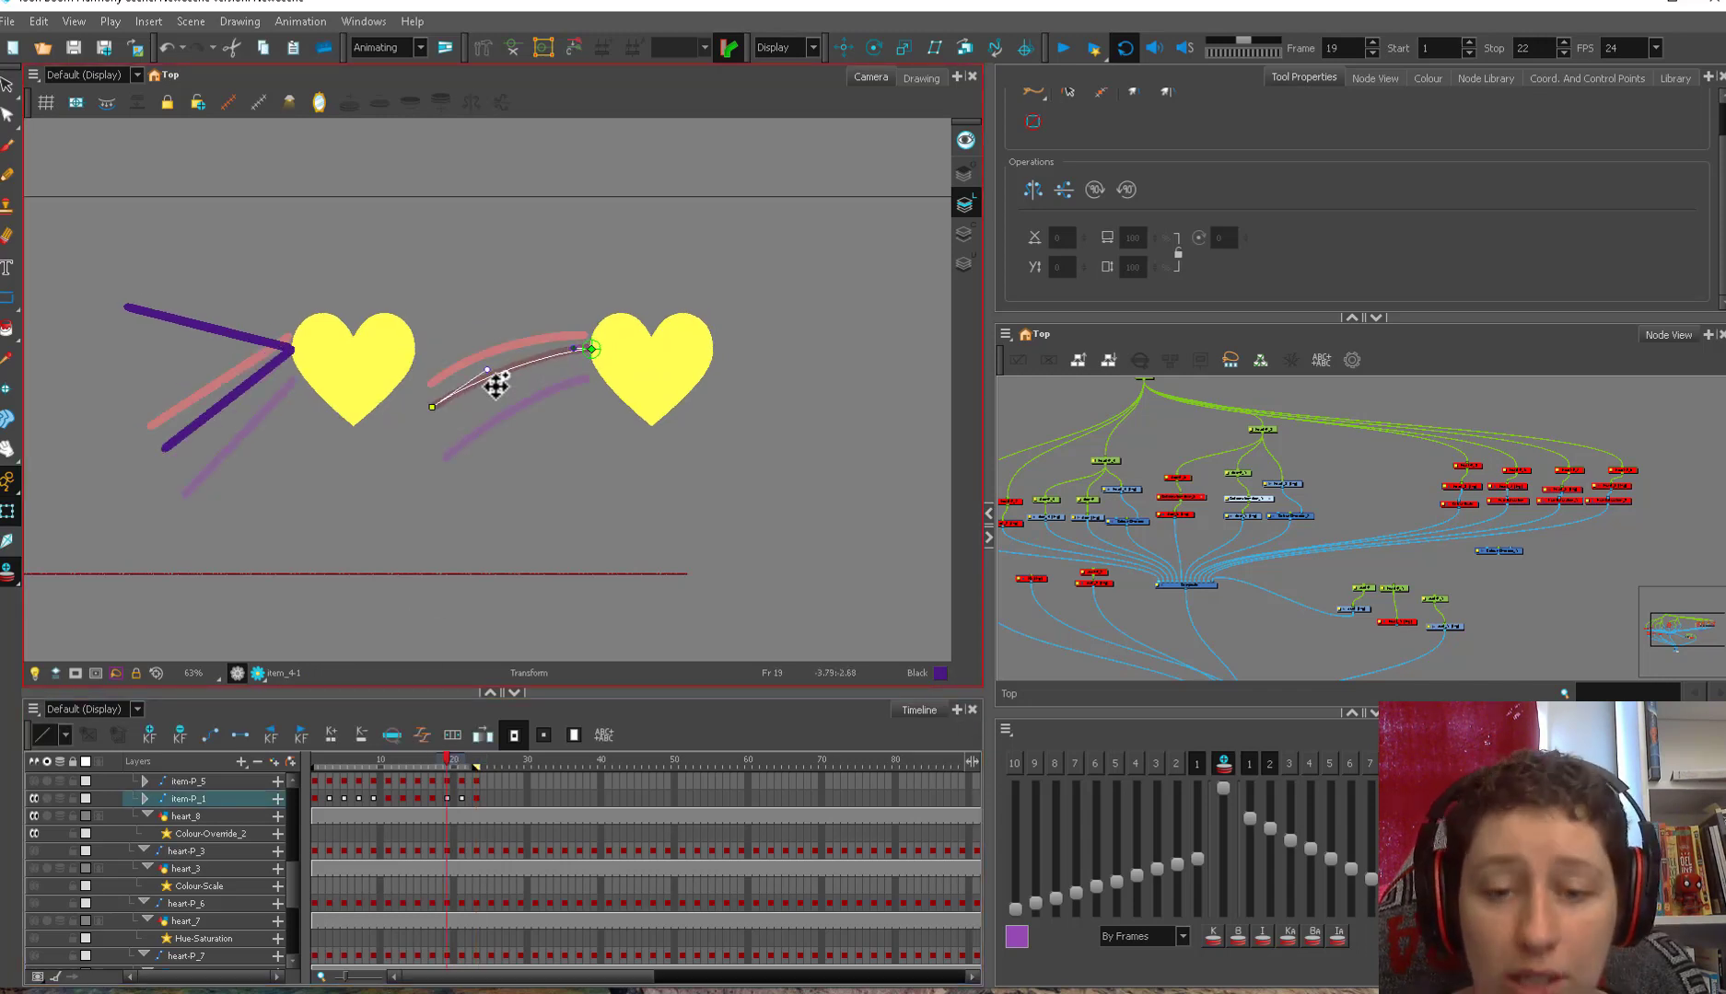
pyautogui.press('.')
pyautogui.press('.')
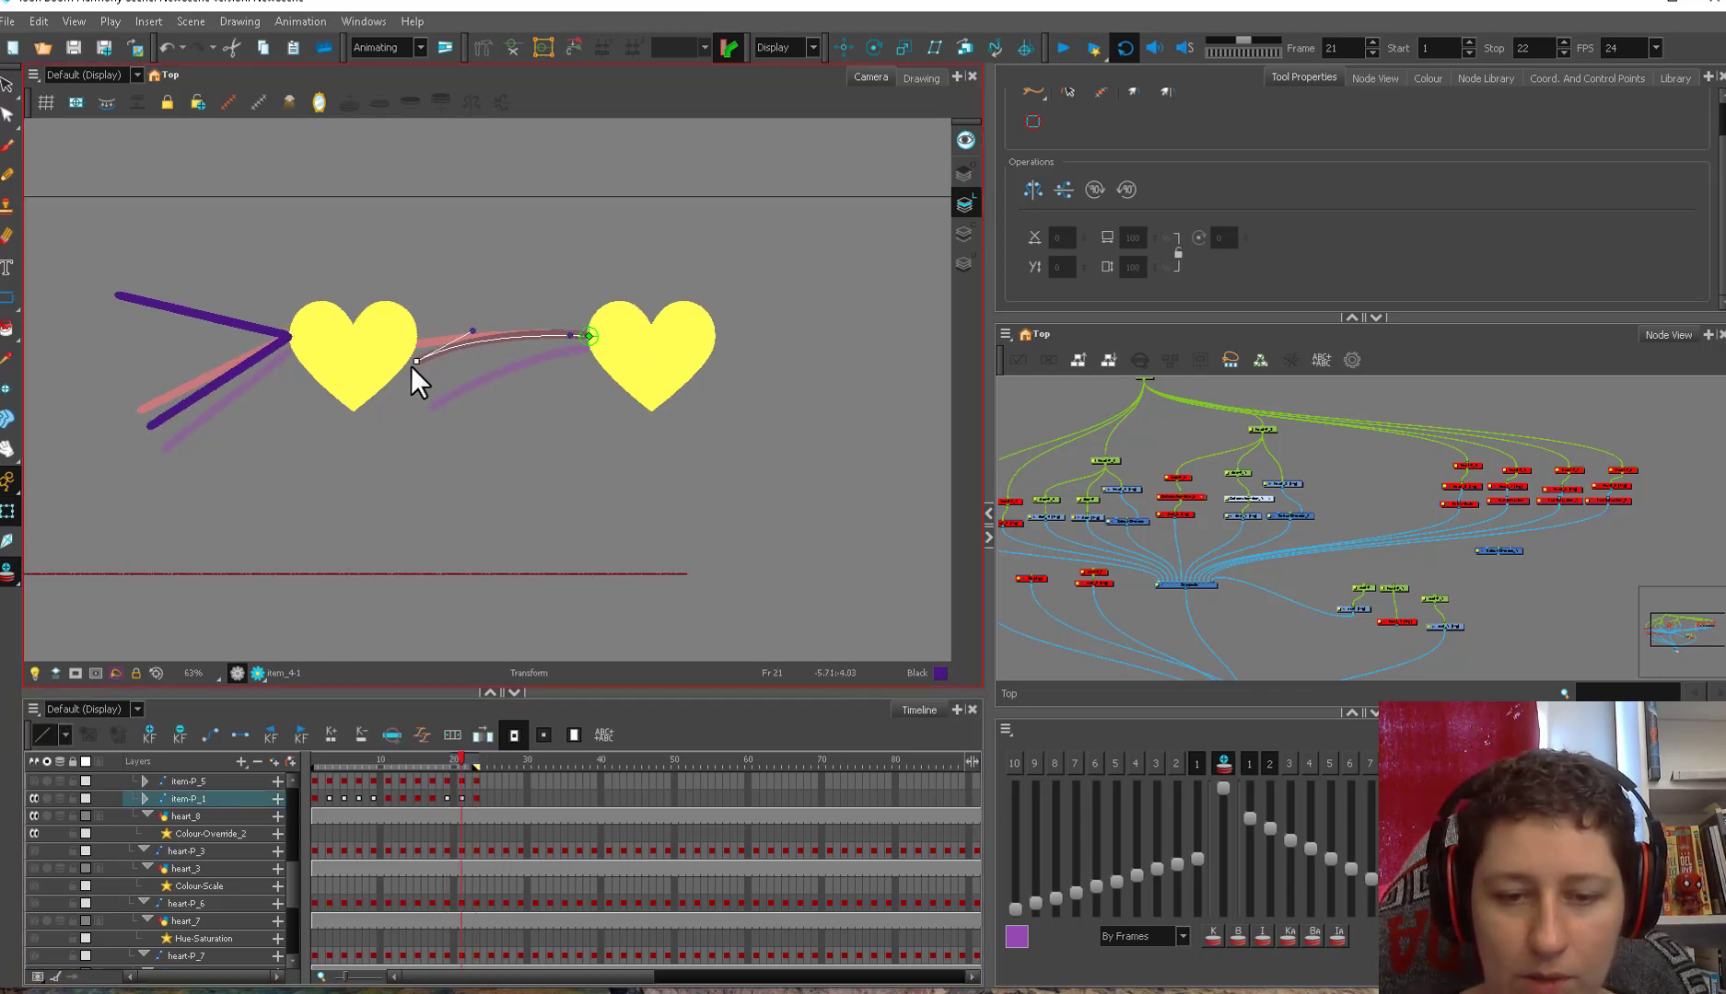
# - Step through the loop's start and play back the animation to check the upper line's curved motion
pyautogui.press('.')
pyautogui.press('.')
pyautogui.press('.')
pyautogui.press('.')
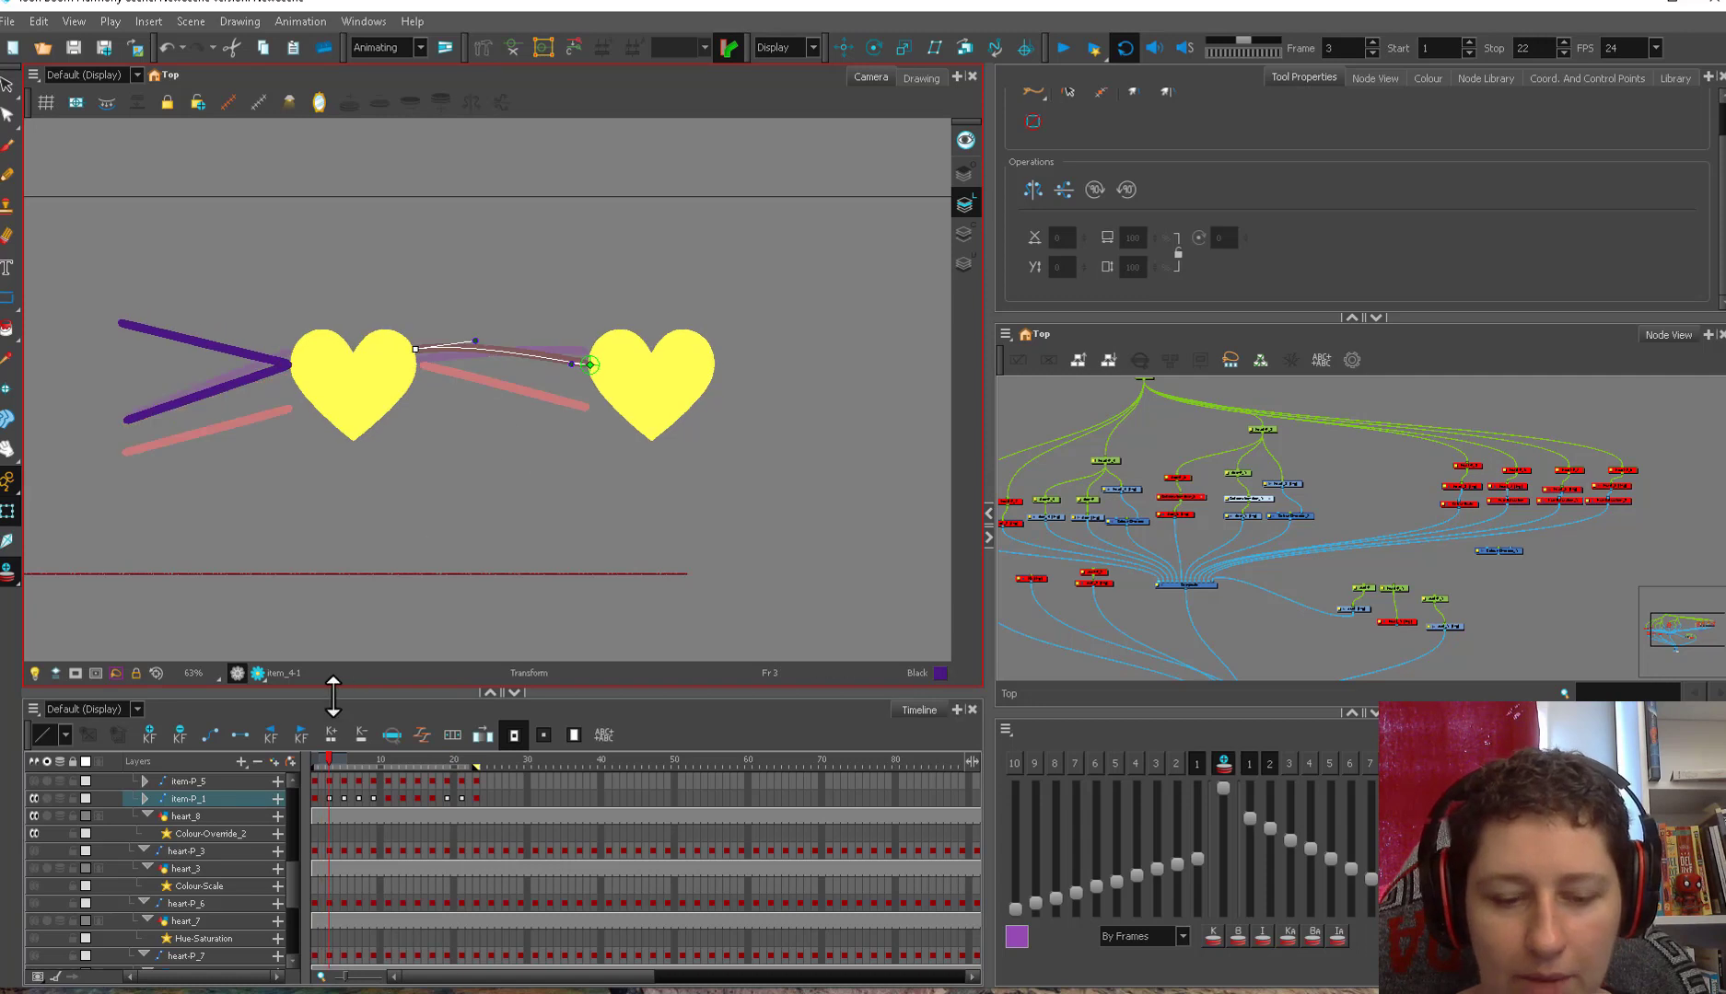
pyautogui.moveTo(336, 763); pyautogui.dragTo(397, 776)
pyautogui.click(1059, 53)
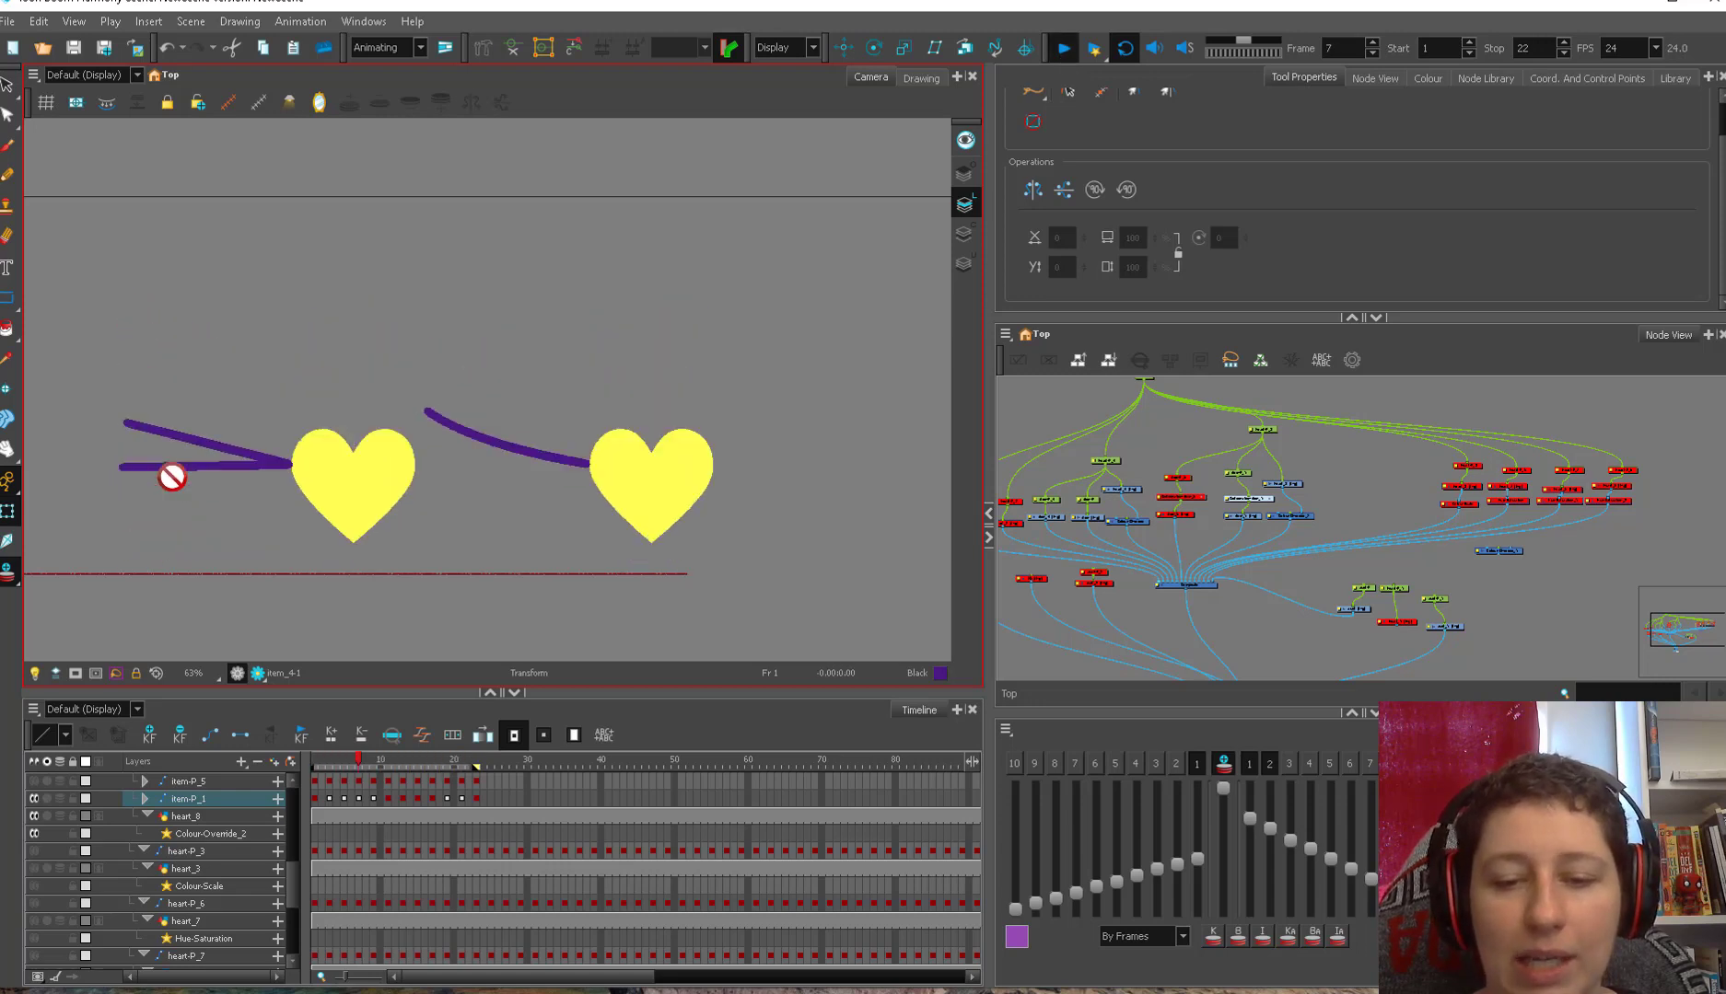
pyautogui.click(1064, 51)
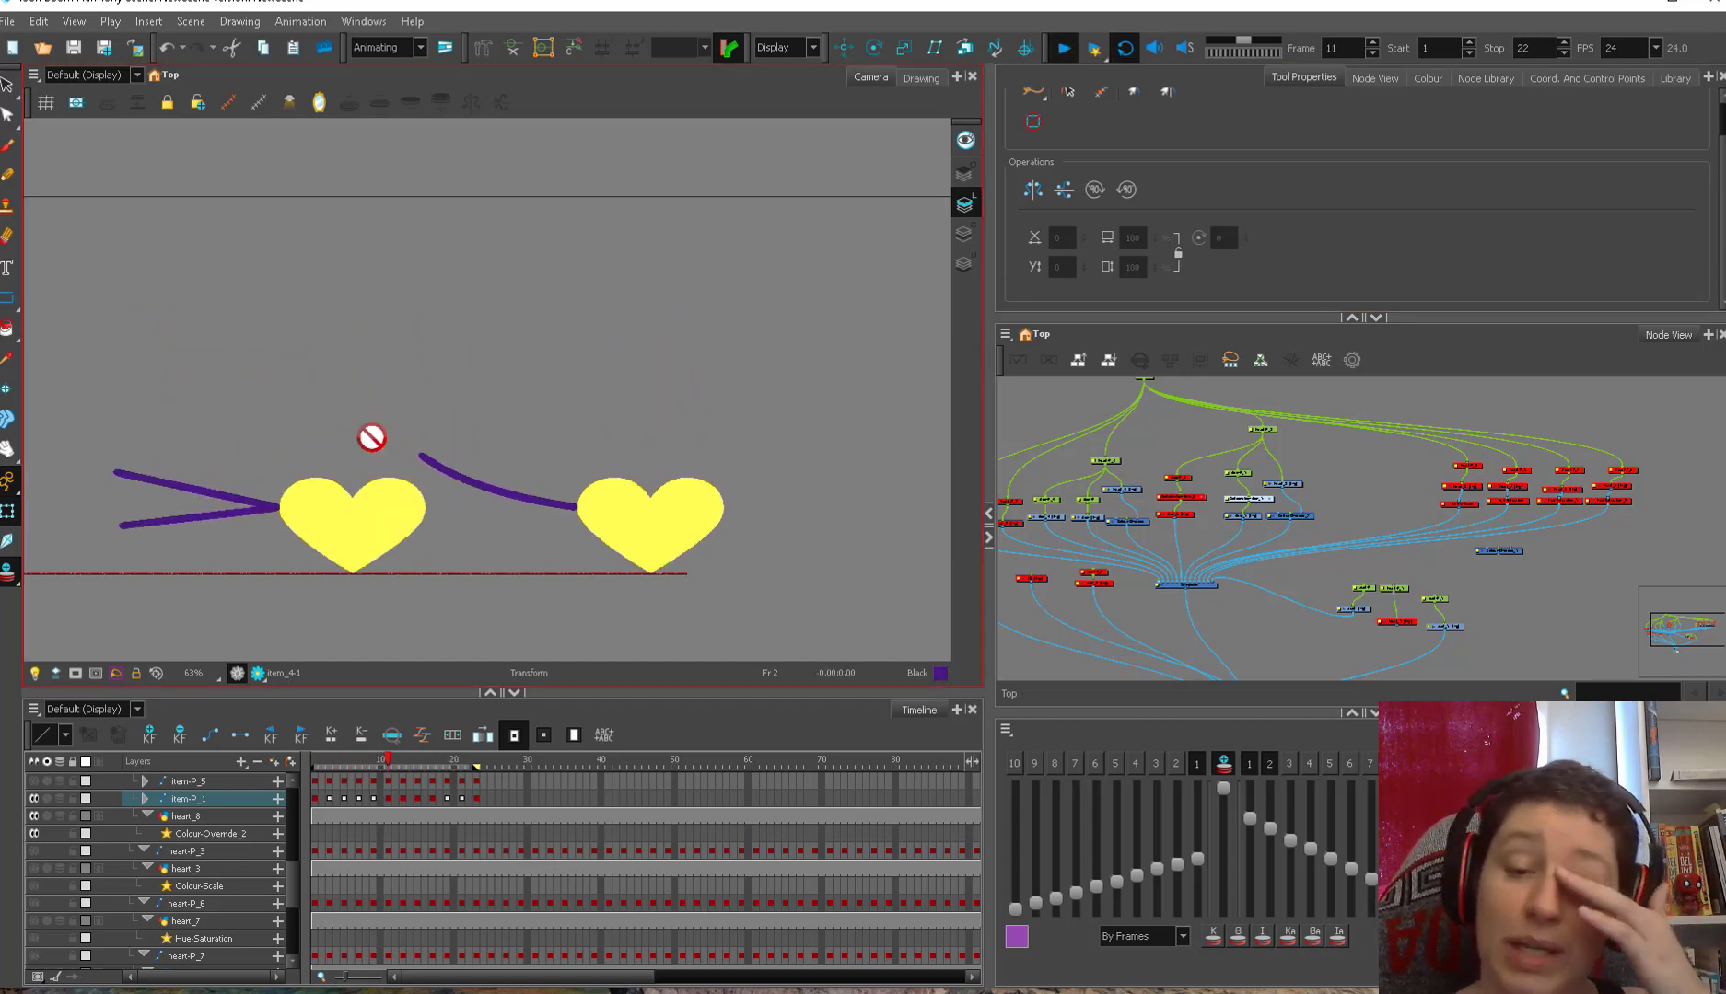
pyautogui.click(1062, 51)
# - Duplicate the animated upper line's deformation and drawing nodes using Paste Special with Create New Columns enabled
pyautogui.scroll(3, 1224, 497)
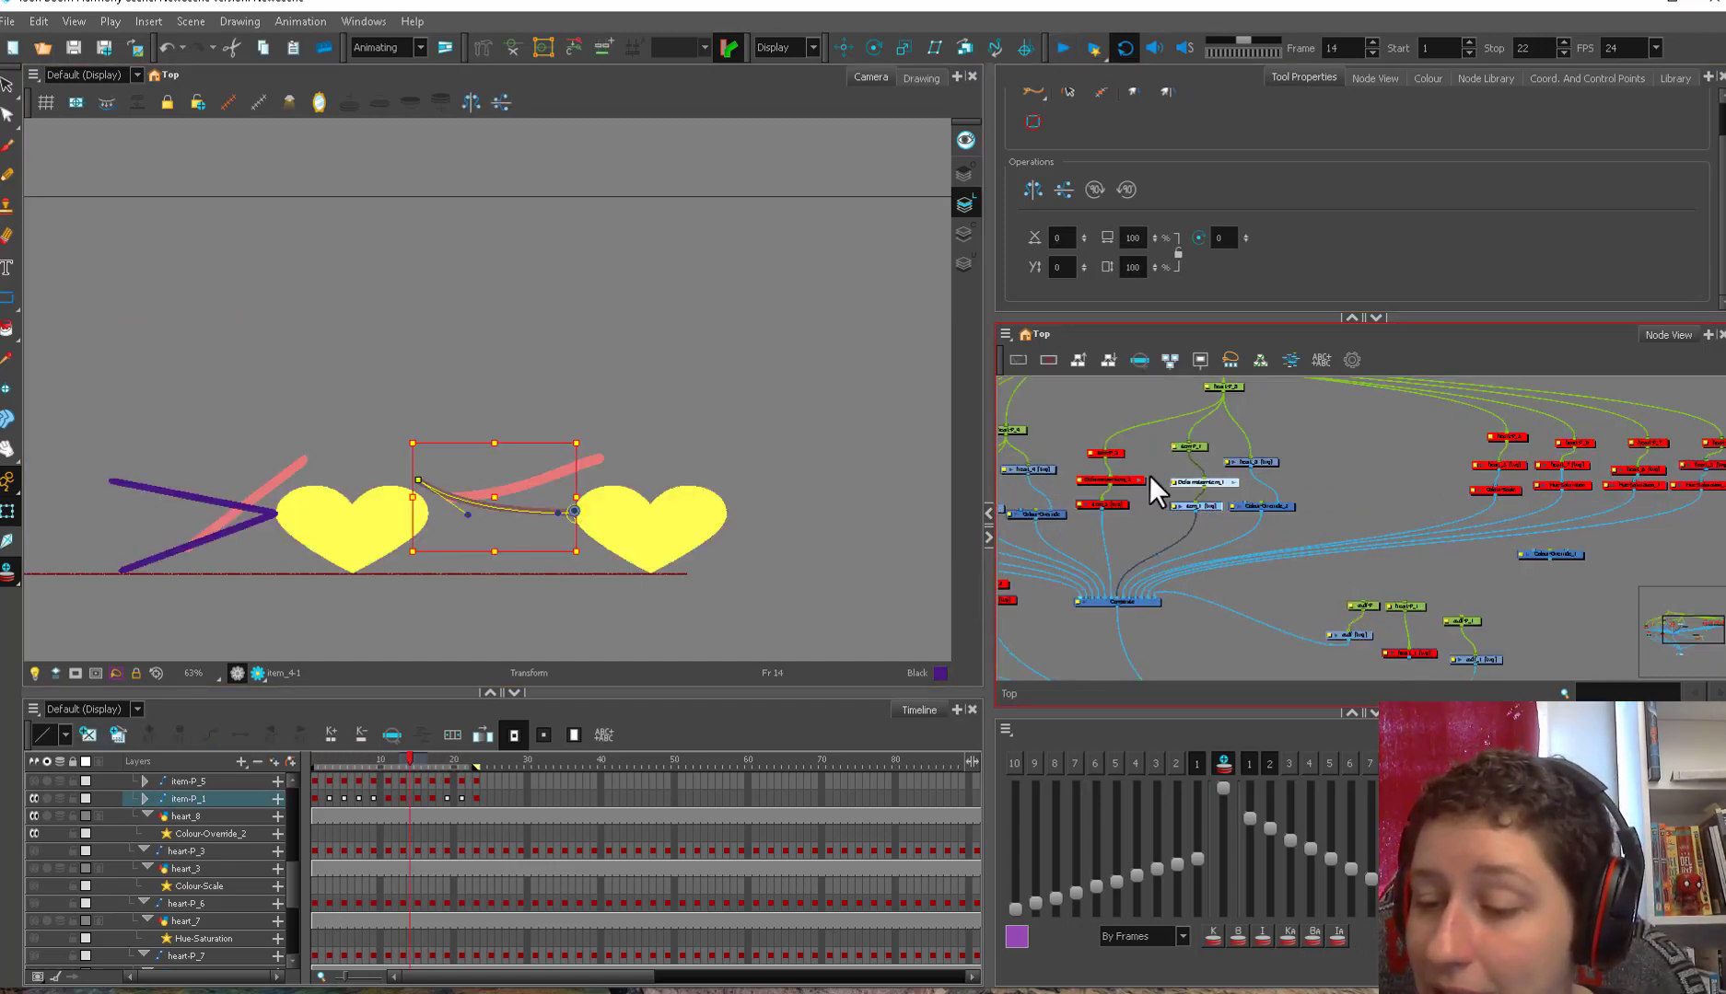
pyautogui.hotkey('ctrl', 'b')
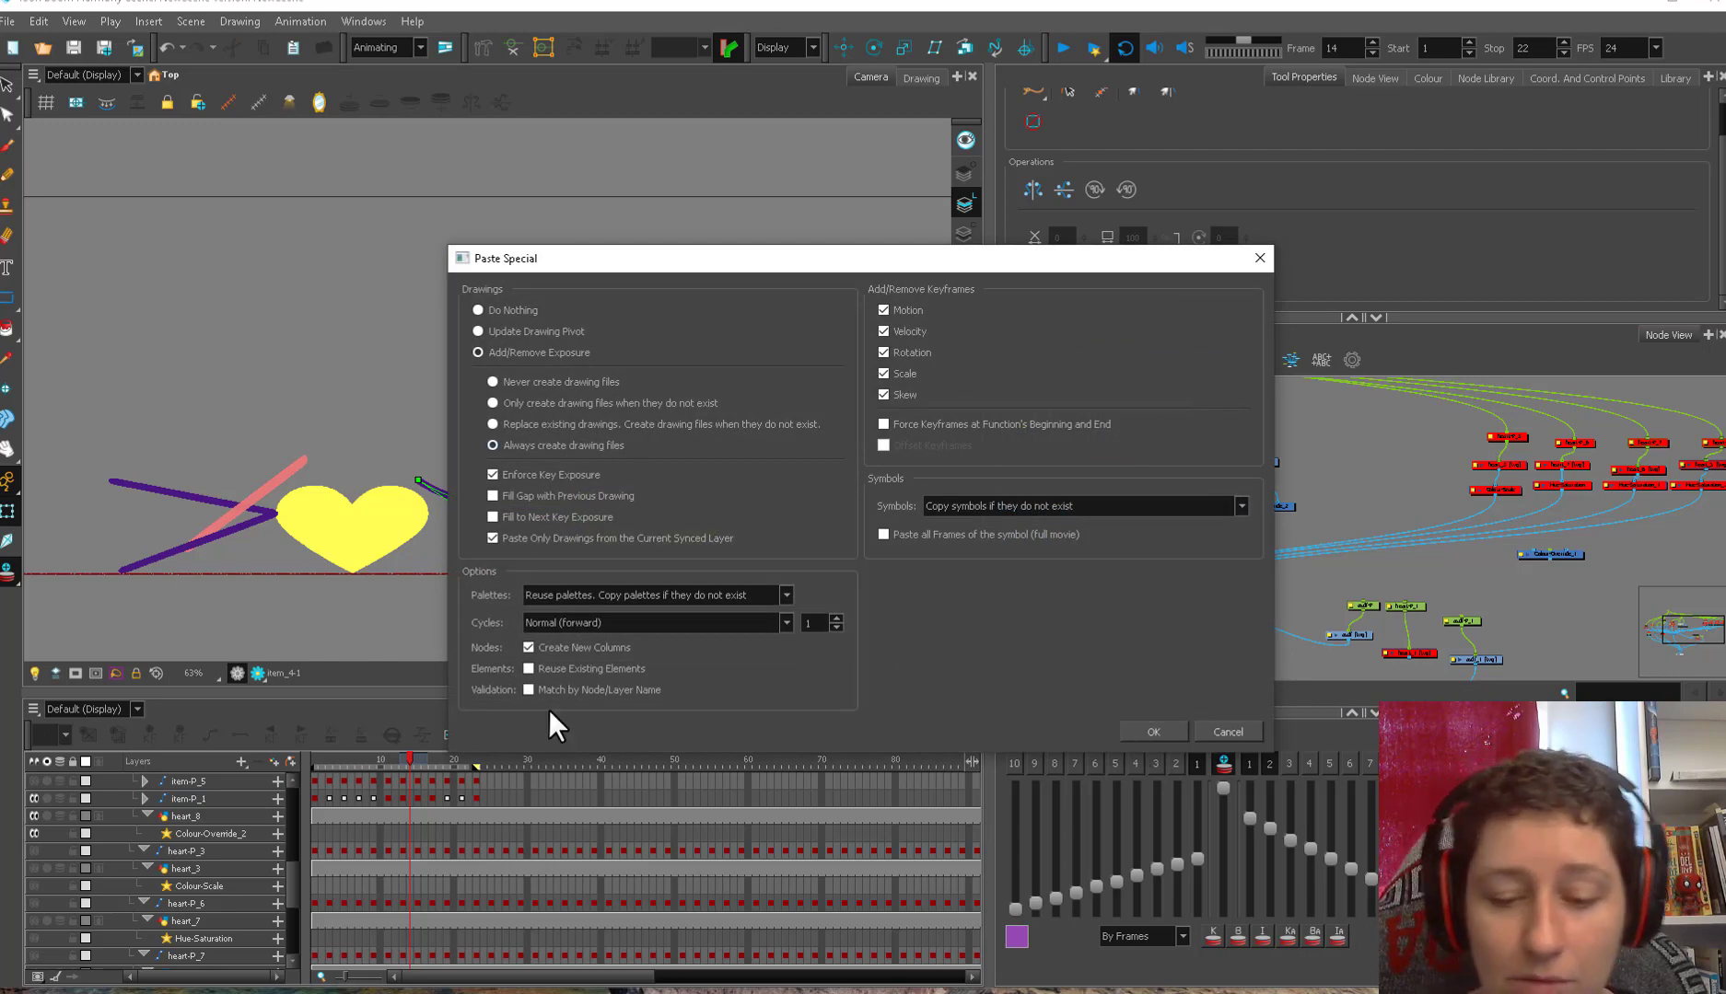
pyautogui.click(1156, 732)
# - Attach the pasted line nodes to the lower line's peg, delete its original deformation and drawing nodes, and enable the peg
pyautogui.click(1202, 482)
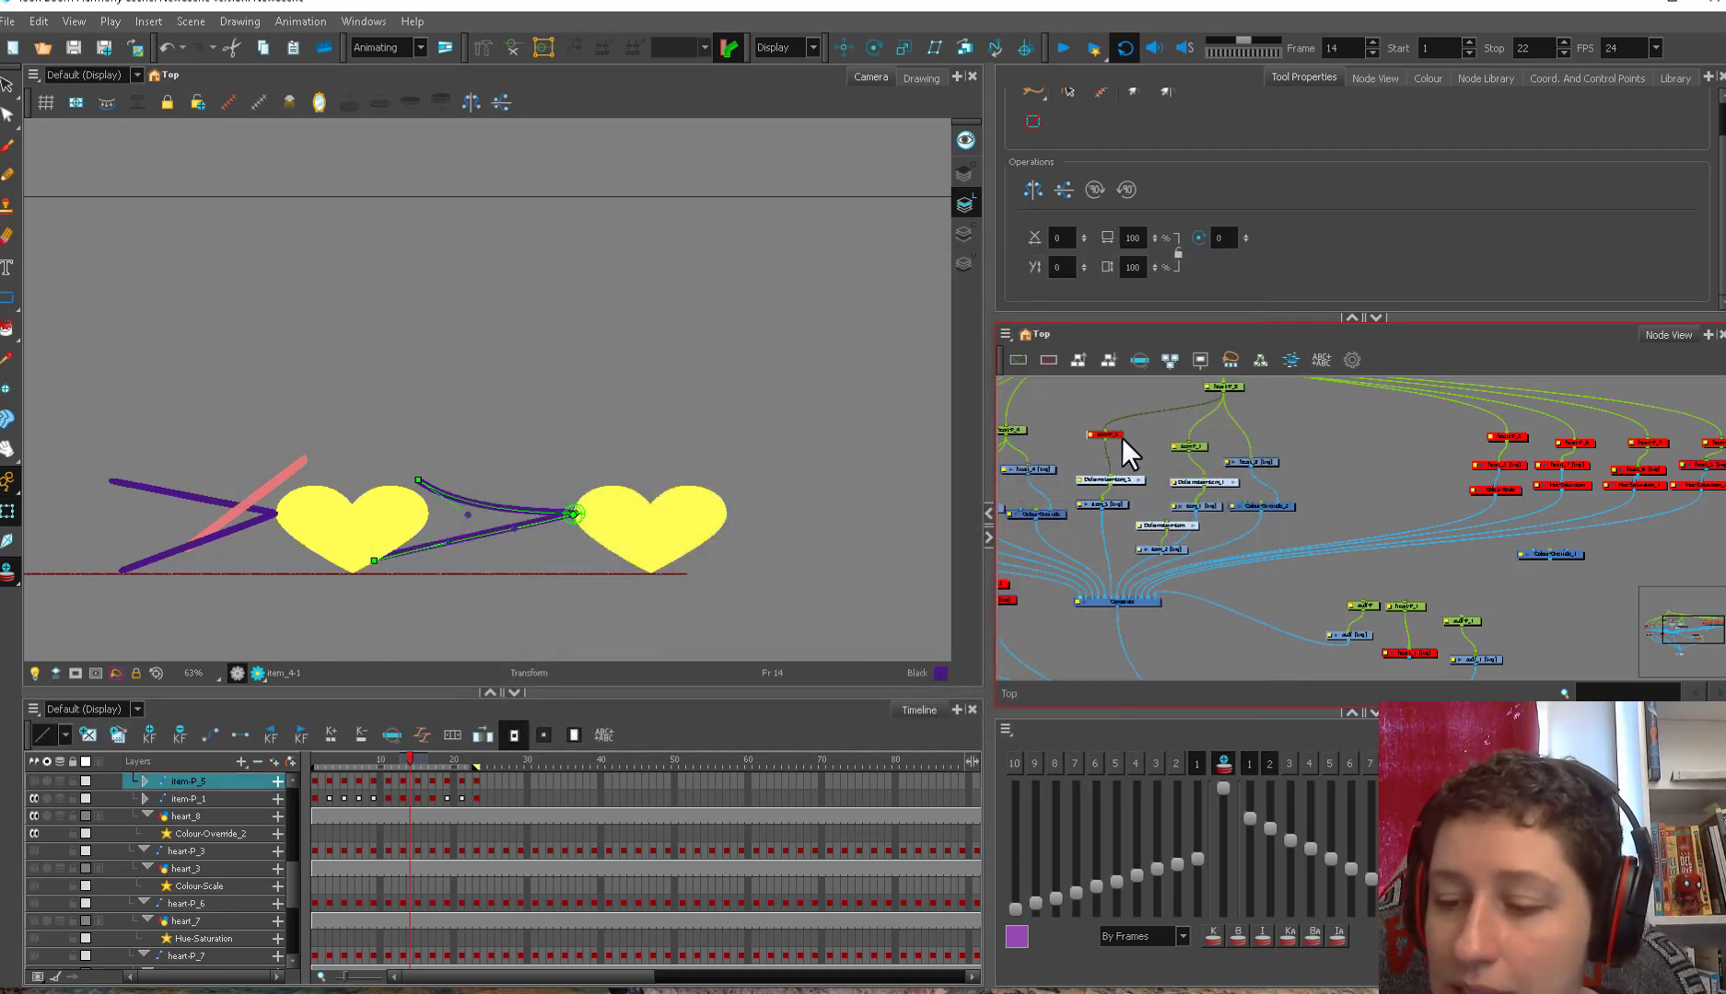
pyautogui.click(1205, 505)
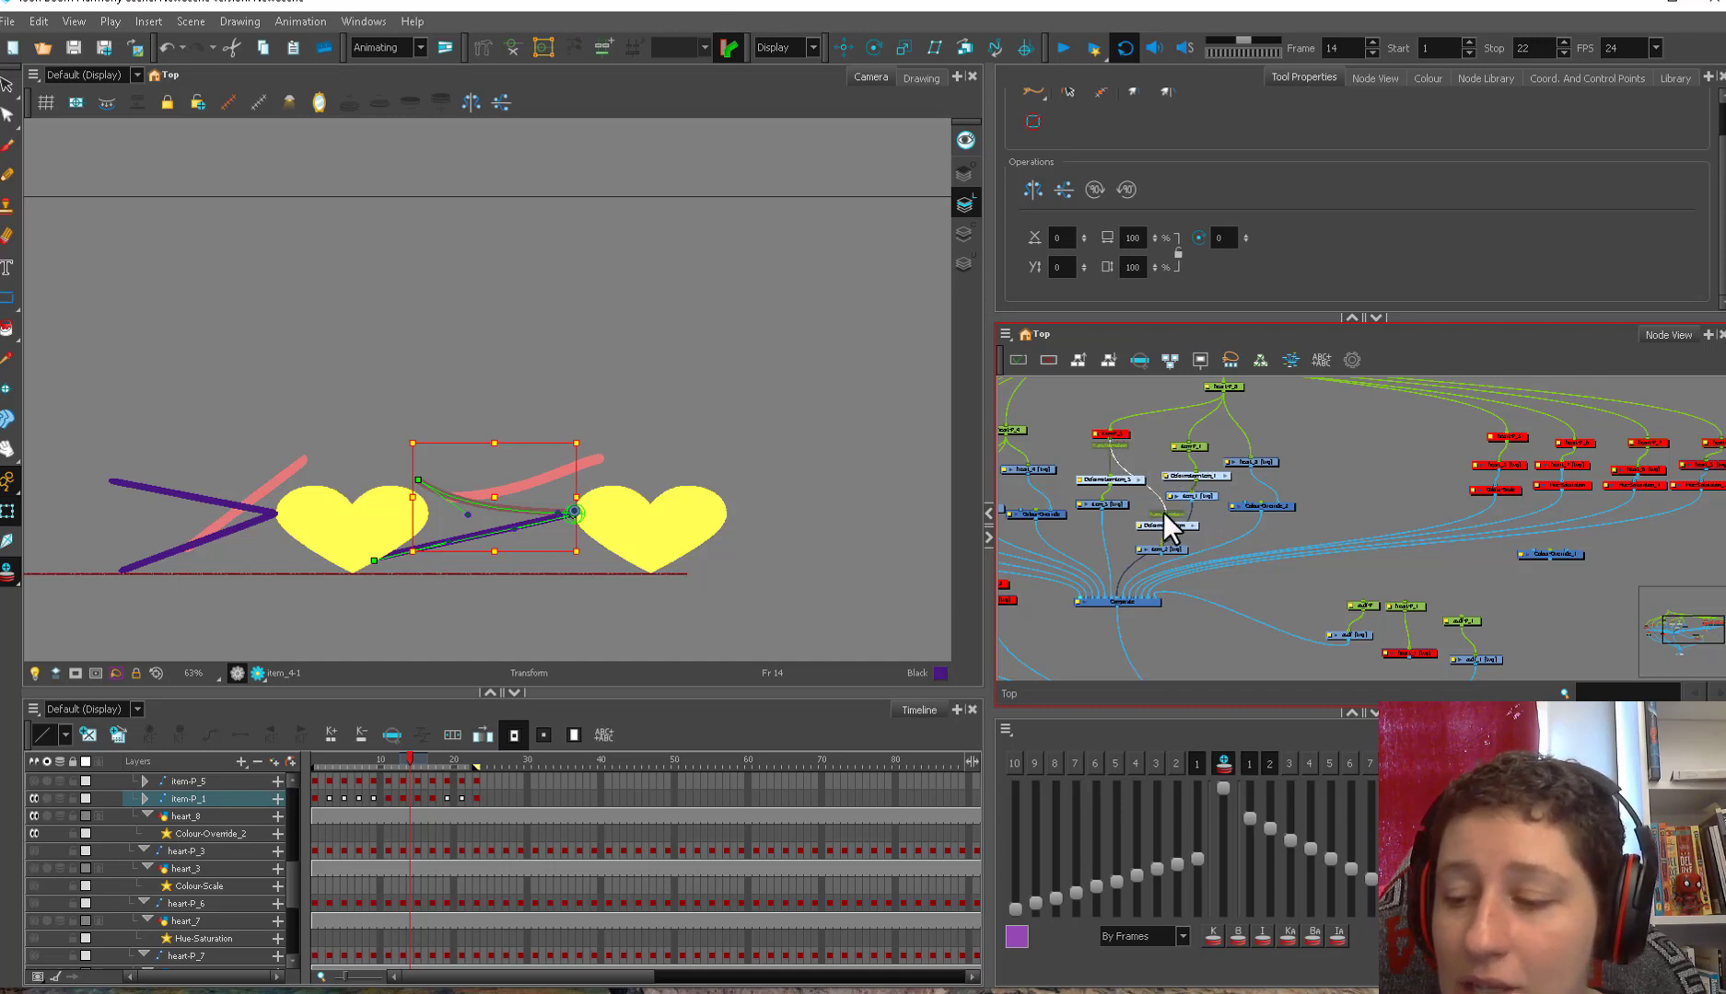
pyautogui.click(1130, 464)
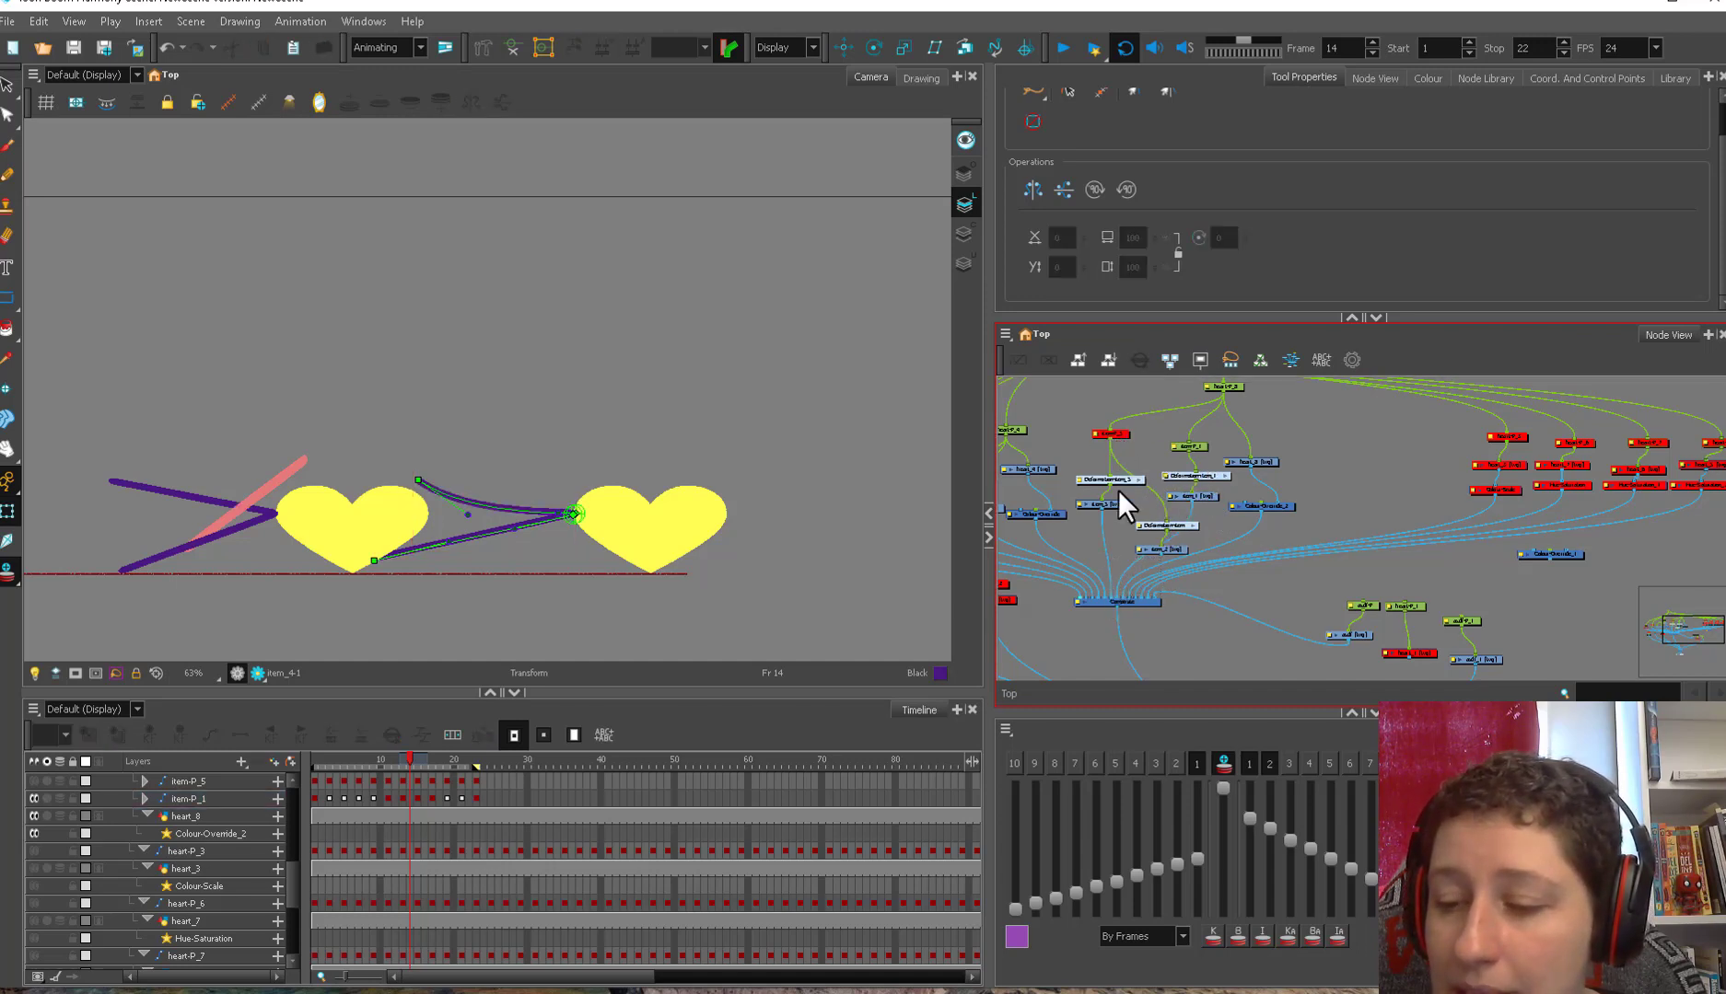
pyautogui.press('Delete')
pyautogui.moveTo(1133, 460); pyautogui.dragTo(1111, 598)
pyautogui.click(1117, 464)
pyautogui.press('a')
pyautogui.moveTo(1118, 435); pyautogui.dragTo(1121, 456)
pyautogui.click(1158, 482)
# - Play back the animation to check the motion of both curved lines on the duplicated heart
pyautogui.scroll(-1, 563, 520)
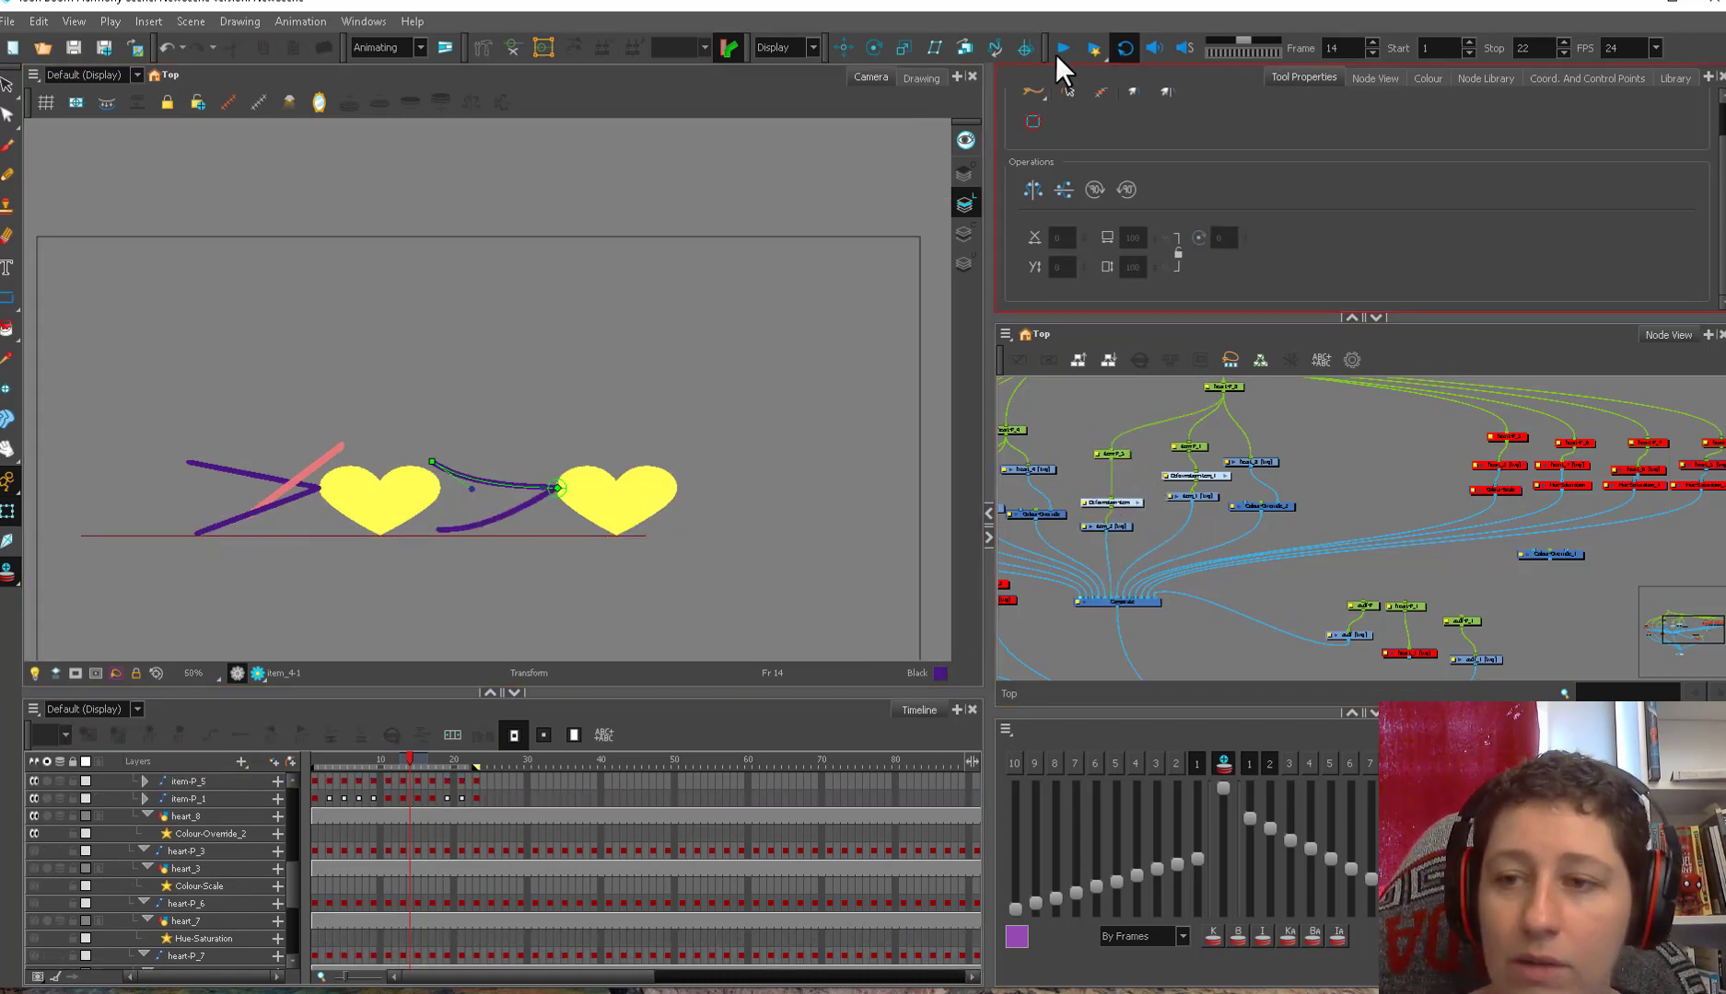
pyautogui.click(1059, 50)
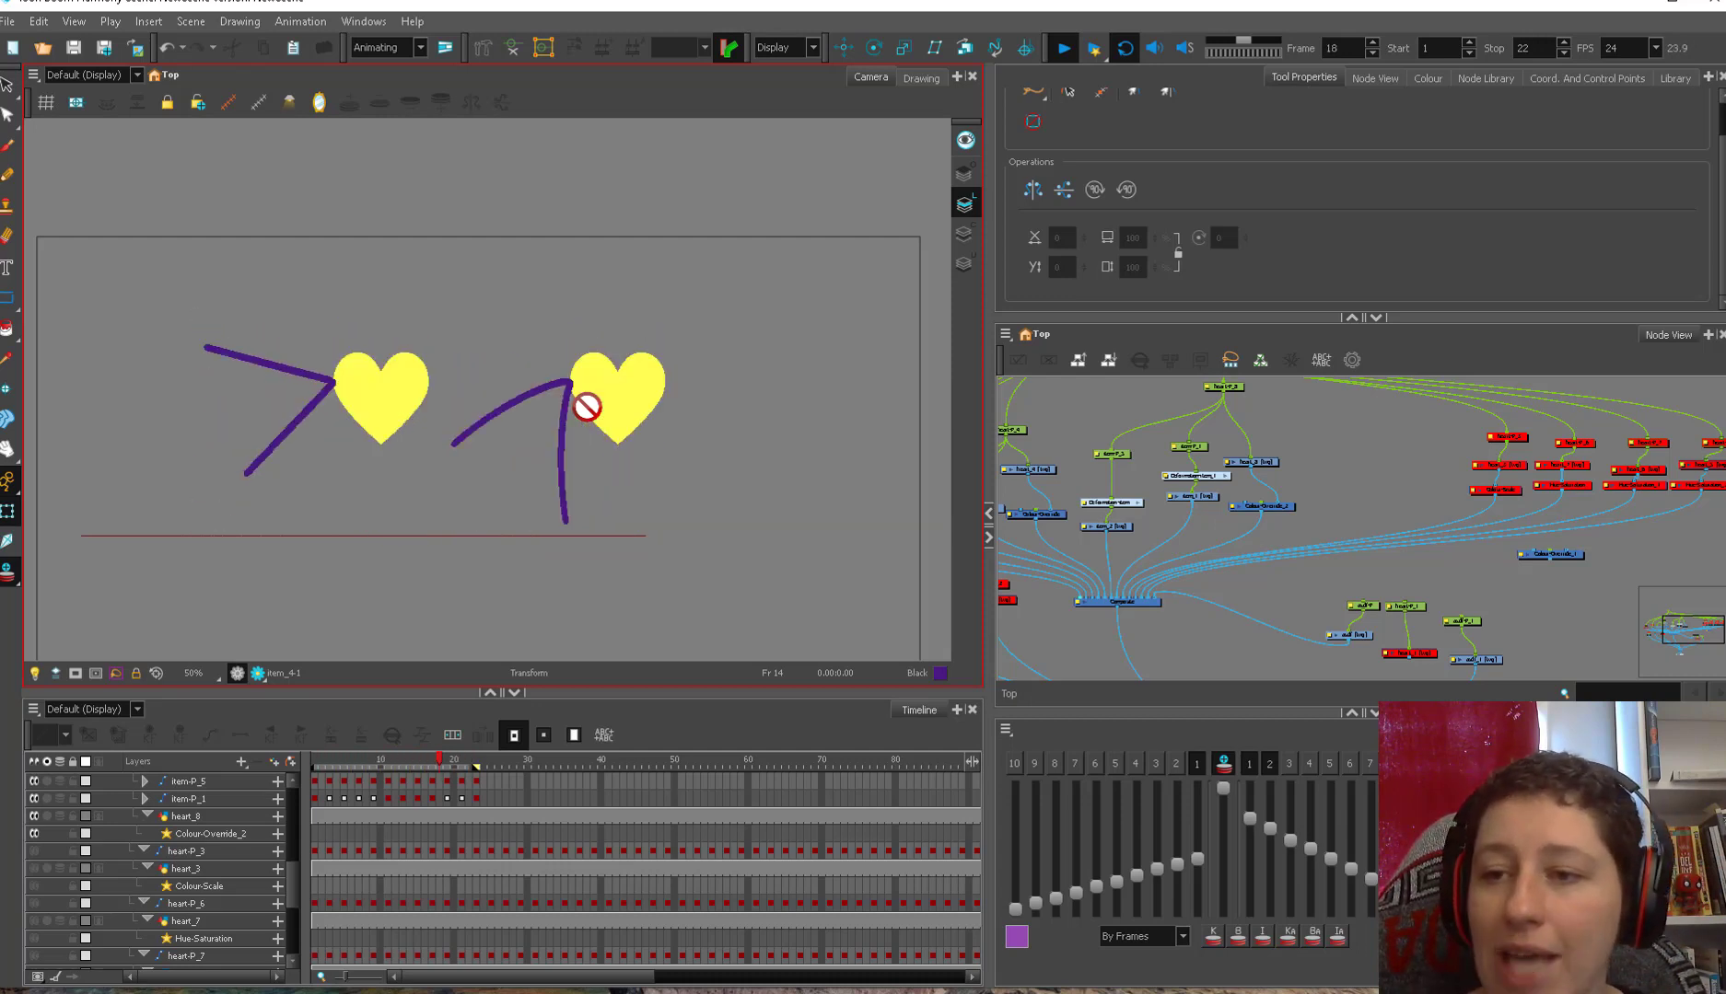
pyautogui.click(1068, 46)
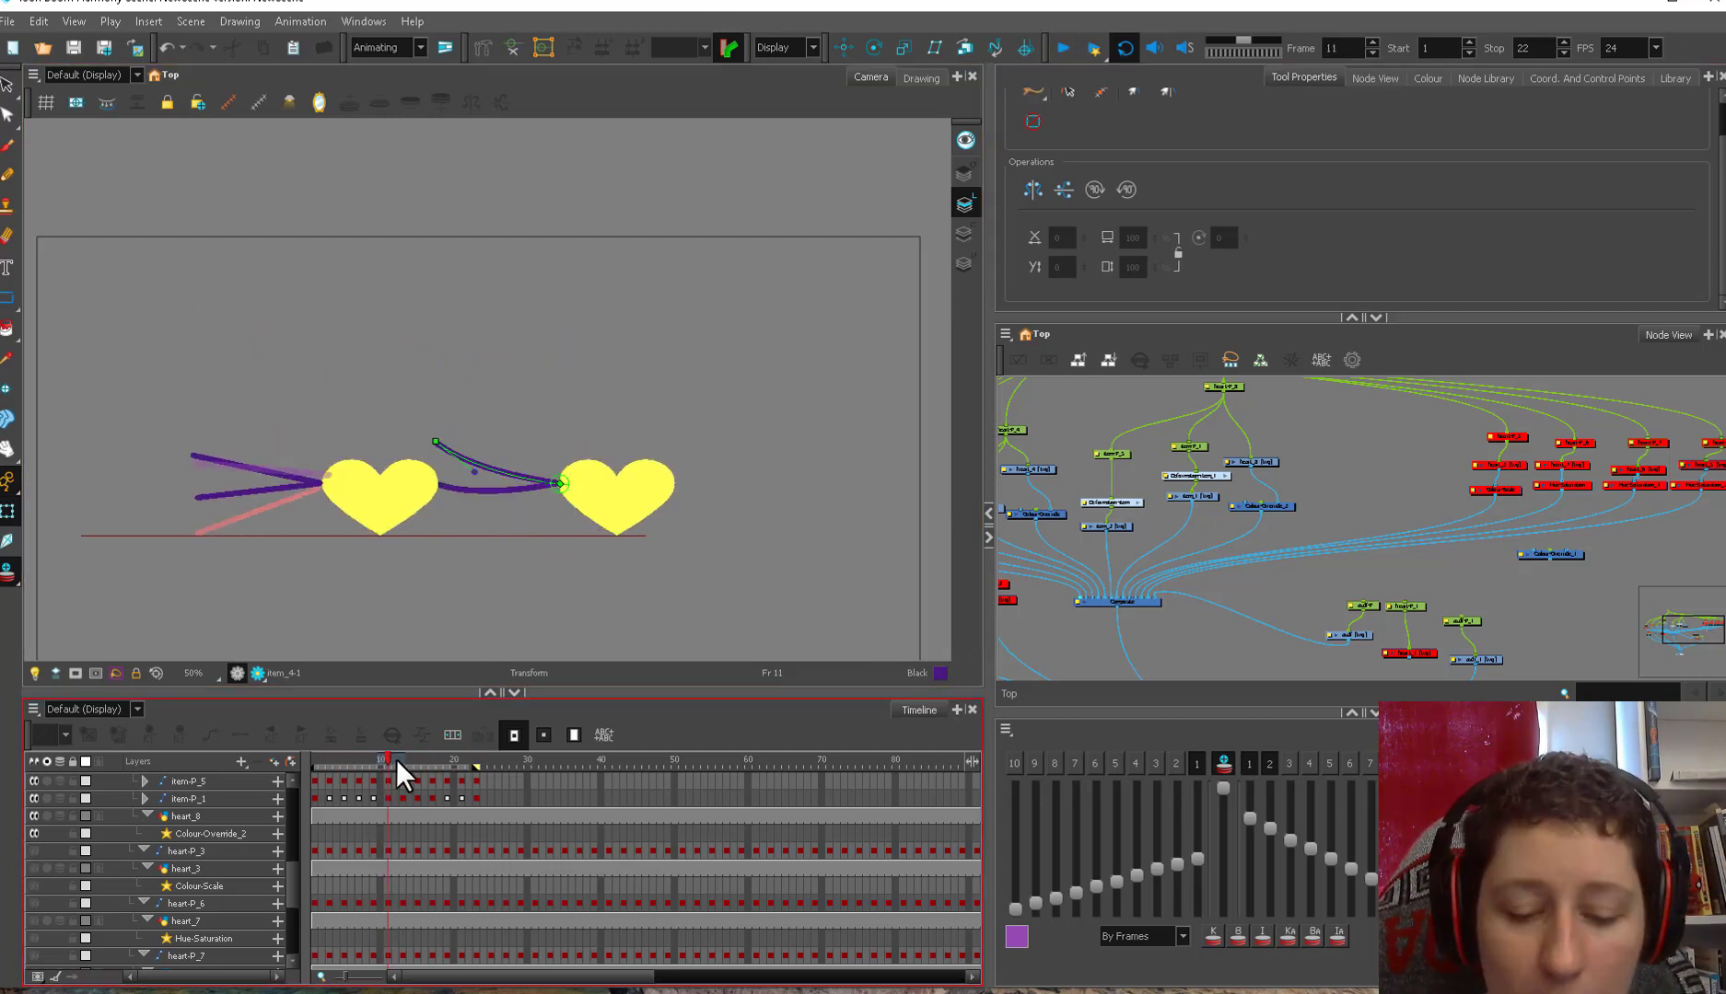
# - Select the duplicated heart's lower line, tidy its node placement, and show its deformer controls
pyautogui.moveTo(396, 759)
pyautogui.mouseDown()
pyautogui.moveTo(422, 763)
pyautogui.moveTo(402, 761)
pyautogui.mouseUp()
pyautogui.click(512, 513)
pyautogui.click(1270, 478)
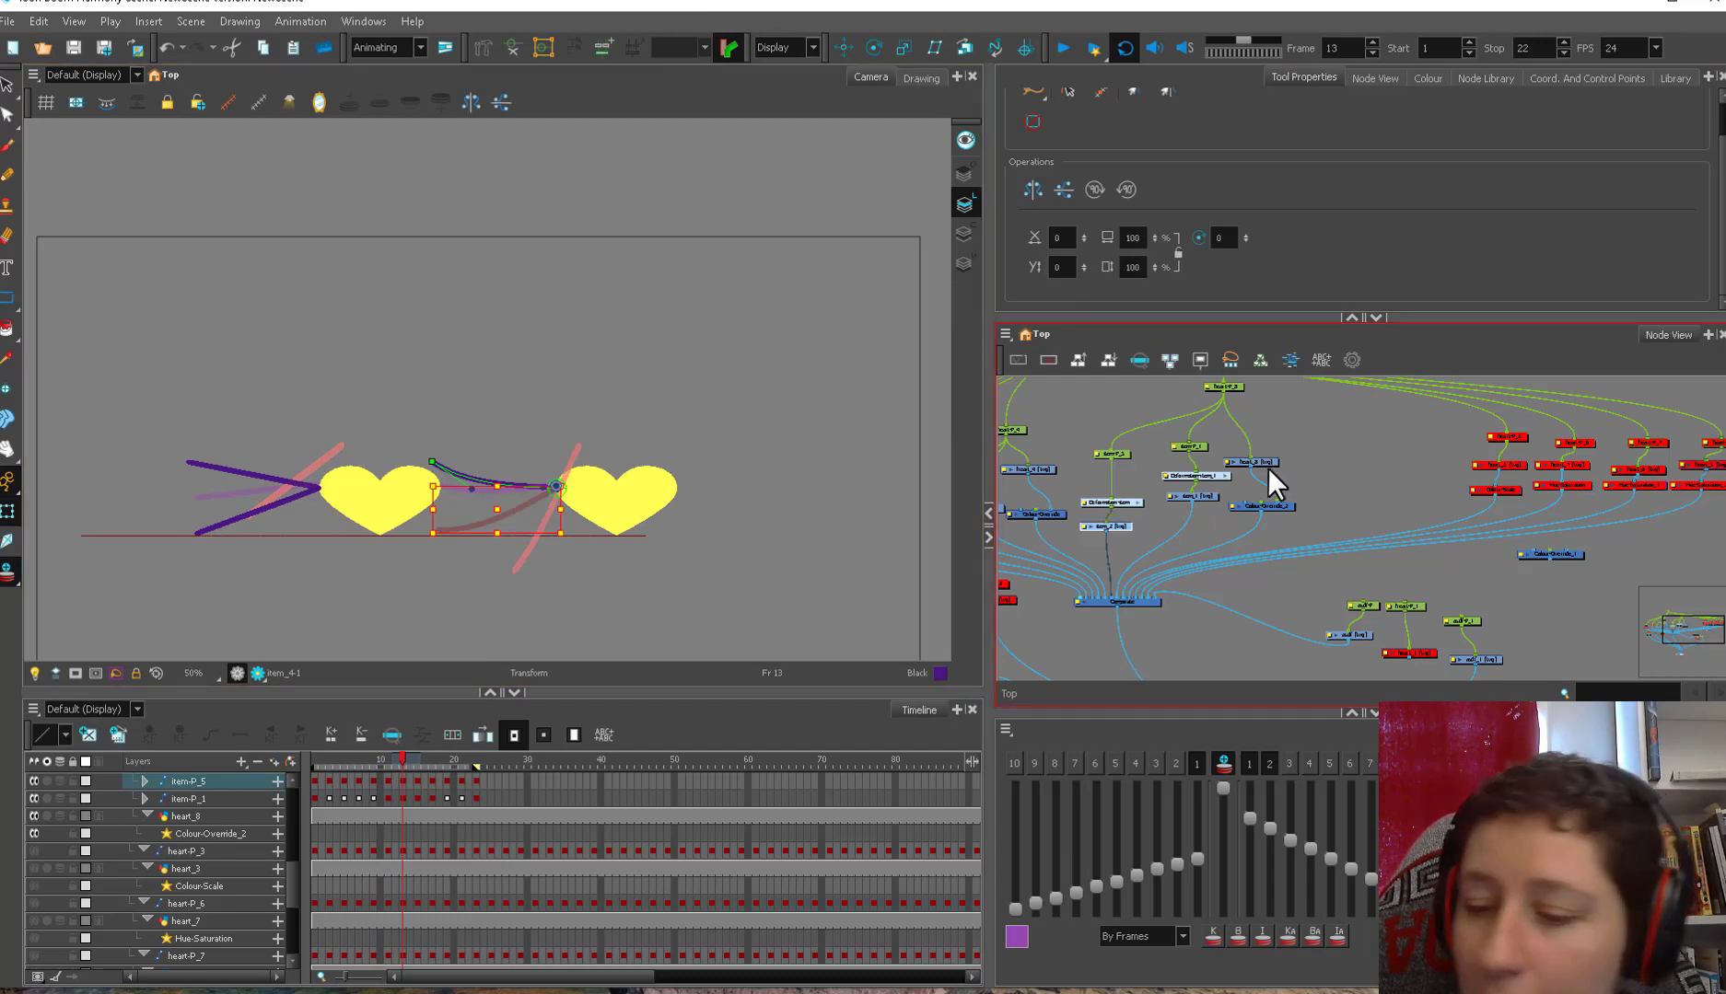
pyautogui.moveTo(1126, 529); pyautogui.dragTo(1131, 532)
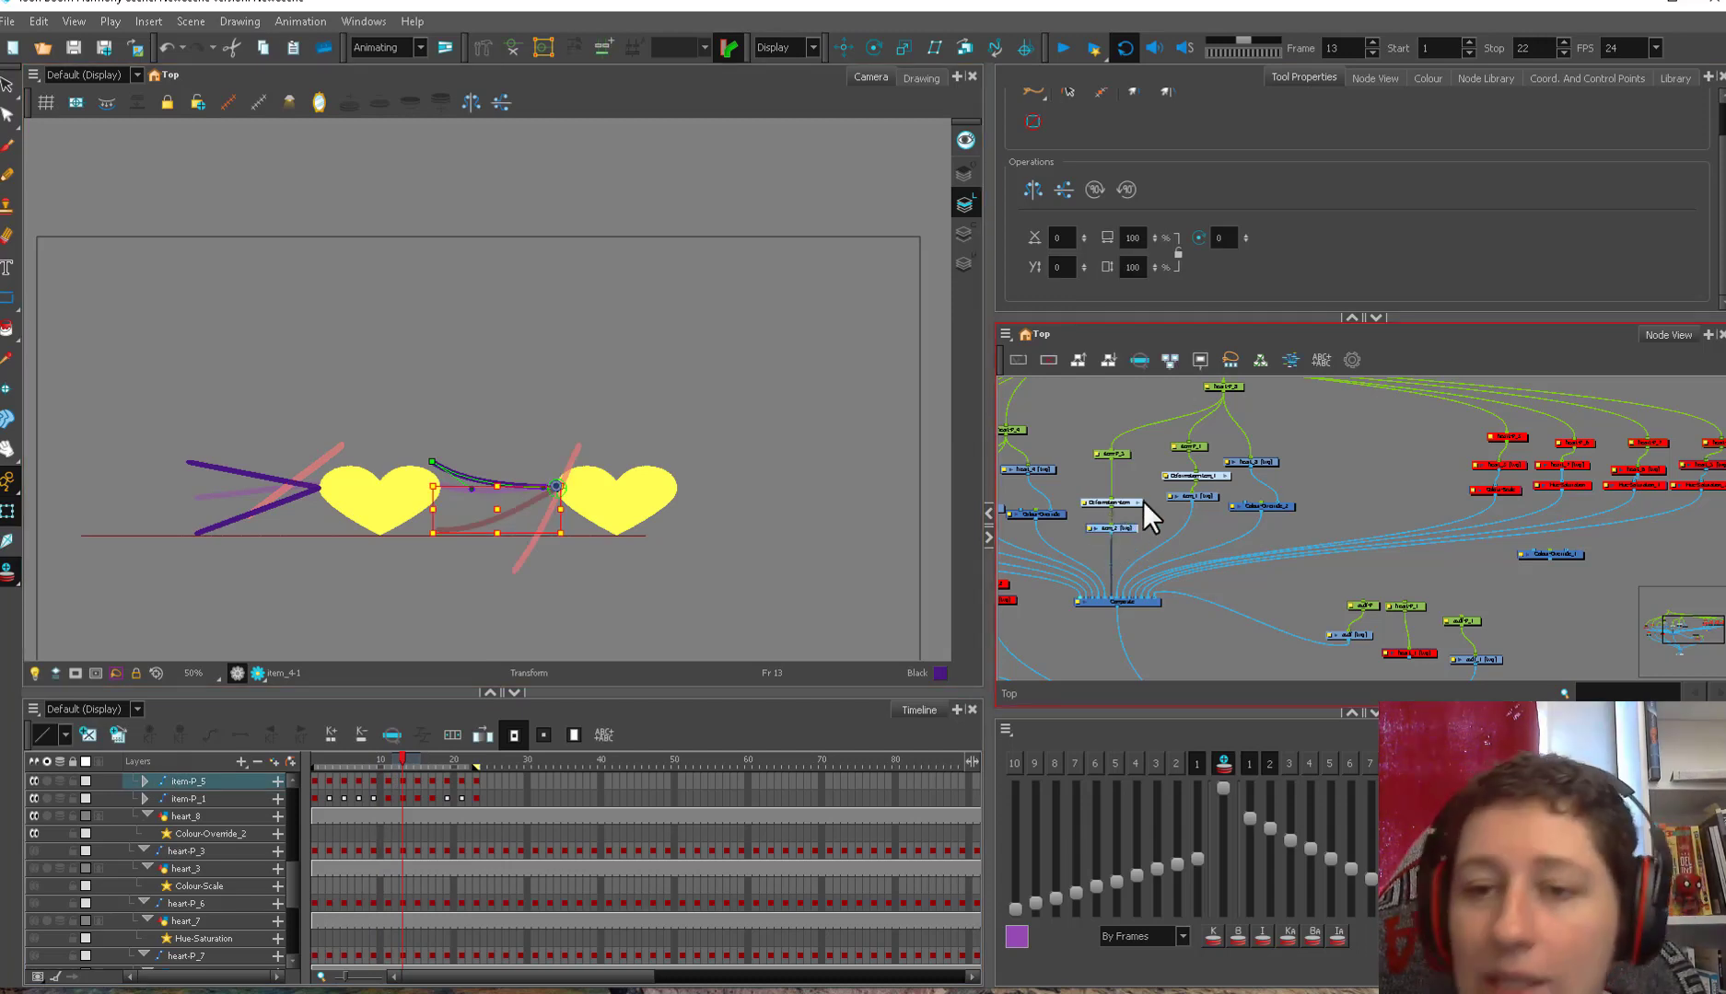
pyautogui.click(512, 49)
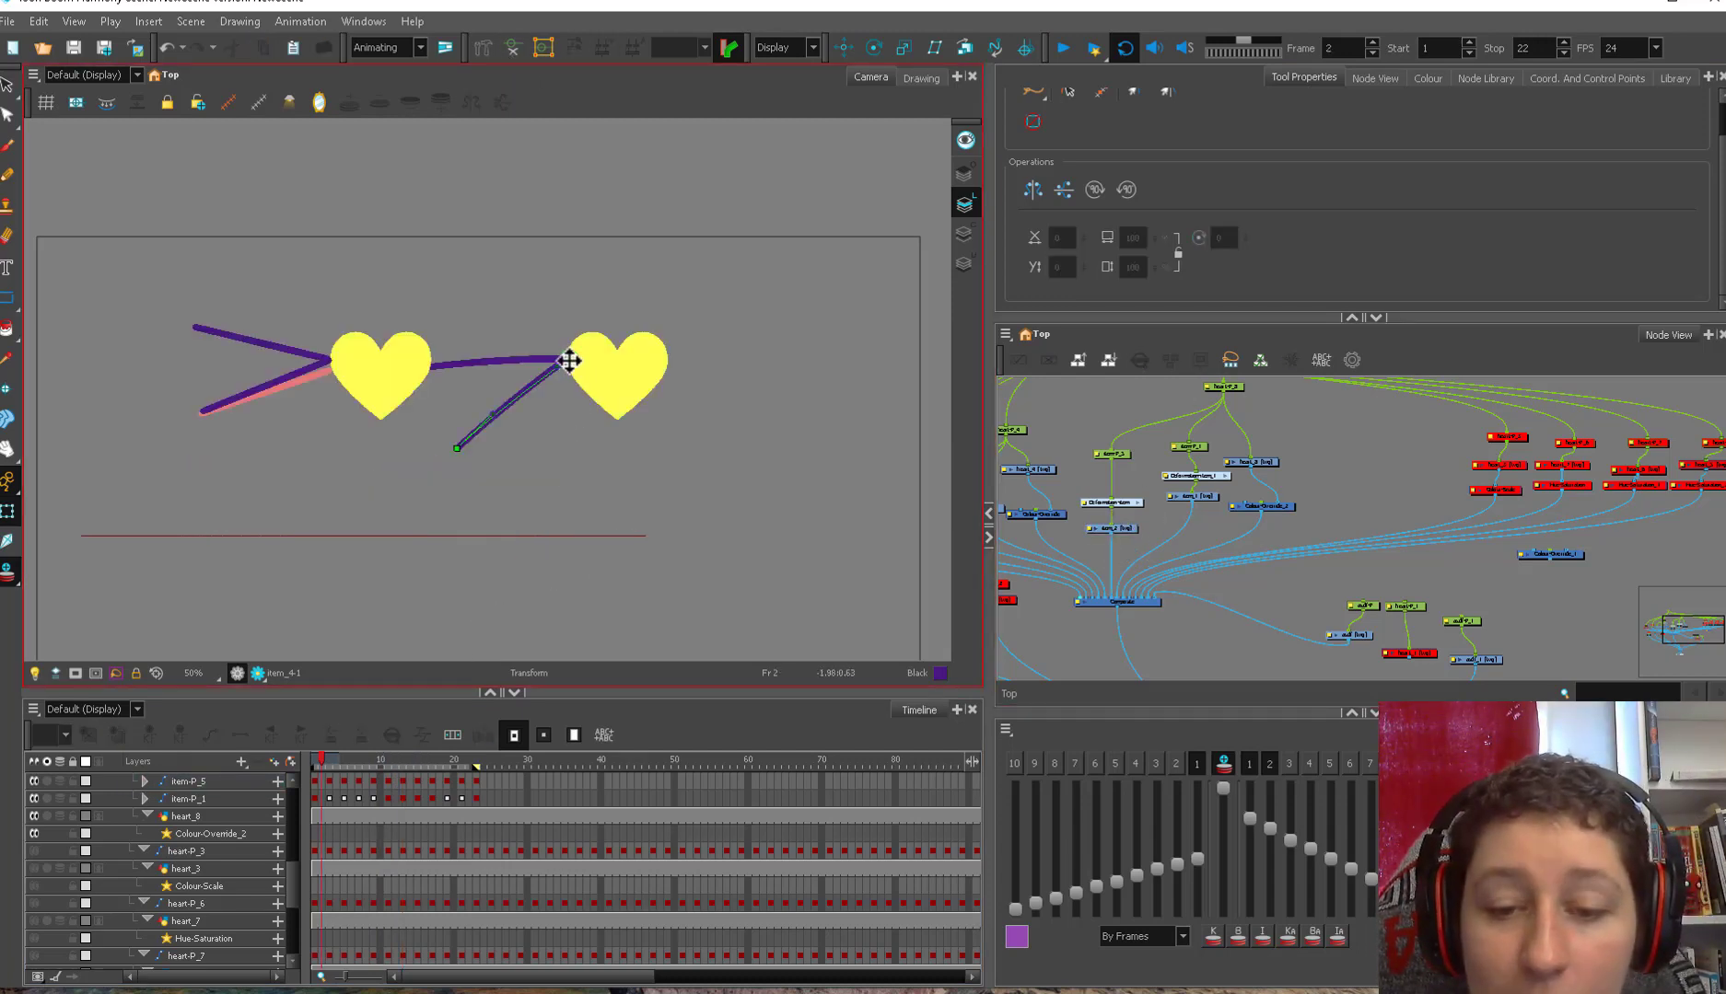
pyautogui.press('.')
pyautogui.press('.')
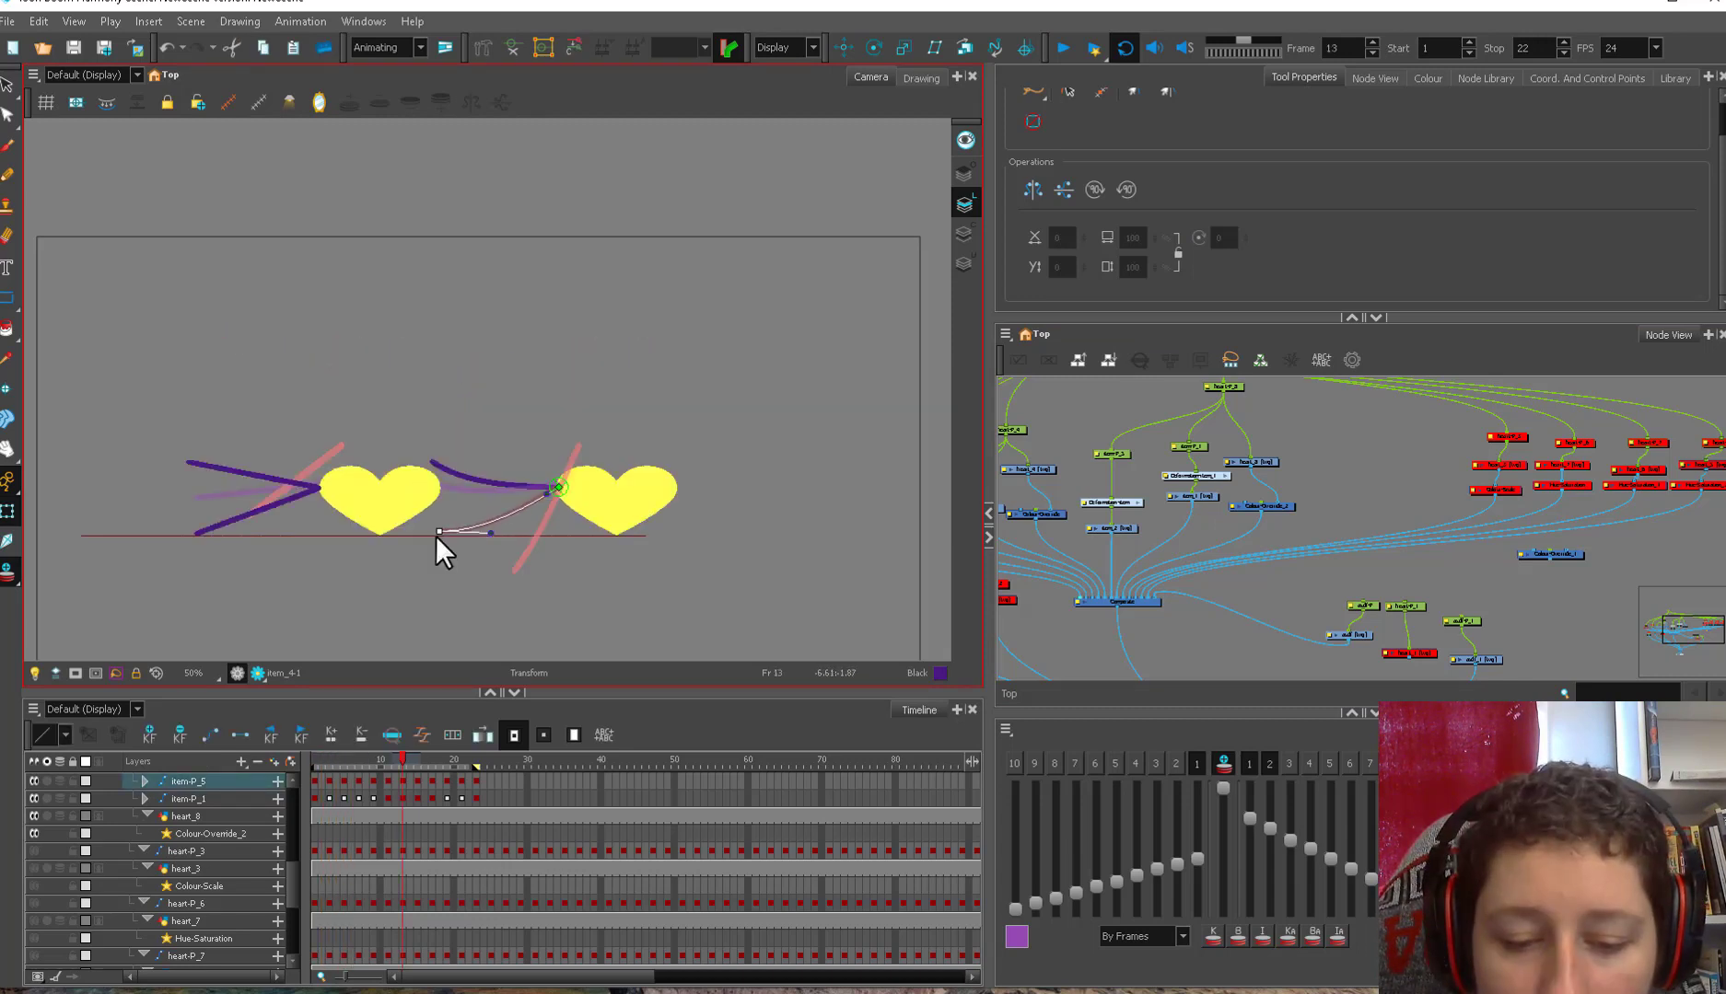
# - Adjust the end handle of the duplicated heart's lower line at frame 15, then reposition its tip and curve handle at frame 17
pyautogui.press('.')
pyautogui.press('.')
pyautogui.moveTo(497, 531); pyautogui.dragTo(557, 523)
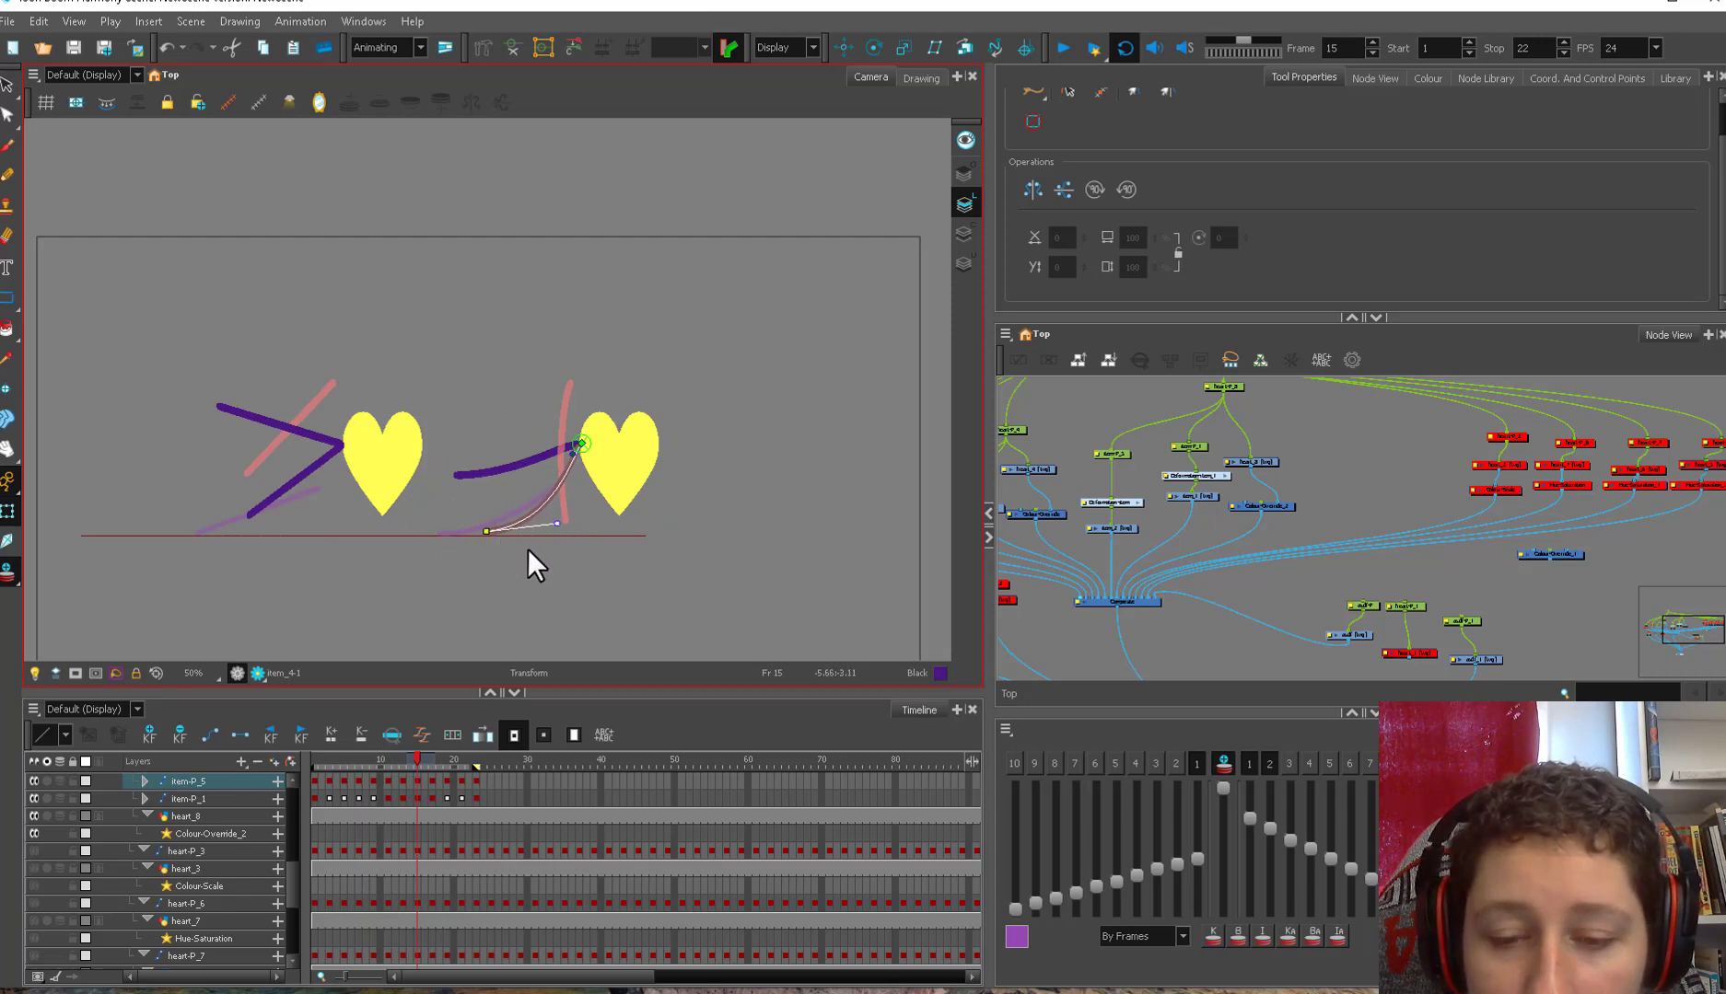
pyautogui.press('.')
pyautogui.press('.')
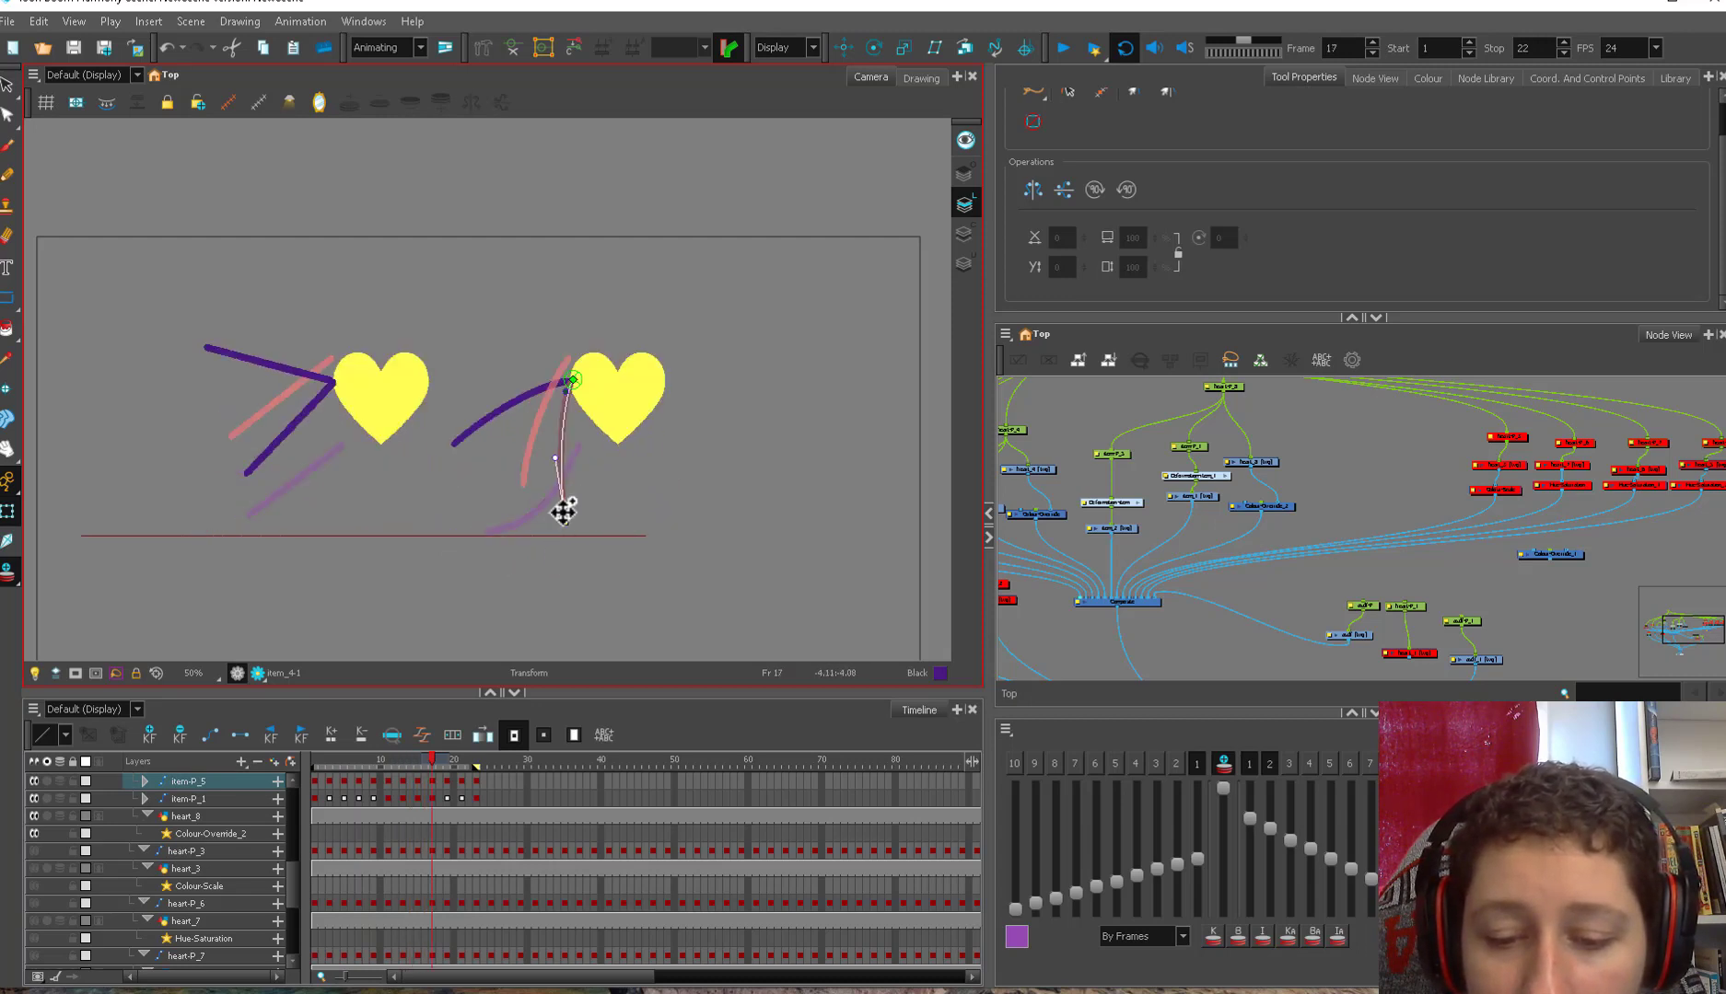
pyautogui.moveTo(564, 510); pyautogui.dragTo(528, 512)
pyautogui.moveTo(522, 450); pyautogui.dragTo(520, 516)
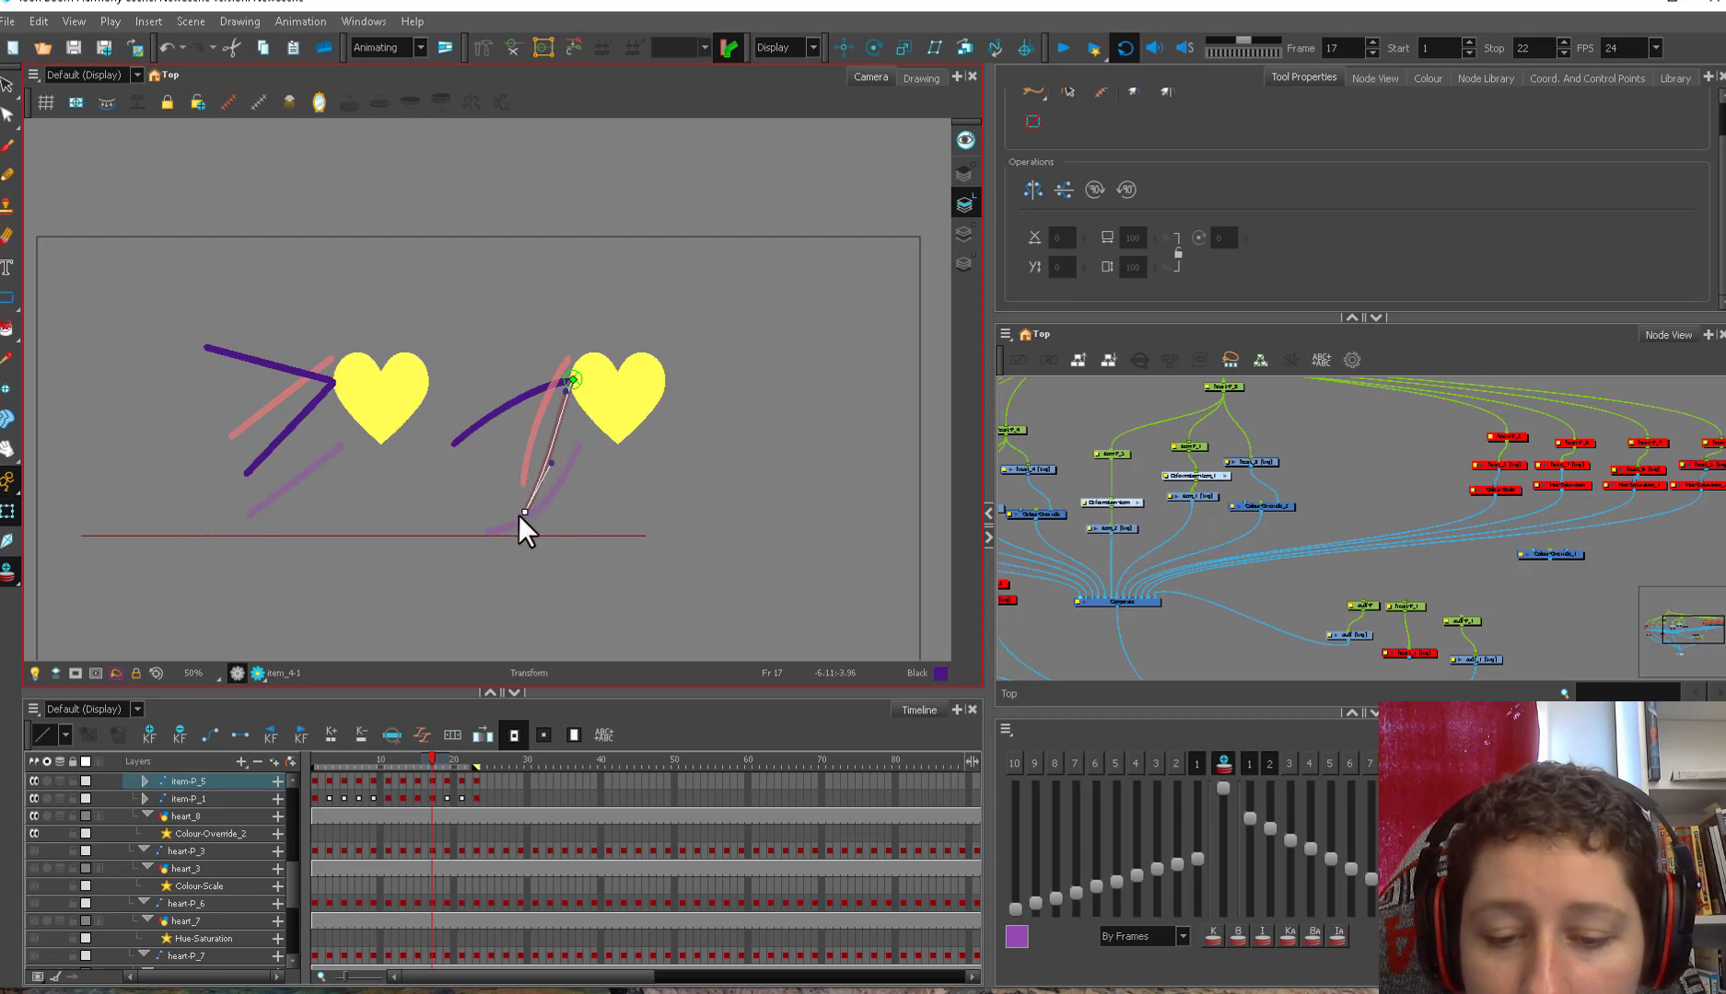
# - Step and scrub through the frames, then play back the animation to check the motion of both lines
pyautogui.press(',')
pyautogui.press('.')
pyautogui.press('.')
pyautogui.press('.')
pyautogui.press('.')
pyautogui.press('.')
pyautogui.press('.')
pyautogui.press('.')
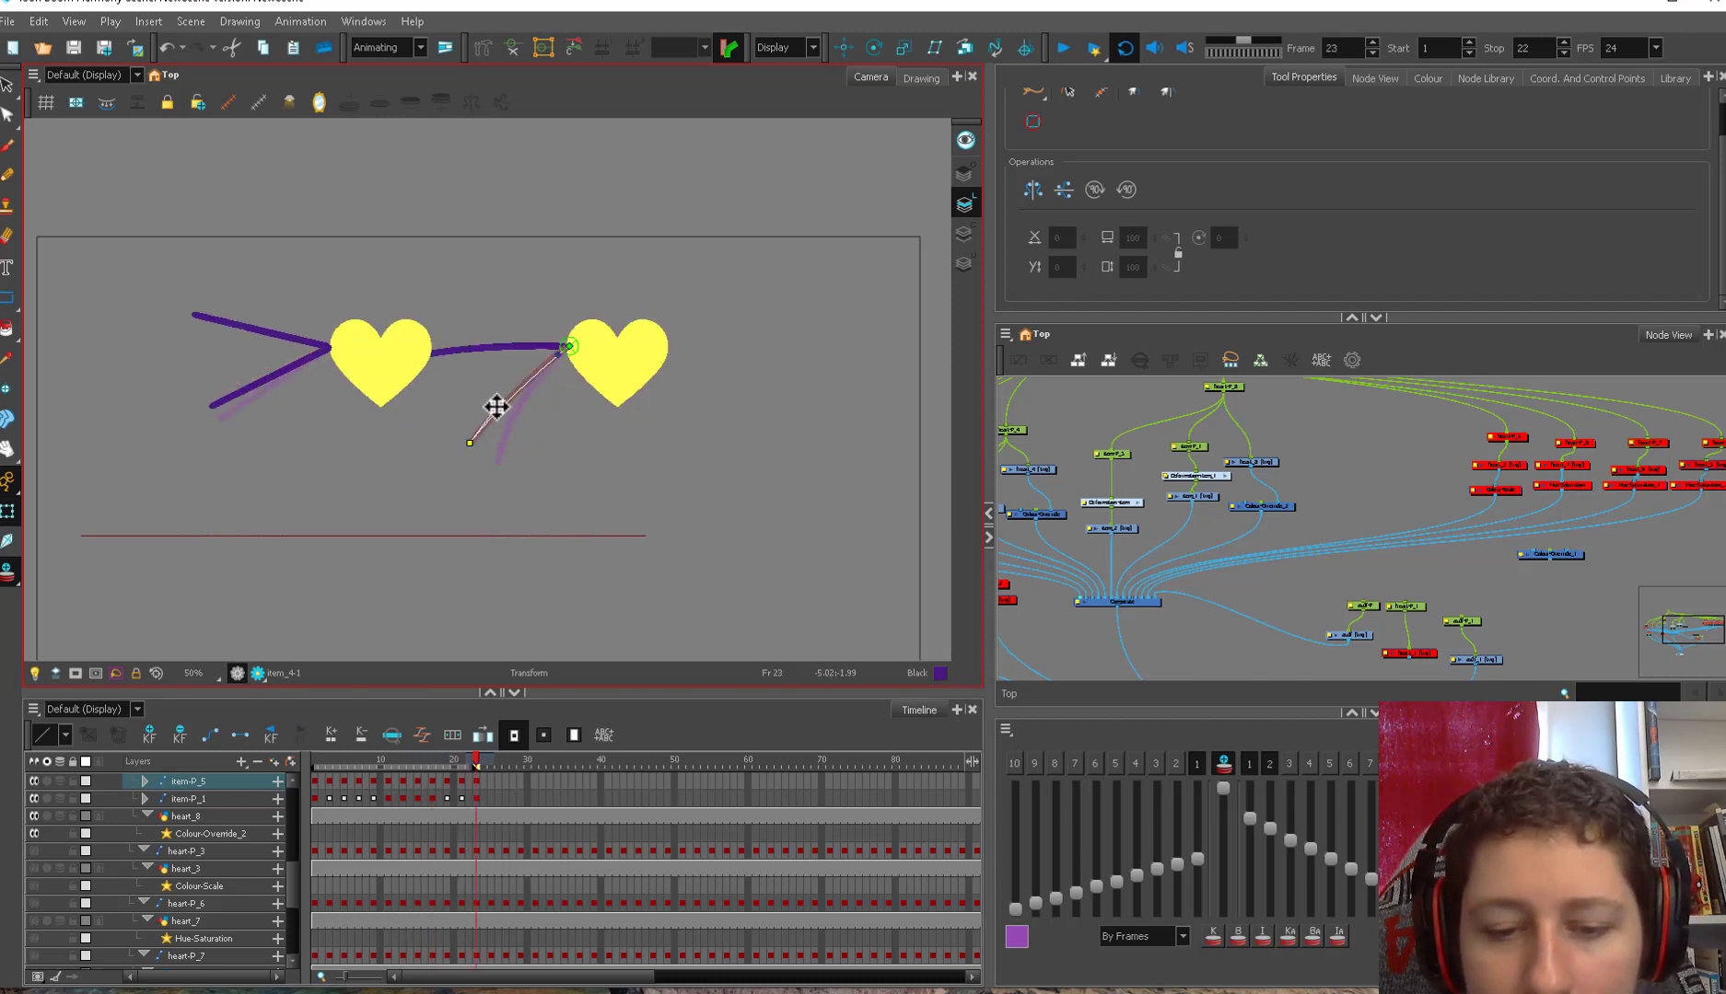
pyautogui.press('.')
pyautogui.press('.')
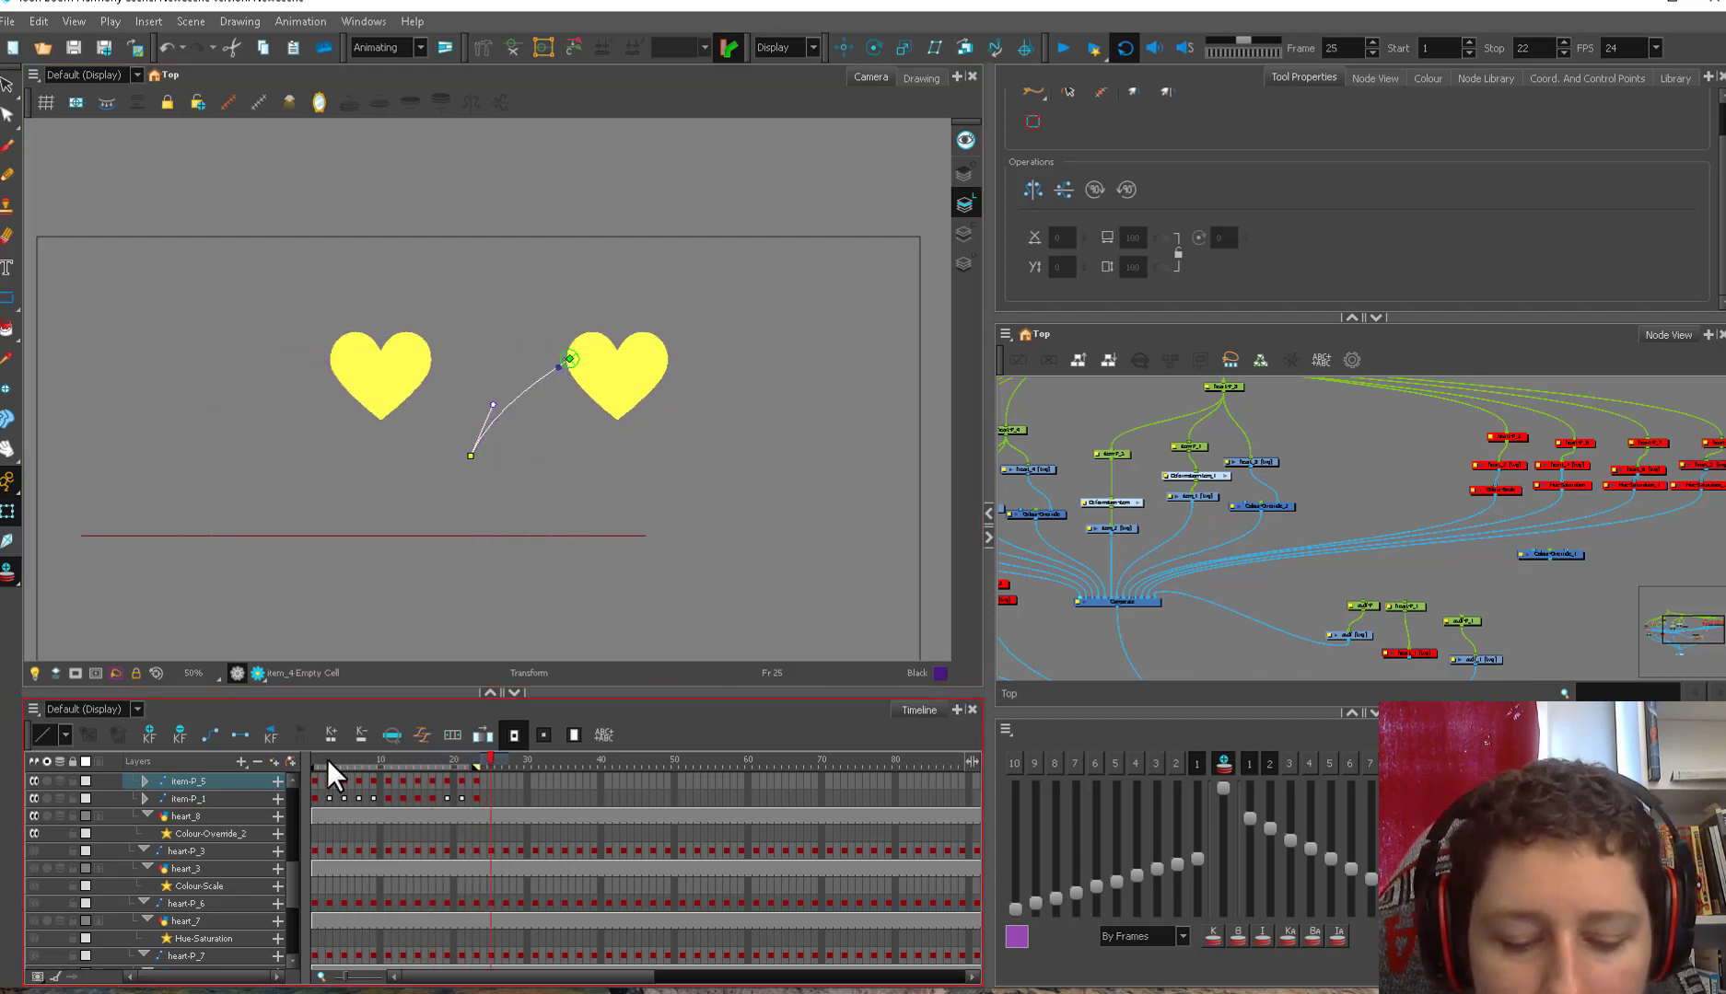
pyautogui.moveTo(313, 760); pyautogui.dragTo(467, 753)
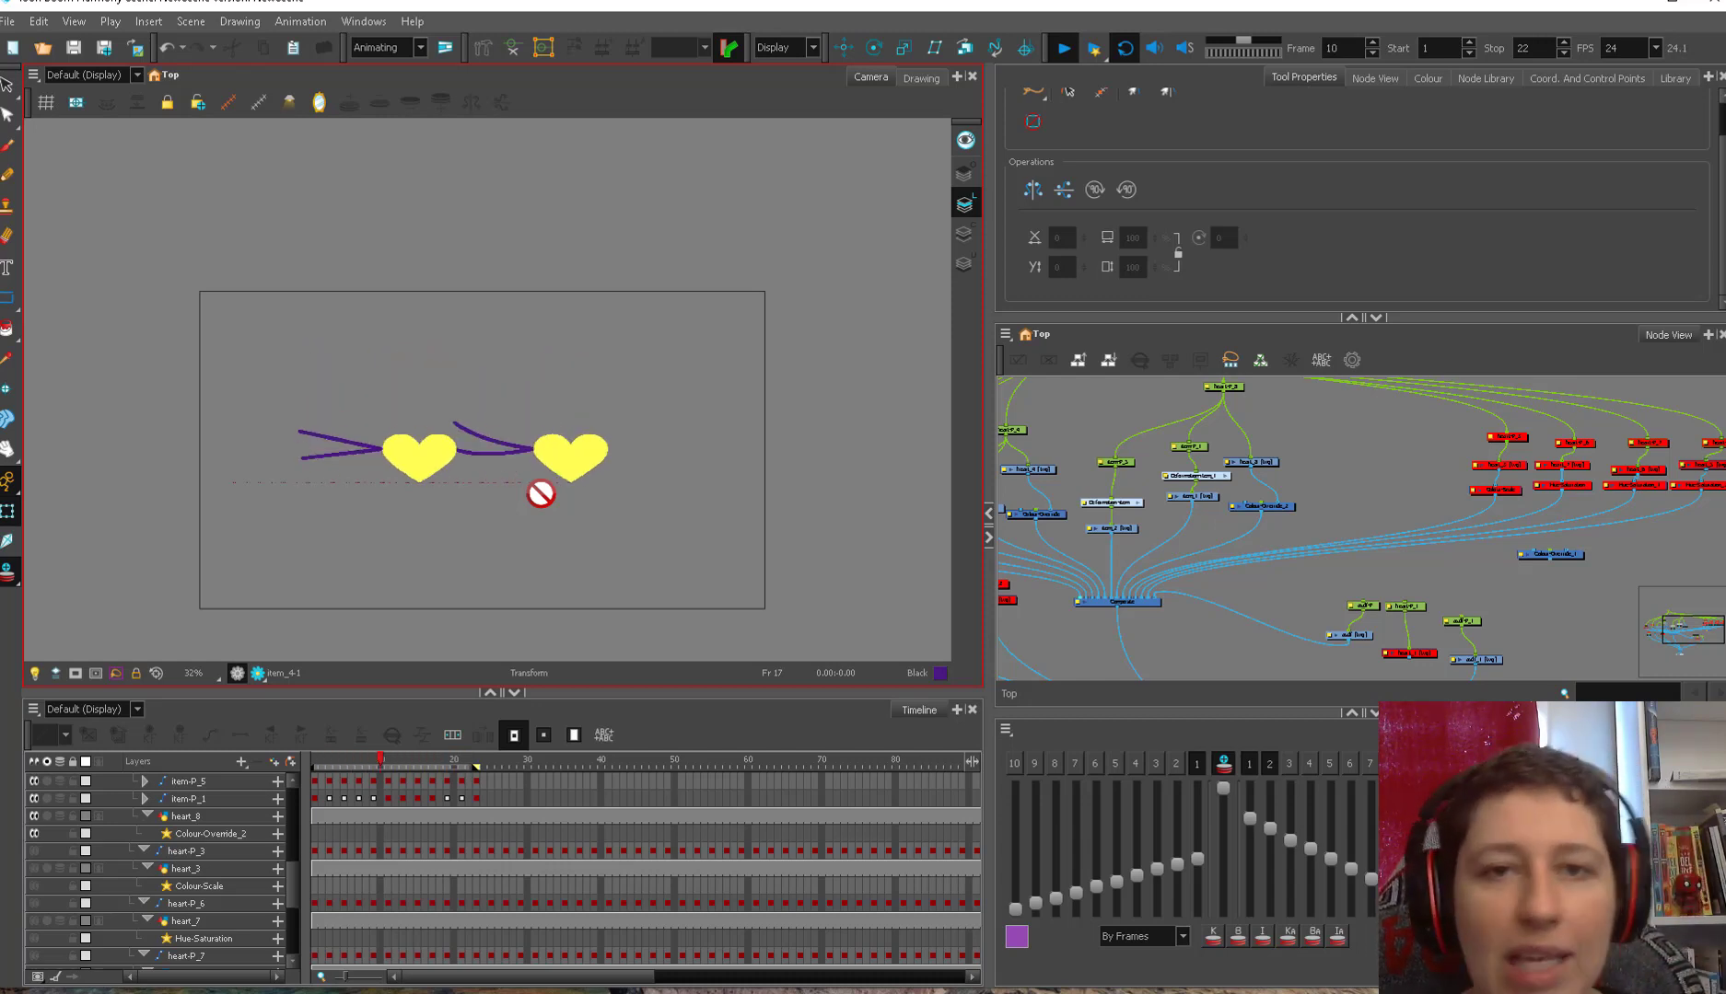
pyautogui.click(1063, 48)
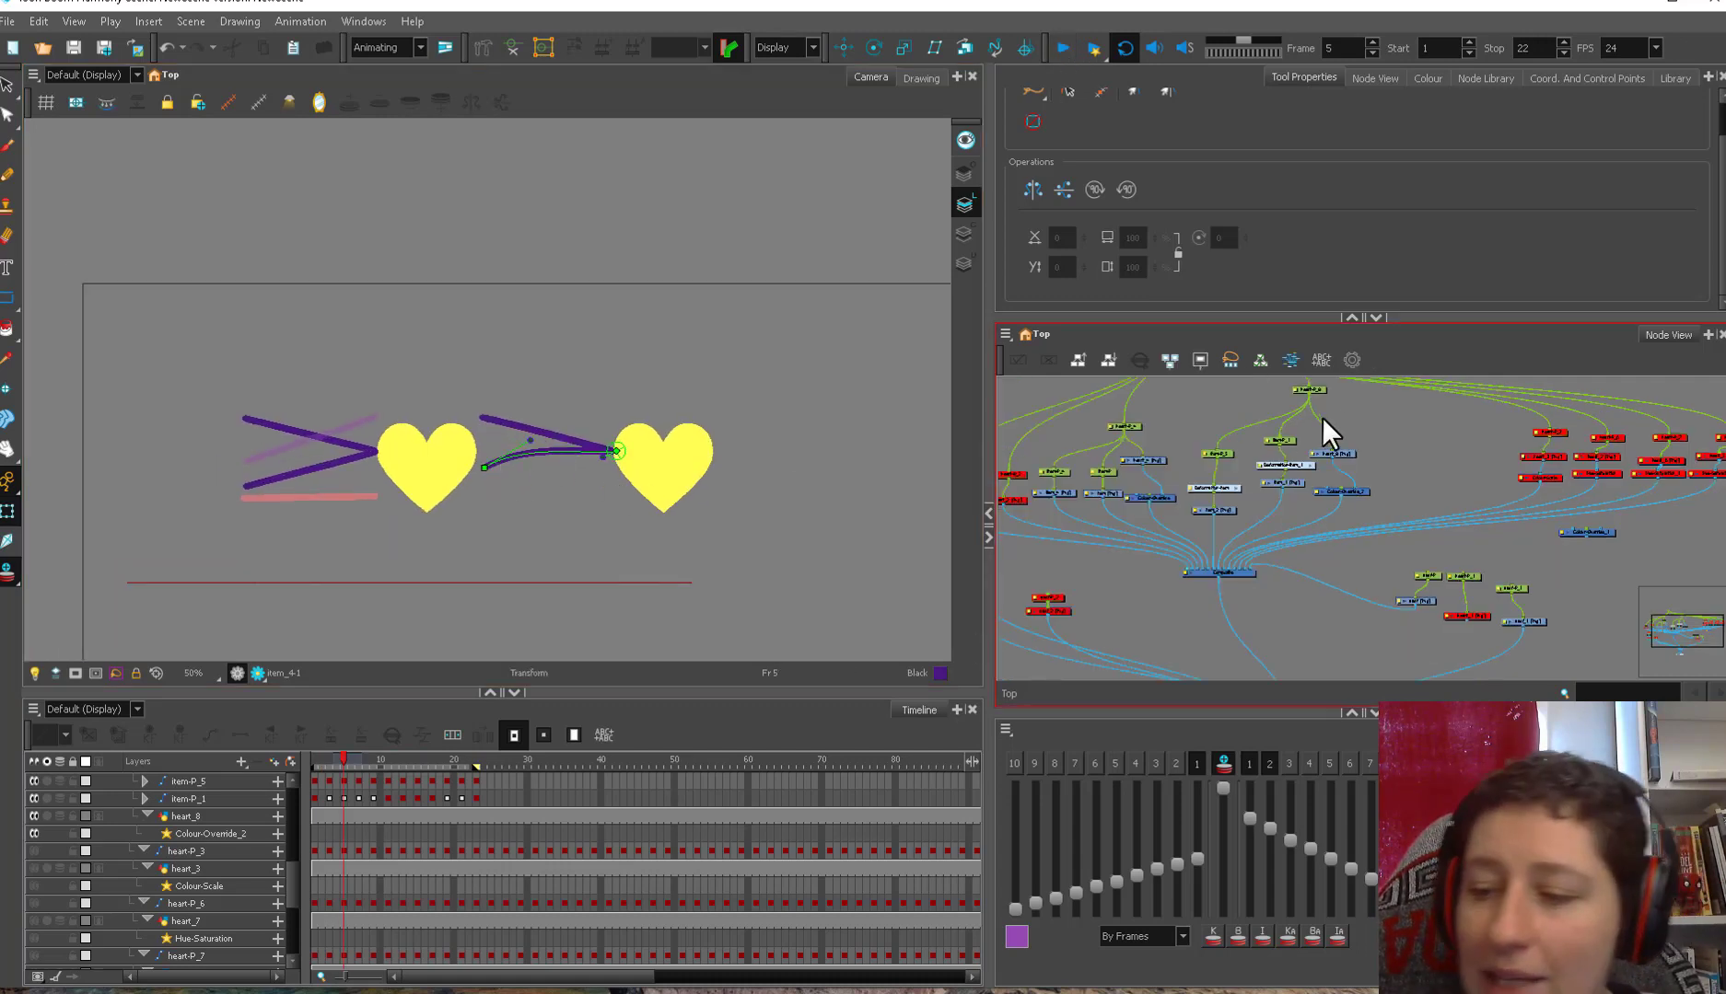
# - Return to frame 1, add the asdf.tpl drawing template from the library to the node network, and select its drawing node
pyautogui.moveTo(1350, 412)
pyautogui.mouseDown()
pyautogui.moveTo(1230, 471)
pyautogui.moveTo(1225, 525)
pyautogui.moveTo(1160, 445)
pyautogui.mouseUp()
pyautogui.scroll(-1, 697, 563)
pyautogui.moveTo(327, 760); pyautogui.dragTo(291, 748)
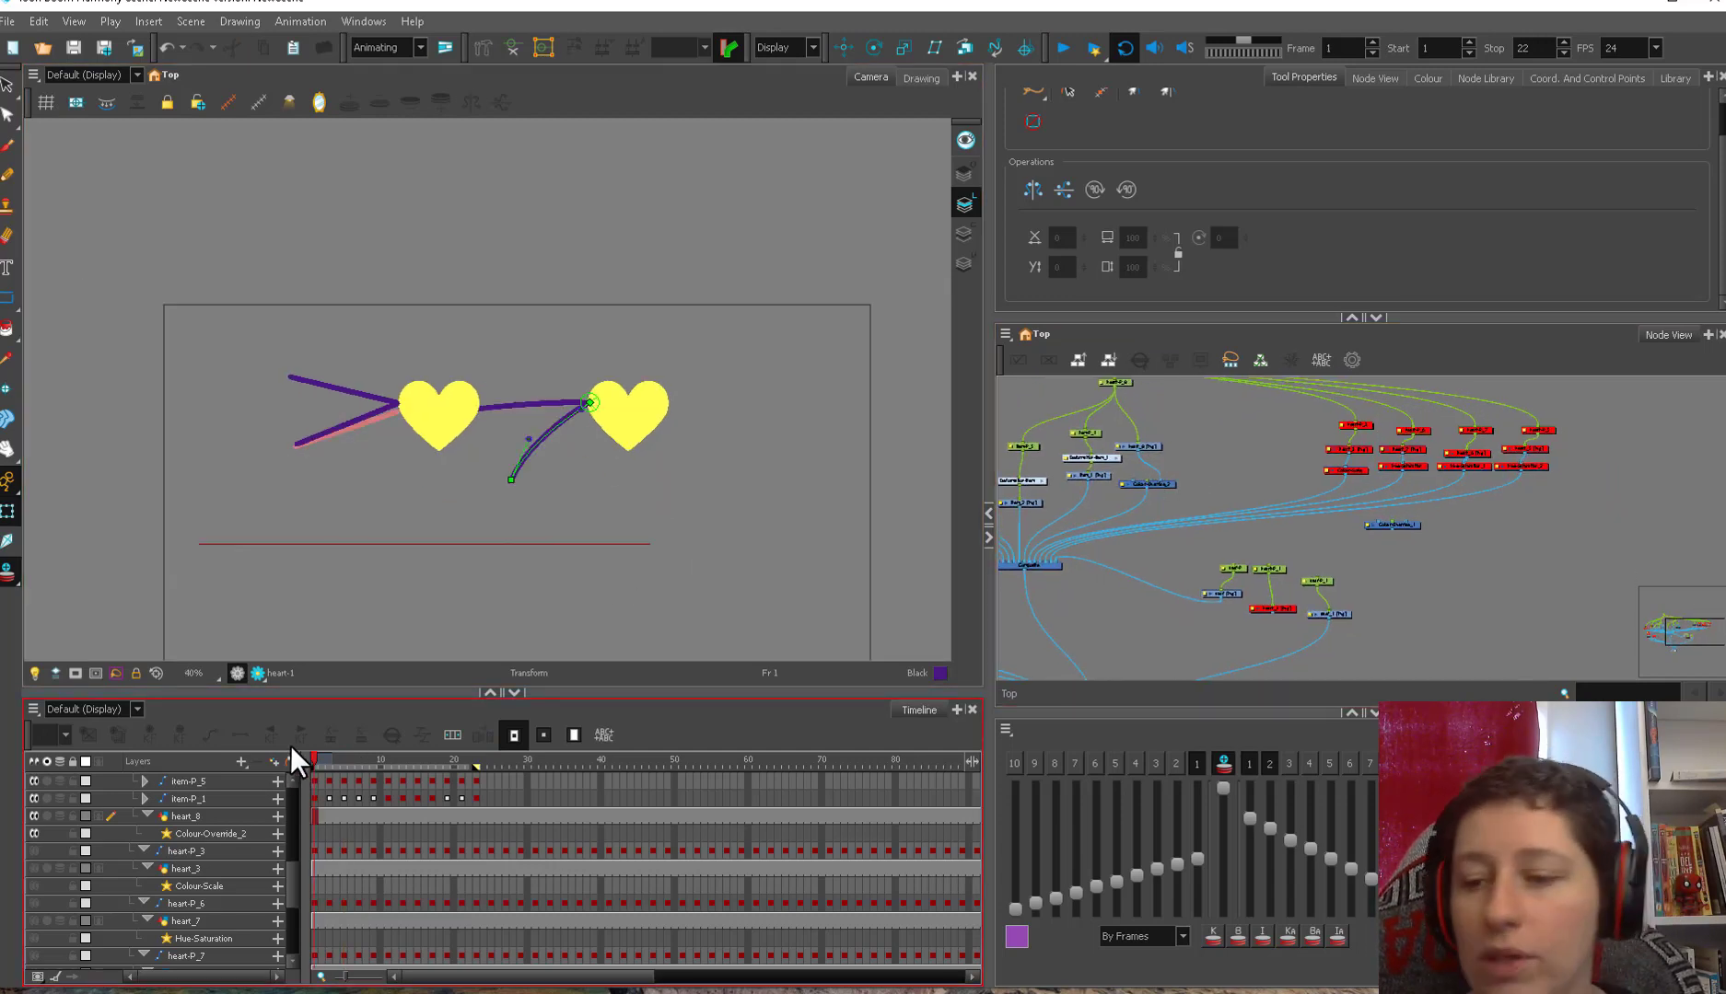
pyautogui.moveTo(1189, 473); pyautogui.dragTo(1311, 488)
pyautogui.scroll(-1, 1289, 479)
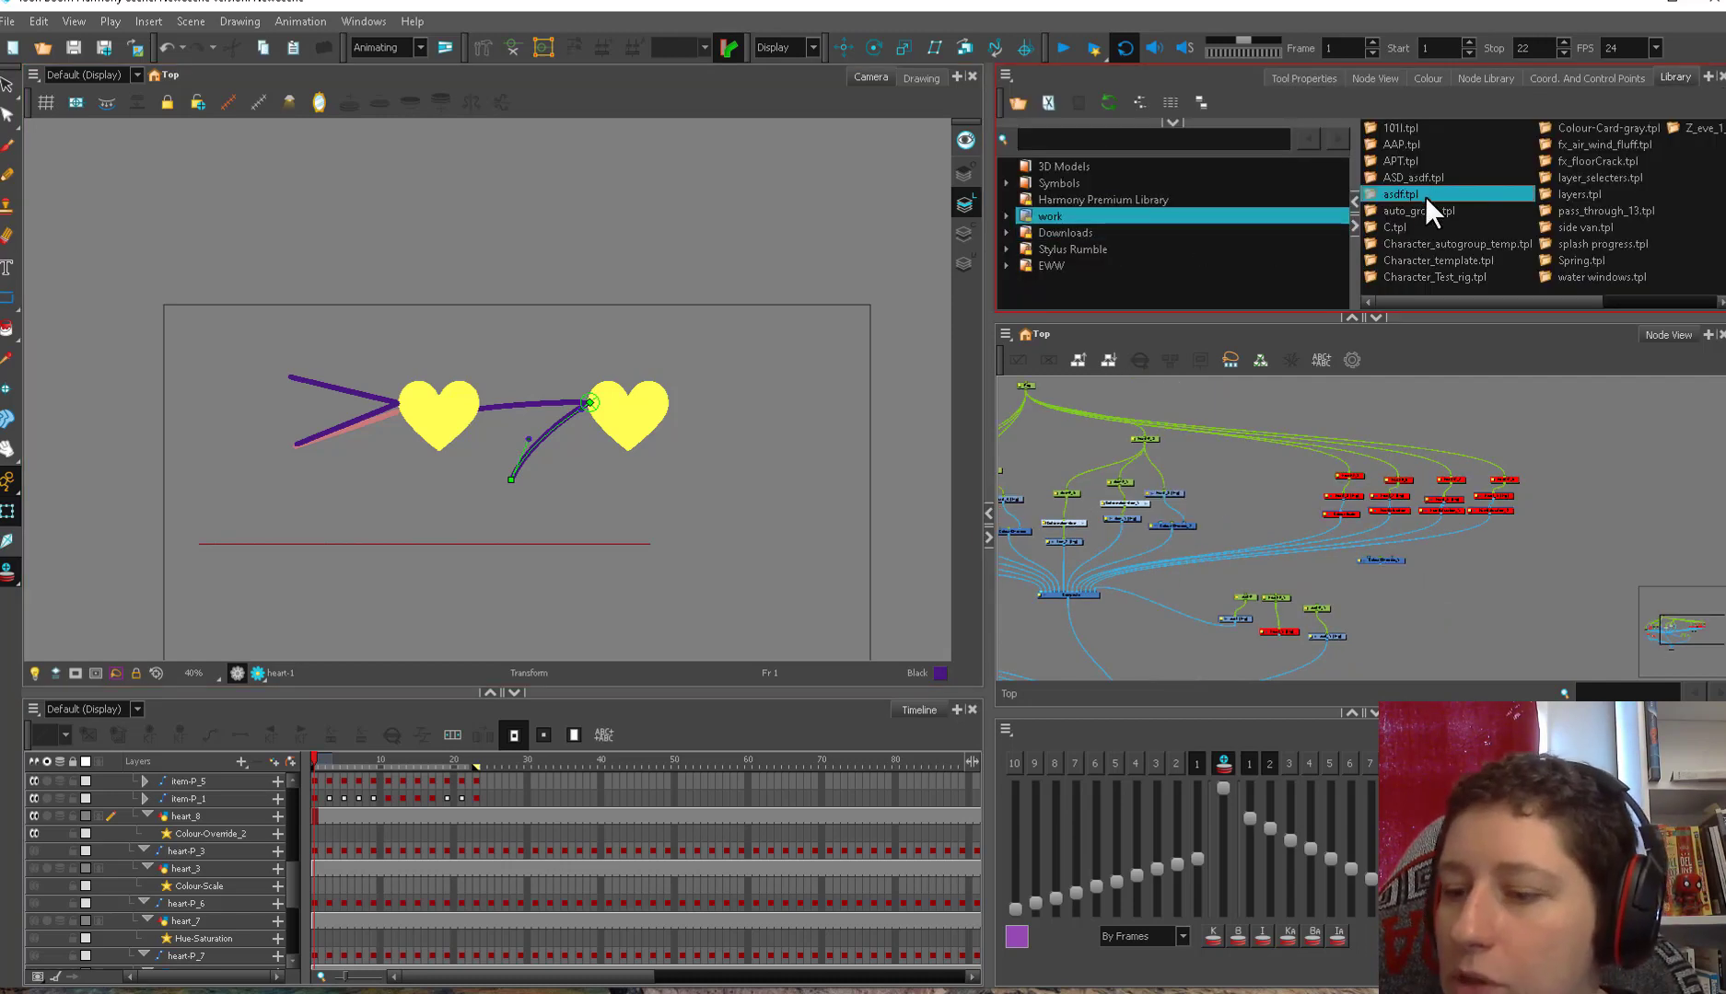
pyautogui.moveTo(1075, 586); pyautogui.dragTo(1076, 590)
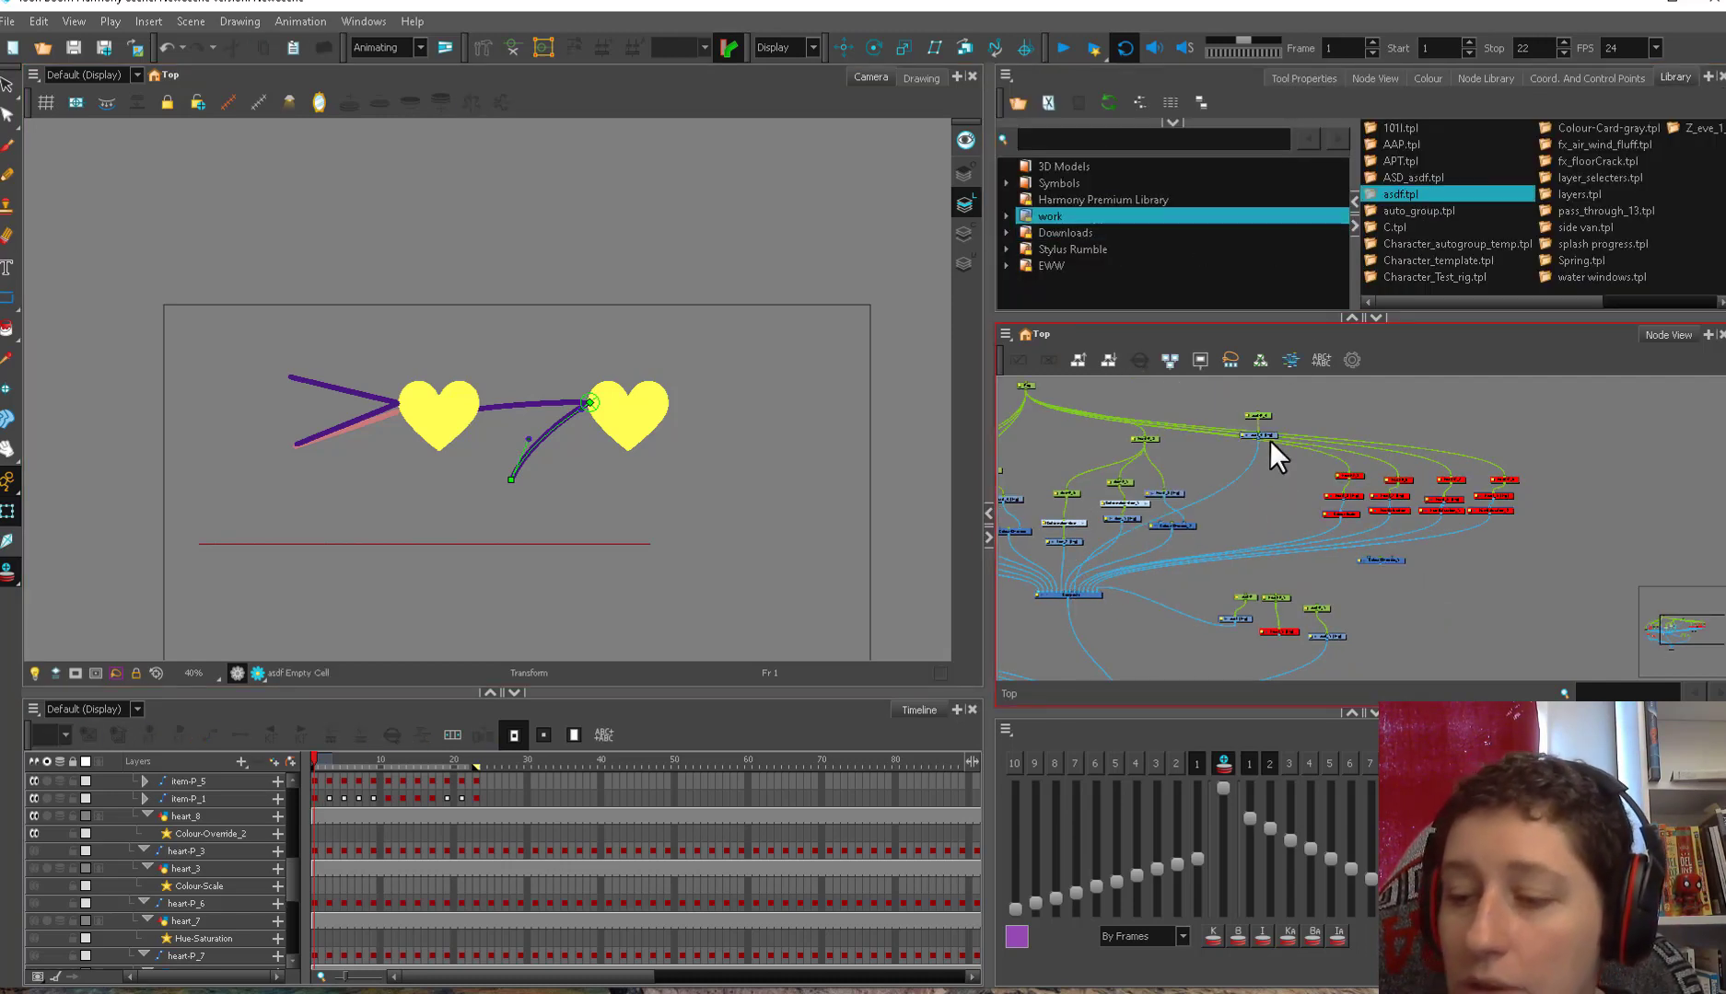
pyautogui.click(1271, 433)
# - Draw a rounded hair outline with separated lower strands at frame 1, outside the camera frame, using the Brush tool
pyautogui.hotkey('alt', 'b')
pyautogui.moveTo(750, 501); pyautogui.dragTo(378, 566)
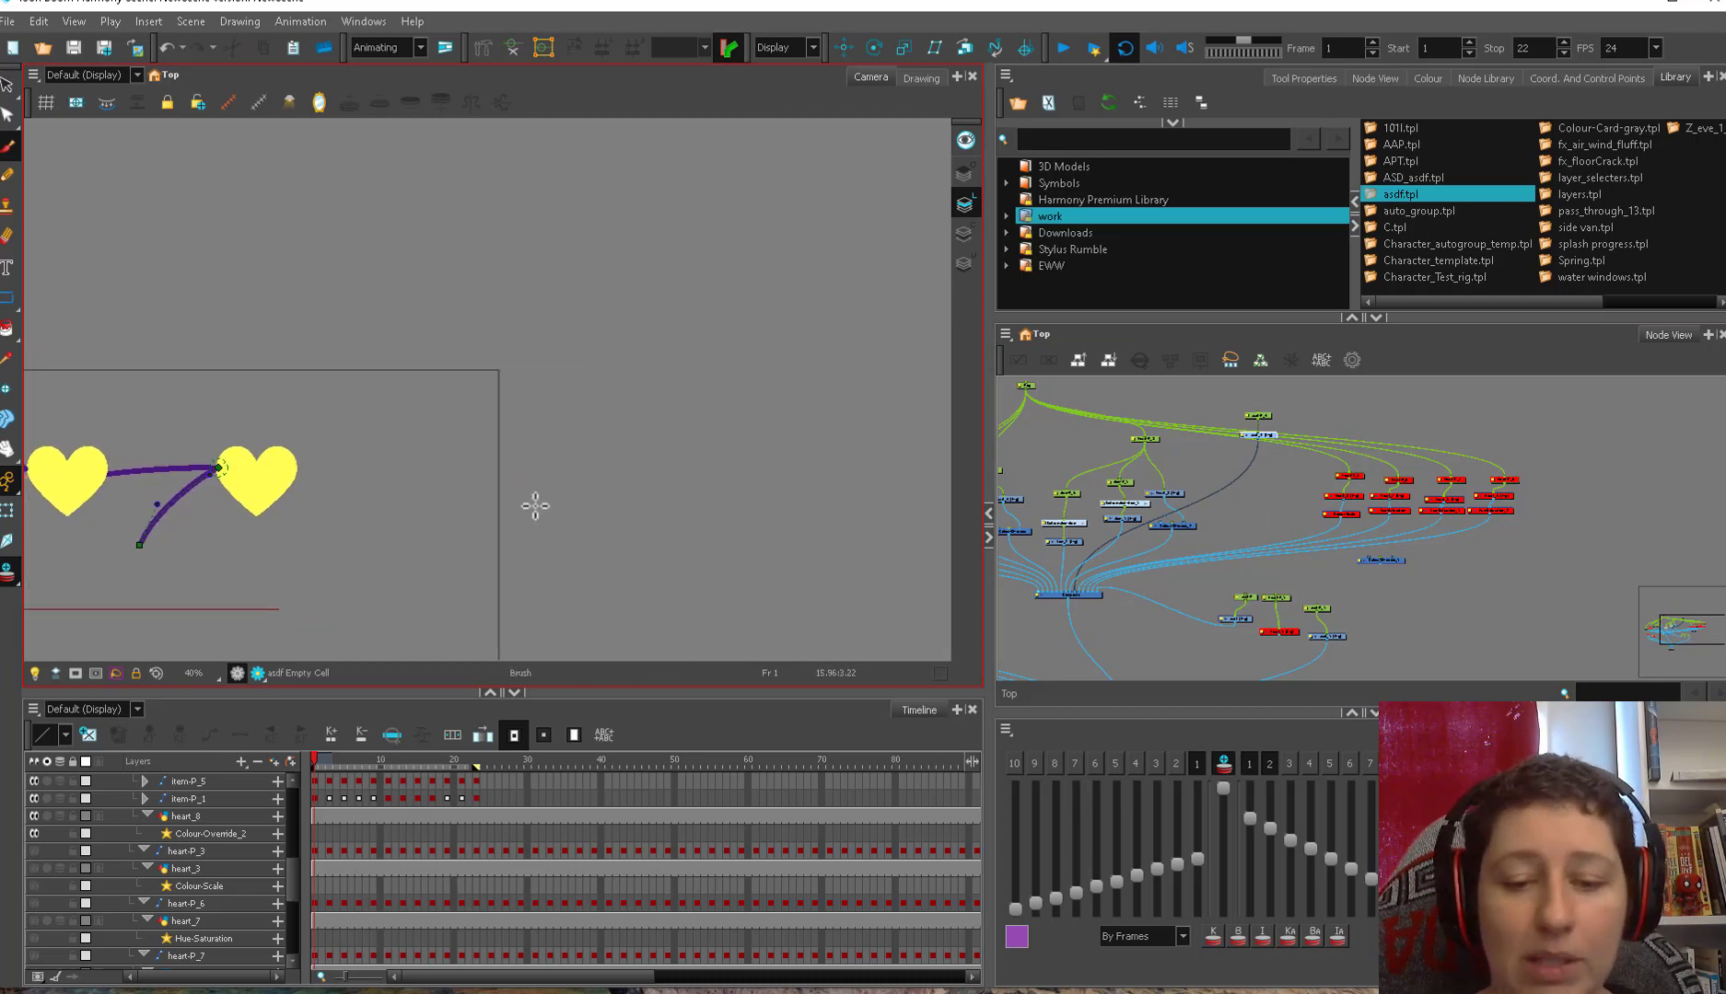
pyautogui.moveTo(615, 488); pyautogui.dragTo(453, 541)
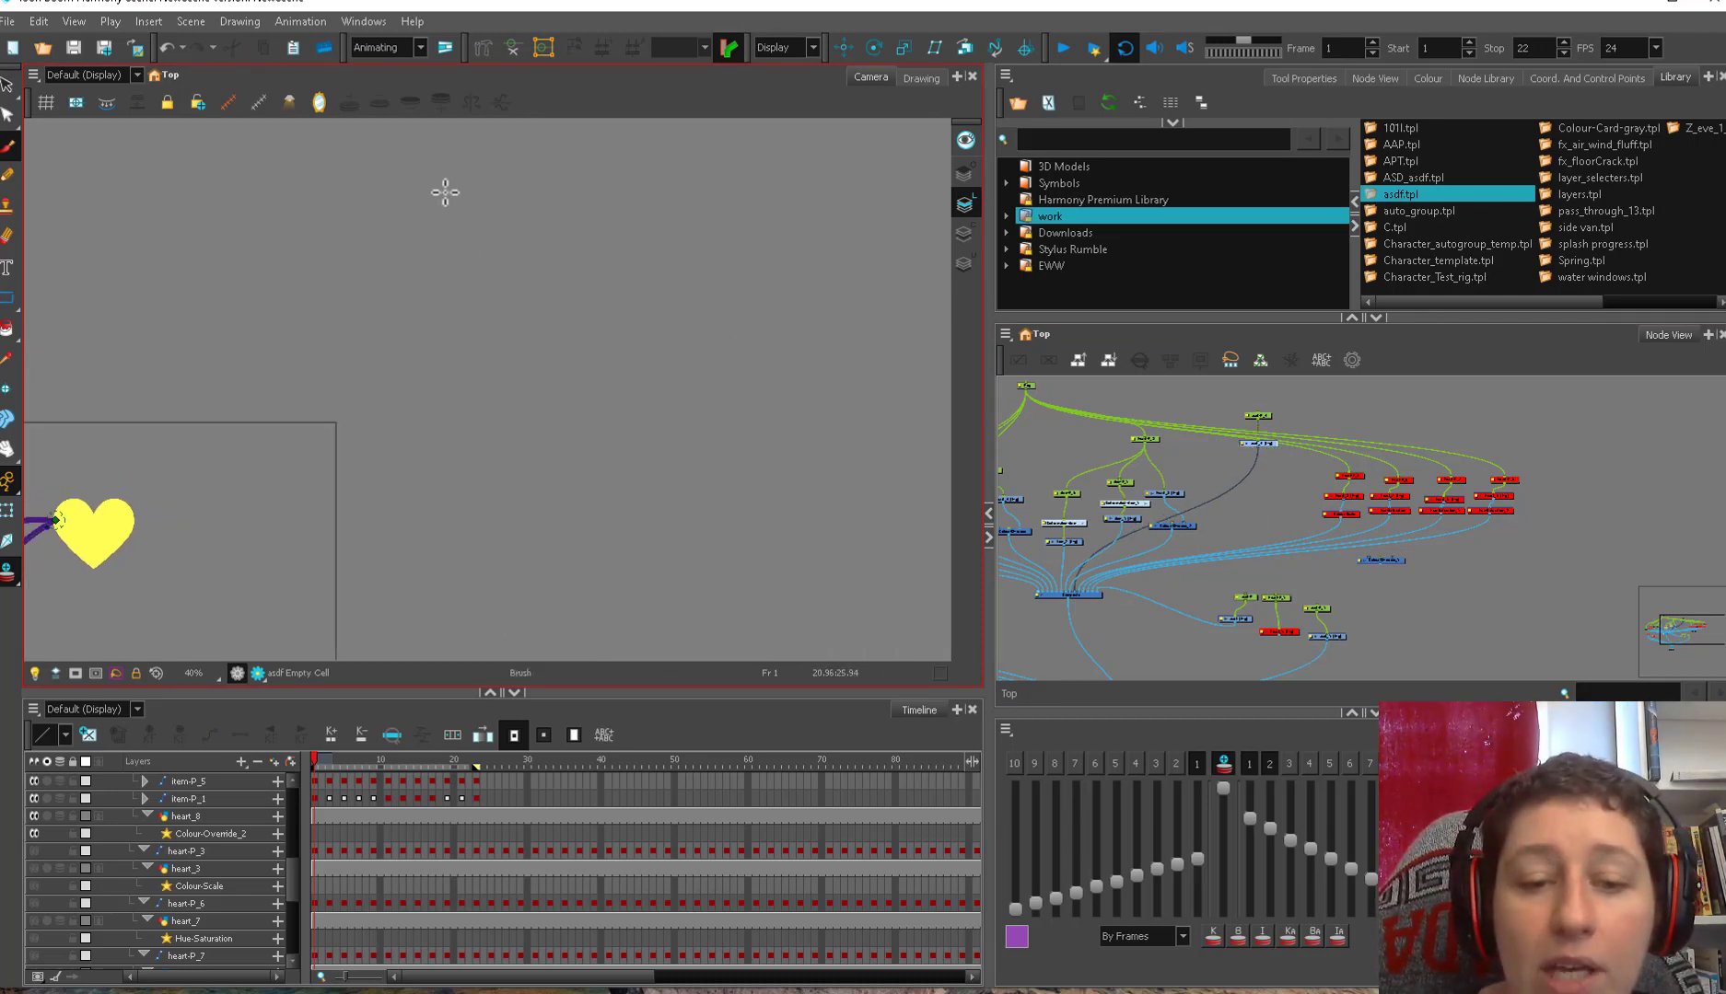
pyautogui.moveTo(445, 192); pyautogui.dragTo(423, 482)
pyautogui.hotkey('ctrl', 'z')
pyautogui.moveTo(461, 168); pyautogui.dragTo(527, 467)
pyautogui.moveTo(502, 316); pyautogui.dragTo(519, 409)
pyautogui.moveTo(507, 311)
pyautogui.mouseDown()
pyautogui.moveTo(588, 438)
pyautogui.moveTo(541, 259)
pyautogui.mouseUp()
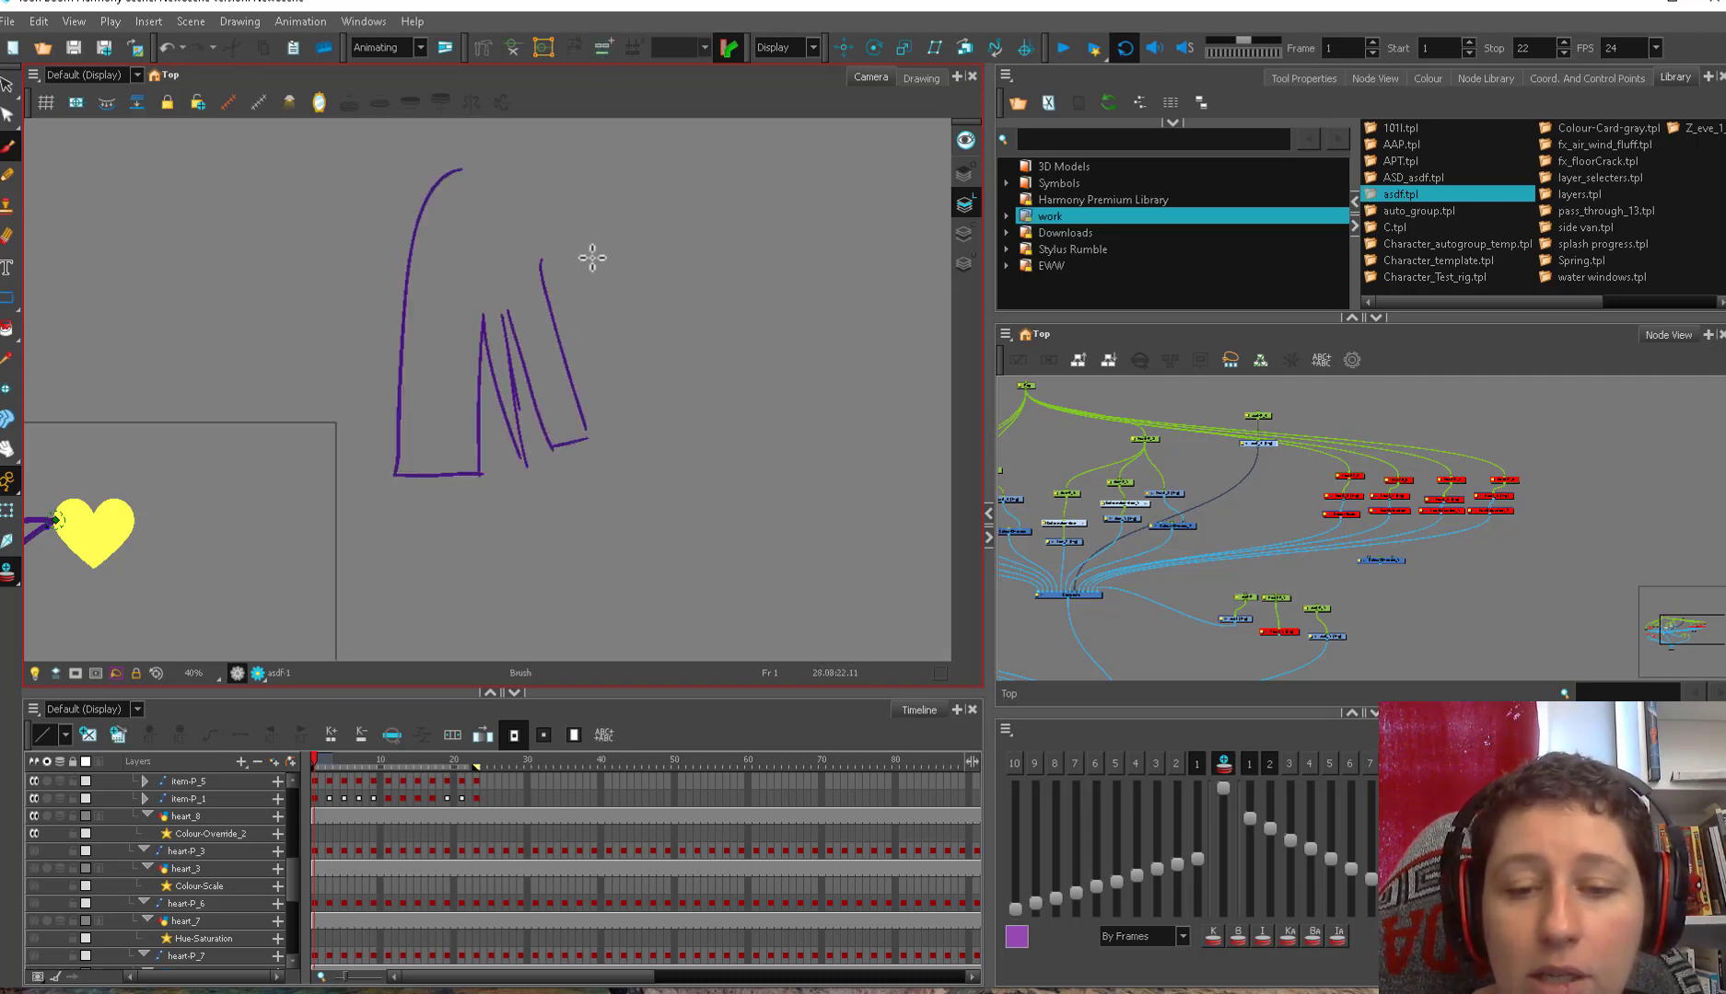
pyautogui.moveTo(614, 411)
pyautogui.mouseDown()
pyautogui.moveTo(600, 399)
pyautogui.moveTo(598, 443)
pyautogui.mouseUp()
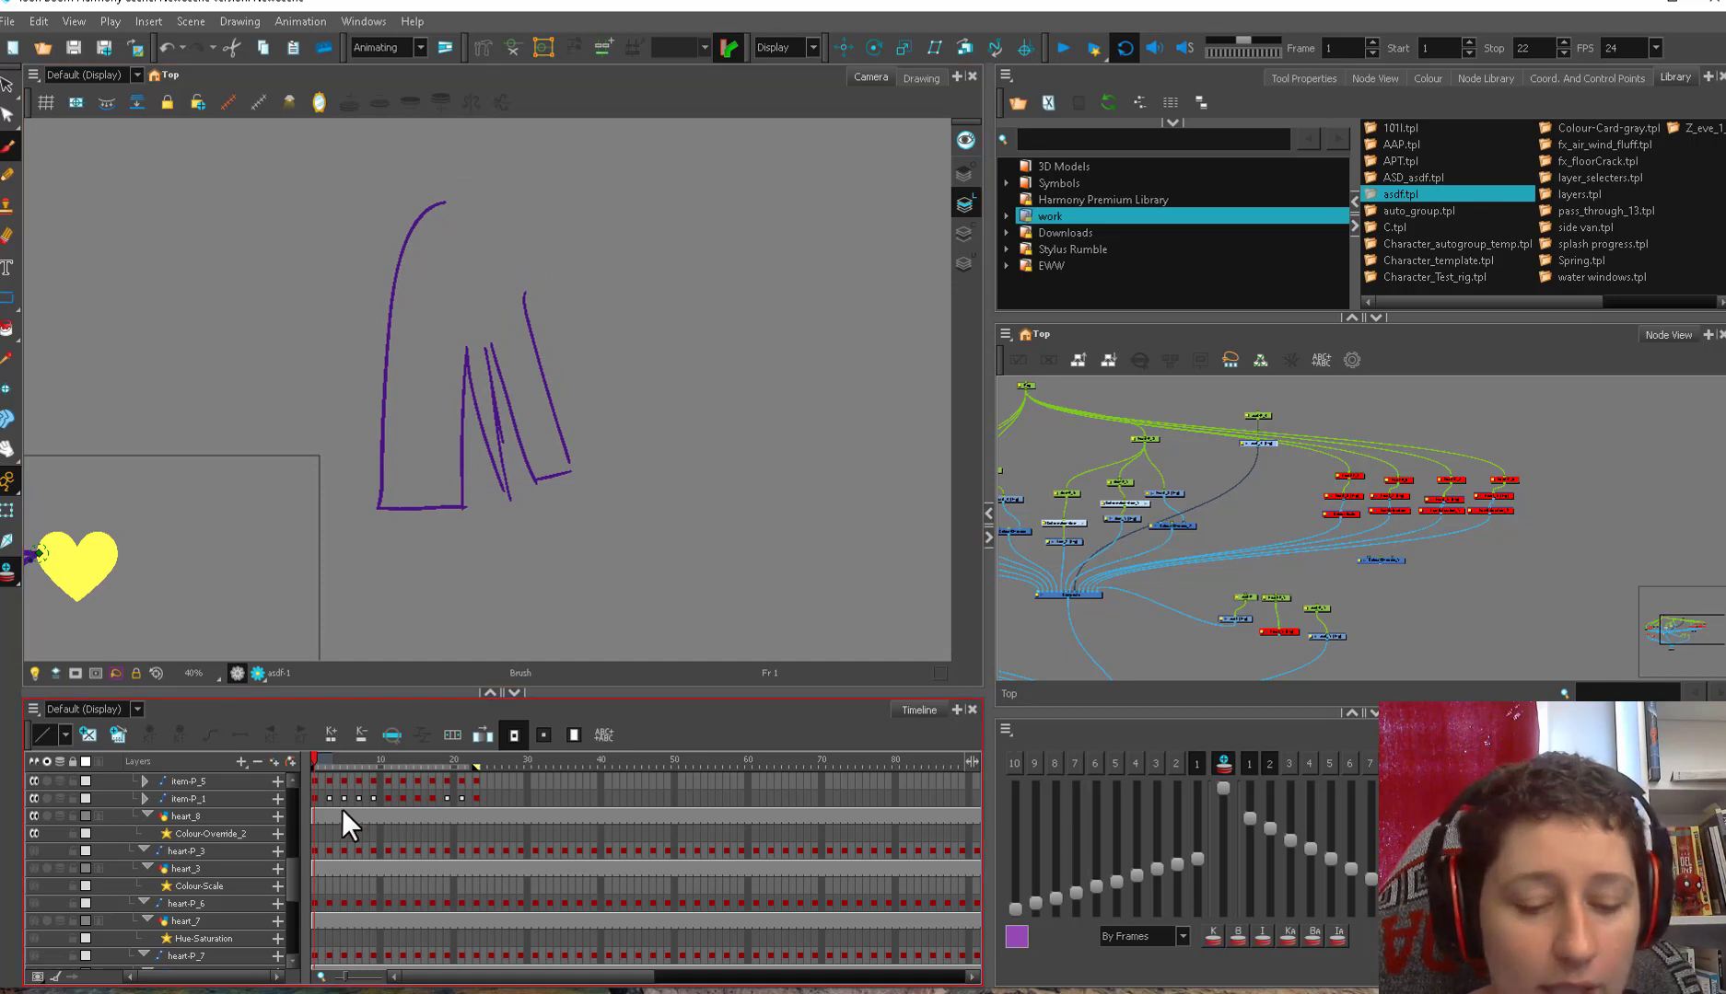
pyautogui.moveTo(445, 201)
pyautogui.mouseDown()
pyautogui.moveTo(522, 295)
pyautogui.moveTo(539, 483)
pyautogui.mouseUp()
pyautogui.moveTo(529, 361); pyautogui.dragTo(561, 460)
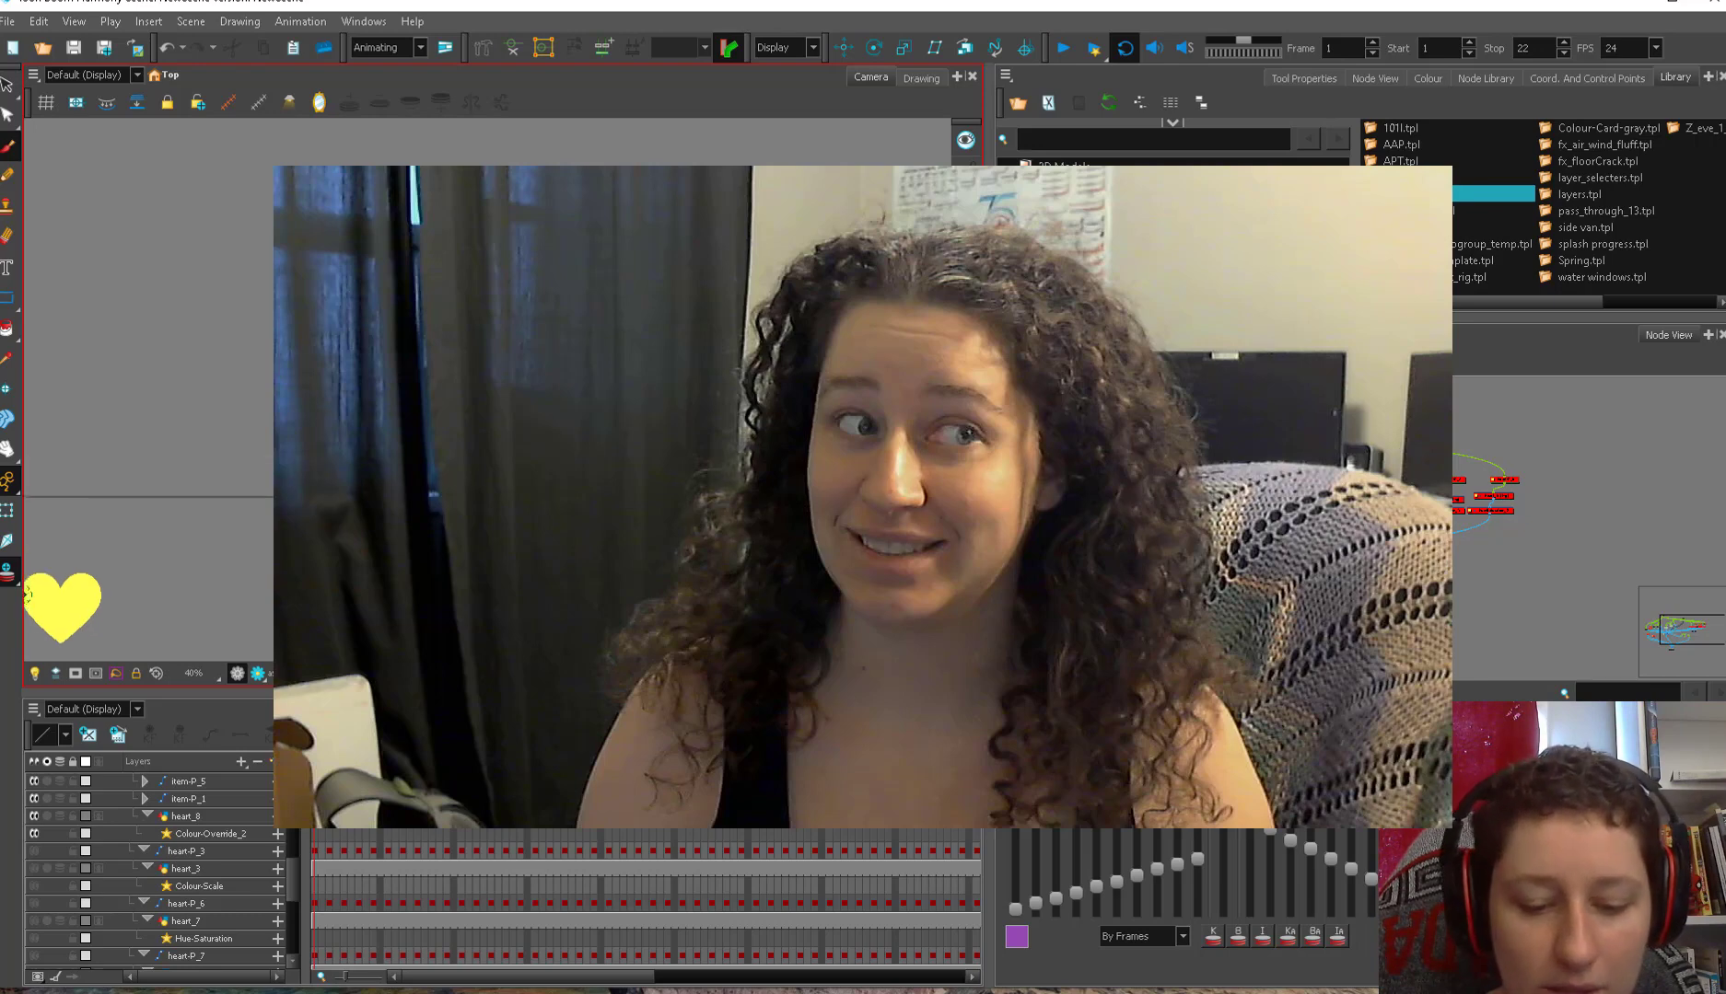
# - Draw shifted versions of the inner hair strands at frame 3 over the onion-skinned outline
pyautogui.press('.')
pyautogui.press('.')
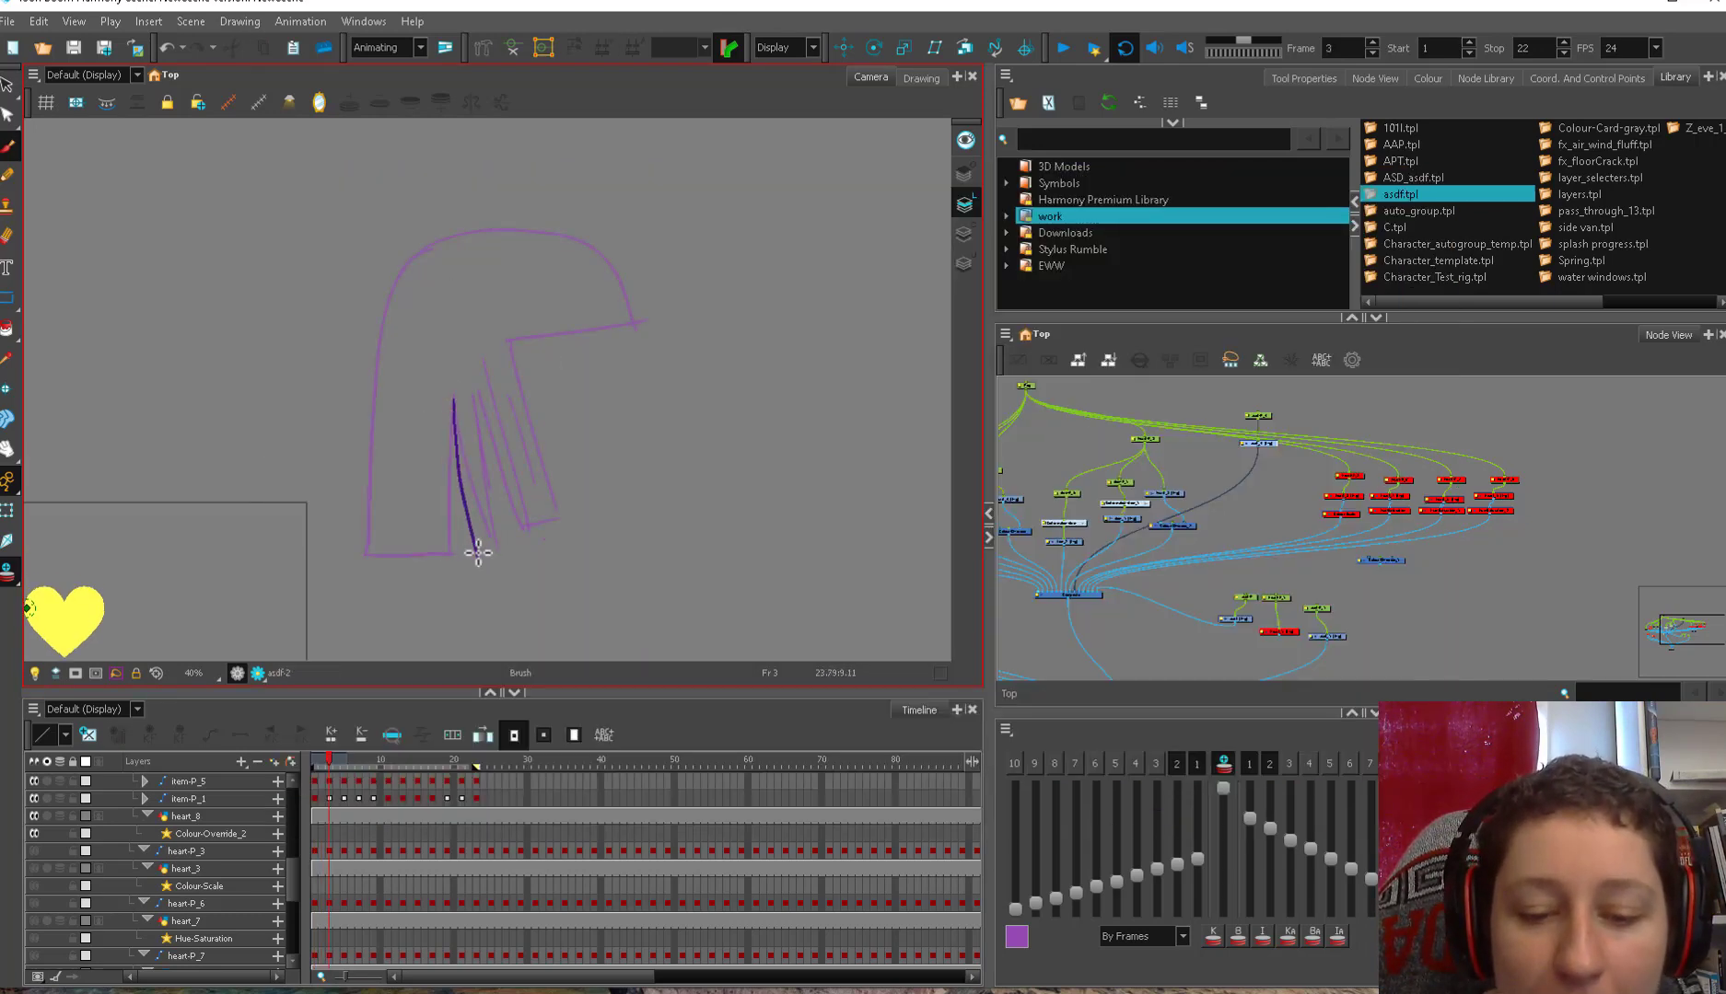
pyautogui.moveTo(478, 552); pyautogui.dragTo(479, 446)
pyautogui.moveTo(480, 379); pyautogui.dragTo(512, 537)
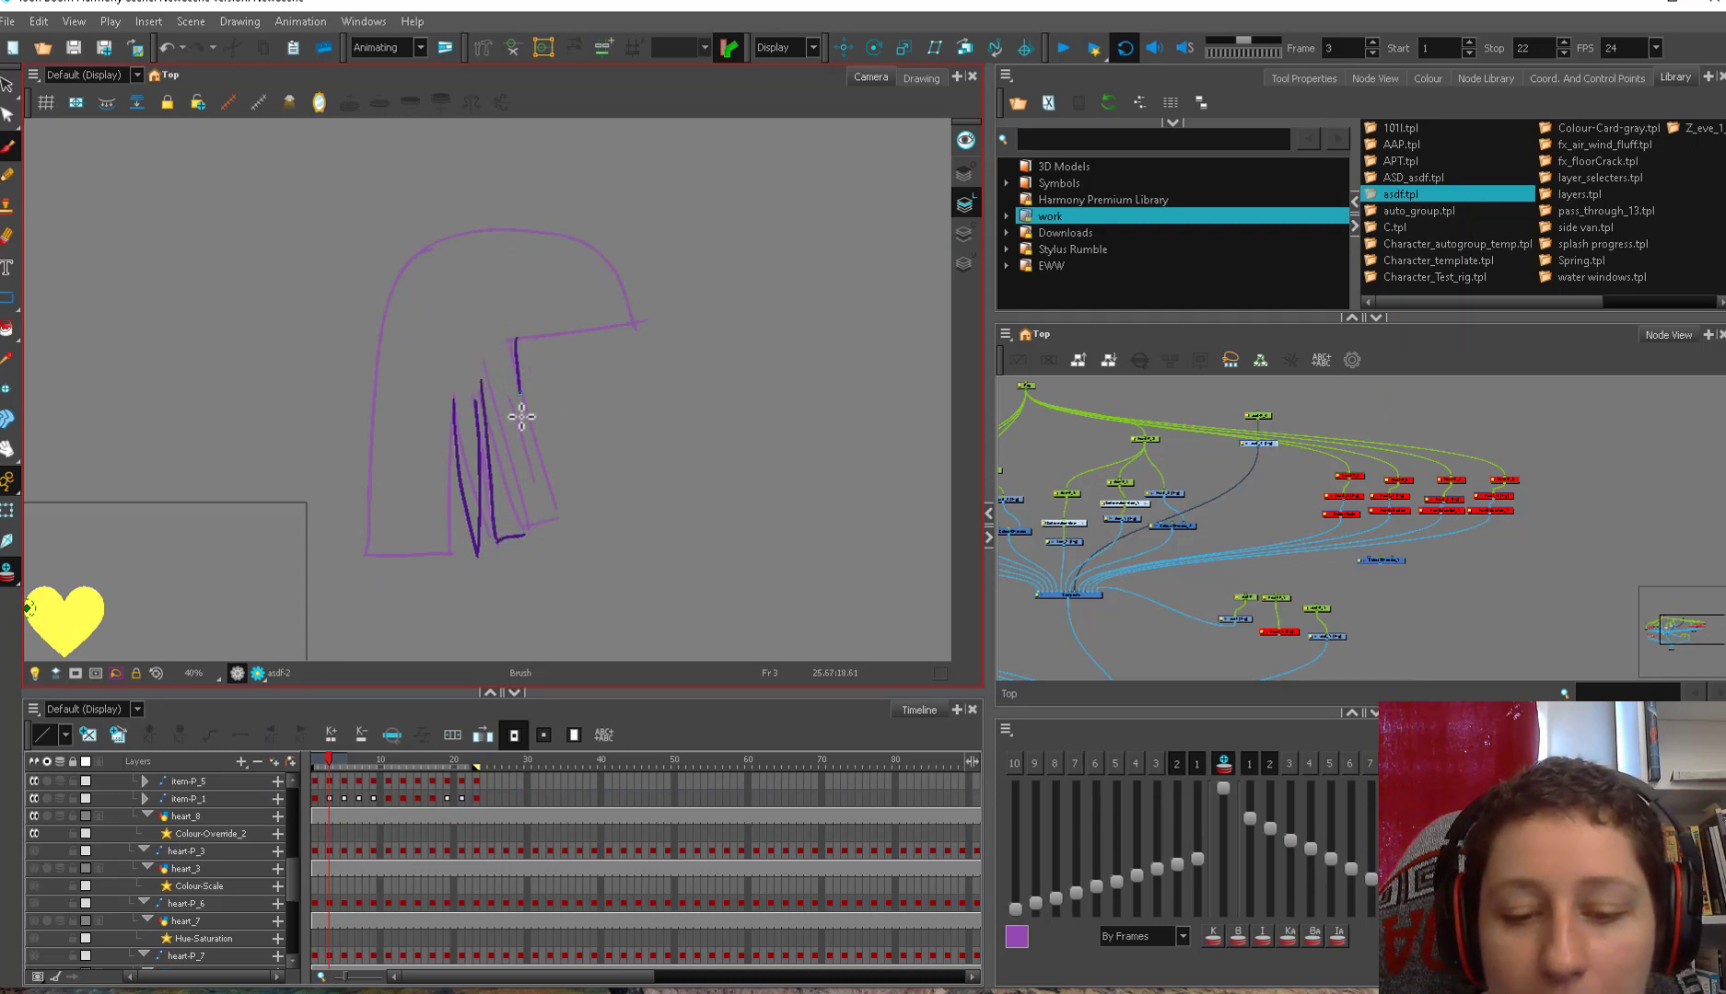
# - Sketch a group of long, loose S-shaped hair strands beside the rounded hair drawing
pyautogui.moveTo(724, 455); pyautogui.dragTo(632, 434)
pyautogui.moveTo(659, 214); pyautogui.dragTo(589, 608)
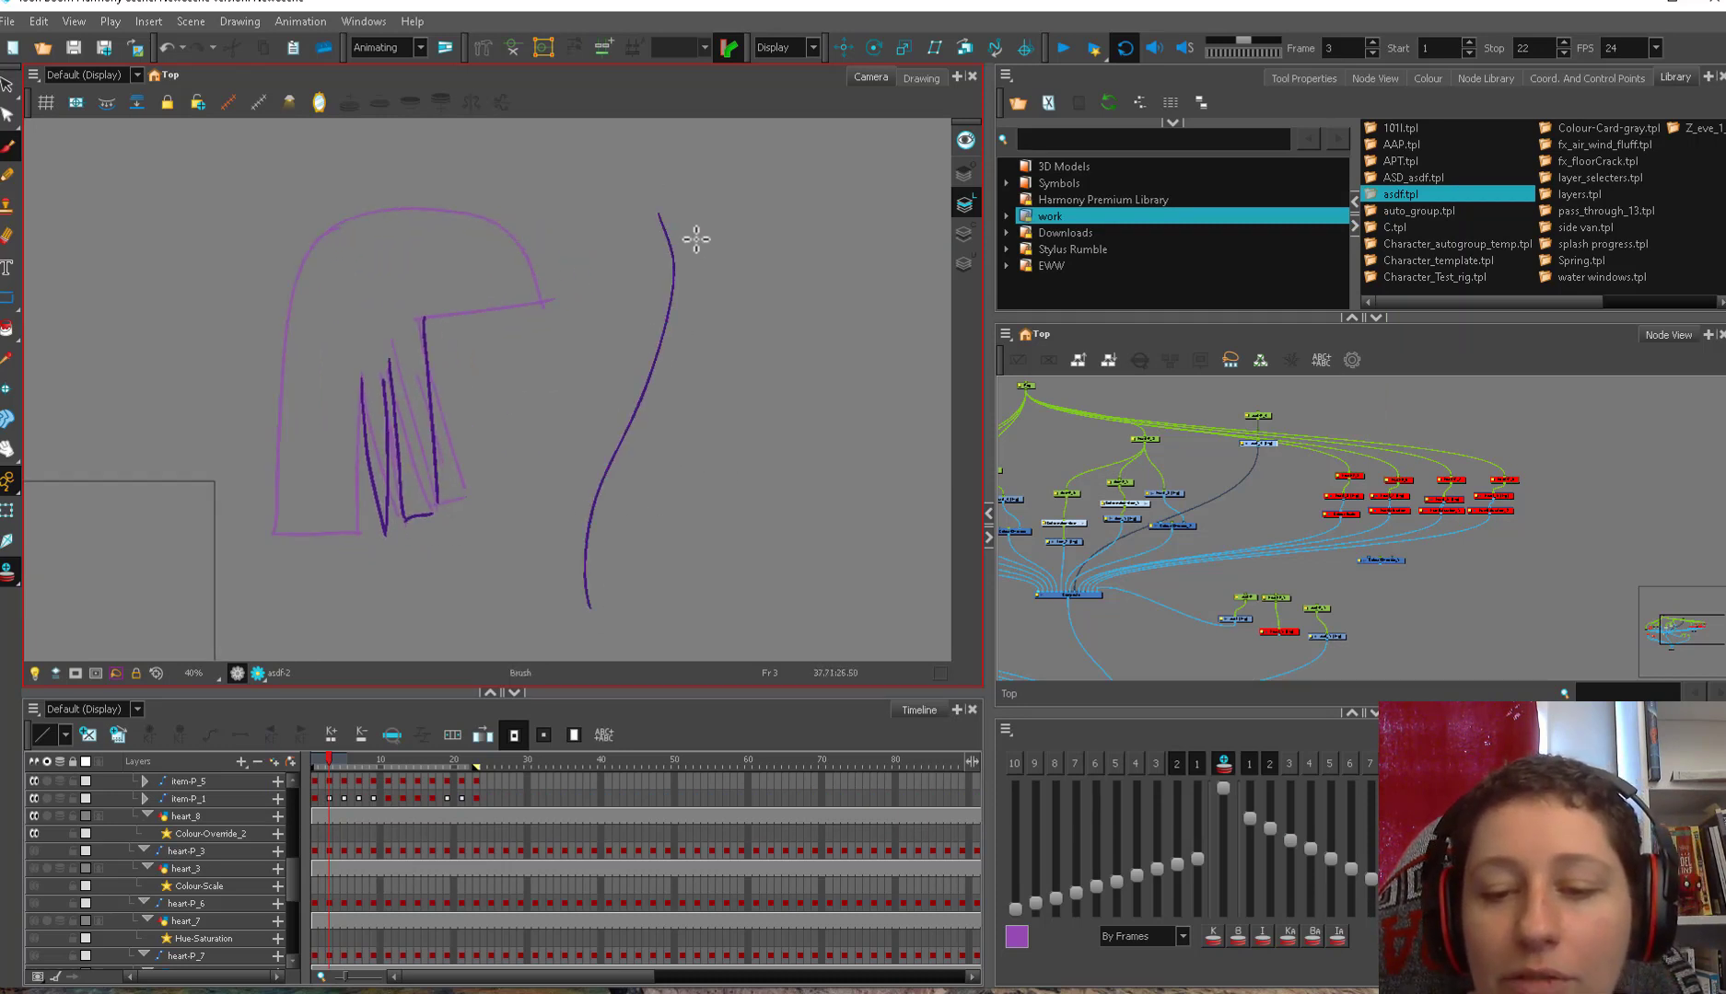
pyautogui.moveTo(709, 273)
pyautogui.mouseDown()
pyautogui.moveTo(605, 612)
pyautogui.moveTo(567, 578)
pyautogui.mouseUp()
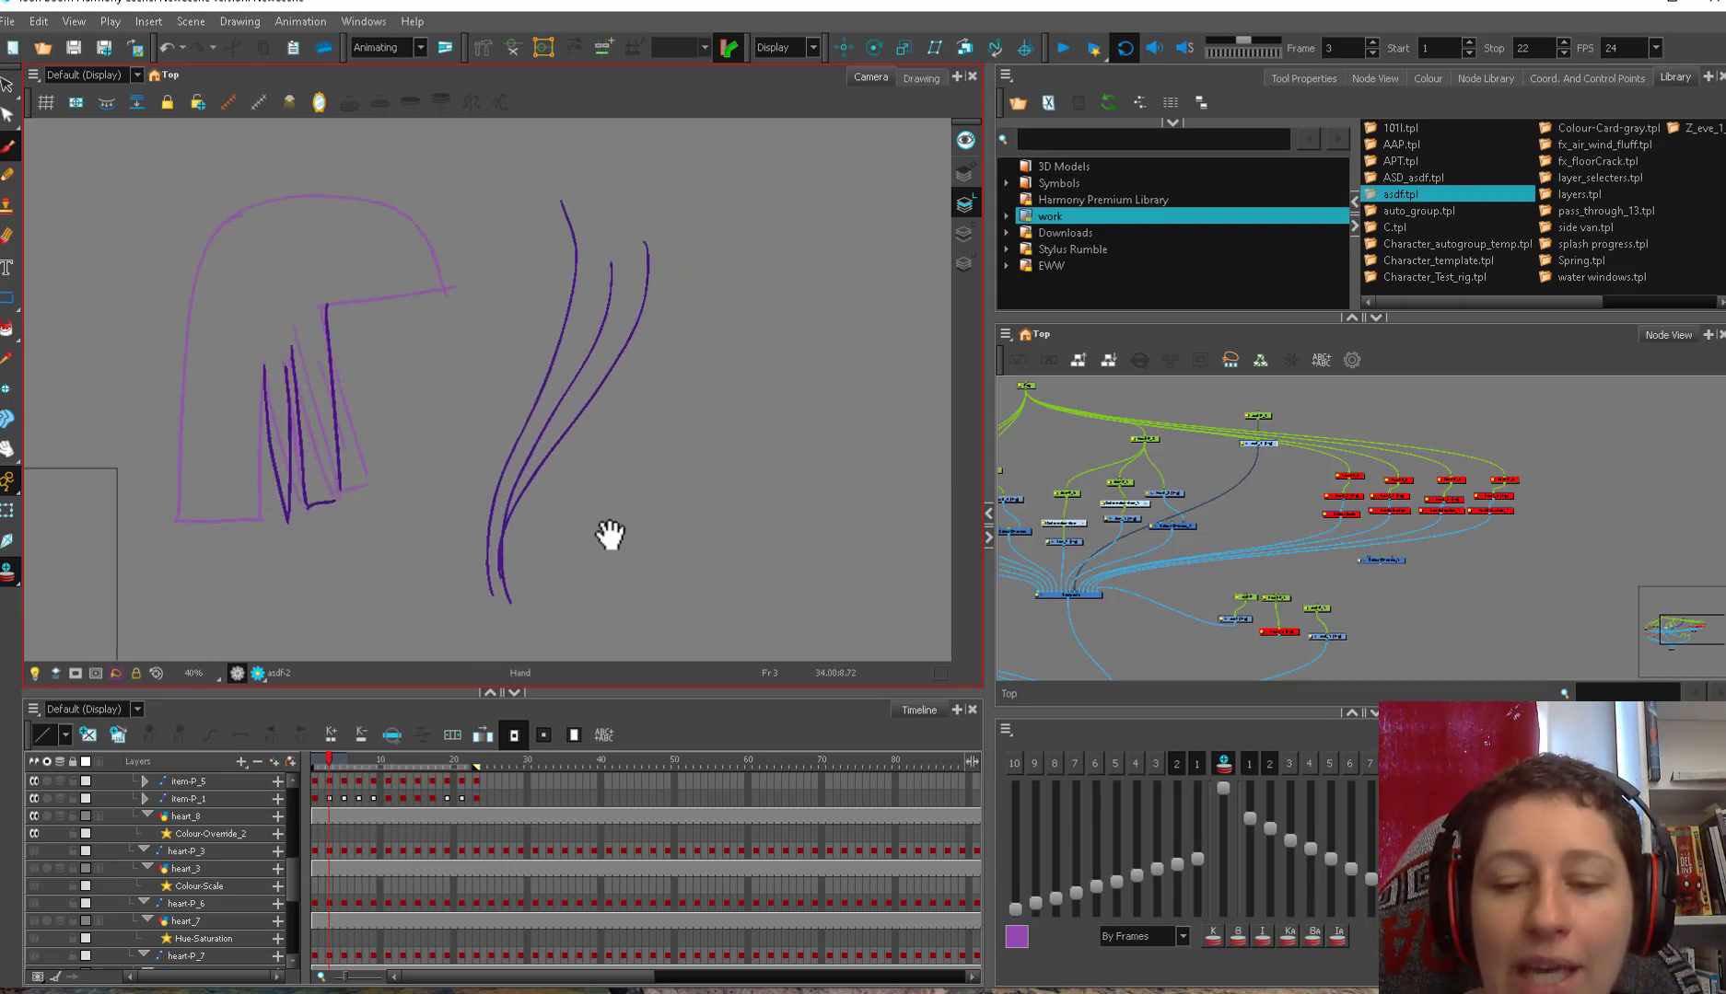
pyautogui.moveTo(645, 238)
pyautogui.mouseDown()
pyautogui.moveTo(568, 570)
pyautogui.moveTo(629, 548)
pyautogui.moveTo(697, 288)
pyautogui.moveTo(617, 491)
pyautogui.moveTo(702, 481)
pyautogui.moveTo(620, 501)
pyautogui.mouseUp()
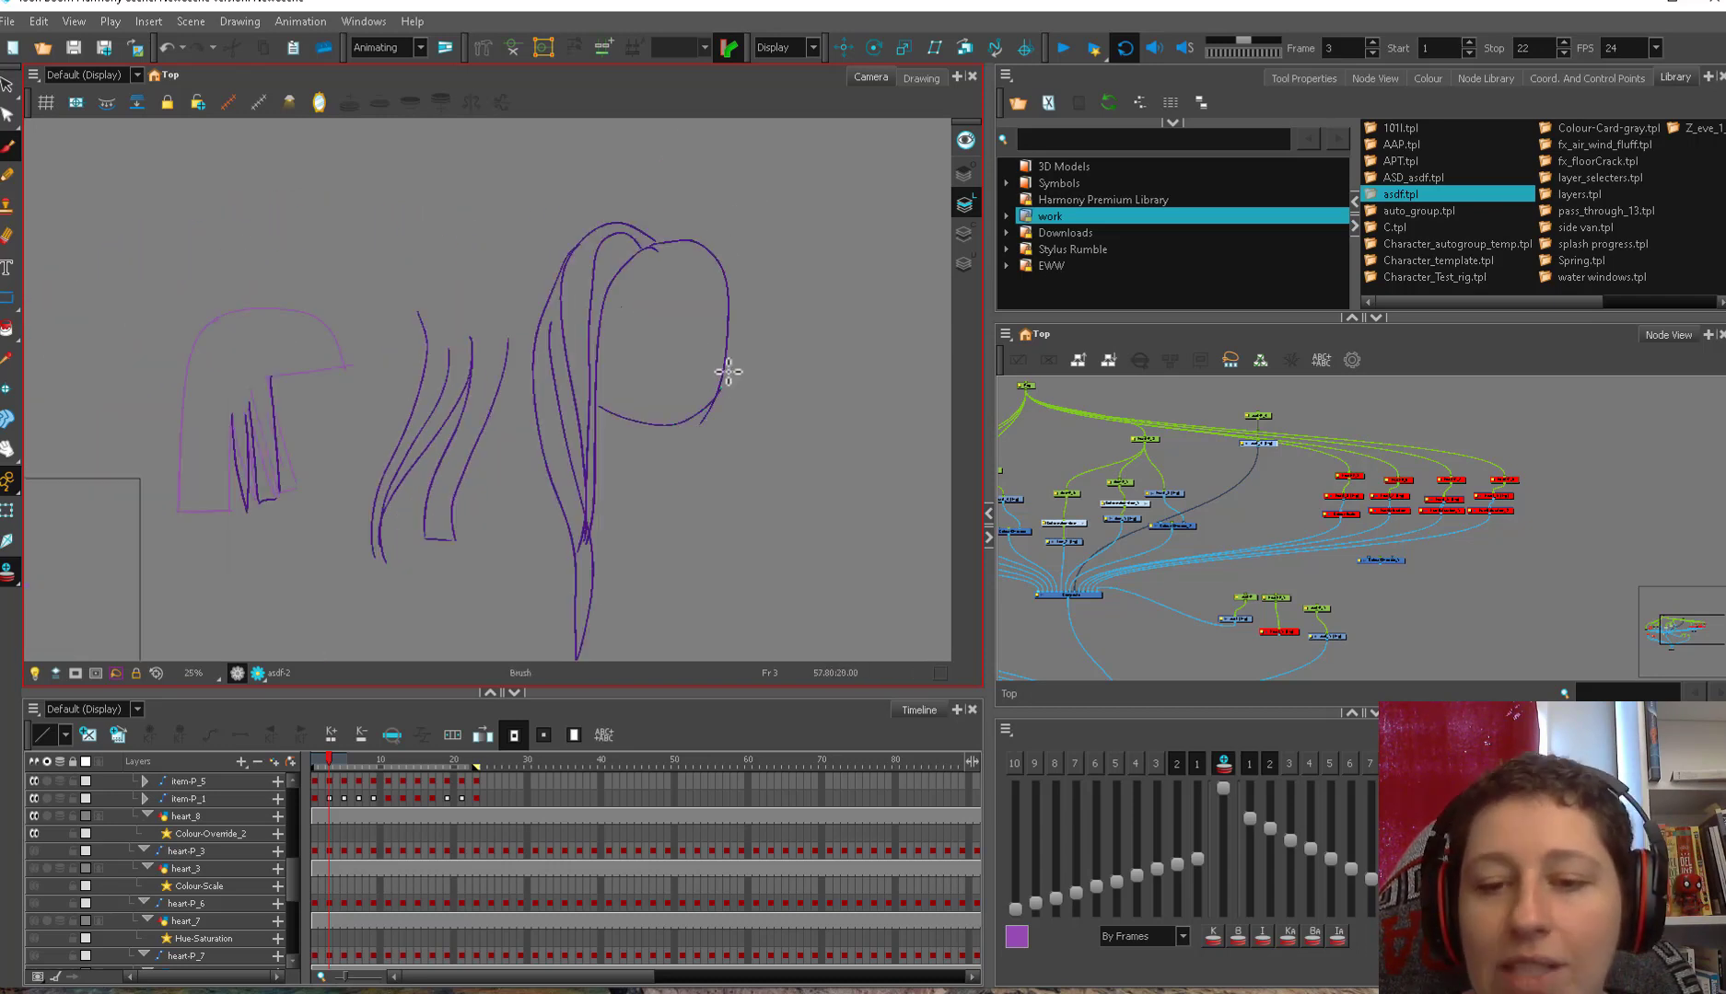
# - Complete the sketch of an oval head with long parted hair falling on both sides
pyautogui.moveTo(728, 372); pyautogui.dragTo(651, 235)
pyautogui.moveTo(650, 232)
pyautogui.mouseDown()
pyautogui.moveTo(697, 220)
pyautogui.moveTo(737, 353)
pyautogui.moveTo(710, 573)
pyautogui.mouseUp()
pyautogui.moveTo(698, 431); pyautogui.dragTo(691, 574)
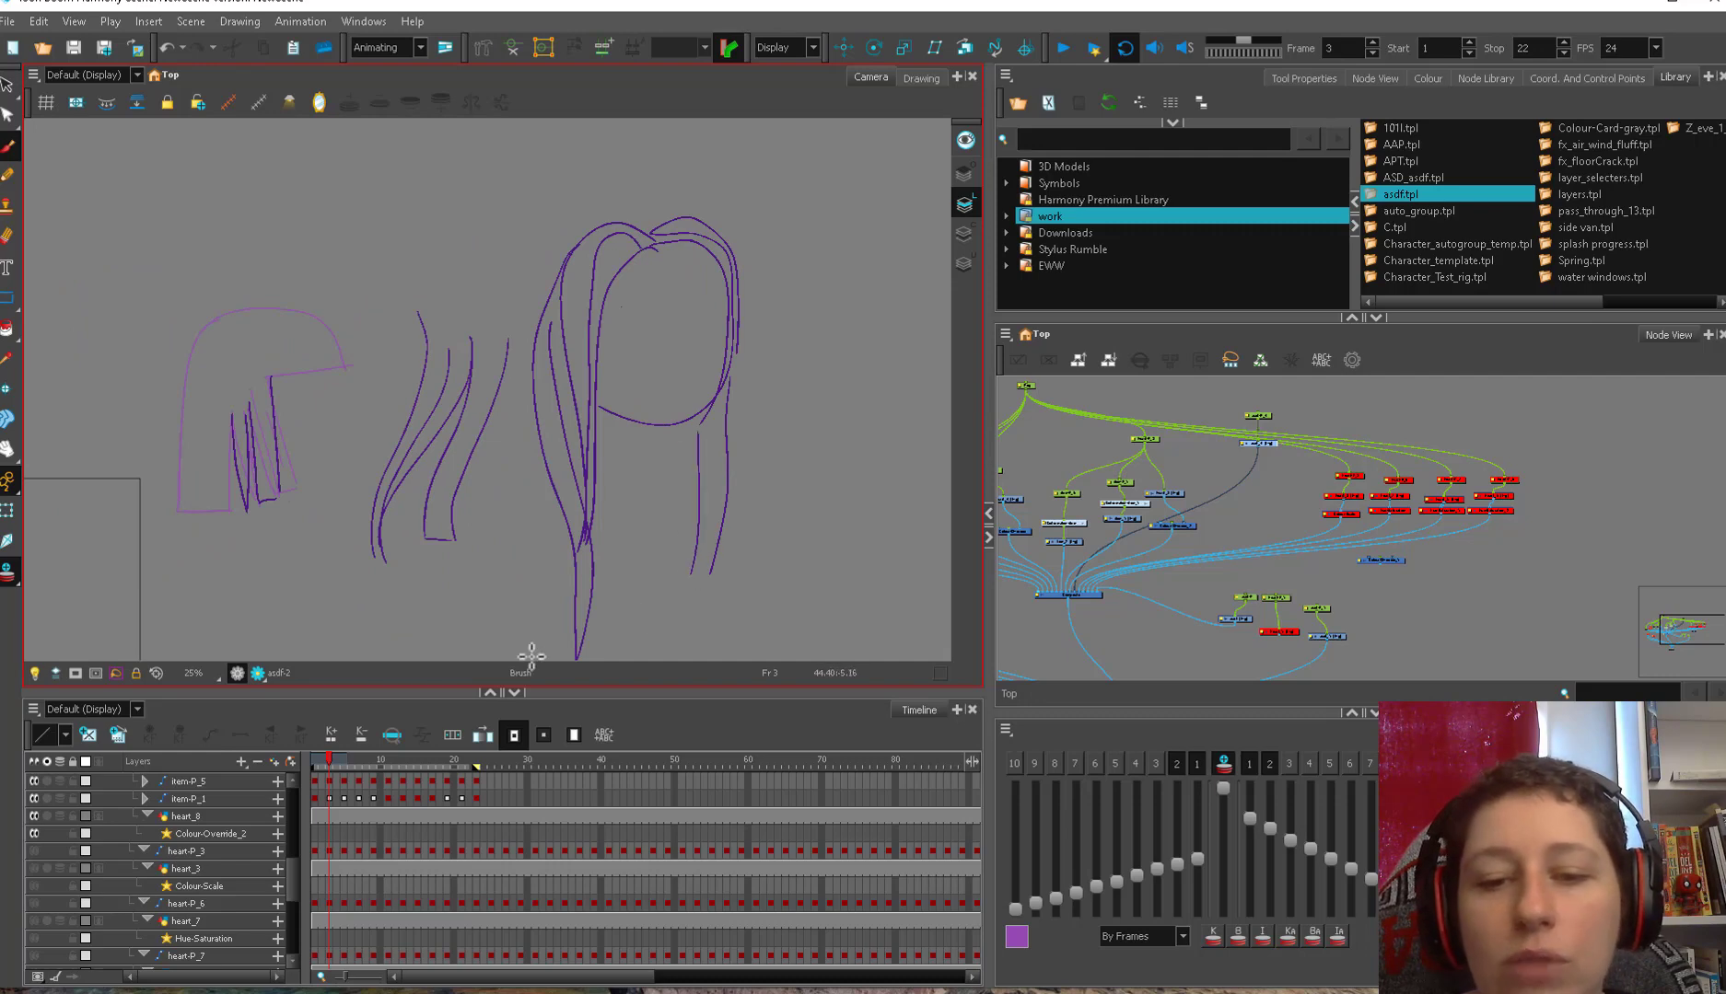
# - Mark the duplicated heart's upper line with a small arrow pointing down at it
pyautogui.hotkey('alt', 's')
pyautogui.moveTo(723, 175)
pyautogui.mouseDown()
pyautogui.moveTo(392, 597)
pyautogui.moveTo(596, 545)
pyautogui.mouseUp()
pyautogui.moveTo(604, 527); pyautogui.dragTo(765, 460)
pyautogui.hotkey('alt', 'b')
pyautogui.moveTo(499, 455); pyautogui.dragTo(708, 427)
pyautogui.press('2')
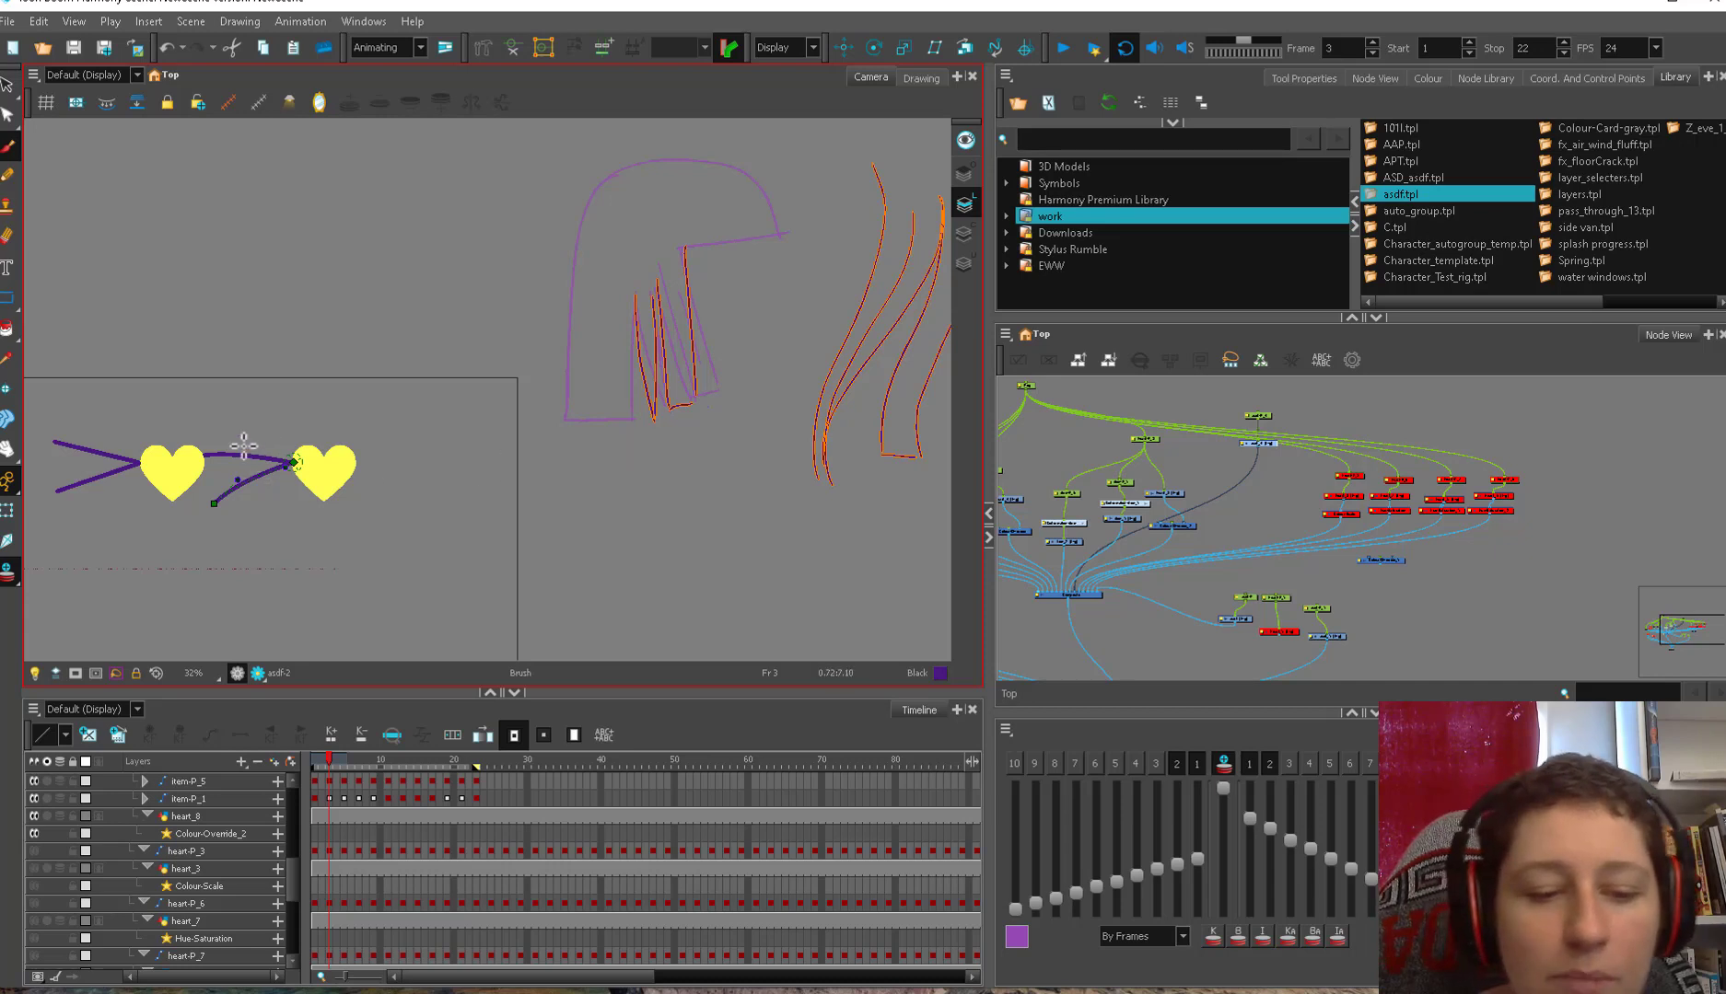
pyautogui.moveTo(251, 430); pyautogui.dragTo(269, 433)
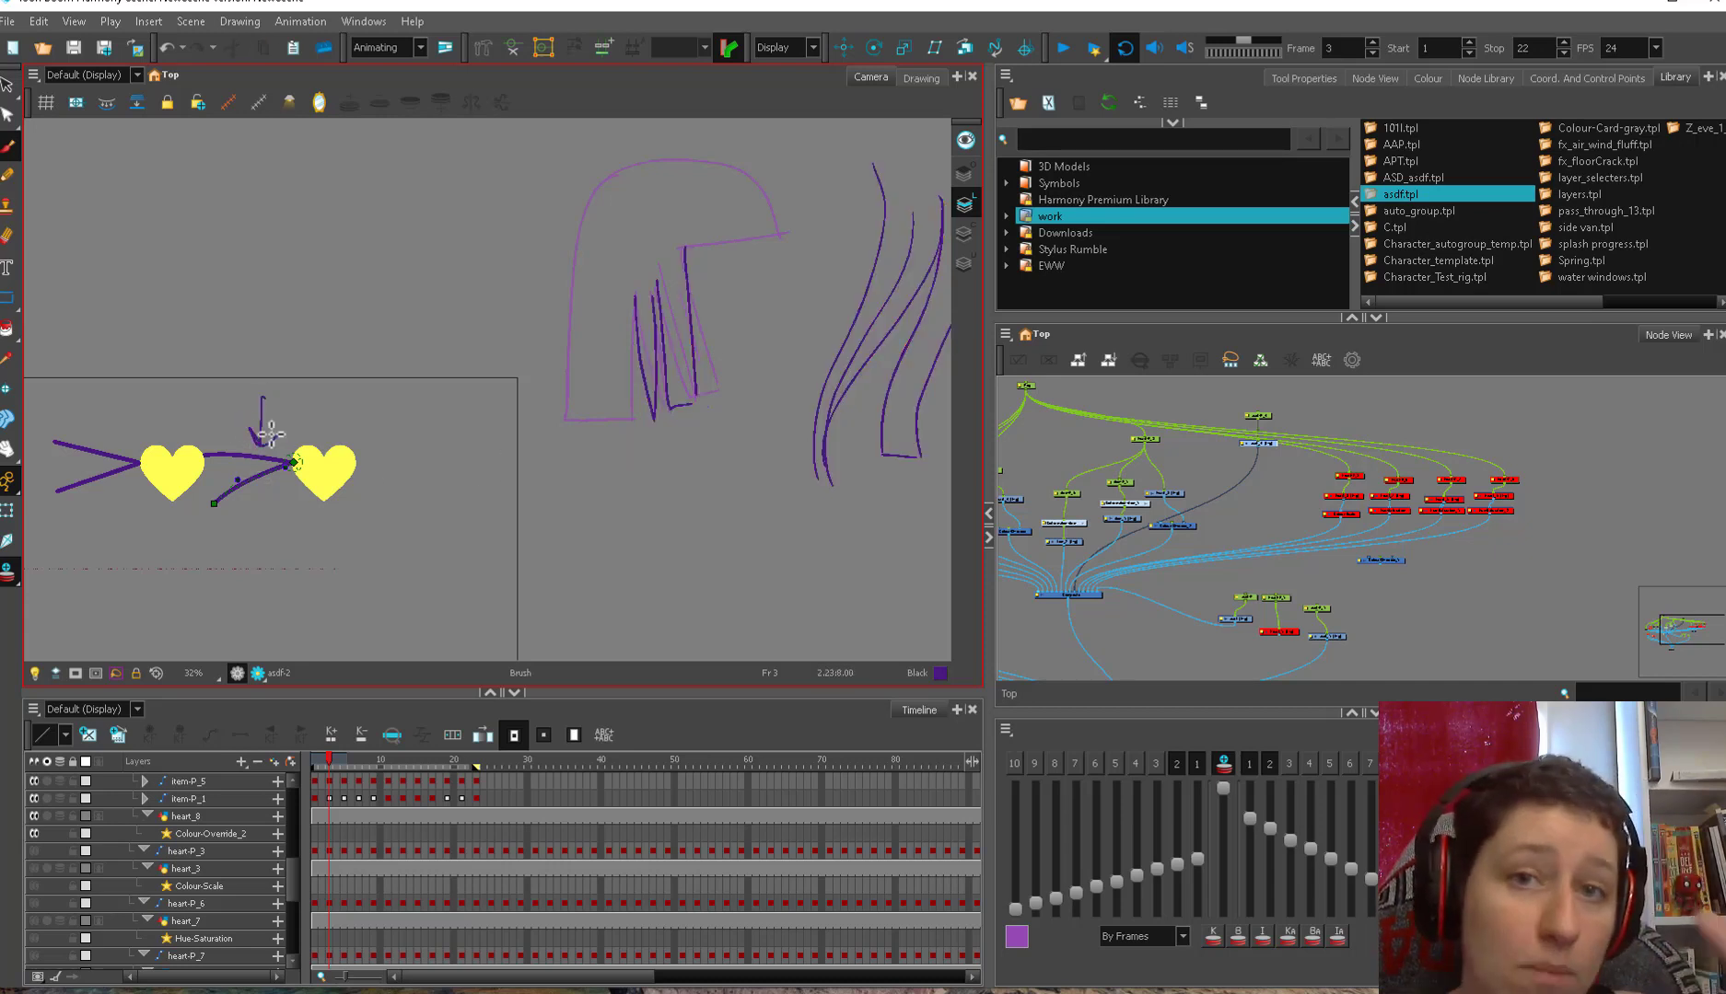
pyautogui.hotkey('alt', 'b')
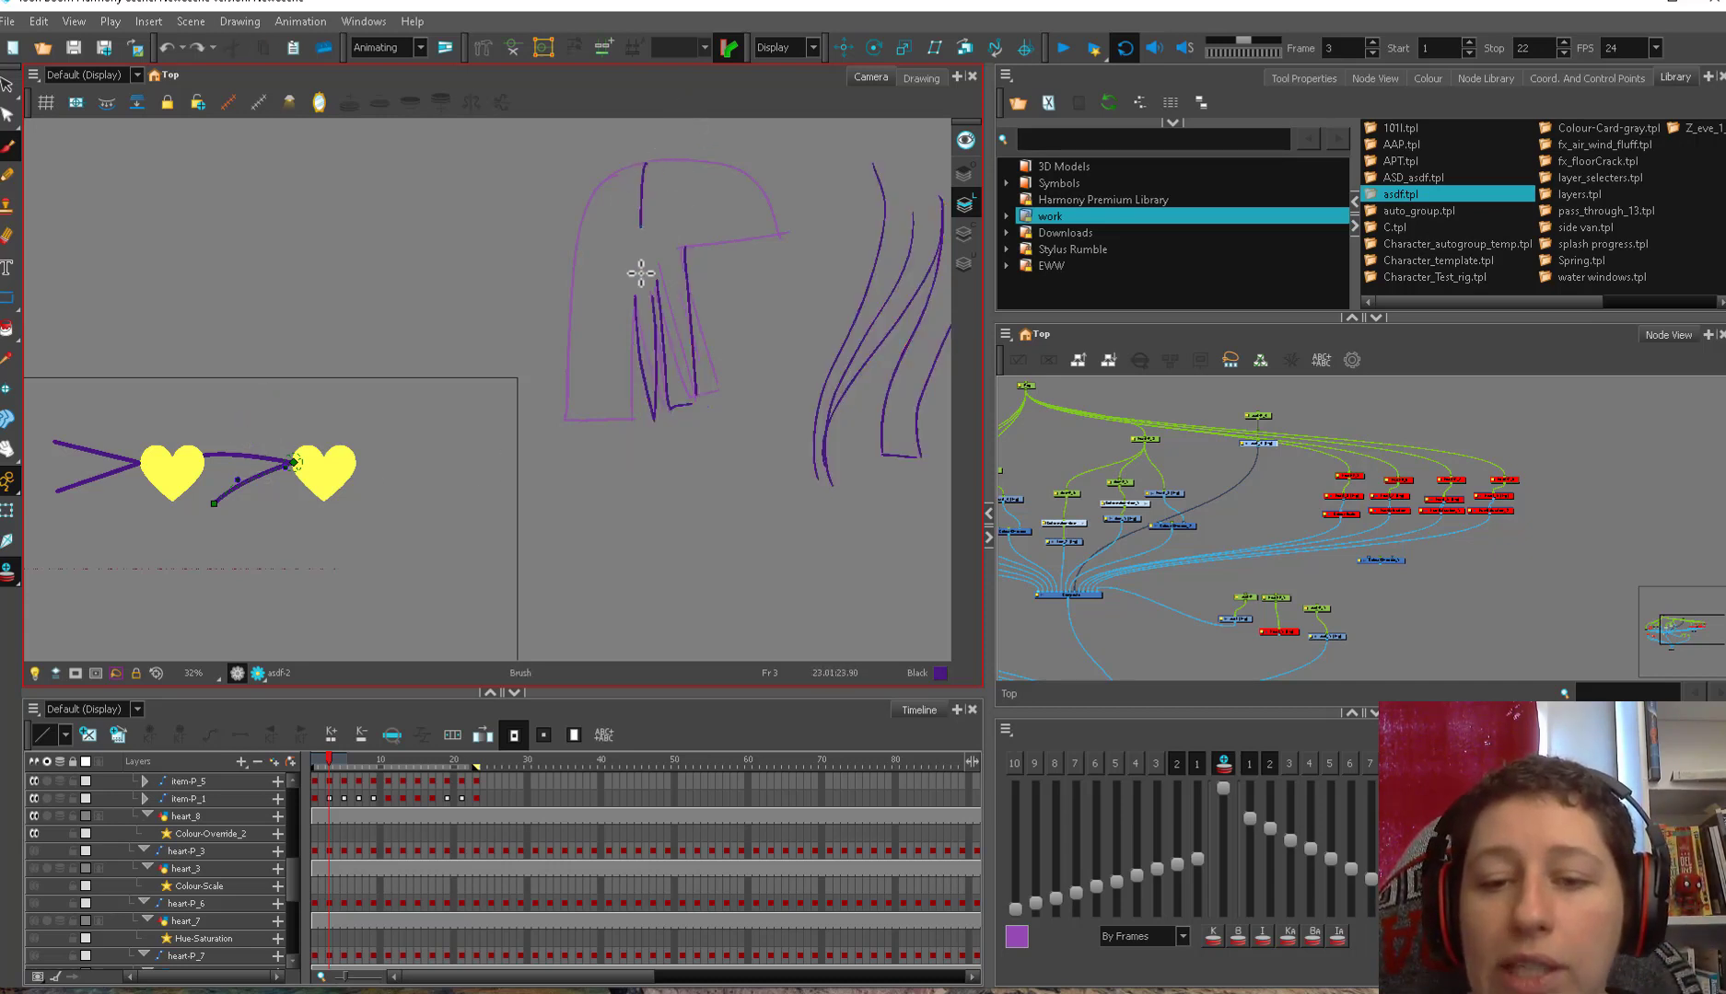
# - Draw several long strands running from the crown of the rounded hair outline down to its lower strands
pyautogui.moveTo(641, 273); pyautogui.dragTo(641, 278)
pyautogui.moveTo(646, 161); pyautogui.dragTo(629, 321)
pyautogui.moveTo(631, 166); pyautogui.dragTo(619, 310)
pyautogui.moveTo(648, 162); pyautogui.dragTo(636, 332)
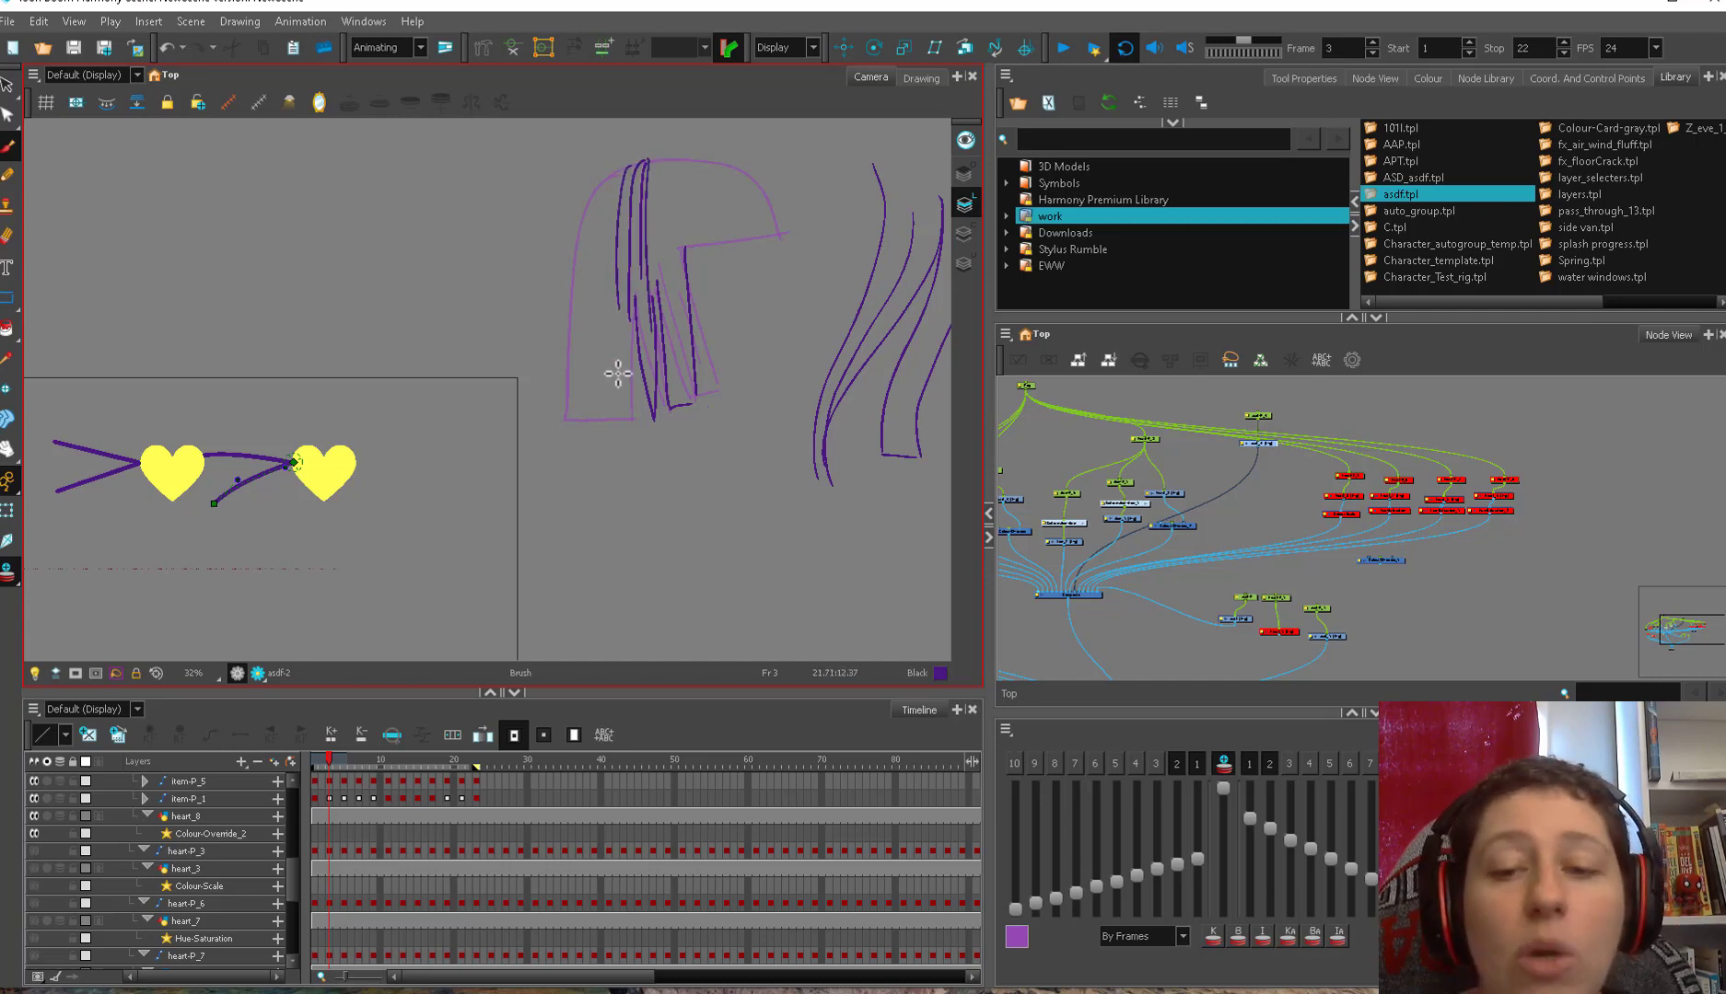
# - Sketch a screaming face with pointed hair tufts blowing sideways and a small arrow at their base, above the earlier hair drawings
pyautogui.press('space')
pyautogui.moveTo(801, 259); pyautogui.dragTo(664, 635)
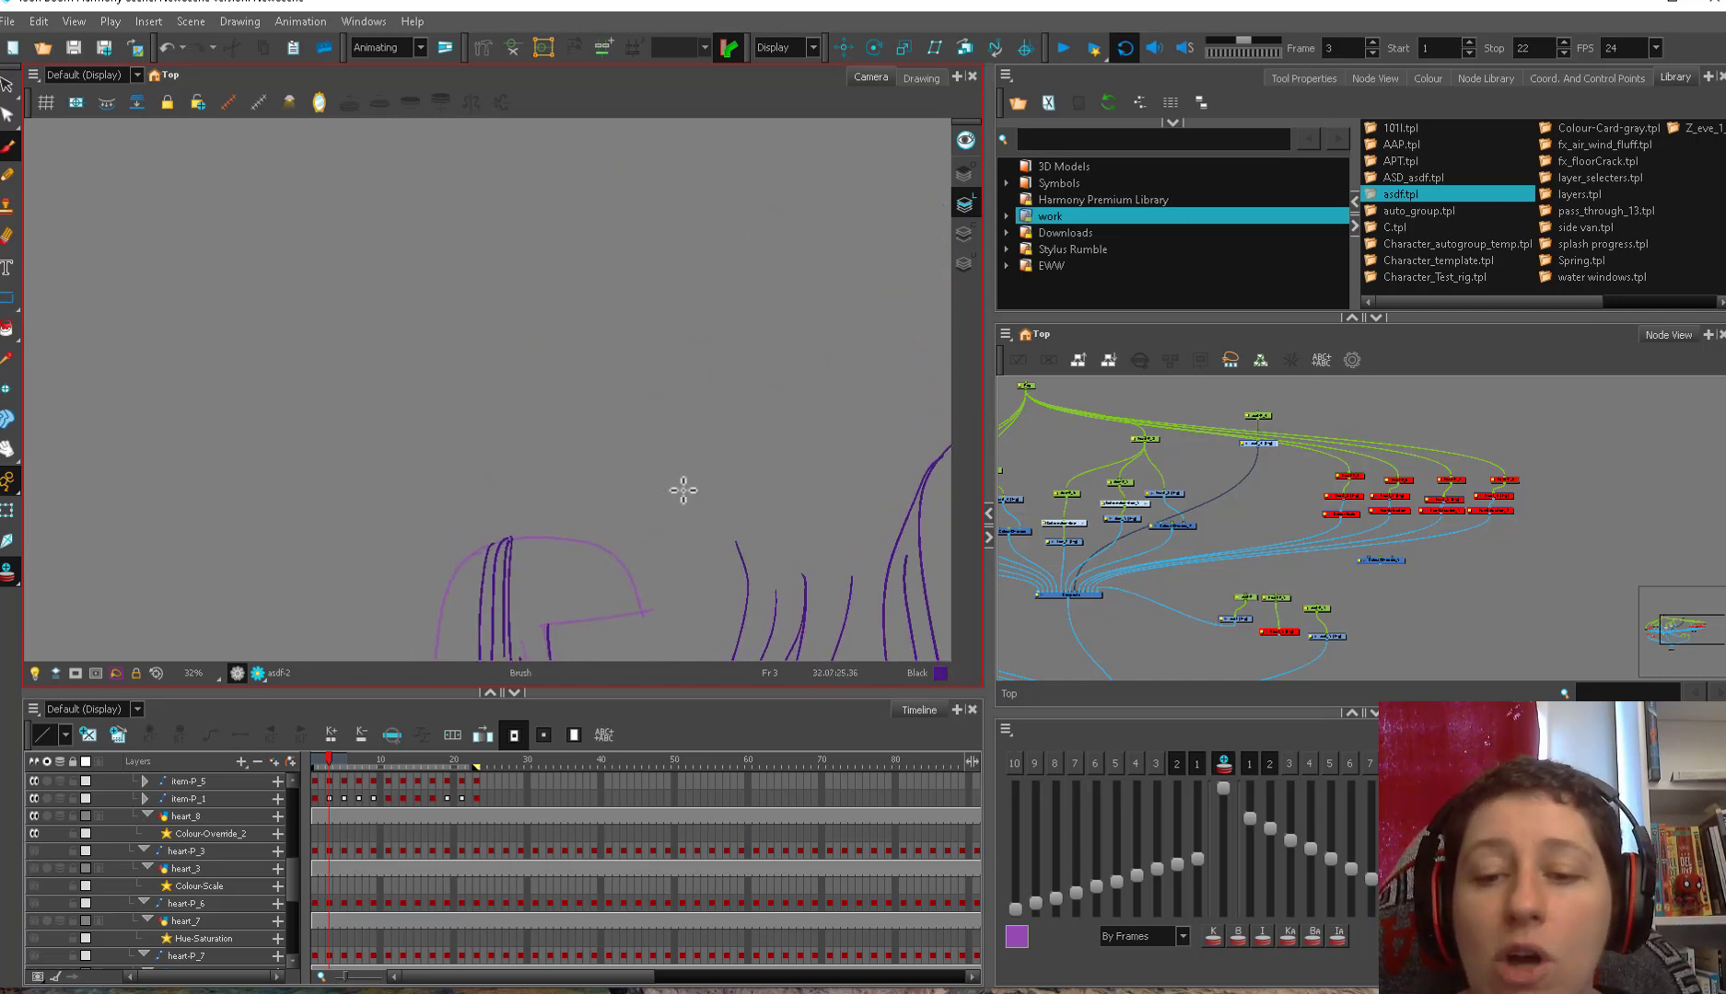
pyautogui.moveTo(726, 272)
pyautogui.mouseDown()
pyautogui.moveTo(580, 175)
pyautogui.moveTo(373, 193)
pyautogui.moveTo(722, 286)
pyautogui.moveTo(636, 270)
pyautogui.moveTo(347, 392)
pyautogui.moveTo(744, 275)
pyautogui.moveTo(545, 333)
pyautogui.moveTo(440, 453)
pyautogui.moveTo(692, 374)
pyautogui.moveTo(720, 292)
pyautogui.mouseUp()
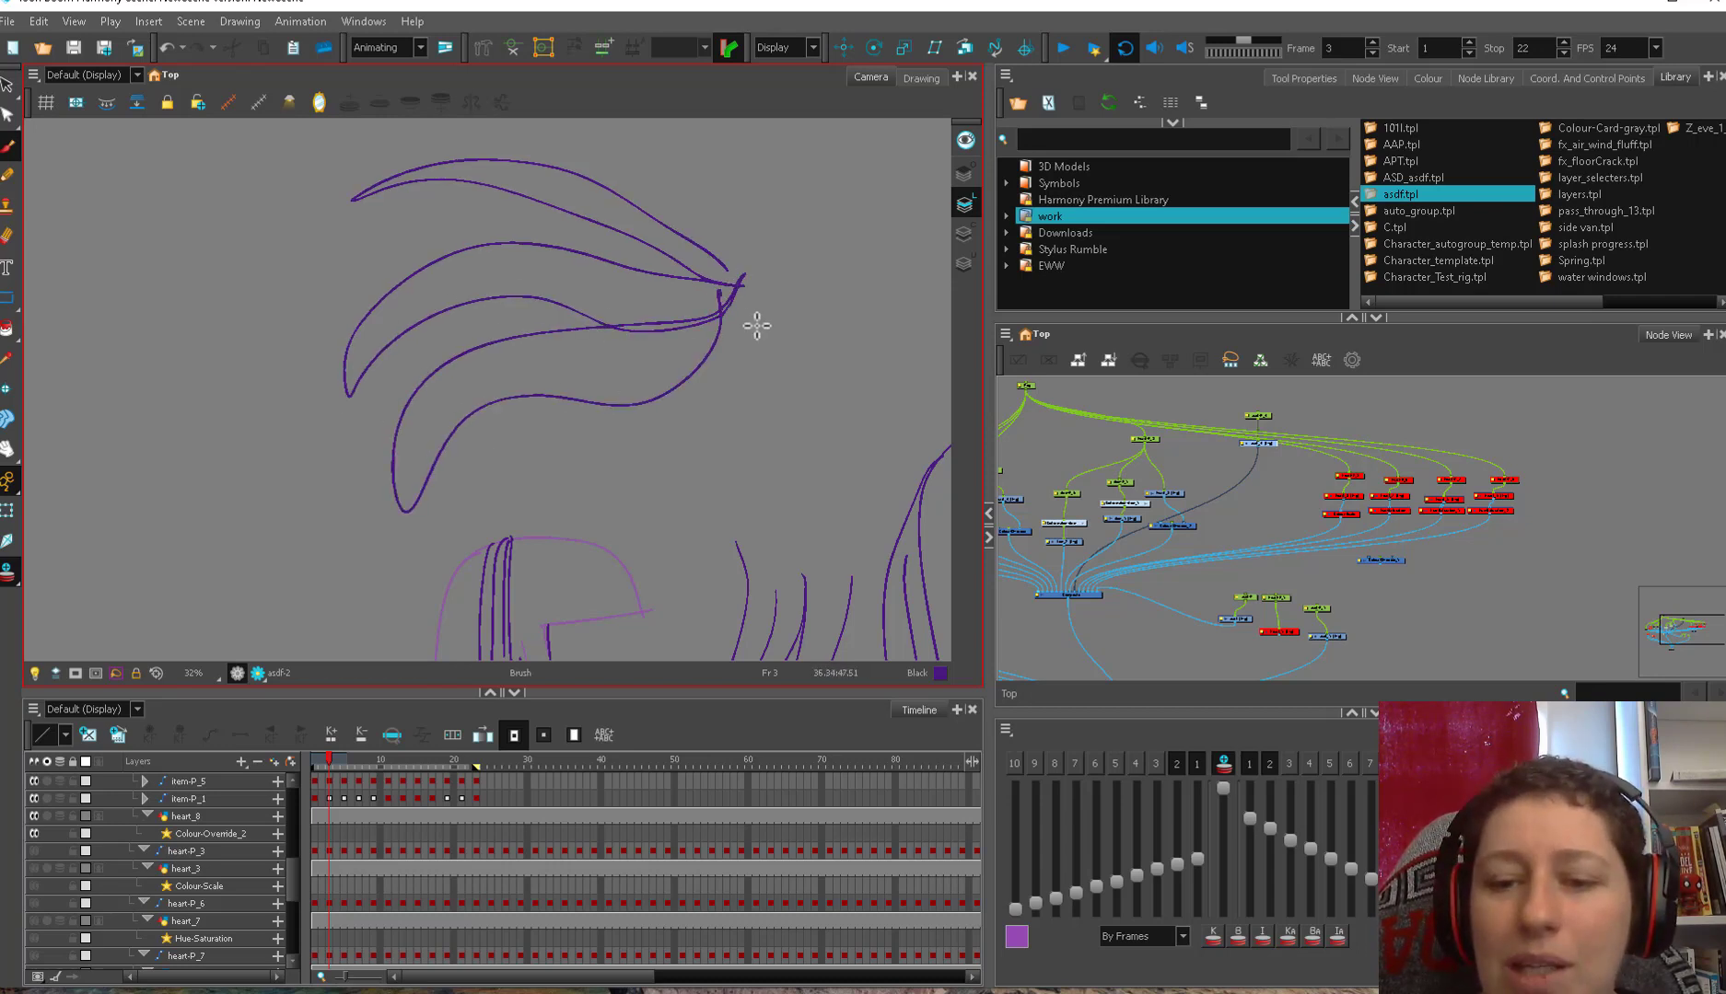
pyautogui.press('space')
pyautogui.moveTo(759, 249)
pyautogui.mouseDown()
pyautogui.moveTo(685, 293)
pyautogui.moveTo(774, 162)
pyautogui.moveTo(943, 251)
pyautogui.mouseUp()
pyautogui.moveTo(629, 364)
pyautogui.mouseDown()
pyautogui.moveTo(671, 532)
pyautogui.moveTo(750, 302)
pyautogui.mouseUp()
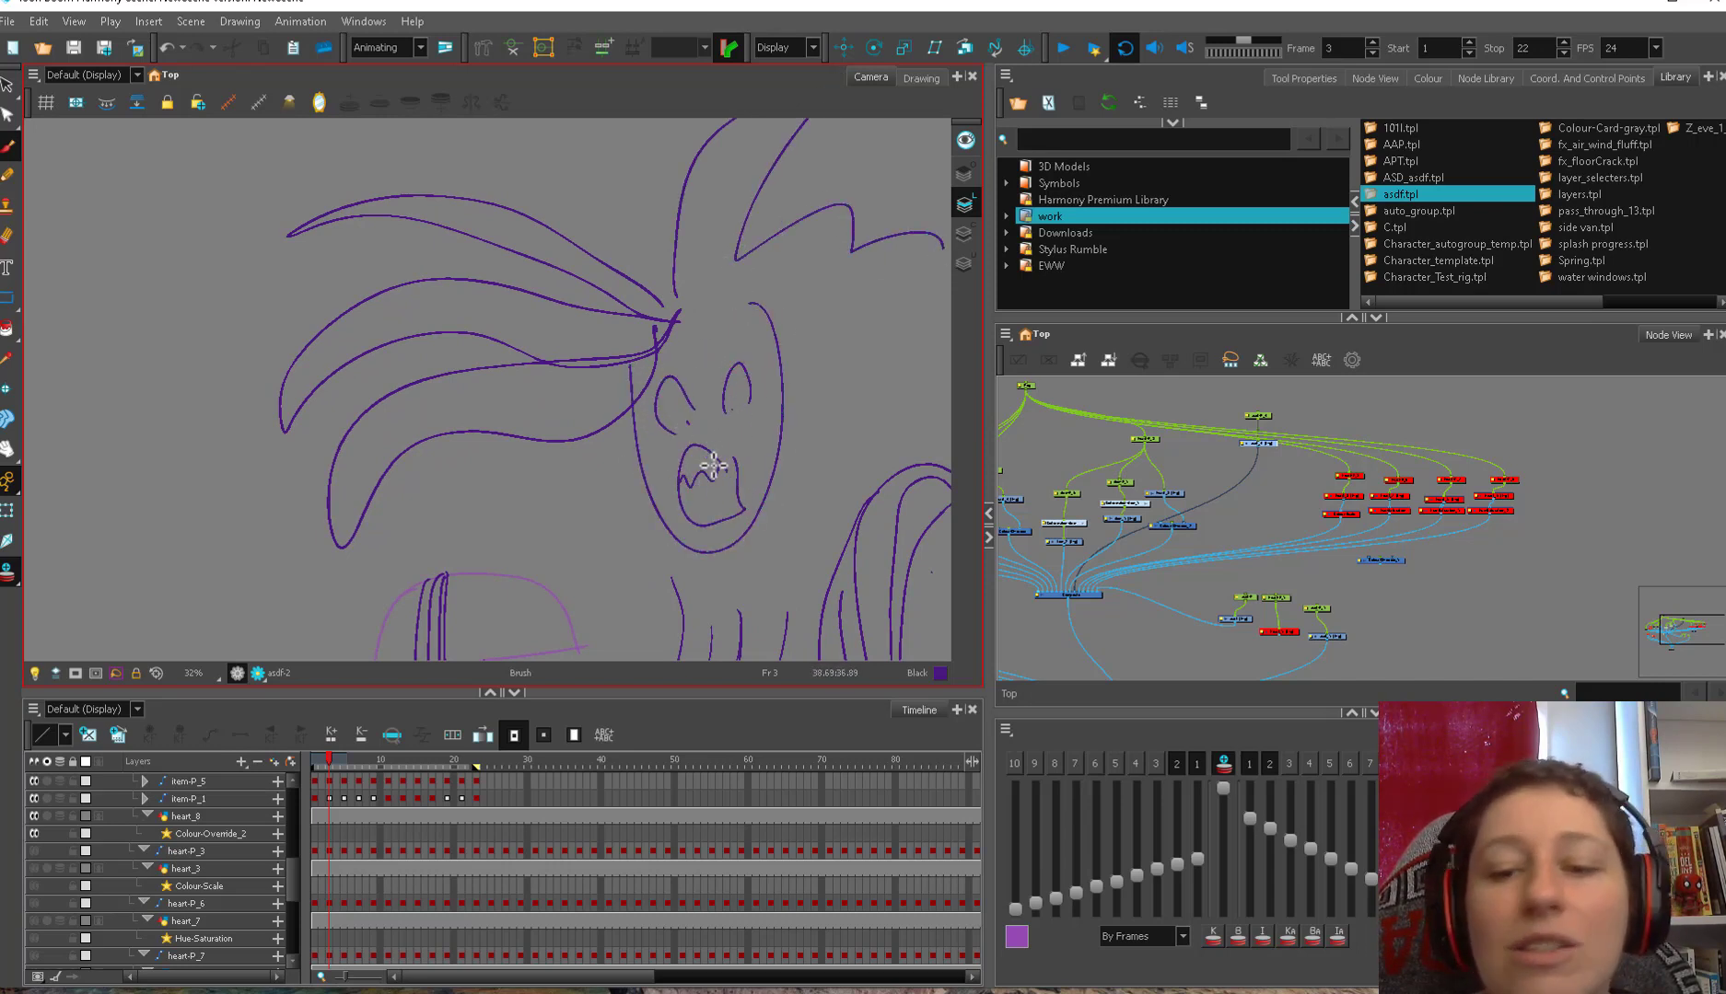
pyautogui.press('space')
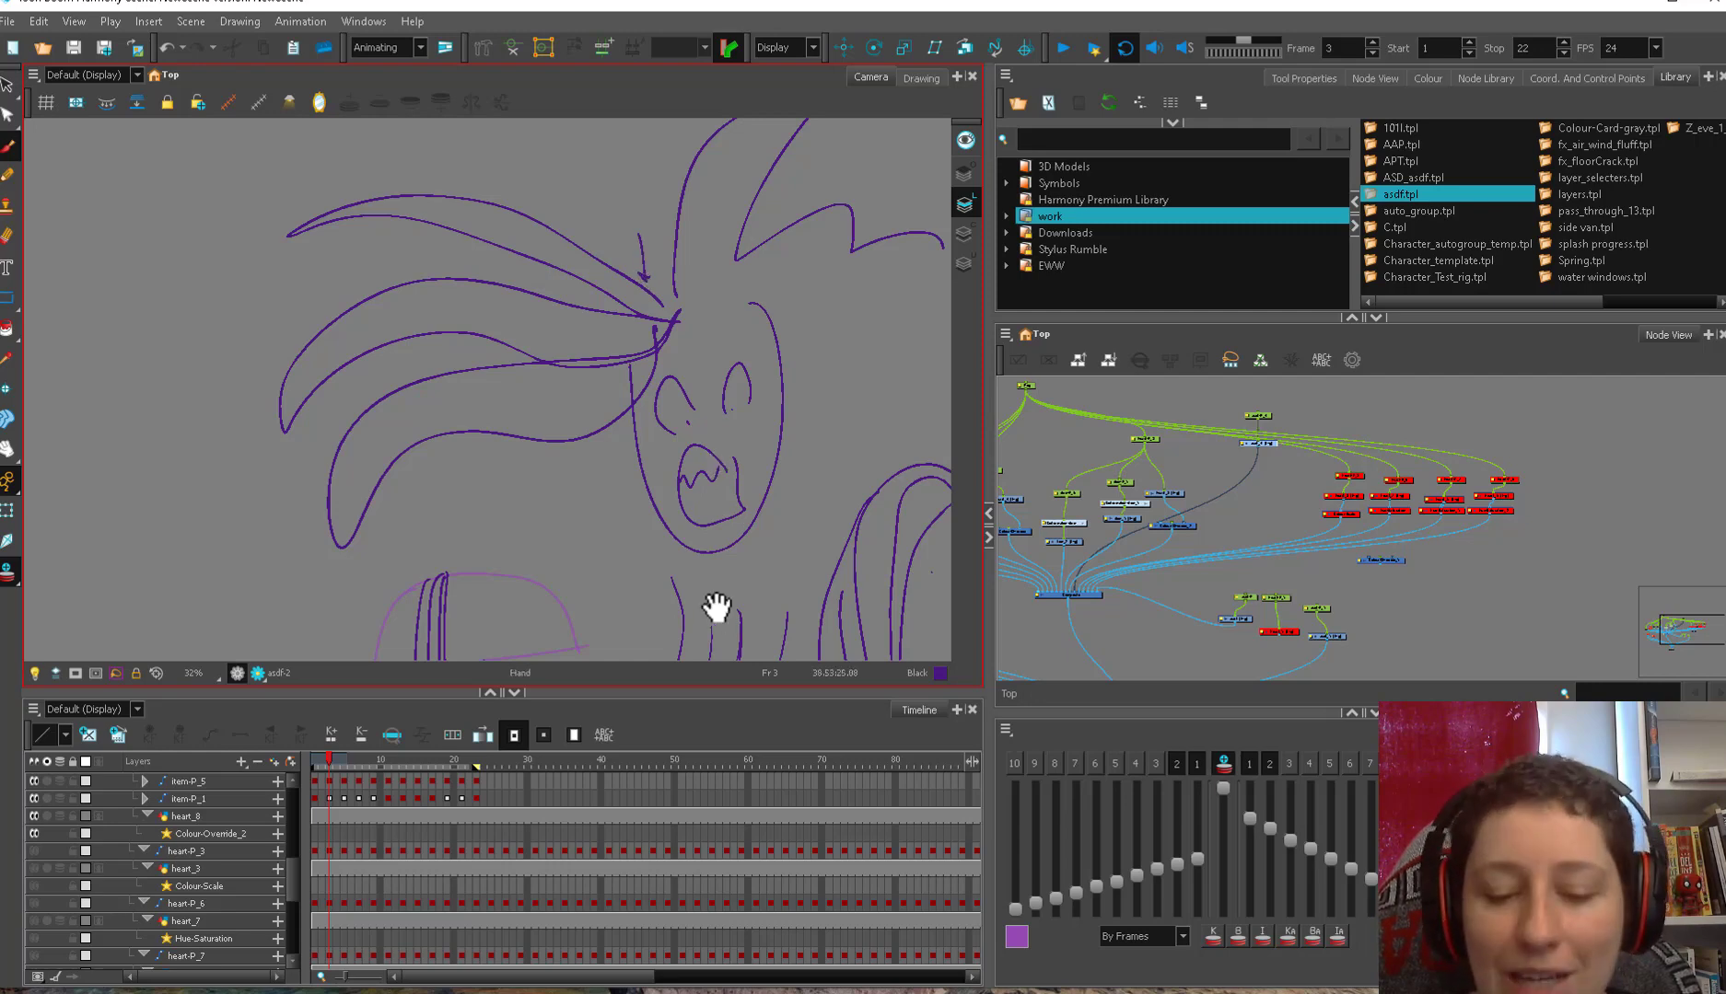
# - Add more long strands to the back of the rounded hair drawing and an arrow pointing at its front strands
pyautogui.moveTo(716, 609); pyautogui.dragTo(750, 346)
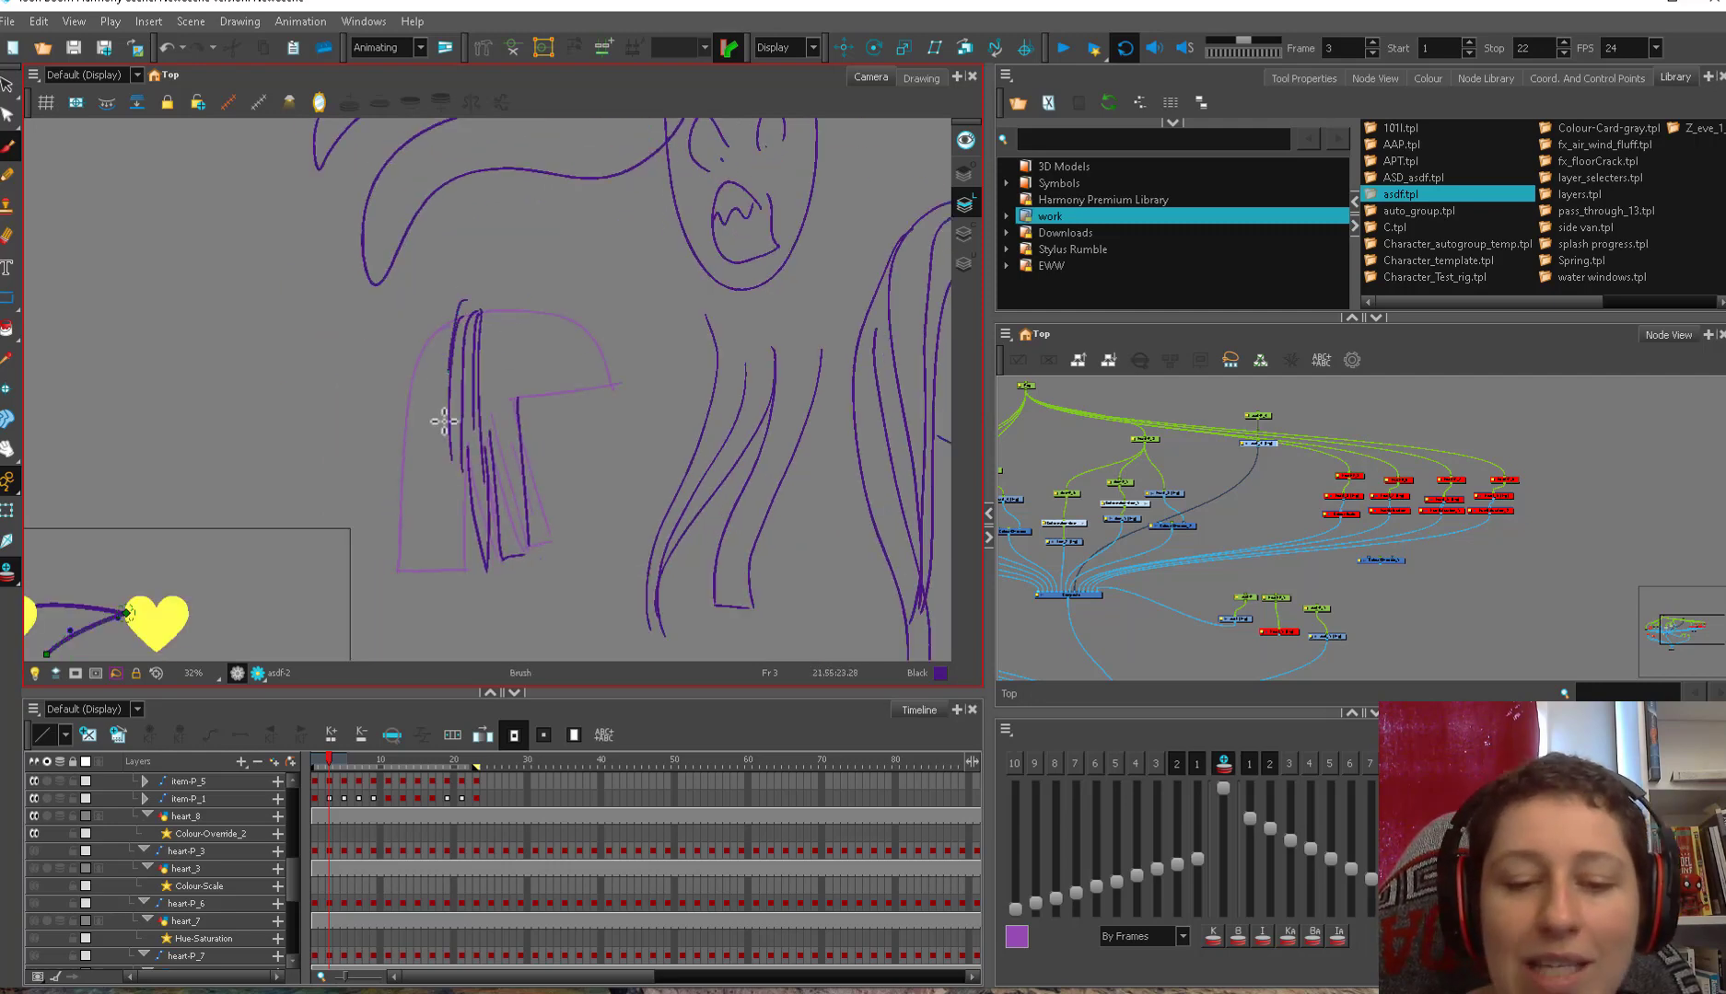
pyautogui.moveTo(444, 421); pyautogui.dragTo(447, 562)
pyautogui.moveTo(460, 298); pyautogui.dragTo(426, 527)
pyautogui.press('space')
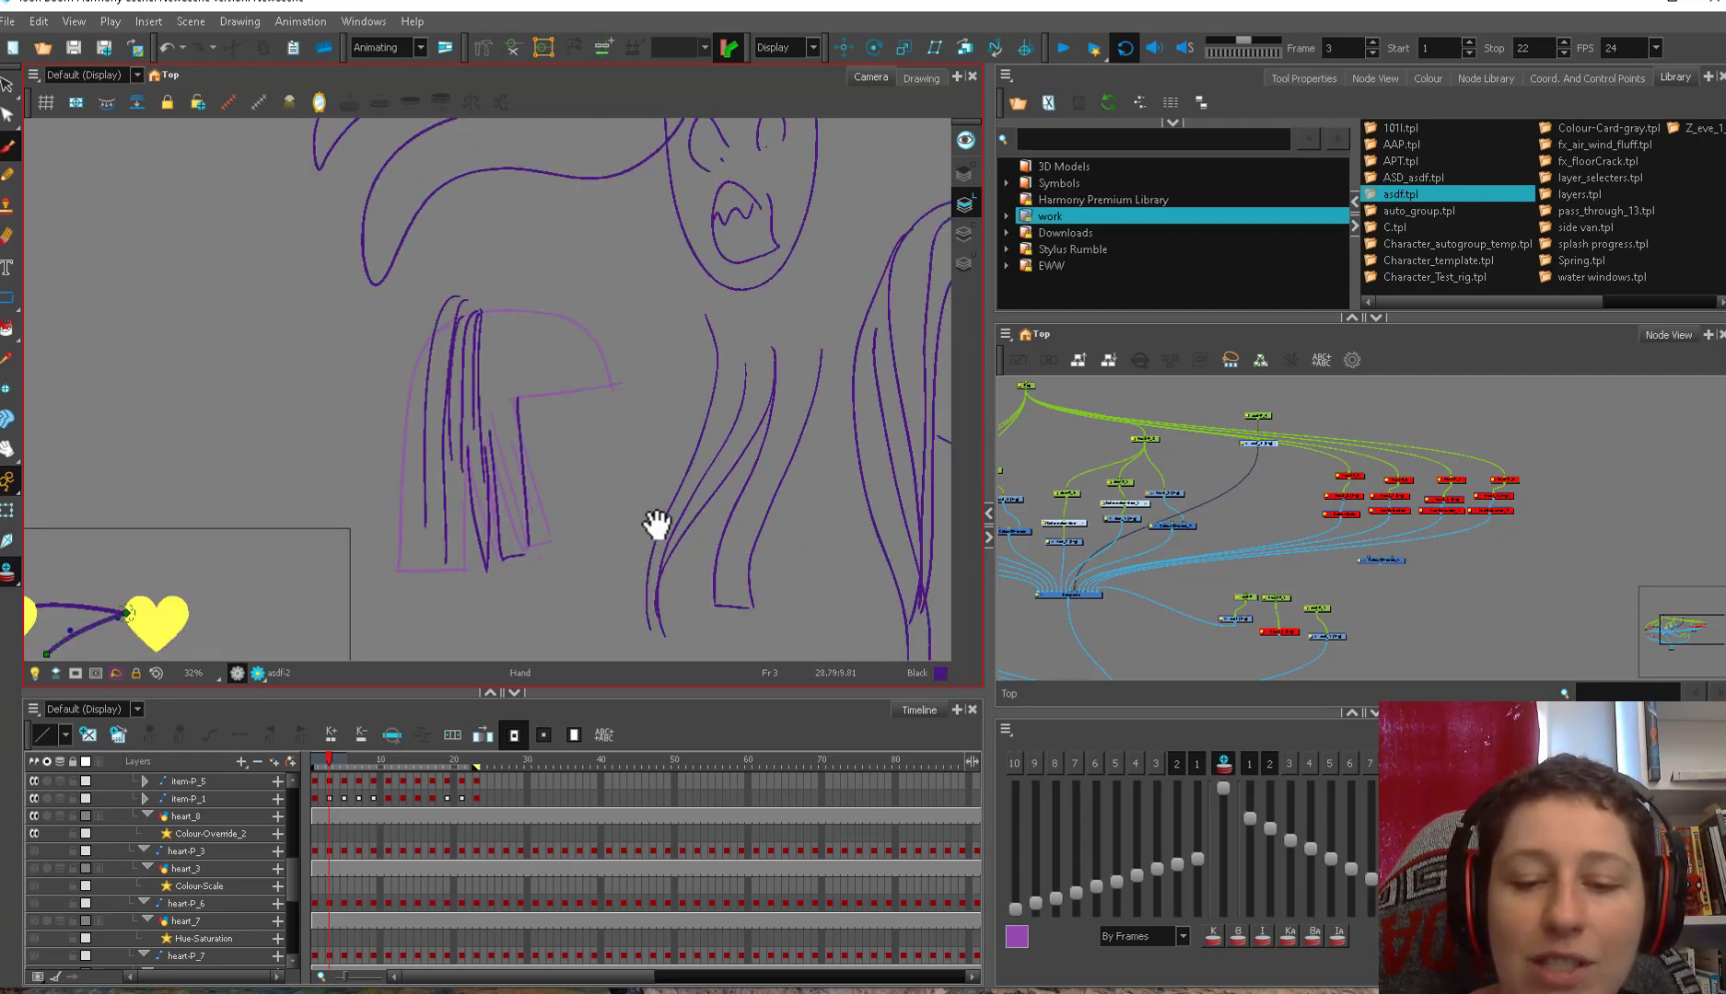
pyautogui.moveTo(656, 524); pyautogui.dragTo(425, 497)
pyautogui.press('1')
pyautogui.press('space')
pyautogui.moveTo(615, 439); pyautogui.dragTo(703, 439)
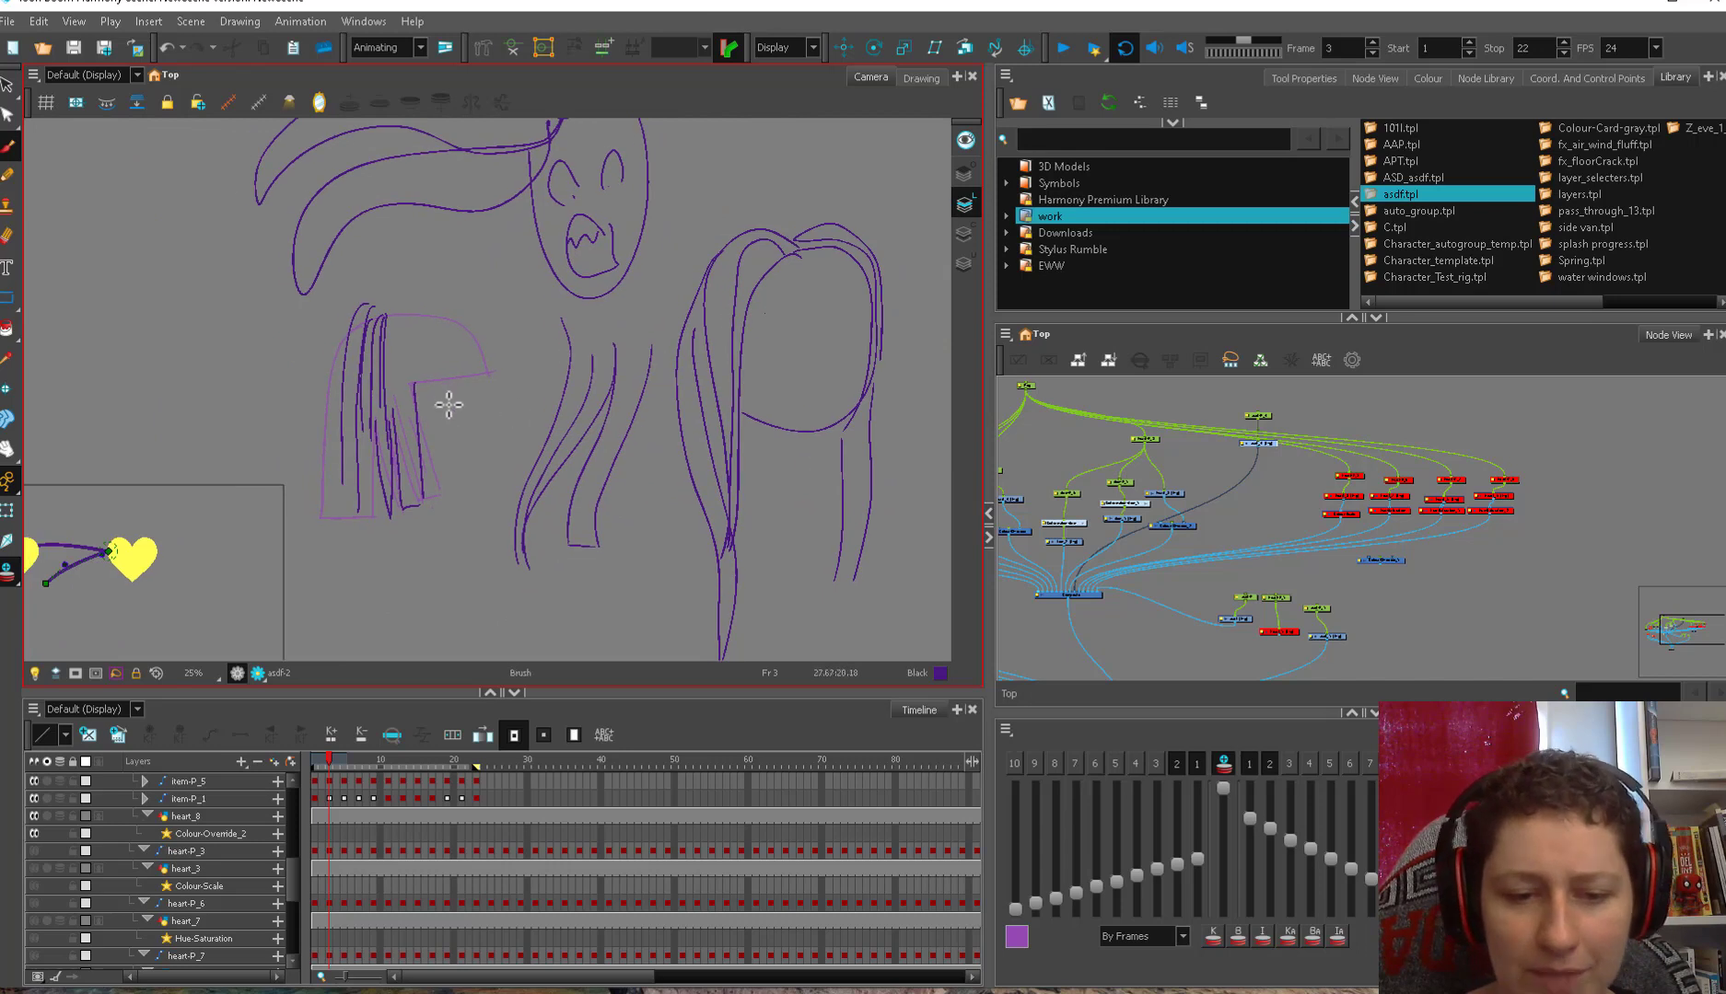
pyautogui.moveTo(475, 409); pyautogui.dragTo(426, 440)
# - Sketch a second hair outline with swept strands below the rounded hair drawing
pyautogui.press('space')
pyautogui.moveTo(435, 424)
pyautogui.mouseDown()
pyautogui.moveTo(441, 440)
pyautogui.moveTo(507, 379)
pyautogui.mouseUp()
pyautogui.moveTo(533, 448)
pyautogui.mouseDown()
pyautogui.moveTo(393, 570)
pyautogui.moveTo(403, 636)
pyautogui.mouseUp()
pyautogui.moveTo(496, 471); pyautogui.dragTo(502, 625)
pyautogui.moveTo(455, 511); pyautogui.dragTo(487, 620)
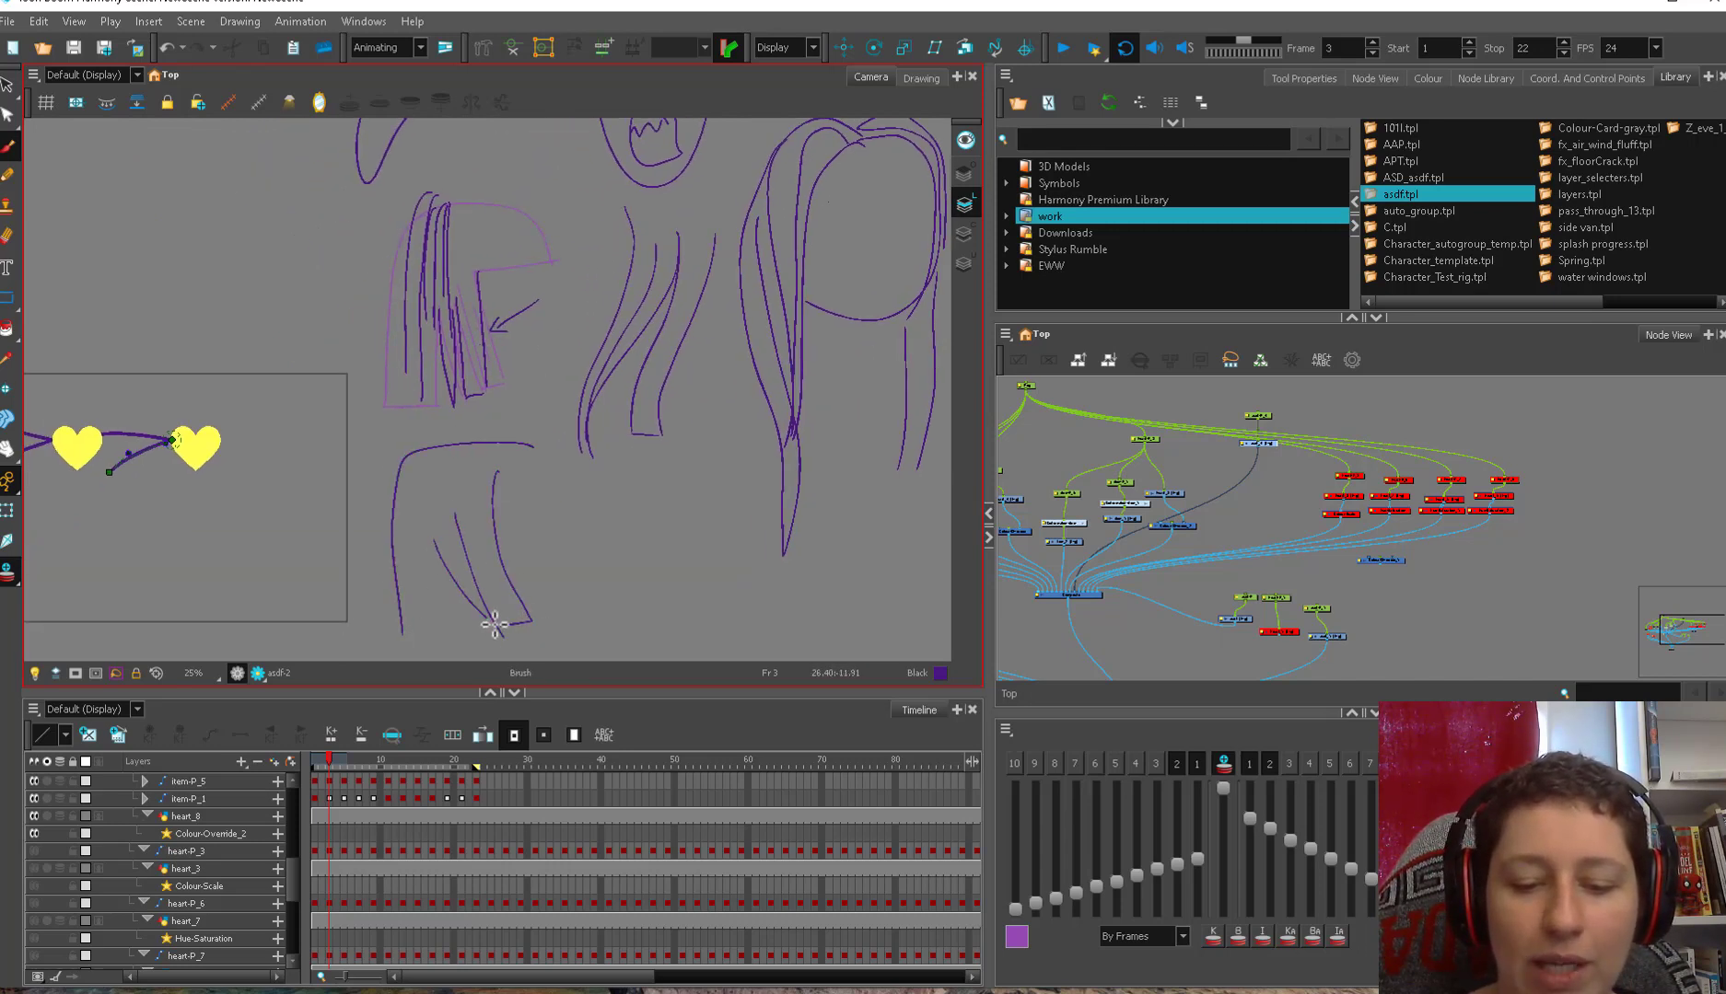
# - Add a long direction arrow beneath the second hair sketch, a rounded face contour, and another front strand
pyautogui.press('space')
pyautogui.moveTo(628, 543)
pyautogui.mouseDown()
pyautogui.moveTo(608, 501)
pyautogui.moveTo(561, 476)
pyautogui.mouseUp()
pyautogui.moveTo(699, 512)
pyautogui.mouseDown()
pyautogui.moveTo(566, 522)
pyautogui.moveTo(469, 578)
pyautogui.moveTo(348, 579)
pyautogui.mouseUp()
pyautogui.hotkey('ctrl', 'z')
pyautogui.moveTo(467, 379); pyautogui.dragTo(432, 522)
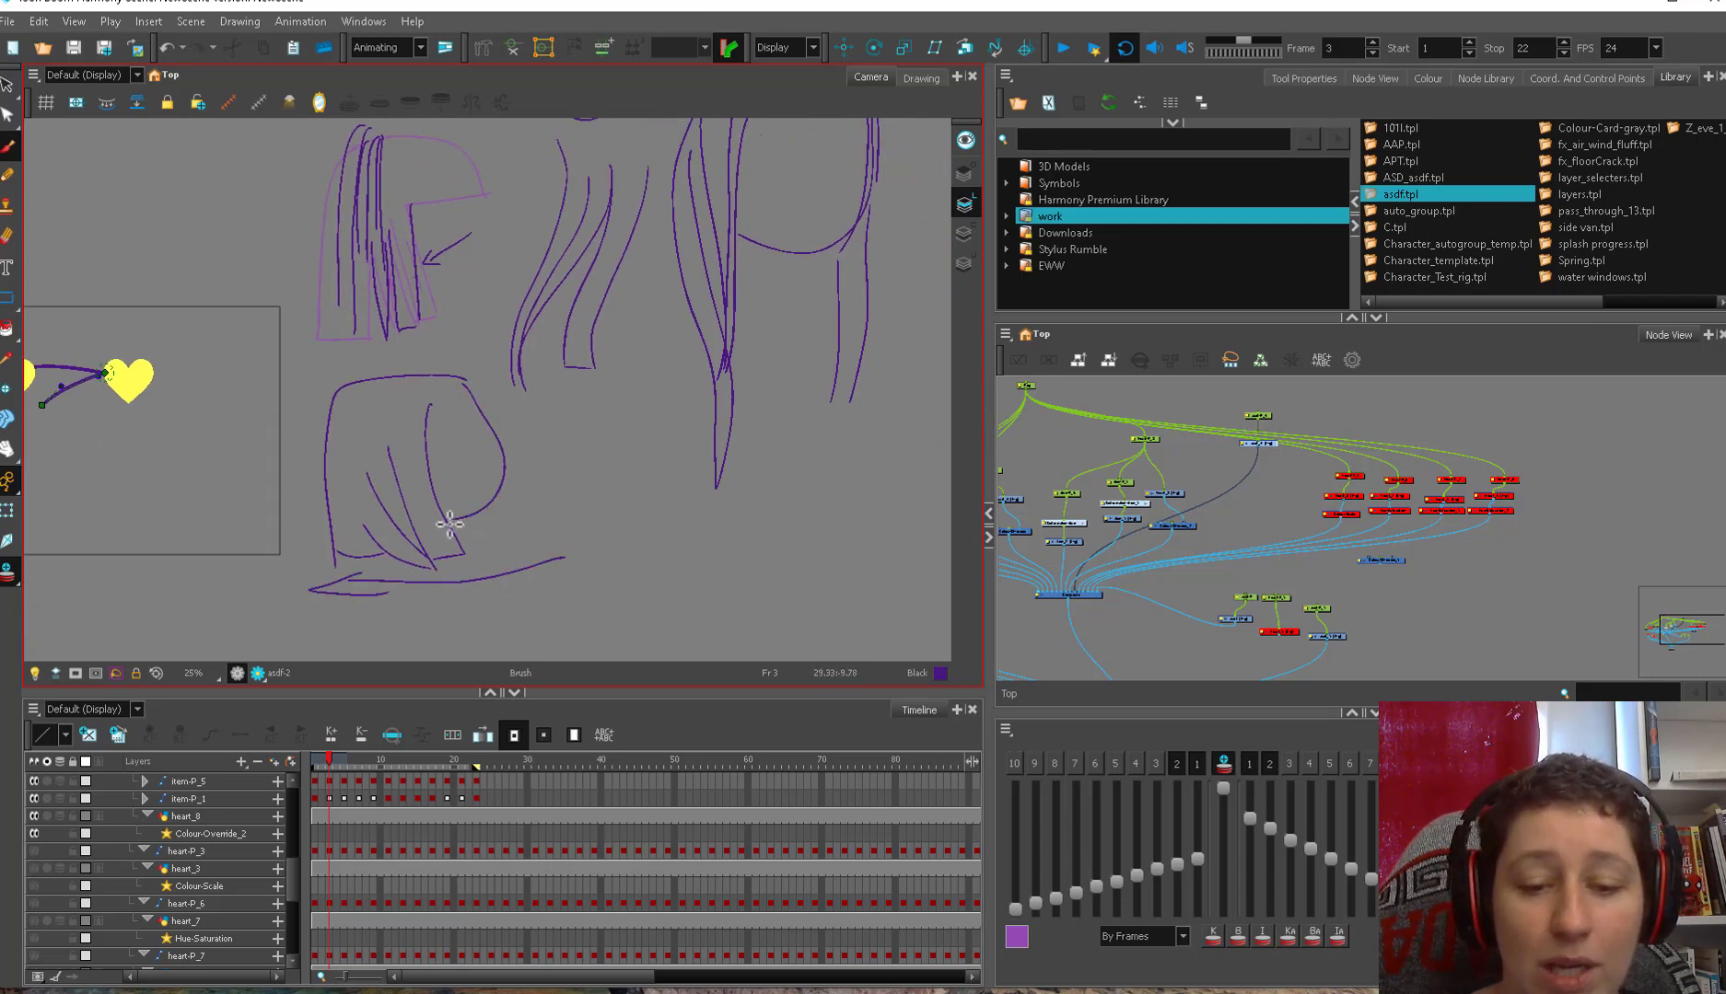
pyautogui.moveTo(437, 463); pyautogui.dragTo(484, 534)
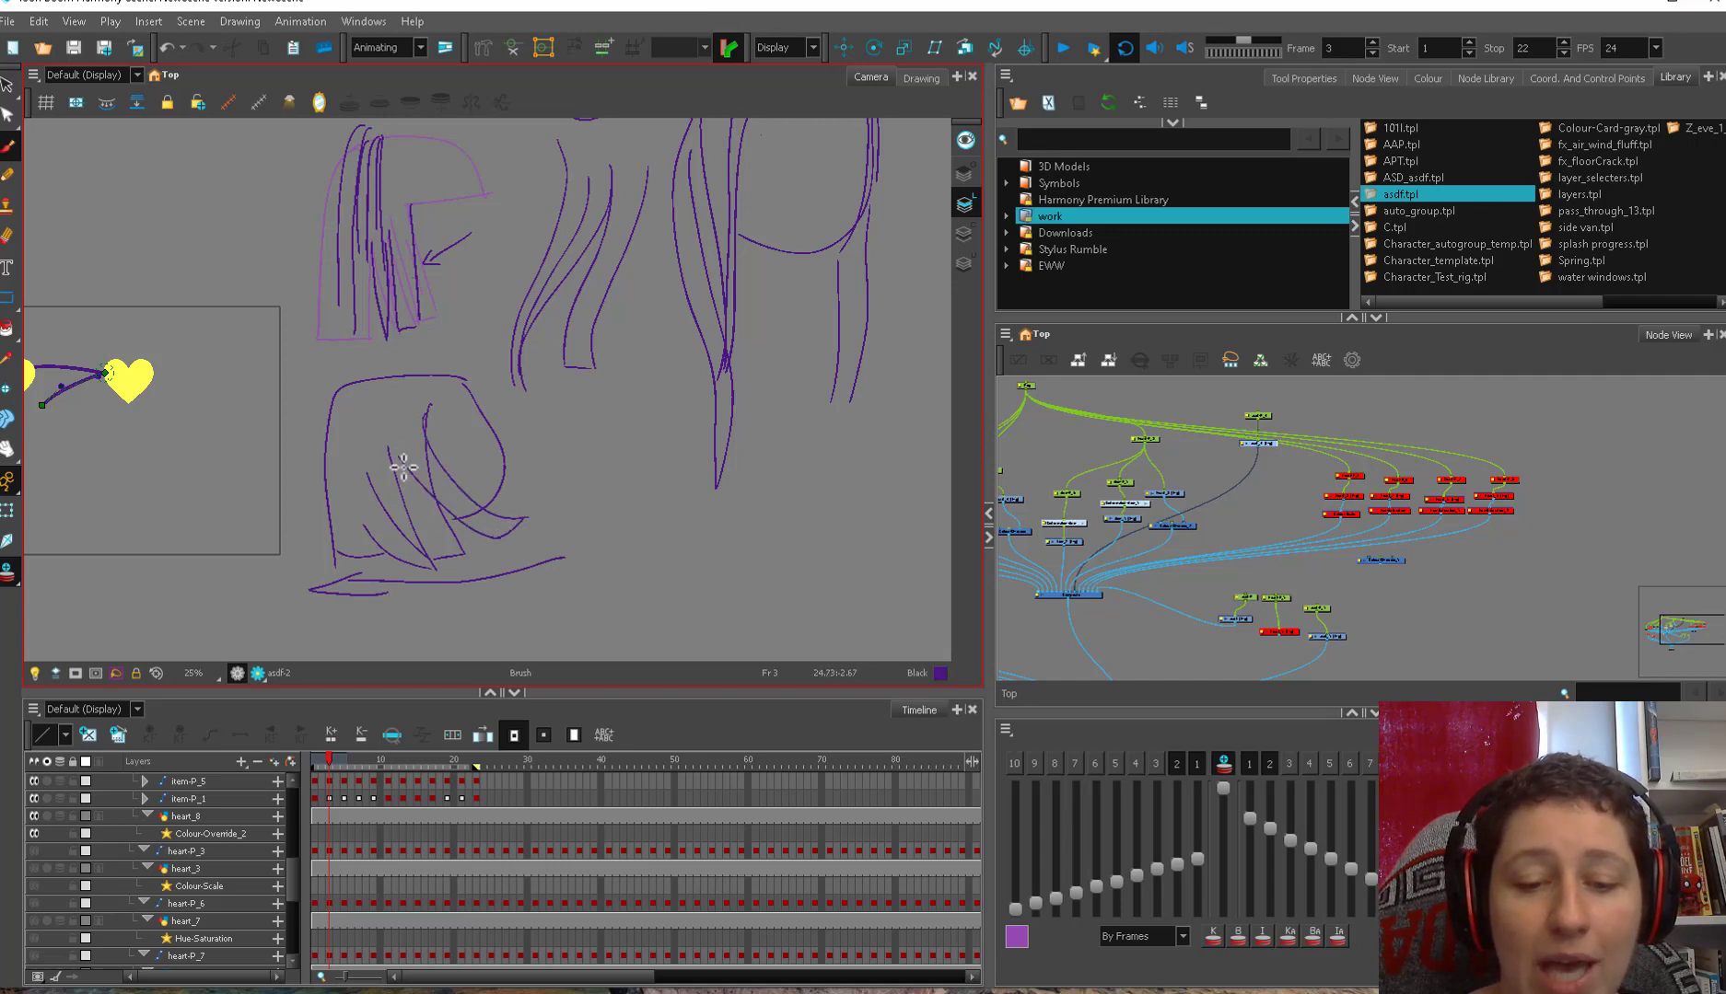
# - Add several overlapping front strands to the lower hair sketch
pyautogui.moveTo(403, 468); pyautogui.dragTo(460, 520)
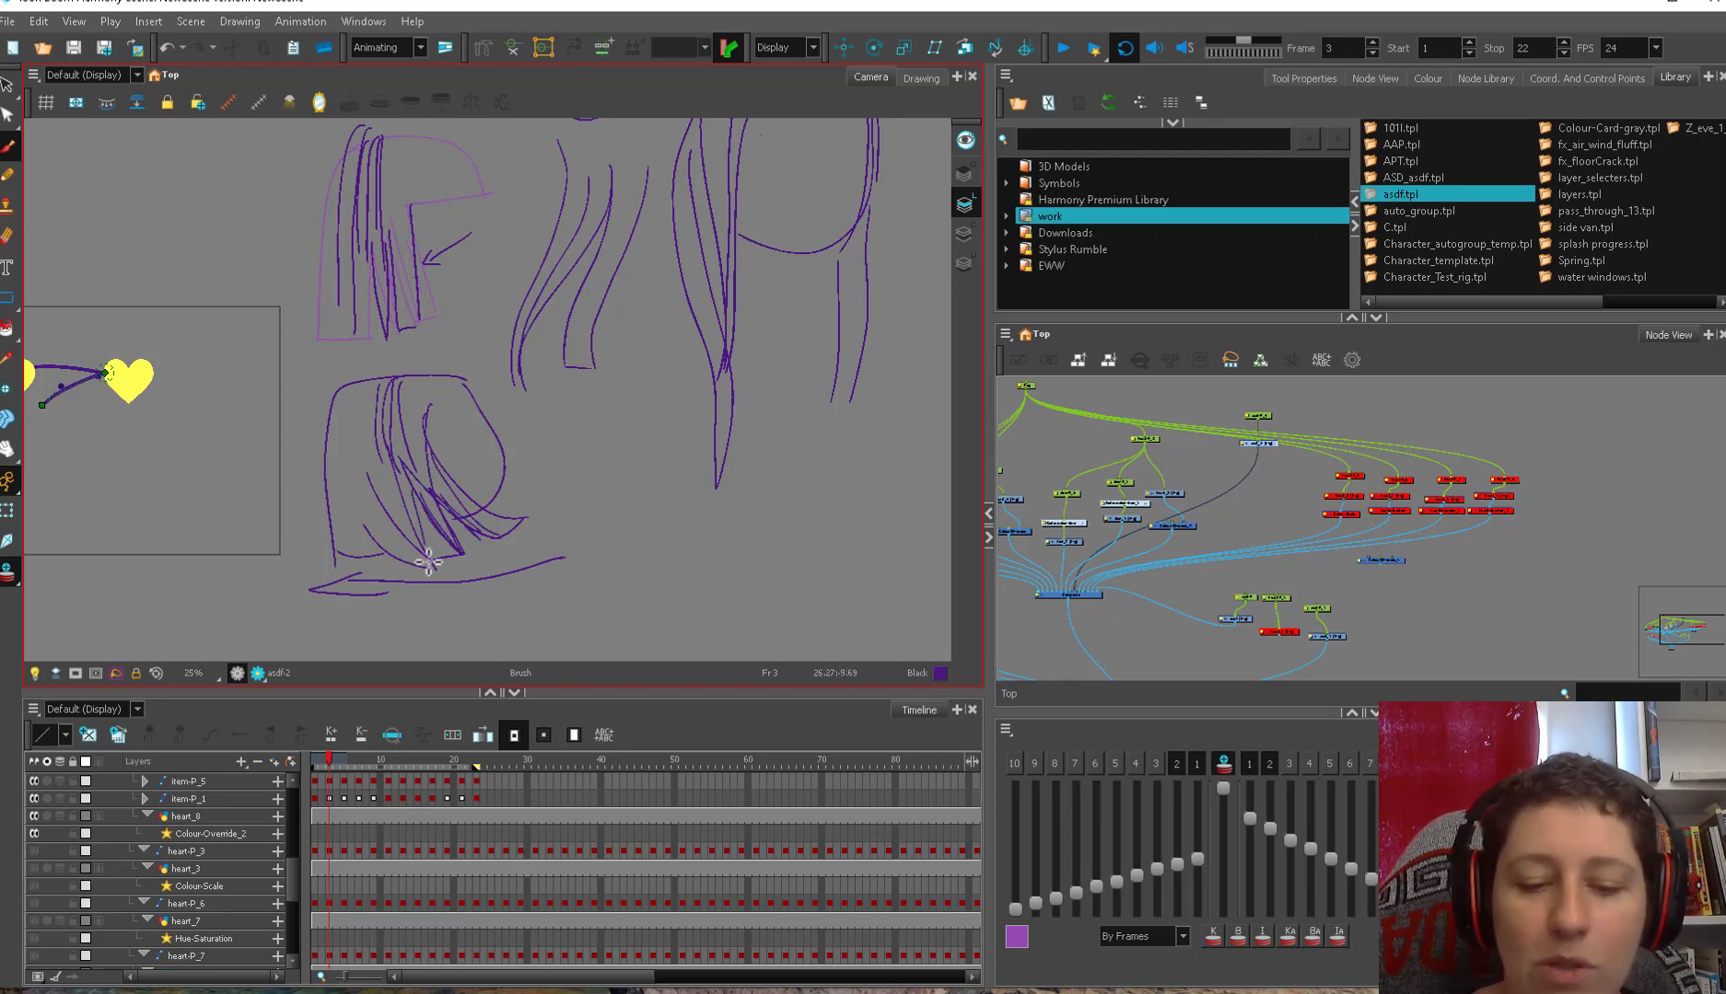
pyautogui.moveTo(756, 522); pyautogui.dragTo(543, 525)
# - Delete all the hair and face sketches from the drawing on frame 3
pyautogui.scroll(-2, 671, 411)
pyautogui.hotkey('alt', 's')
pyautogui.moveTo(670, 411); pyautogui.dragTo(657, 467)
pyautogui.moveTo(697, 297)
pyautogui.mouseDown()
pyautogui.moveTo(312, 309)
pyautogui.moveTo(776, 383)
pyautogui.mouseUp()
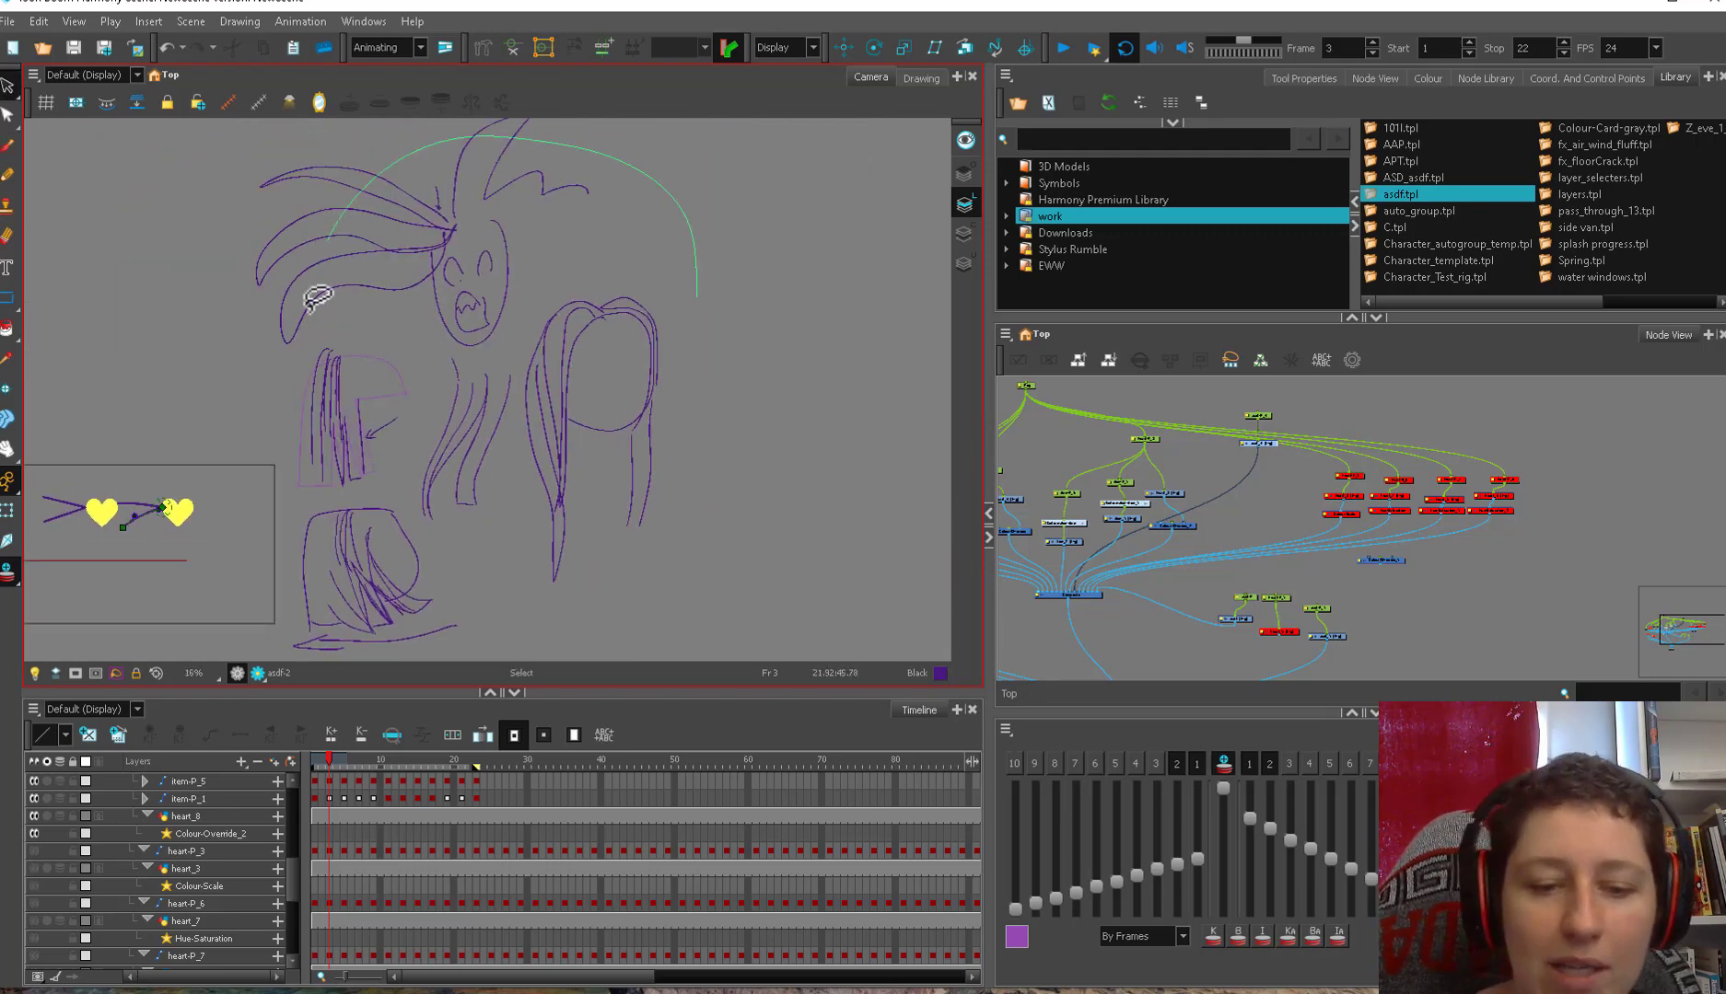
pyautogui.press('Delete')
pyautogui.moveTo(499, 497)
pyautogui.mouseDown()
pyautogui.moveTo(531, 450)
pyautogui.moveTo(601, 408)
pyautogui.mouseUp()
pyautogui.moveTo(488, 428); pyautogui.dragTo(547, 517)
pyautogui.press('Delete')
pyautogui.hotkey('alt', 'b')
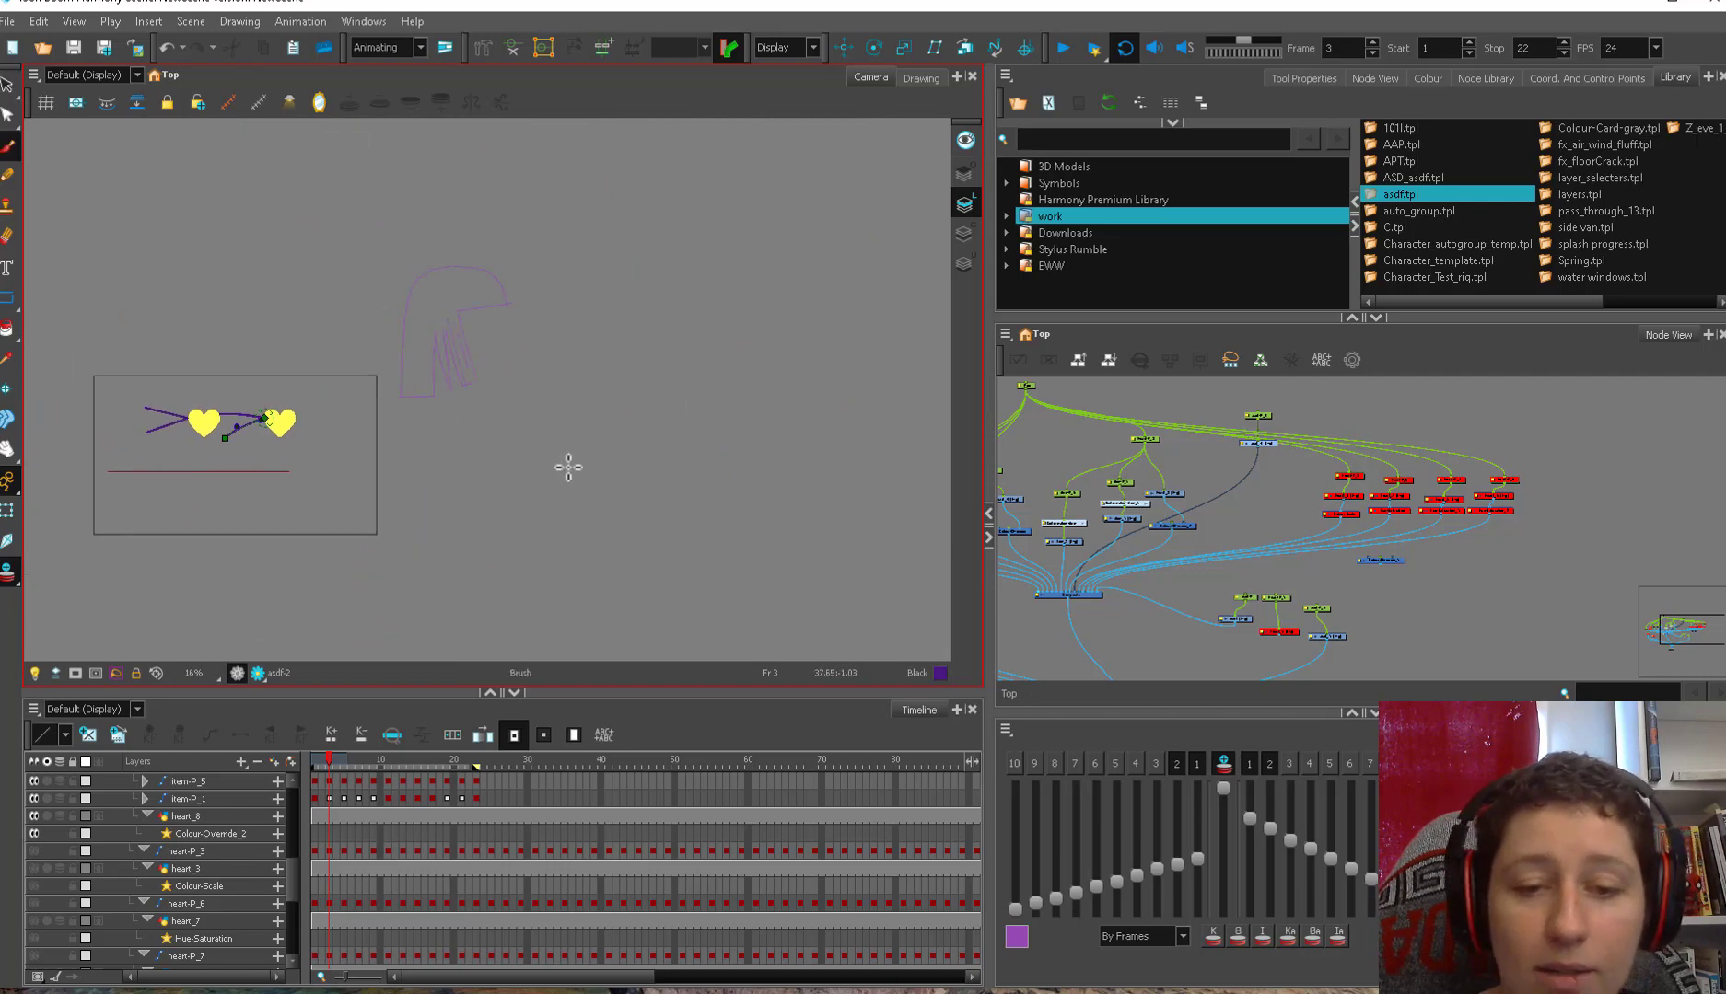
# - Go to frame 1 and delete the entire hair drawing there
pyautogui.scroll(2, 568, 467)
pyautogui.moveTo(568, 438)
pyautogui.mouseDown()
pyautogui.moveTo(504, 439)
pyautogui.moveTo(584, 576)
pyautogui.mouseUp()
pyautogui.hotkey('alt', 's')
pyautogui.click(329, 764)
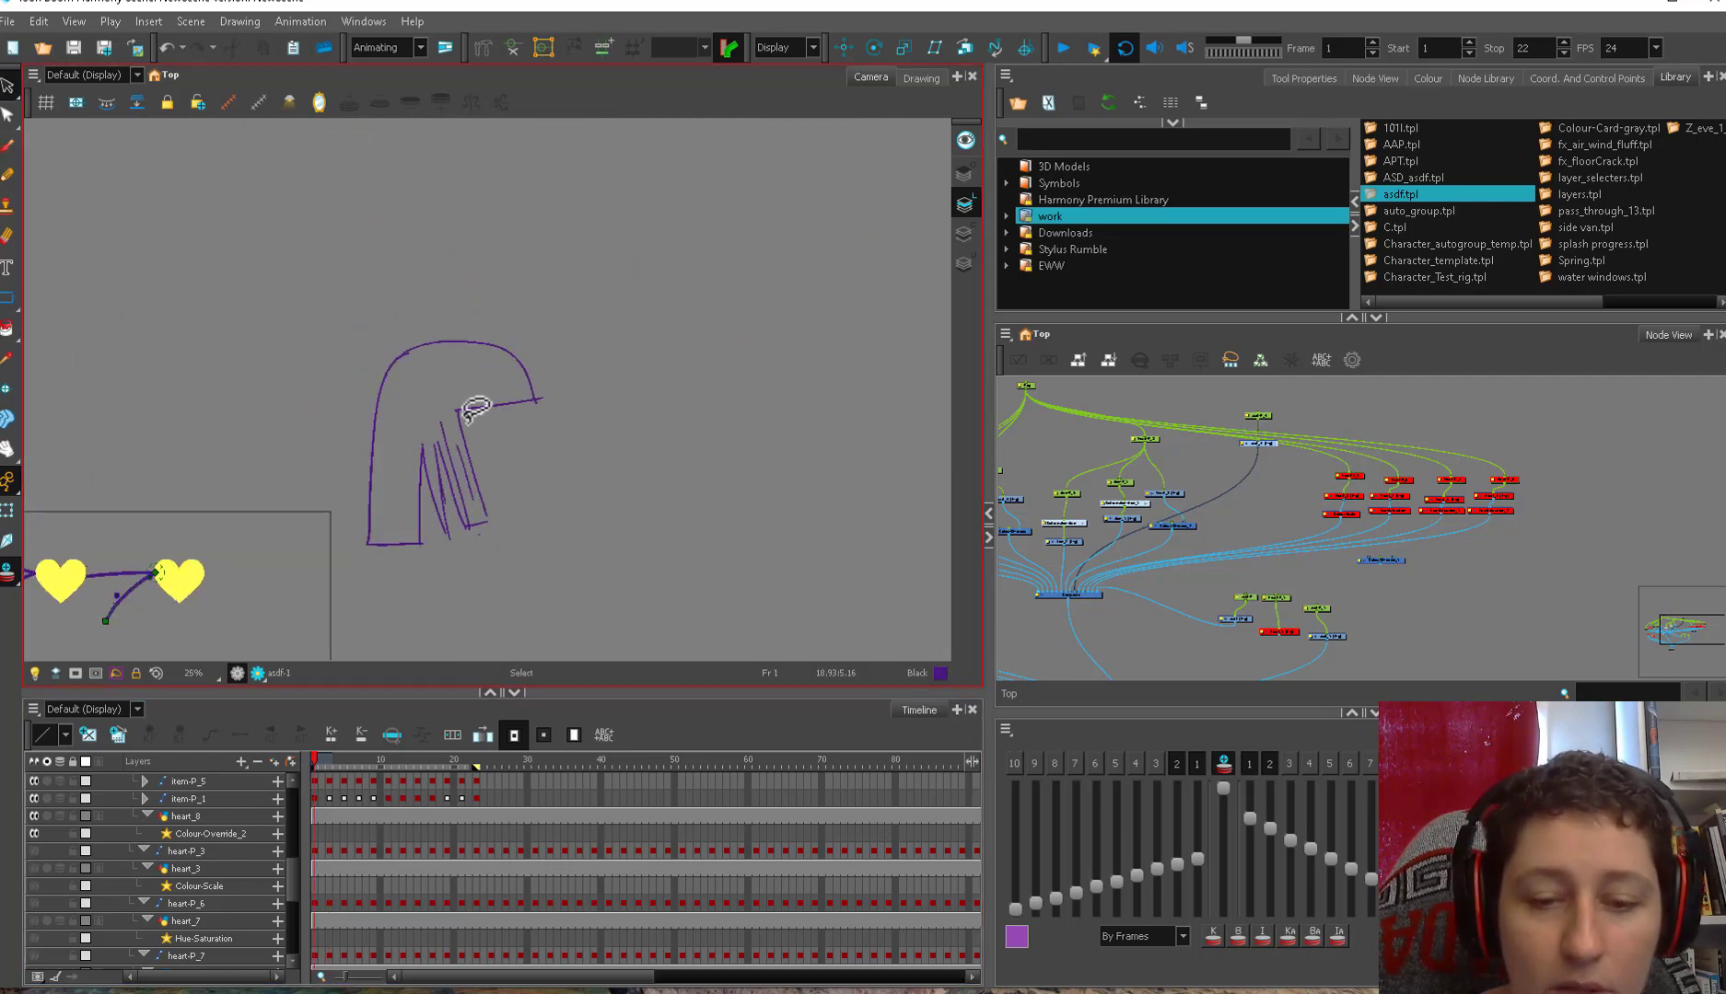
pyautogui.hotkey('ctrl', 'a')
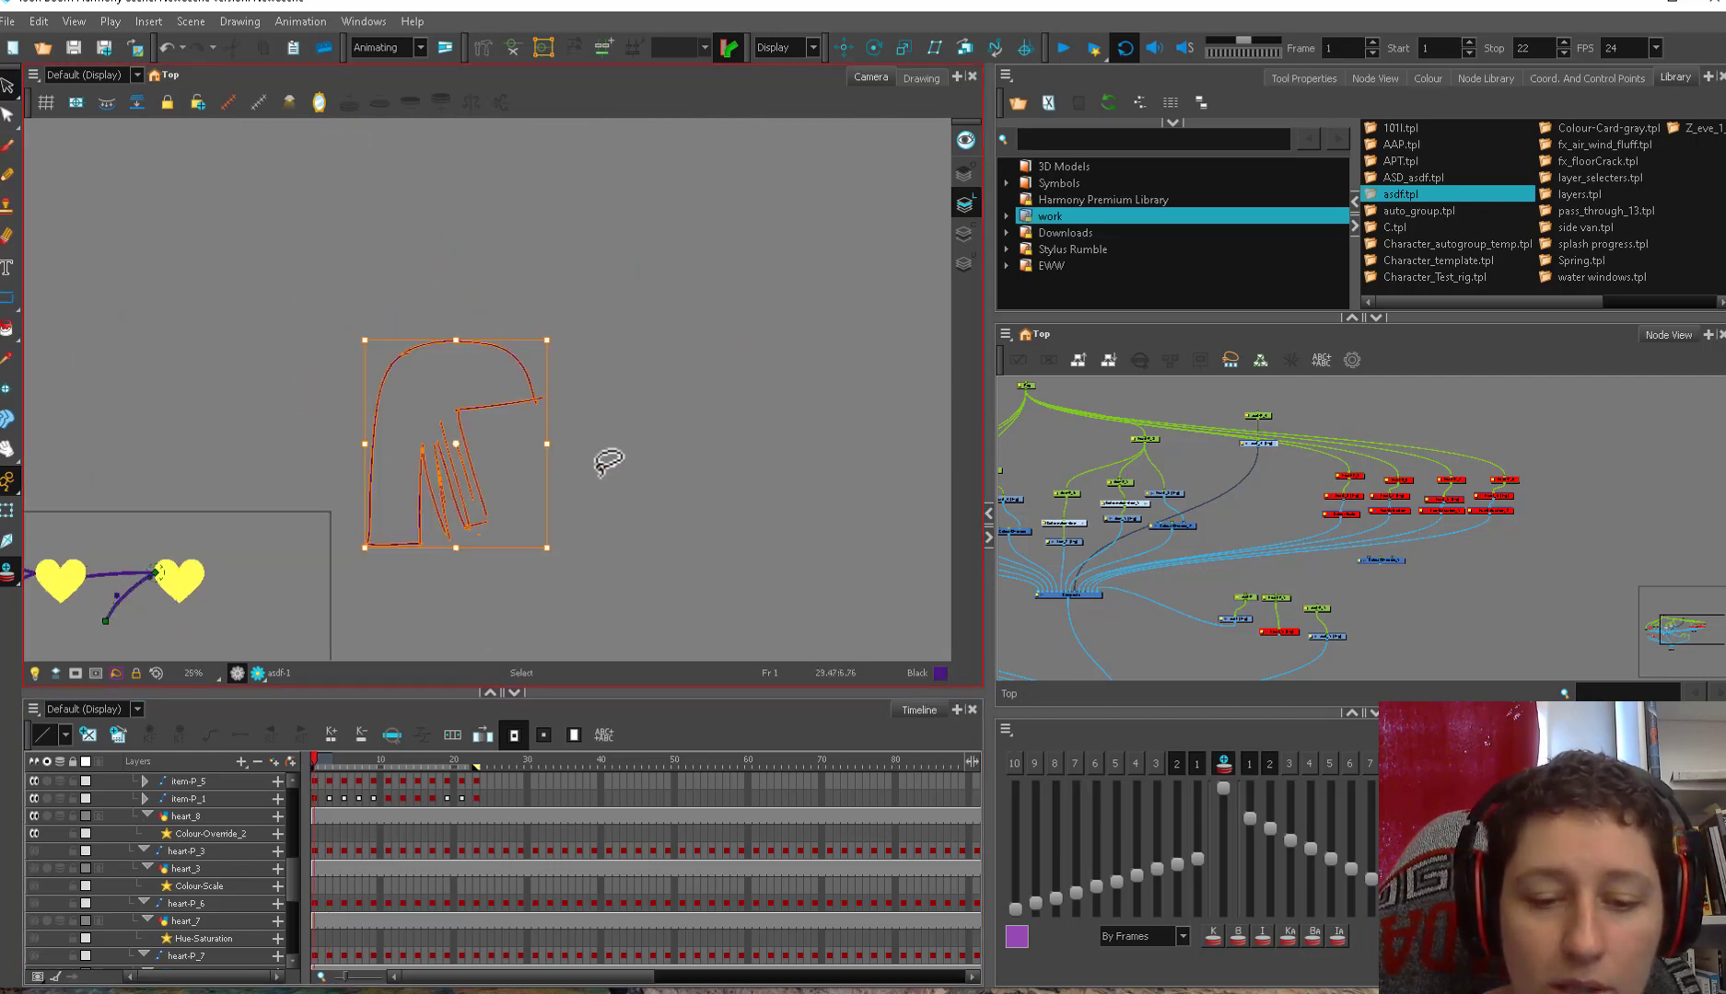
pyautogui.press('Delete')
pyautogui.hotkey('alt', 'b')
# - Sketch three curly vertical hair strands on the empty frame 1 drawing and overlay smooth, tapering lock contours
pyautogui.moveTo(486, 400); pyautogui.dragTo(501, 445)
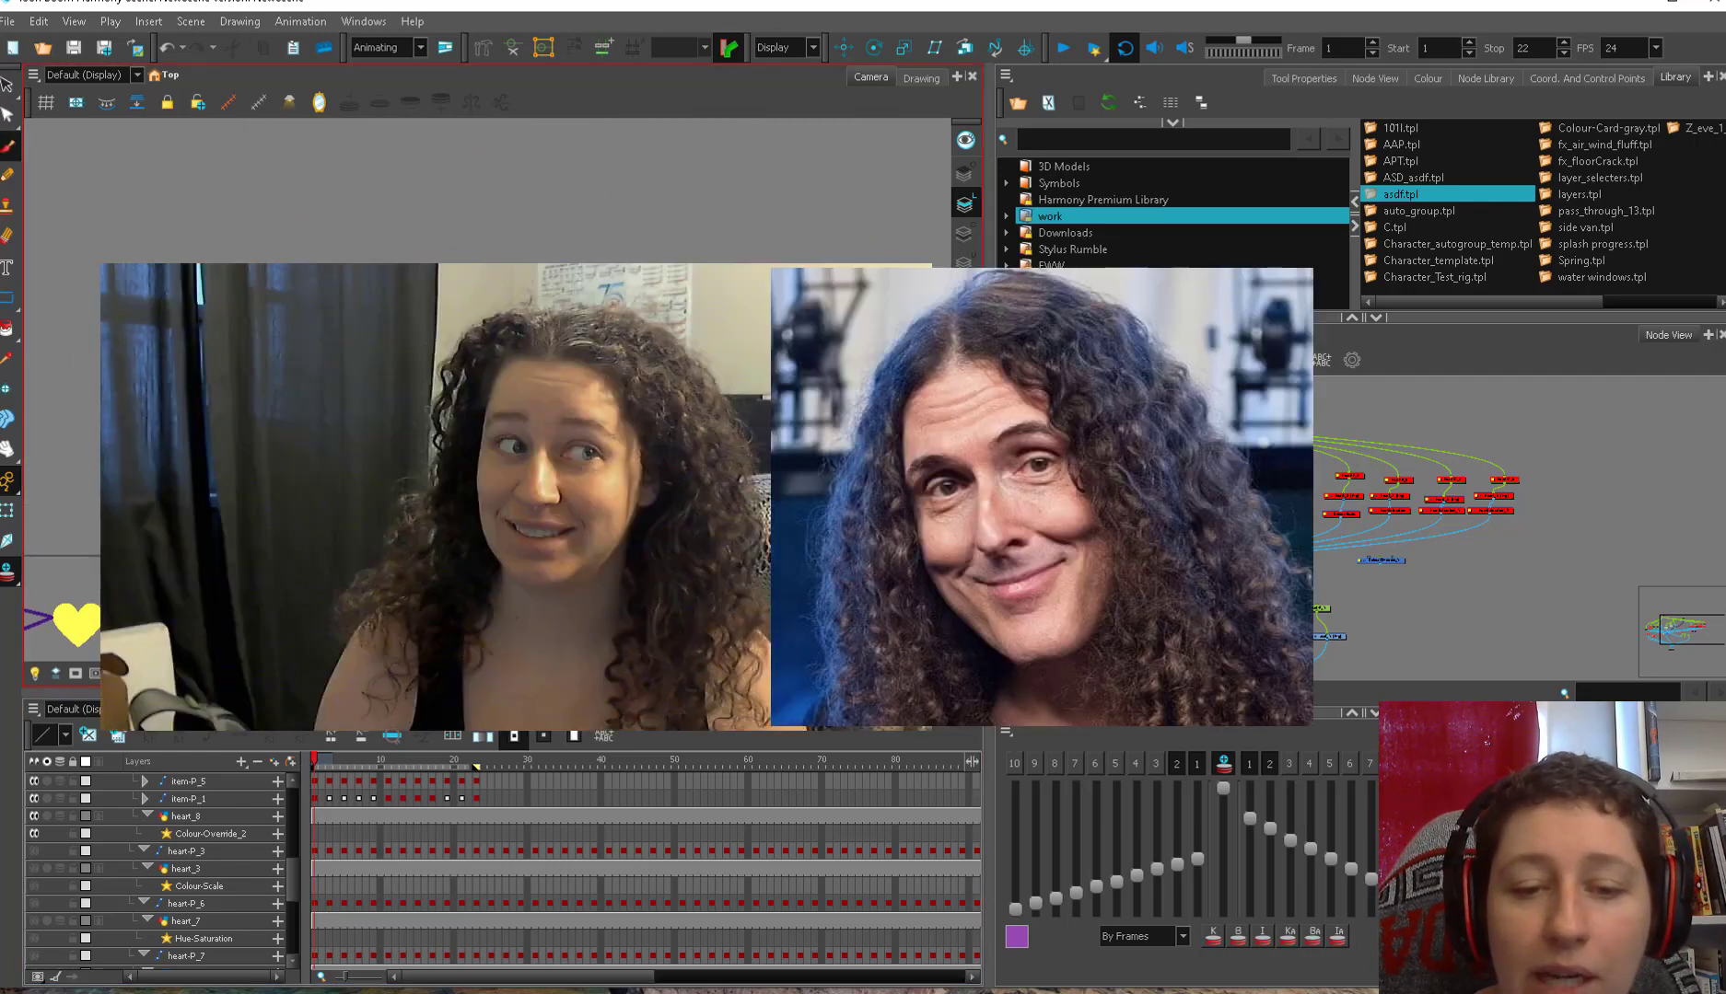
pyautogui.moveTo(460, 269); pyautogui.dragTo(472, 414)
pyautogui.moveTo(424, 293)
pyautogui.mouseDown()
pyautogui.moveTo(424, 444)
pyautogui.moveTo(449, 477)
pyautogui.mouseUp()
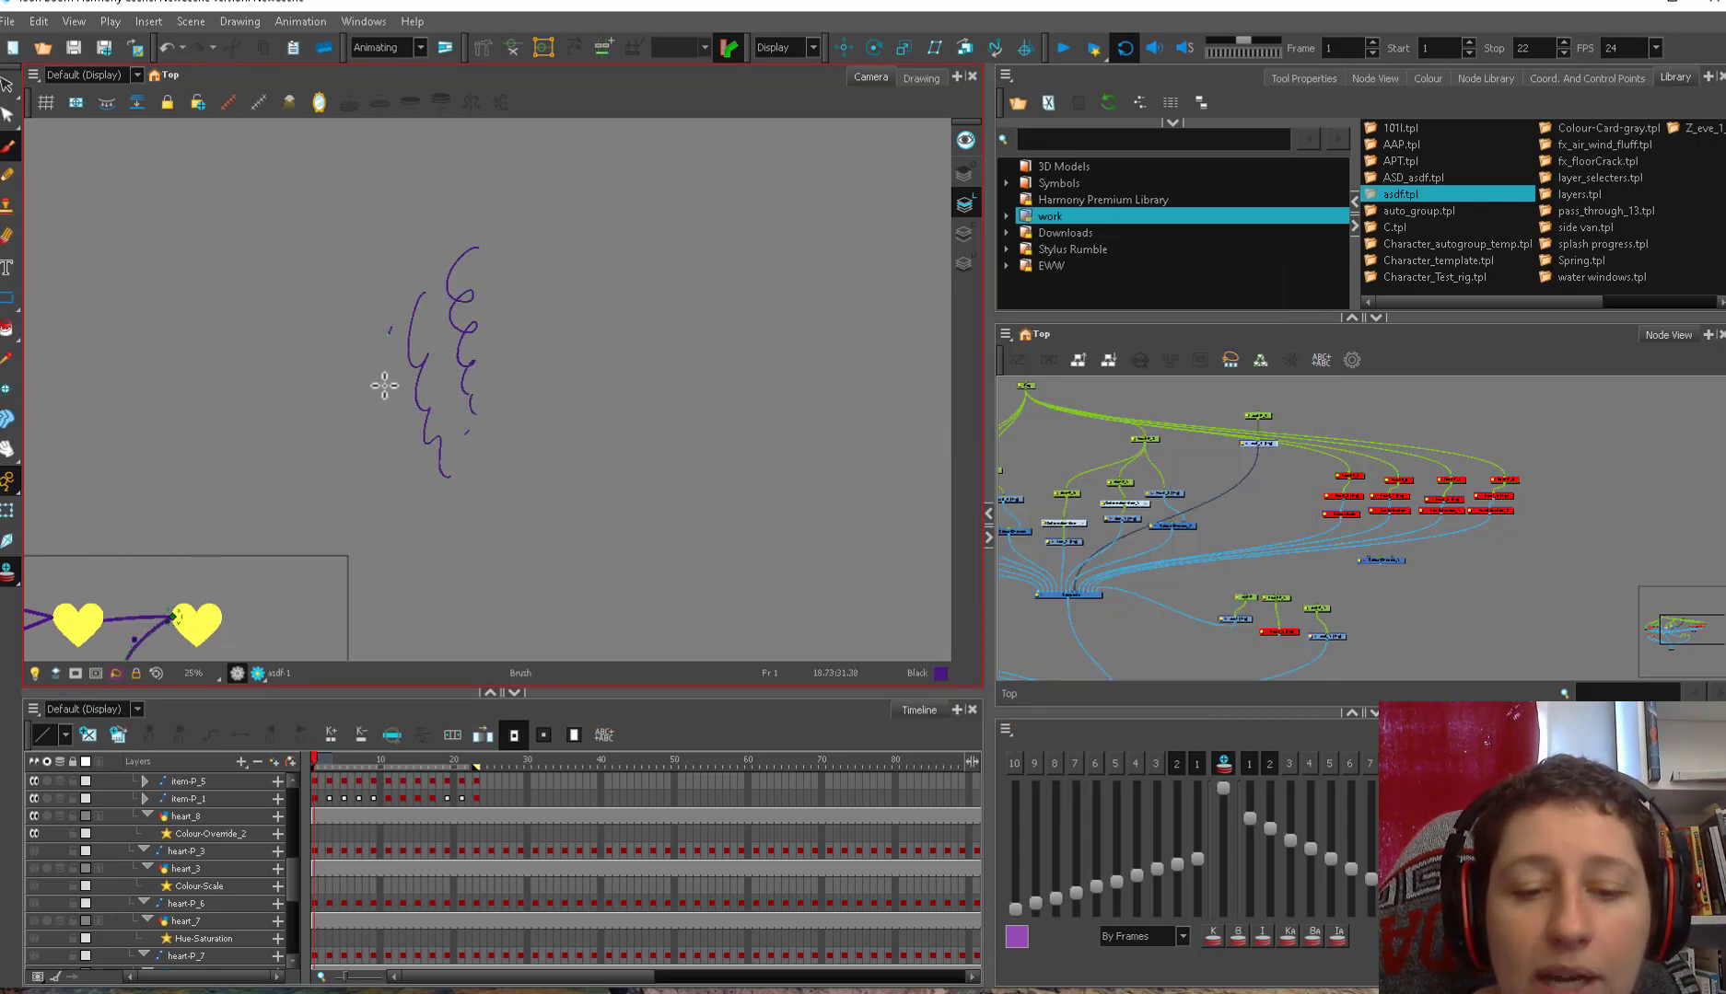
pyautogui.moveTo(392, 327); pyautogui.dragTo(424, 520)
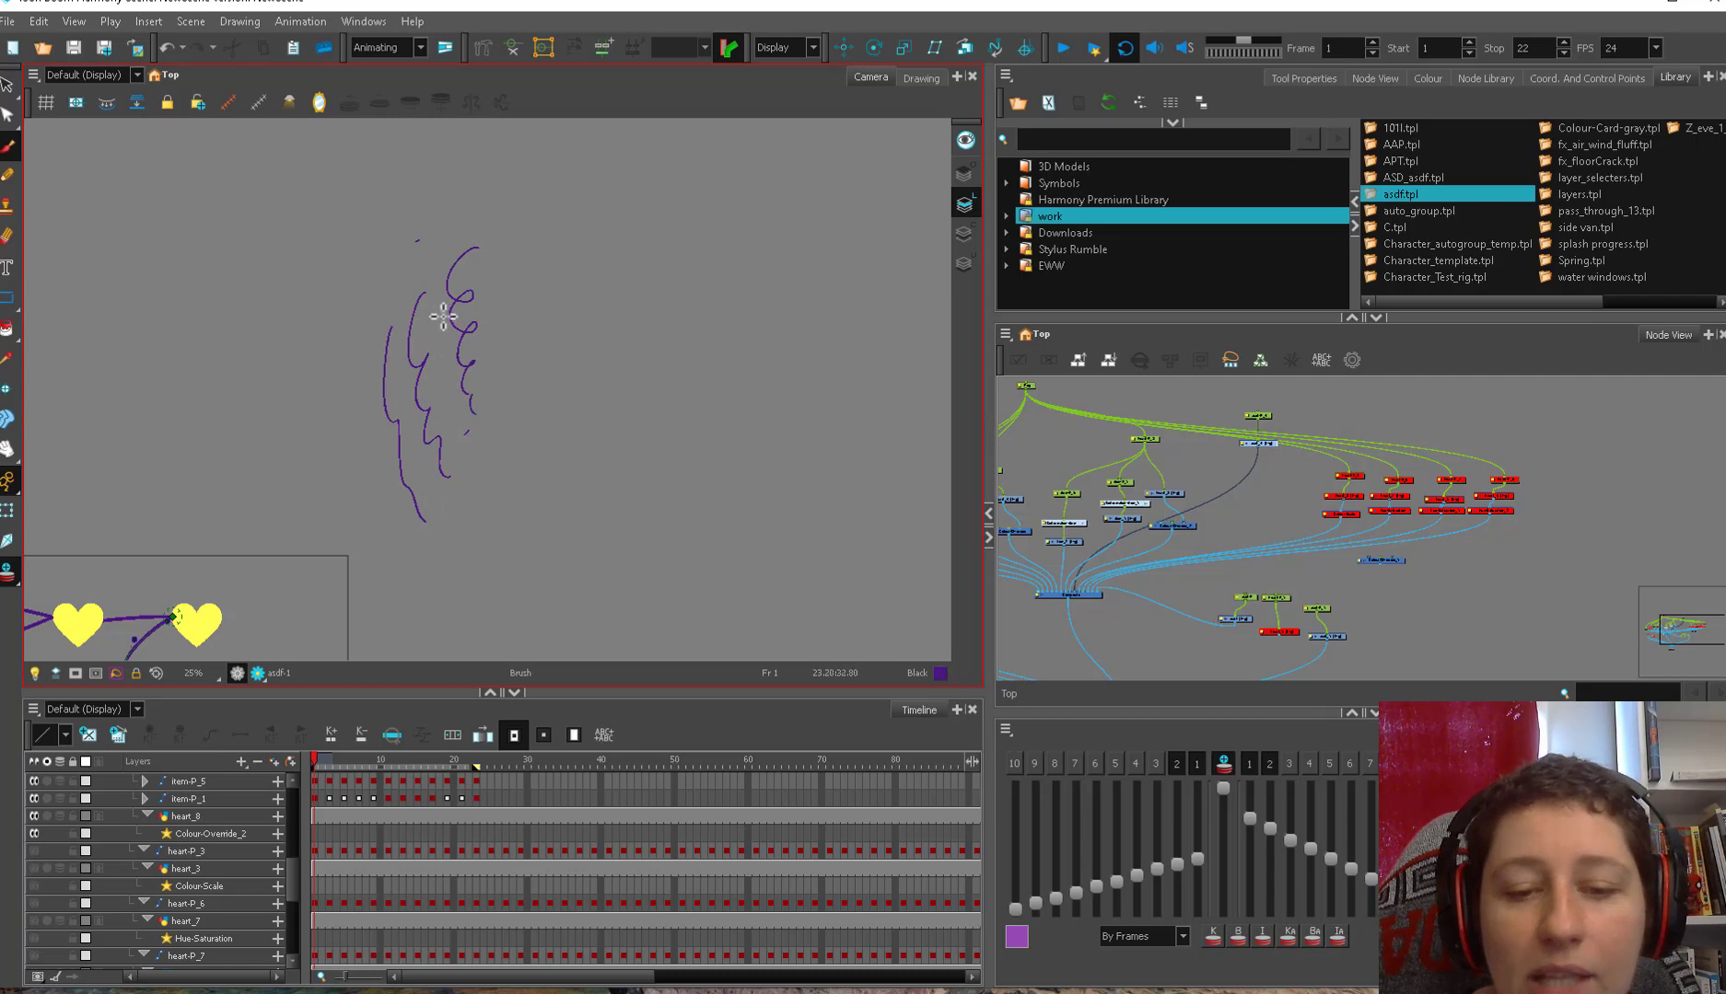
pyautogui.moveTo(555, 397); pyautogui.dragTo(456, 409)
pyautogui.moveTo(335, 296)
pyautogui.mouseDown()
pyautogui.moveTo(379, 287)
pyautogui.moveTo(312, 409)
pyautogui.mouseUp()
pyautogui.click(420, 297)
# - Sketch a fan of long, smooth swept strands beside the curly ones
pyautogui.moveTo(630, 204); pyautogui.dragTo(475, 428)
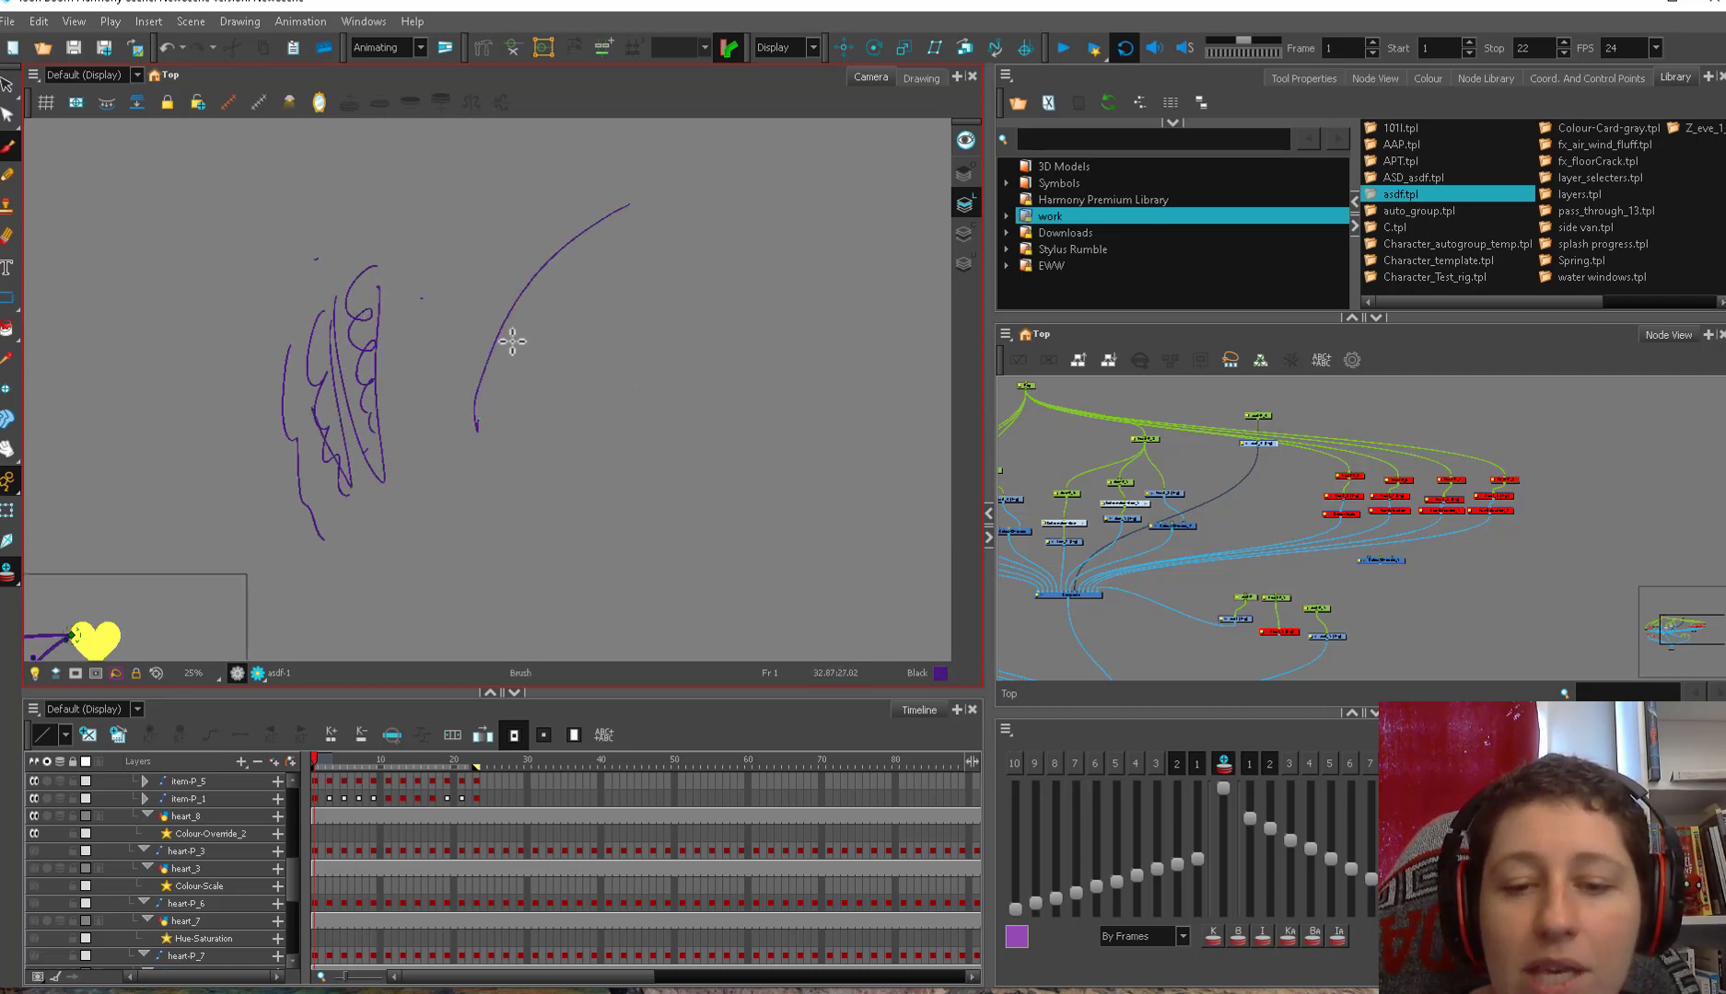
pyautogui.moveTo(639, 238); pyautogui.dragTo(520, 440)
pyautogui.moveTo(652, 242); pyautogui.dragTo(580, 454)
pyautogui.moveTo(610, 322); pyautogui.dragTo(644, 515)
pyautogui.moveTo(644, 364); pyautogui.dragTo(688, 503)
pyautogui.moveTo(728, 402); pyautogui.dragTo(666, 399)
pyautogui.moveTo(467, 445); pyautogui.dragTo(542, 301)
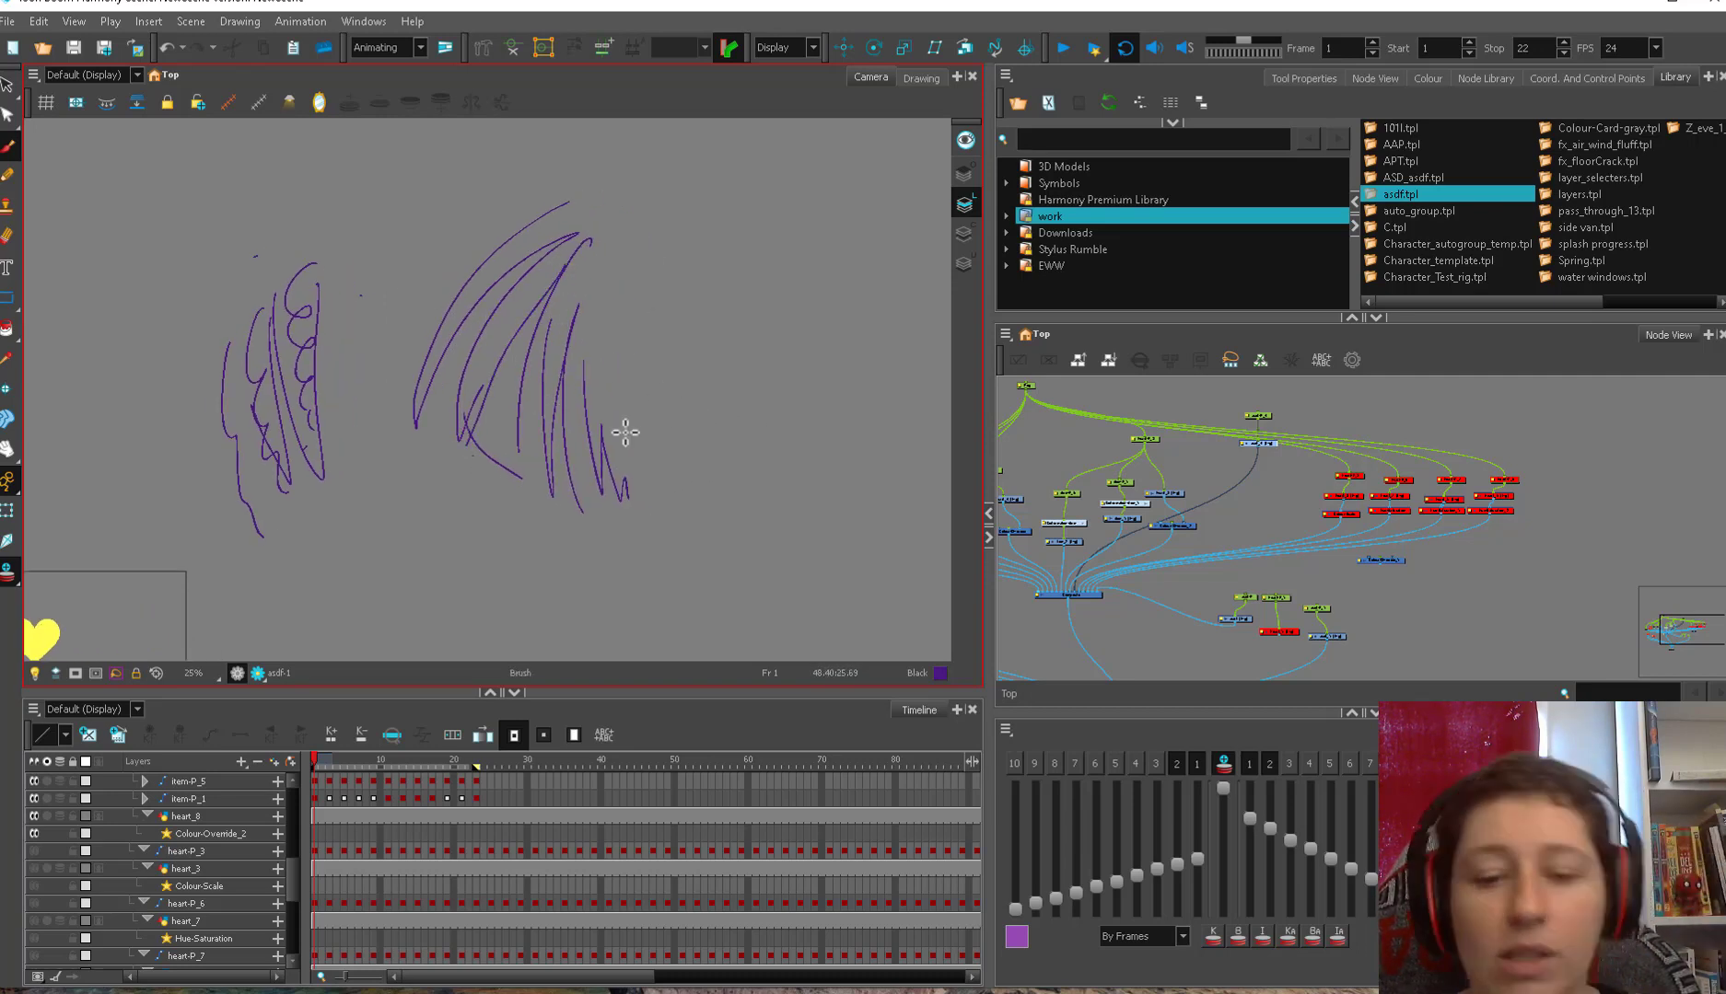
# - Sketch curly locks and a direction arrow below the strands, and a small arrow pointing at the swept strands
pyautogui.moveTo(587, 472); pyautogui.dragTo(613, 431)
pyautogui.moveTo(448, 454)
pyautogui.mouseDown()
pyautogui.moveTo(492, 401)
pyautogui.moveTo(389, 566)
pyautogui.mouseUp()
pyautogui.moveTo(479, 409)
pyautogui.mouseDown()
pyautogui.moveTo(402, 586)
pyautogui.moveTo(406, 488)
pyautogui.moveTo(460, 393)
pyautogui.moveTo(476, 490)
pyautogui.moveTo(444, 587)
pyautogui.mouseUp()
pyautogui.moveTo(444, 588)
pyautogui.mouseDown()
pyautogui.moveTo(495, 528)
pyautogui.moveTo(522, 426)
pyautogui.mouseUp()
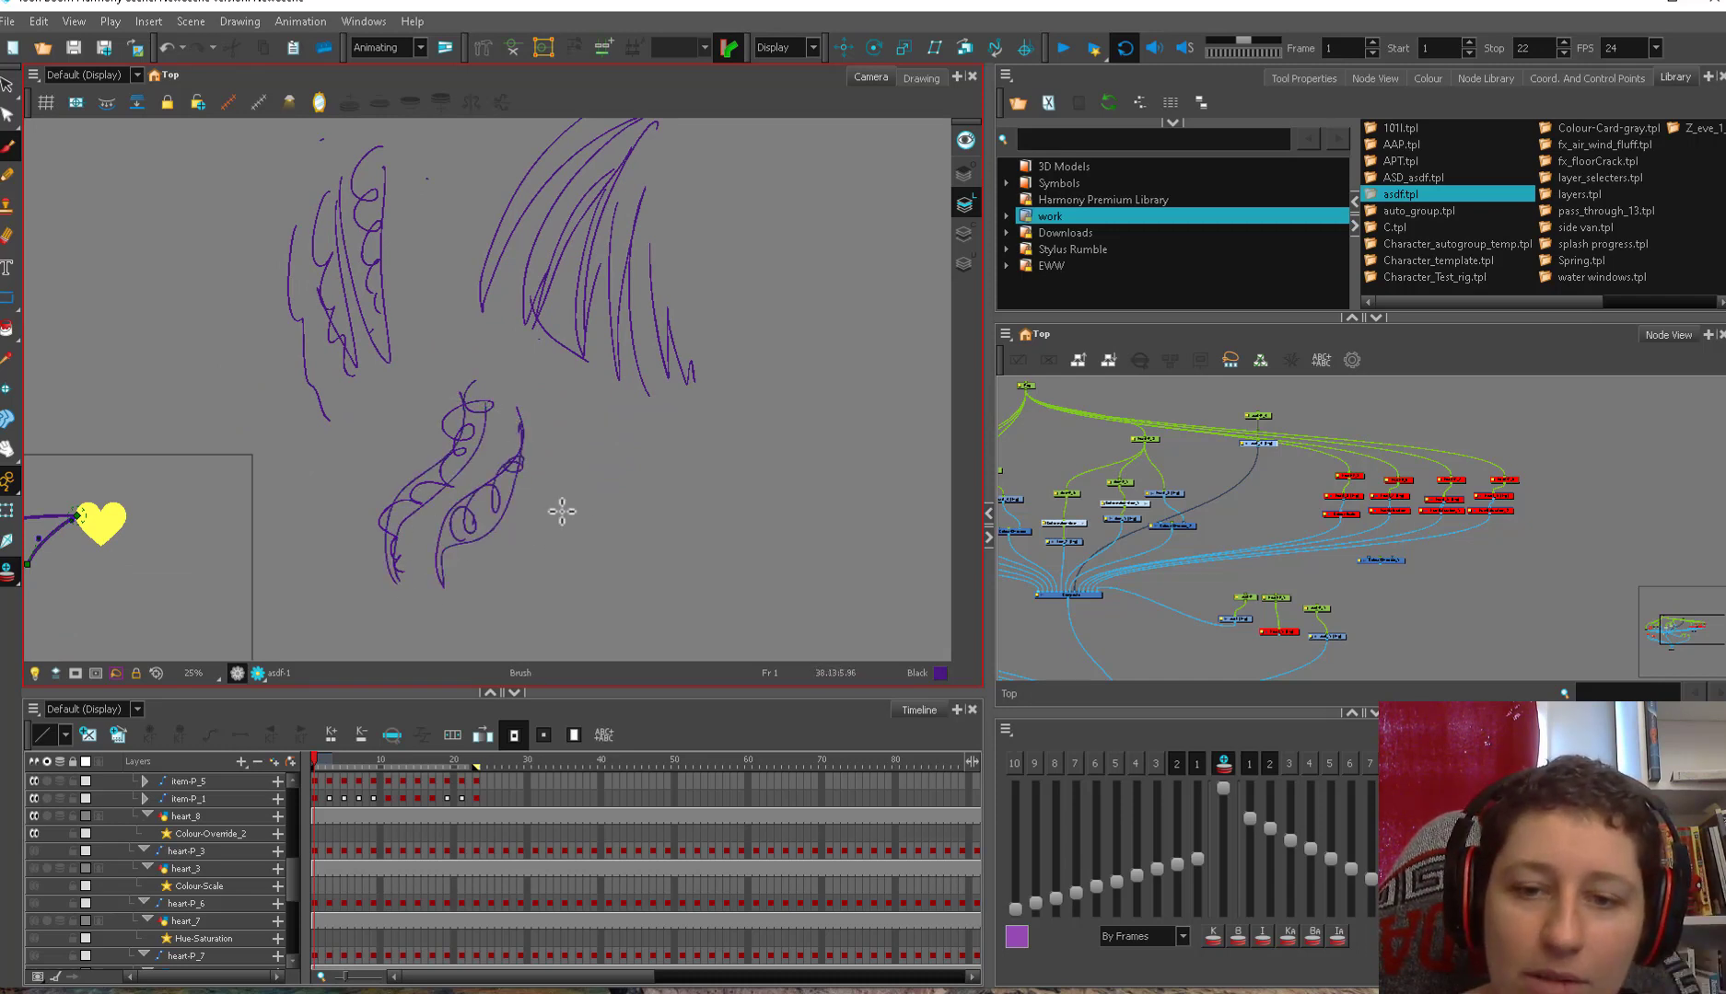
pyautogui.moveTo(481, 149); pyautogui.dragTo(511, 187)
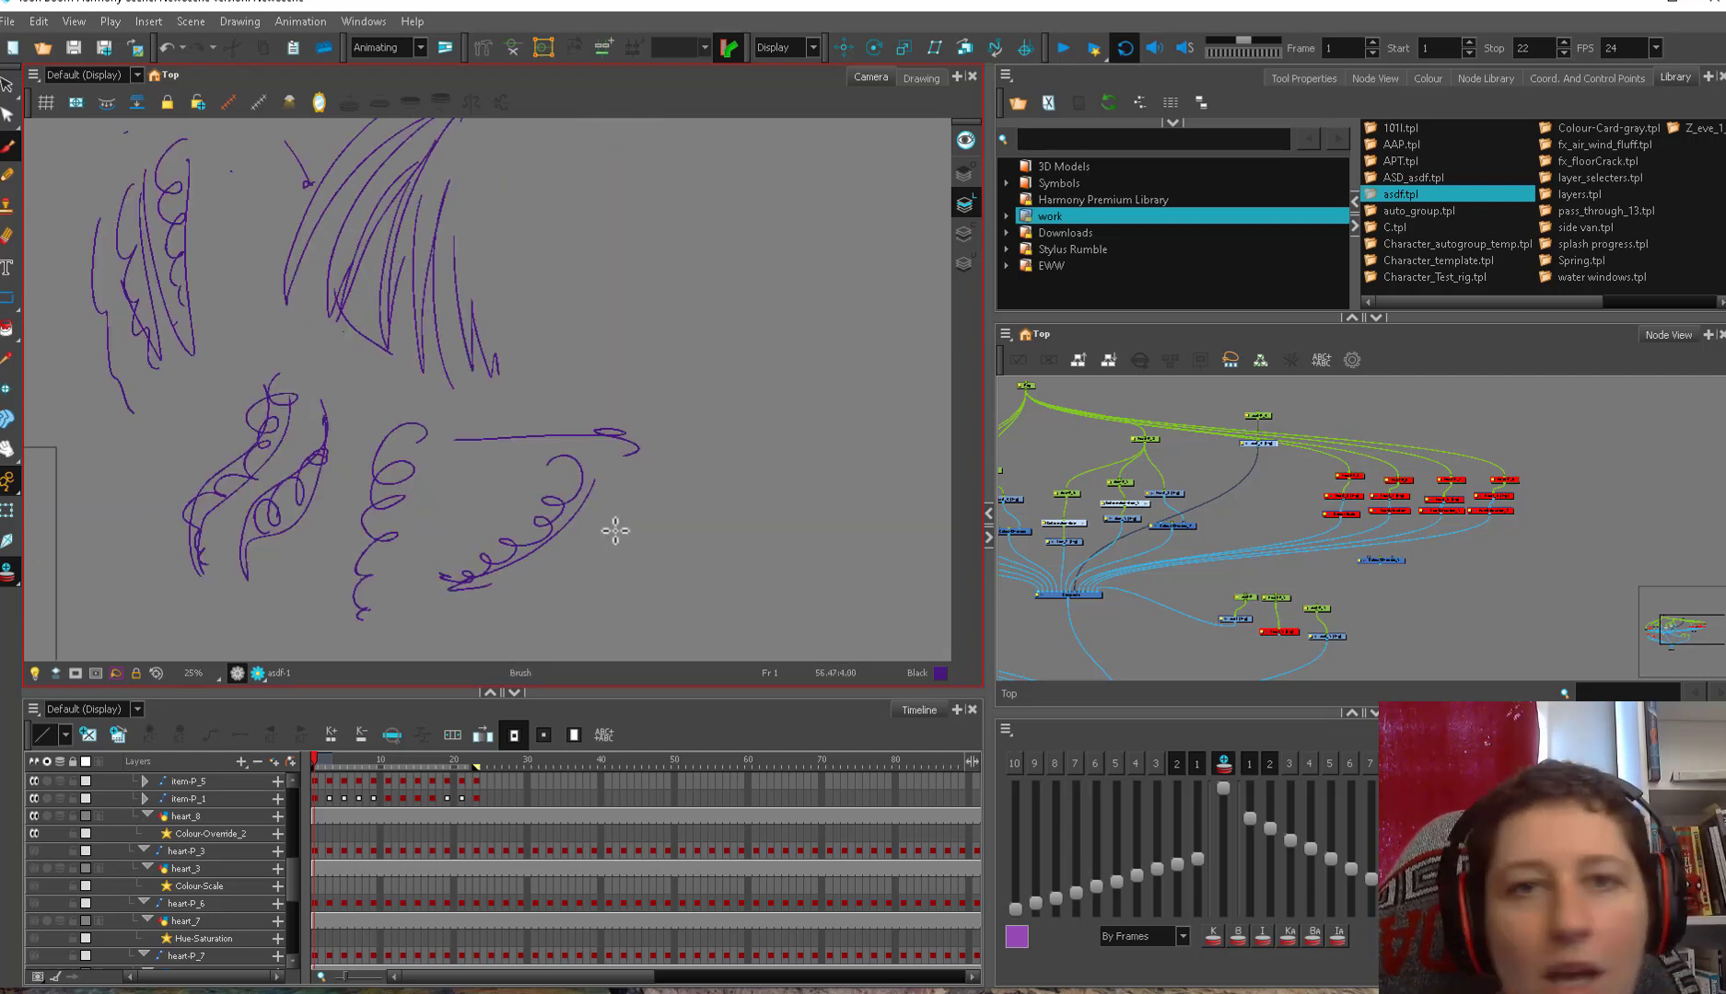
# - Sketch the crown of a long hairstyle with a long, tapering front lock beside the swept strands
pyautogui.scroll(5, 645, 387)
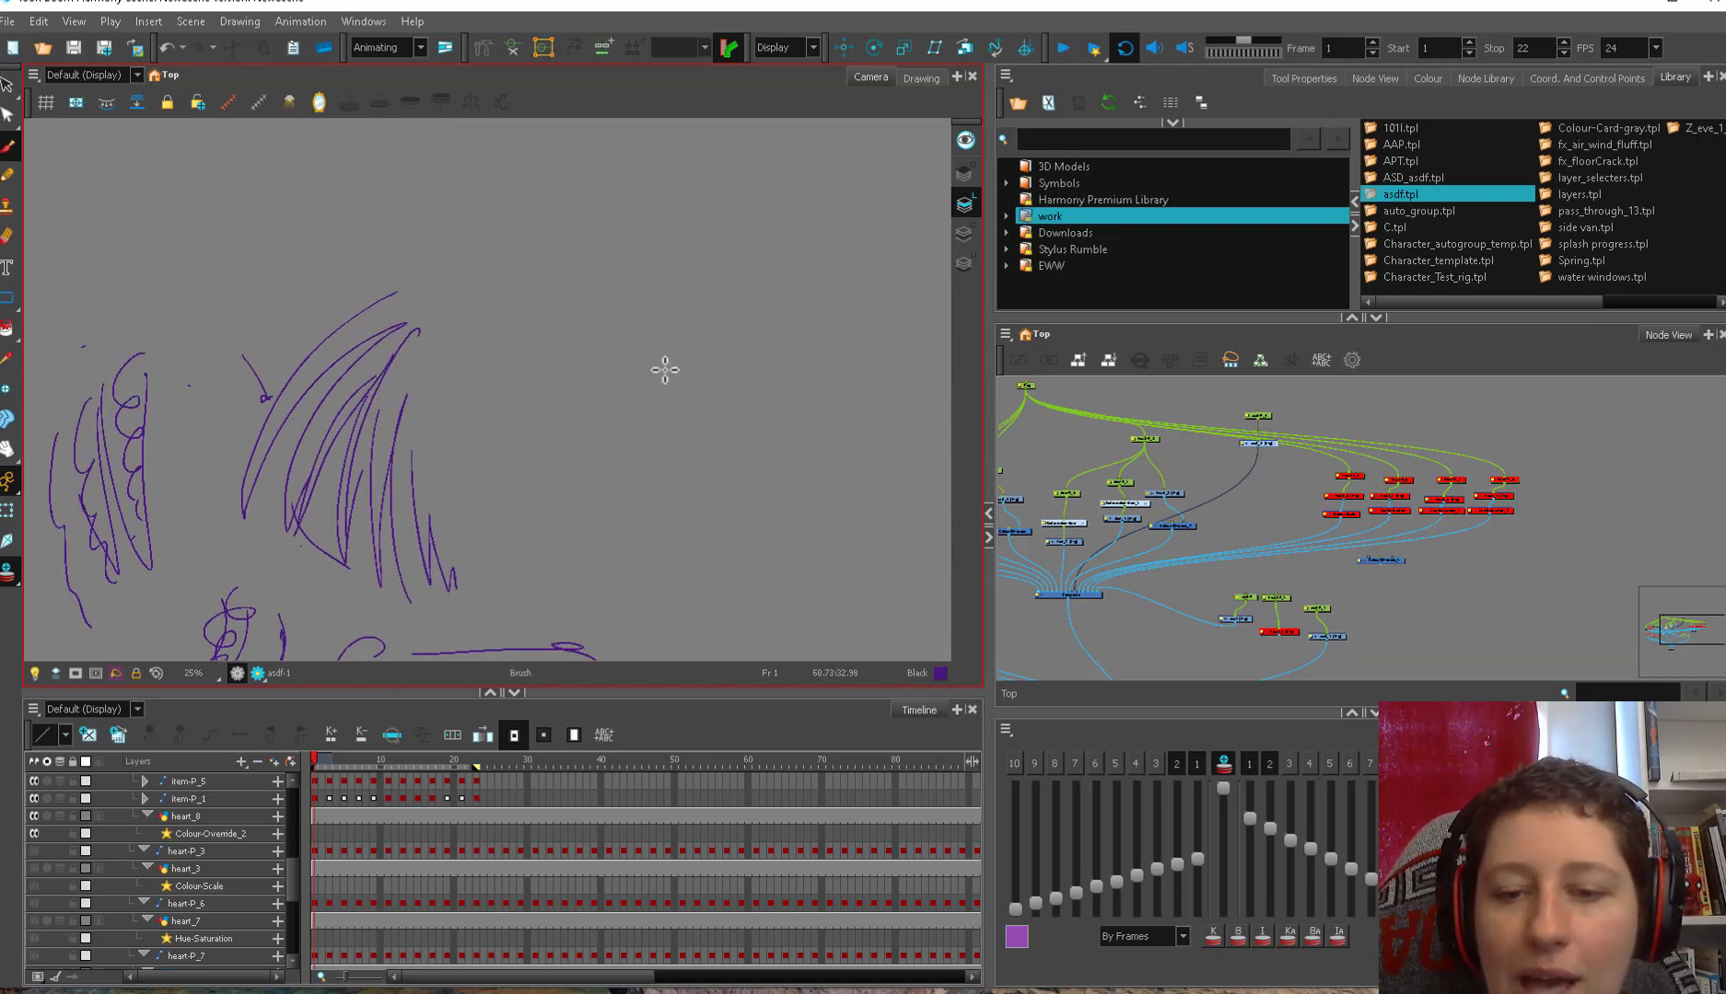
pyautogui.moveTo(662, 228)
pyautogui.mouseDown()
pyautogui.moveTo(590, 233)
pyautogui.moveTo(524, 306)
pyautogui.moveTo(652, 249)
pyautogui.moveTo(654, 190)
pyautogui.moveTo(547, 287)
pyautogui.mouseUp()
pyautogui.moveTo(652, 179)
pyautogui.mouseDown()
pyautogui.moveTo(689, 218)
pyautogui.moveTo(667, 228)
pyautogui.moveTo(653, 319)
pyautogui.moveTo(649, 498)
pyautogui.mouseUp()
pyautogui.moveTo(636, 279)
pyautogui.mouseDown()
pyautogui.moveTo(622, 523)
pyautogui.moveTo(655, 373)
pyautogui.mouseUp()
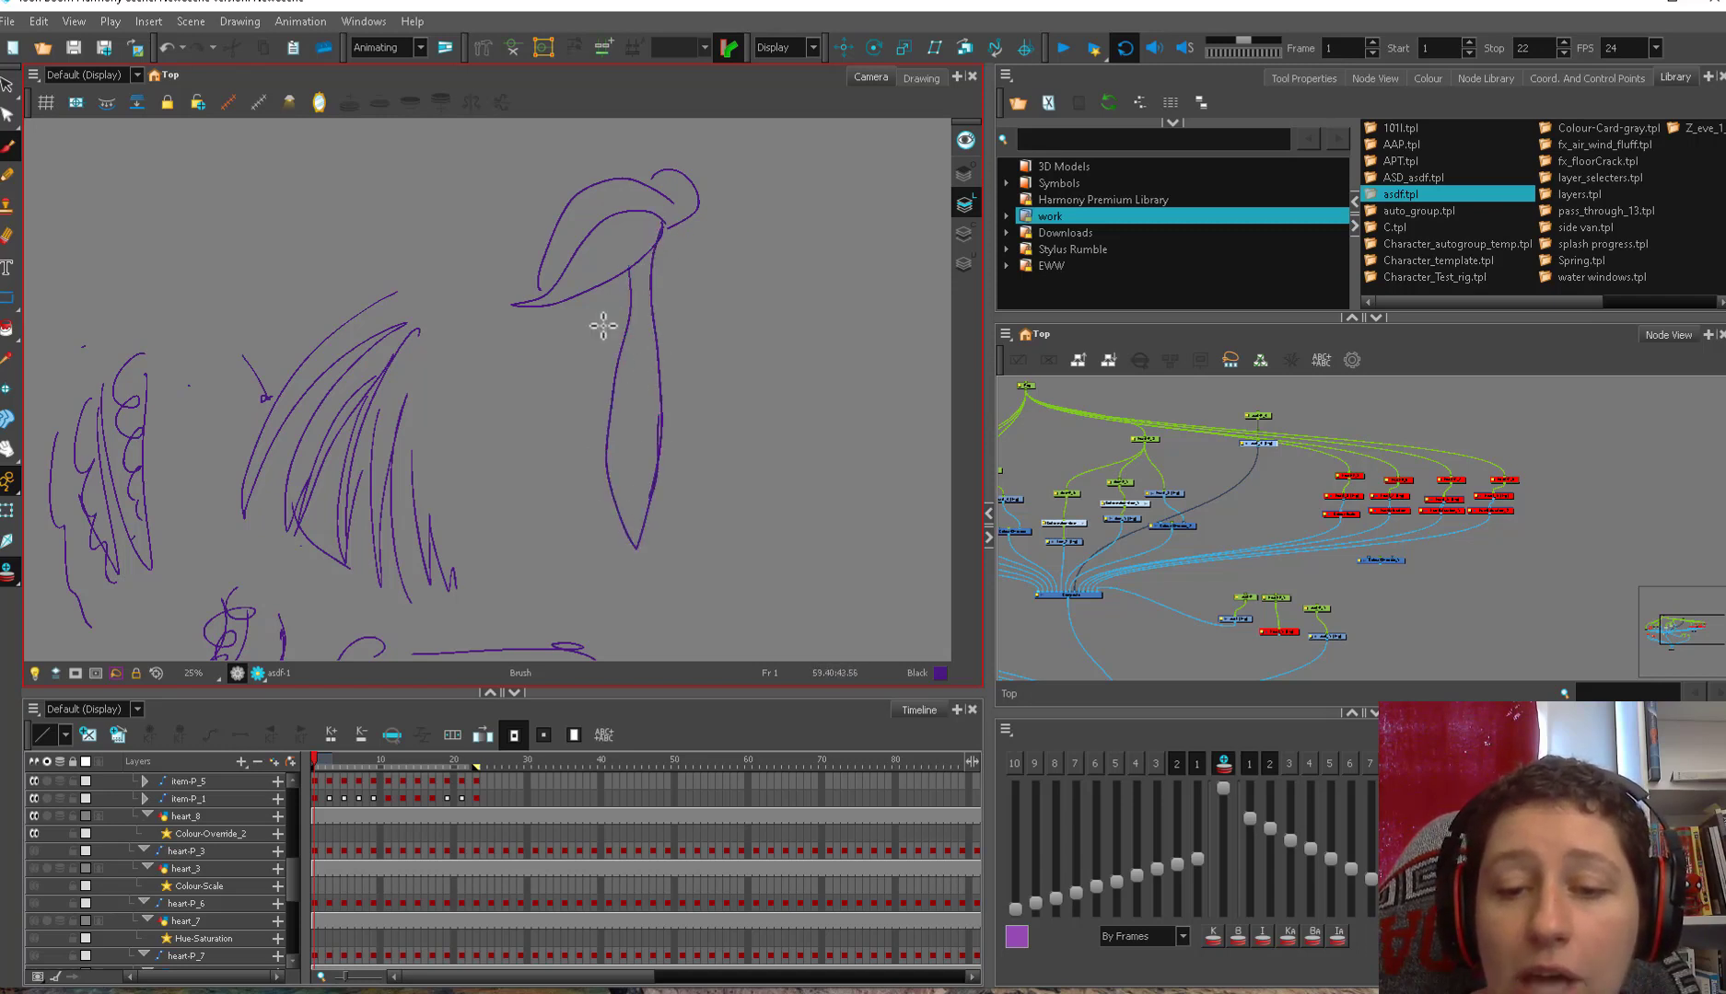
# - Complete the long-haired head with back strands, a face, a far-side lock, and arrows pointing at the back hair and front lock
pyautogui.moveTo(552, 330)
pyautogui.mouseDown()
pyautogui.moveTo(503, 496)
pyautogui.moveTo(562, 641)
pyautogui.moveTo(557, 281)
pyautogui.moveTo(540, 428)
pyautogui.moveTo(587, 604)
pyautogui.moveTo(597, 339)
pyautogui.moveTo(541, 543)
pyautogui.mouseUp()
pyautogui.moveTo(442, 432)
pyautogui.mouseDown()
pyautogui.moveTo(493, 466)
pyautogui.moveTo(481, 495)
pyautogui.mouseUp()
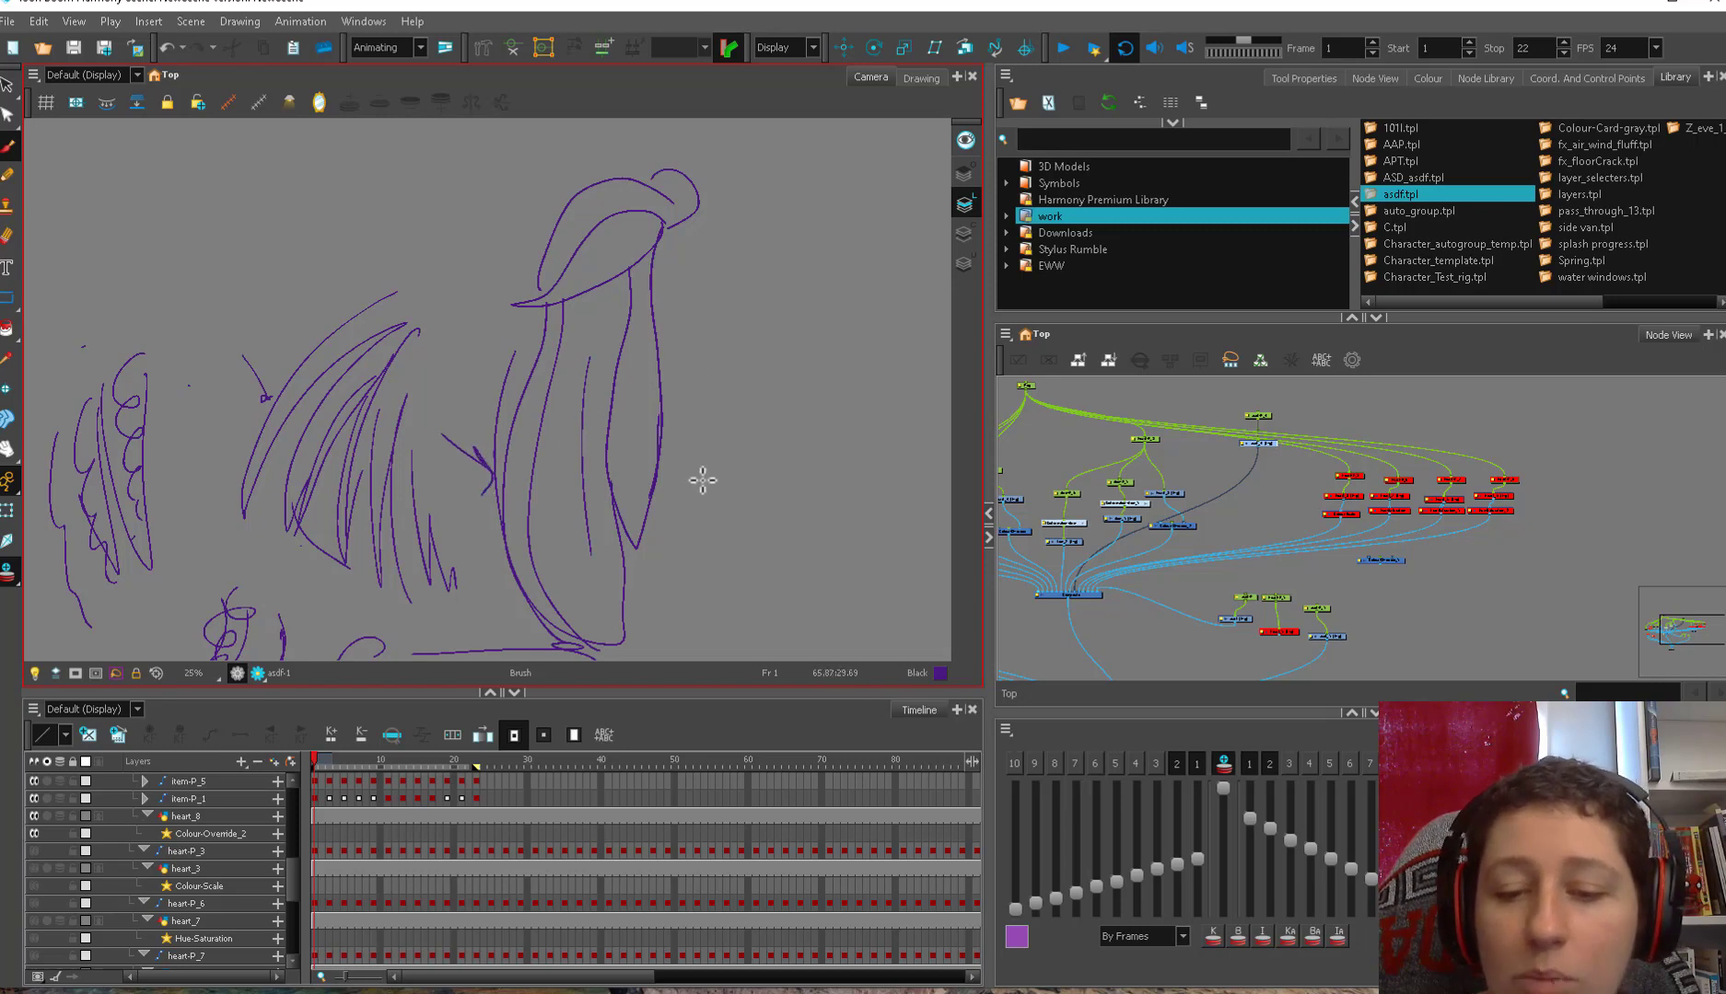
pyautogui.moveTo(689, 219)
pyautogui.mouseDown()
pyautogui.moveTo(734, 293)
pyautogui.moveTo(712, 244)
pyautogui.moveTo(757, 479)
pyautogui.moveTo(700, 300)
pyautogui.mouseUp()
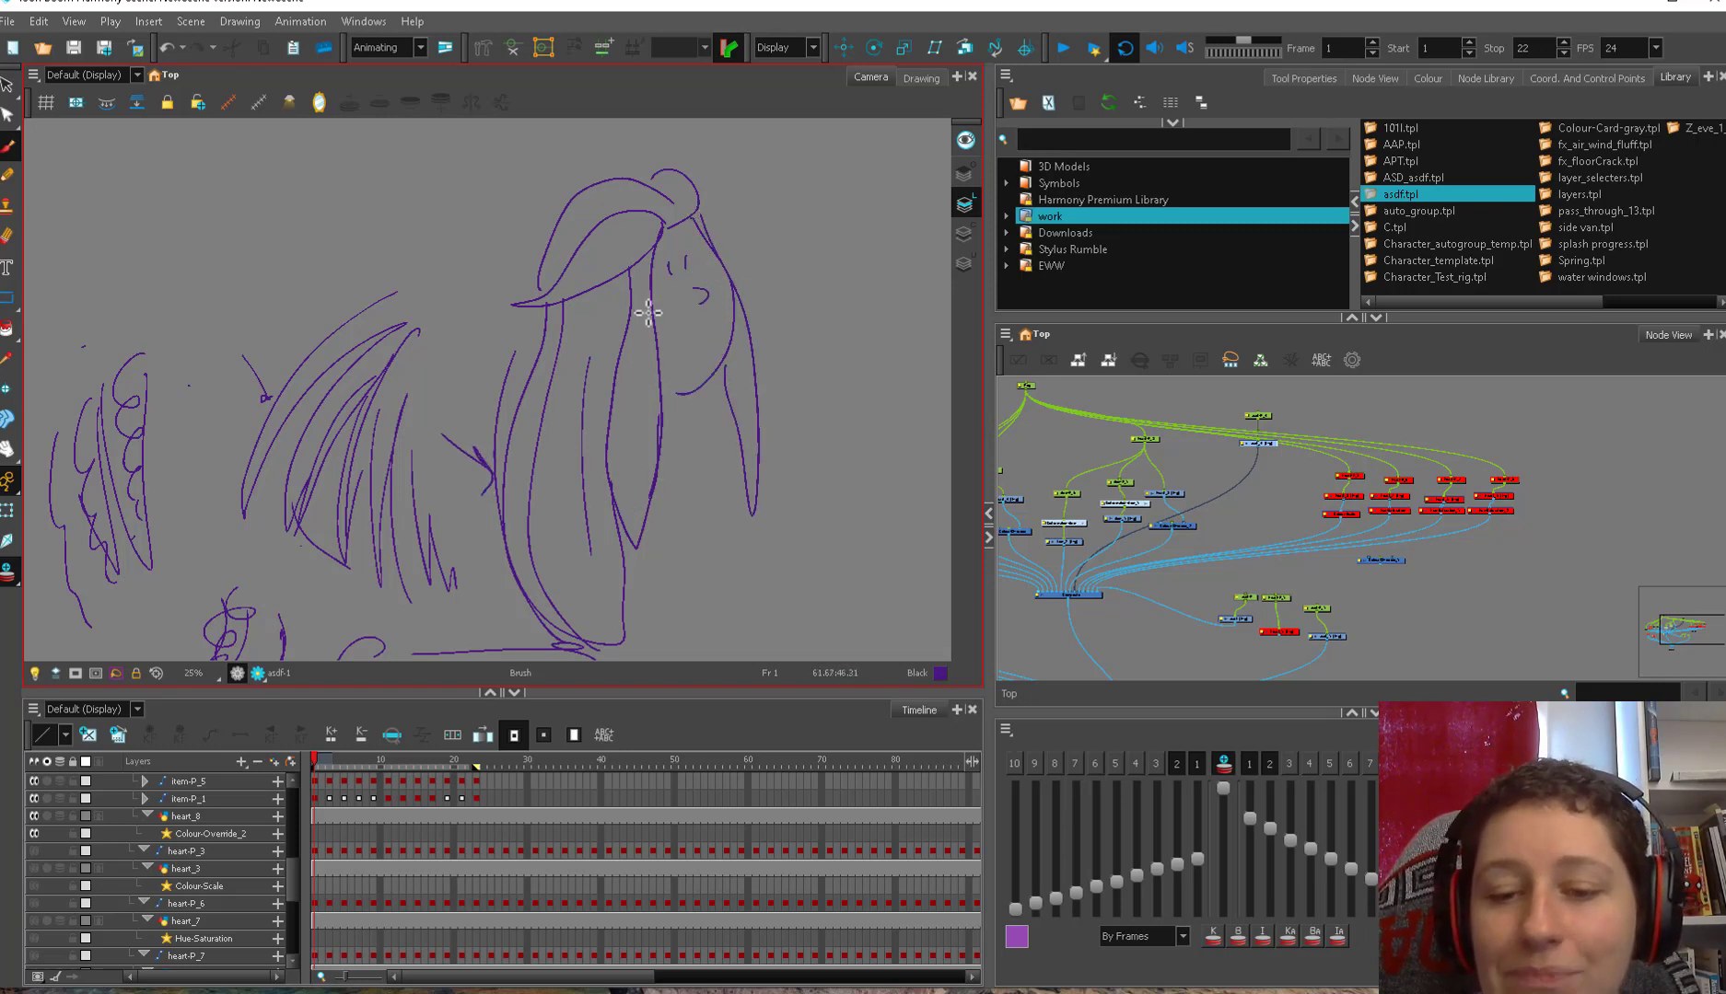
pyautogui.moveTo(719, 426)
pyautogui.mouseDown()
pyautogui.moveTo(672, 433)
pyautogui.moveTo(686, 444)
pyautogui.mouseUp()
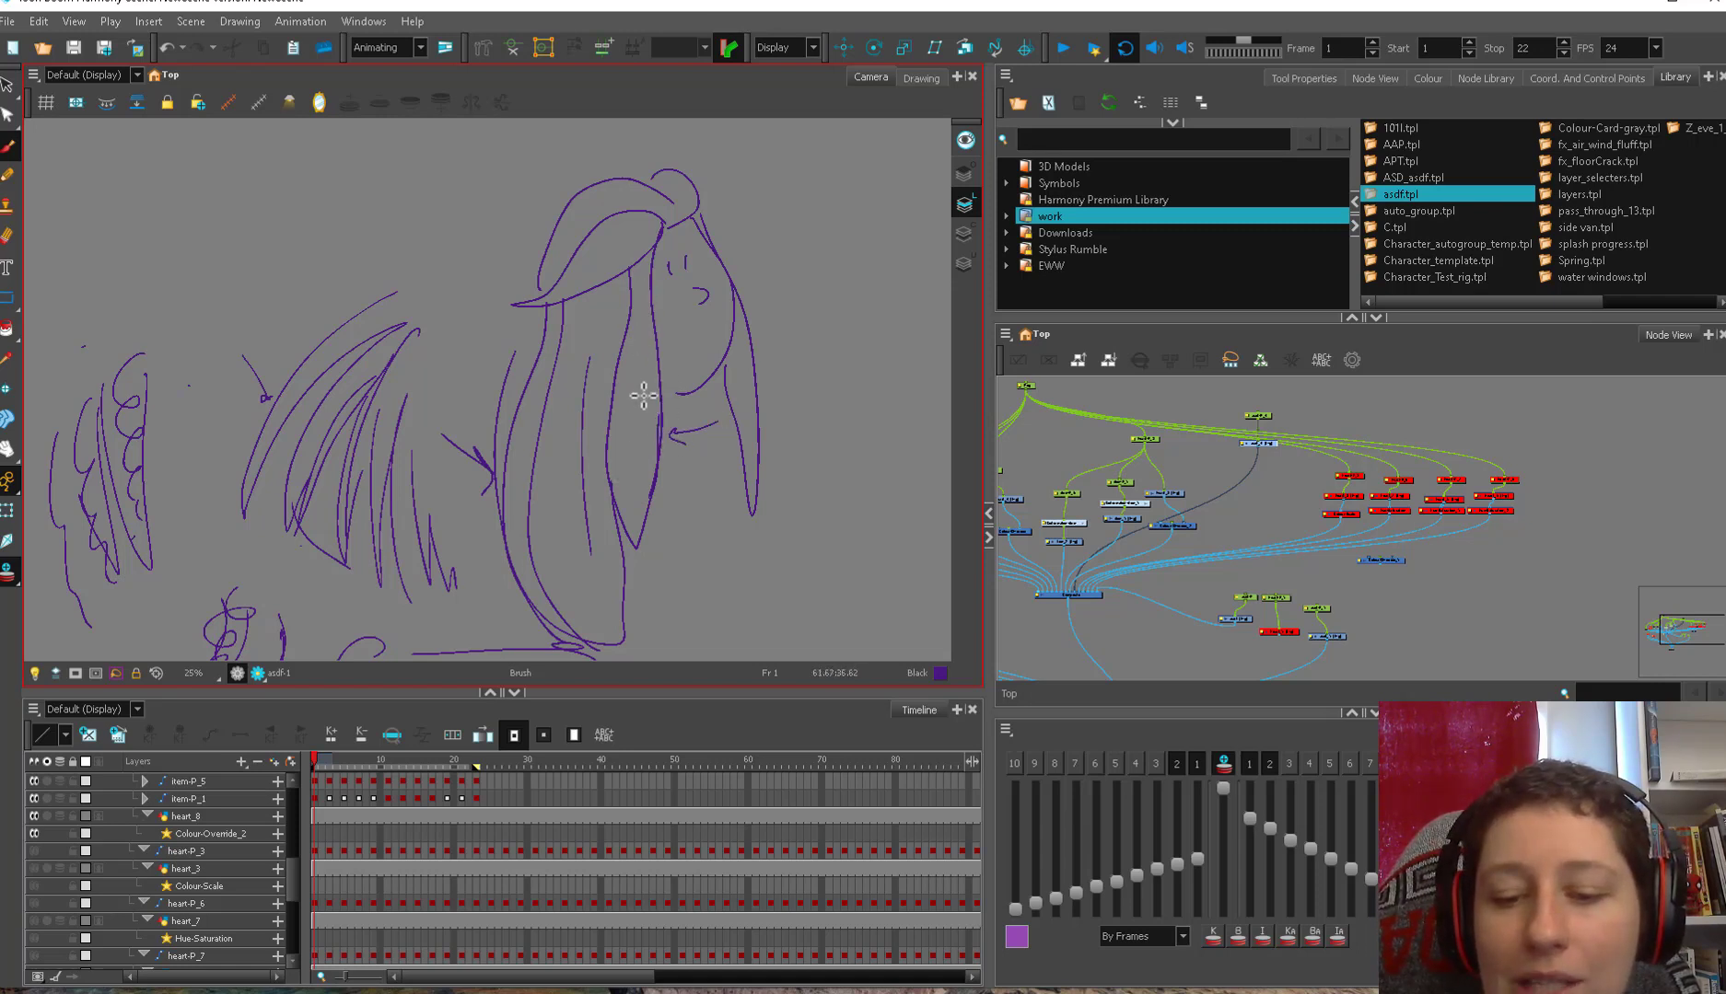
# - Sketch a face with two eyes and a short fringe, surrounded by a bumpy curly hair outline, beside the long-haired head
pyautogui.moveTo(801, 435); pyautogui.dragTo(641, 224)
pyautogui.scroll(-1, 641, 224)
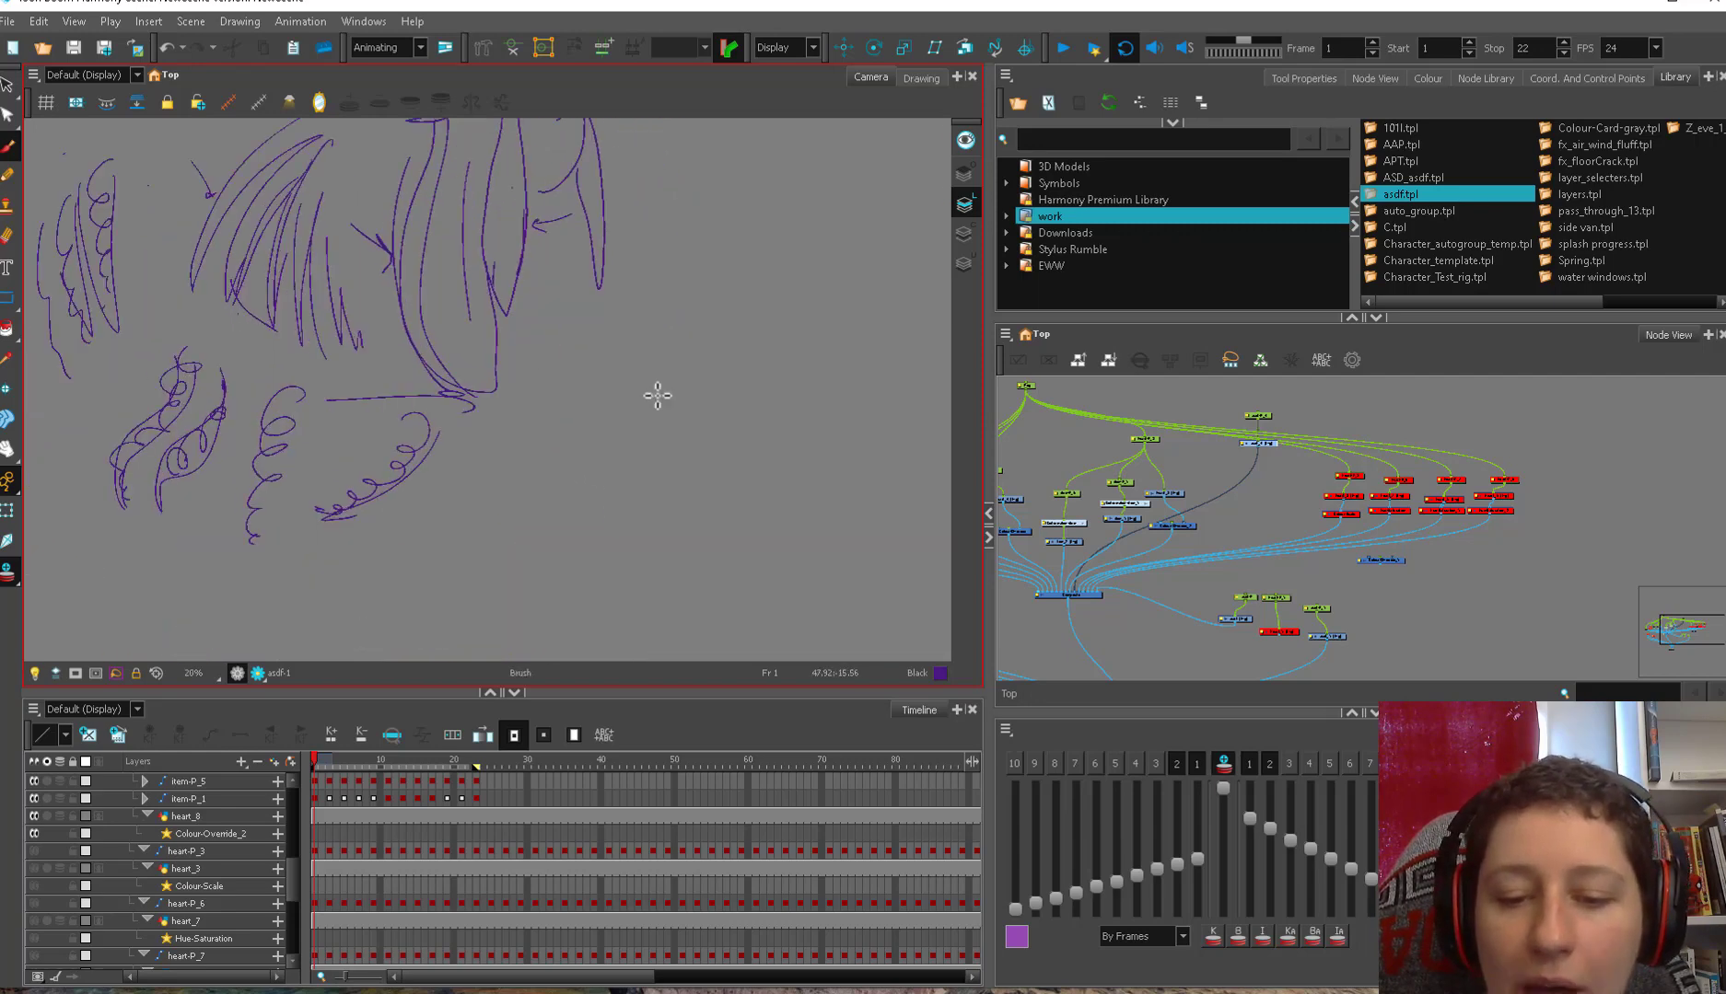
pyautogui.moveTo(606, 481)
pyautogui.mouseDown()
pyautogui.moveTo(575, 470)
pyautogui.moveTo(750, 489)
pyautogui.mouseUp()
pyautogui.moveTo(599, 498); pyautogui.dragTo(622, 511)
pyautogui.moveTo(609, 439)
pyautogui.mouseDown()
pyautogui.moveTo(610, 468)
pyautogui.moveTo(741, 428)
pyautogui.moveTo(710, 453)
pyautogui.mouseUp()
pyautogui.moveTo(672, 396); pyautogui.dragTo(613, 450)
pyautogui.moveTo(695, 409)
pyautogui.mouseDown()
pyautogui.moveTo(742, 429)
pyautogui.moveTo(592, 503)
pyautogui.mouseUp()
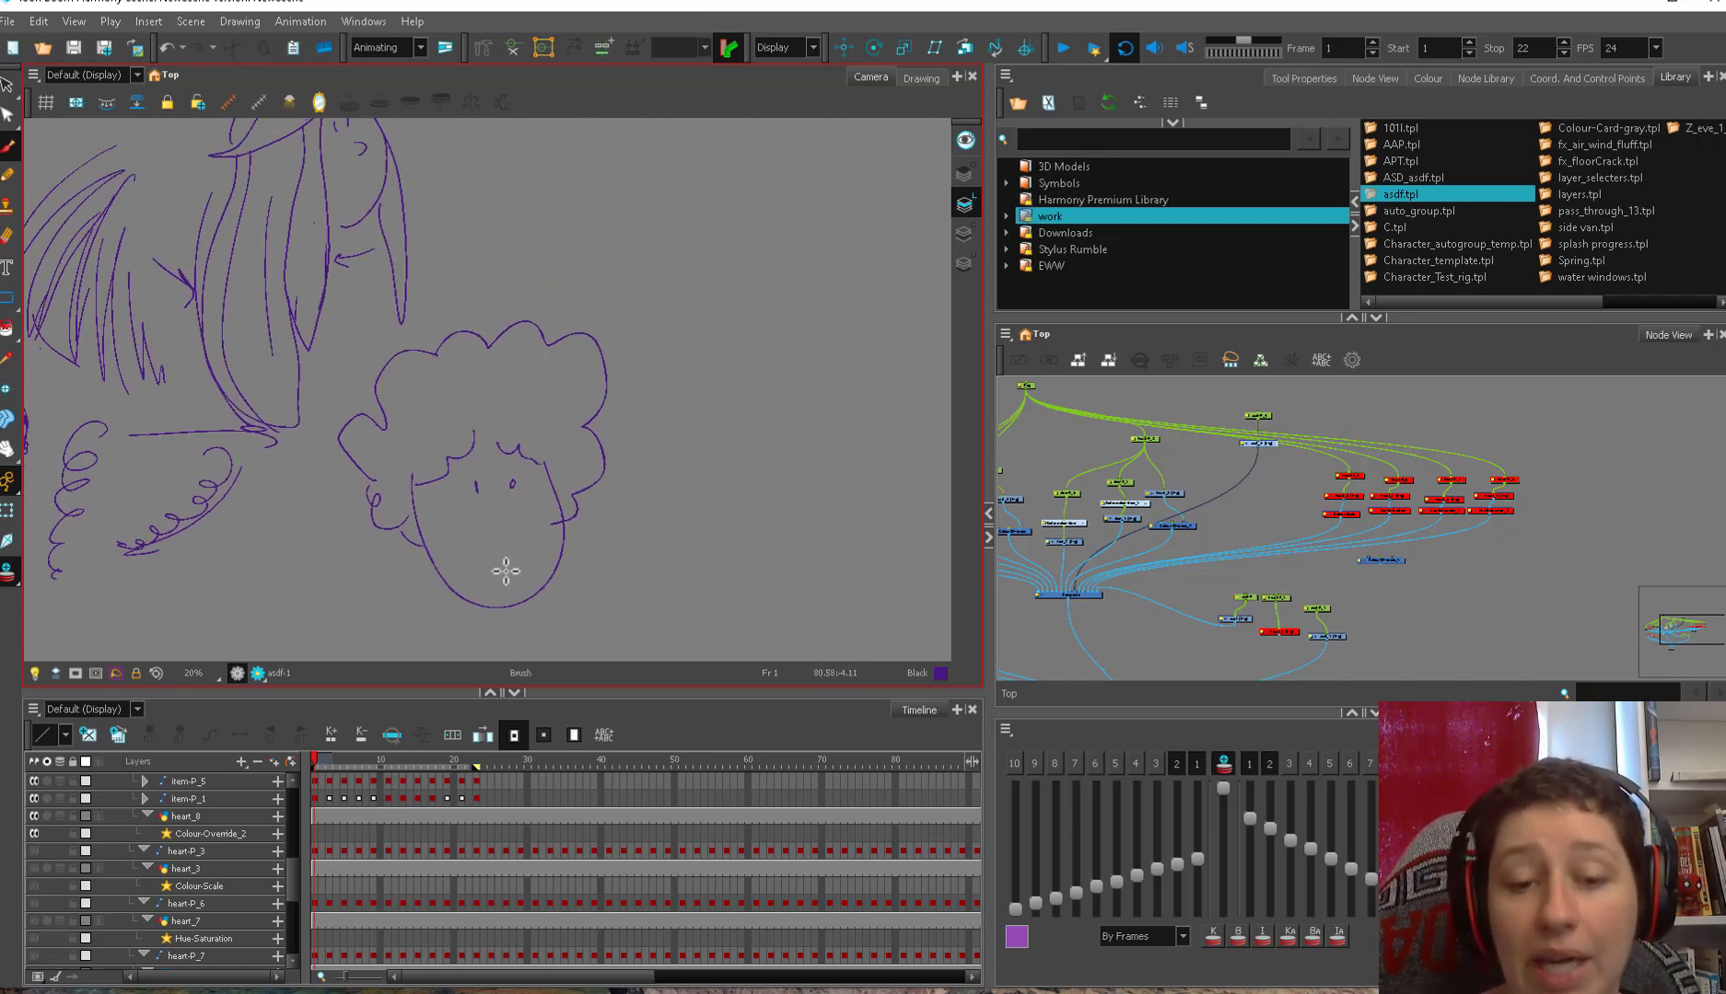
# - Try to distort the curly hair outline around the face with the Select tool
pyautogui.hotkey('alt', 's')
pyautogui.click(589, 423)
pyautogui.moveTo(544, 311)
pyautogui.mouseDown()
pyautogui.moveTo(589, 308)
pyautogui.moveTo(528, 312)
pyautogui.moveTo(574, 307)
pyautogui.moveTo(547, 309)
pyautogui.mouseUp()
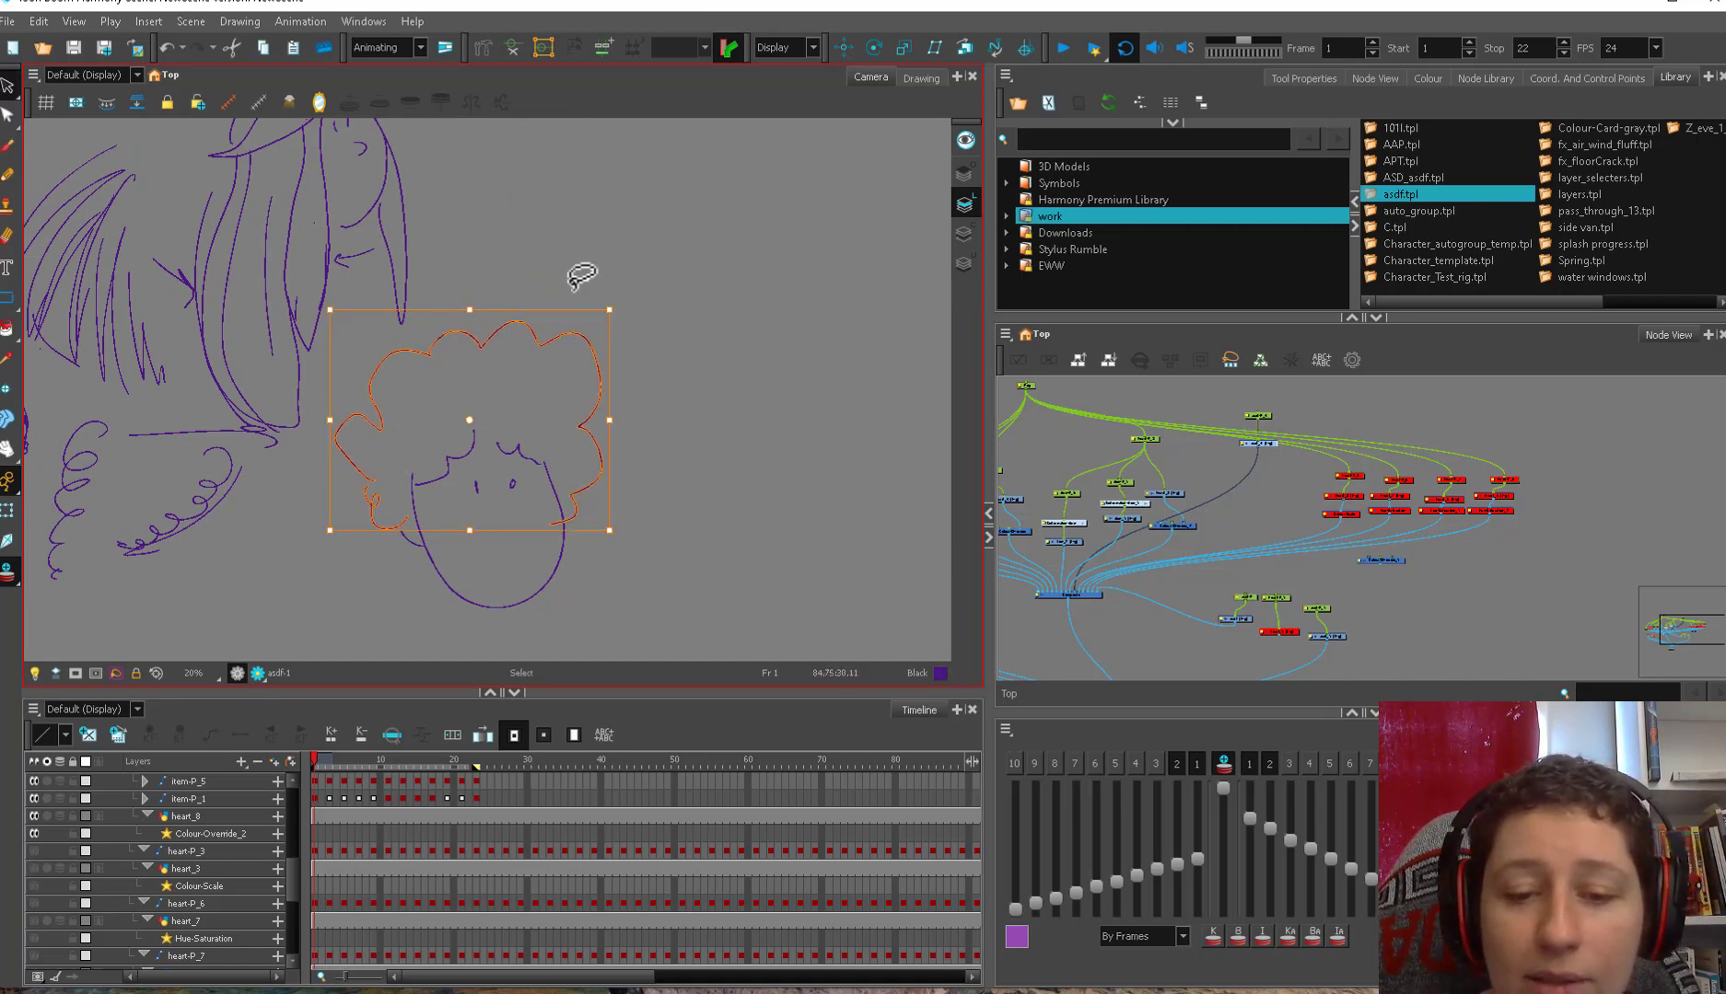
pyautogui.moveTo(735, 488); pyautogui.dragTo(685, 480)
pyautogui.click(637, 458)
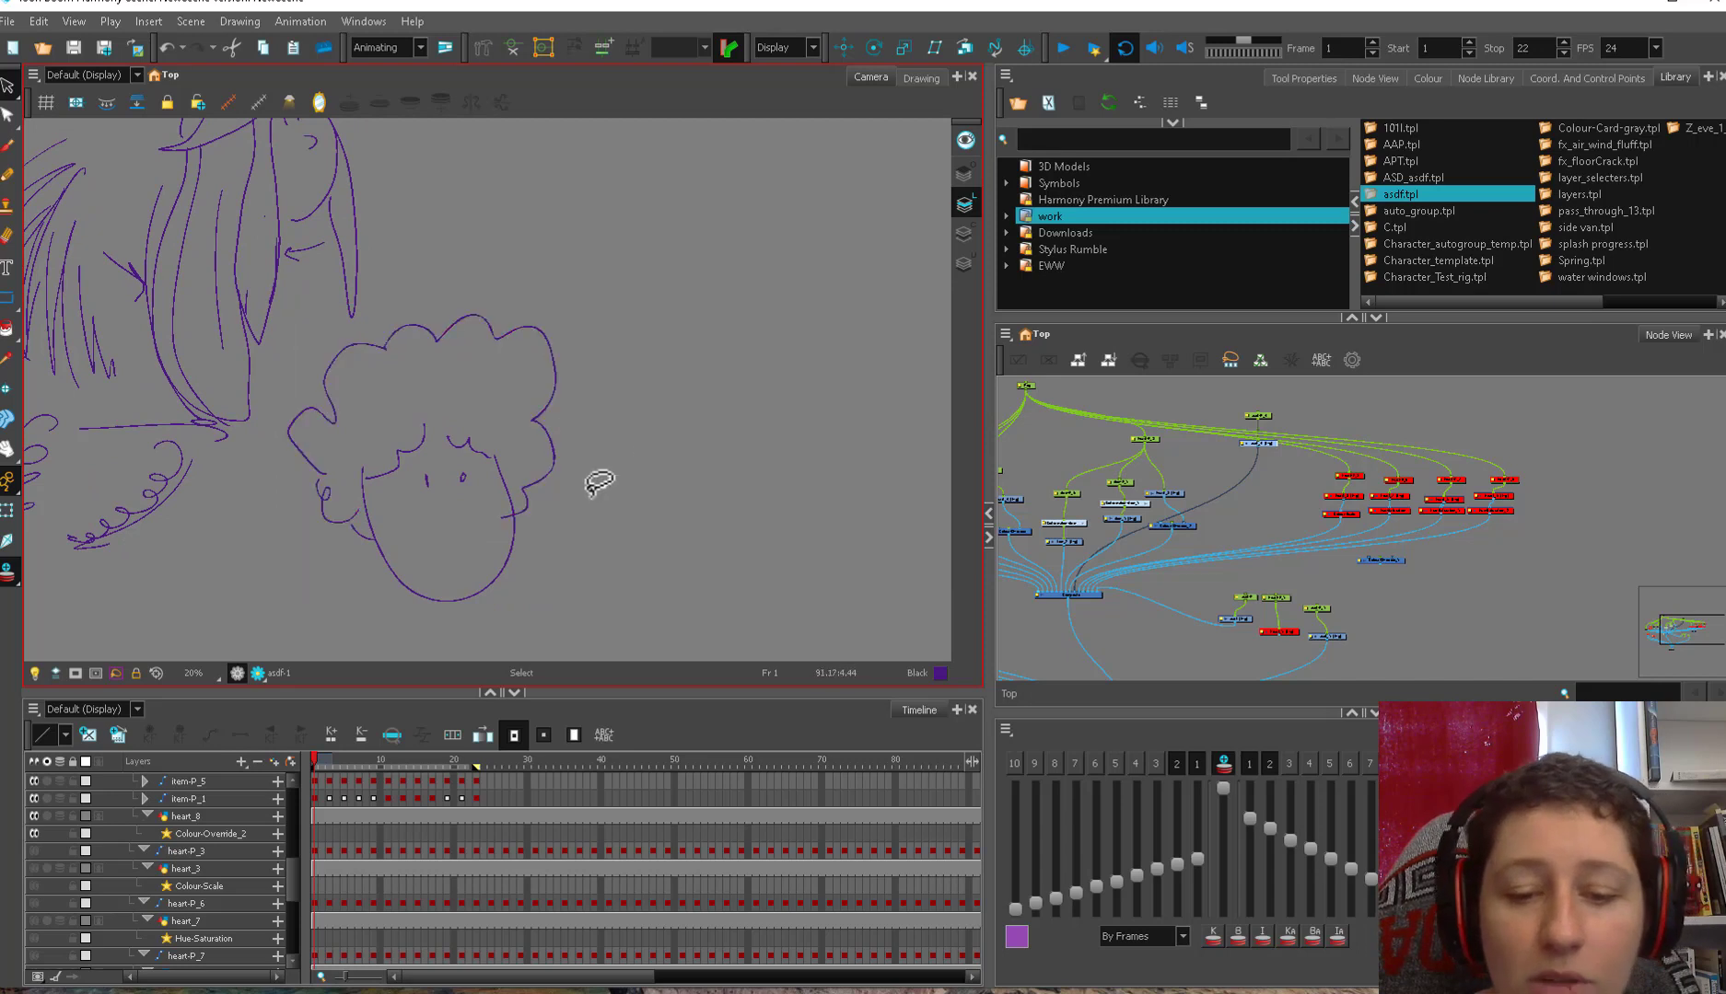
# - Sketch a round smiling head with two large round hair buns beside the curly-haired face
pyautogui.moveTo(630, 417)
pyautogui.mouseDown()
pyautogui.moveTo(582, 446)
pyautogui.moveTo(495, 416)
pyautogui.moveTo(748, 404)
pyautogui.moveTo(698, 424)
pyautogui.moveTo(683, 396)
pyautogui.mouseUp()
pyautogui.hotkey('alt', 'b')
pyautogui.moveTo(552, 444)
pyautogui.mouseDown()
pyautogui.moveTo(553, 513)
pyautogui.moveTo(700, 424)
pyautogui.mouseUp()
pyautogui.moveTo(589, 500); pyautogui.dragTo(637, 503)
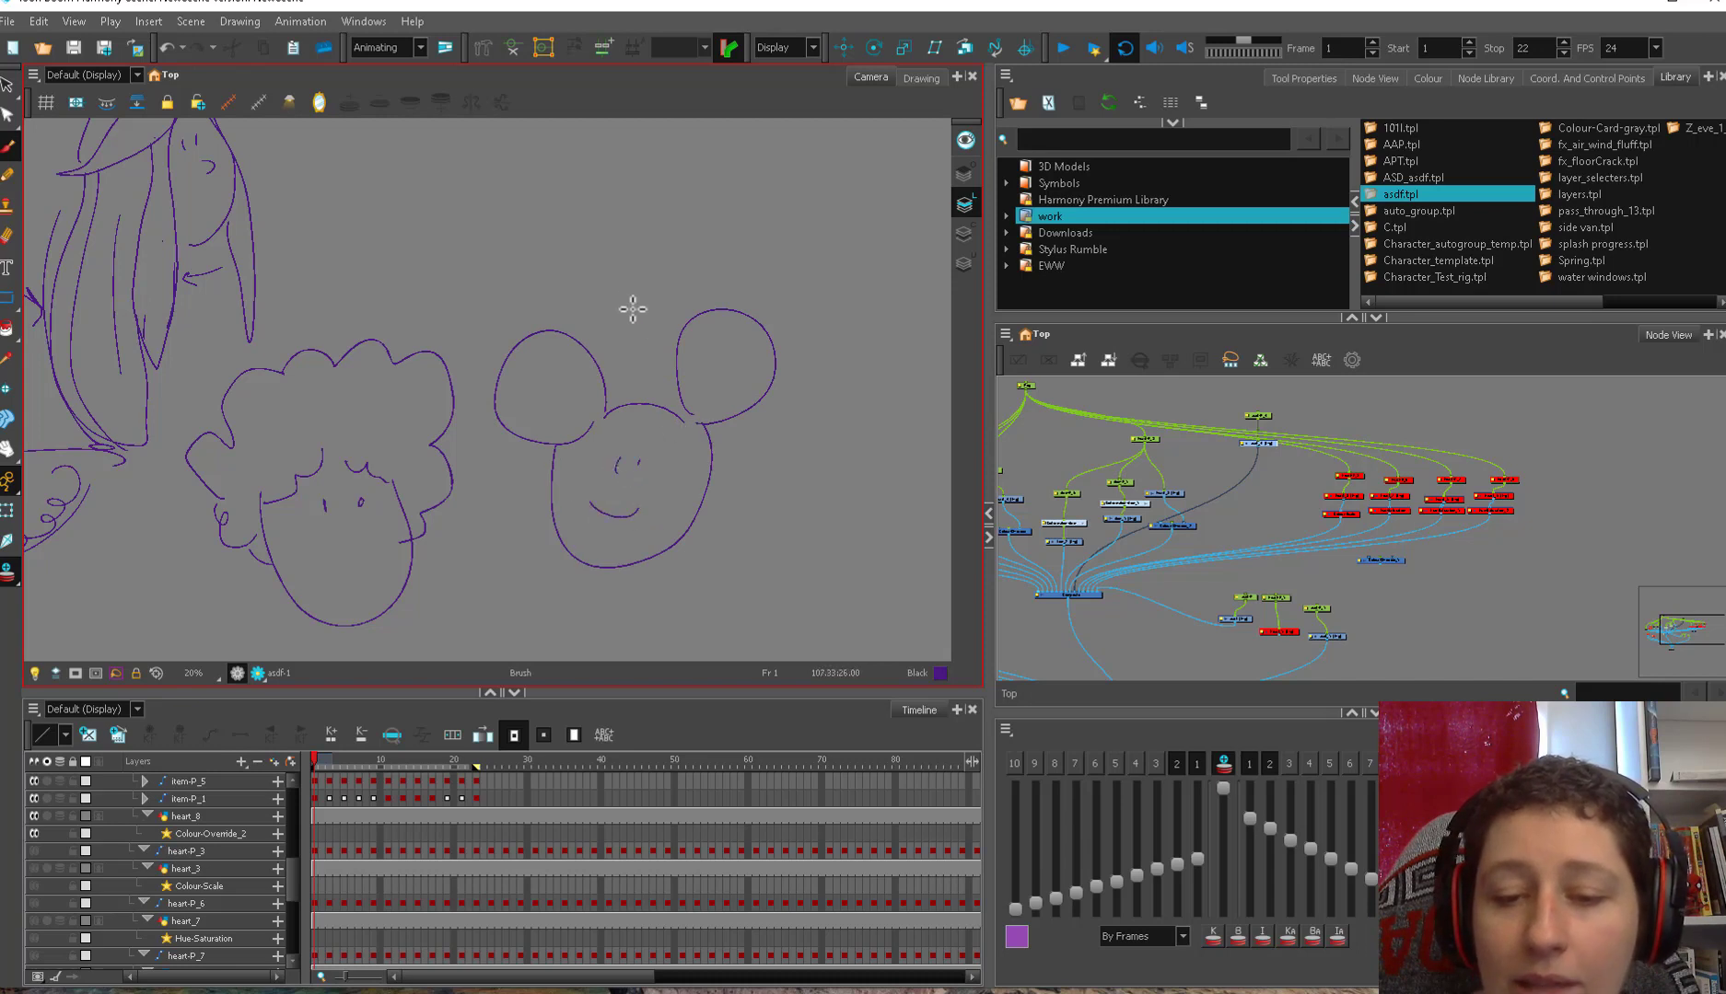
# - Draw an arrow pointing at the top of each hair bun and close the base of the first bun
pyautogui.moveTo(611, 279); pyautogui.dragTo(585, 329)
pyautogui.moveTo(556, 448); pyautogui.dragTo(606, 416)
pyautogui.moveTo(780, 275); pyautogui.dragTo(753, 306)
pyautogui.moveTo(751, 301); pyautogui.dragTo(777, 312)
# - Skew both hair buns so they lean sideways on the smiling head
pyautogui.hotkey('alt', 's')
pyautogui.click(740, 311)
pyautogui.click(587, 343)
pyautogui.moveTo(585, 329); pyautogui.dragTo(607, 329)
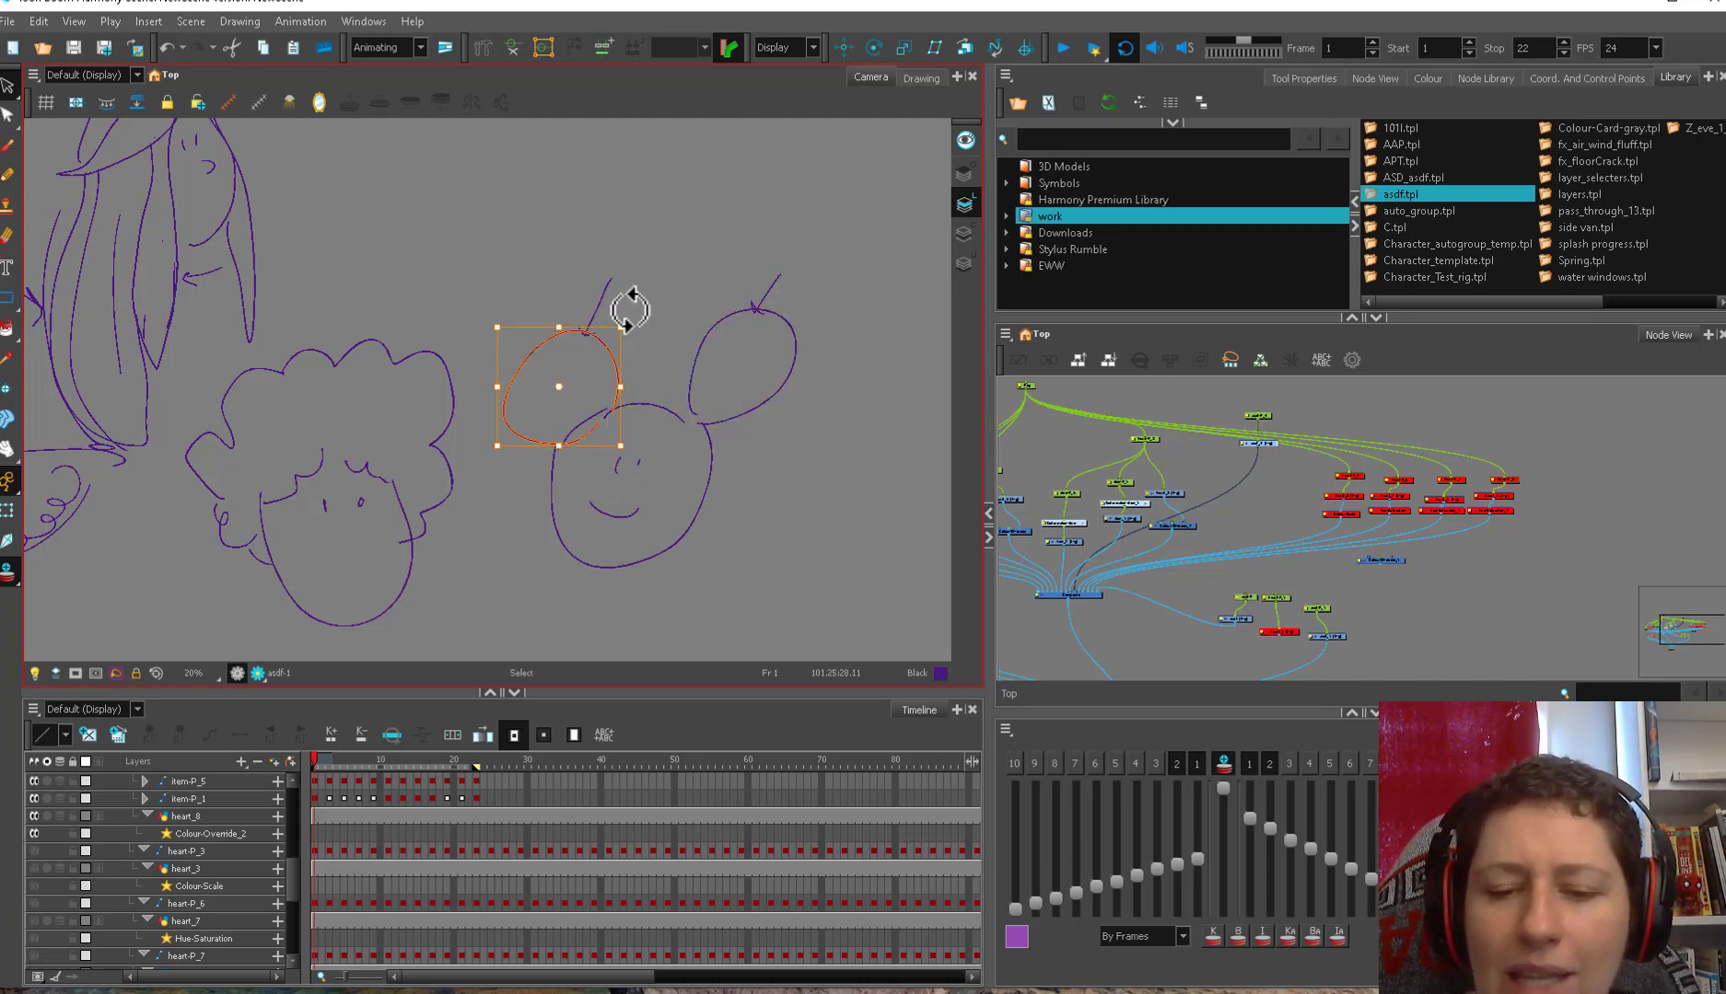
pyautogui.press('Escape')
# - Draw a longer downward arrow pointing at the fan of swept strands
pyautogui.press('1')
pyautogui.press('1')
pyautogui.moveTo(716, 532); pyautogui.dragTo(879, 546)
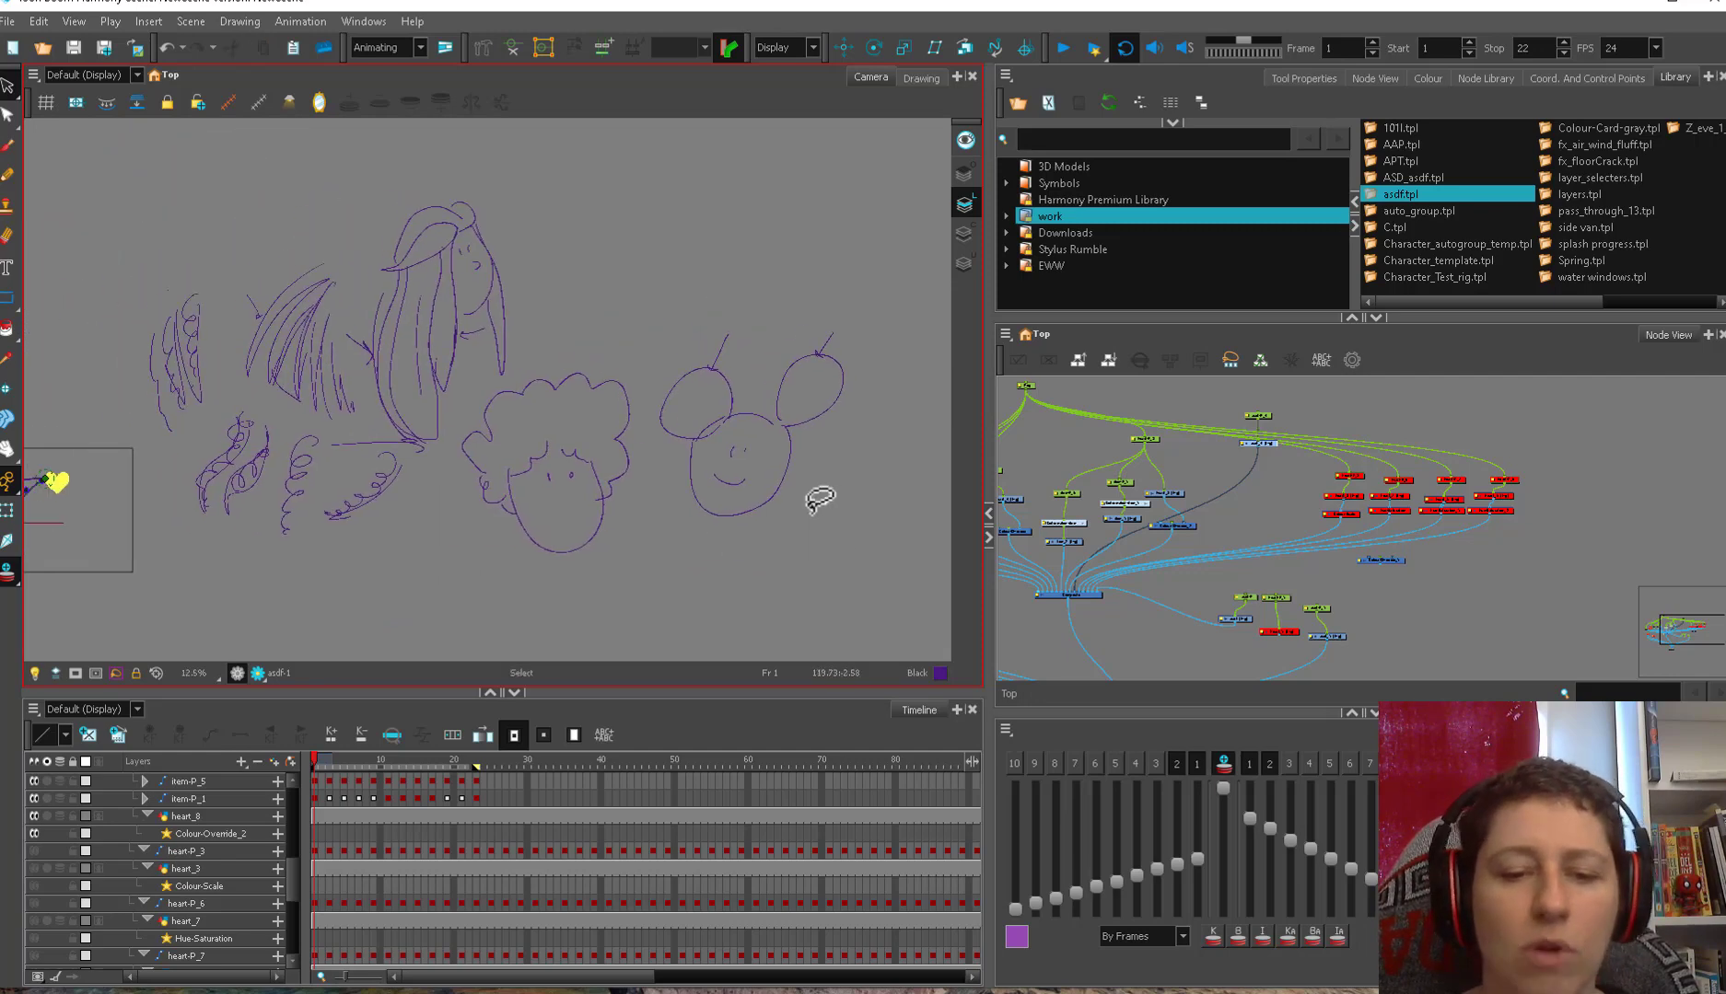
pyautogui.press('2')
pyautogui.hotkey('alt', 'b')
pyautogui.moveTo(306, 215); pyautogui.dragTo(511, 218)
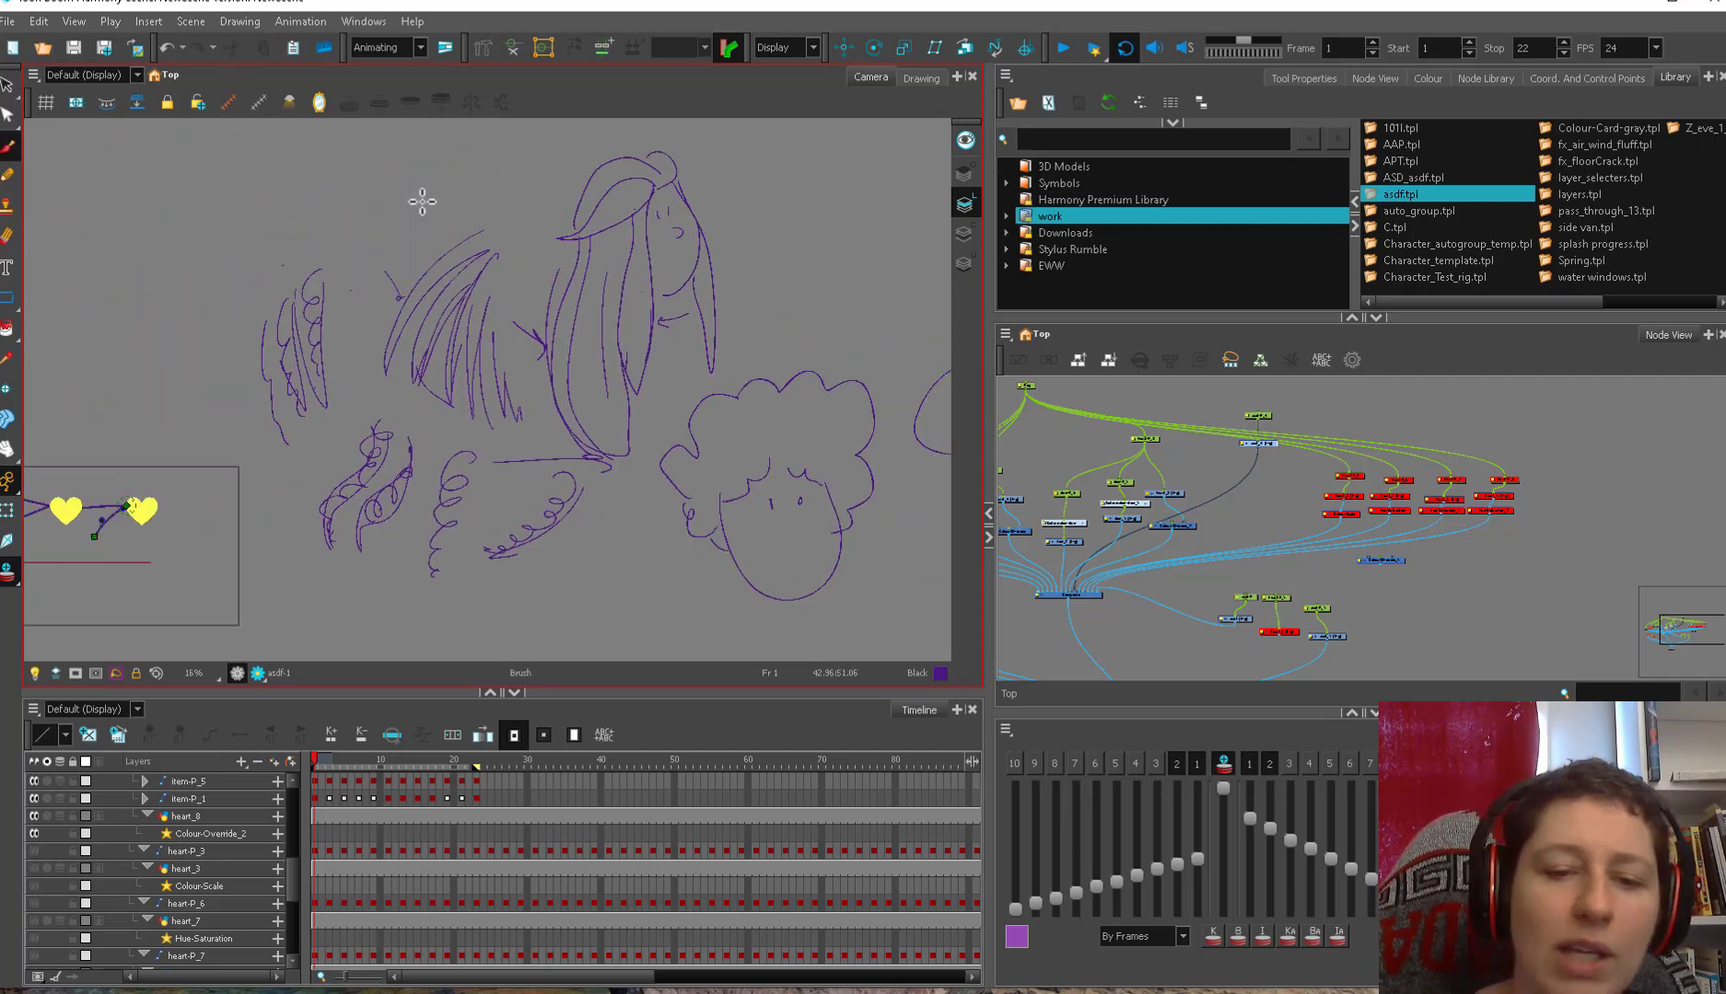
pyautogui.moveTo(419, 181); pyautogui.dragTo(412, 262)
pyautogui.moveTo(402, 245); pyautogui.dragTo(426, 255)
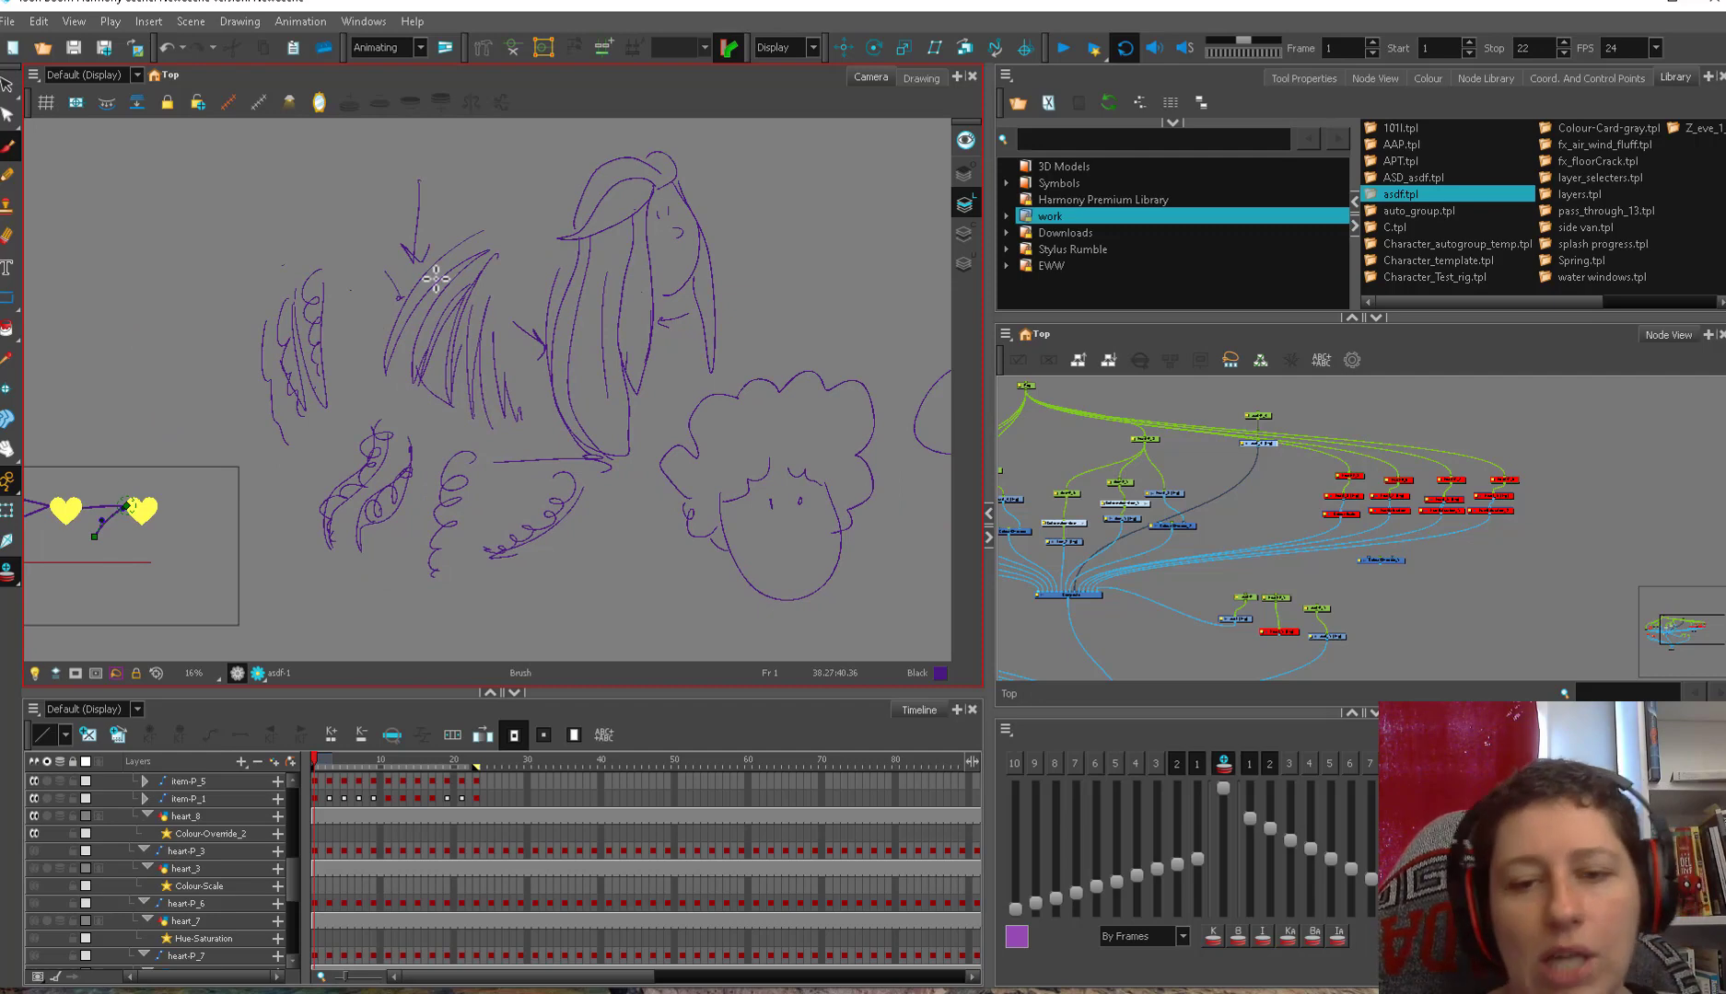
# - Sketch an animal with a round face, ears, a teardrop body and a curved tail beneath the wavy curly locks
pyautogui.press('1')
pyautogui.moveTo(377, 594); pyautogui.dragTo(612, 433)
pyautogui.press('2')
pyautogui.press('2')
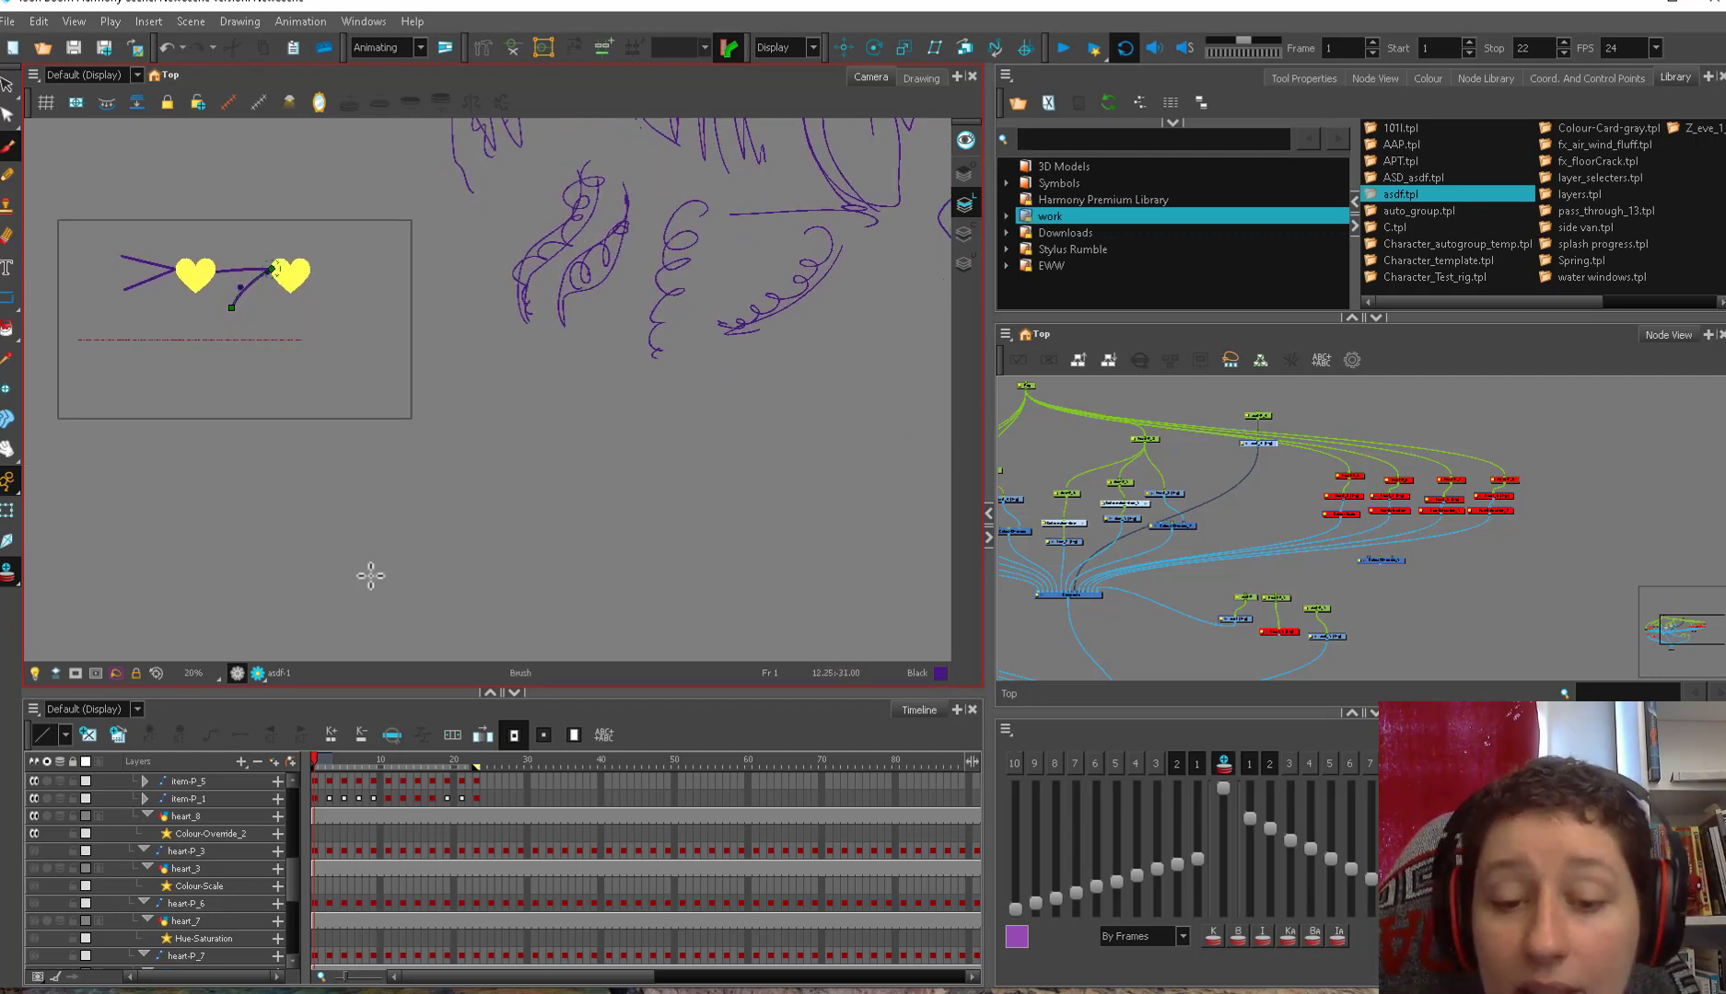
pyautogui.moveTo(517, 362); pyautogui.dragTo(527, 360)
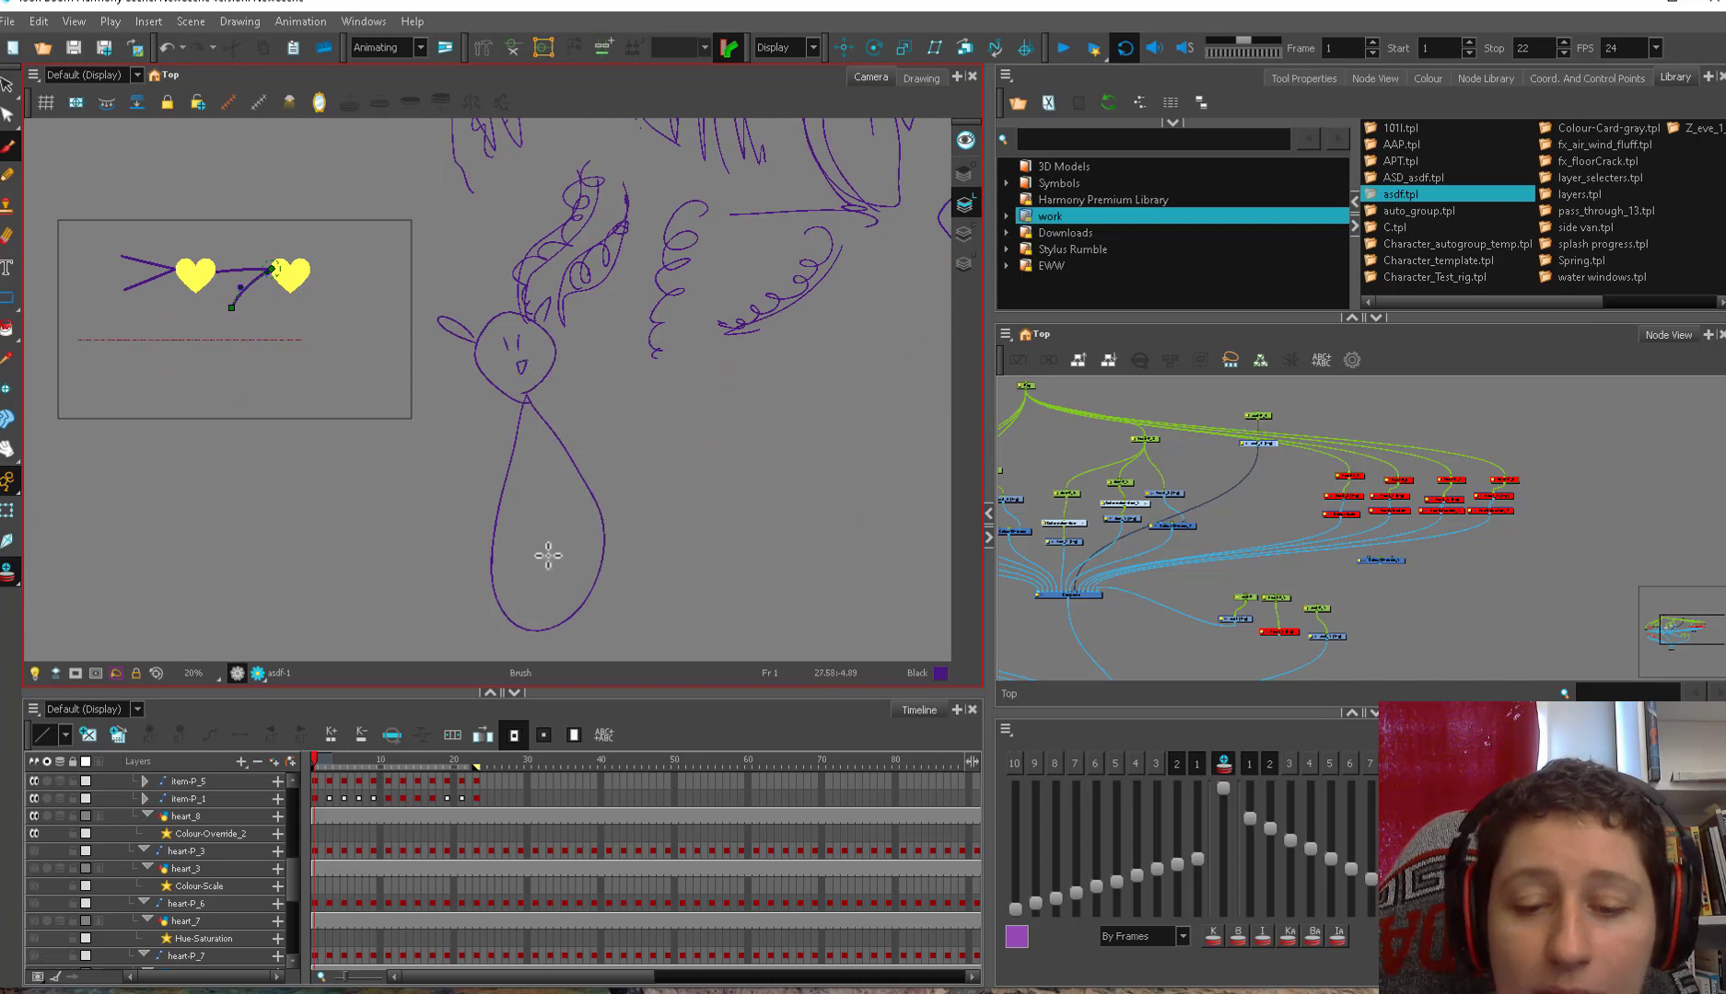
pyautogui.moveTo(515, 560); pyautogui.dragTo(556, 556)
pyautogui.moveTo(540, 591)
pyautogui.mouseDown()
pyautogui.moveTo(435, 488)
pyautogui.moveTo(484, 566)
pyautogui.moveTo(530, 594)
pyautogui.mouseUp()
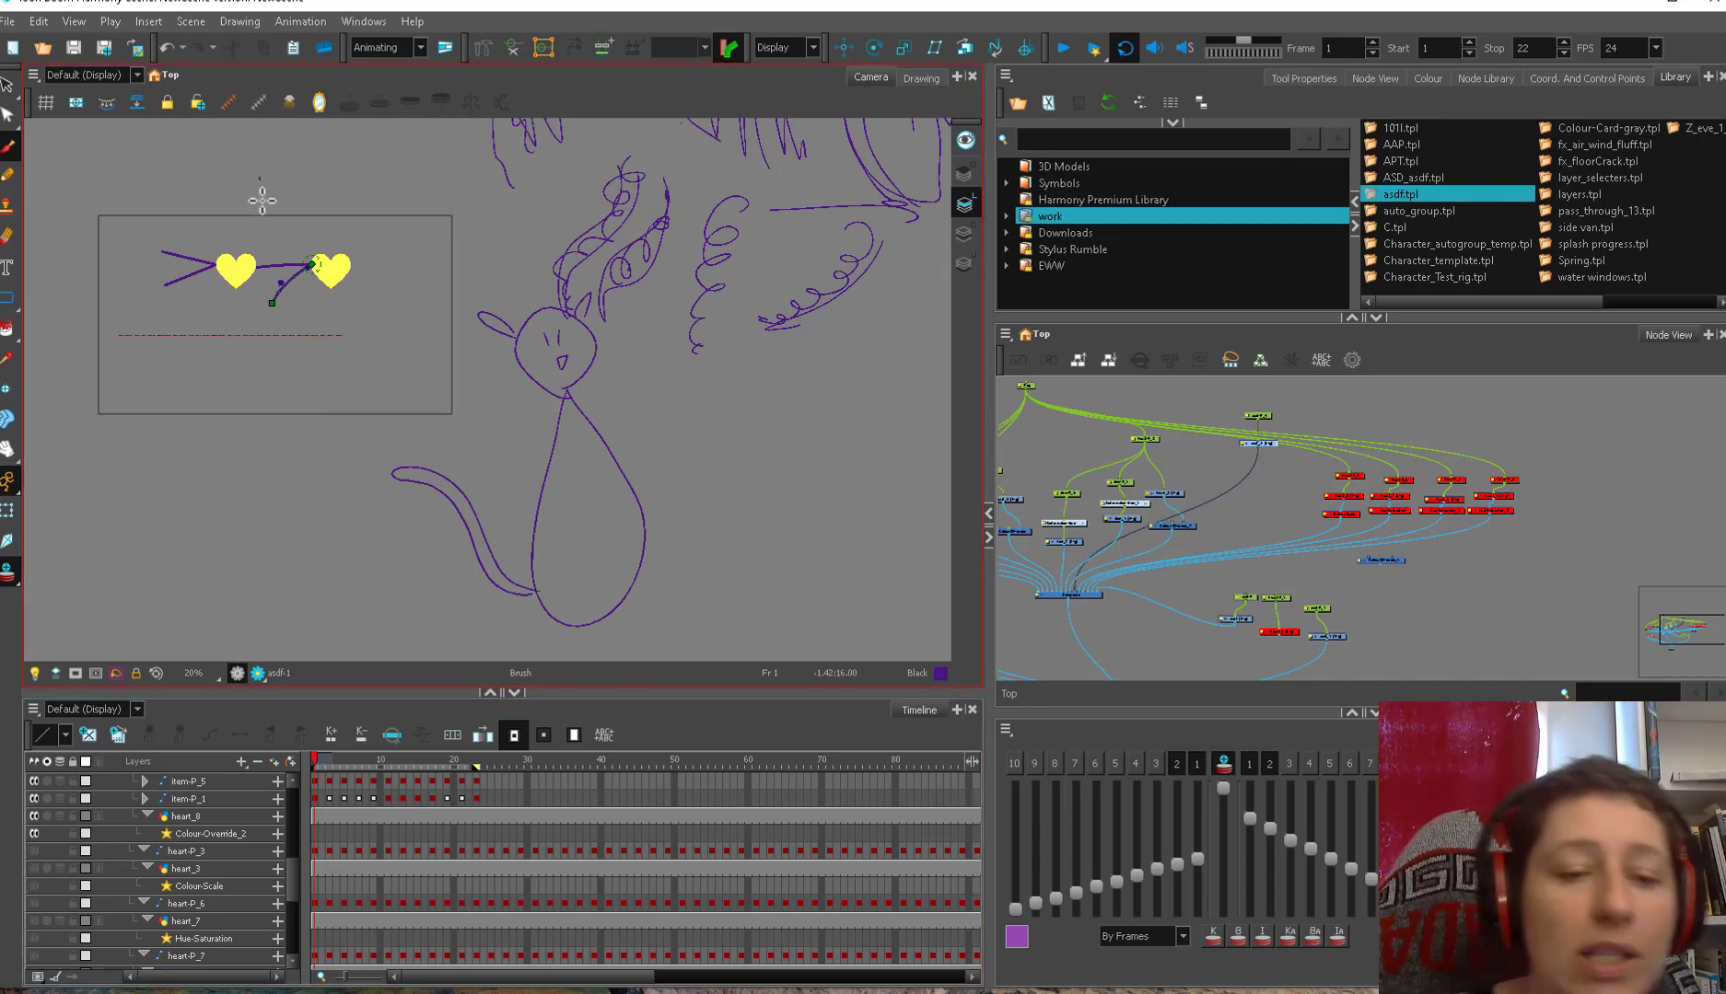
# - Draw an arrow pointing at the line between the hearts and another pointing at the animal's tail
pyautogui.moveTo(261, 180); pyautogui.dragTo(278, 226)
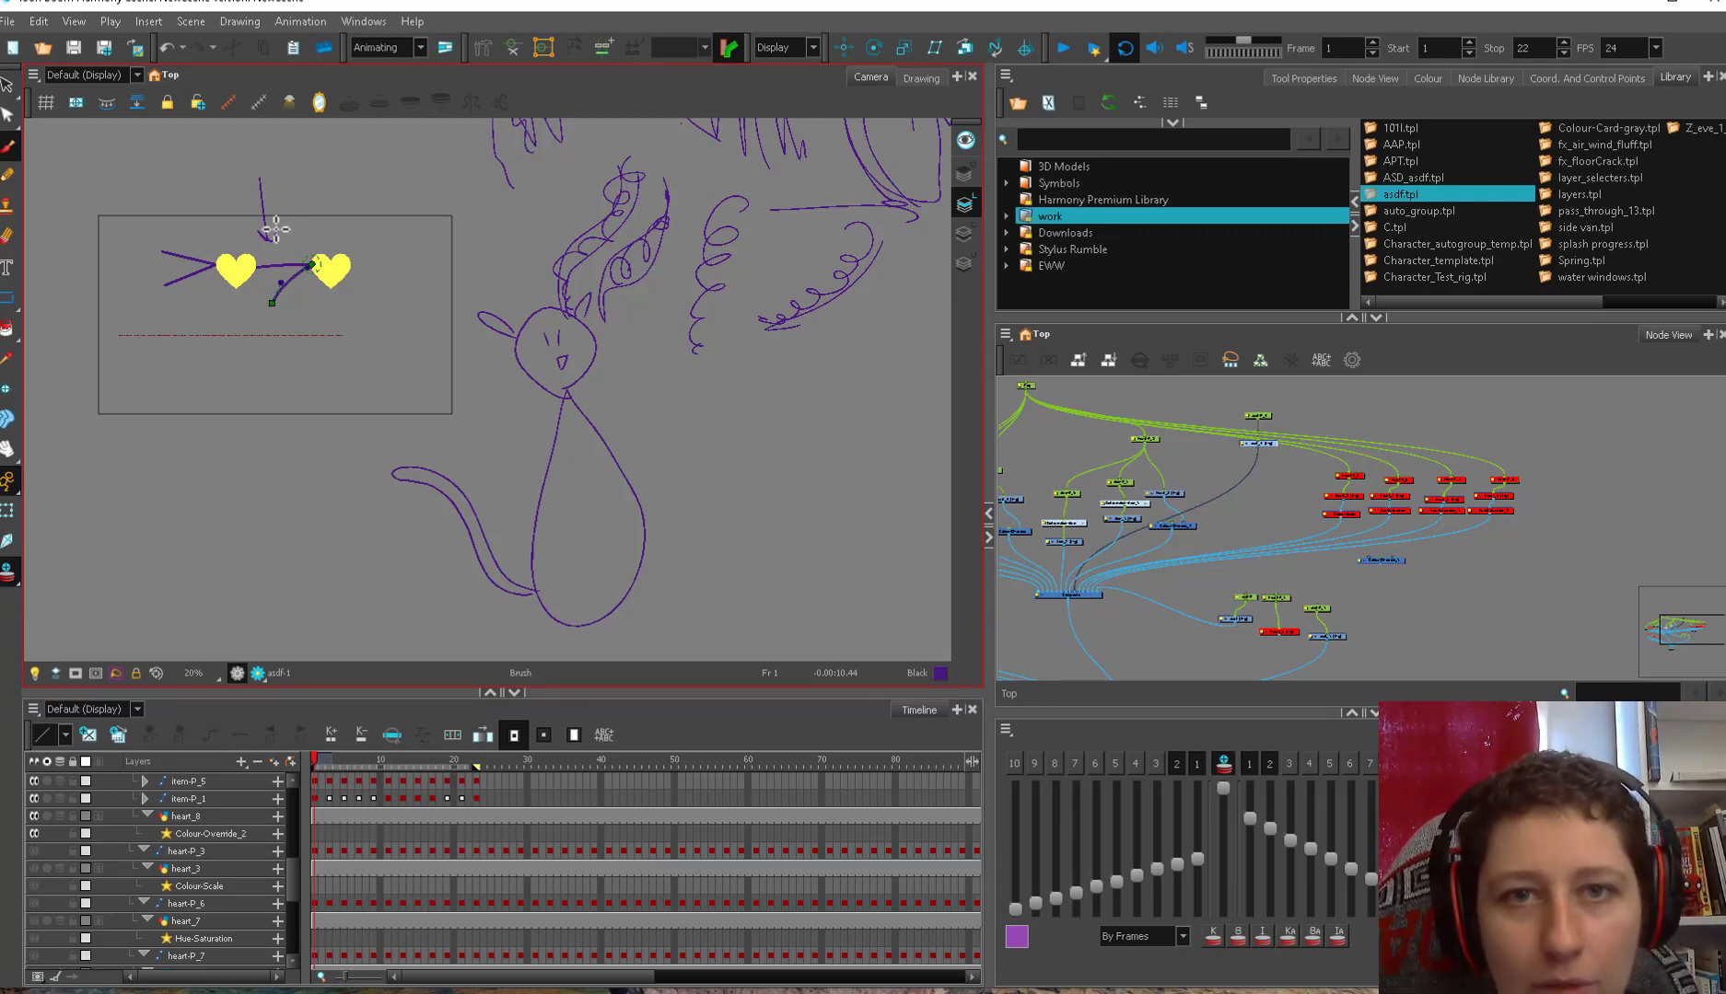
pyautogui.moveTo(484, 419); pyautogui.dragTo(482, 462)
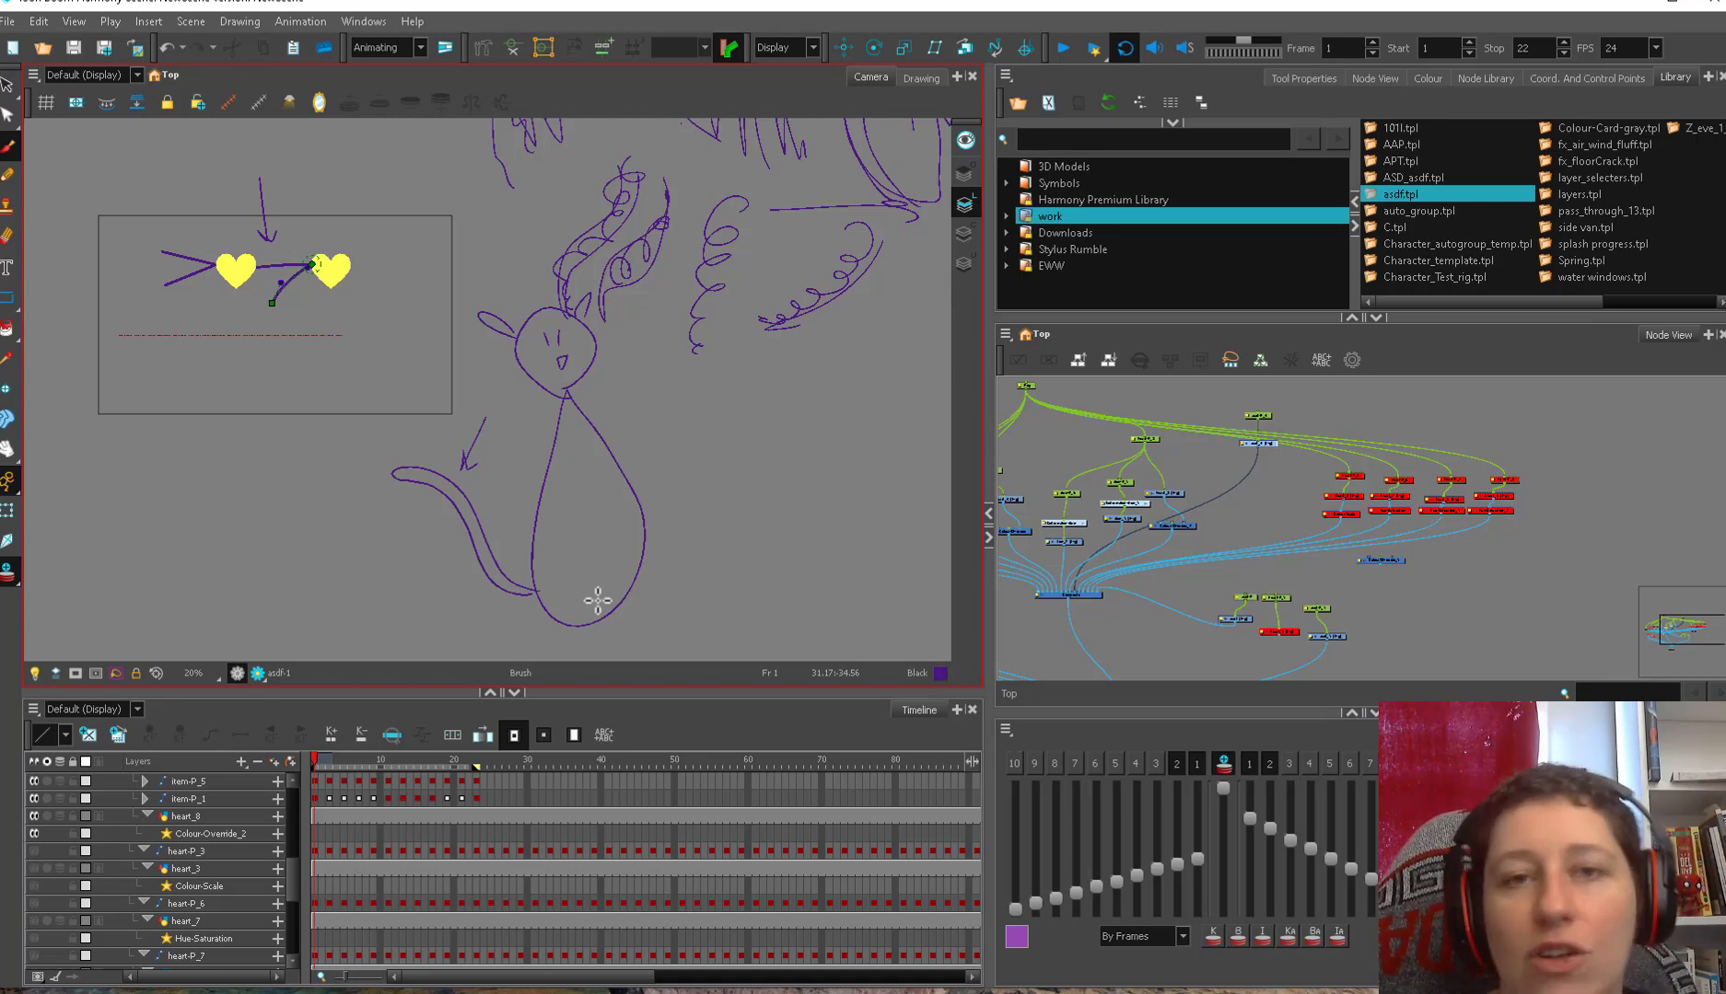
# - Draw a second, shorter arrow pointing at the line between the two hearts
pyautogui.press('space')
pyautogui.moveTo(746, 430); pyautogui.dragTo(662, 427)
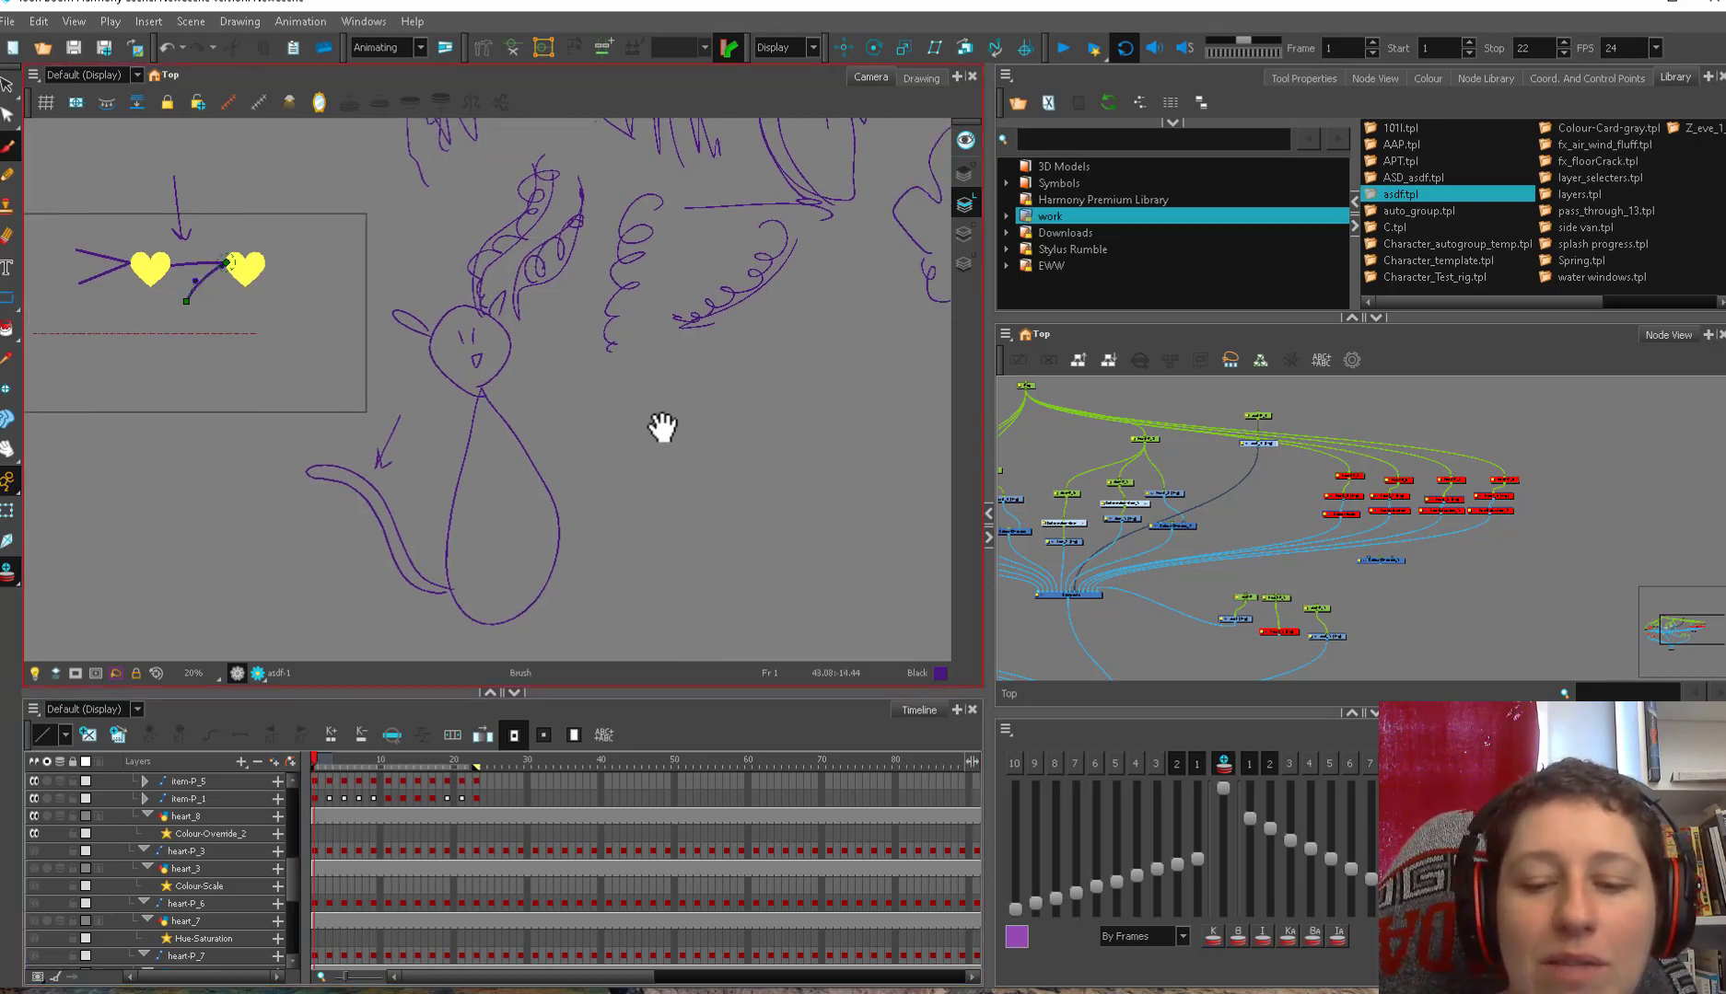
pyautogui.moveTo(602, 575); pyautogui.dragTo(450, 582)
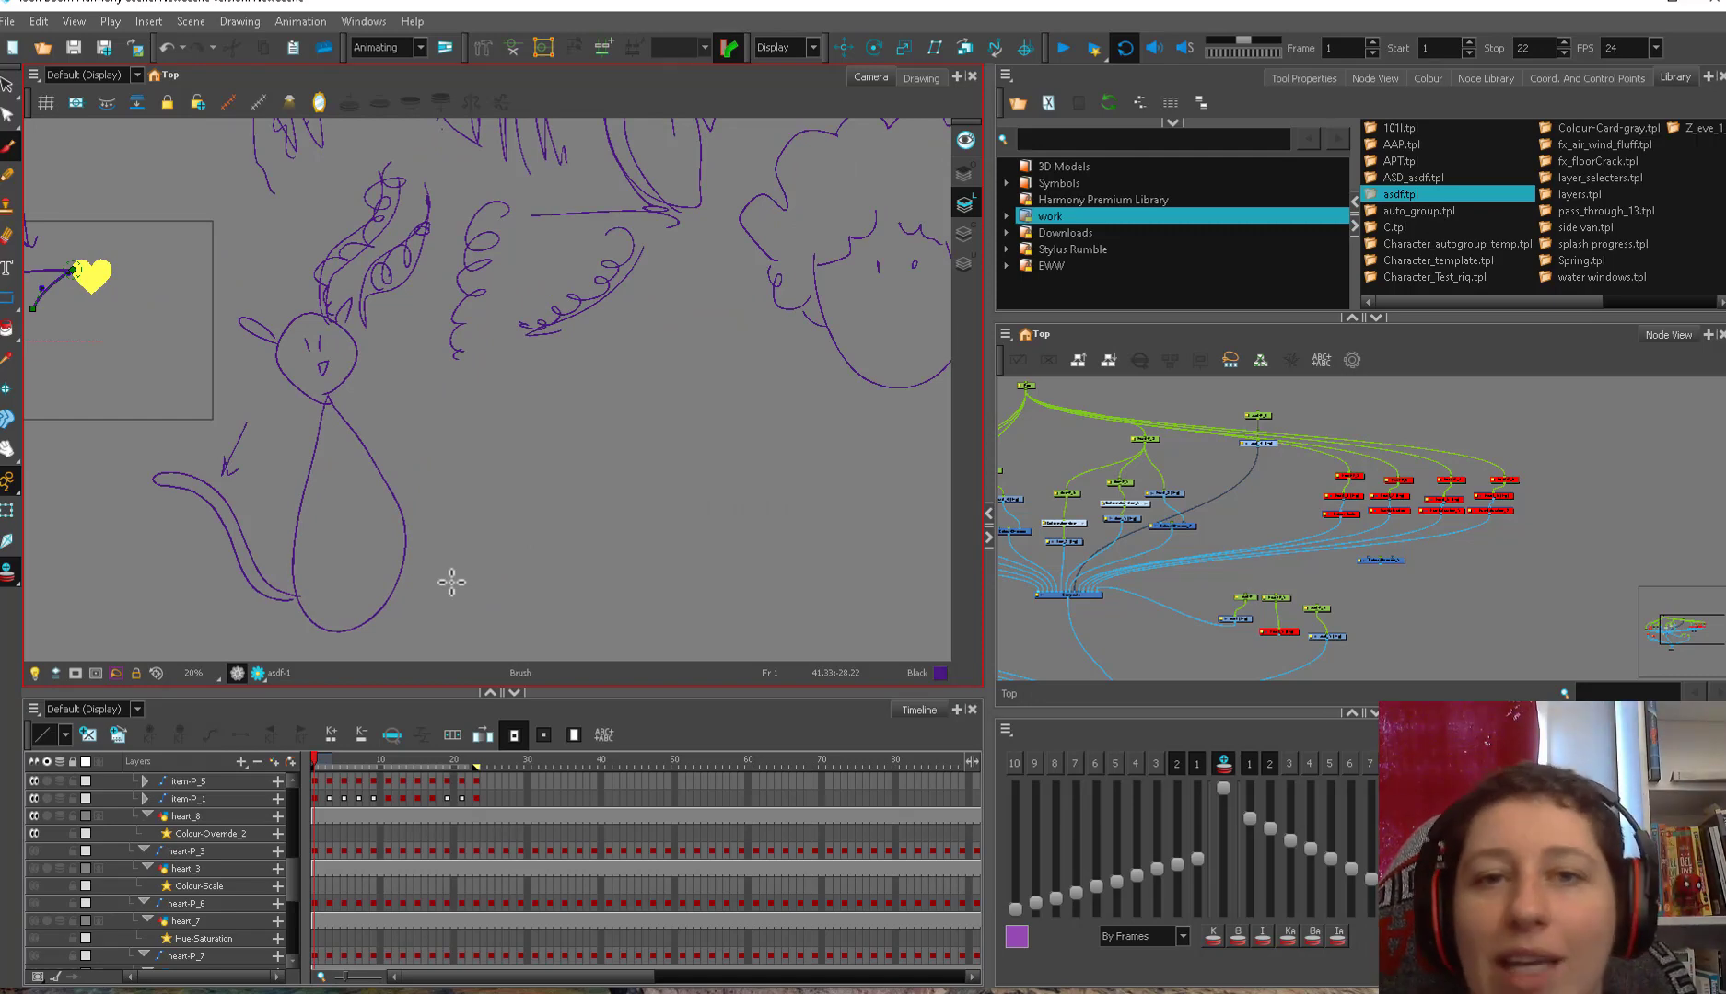
pyautogui.press('space')
pyautogui.moveTo(374, 492); pyautogui.dragTo(816, 610)
pyautogui.press('2')
pyautogui.press('2')
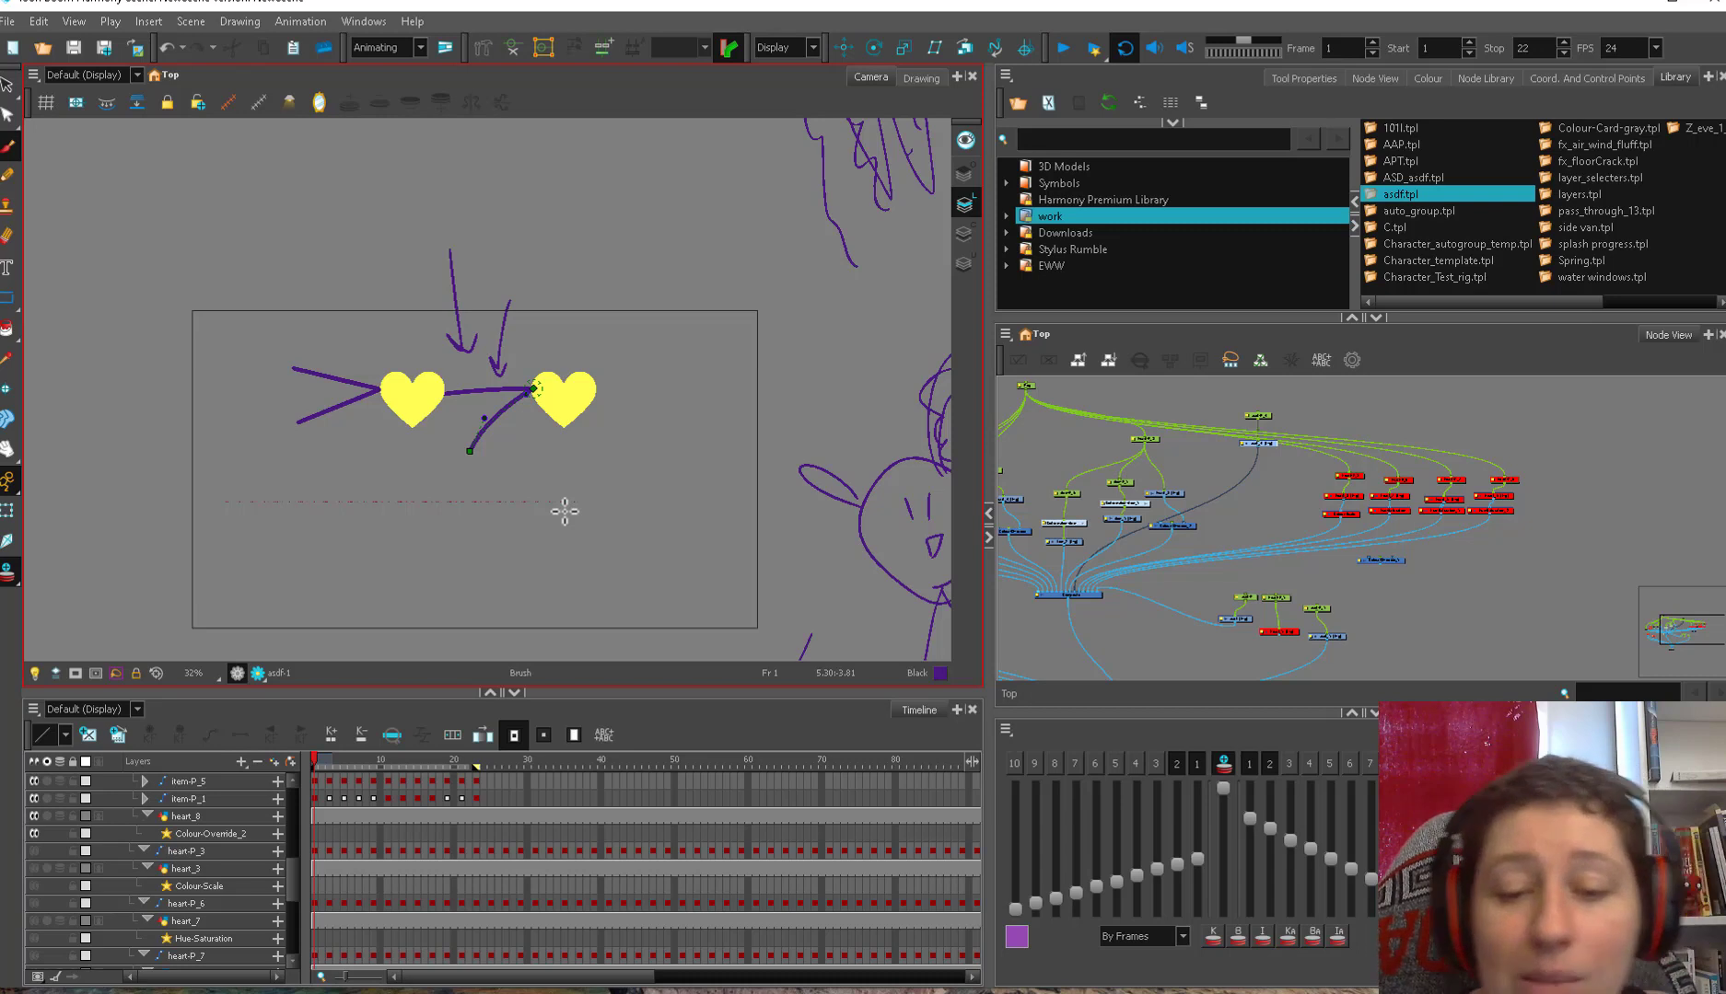
pyautogui.press('1')
pyautogui.press('space')
pyautogui.moveTo(640, 506); pyautogui.dragTo(557, 398)
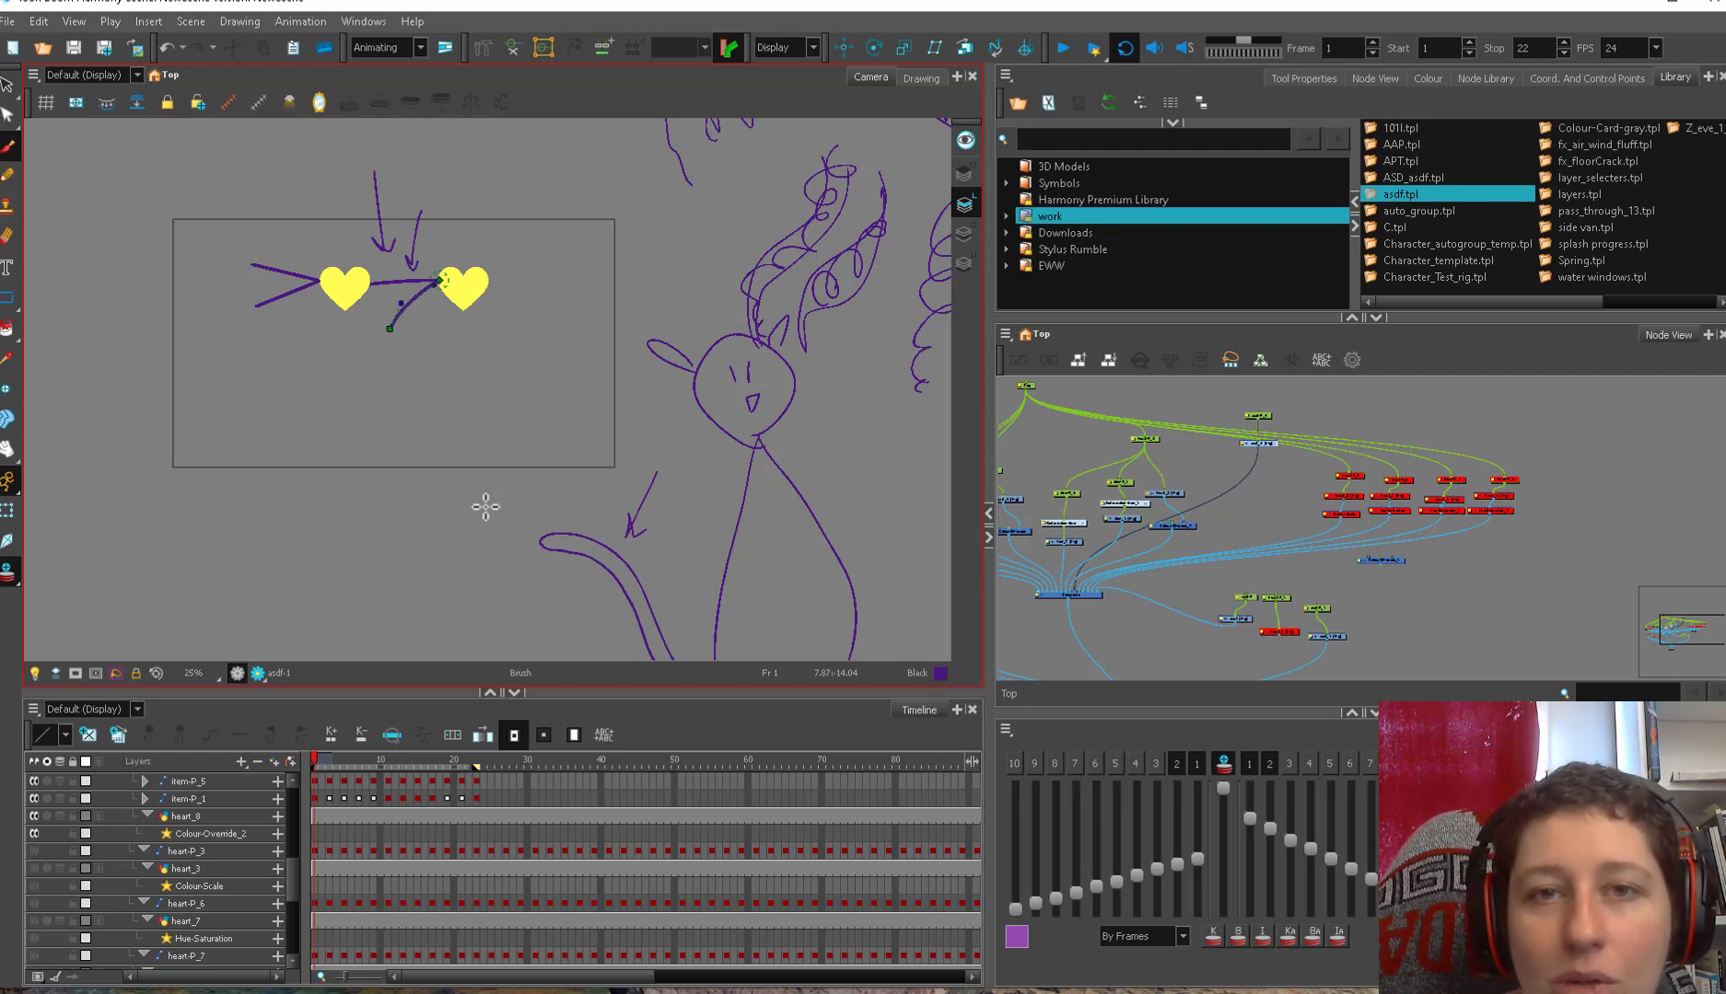
# - Sketch an arm above the swept strands, with the forearm and hand shown both lowered and raised from the elbow
pyautogui.press('space')
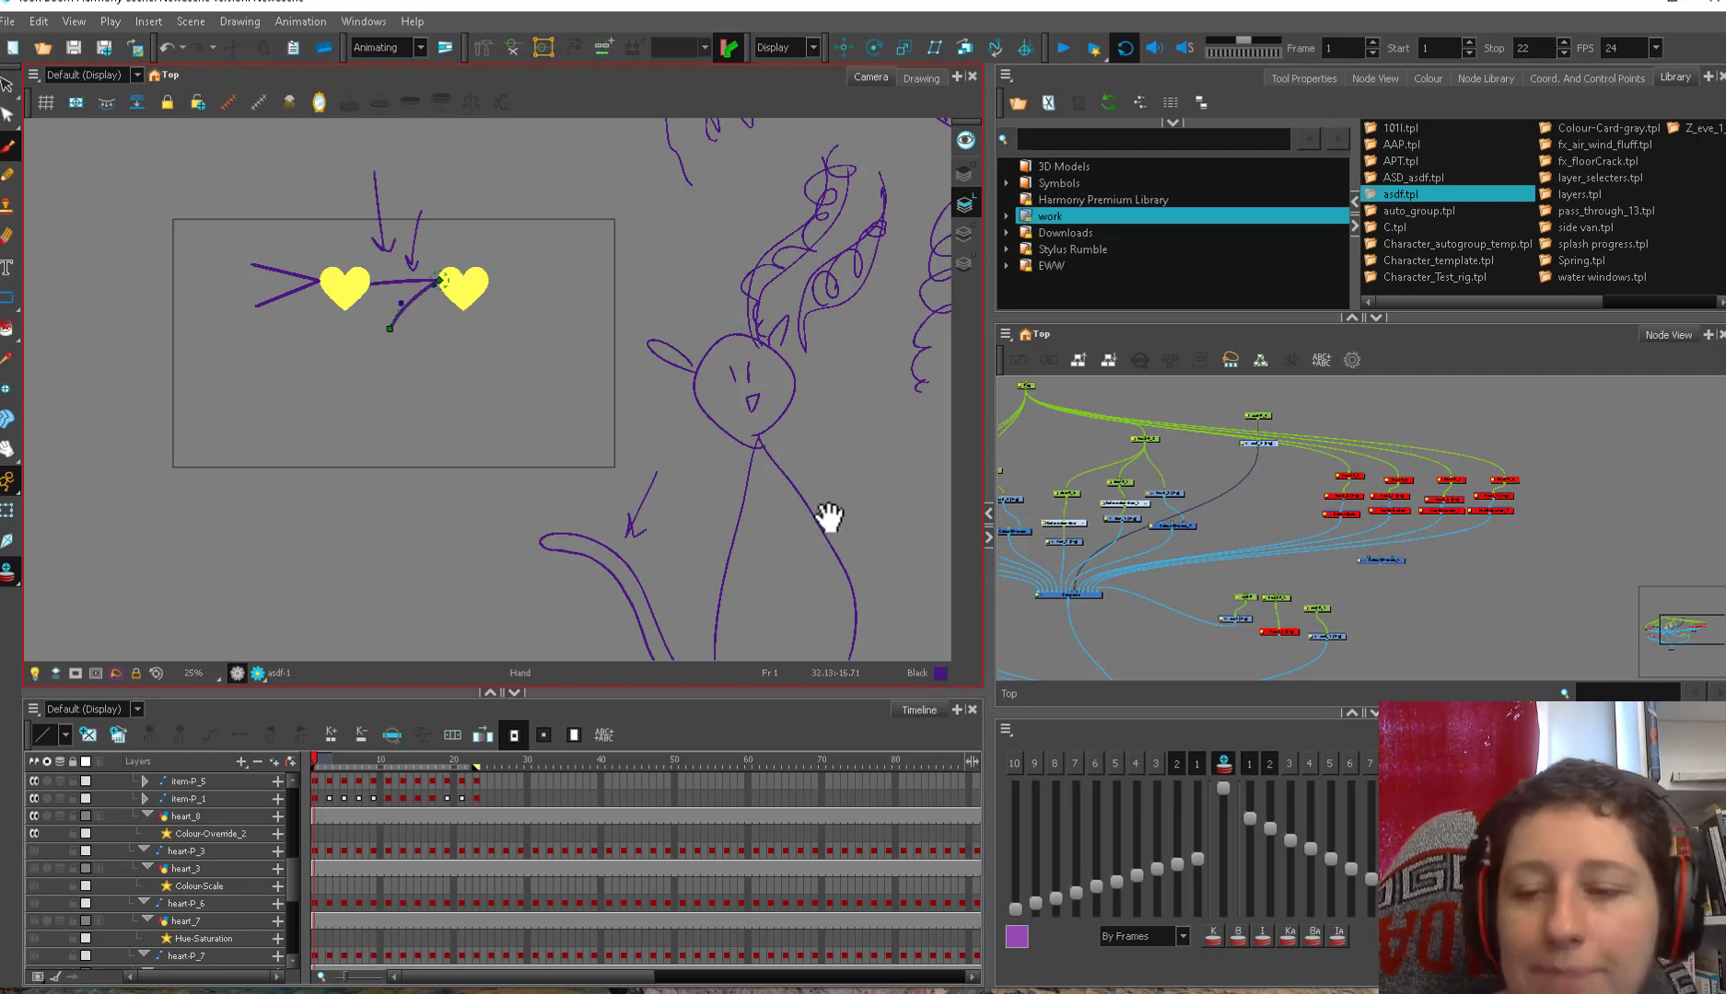
pyautogui.press('1')
pyautogui.moveTo(828, 520); pyautogui.dragTo(884, 985)
pyautogui.moveTo(510, 297)
pyautogui.mouseDown()
pyautogui.moveTo(492, 435)
pyautogui.moveTo(470, 445)
pyautogui.moveTo(539, 535)
pyautogui.moveTo(529, 578)
pyautogui.moveTo(550, 521)
pyautogui.mouseUp()
pyautogui.moveTo(486, 308); pyautogui.dragTo(508, 311)
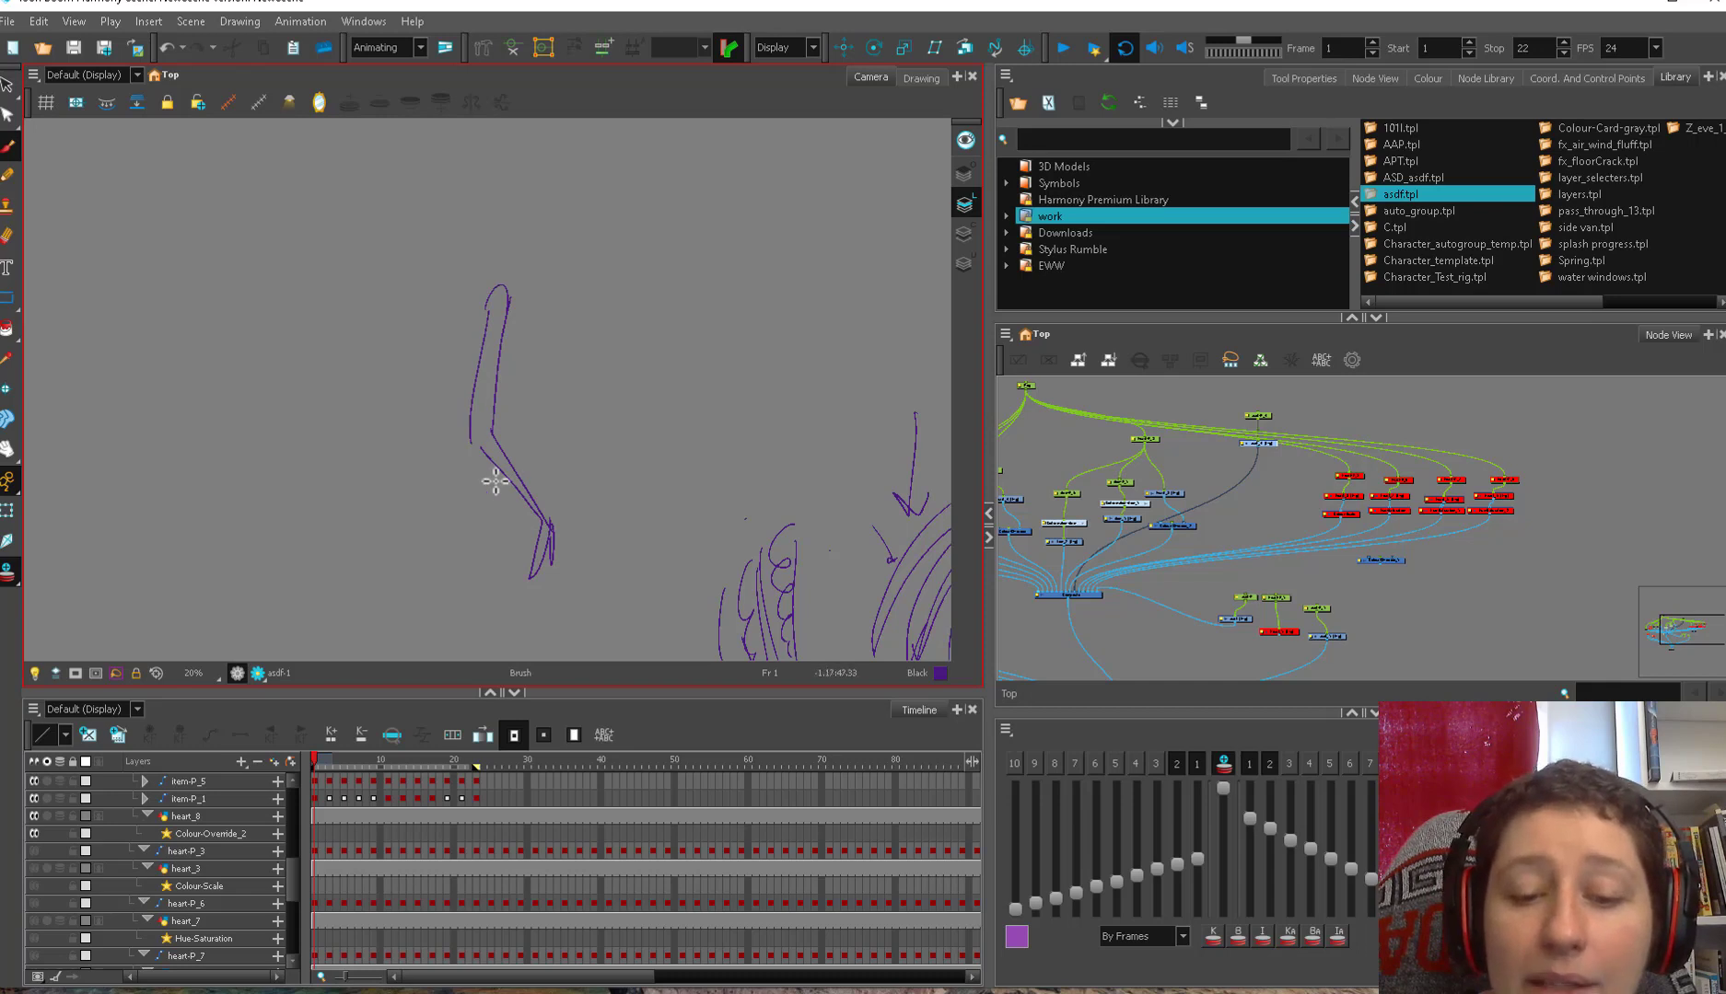
pyautogui.moveTo(452, 519); pyautogui.dragTo(505, 502)
pyautogui.moveTo(474, 445)
pyautogui.mouseDown()
pyautogui.moveTo(559, 377)
pyautogui.moveTo(586, 304)
pyautogui.moveTo(589, 343)
pyautogui.mouseUp()
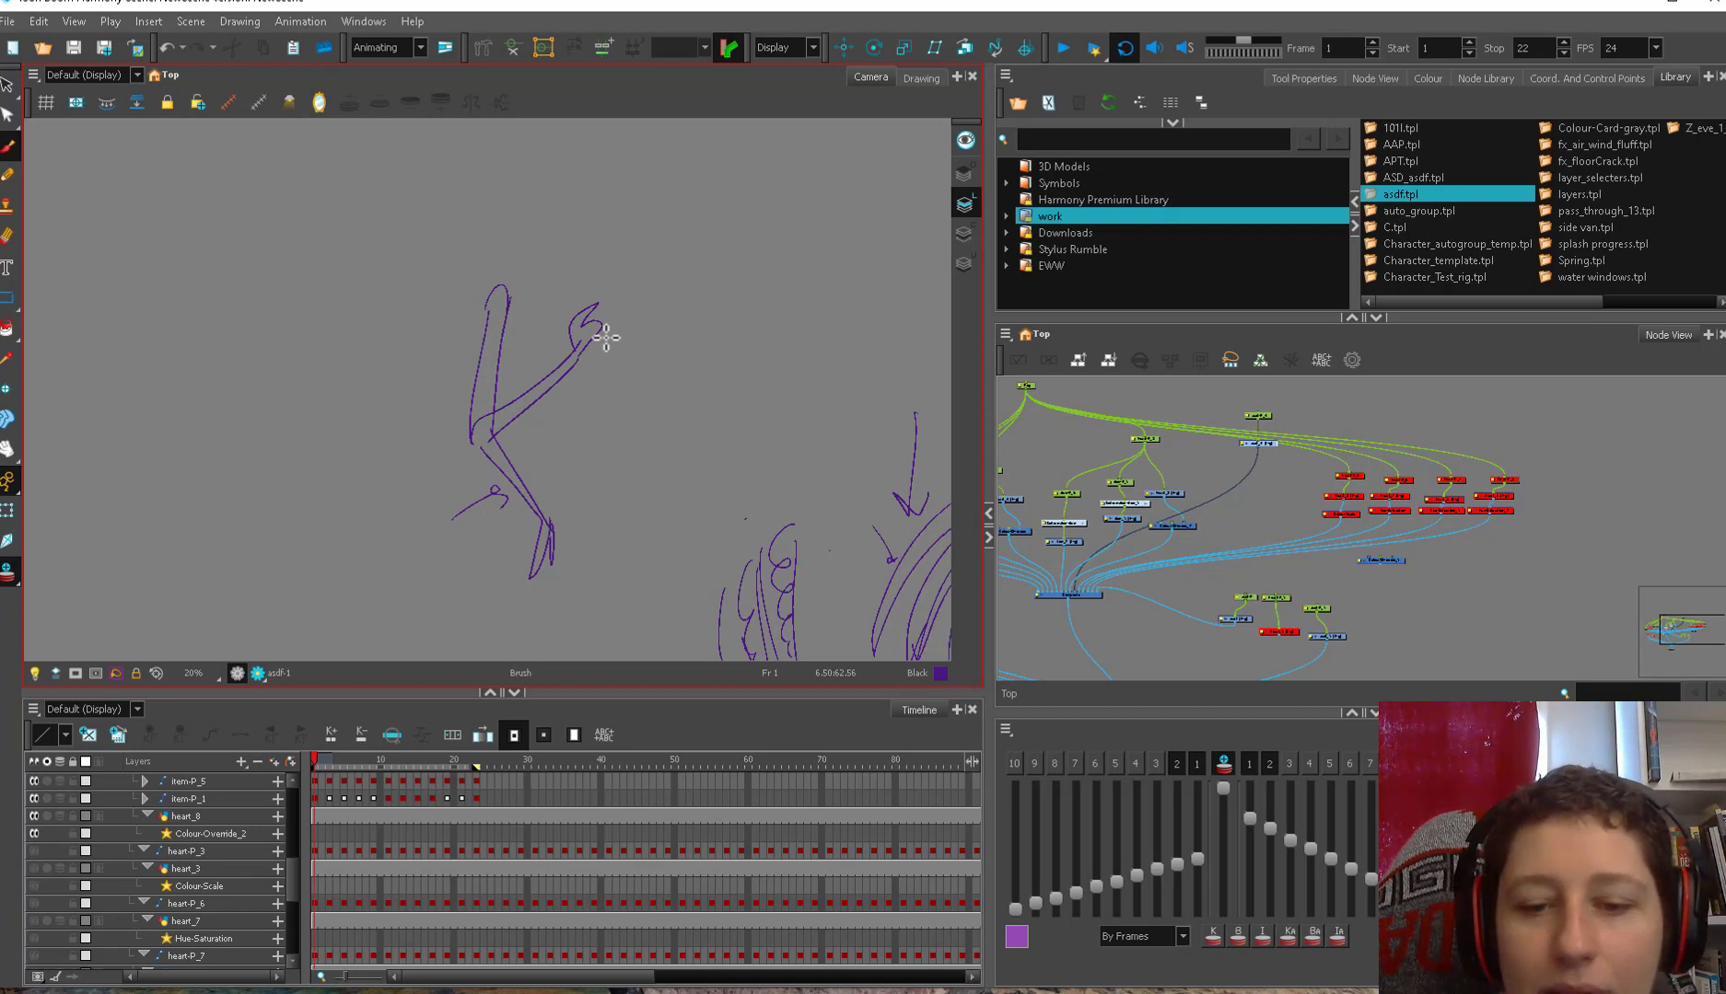
# - Draw a shallow arc through the lowered hand and a curved arrow up to the raised hand
pyautogui.scroll(-2, 563, 428)
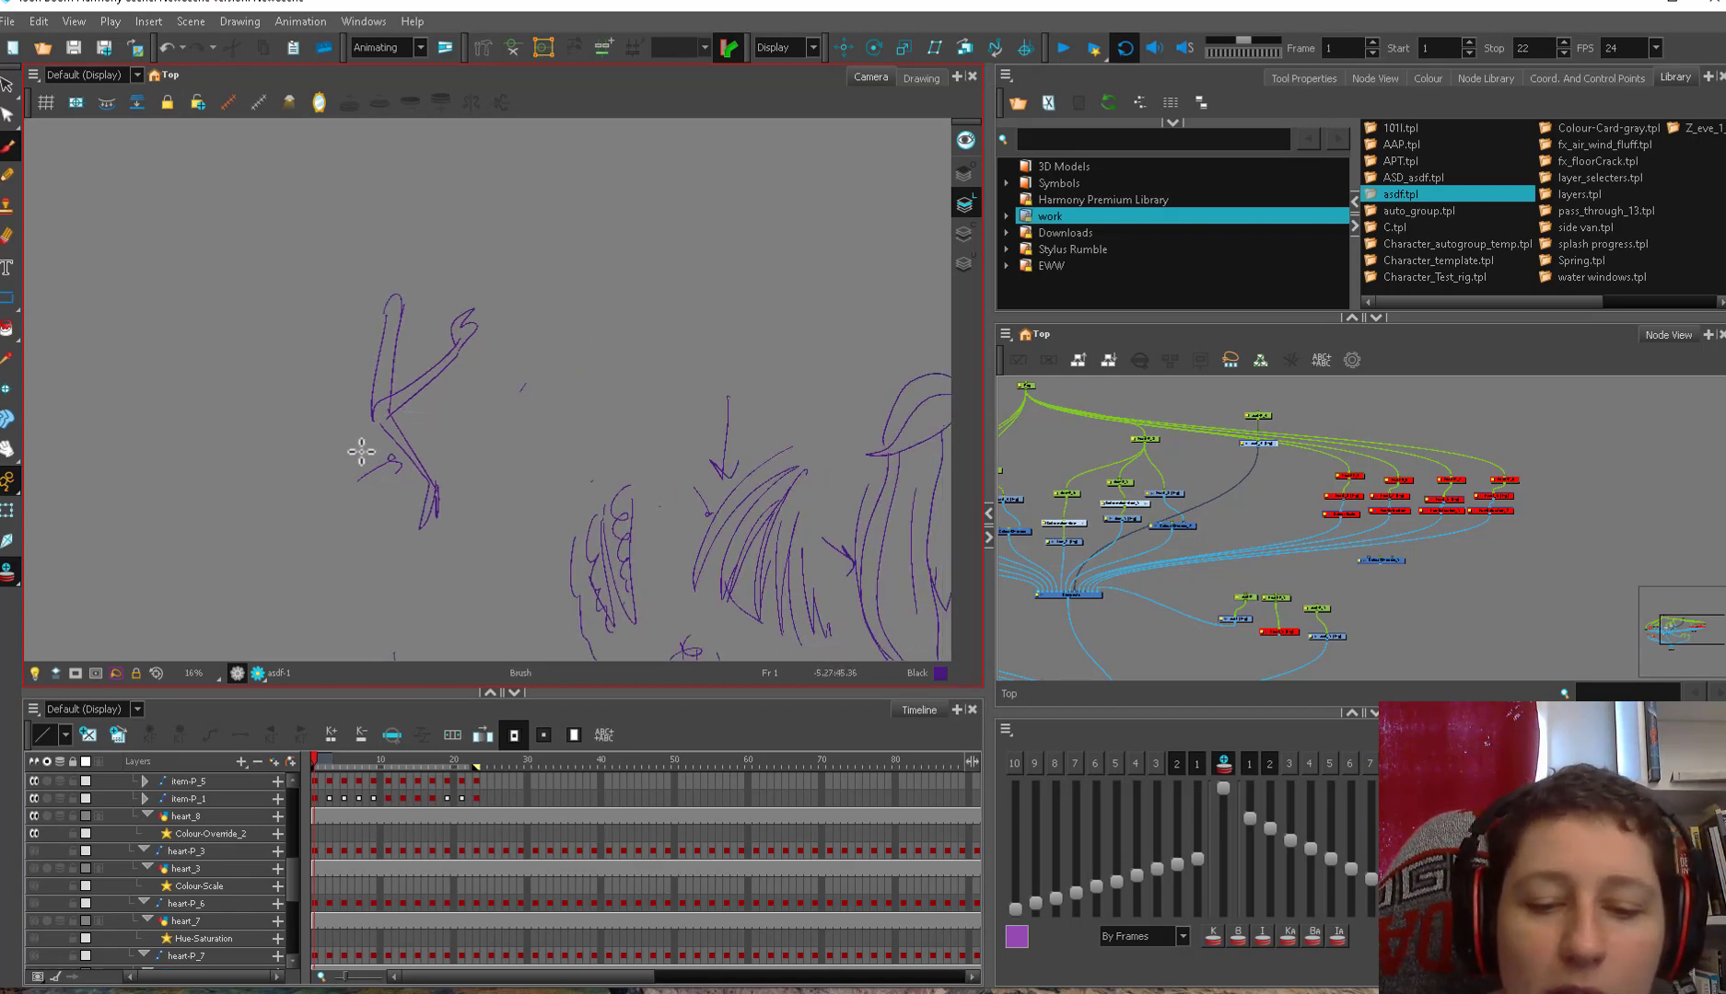
pyautogui.moveTo(324, 485)
pyautogui.mouseDown()
pyautogui.moveTo(396, 504)
pyautogui.moveTo(489, 462)
pyautogui.mouseUp()
pyautogui.moveTo(489, 462)
pyautogui.mouseDown()
pyautogui.moveTo(356, 494)
pyautogui.moveTo(454, 366)
pyautogui.moveTo(480, 366)
pyautogui.mouseUp()
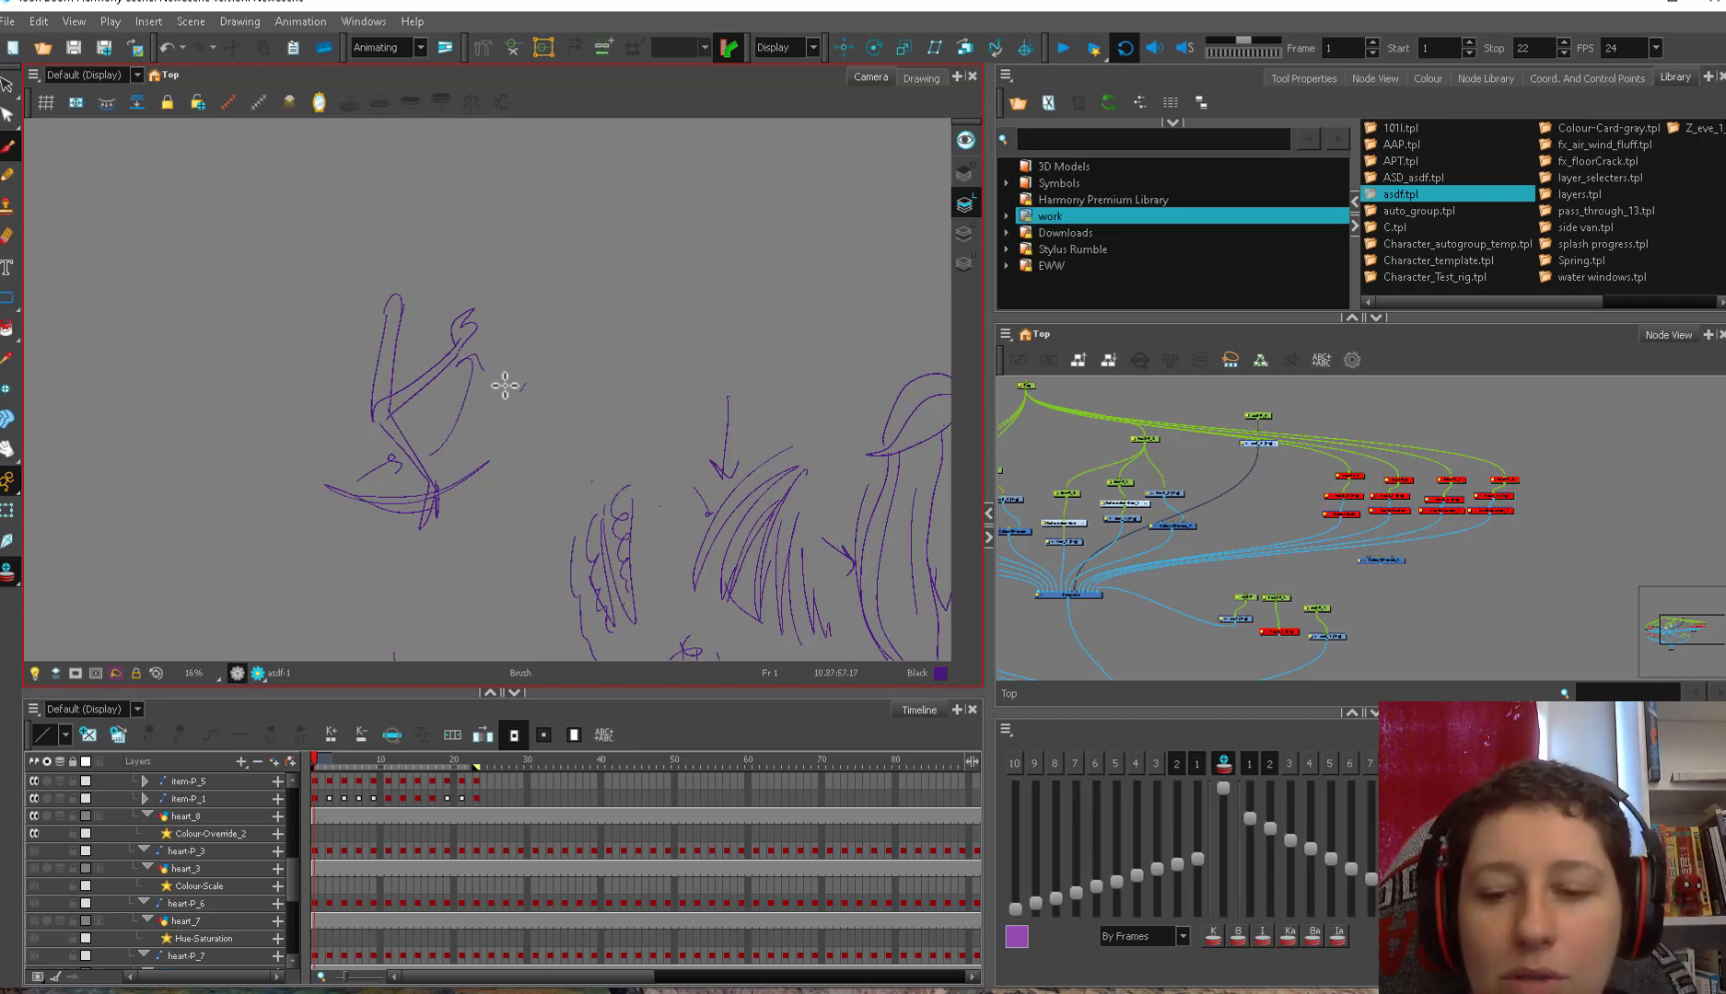
# - Start a human figure beside the arm sketch with an oval head, a tapered torso and a first leg line
pyautogui.moveTo(720, 552); pyautogui.dragTo(729, 302)
pyautogui.scroll(-1, 729, 309)
pyautogui.moveTo(731, 544)
pyautogui.mouseDown()
pyautogui.moveTo(850, 516)
pyautogui.moveTo(860, 494)
pyautogui.mouseUp()
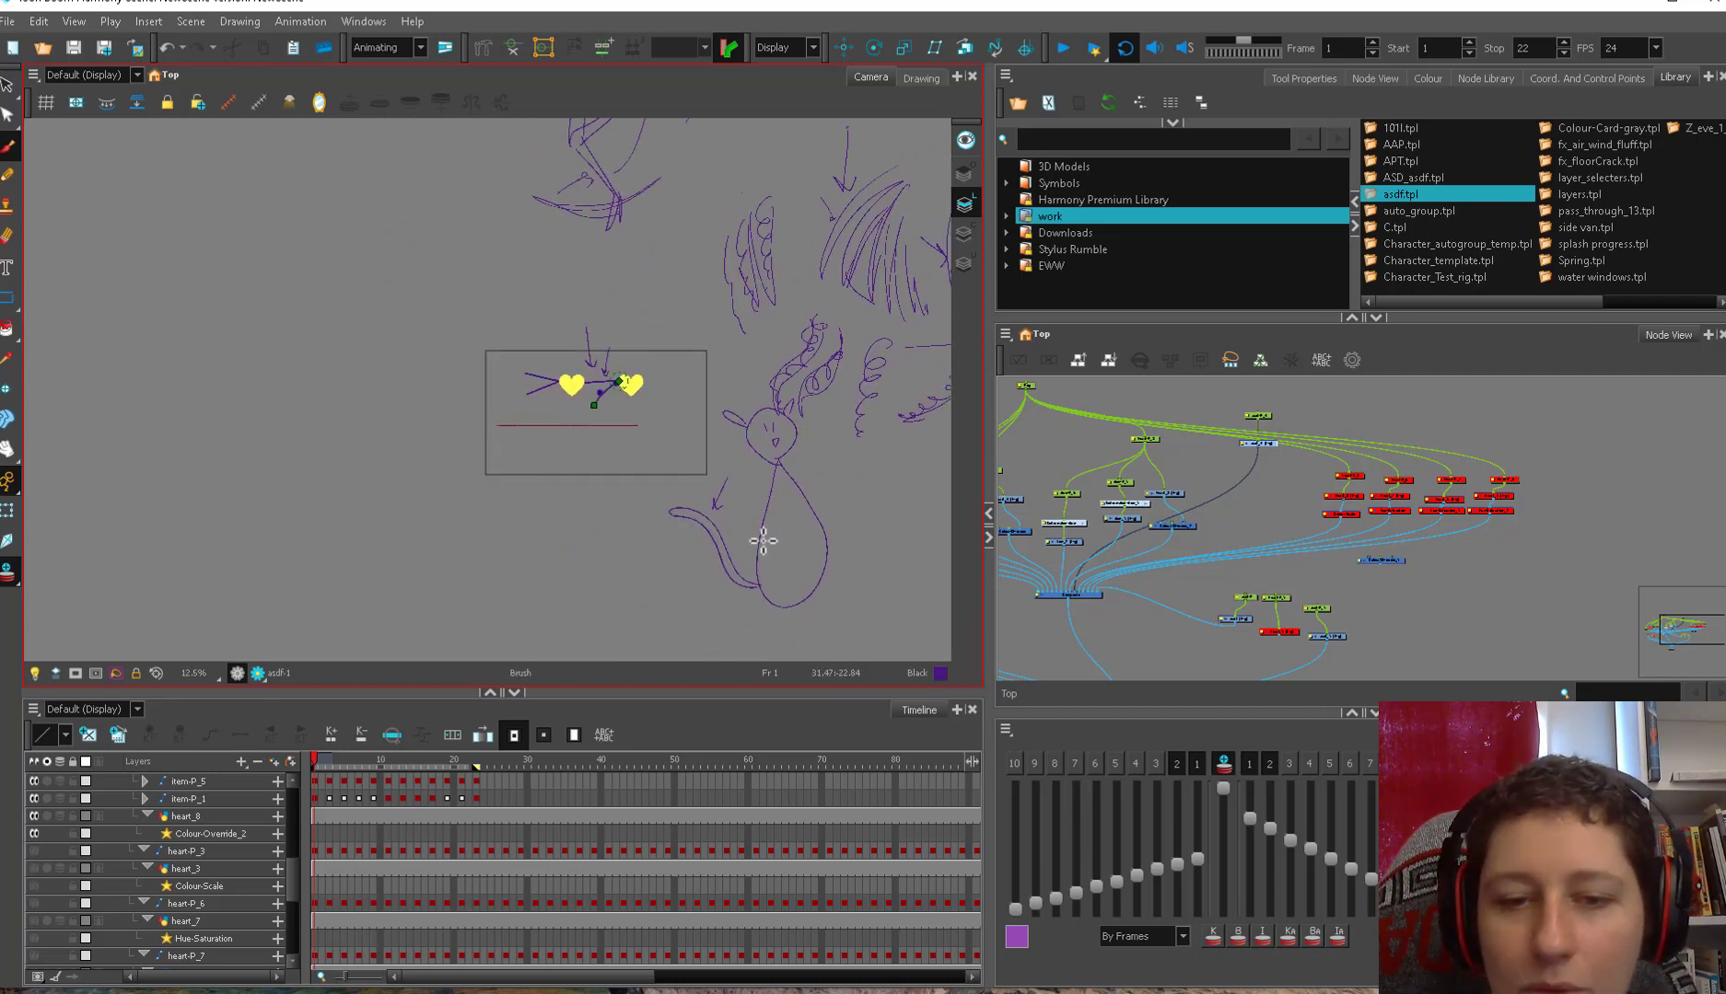
pyautogui.moveTo(416, 435); pyautogui.dragTo(558, 604)
pyautogui.scroll(1, 366, 617)
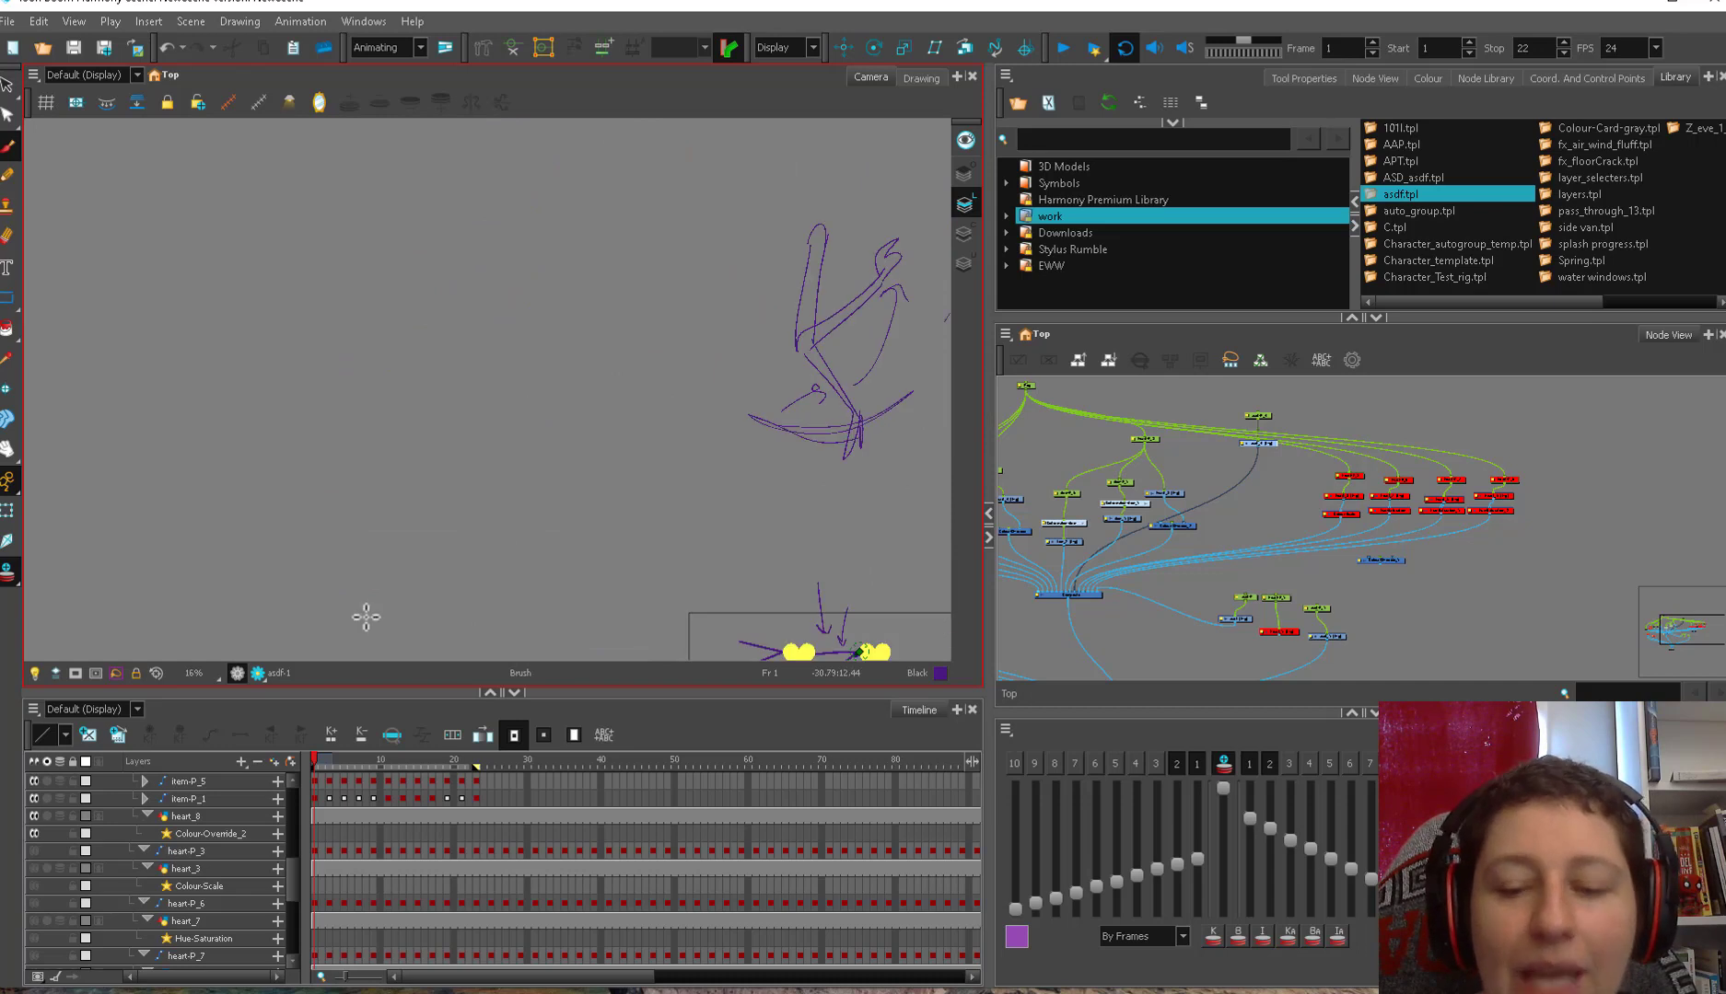
pyautogui.click(402, 797)
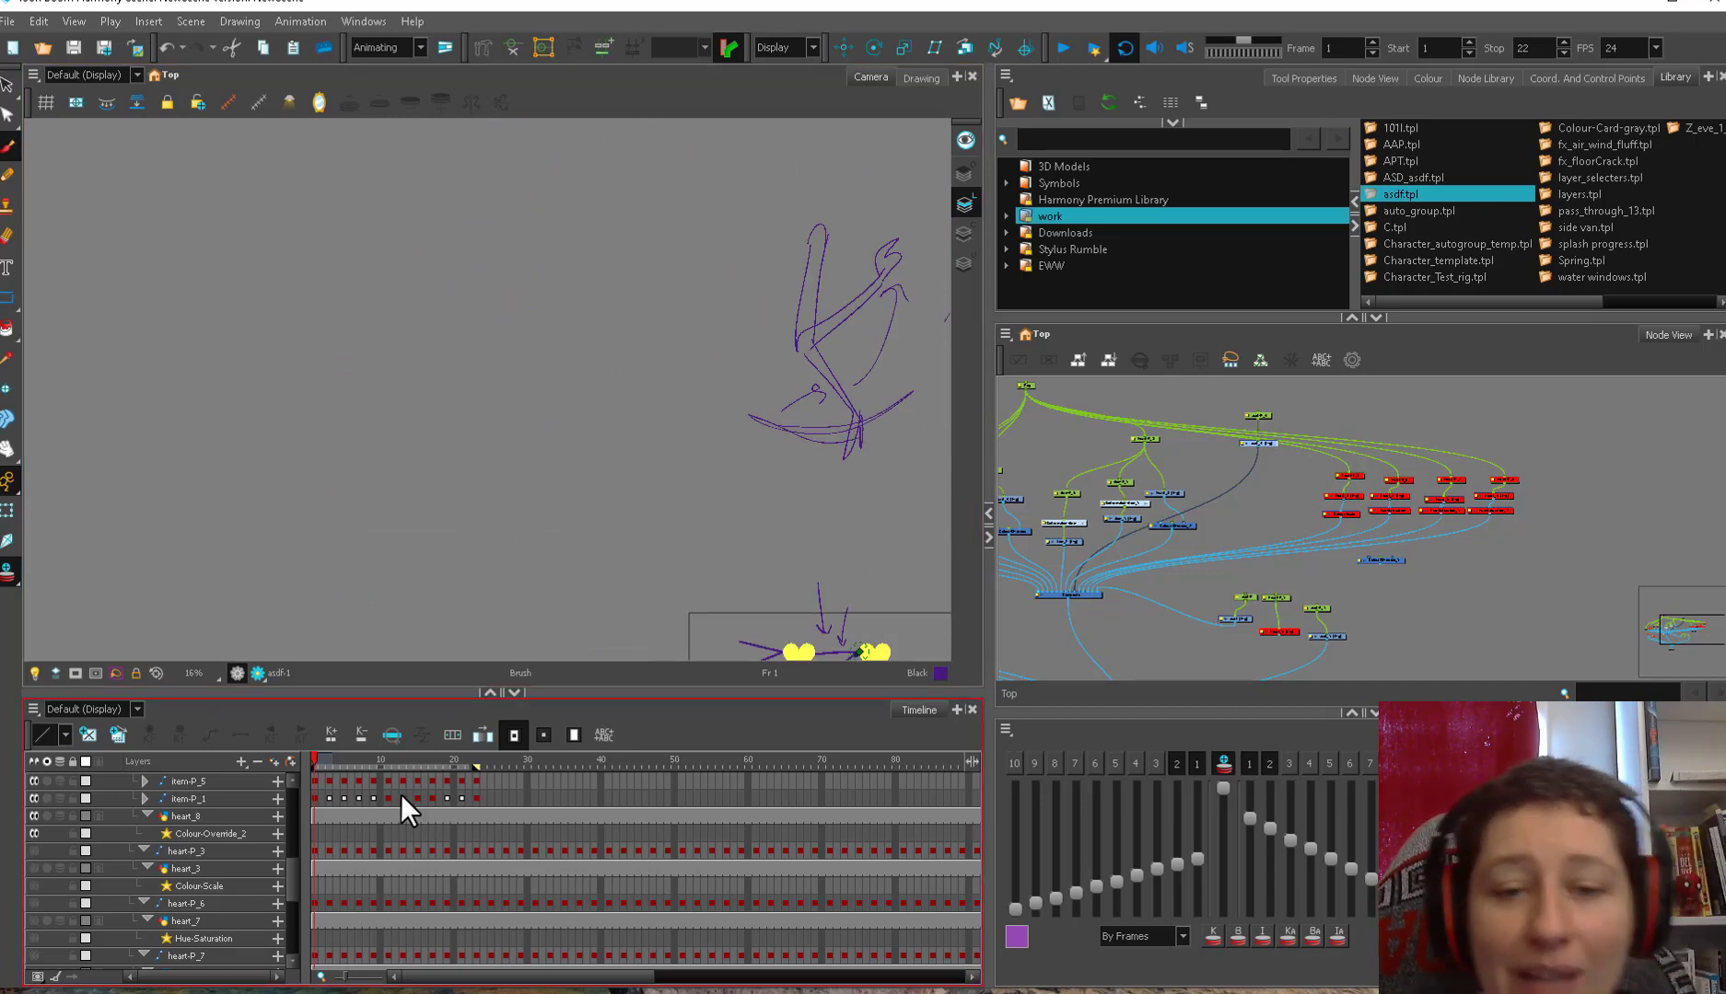
pyautogui.moveTo(492, 206); pyautogui.dragTo(482, 261)
pyautogui.moveTo(458, 325)
pyautogui.mouseDown()
pyautogui.moveTo(539, 302)
pyautogui.moveTo(509, 469)
pyautogui.mouseUp()
pyautogui.moveTo(462, 333)
pyautogui.mouseDown()
pyautogui.moveTo(478, 457)
pyautogui.moveTo(519, 455)
pyautogui.moveTo(474, 680)
pyautogui.mouseUp()
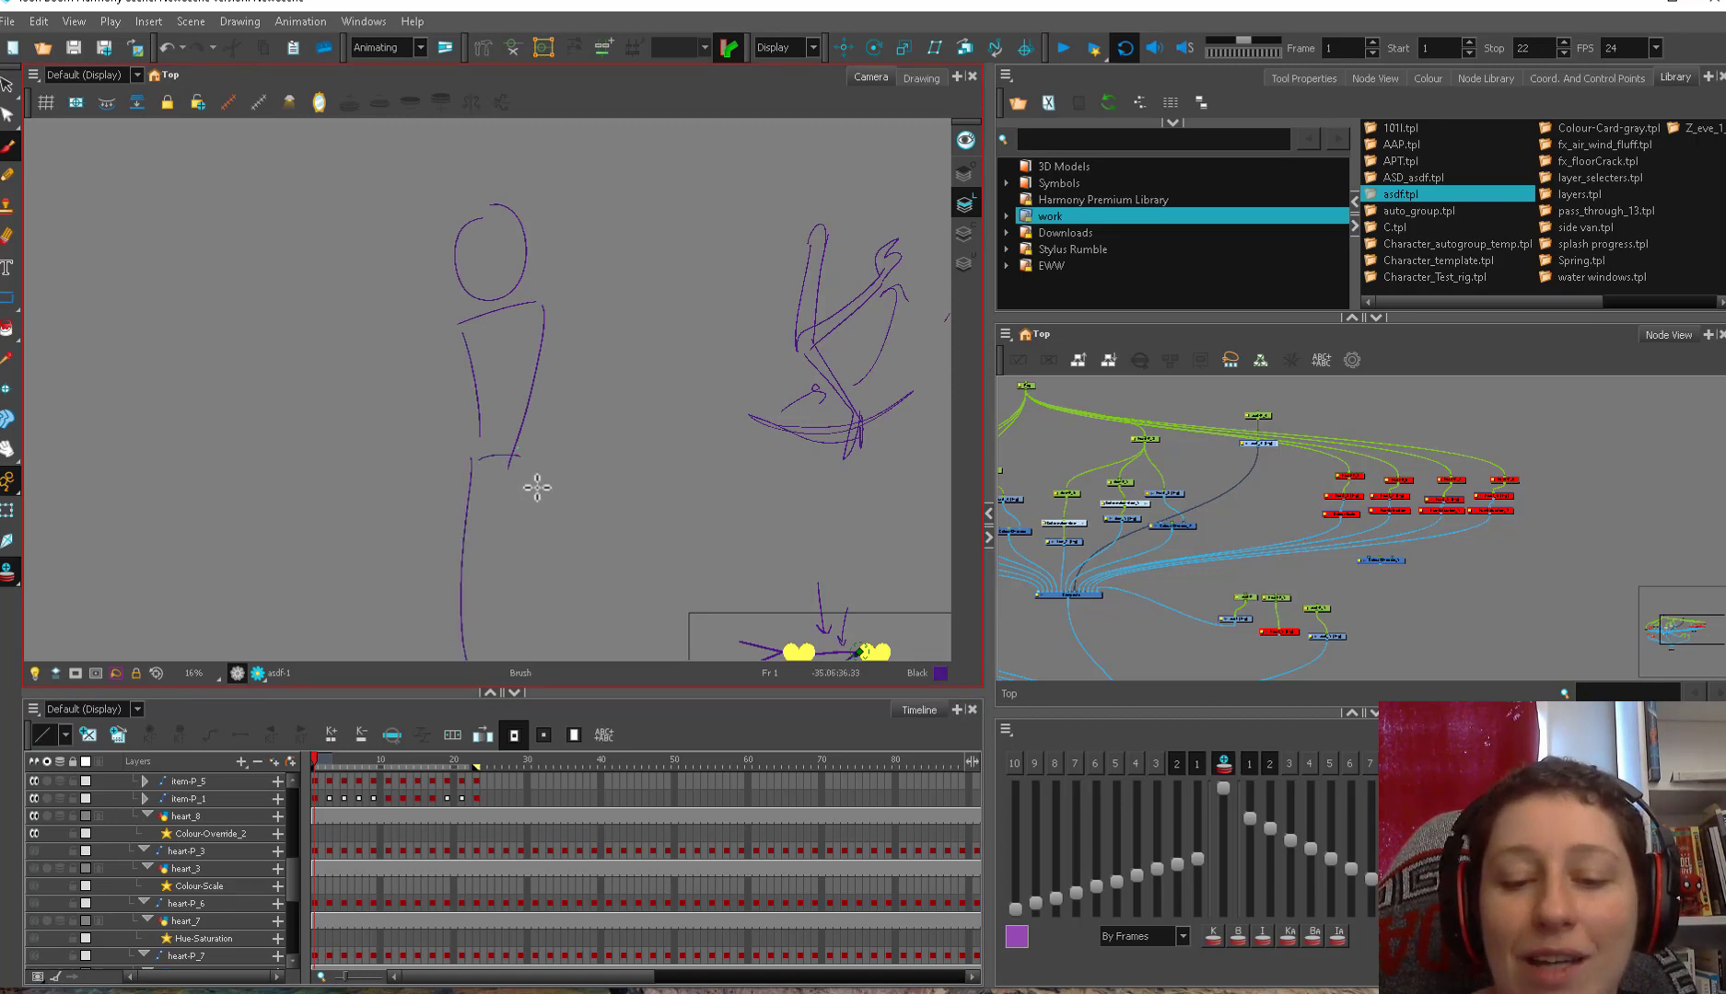
# - Complete the figure's legs and add one arm bent with the hand on the hip
pyautogui.moveTo(521, 450); pyautogui.dragTo(586, 653)
pyautogui.moveTo(576, 500); pyautogui.dragTo(568, 407)
pyautogui.moveTo(456, 602)
pyautogui.mouseDown()
pyautogui.moveTo(469, 373)
pyautogui.moveTo(580, 615)
pyautogui.mouseUp()
pyautogui.moveTo(538, 221)
pyautogui.mouseDown()
pyautogui.moveTo(603, 253)
pyautogui.moveTo(538, 352)
pyautogui.mouseUp()
pyautogui.moveTo(505, 375); pyautogui.dragTo(478, 519)
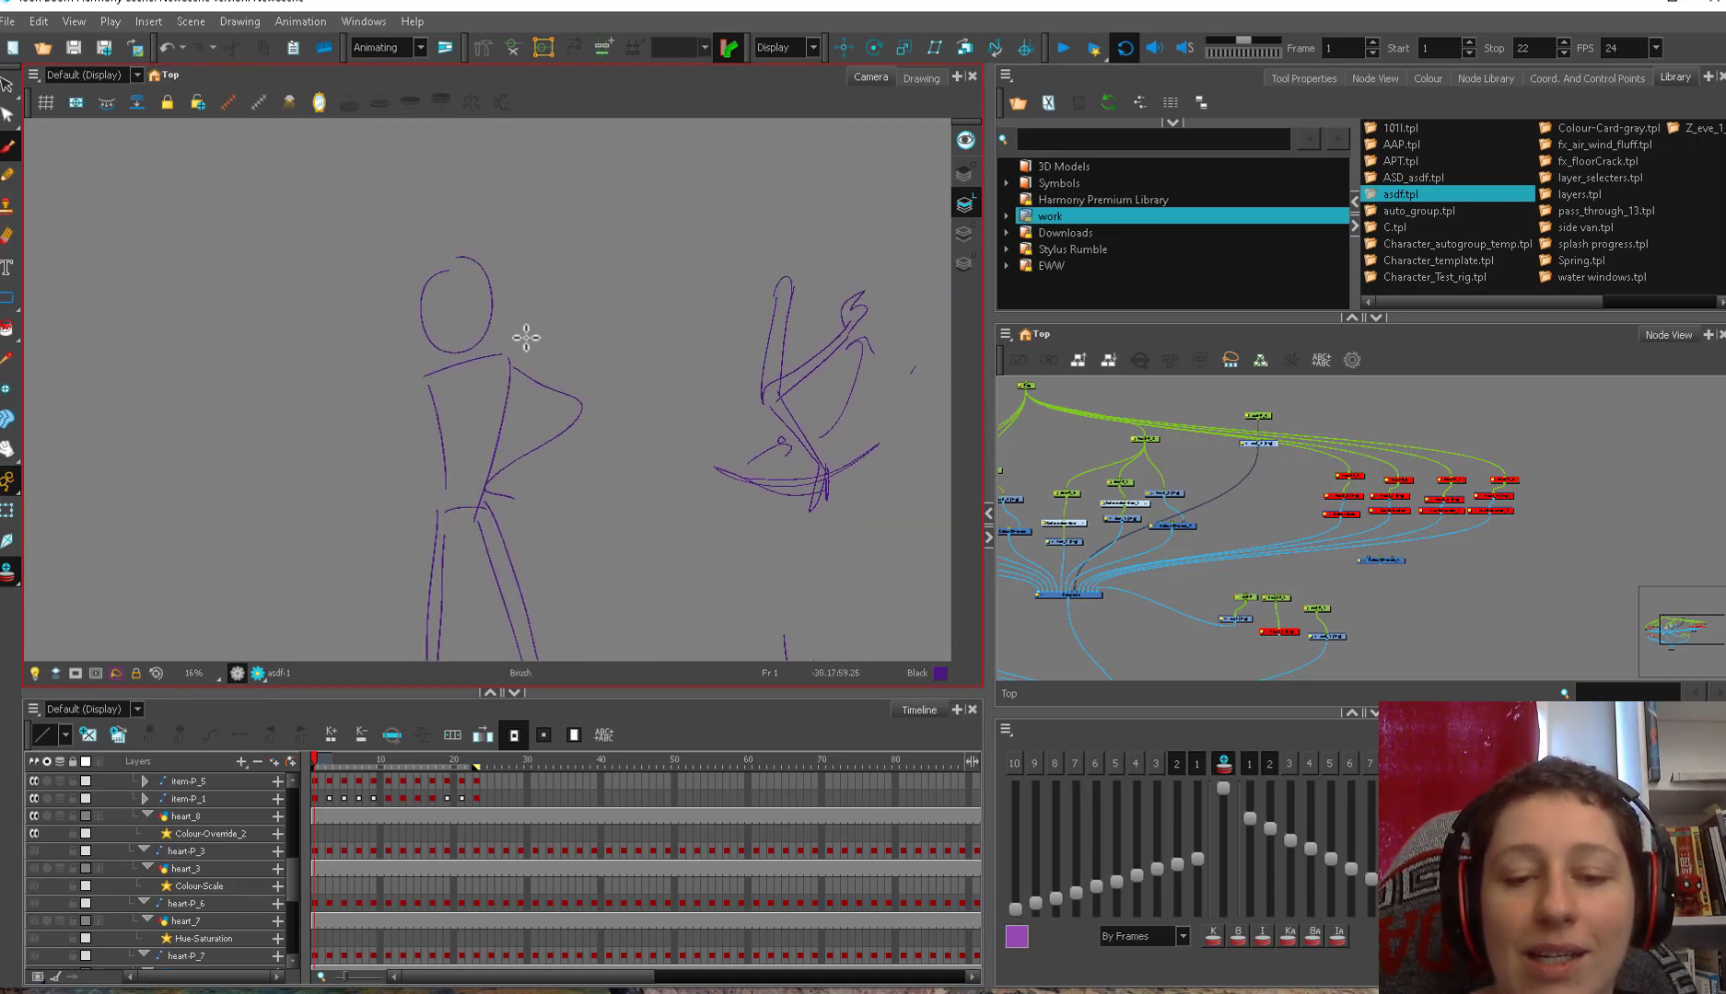
# - Draw a billowing cape with a wavy hem flowing back from the figure's shoulders, and mark its attachment points with dots
pyautogui.moveTo(453, 364)
pyautogui.mouseDown()
pyautogui.moveTo(181, 466)
pyautogui.moveTo(132, 571)
pyautogui.mouseUp()
pyautogui.moveTo(173, 500); pyautogui.dragTo(318, 606)
pyautogui.moveTo(453, 366)
pyautogui.mouseDown()
pyautogui.moveTo(318, 603)
pyautogui.moveTo(432, 401)
pyautogui.mouseUp()
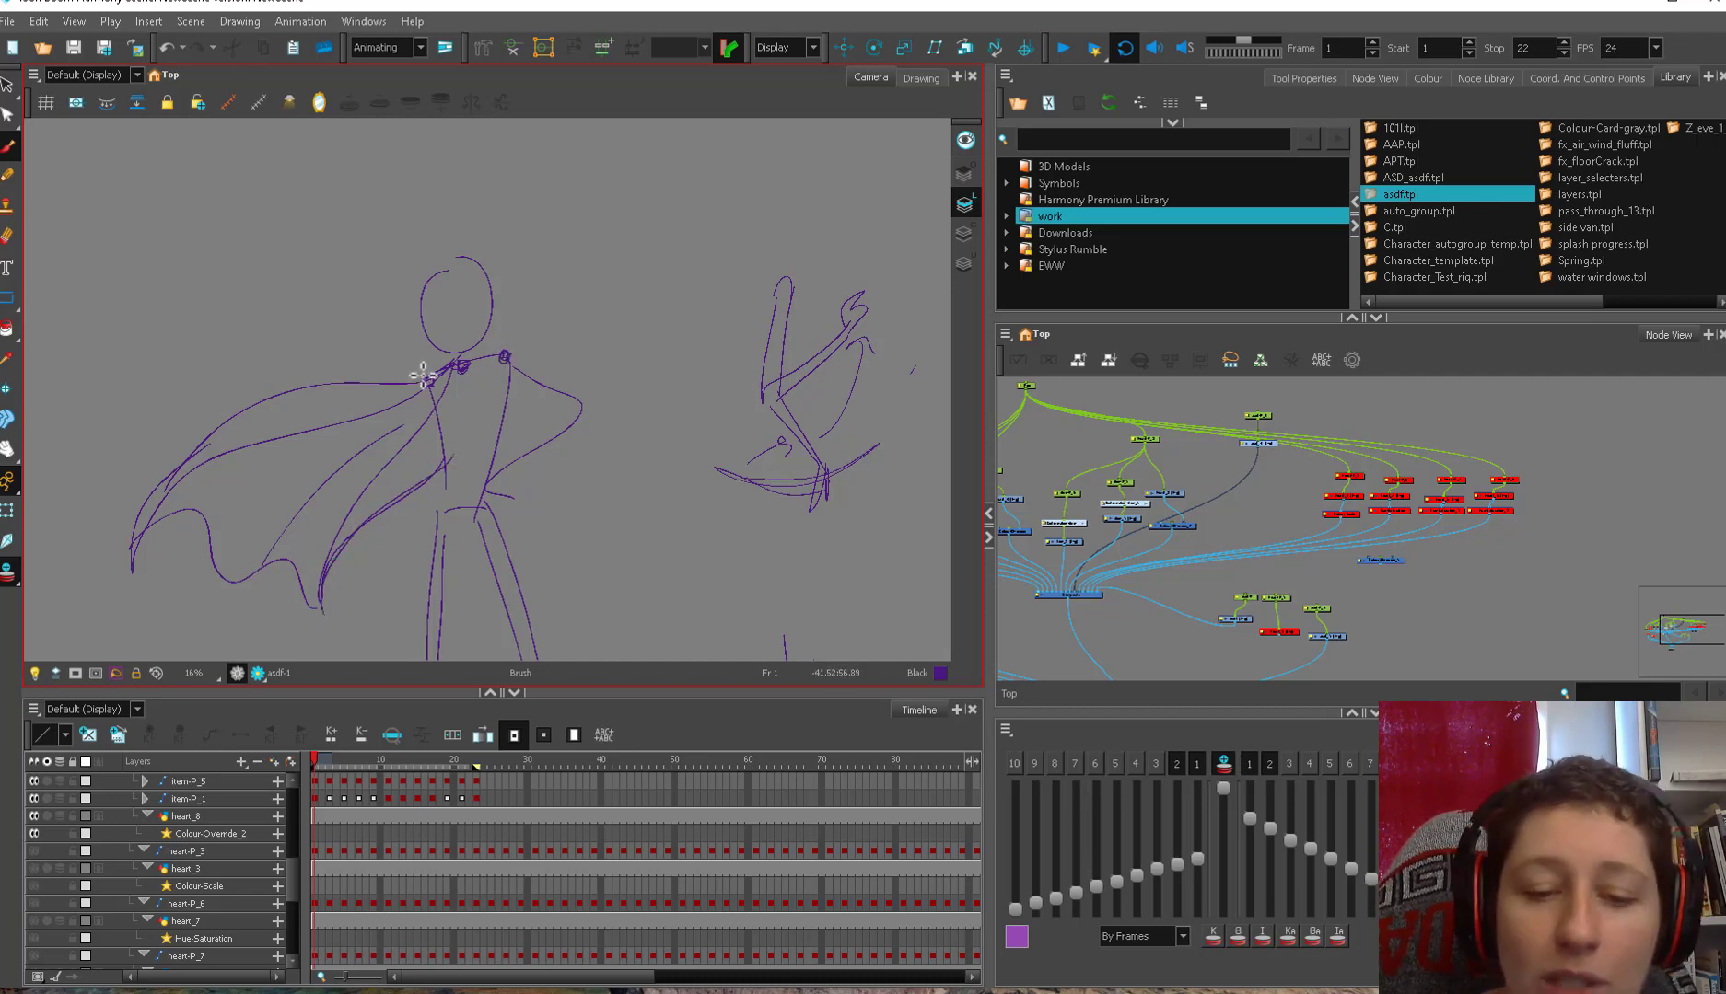
pyautogui.moveTo(424, 376)
pyautogui.mouseDown()
pyautogui.moveTo(335, 385)
pyautogui.moveTo(323, 603)
pyautogui.mouseUp()
# - Draw a long horizontal arrow from the arm sketch pointing at the figure's waist
pyautogui.press('space')
pyautogui.moveTo(651, 451); pyautogui.dragTo(477, 460)
pyautogui.moveTo(477, 460); pyautogui.dragTo(563, 439)
pyautogui.moveTo(477, 463); pyautogui.dragTo(582, 472)
# - Draw long wavy hair strands on the figure's head, blowing in the same direction as the cape
pyautogui.moveTo(443, 260)
pyautogui.mouseDown()
pyautogui.moveTo(506, 333)
pyautogui.moveTo(423, 320)
pyautogui.moveTo(287, 357)
pyautogui.mouseUp()
pyautogui.moveTo(497, 332)
pyautogui.mouseDown()
pyautogui.moveTo(465, 319)
pyautogui.moveTo(281, 359)
pyautogui.mouseUp()
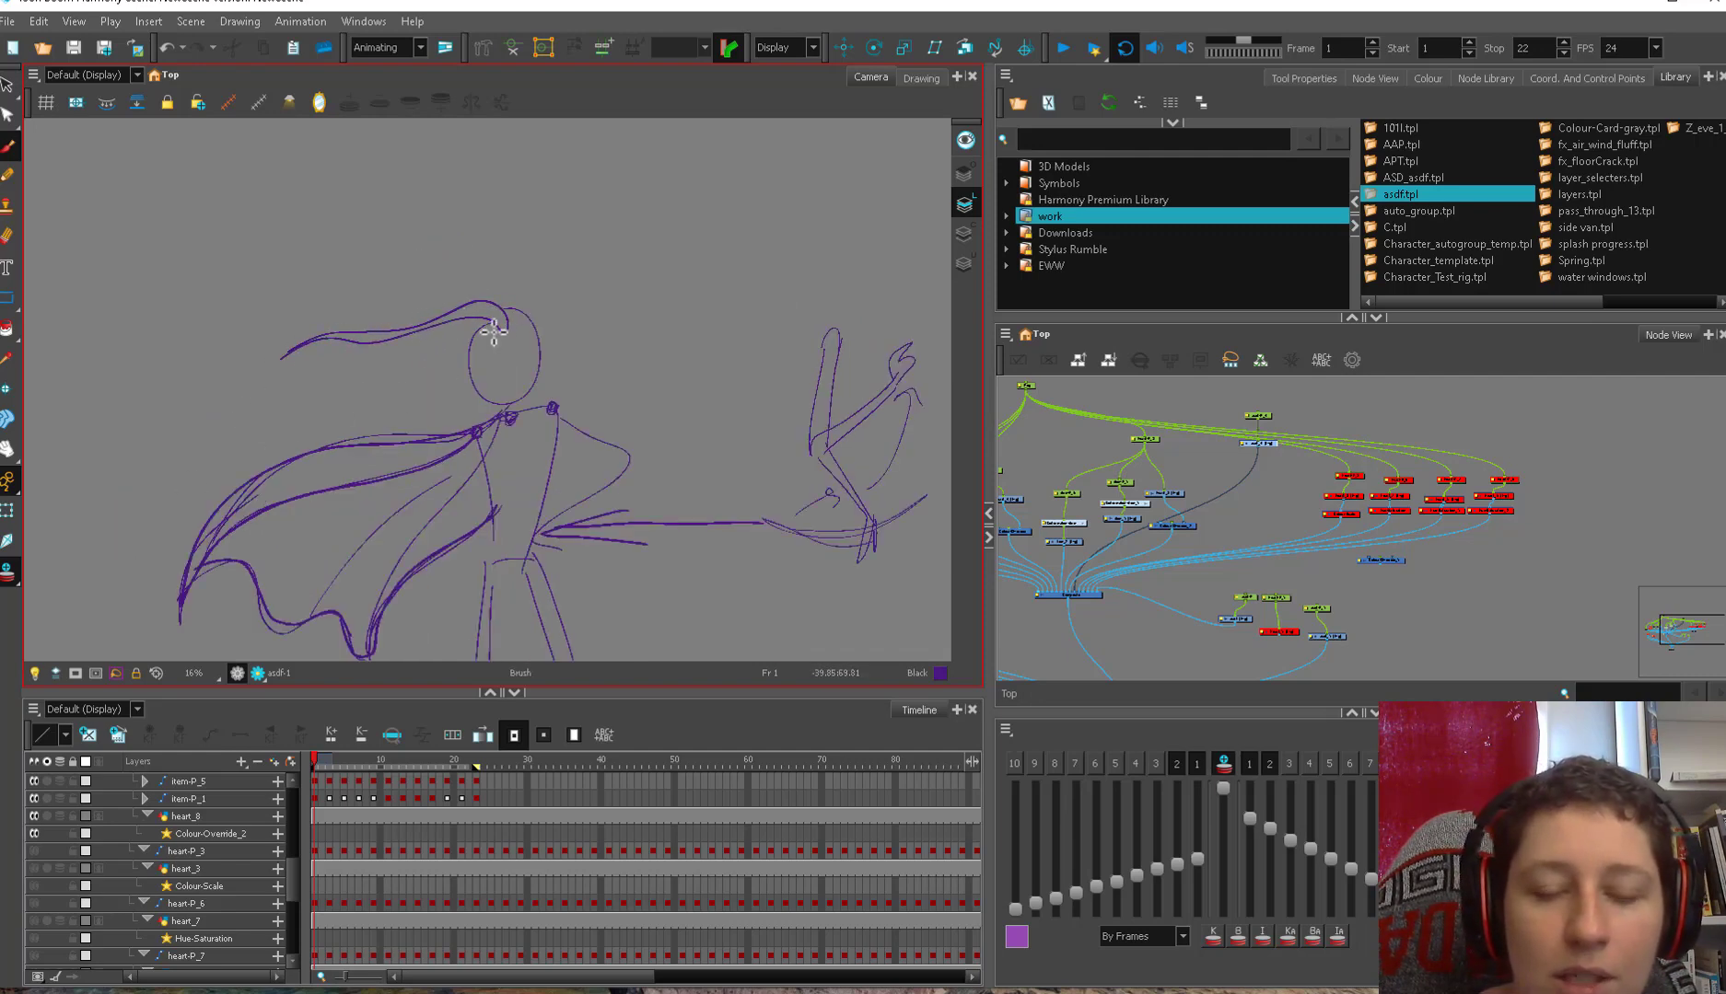
pyautogui.moveTo(493, 332); pyautogui.dragTo(267, 390)
pyautogui.moveTo(387, 342); pyautogui.dragTo(245, 388)
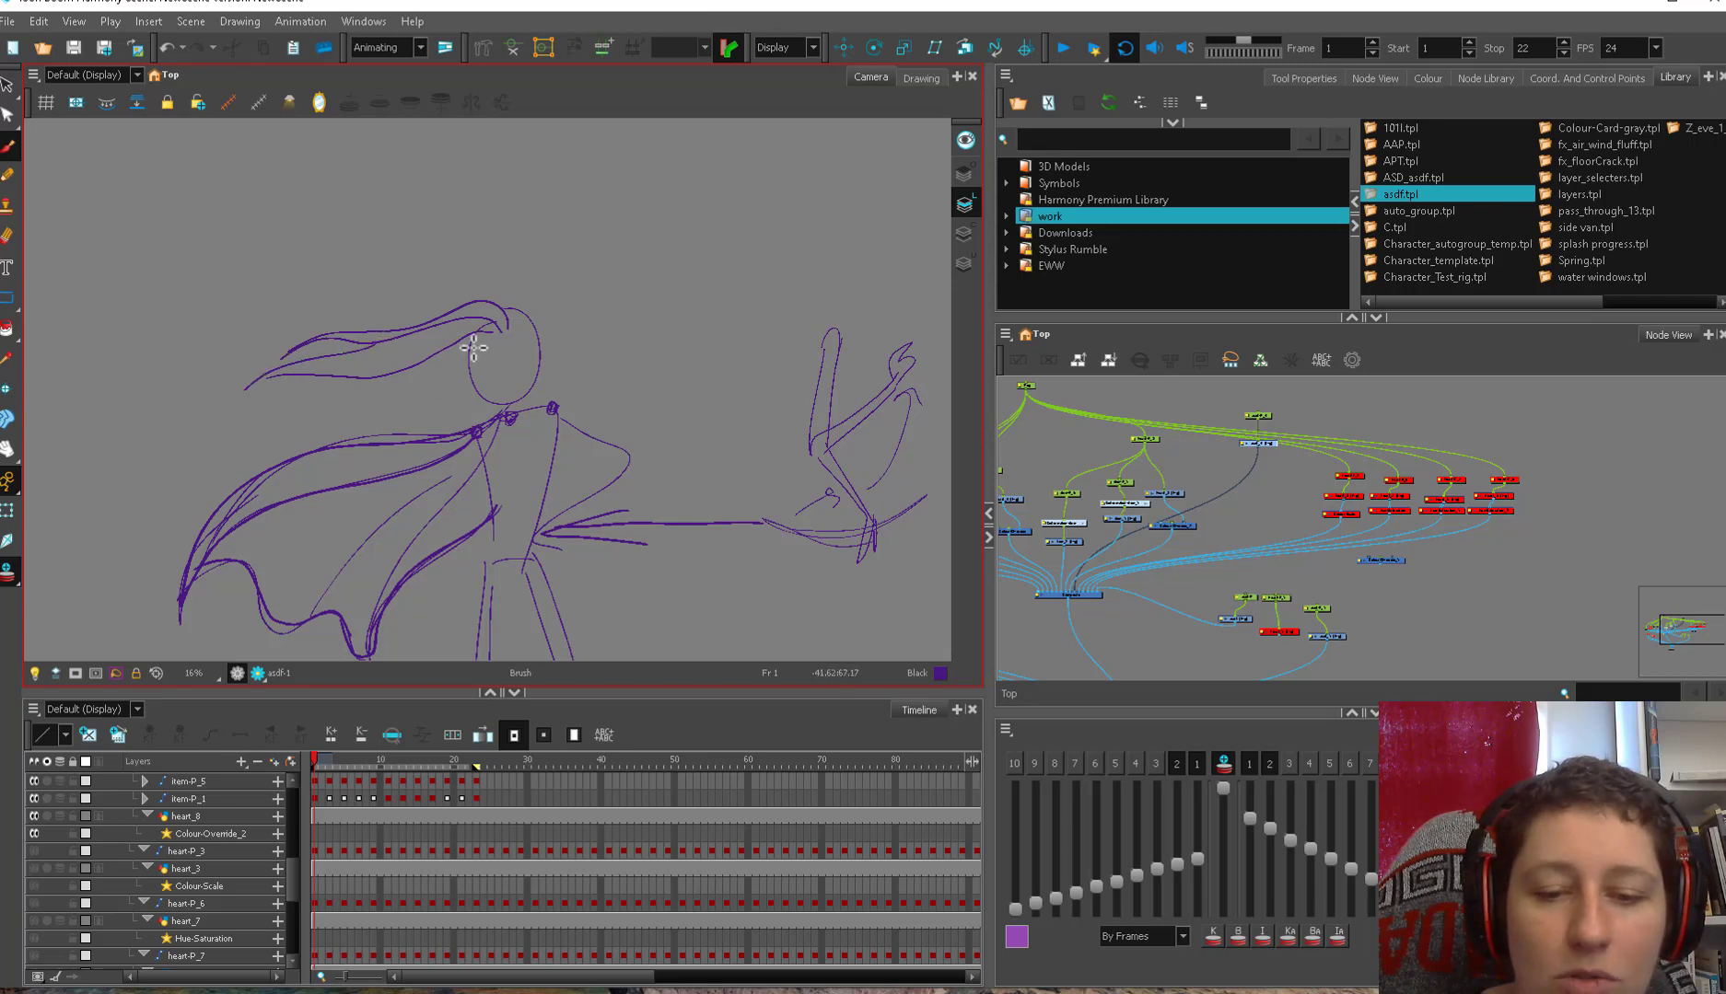
pyautogui.moveTo(444, 373); pyautogui.dragTo(277, 379)
pyautogui.moveTo(460, 385); pyautogui.dragTo(276, 411)
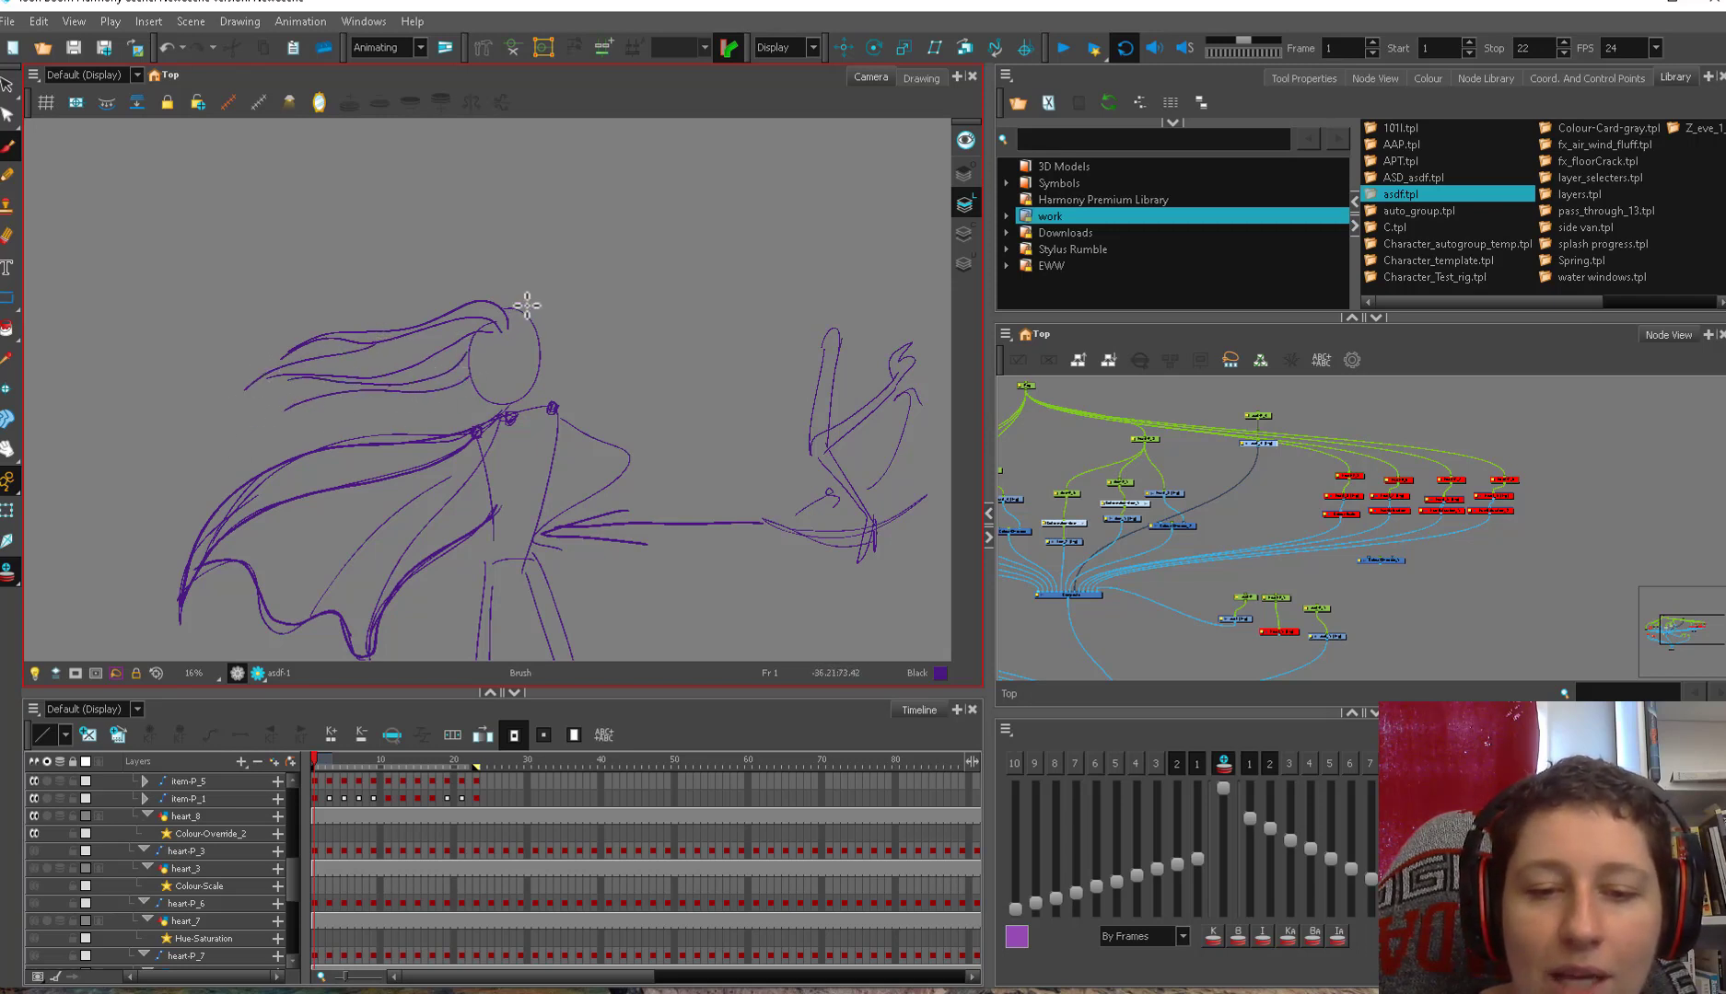
pyautogui.moveTo(527, 306)
pyautogui.mouseDown()
pyautogui.moveTo(475, 281)
pyautogui.moveTo(331, 313)
pyautogui.mouseUp()
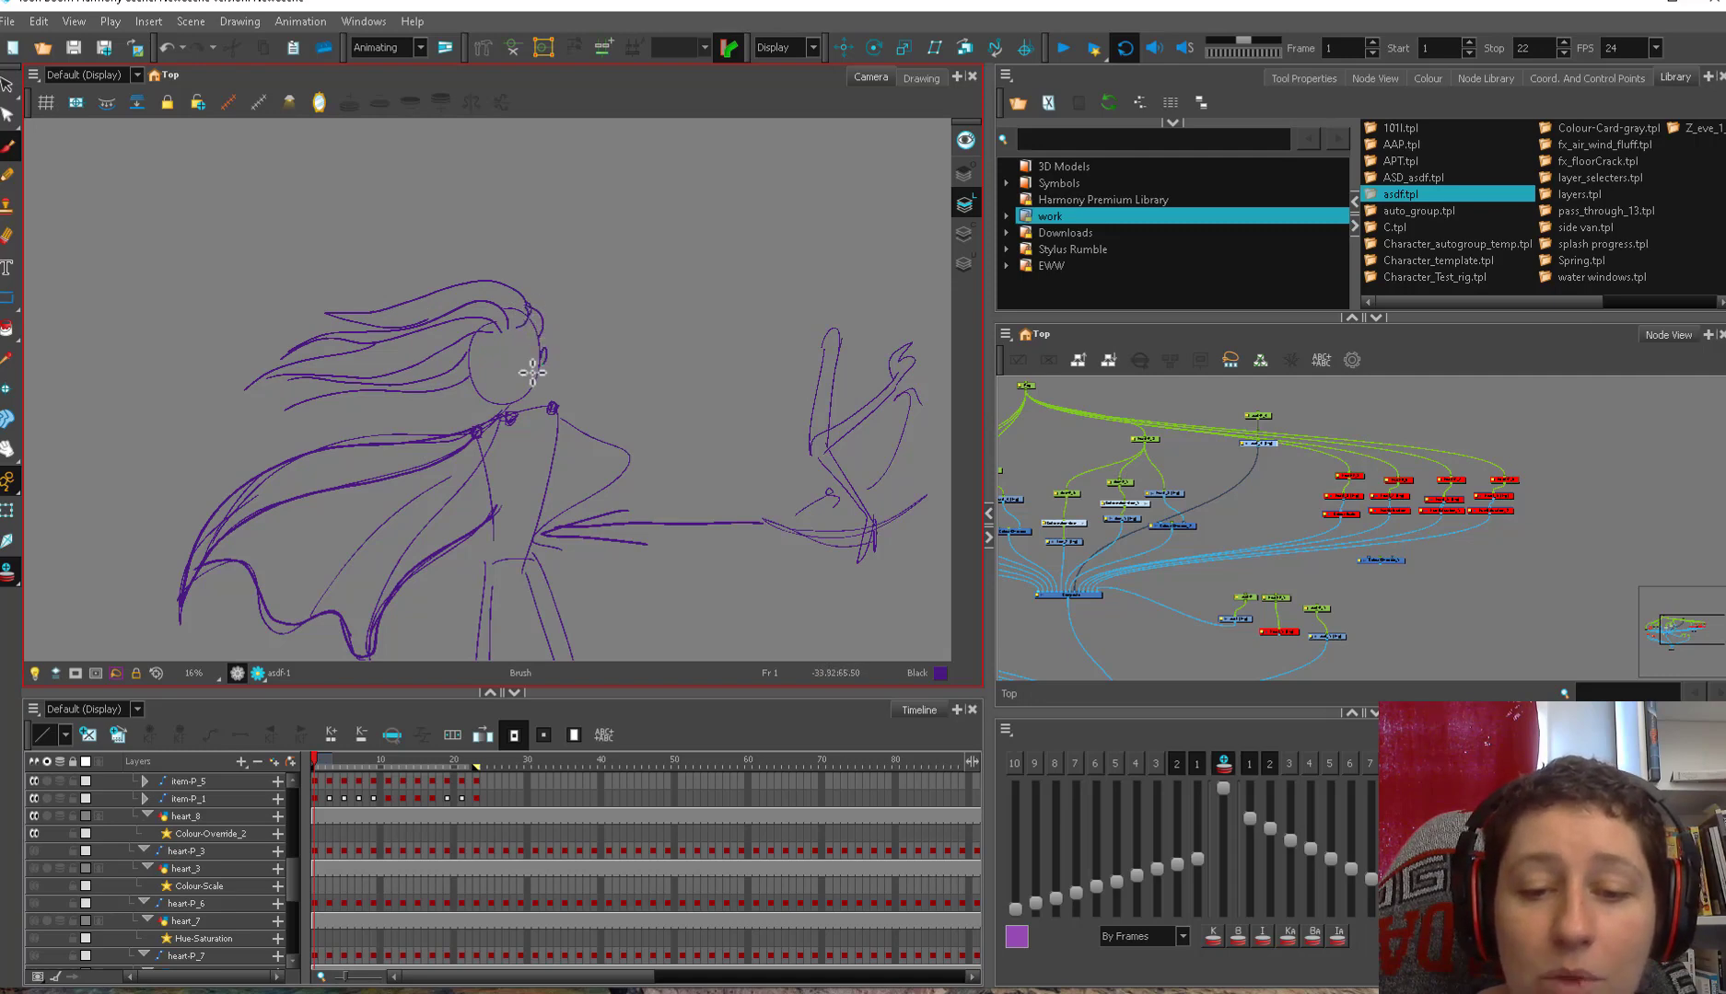
# - Add simple facial features to the figure's head
pyautogui.moveTo(459, 368); pyautogui.dragTo(492, 362)
pyautogui.moveTo(520, 351); pyautogui.dragTo(521, 362)
pyautogui.moveTo(503, 386); pyautogui.dragTo(512, 384)
pyautogui.hotkey('ctrl', 'z')
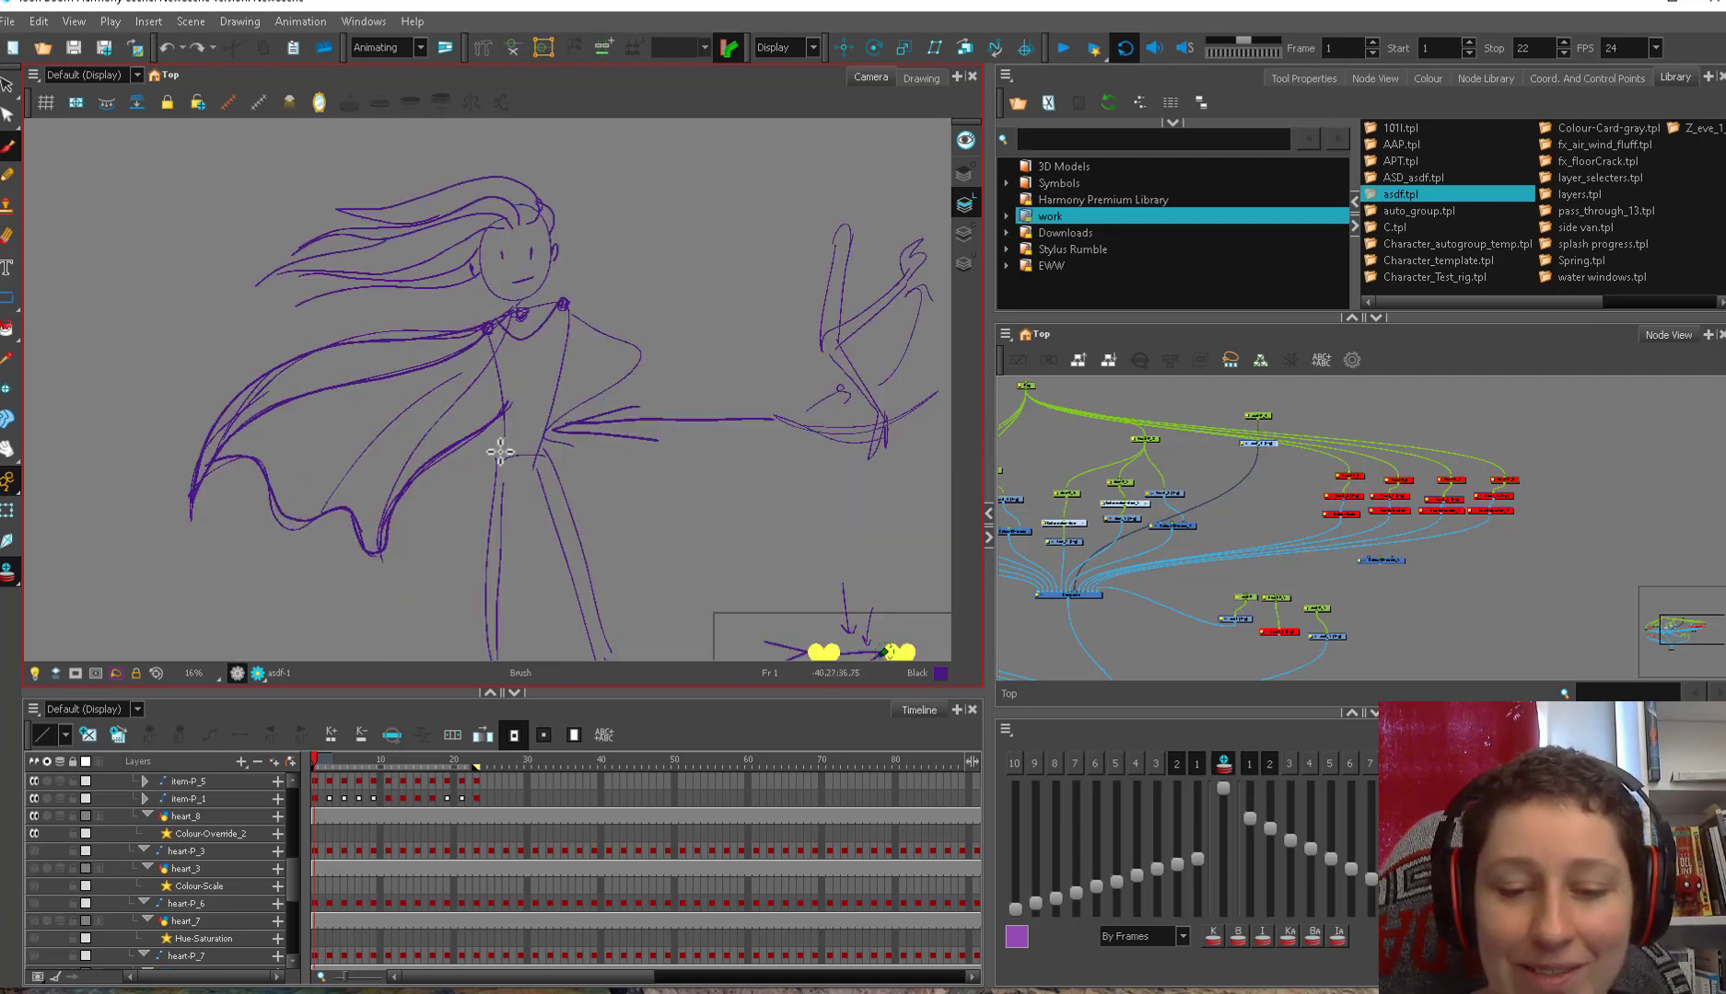
# - Add the second bent arm and a short pleated skirt to the caped figure
pyautogui.moveTo(500, 452)
pyautogui.mouseDown()
pyautogui.moveTo(475, 547)
pyautogui.moveTo(542, 488)
pyautogui.moveTo(547, 441)
pyautogui.moveTo(658, 507)
pyautogui.mouseUp()
pyautogui.press('1')
pyautogui.press('space')
pyautogui.moveTo(473, 497); pyautogui.dragTo(553, 494)
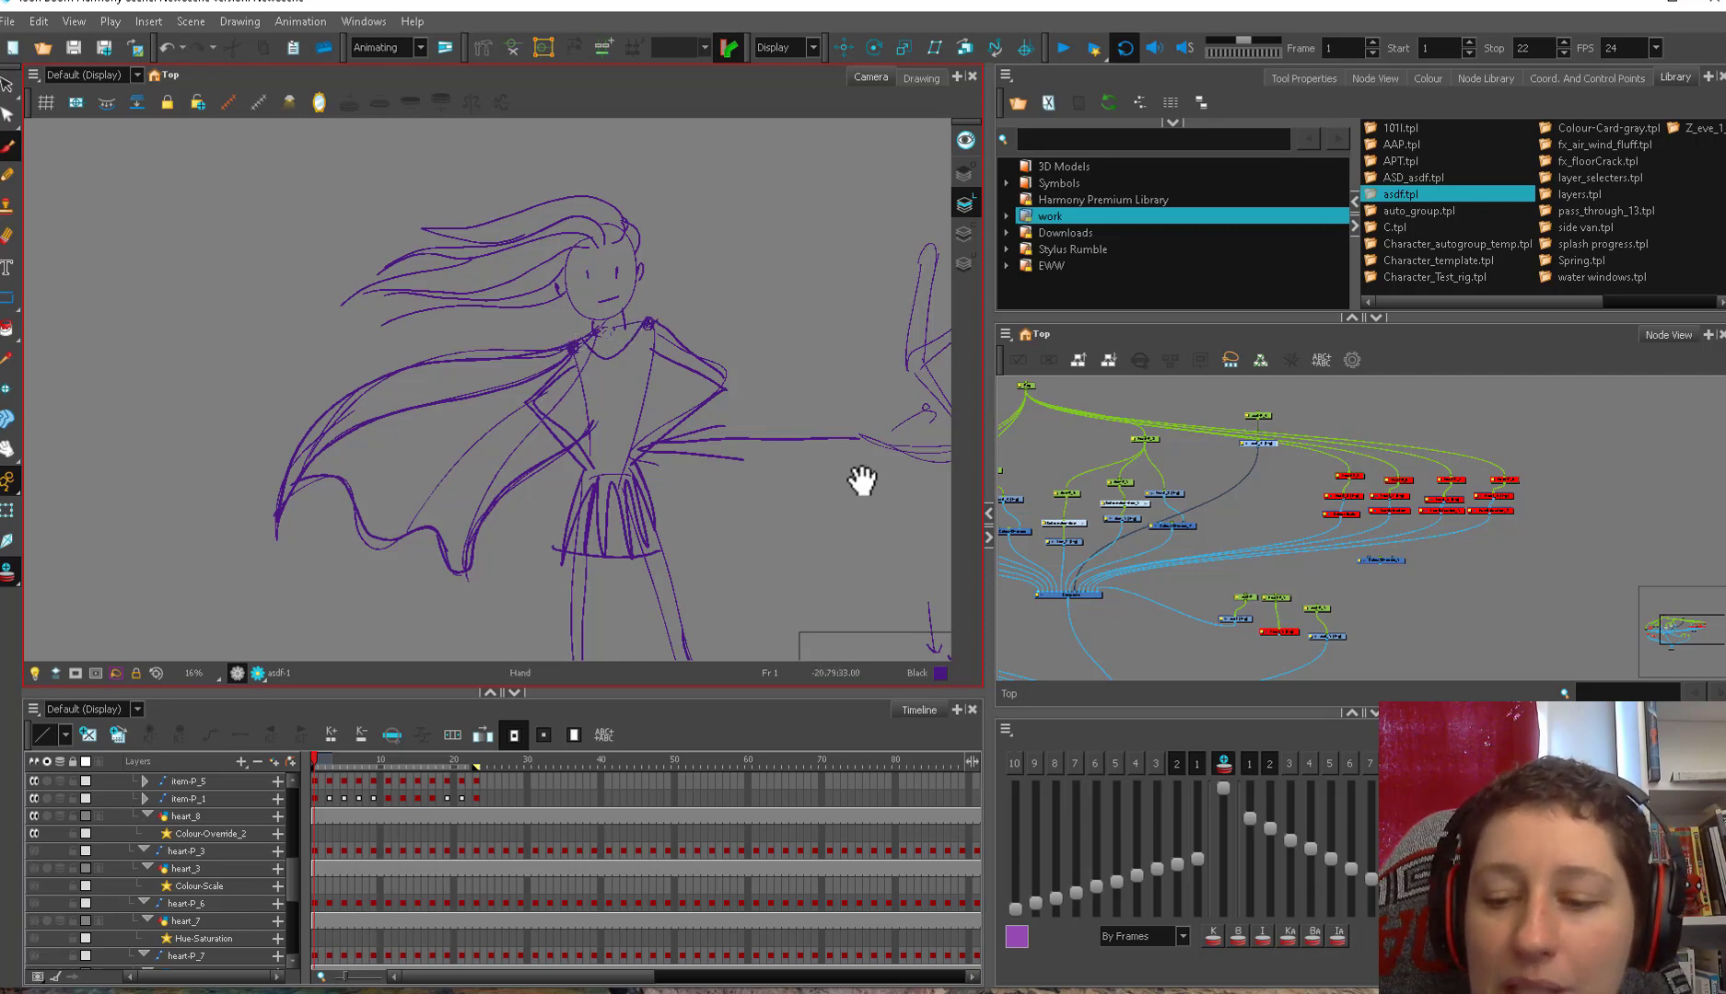
# - Go over the cape's upper edge from shoulder to tip and place the cape on its own drawing layer
pyautogui.moveTo(863, 482); pyautogui.dragTo(596, 362)
pyautogui.press('2')
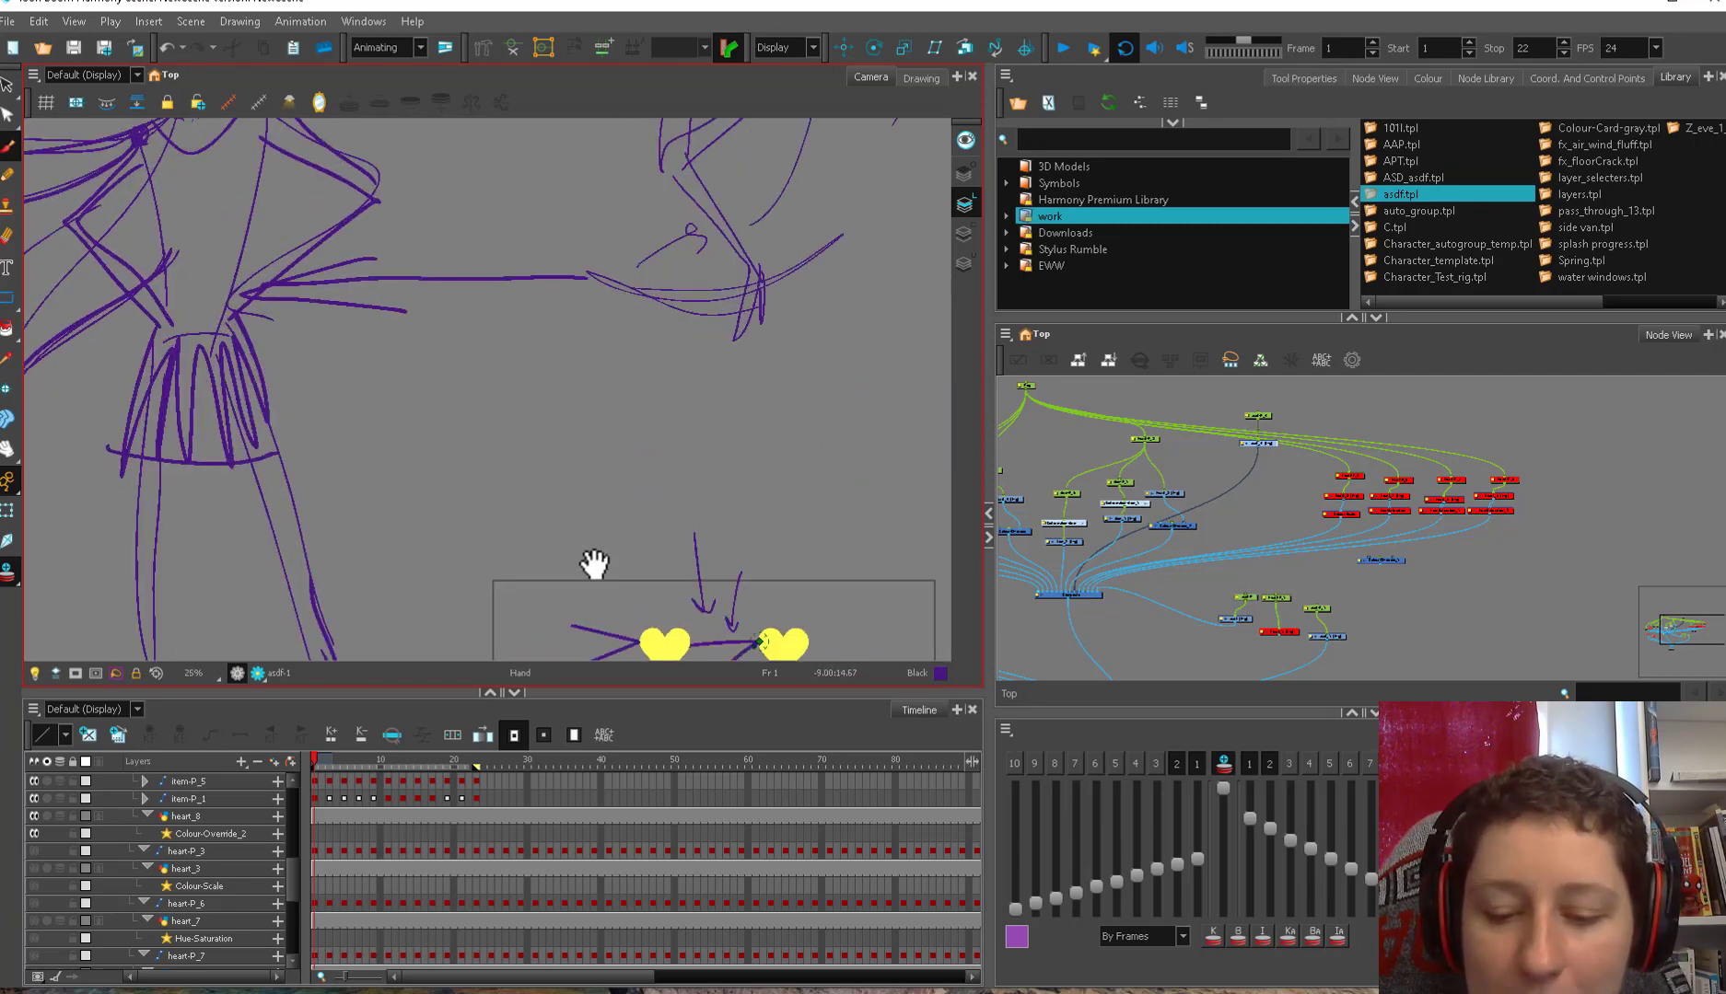
pyautogui.moveTo(594, 564)
pyautogui.mouseDown()
pyautogui.moveTo(608, 499)
pyautogui.moveTo(650, 569)
pyautogui.mouseUp()
pyautogui.moveTo(636, 550); pyautogui.dragTo(657, 552)
pyautogui.moveTo(472, 488); pyautogui.dragTo(865, 682)
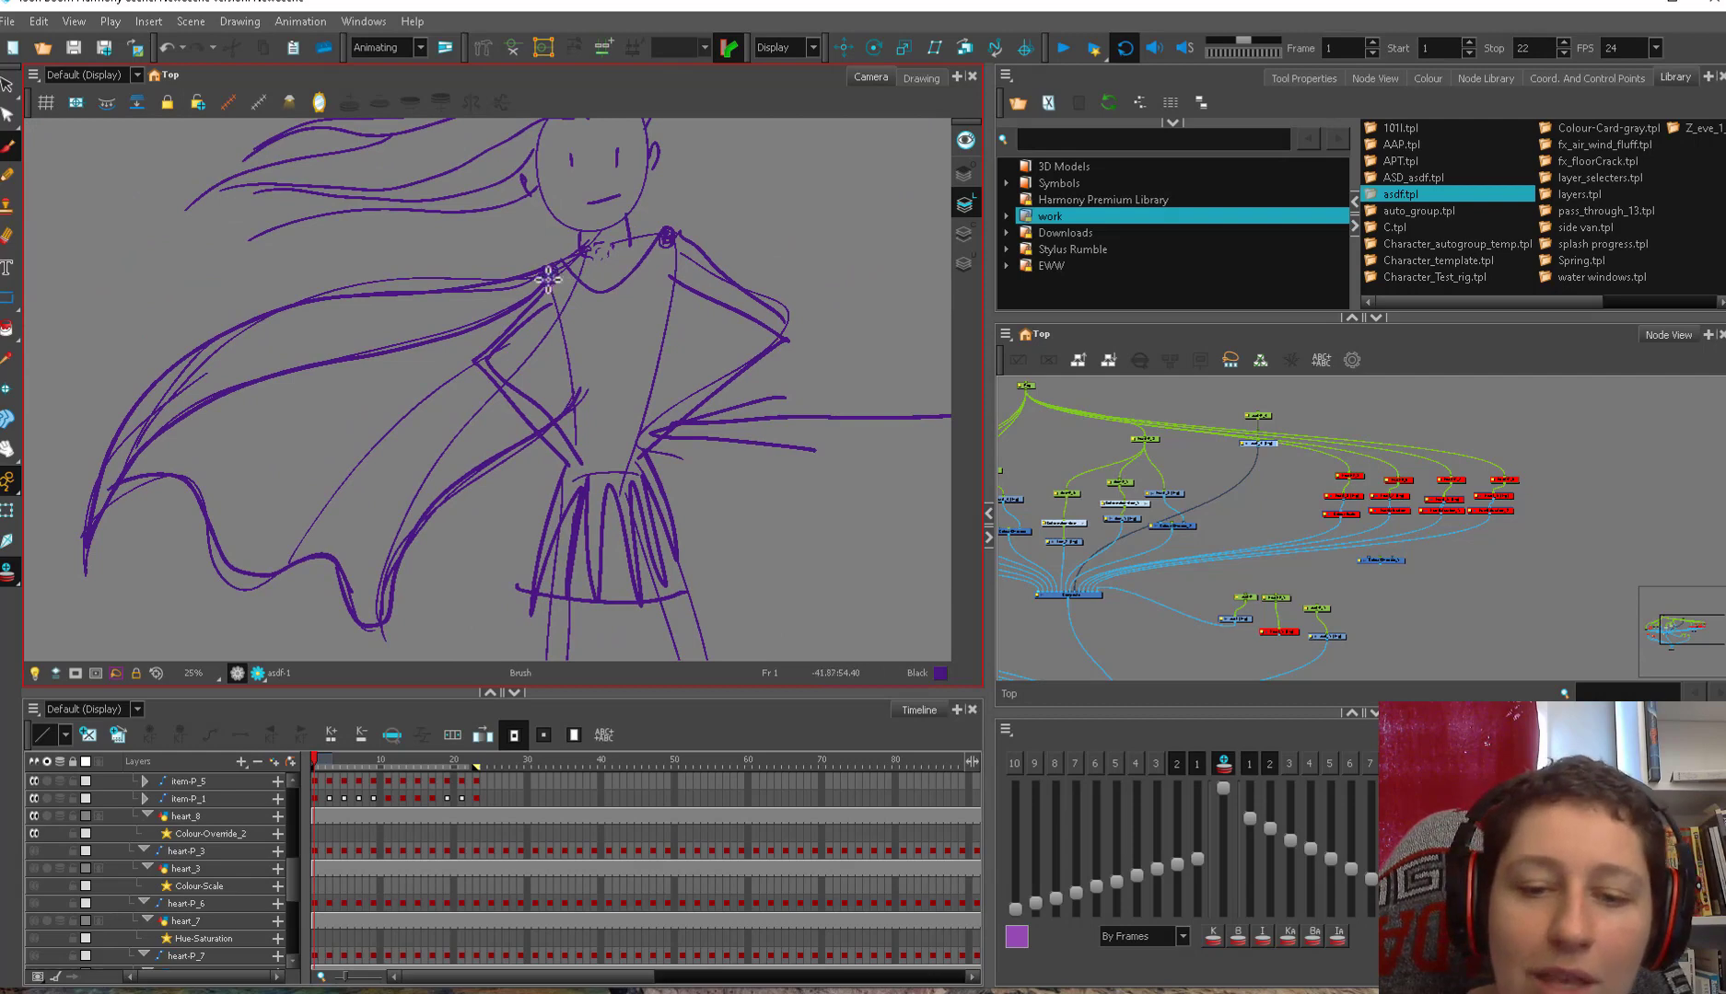
pyautogui.press('1')
pyautogui.moveTo(531, 289)
pyautogui.mouseDown()
pyautogui.moveTo(615, 291)
pyautogui.moveTo(522, 342)
pyautogui.moveTo(398, 366)
pyautogui.moveTo(295, 413)
pyautogui.moveTo(226, 532)
pyautogui.mouseUp()
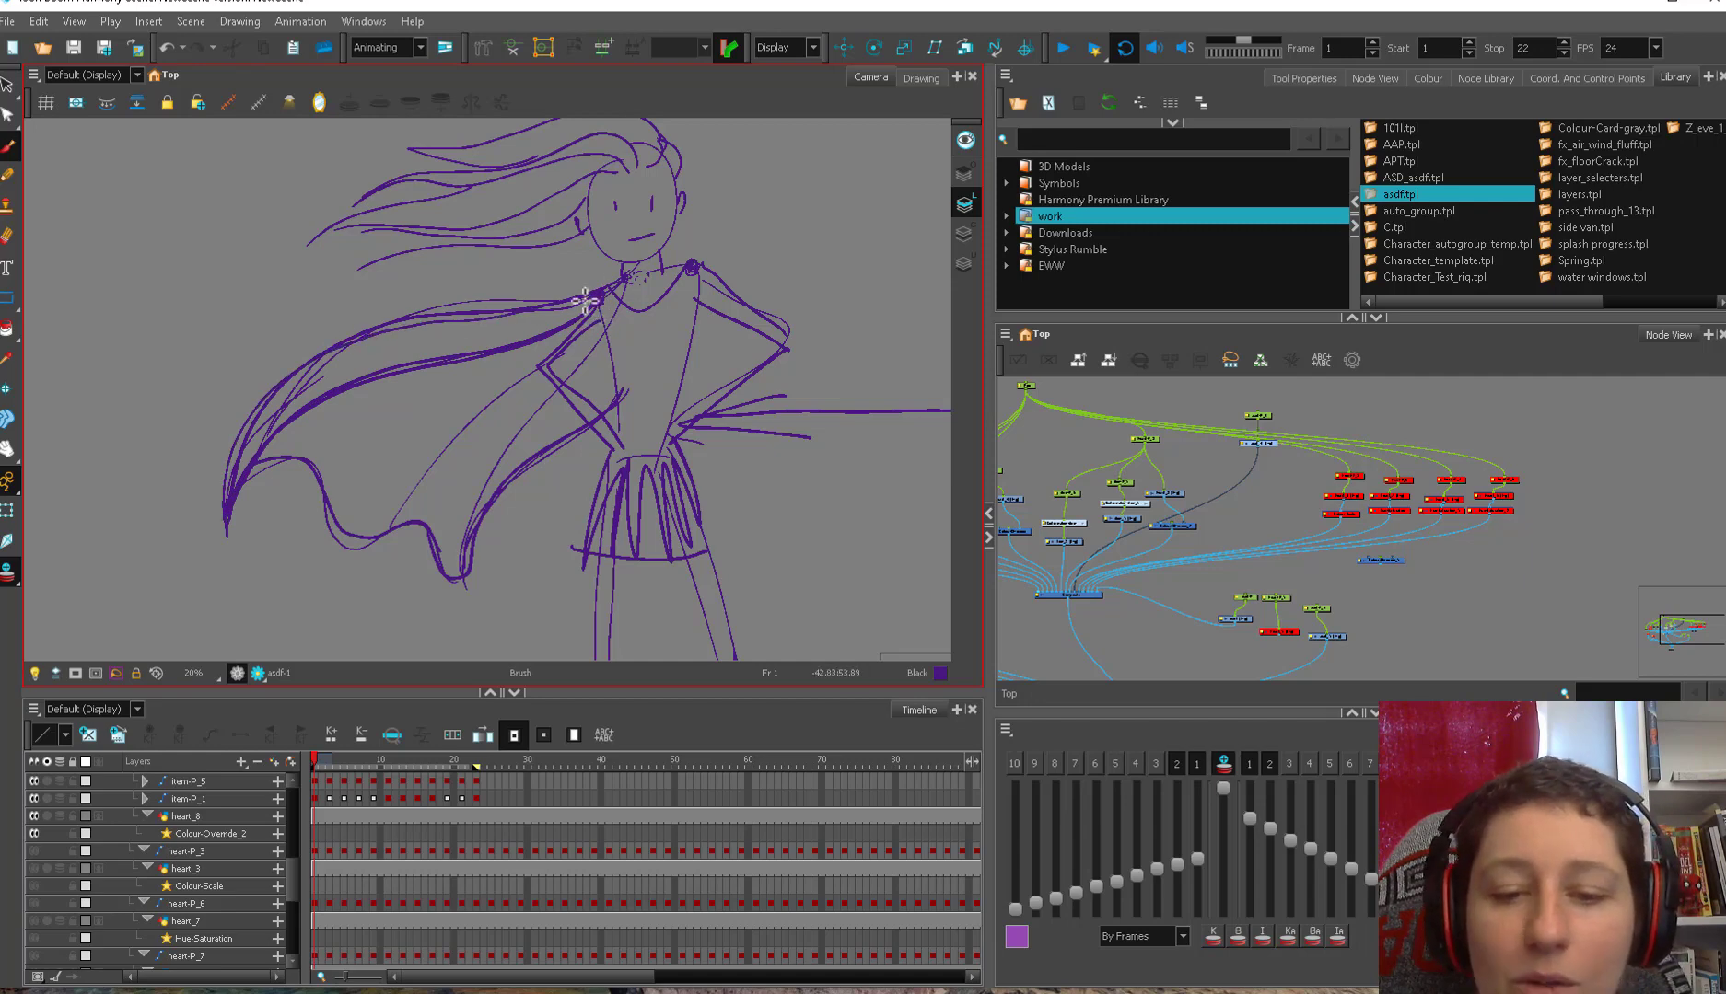
pyautogui.moveTo(591, 296); pyautogui.dragTo(633, 293)
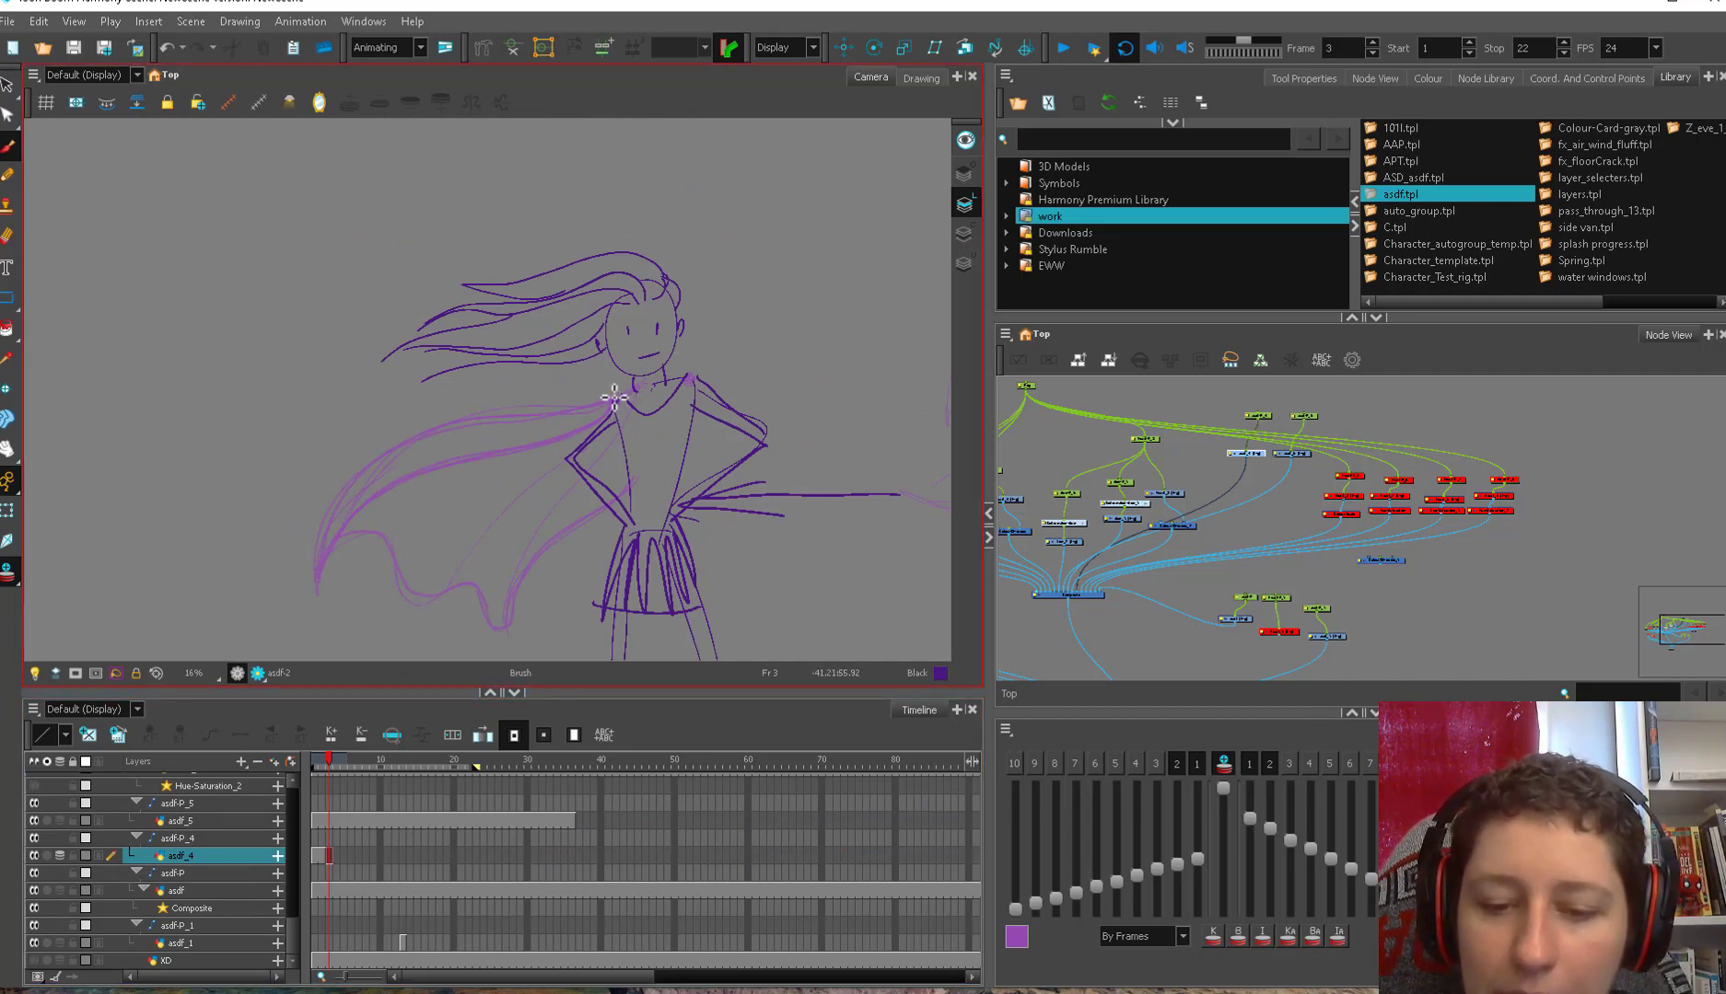
# - On frame 3, mark the cape's shoulder point and draw two curved upper folds meeting at a raised tip
pyautogui.moveTo(625, 463); pyautogui.dragTo(696, 418)
pyautogui.moveTo(549, 433); pyautogui.dragTo(559, 489)
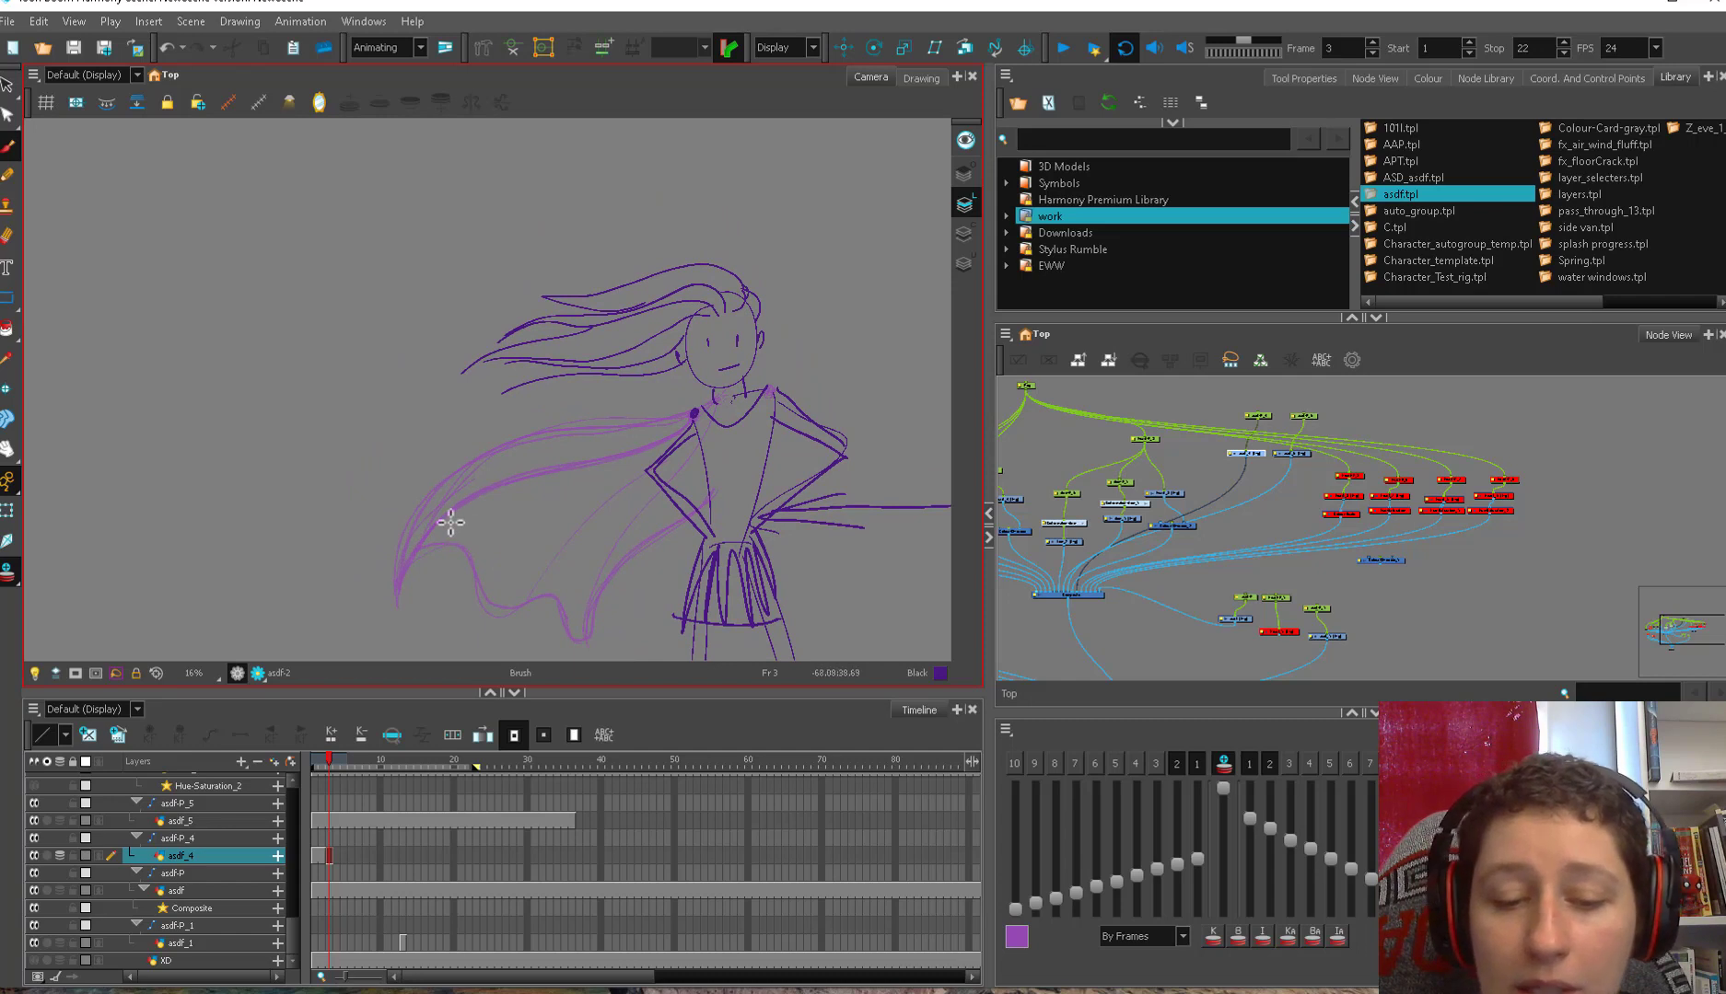
pyautogui.moveTo(374, 512)
pyautogui.mouseDown()
pyautogui.moveTo(461, 471)
pyautogui.moveTo(636, 454)
pyautogui.moveTo(695, 415)
pyautogui.mouseUp()
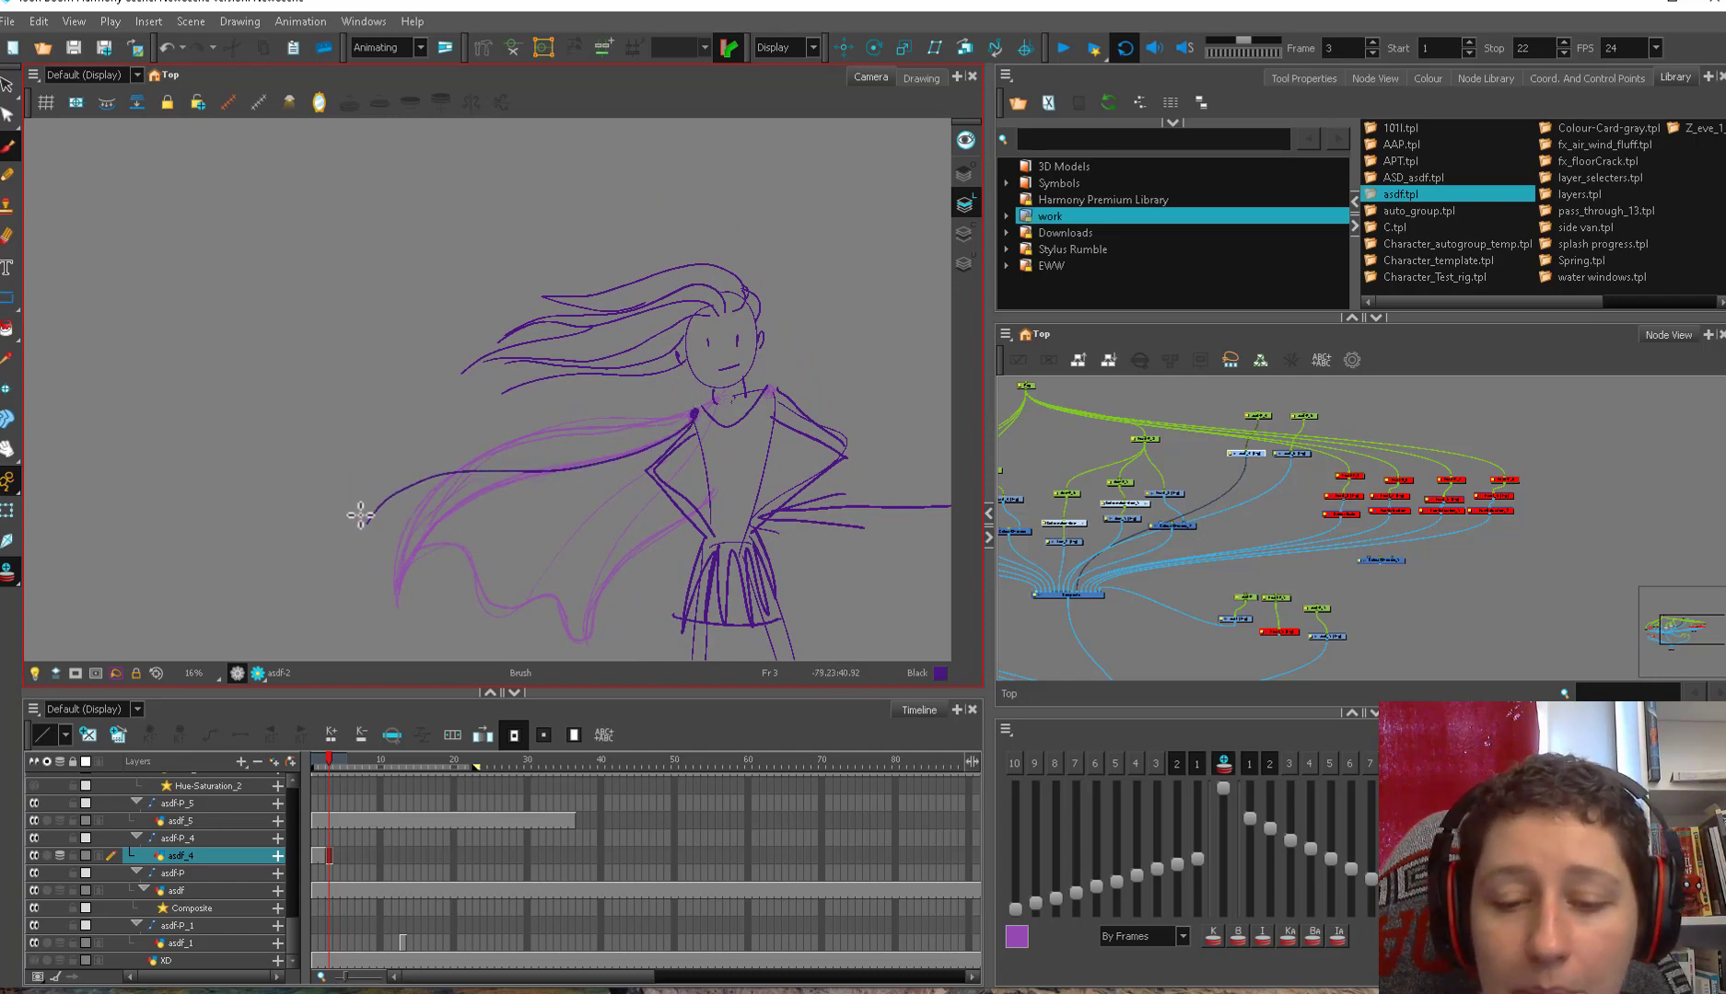
pyautogui.moveTo(360, 515)
pyautogui.mouseDown()
pyautogui.moveTo(455, 437)
pyautogui.moveTo(692, 413)
pyautogui.mouseUp()
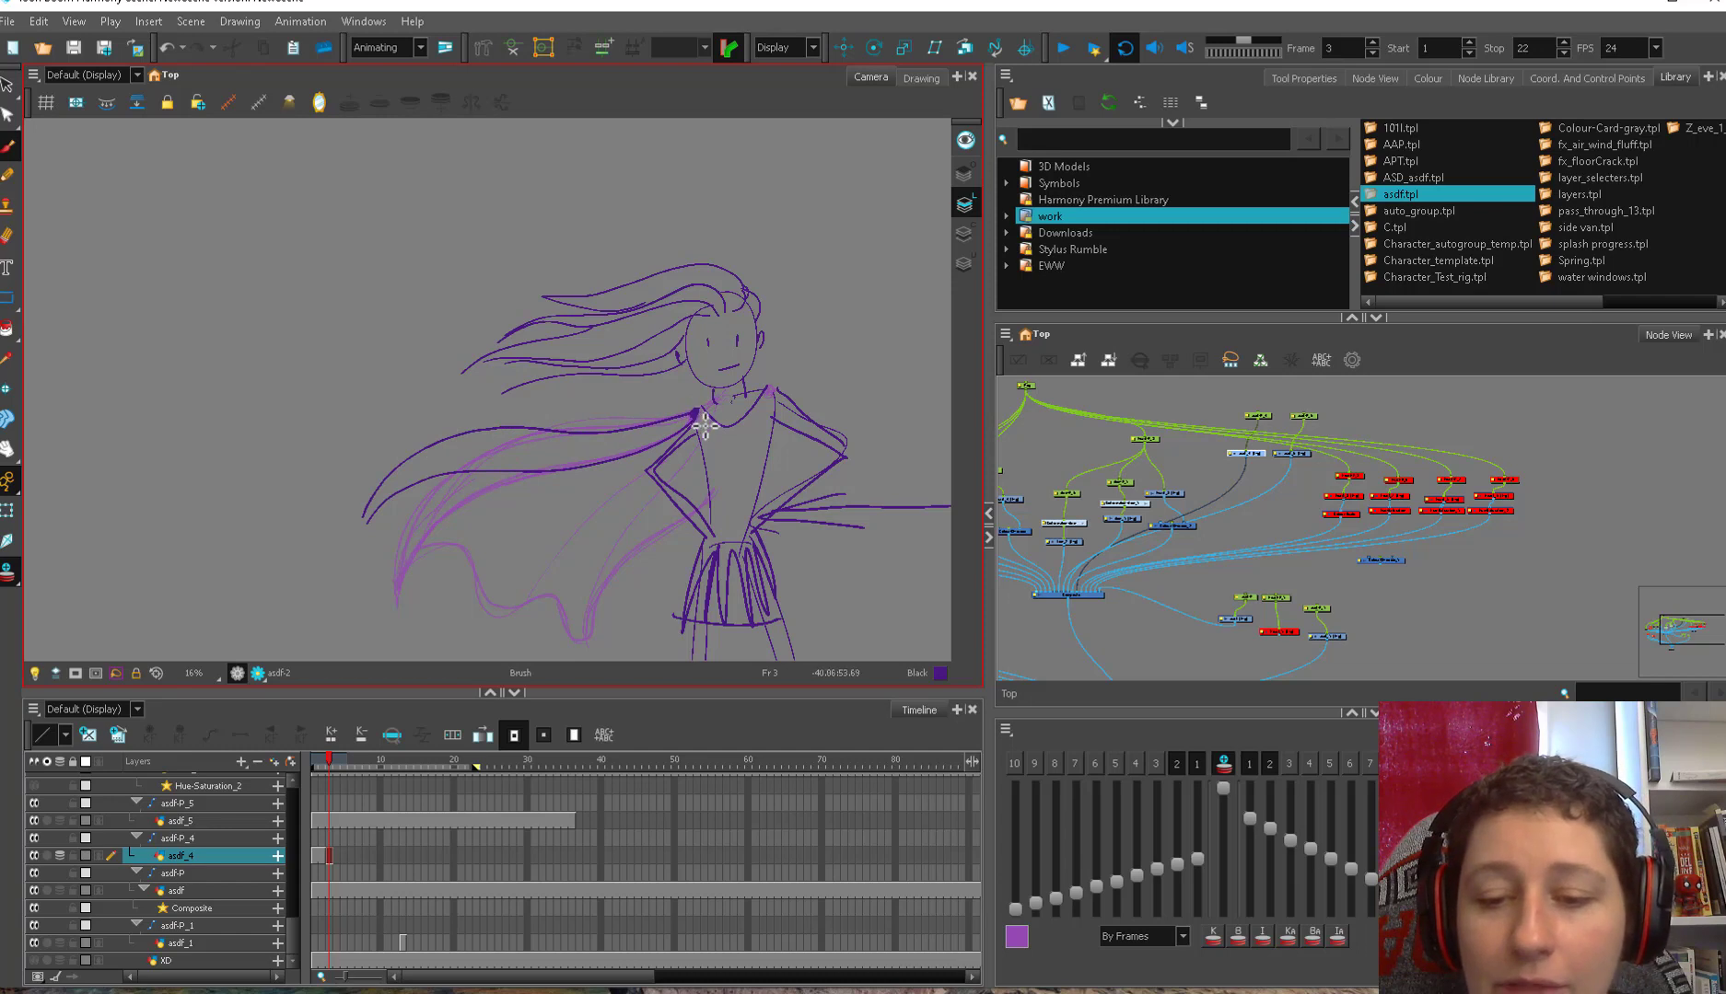
pyautogui.press('space')
pyautogui.moveTo(694, 437); pyautogui.dragTo(699, 424)
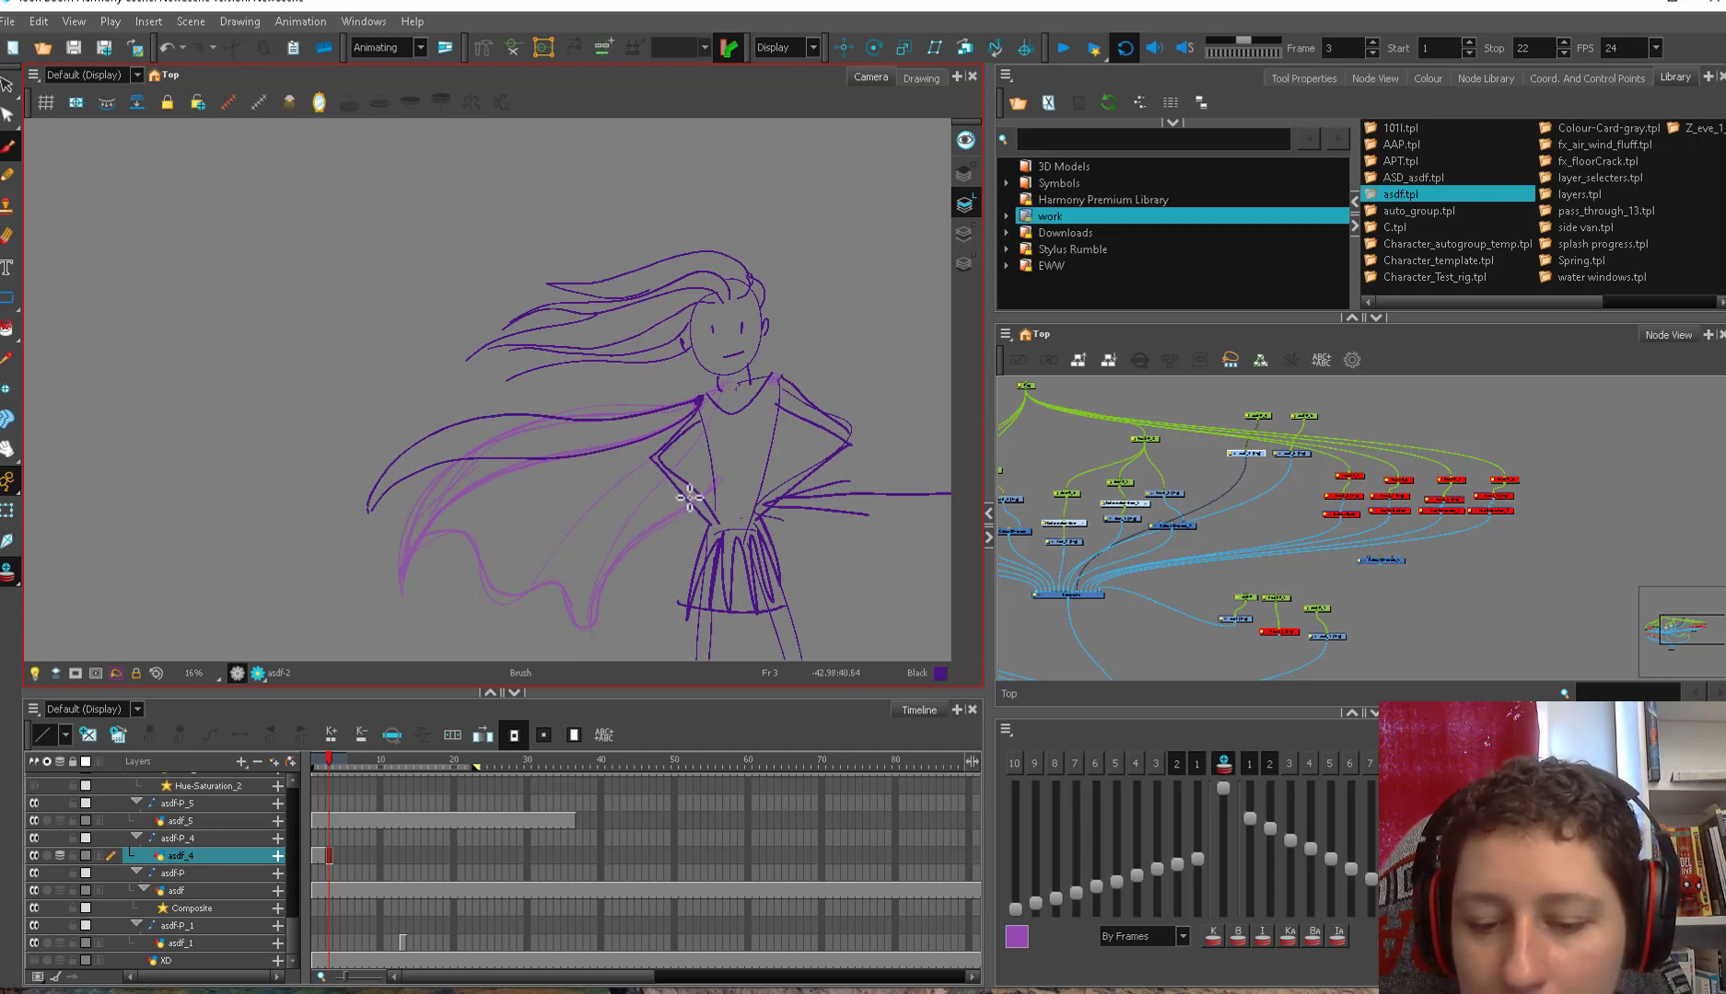
pyautogui.moveTo(626, 543); pyautogui.dragTo(586, 586)
pyautogui.hotkey('ctrl', 'z')
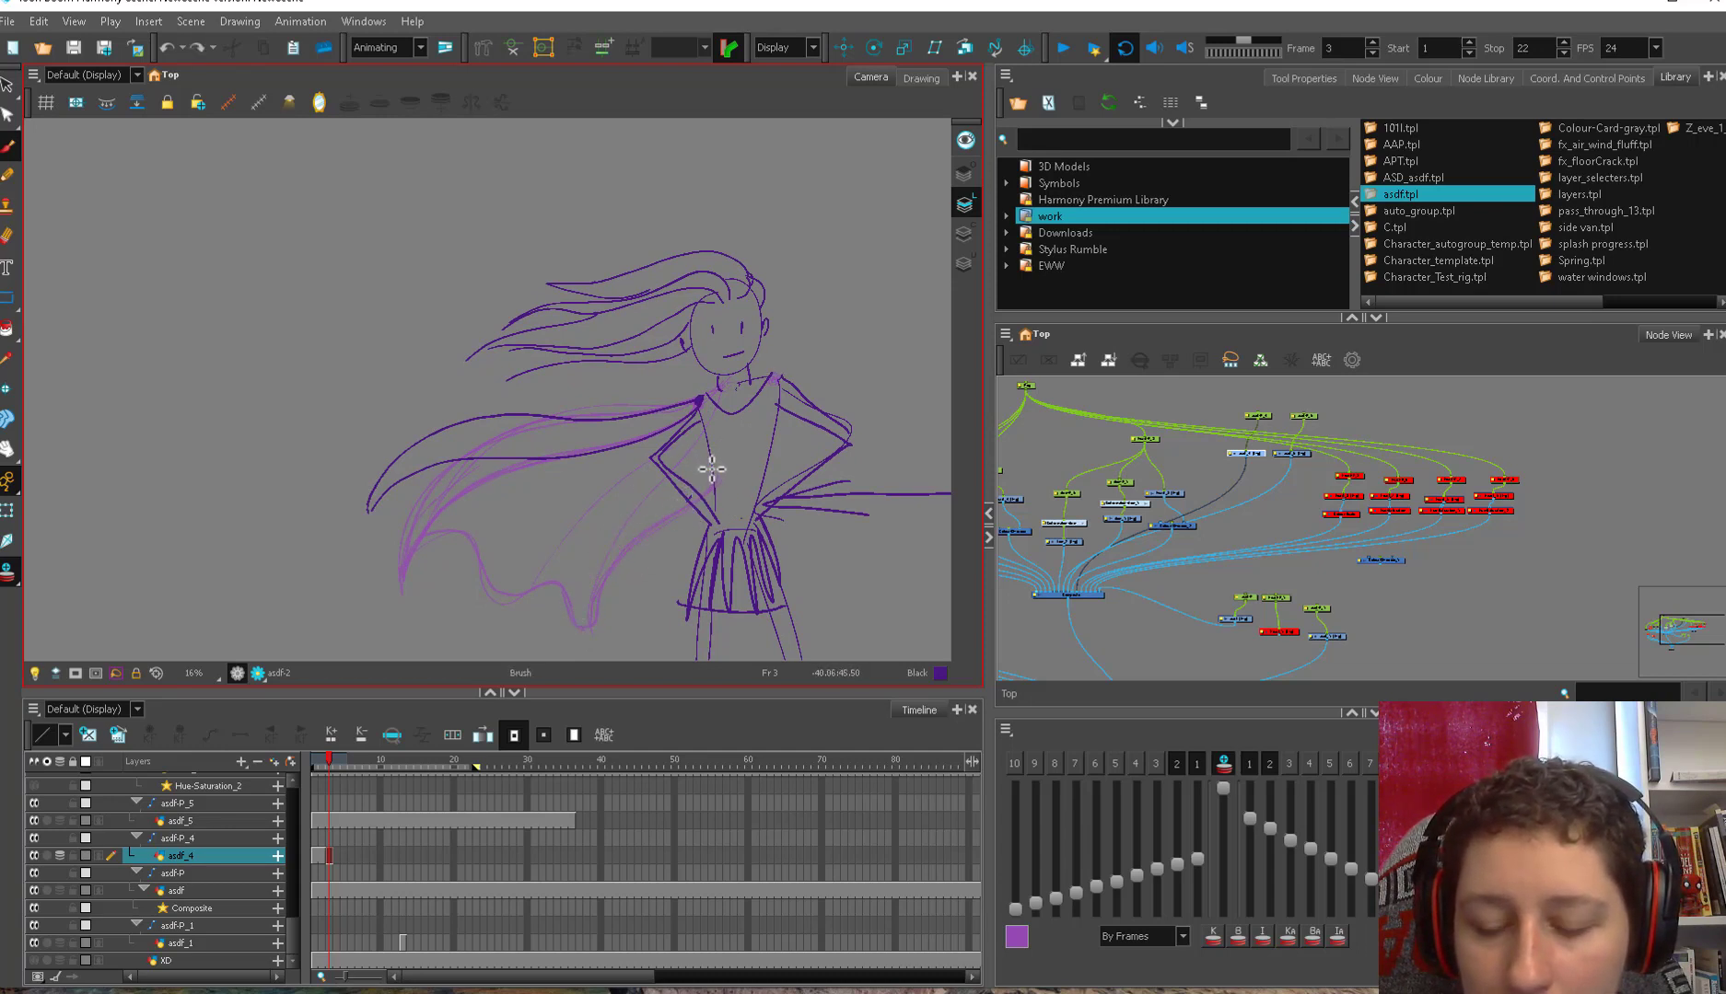
pyautogui.moveTo(715, 478); pyautogui.dragTo(539, 613)
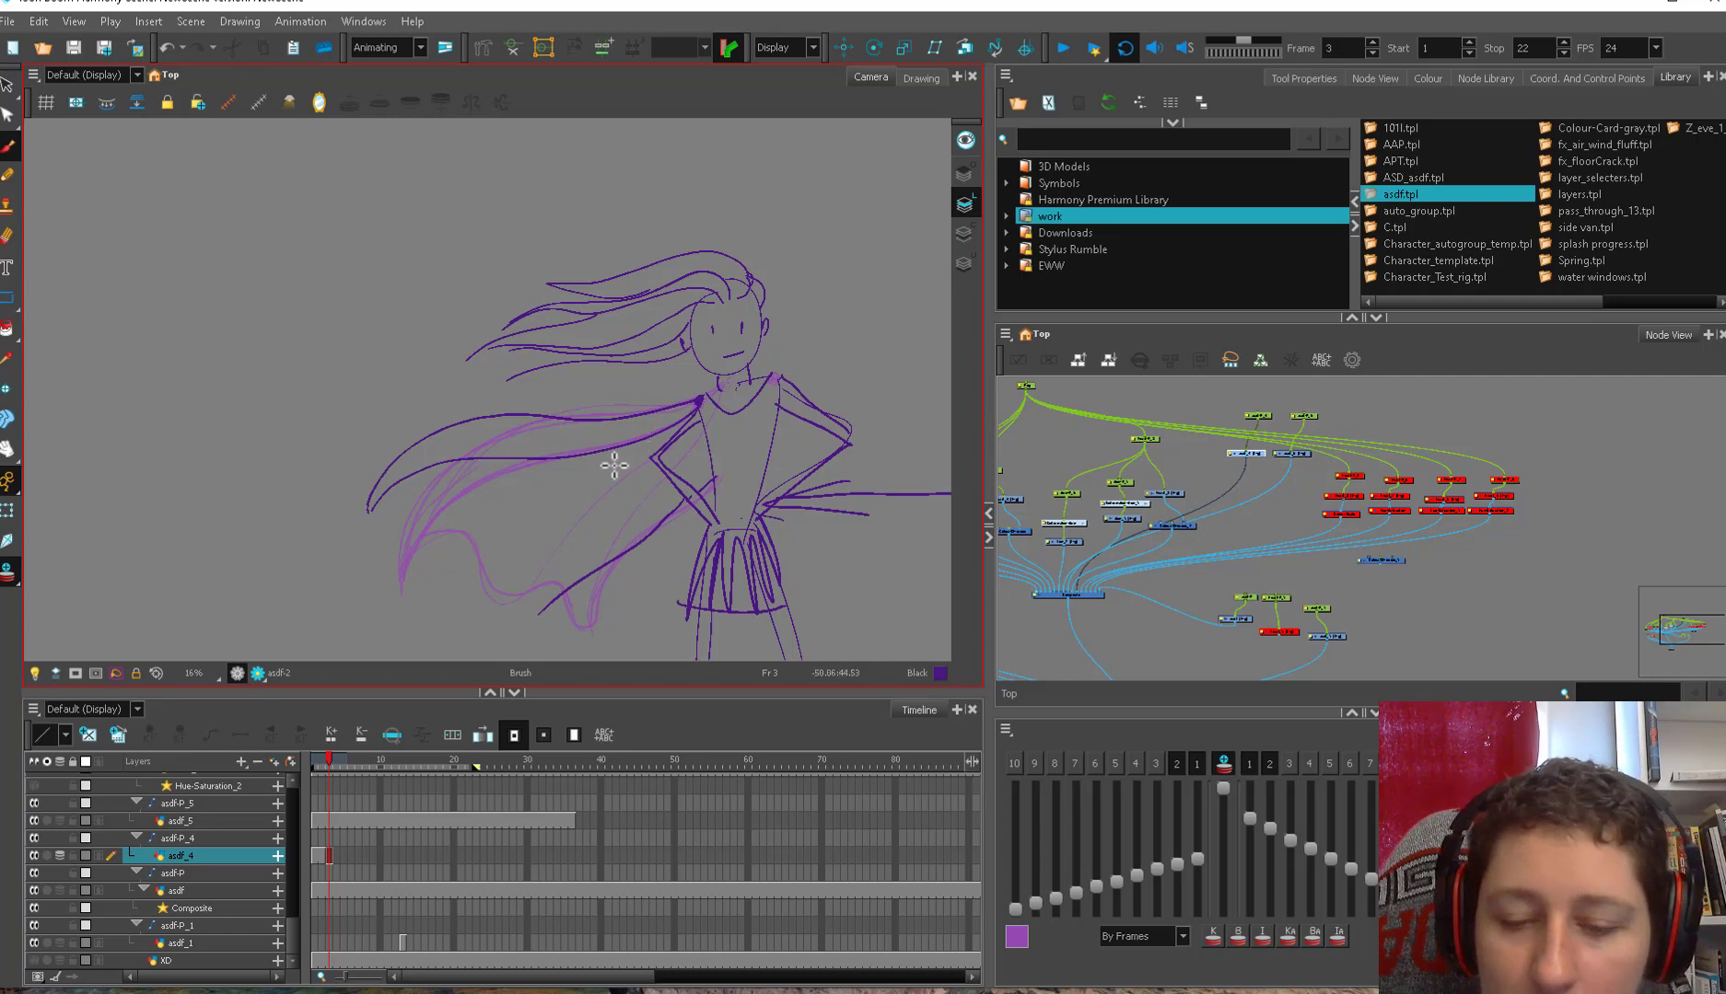
pyautogui.moveTo(471, 534); pyautogui.dragTo(541, 591)
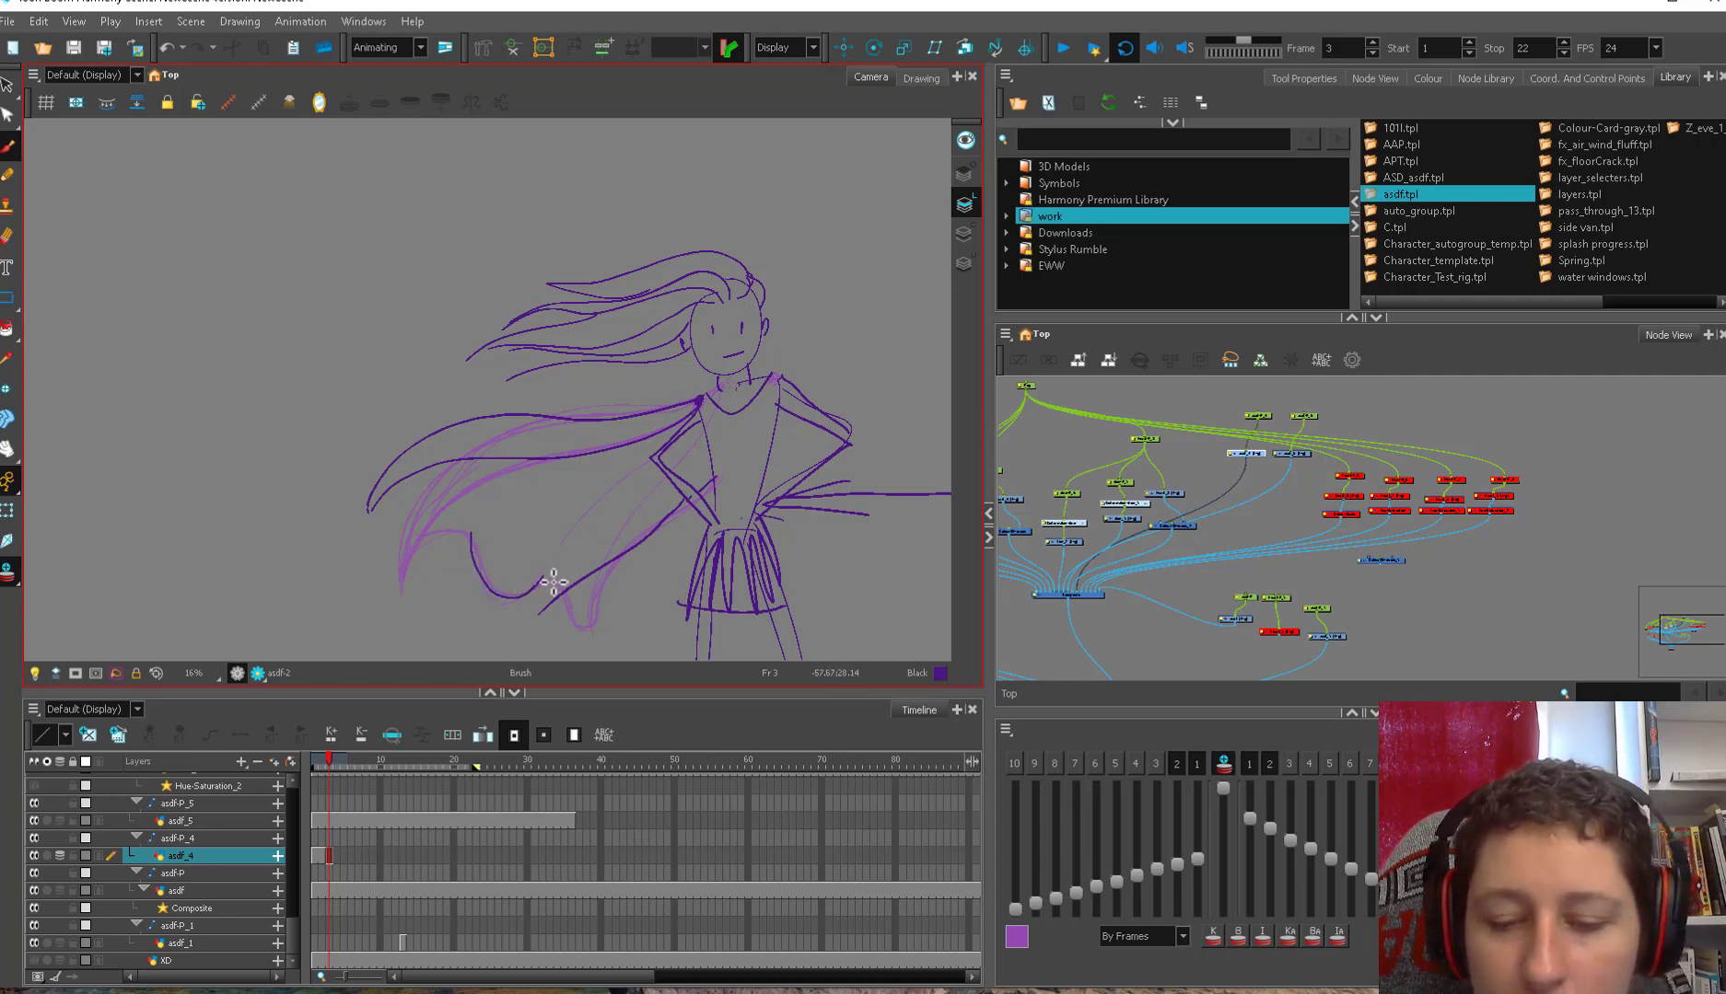
pyautogui.hotkey('ctrl', 'z')
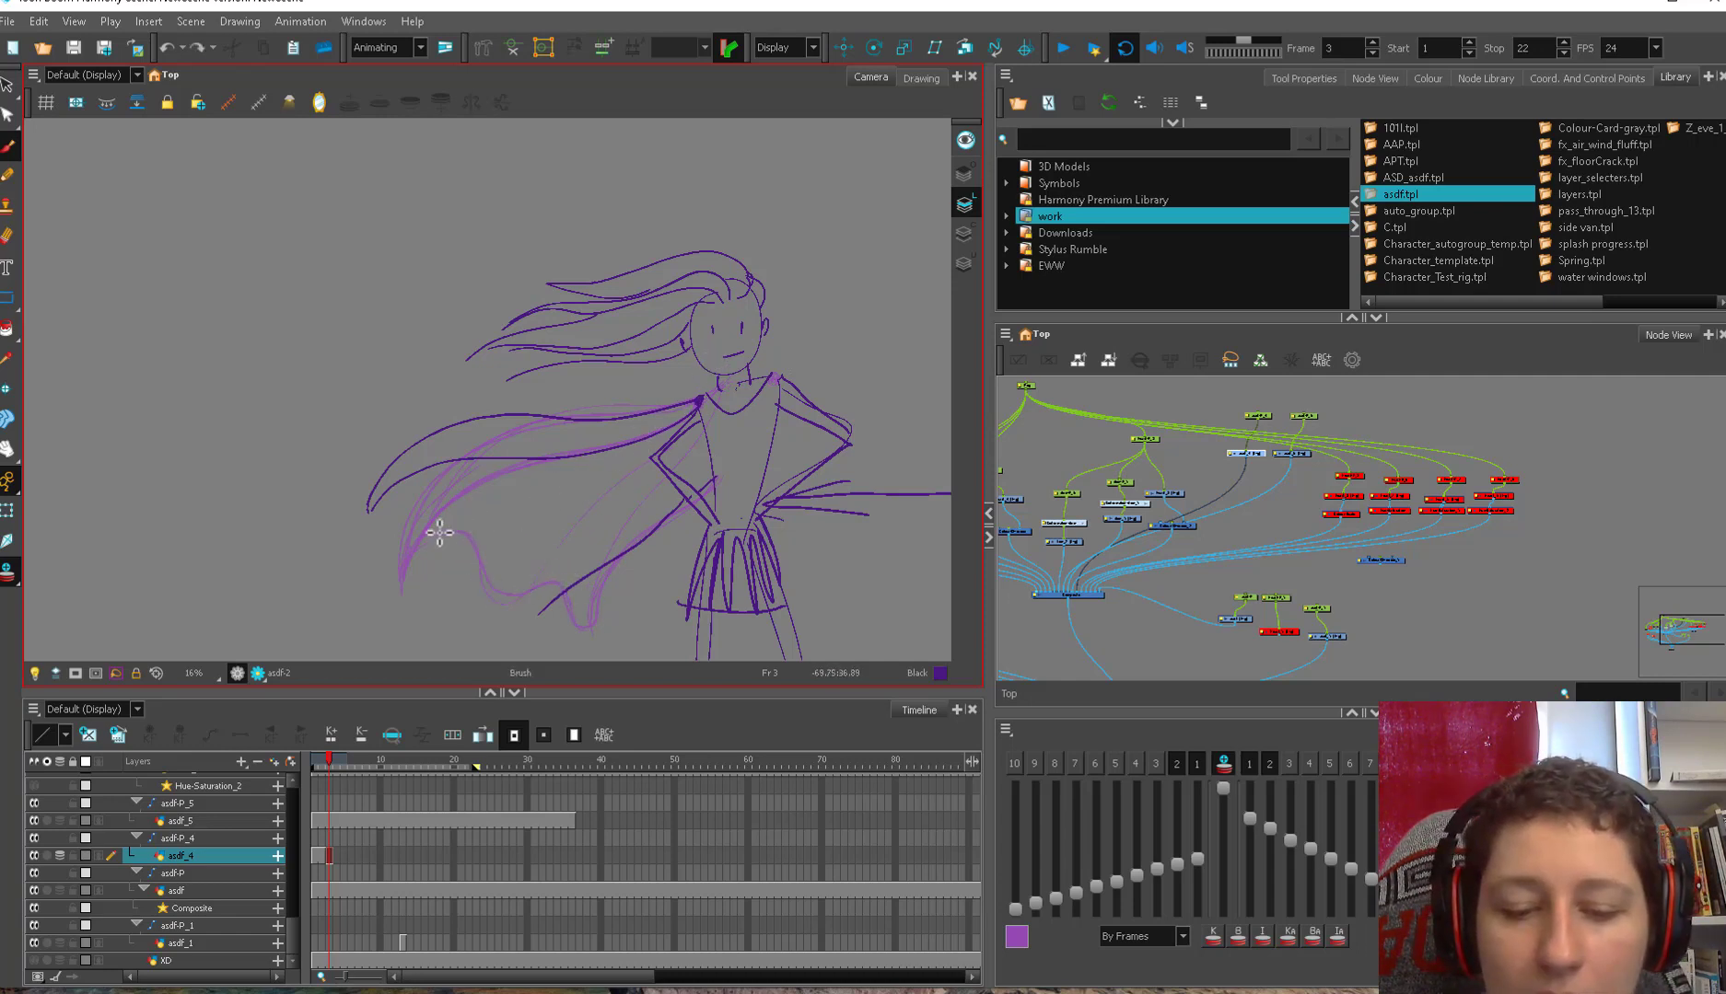
pyautogui.moveTo(414, 537)
pyautogui.mouseDown()
pyautogui.moveTo(457, 528)
pyautogui.moveTo(483, 568)
pyautogui.mouseUp()
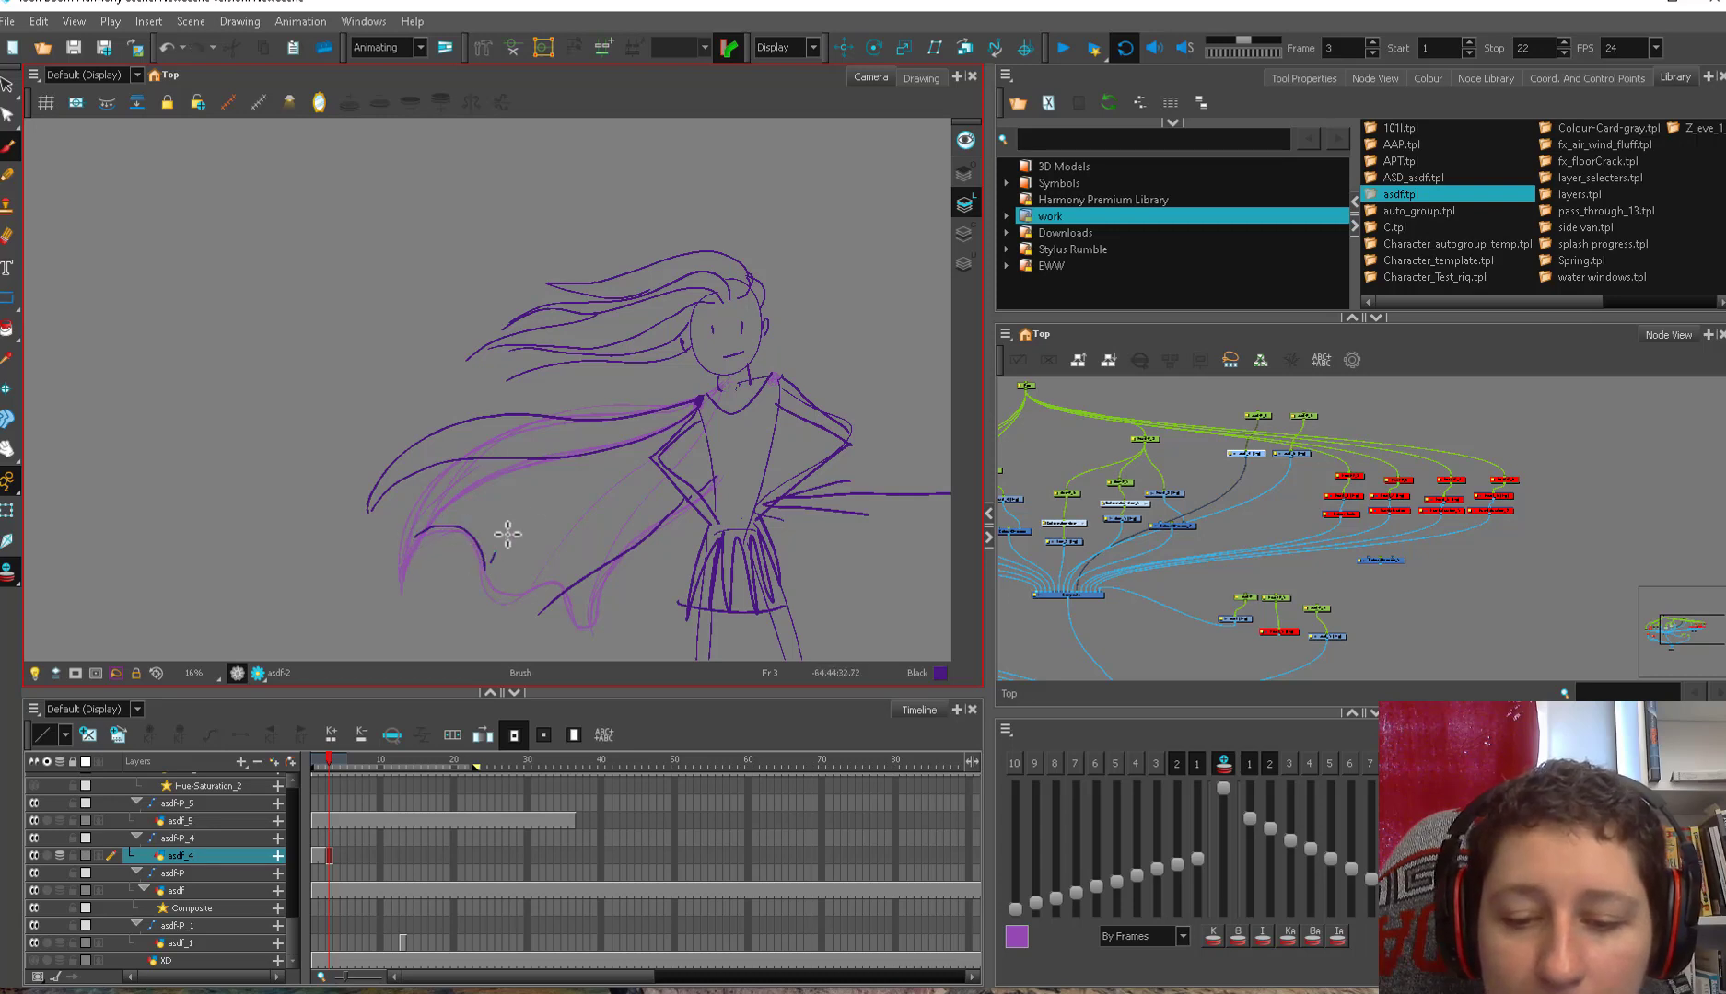
pyautogui.hotkey('alt', 's')
pyautogui.hotkey('ctrl', 'z')
pyautogui.hotkey('alt', 'b')
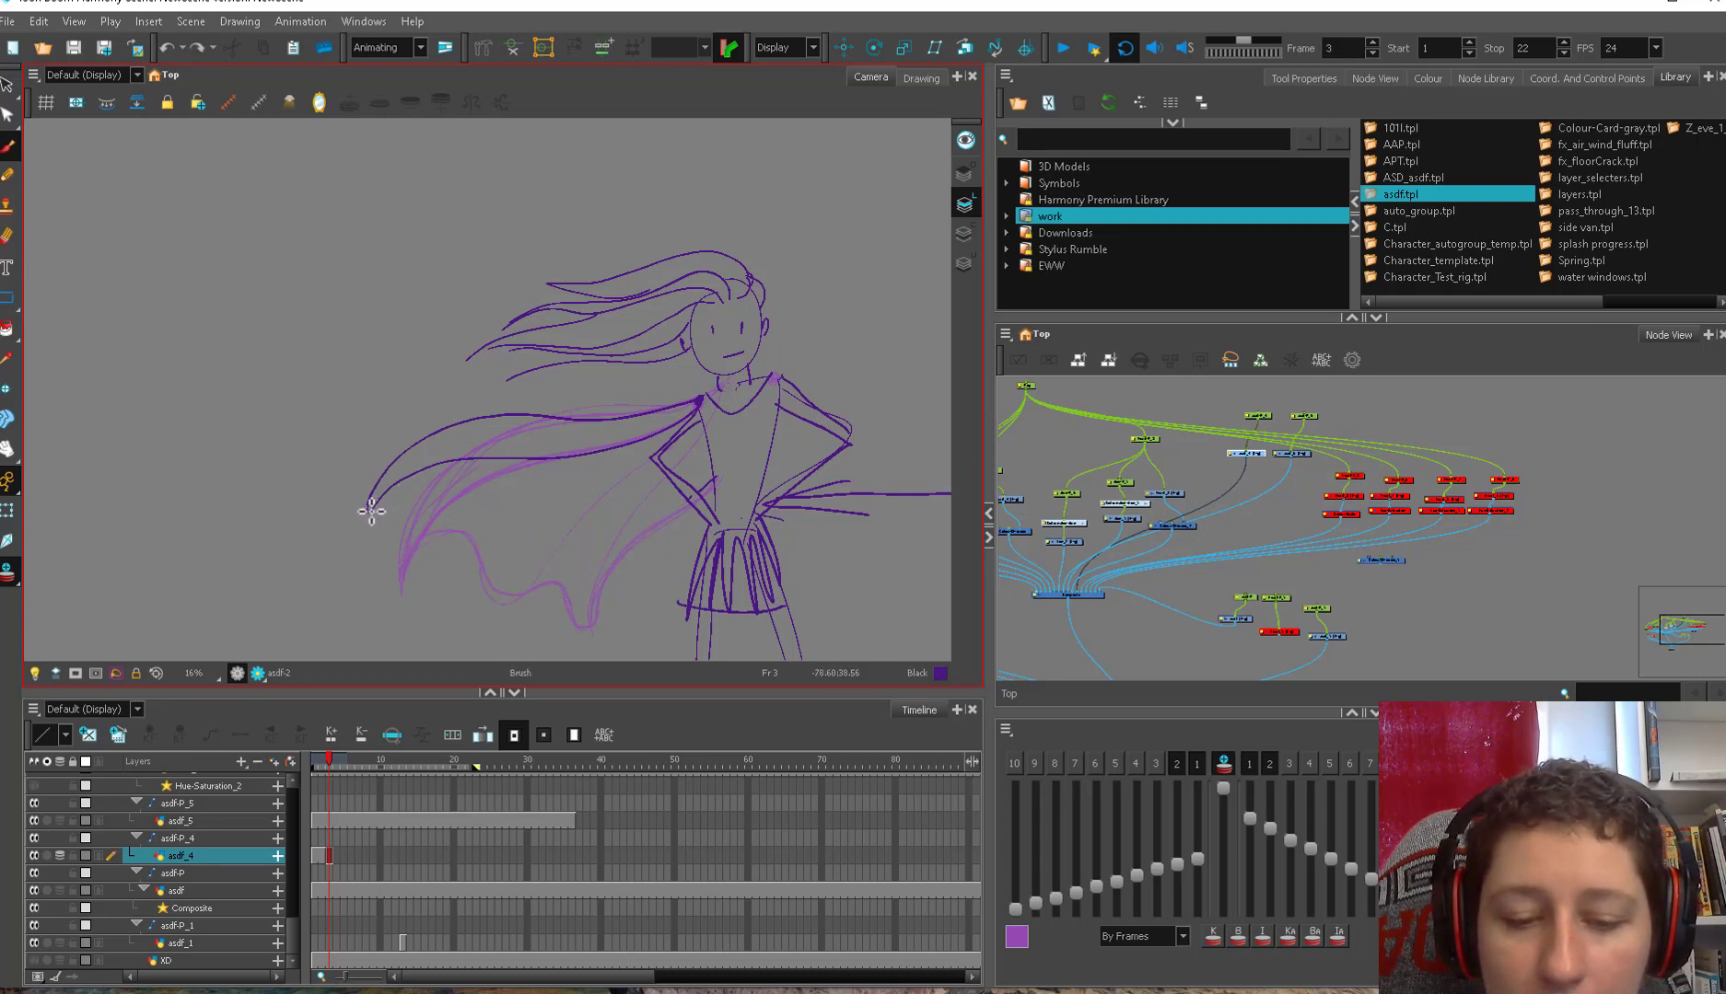
# - Draw the new cape pose's wavy hem from the raised tip and its lower edge up to the figure's waist
pyautogui.moveTo(404, 478); pyautogui.dragTo(472, 531)
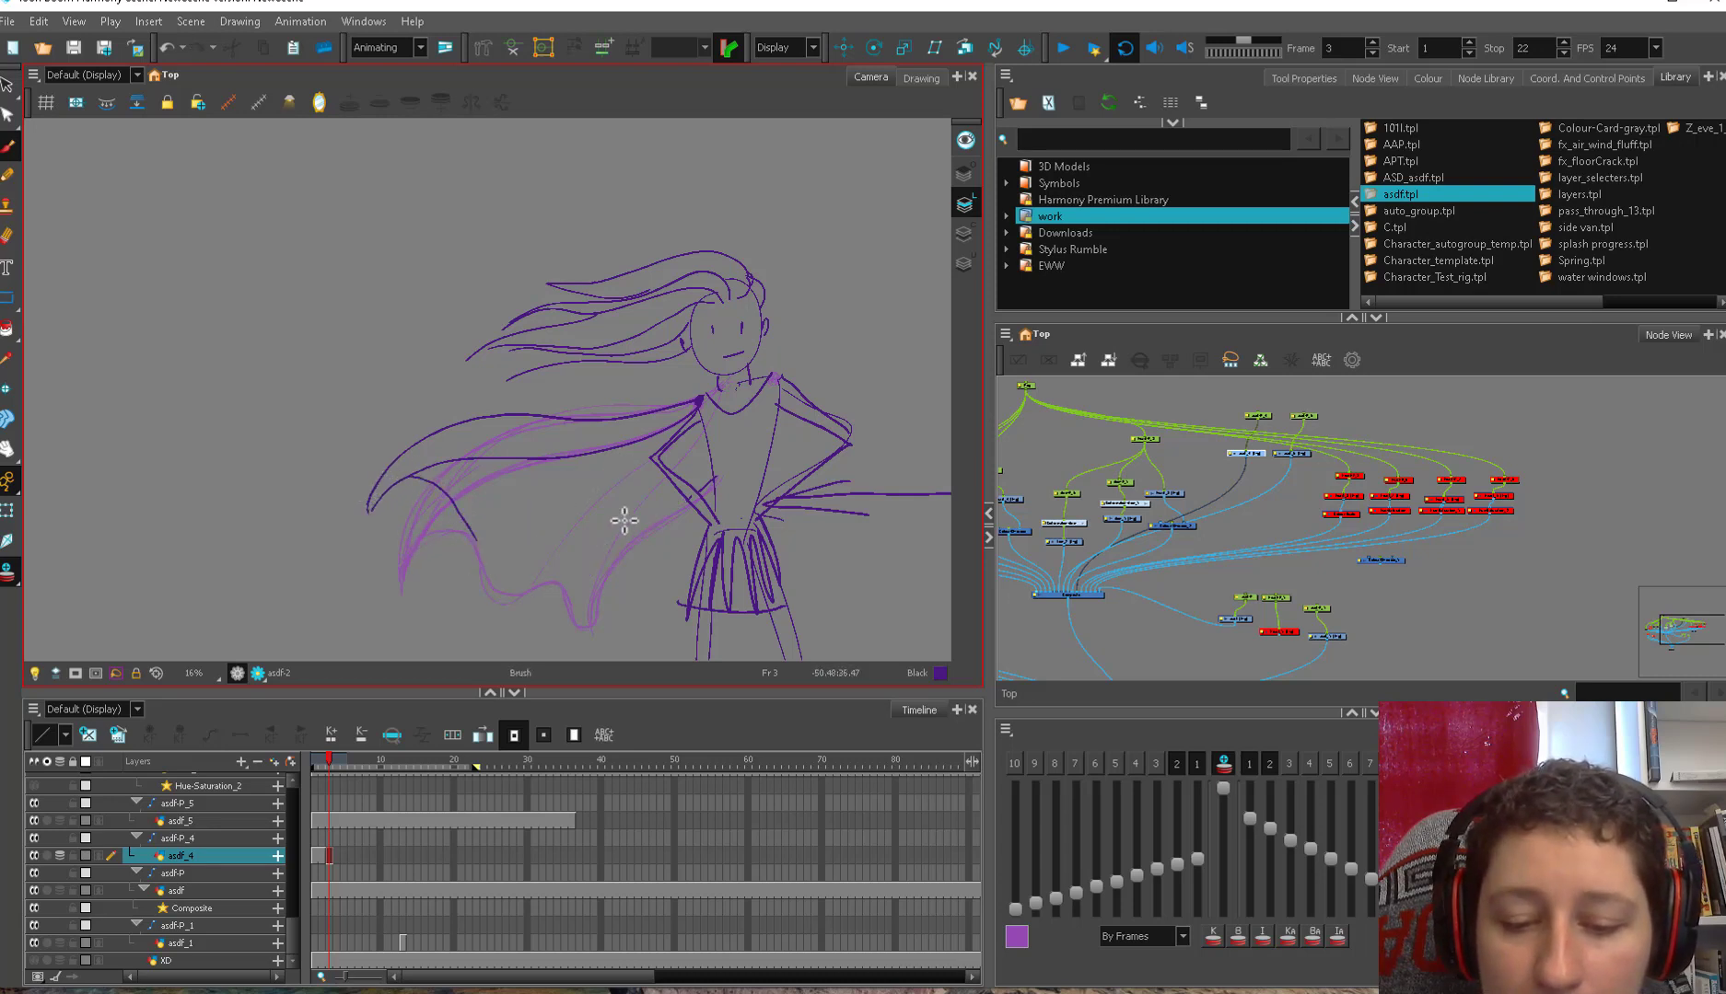
pyautogui.moveTo(712, 482)
pyautogui.mouseDown()
pyautogui.moveTo(621, 547)
pyautogui.moveTo(590, 622)
pyautogui.moveTo(612, 545)
pyautogui.mouseUp()
pyautogui.press('space')
pyautogui.hotkey('ctrl', 'z')
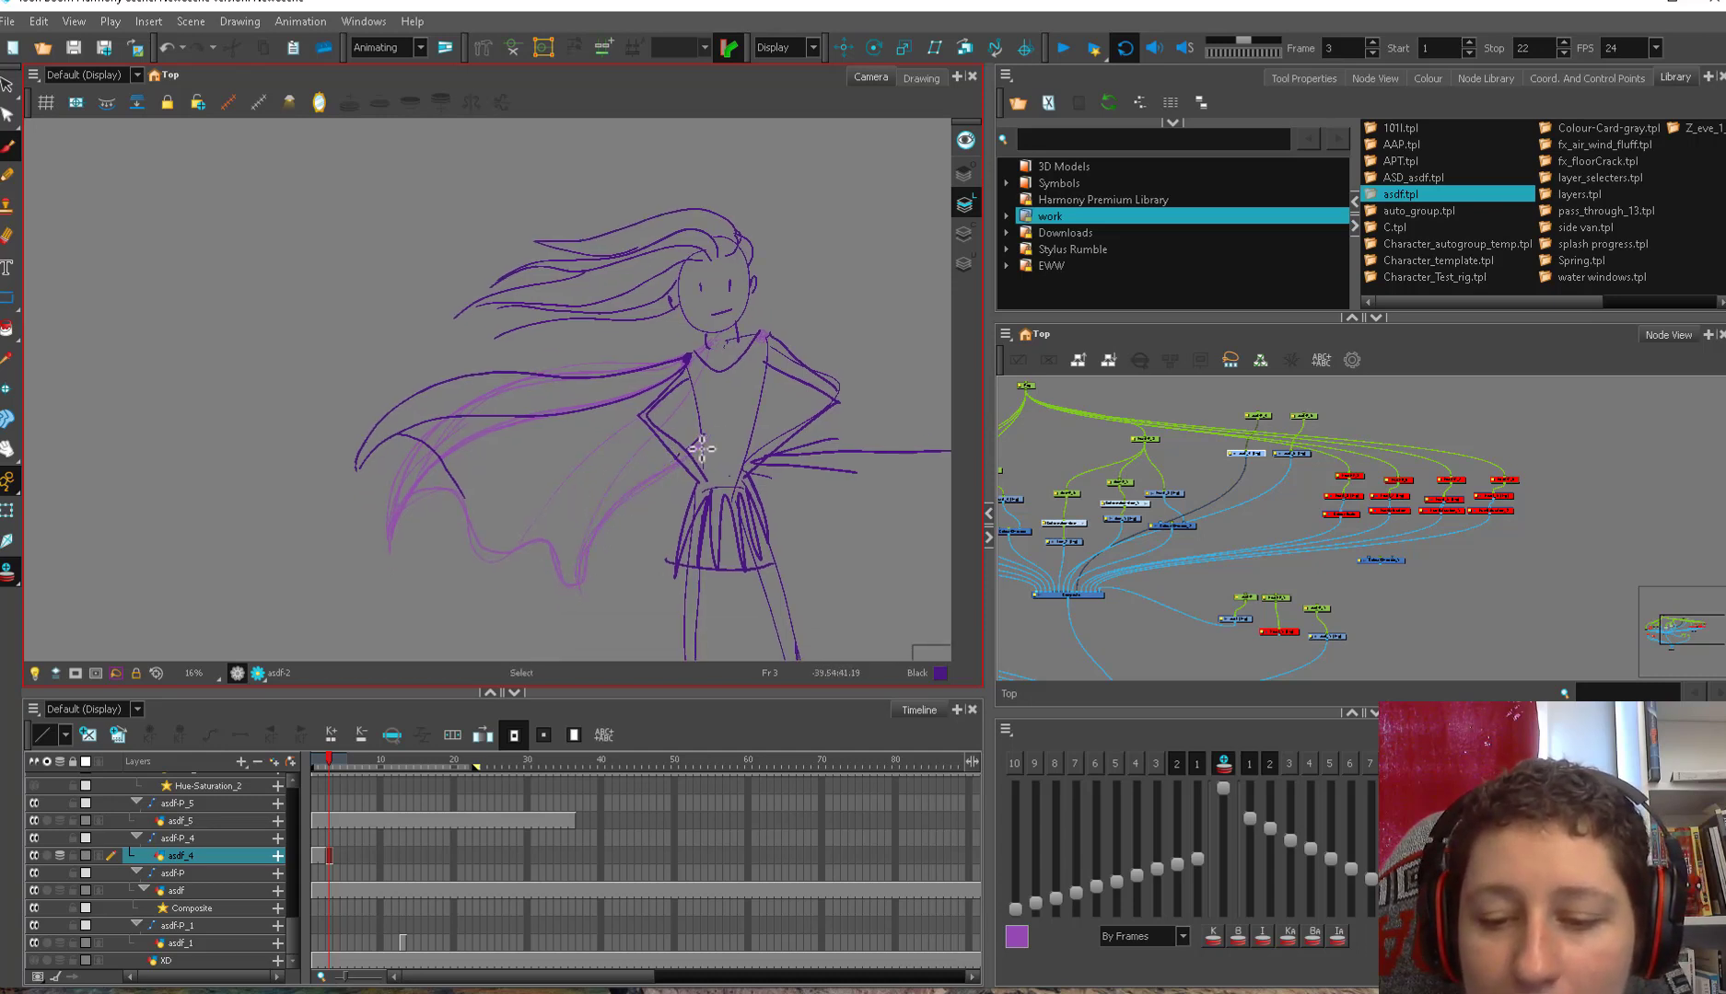
pyautogui.moveTo(702, 439)
pyautogui.mouseDown()
pyautogui.moveTo(618, 503)
pyautogui.moveTo(573, 582)
pyautogui.mouseUp()
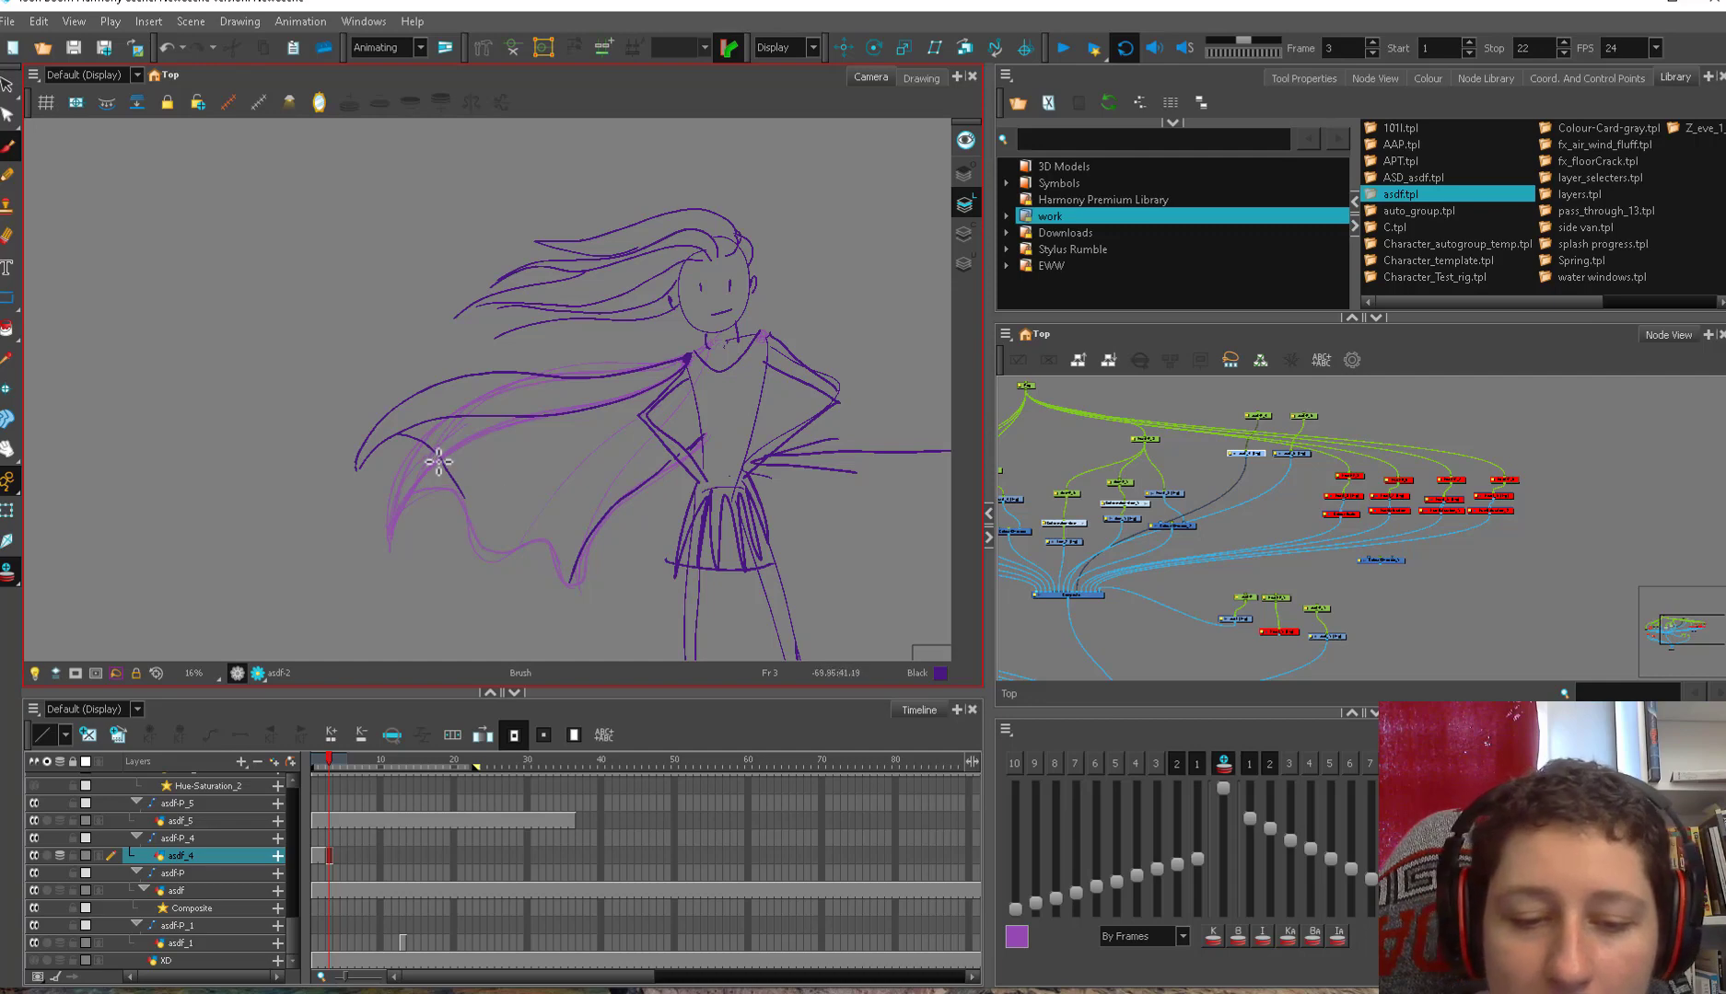
pyautogui.moveTo(432, 463)
pyautogui.mouseDown()
pyautogui.moveTo(465, 520)
pyautogui.moveTo(576, 585)
pyautogui.mouseUp()
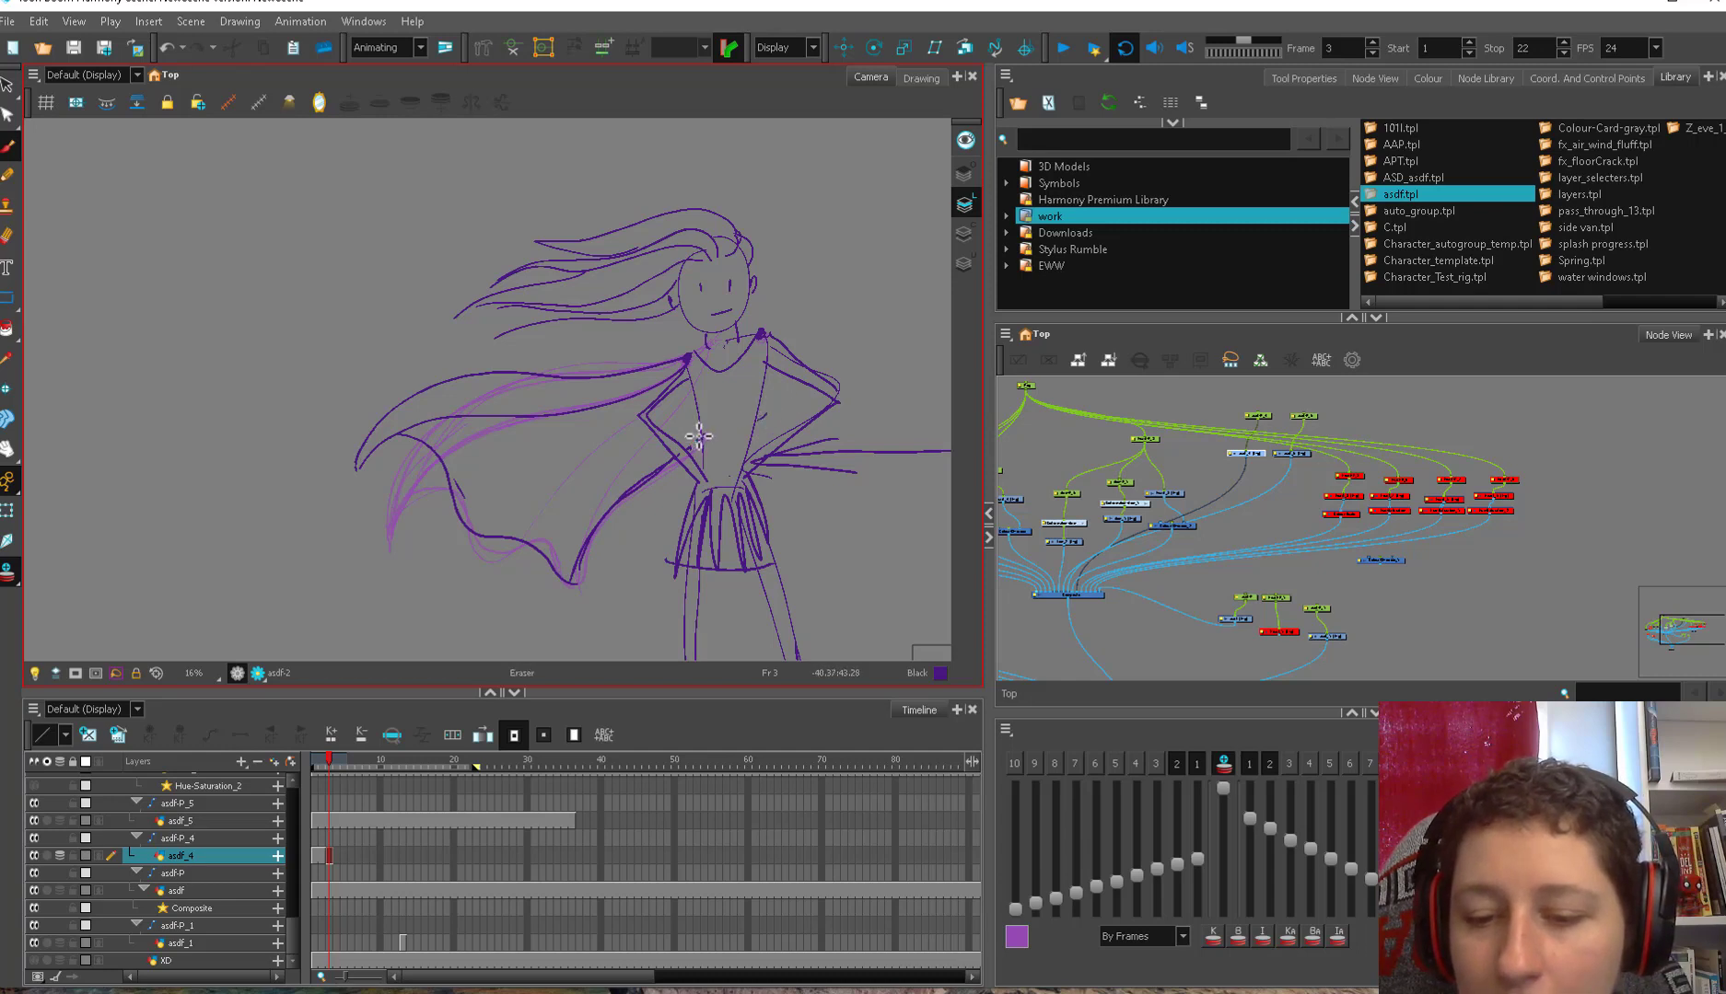
# - Add inner fold lines to the frame 3 cape, running diagonally from beside the torso toward the hem
pyautogui.moveTo(761, 335)
pyautogui.mouseDown()
pyautogui.moveTo(738, 389)
pyautogui.moveTo(620, 502)
pyautogui.mouseUp()
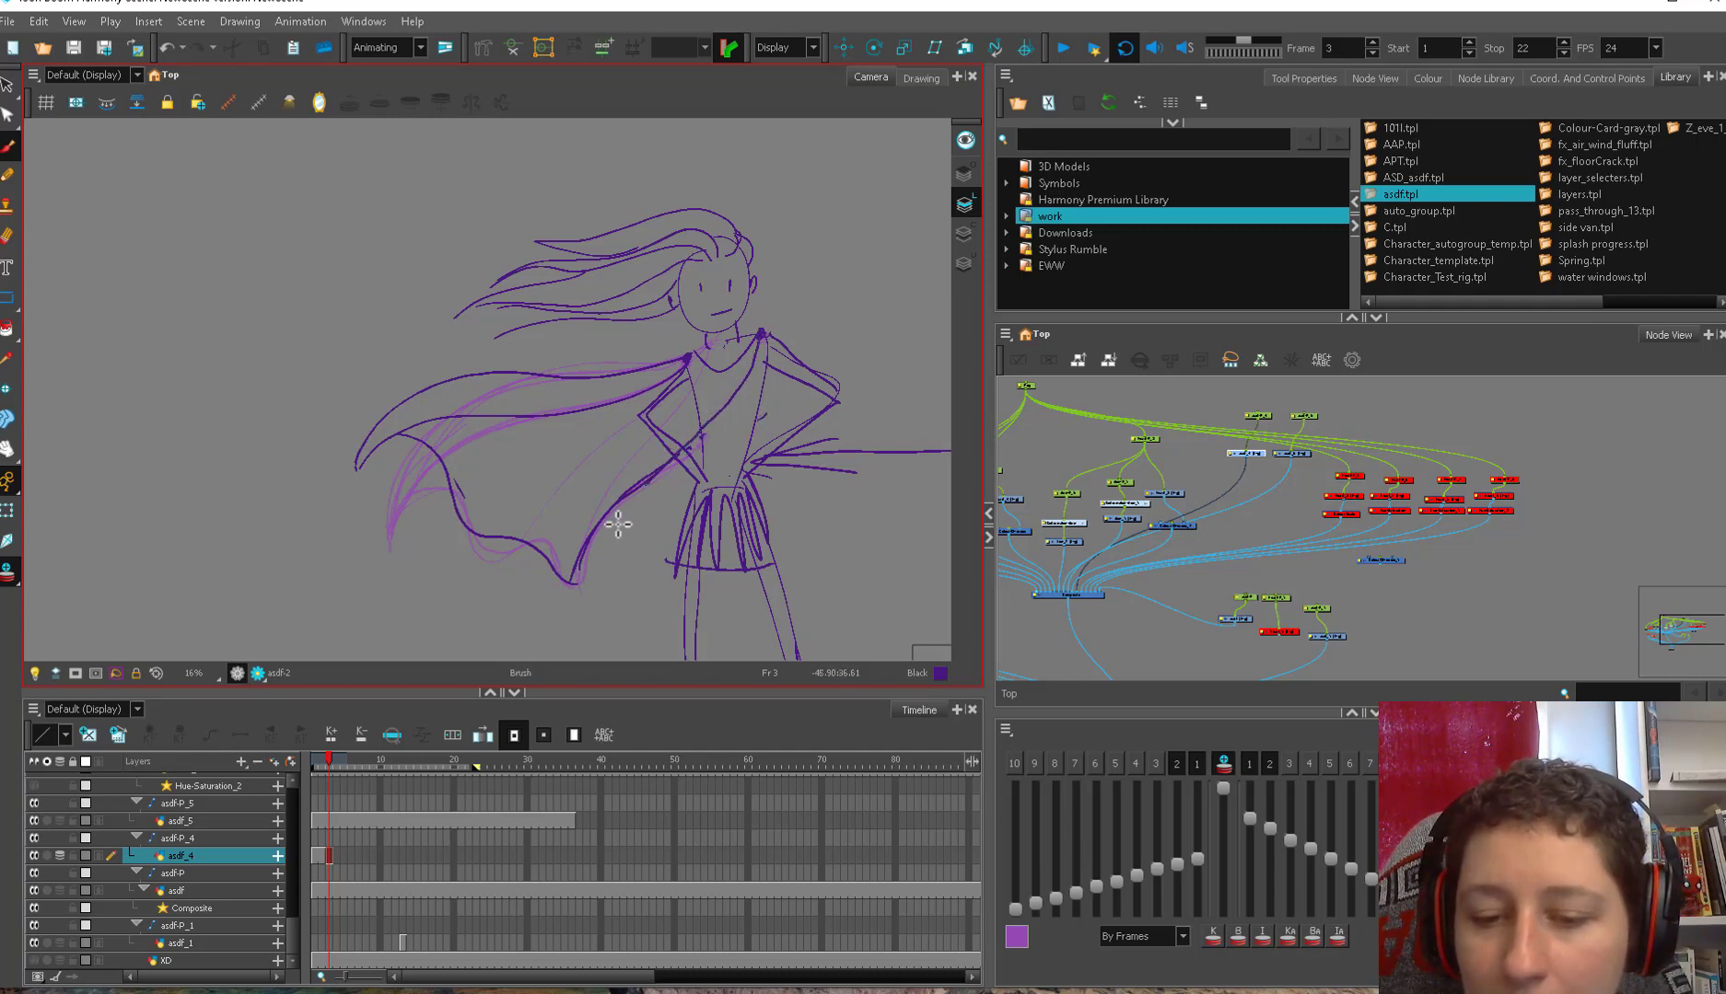
pyautogui.hotkey('ctrl', 'z')
pyautogui.moveTo(700, 437); pyautogui.dragTo(596, 541)
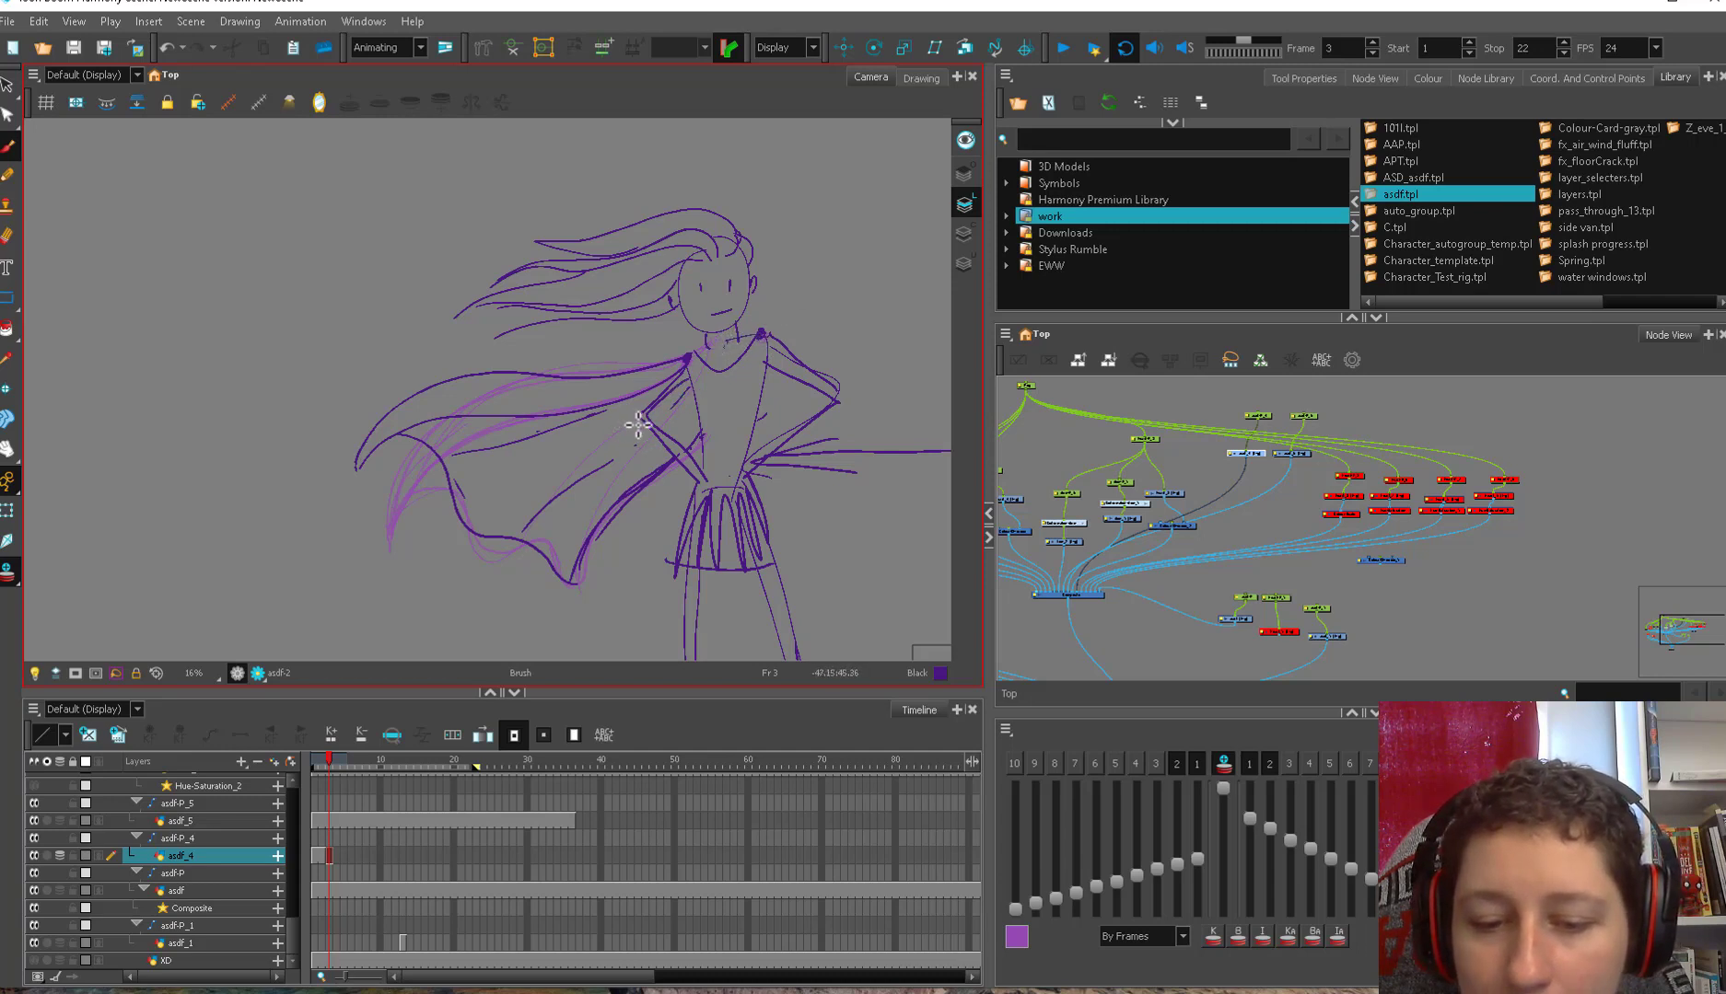
# - On frame 5, draw a higher cape pose with S-curved upper folds, a lower edge from the waist and a hem joining the tips
pyautogui.click(344, 855)
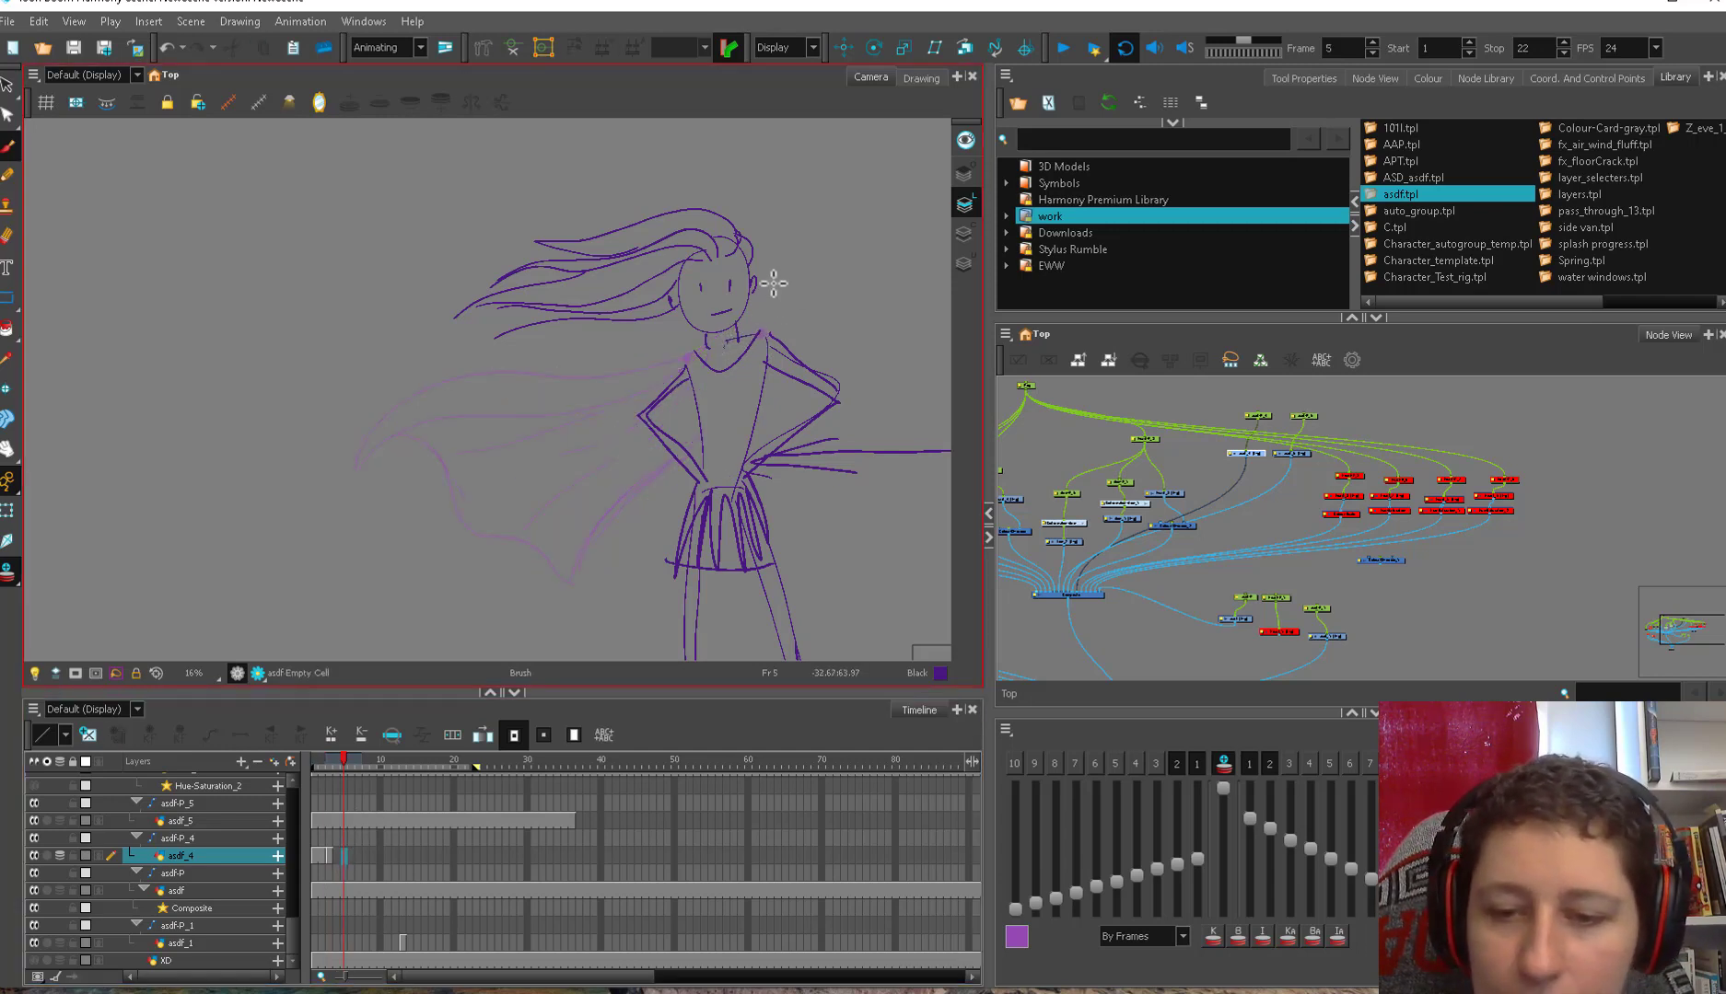
pyautogui.moveTo(347, 401)
pyautogui.mouseDown()
pyautogui.moveTo(425, 374)
pyautogui.moveTo(526, 392)
pyautogui.moveTo(689, 352)
pyautogui.mouseUp()
pyautogui.moveTo(346, 402)
pyautogui.mouseDown()
pyautogui.moveTo(522, 419)
pyautogui.moveTo(687, 354)
pyautogui.mouseUp()
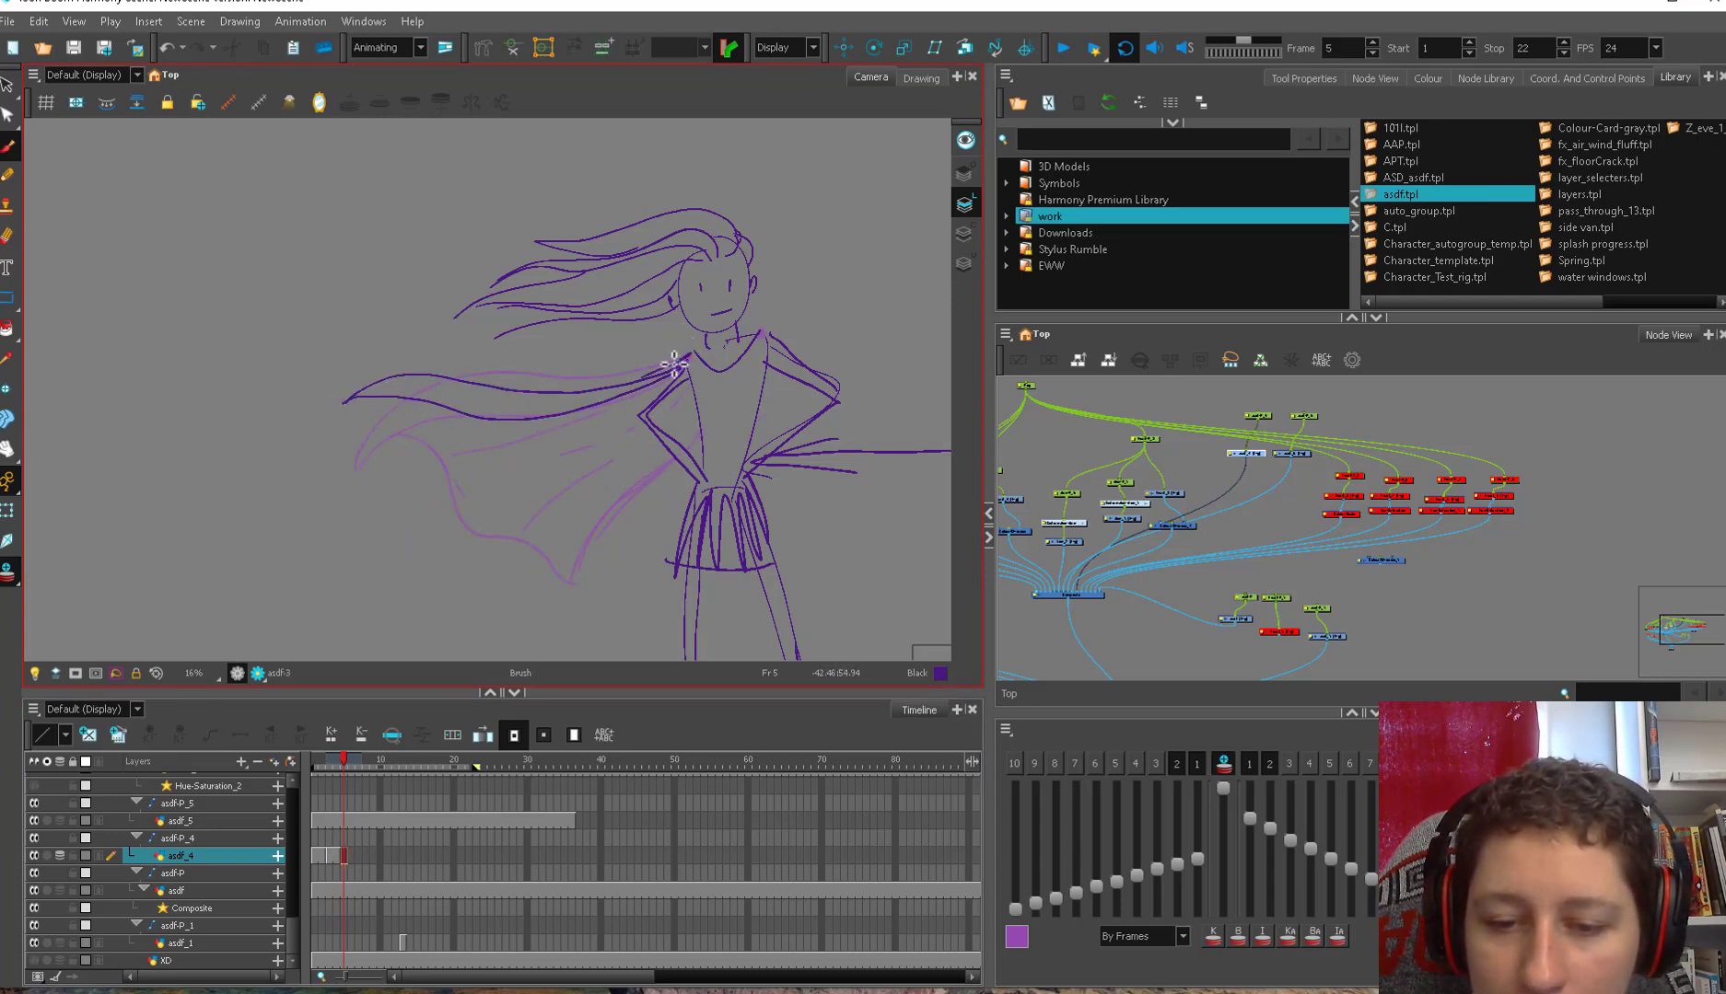
pyautogui.moveTo(568, 398); pyautogui.dragTo(691, 354)
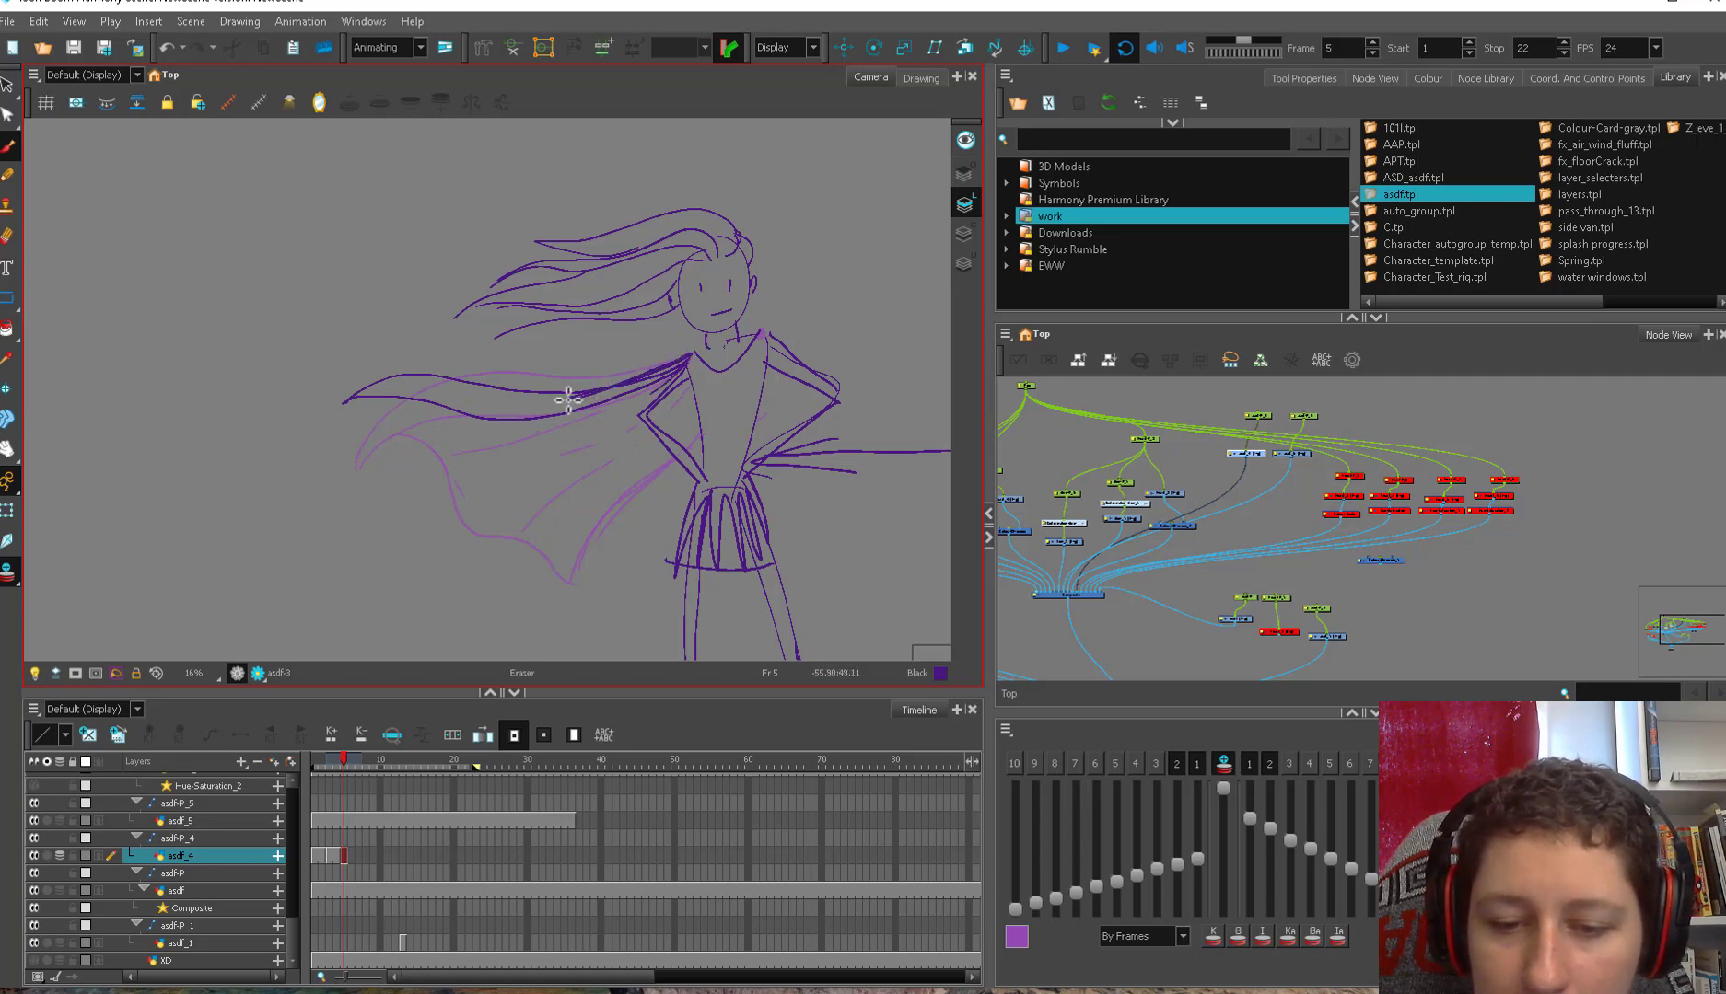
pyautogui.moveTo(520, 550); pyautogui.dragTo(659, 468)
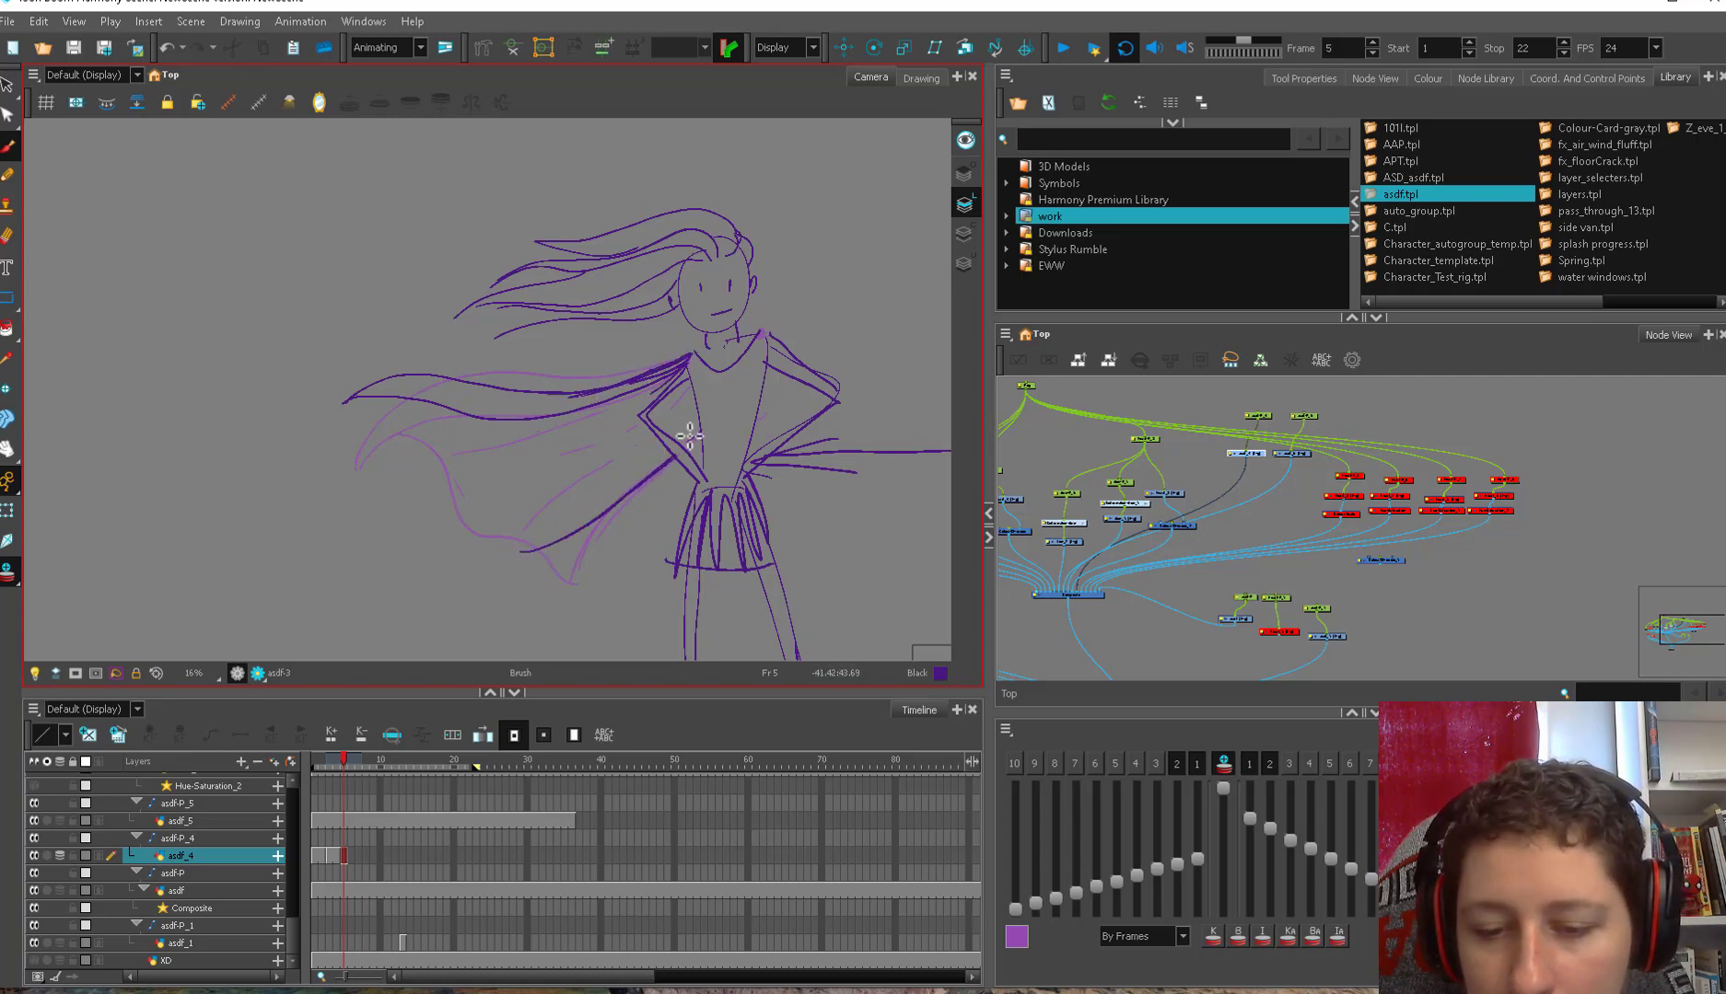
pyautogui.moveTo(362, 392); pyautogui.dragTo(495, 521)
# - On frame 6, sketch and refine the cape's two sagging upper folds from shoulder to tip, comparing them with frame 5
pyautogui.press('.')
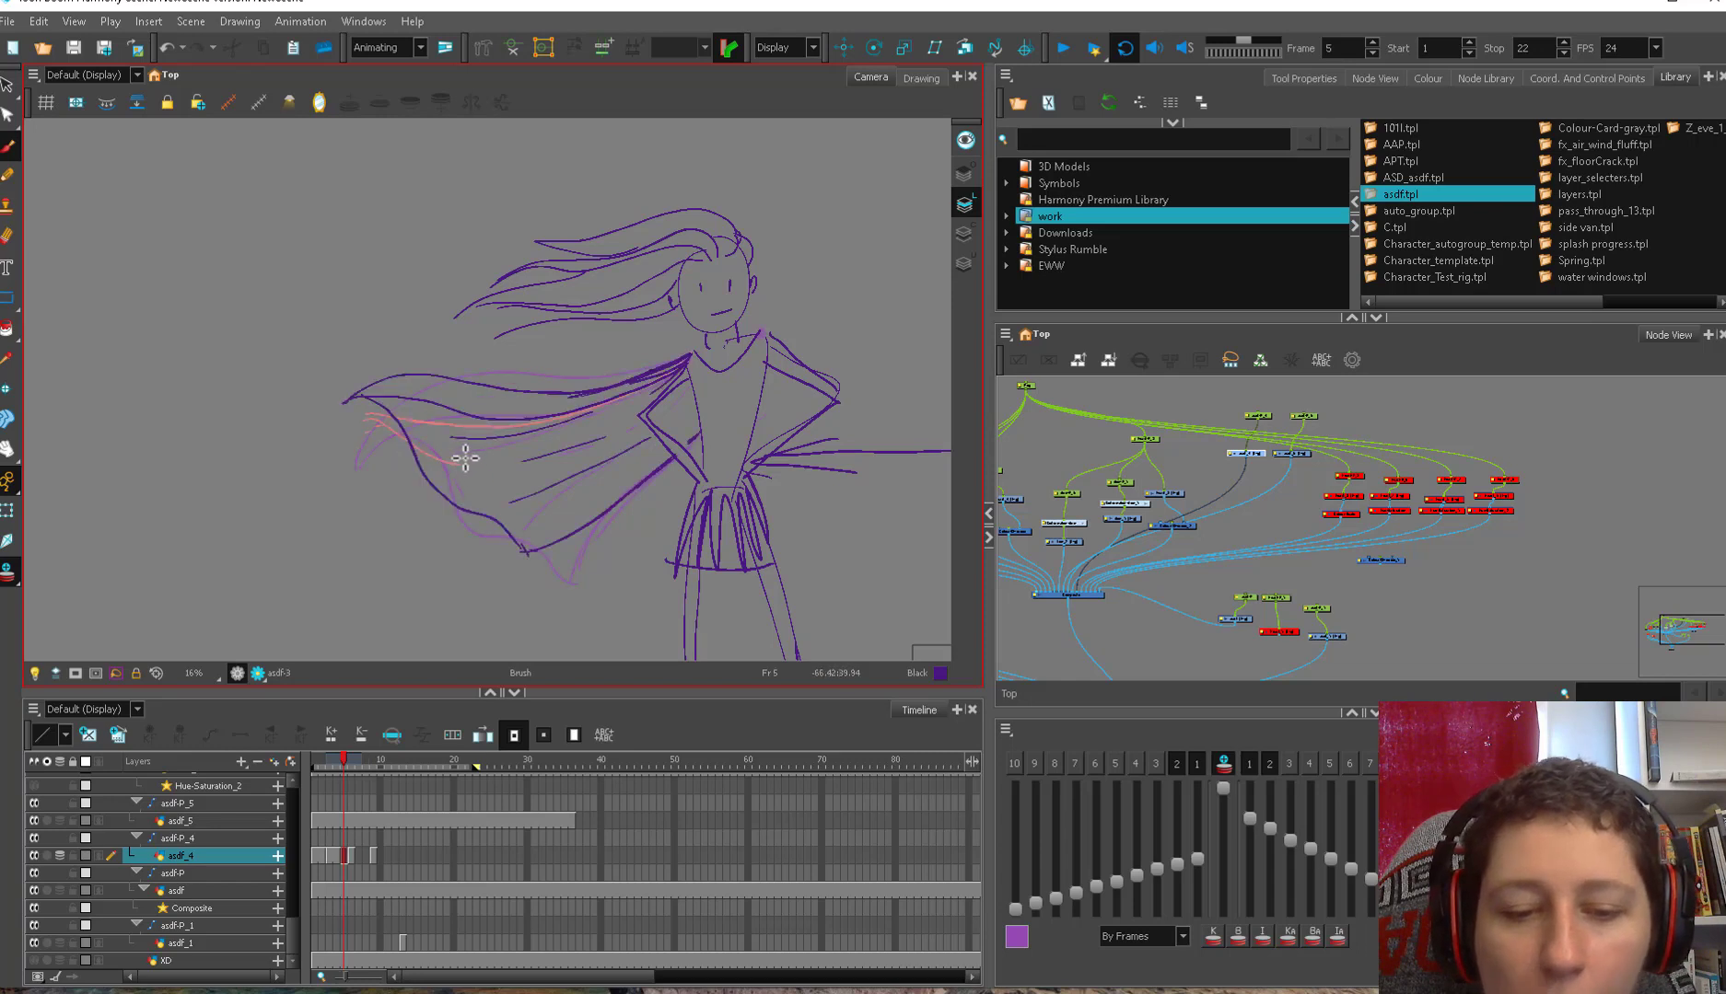
pyautogui.press('.')
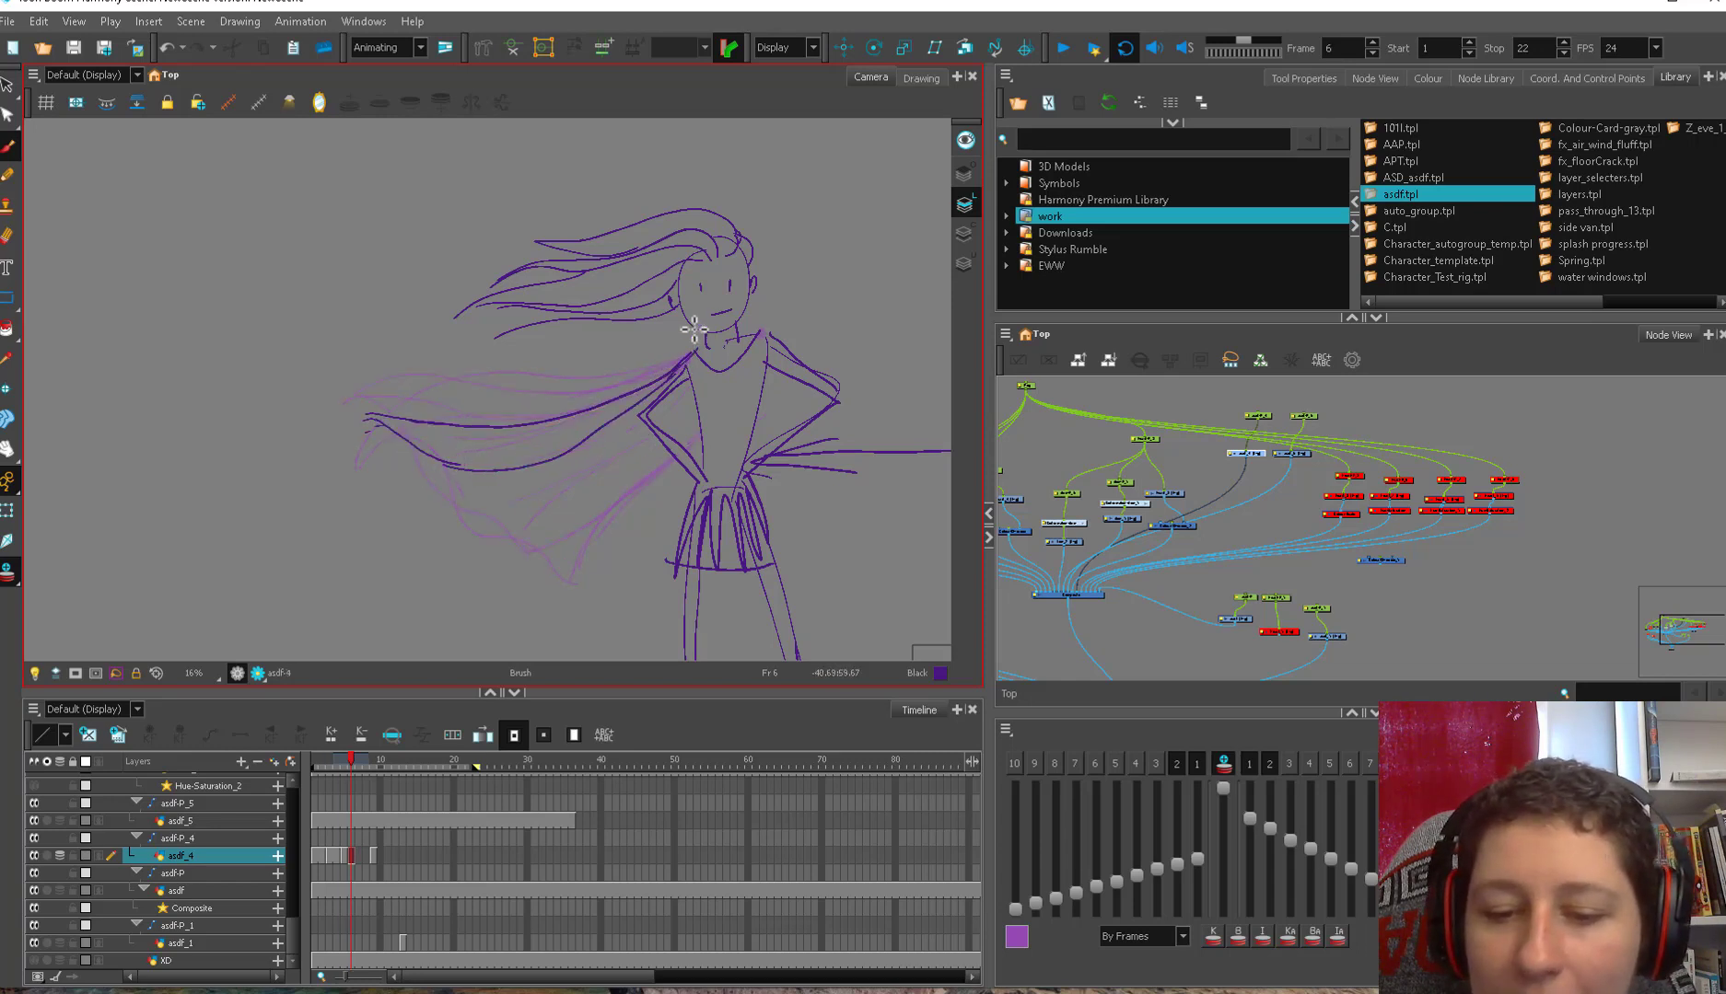
pyautogui.hotkey('alt', 'b')
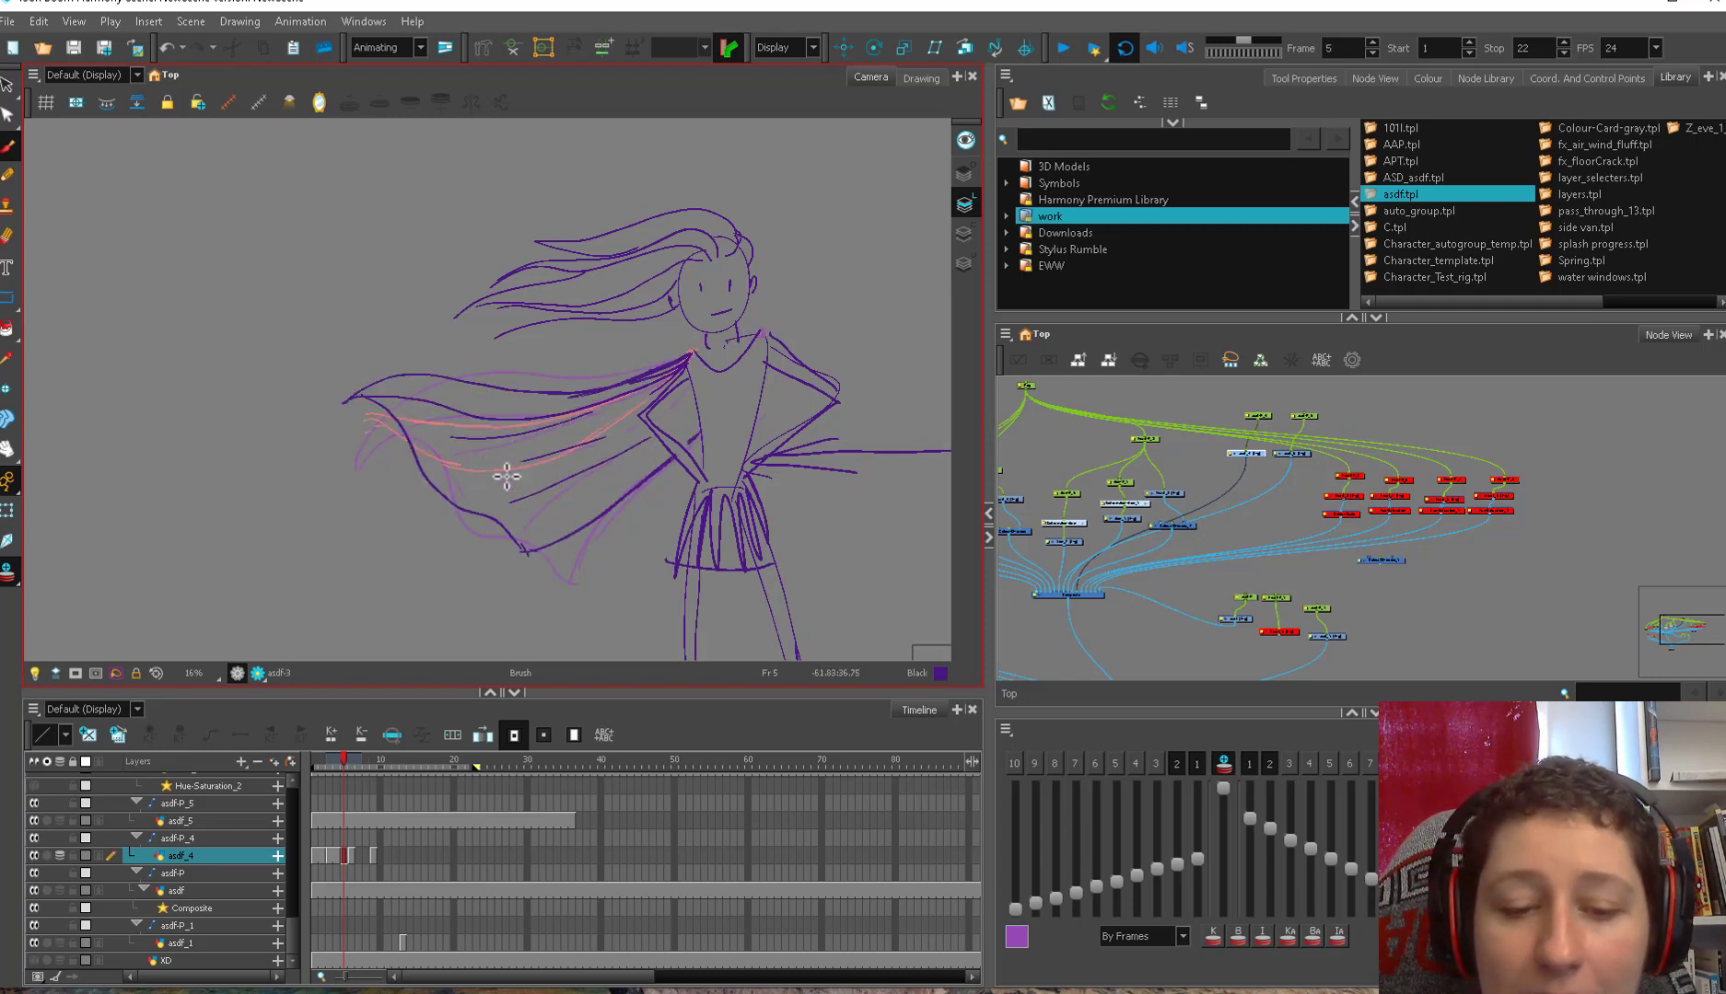
pyautogui.press('.')
pyautogui.hotkey('alt', 'e')
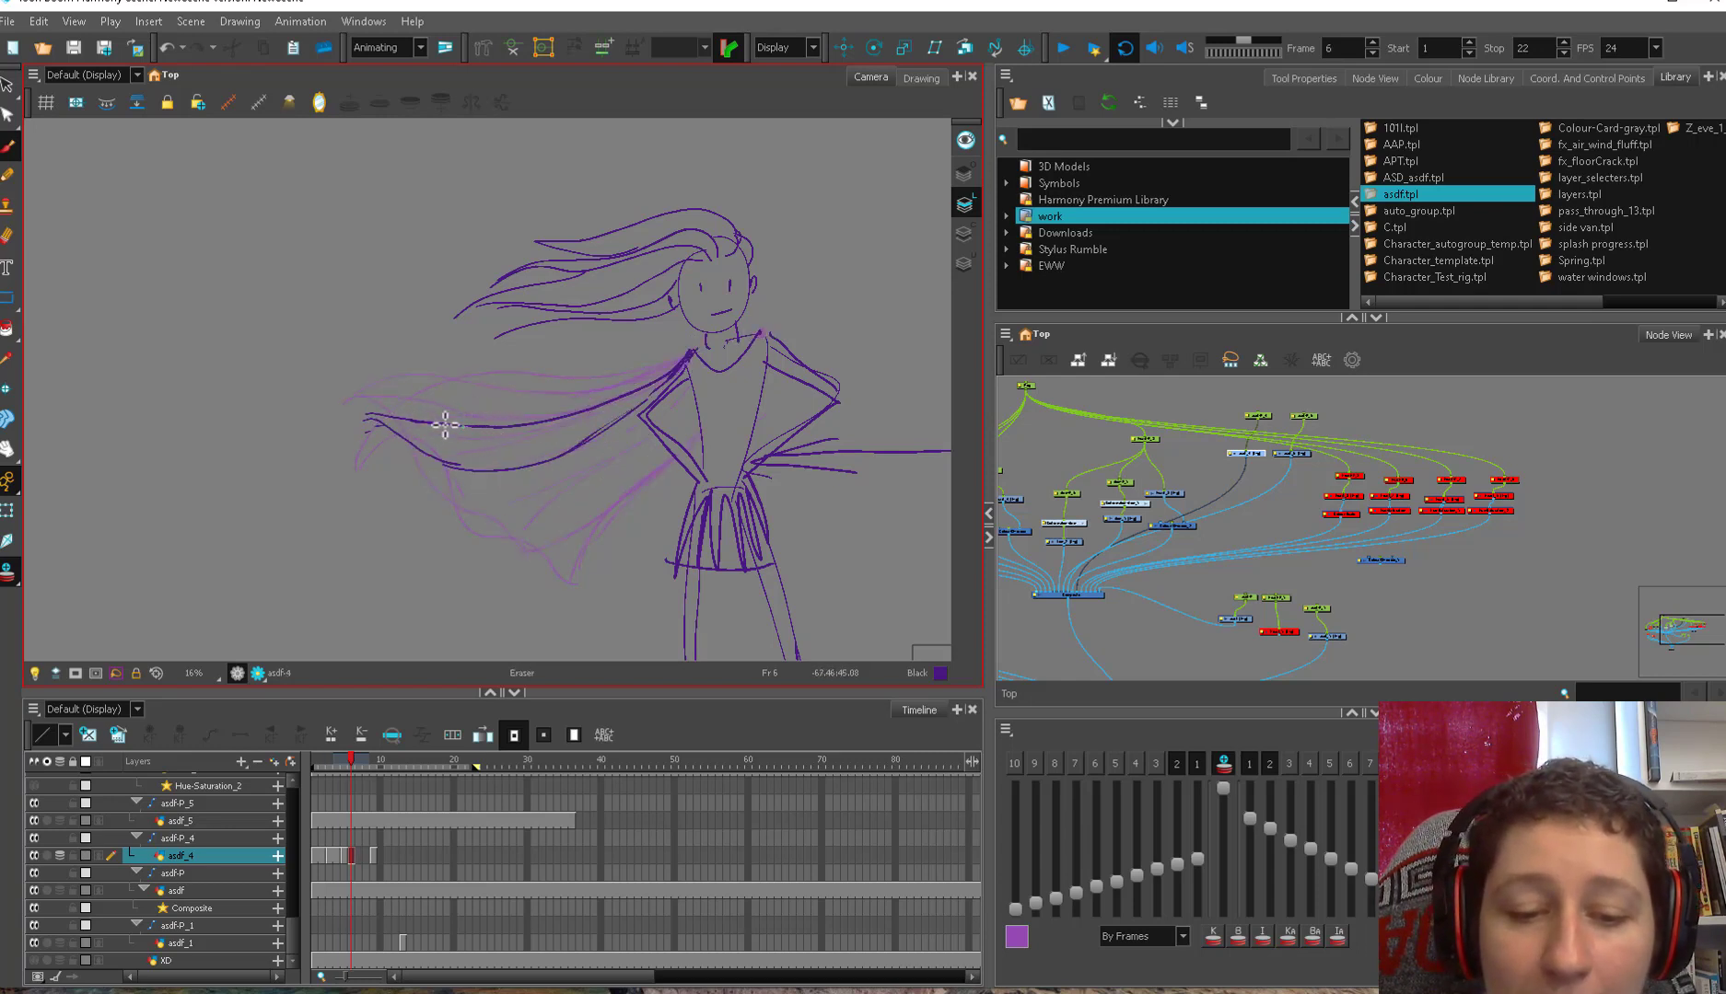
pyautogui.moveTo(376, 421); pyautogui.dragTo(578, 415)
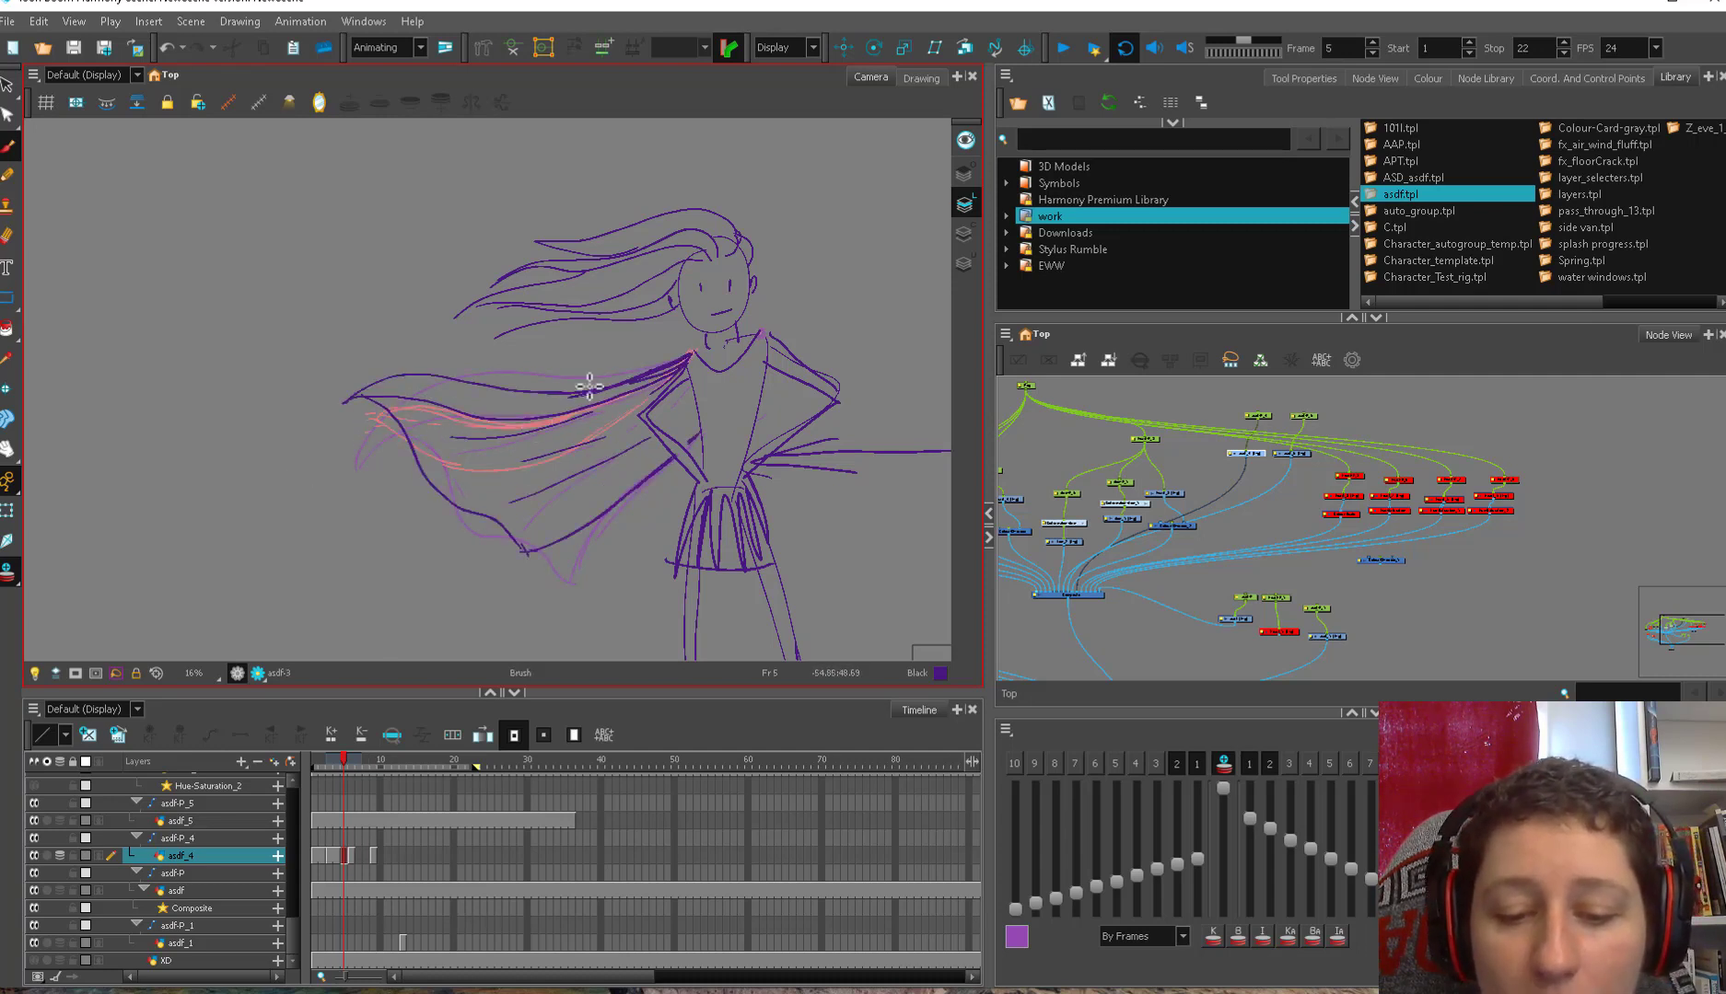
pyautogui.press('.')
pyautogui.press('.')
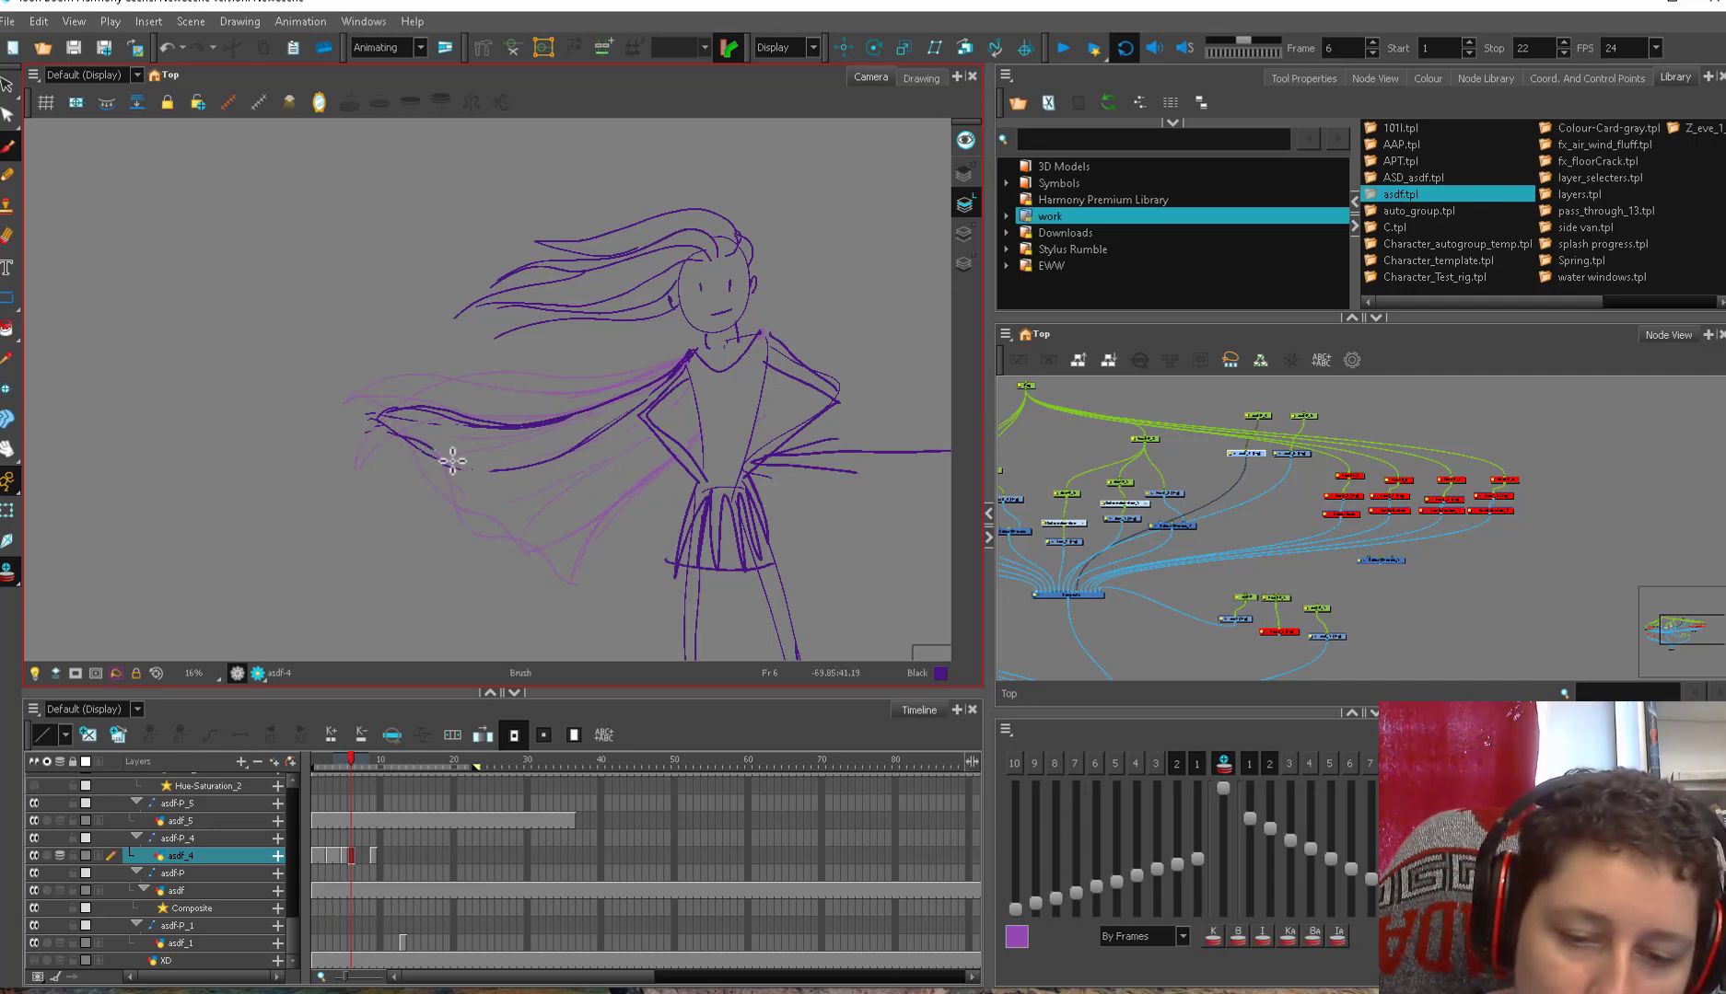
# - Complete the frame 6 cape with a stepped wavy hem, a lower edge reaching the waist and inner fold lines
pyautogui.hotkey('alt', 'b')
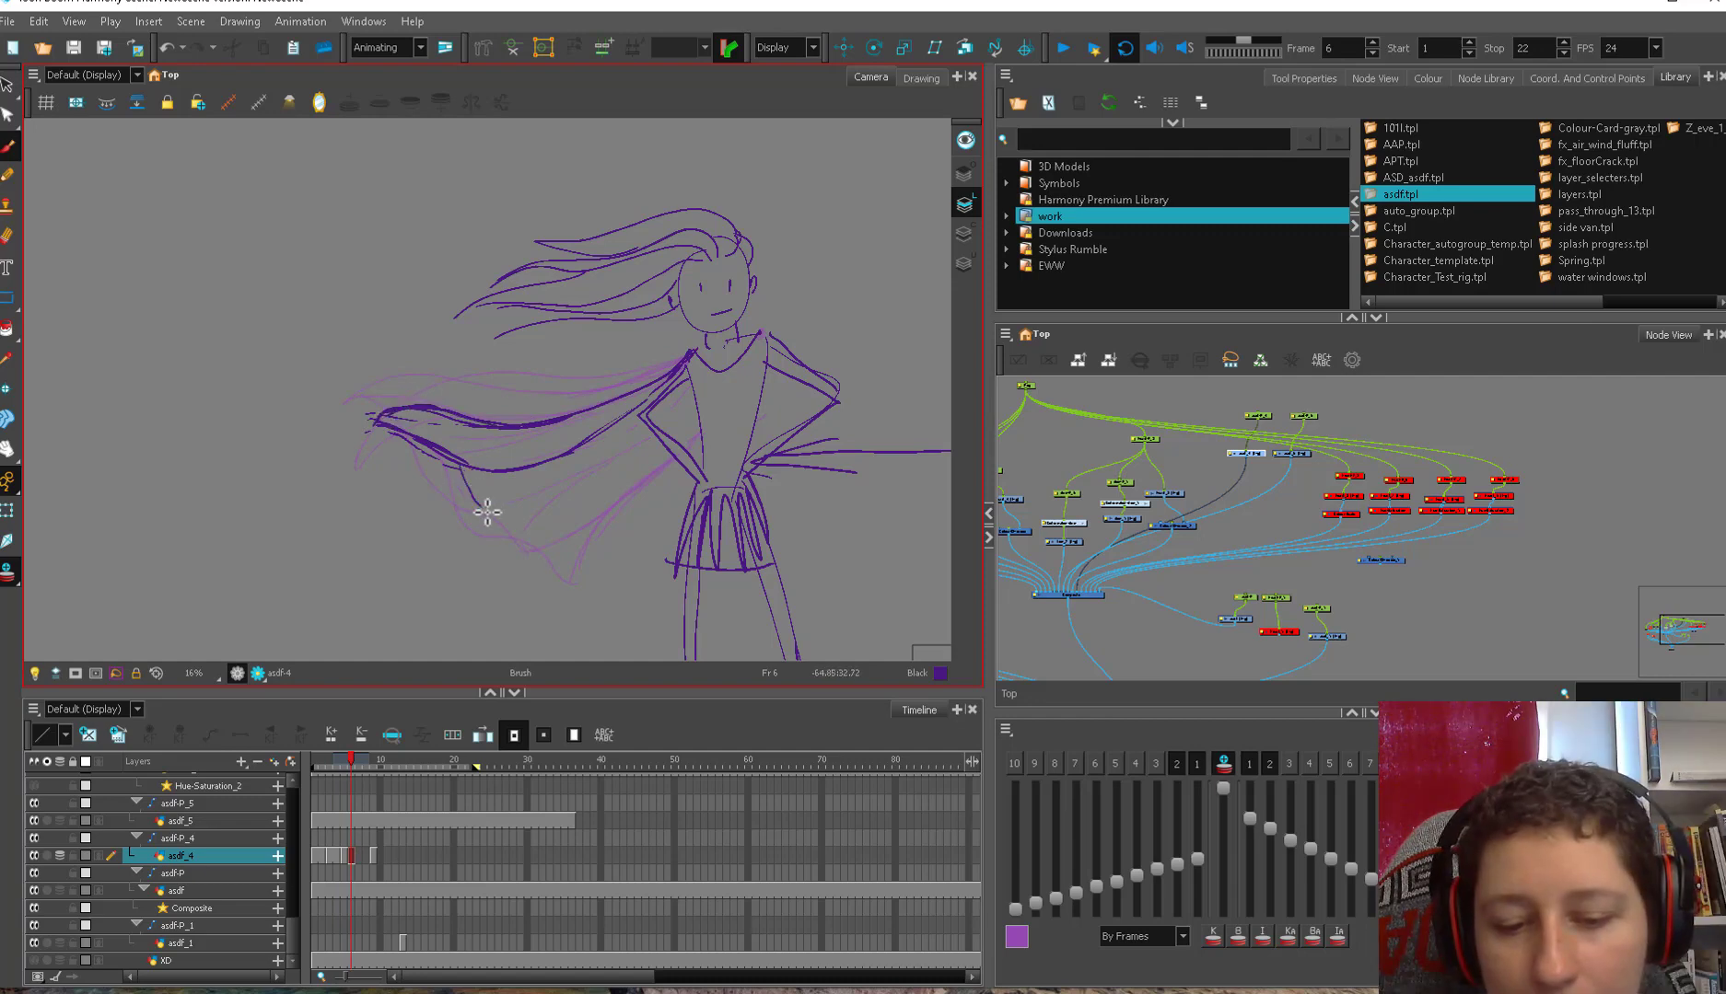
pyautogui.press('.')
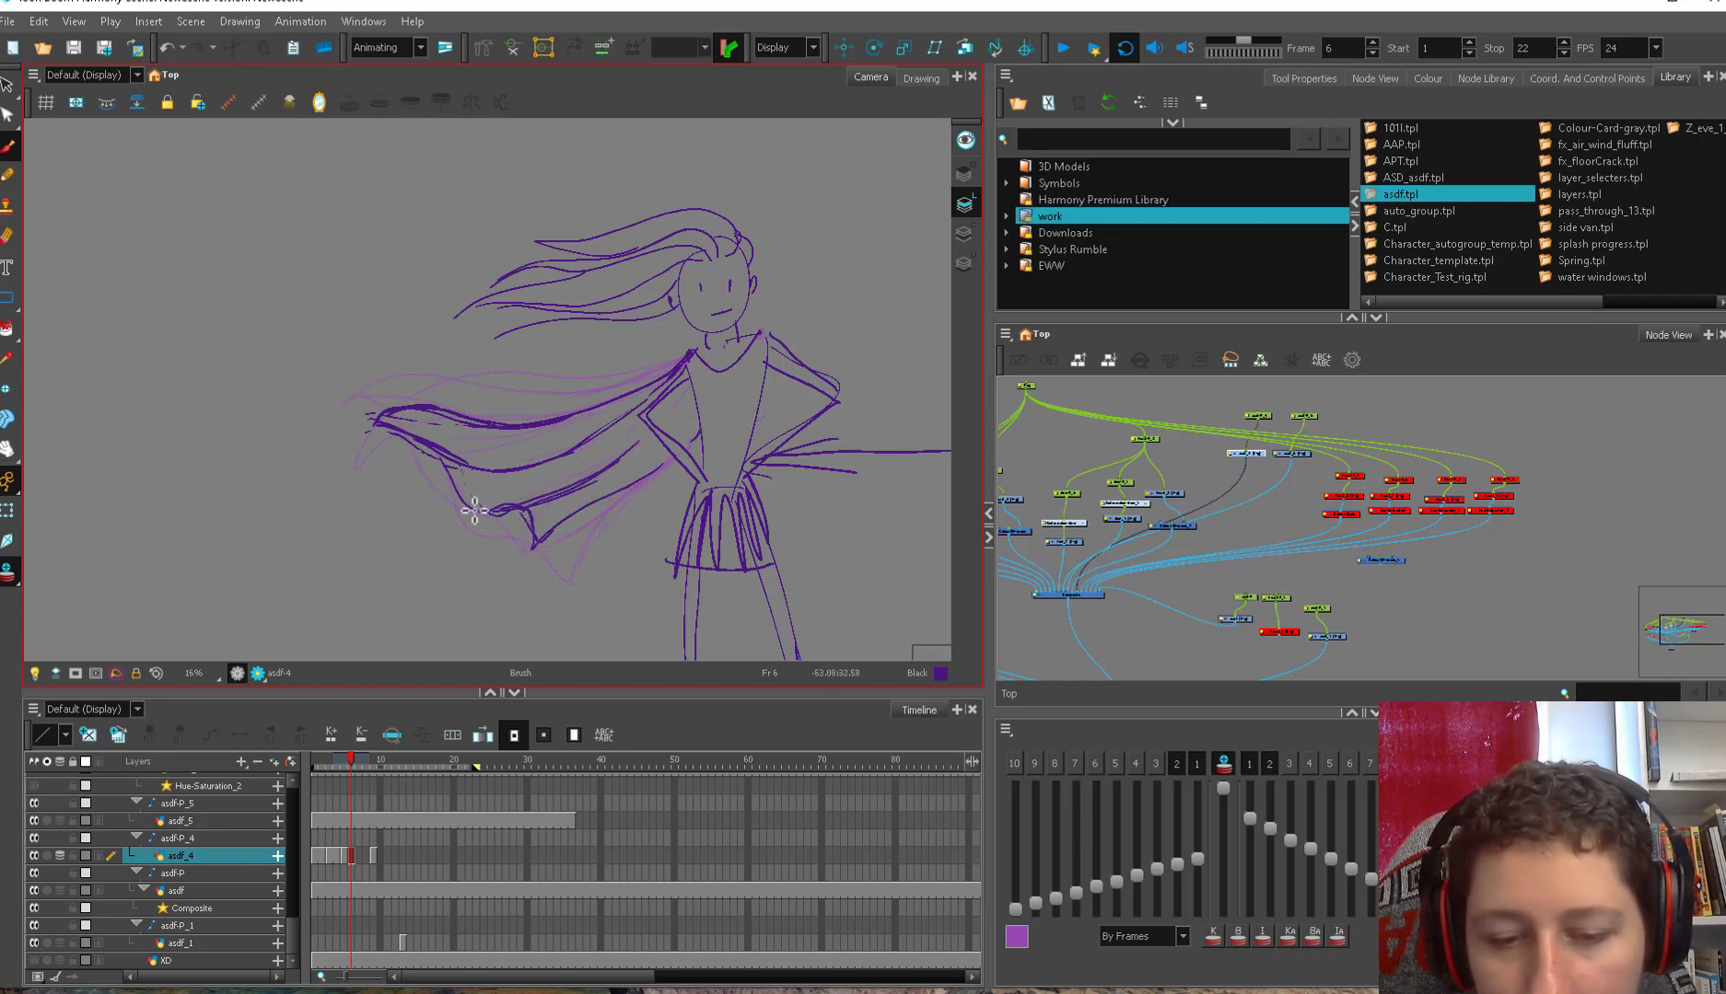
pyautogui.press('.')
pyautogui.press('.')
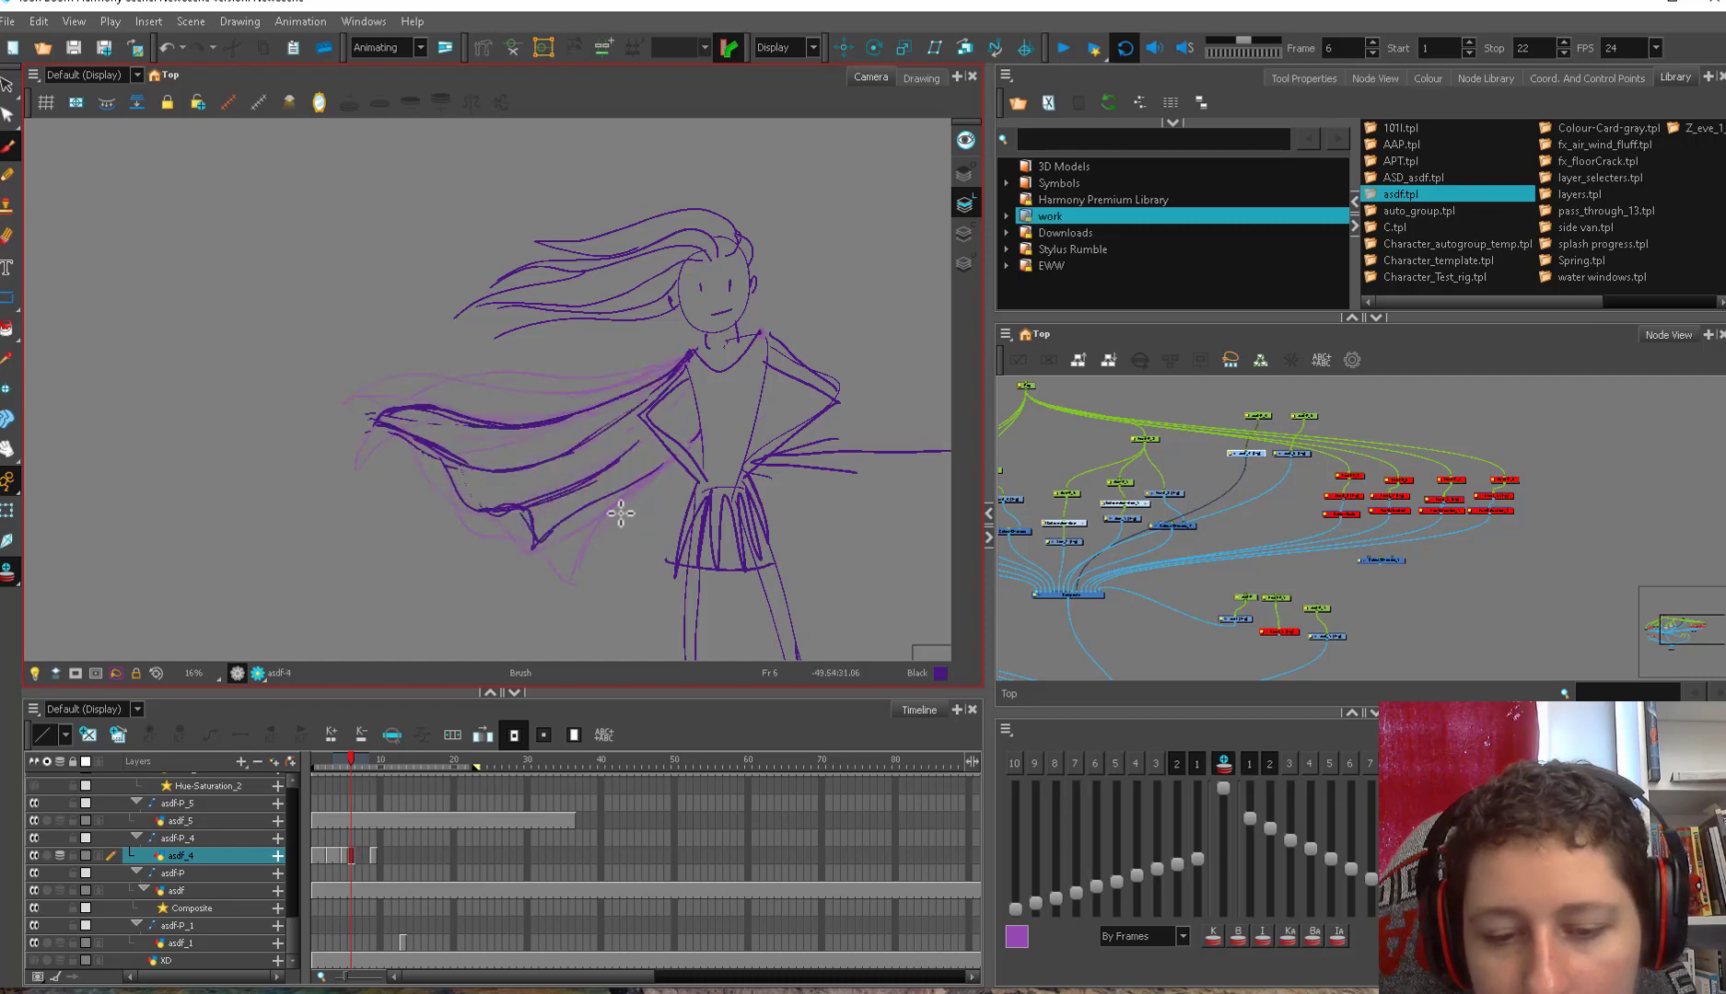
# - Hold the frame 6 cape drawing through frame 8, limit the onion skin to one previous drawing and move to frame 9
pyautogui.press('.')
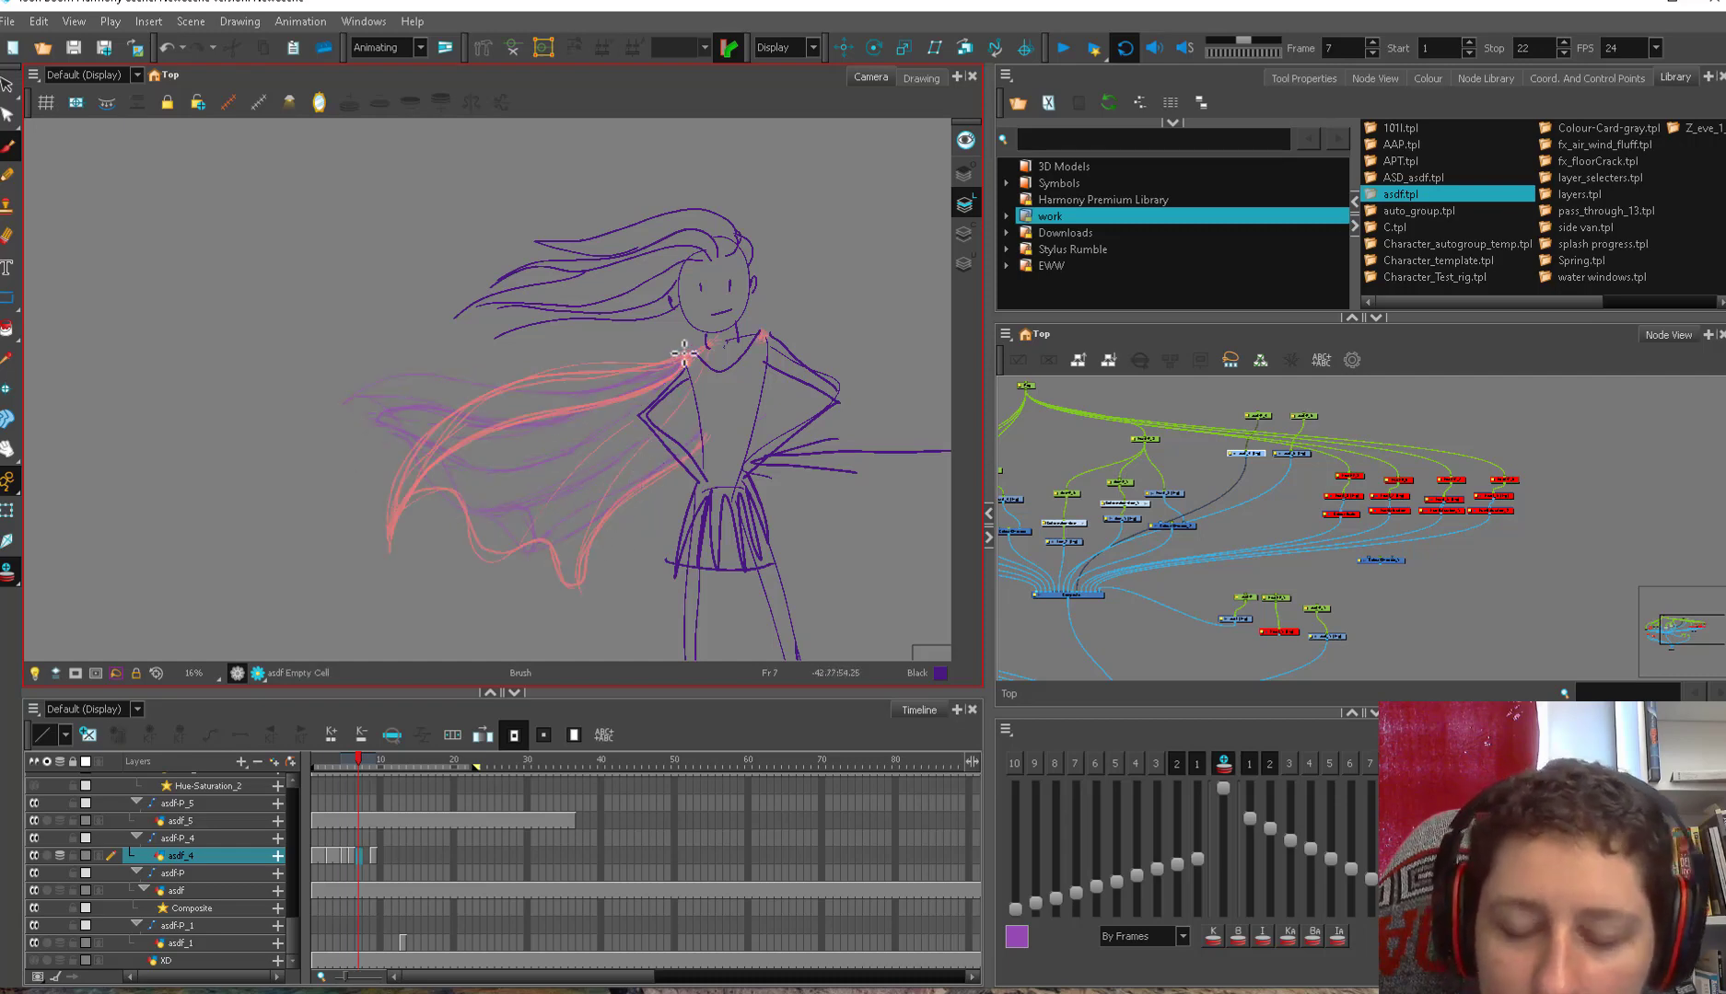
pyautogui.click(1252, 761)
pyautogui.click(354, 858)
pyautogui.press('+')
pyautogui.press('.')
pyautogui.press('.')
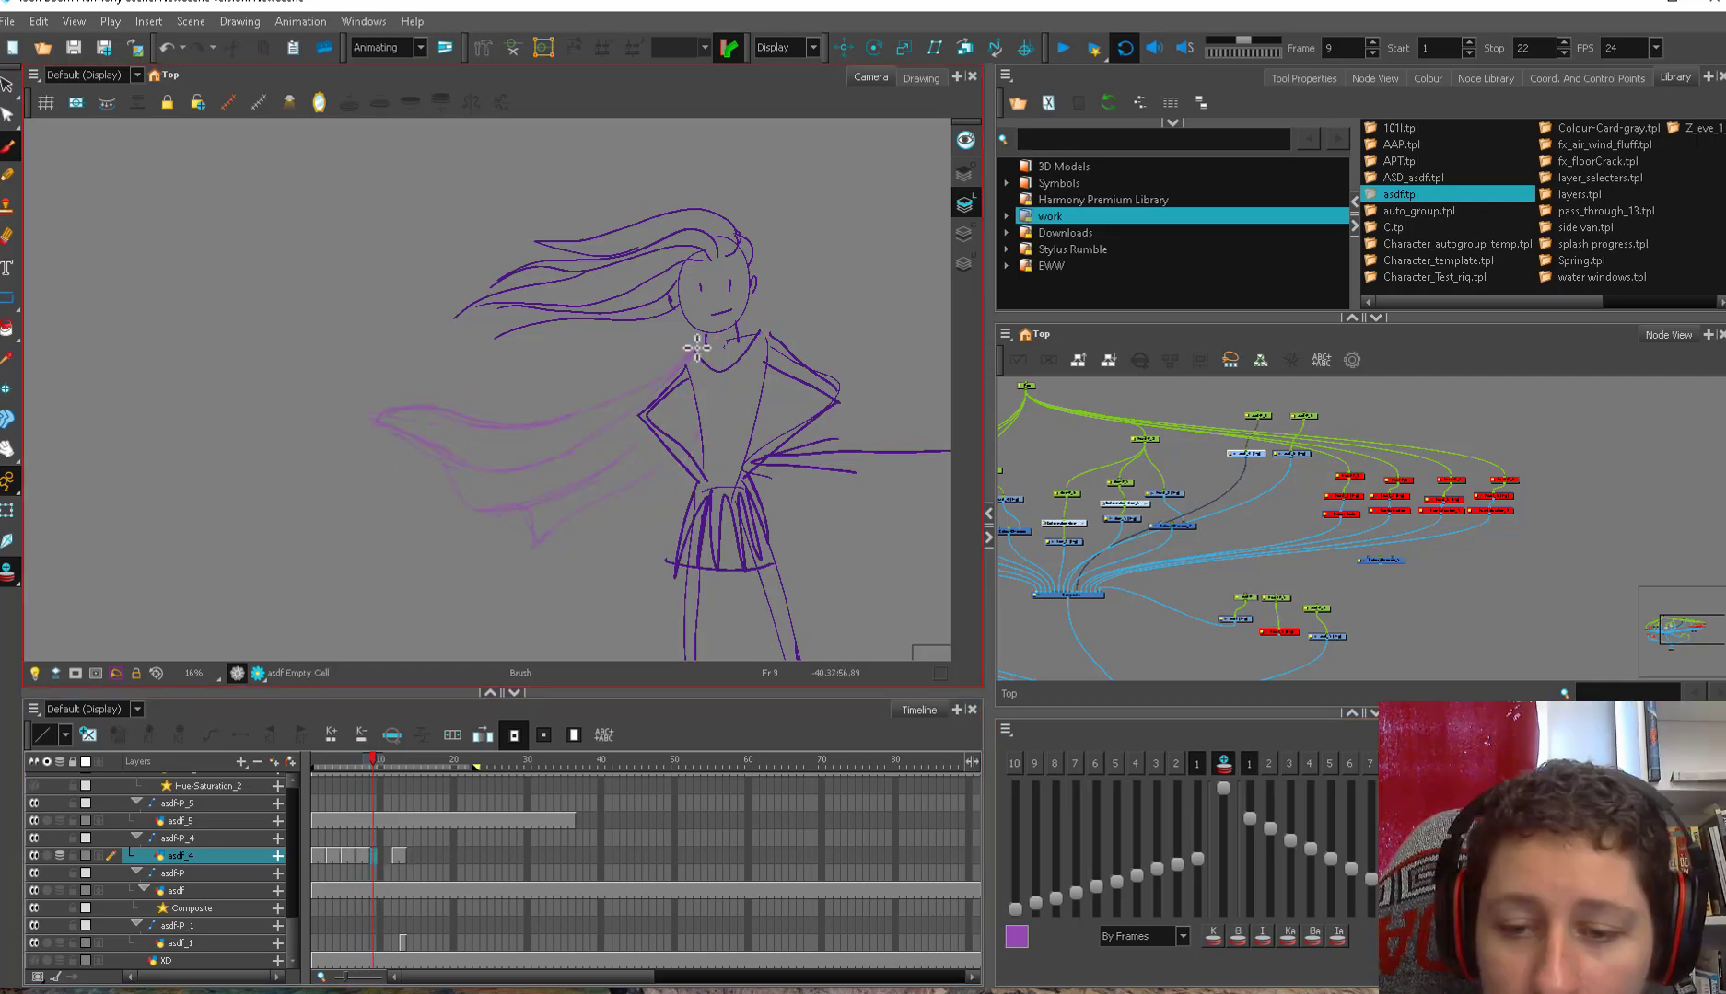
# - On frame 9, draw the cape's upper edge sweeping down from the shoulder to a tip that curls downward
pyautogui.moveTo(697, 349); pyautogui.dragTo(595, 406)
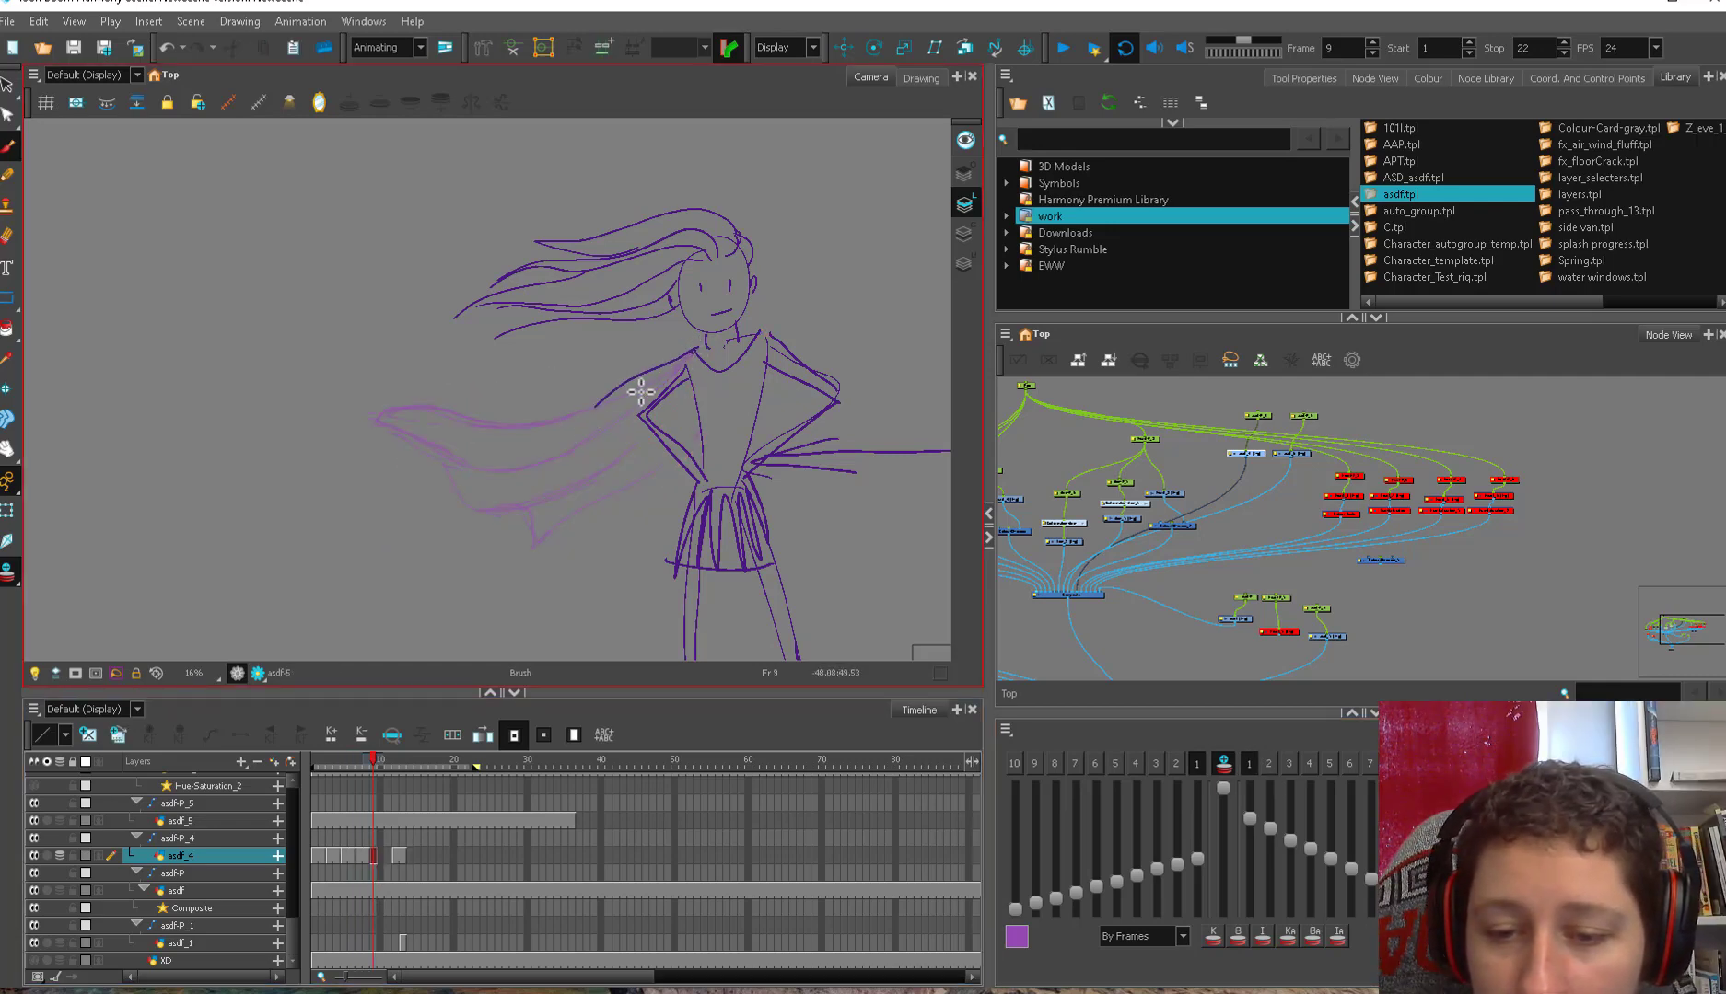
pyautogui.moveTo(686, 353)
pyautogui.mouseDown()
pyautogui.moveTo(399, 507)
pyautogui.moveTo(406, 482)
pyautogui.moveTo(405, 539)
pyautogui.mouseUp()
pyautogui.press(',')
pyautogui.press('.')
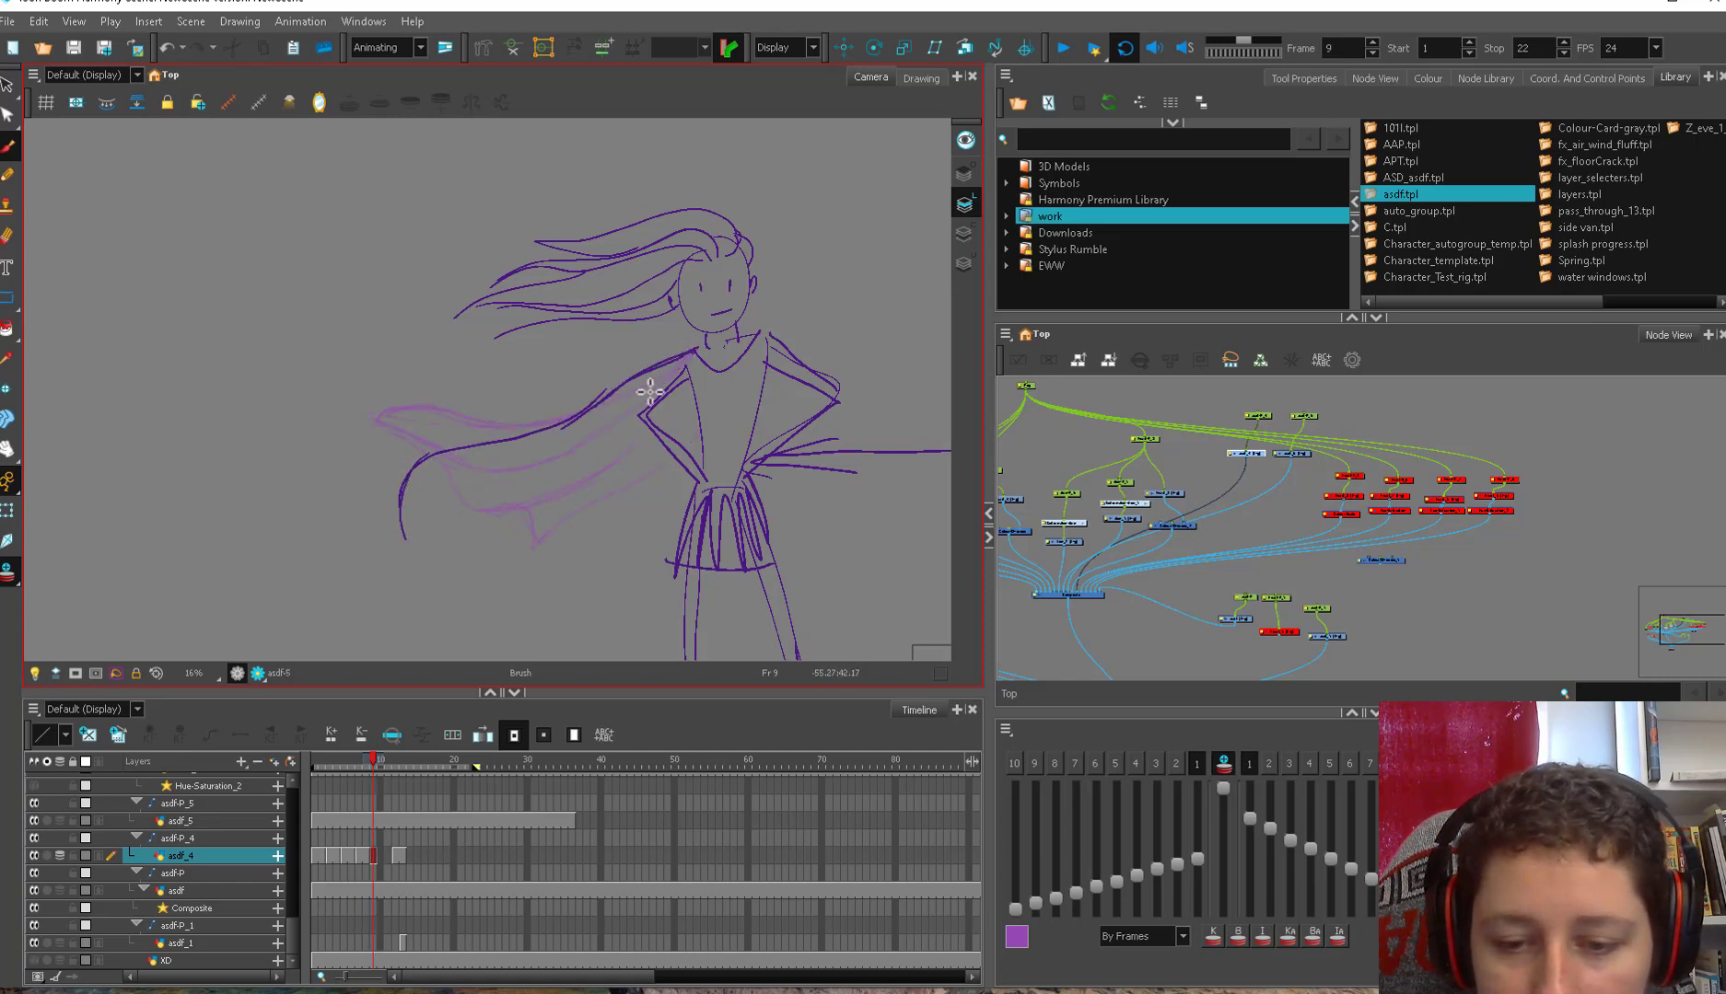
# - Mark the dip near the shoulder with a small arrow, draw the second cape fold back from the tip and clean up the tip
pyautogui.moveTo(624, 362); pyautogui.dragTo(637, 368)
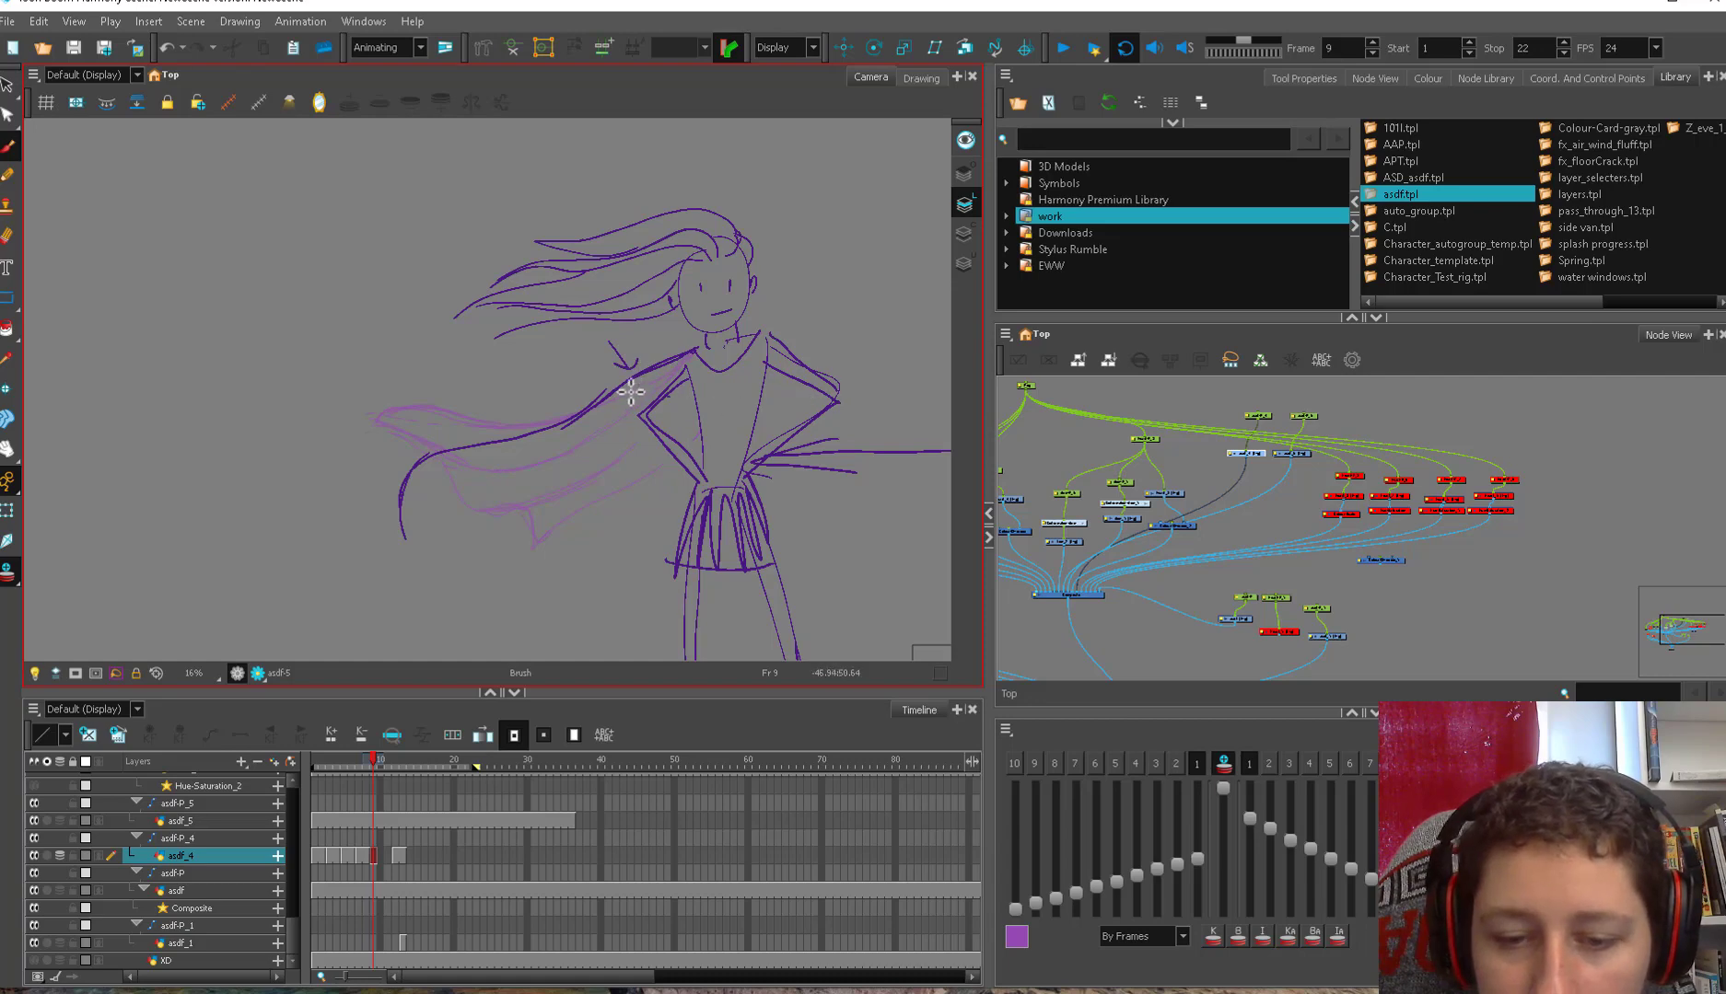
pyautogui.moveTo(401, 535)
pyautogui.mouseDown()
pyautogui.moveTo(435, 530)
pyautogui.moveTo(693, 352)
pyautogui.mouseUp()
pyautogui.press('e')
pyautogui.moveTo(405, 529); pyautogui.dragTo(400, 493)
pyautogui.press(',')
pyautogui.press('.')
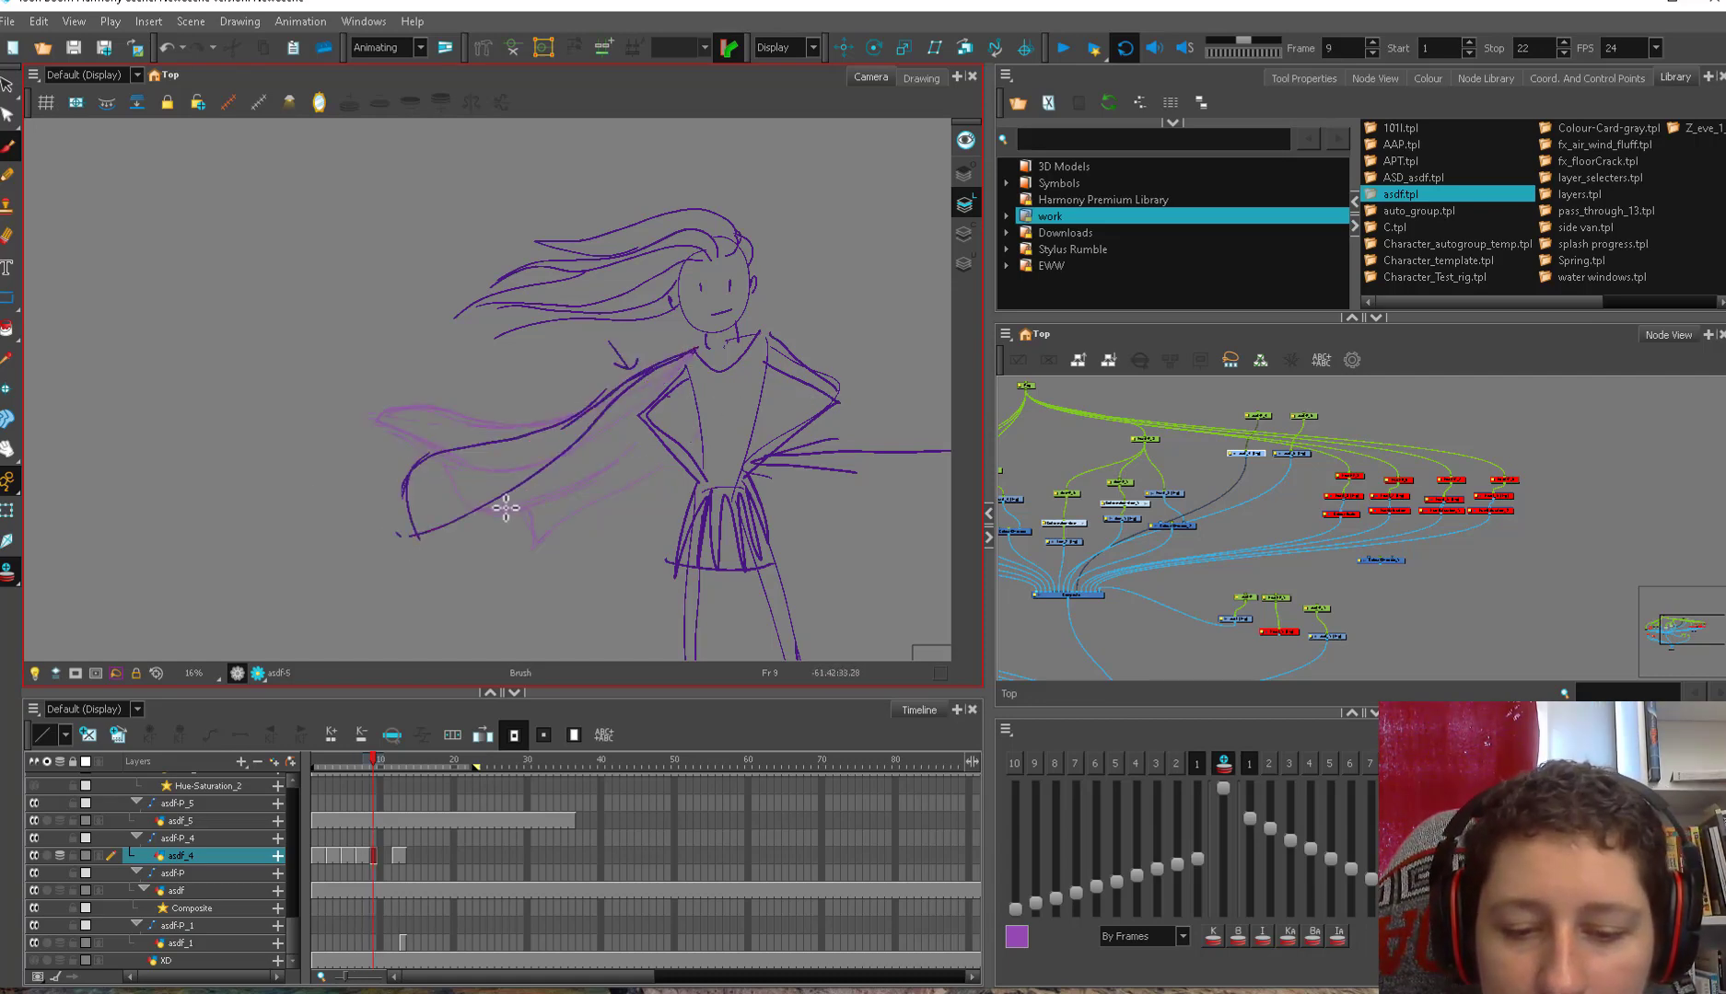
# - Draw the frame 9 cape's lower edge toward the waist, flipping against frame 8 to compare the poses
pyautogui.press(',')
pyautogui.press('.')
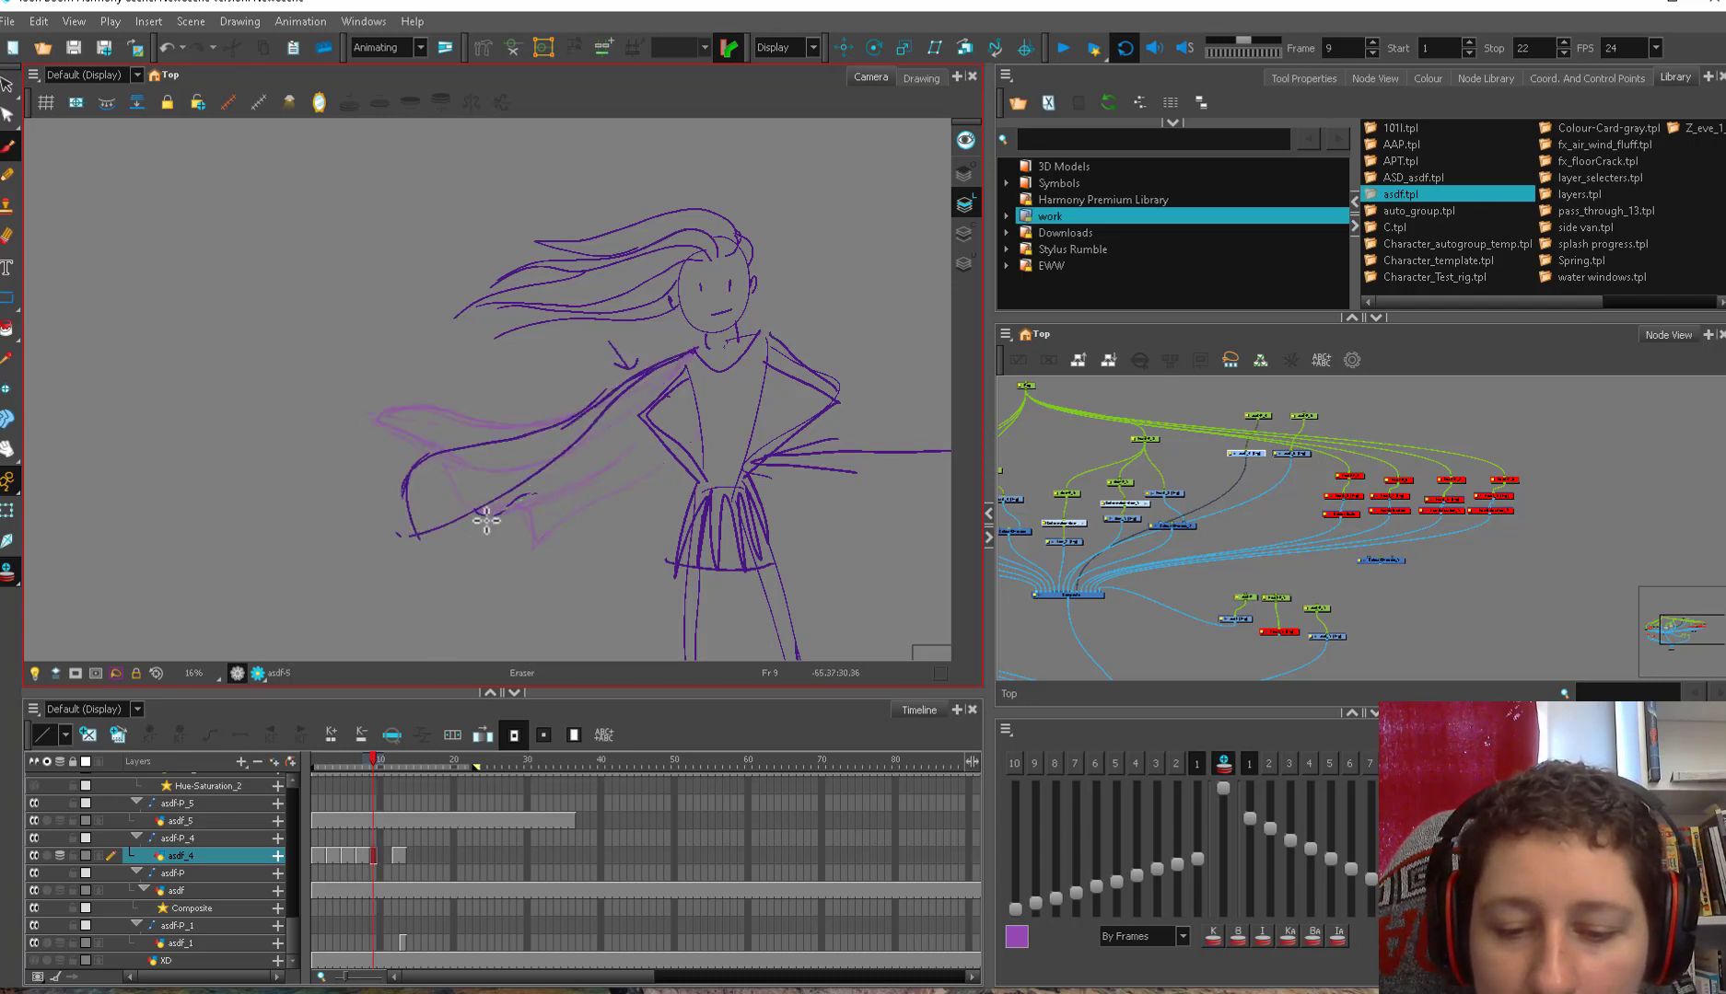
pyautogui.press(',')
pyautogui.press('.')
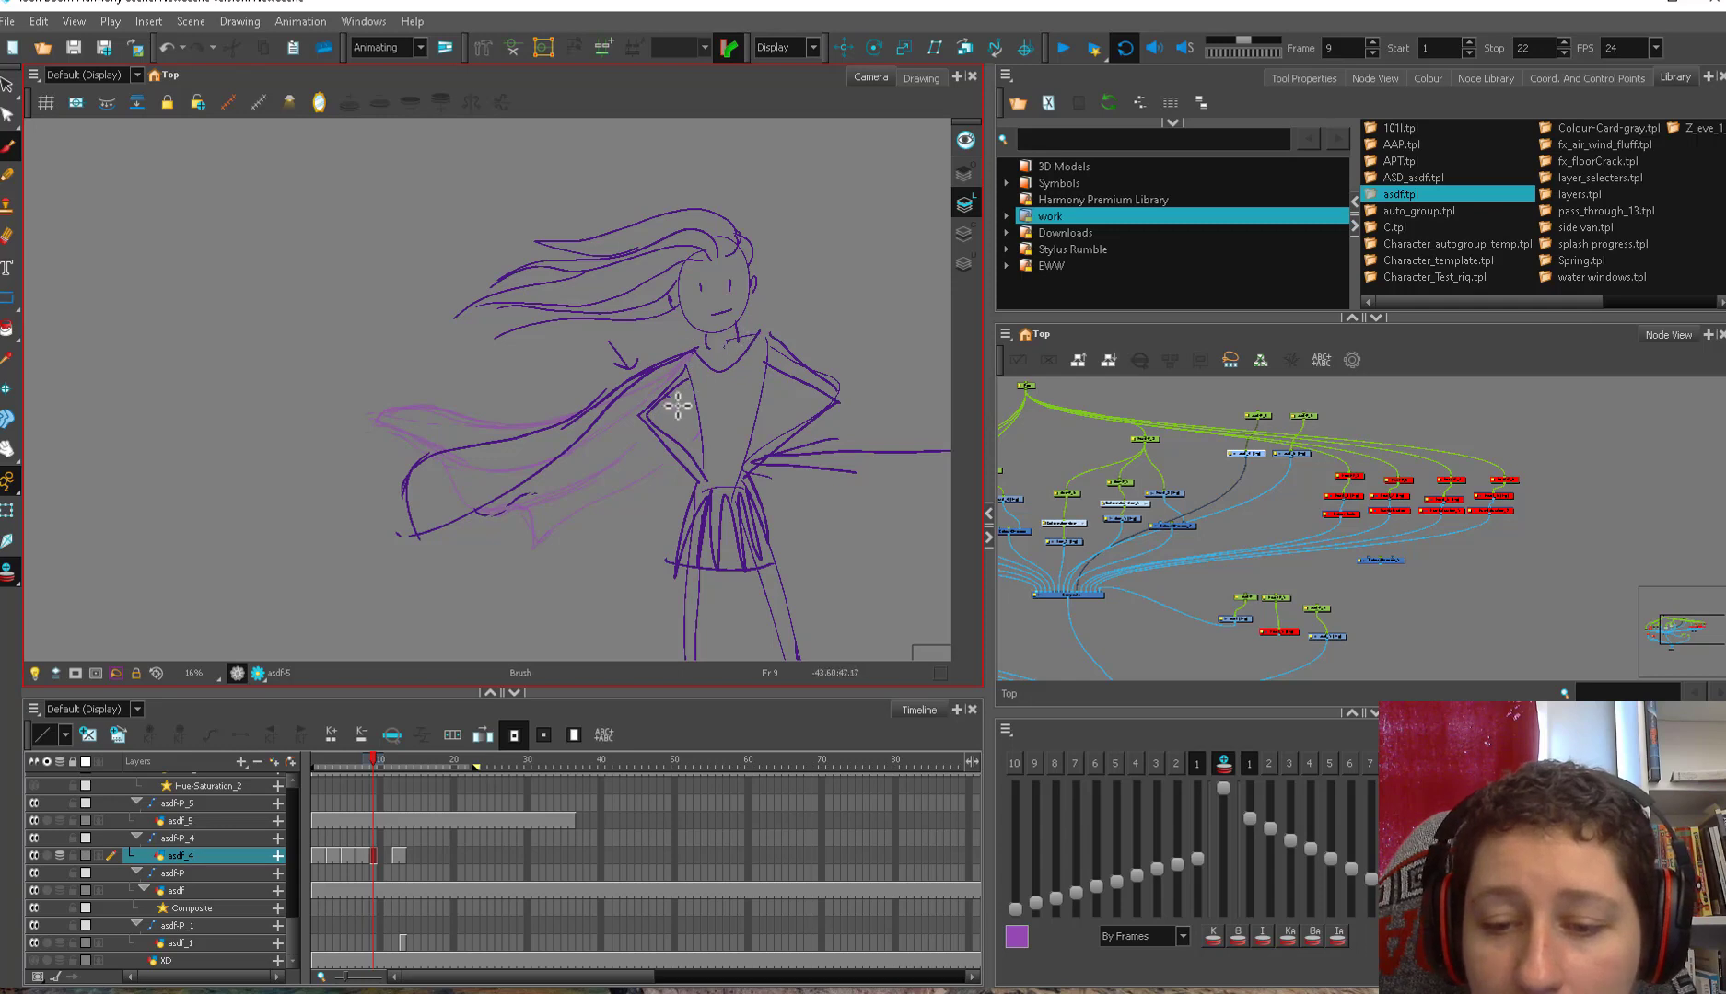
pyautogui.press(',')
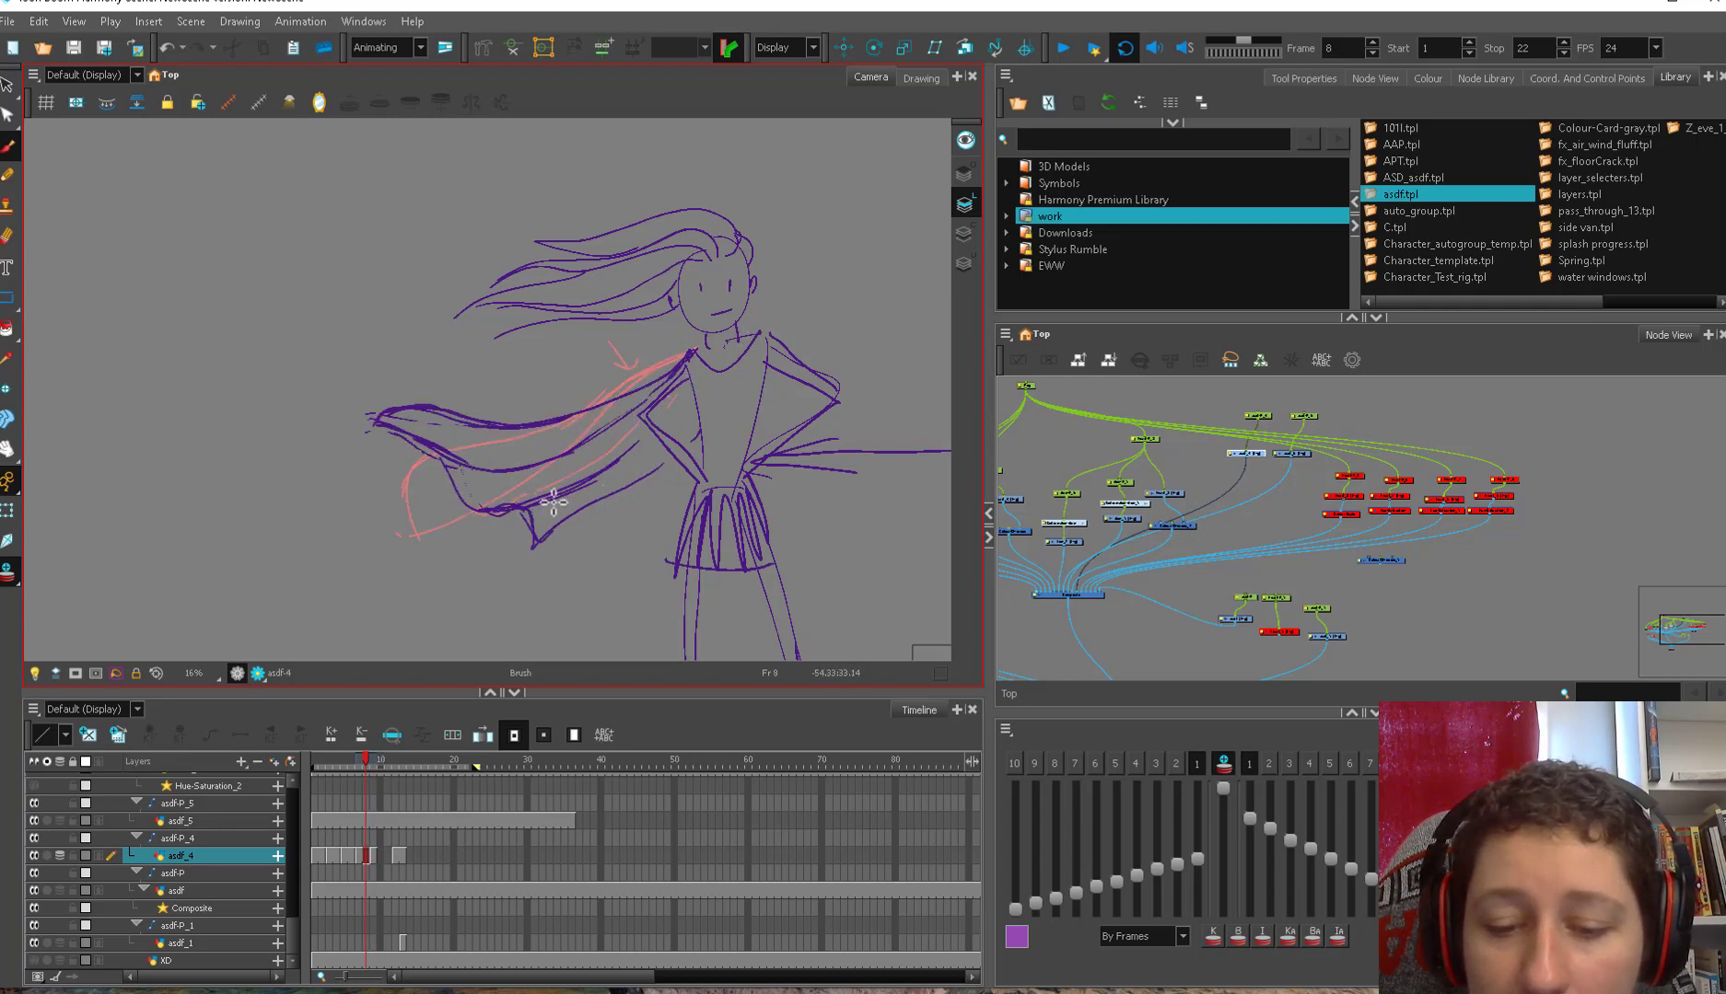
pyautogui.press('.')
pyautogui.moveTo(509, 505)
pyautogui.mouseDown()
pyautogui.moveTo(592, 520)
pyautogui.moveTo(604, 497)
pyautogui.moveTo(539, 527)
pyautogui.moveTo(681, 434)
pyautogui.mouseUp()
pyautogui.press(',')
pyautogui.press('.')
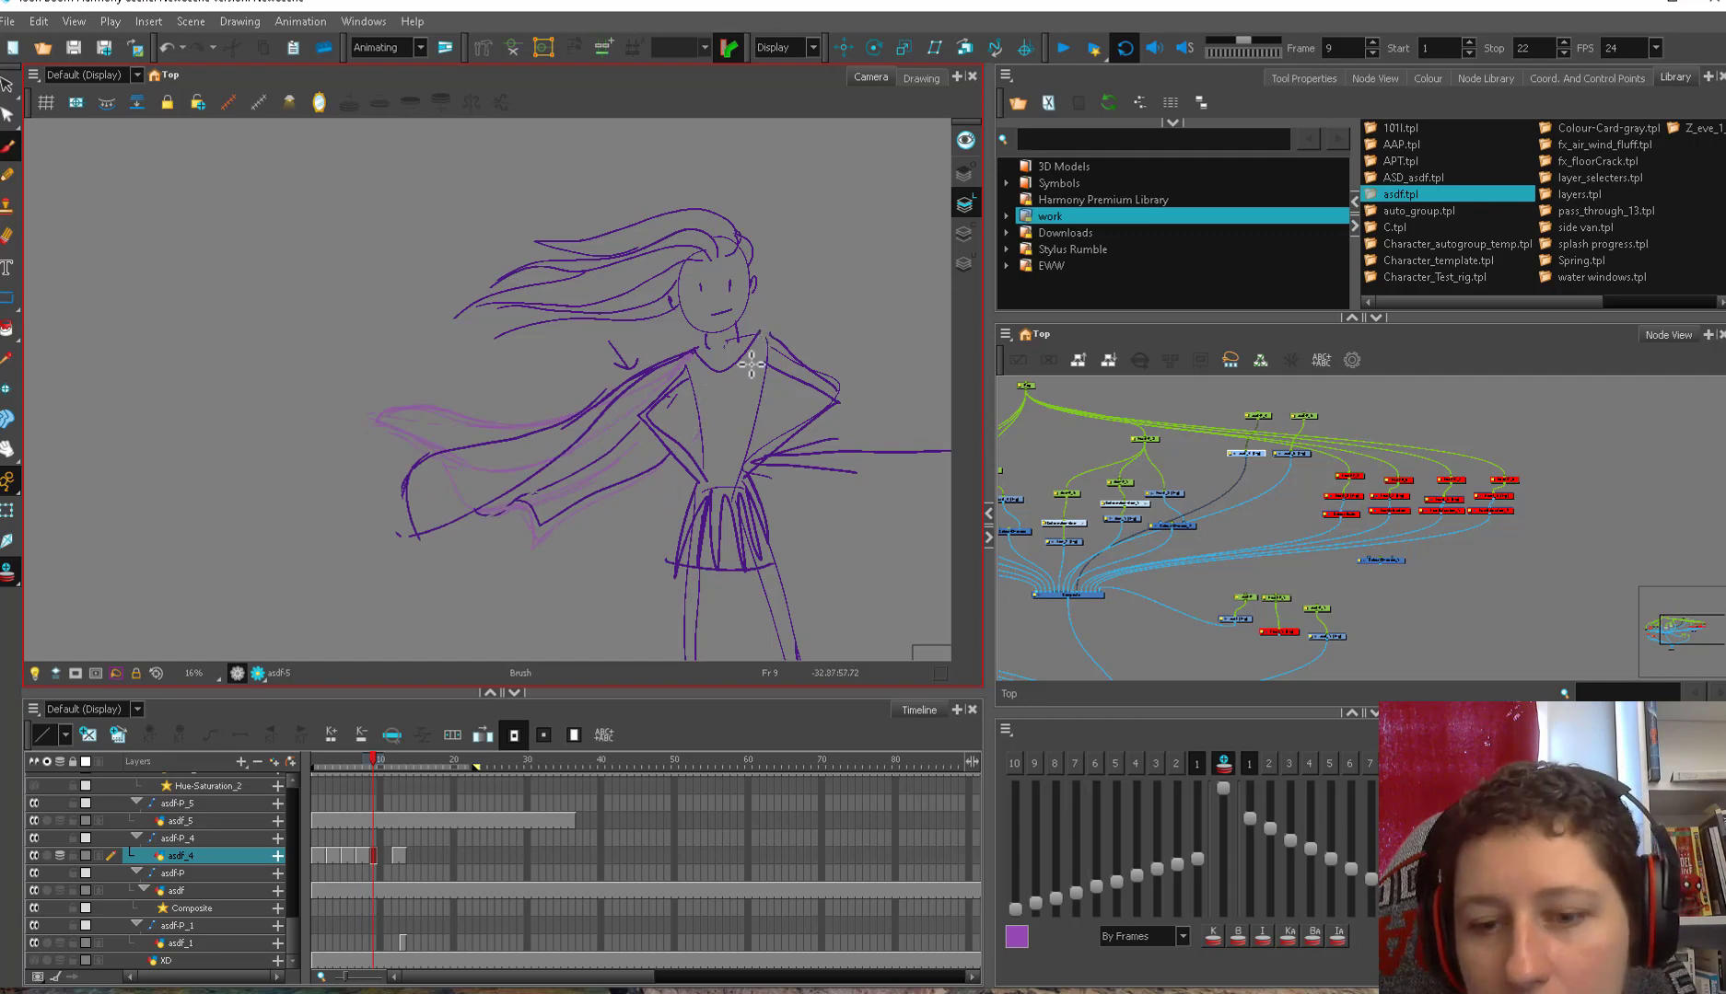
pyautogui.press(',')
pyautogui.press('.')
pyautogui.press(',')
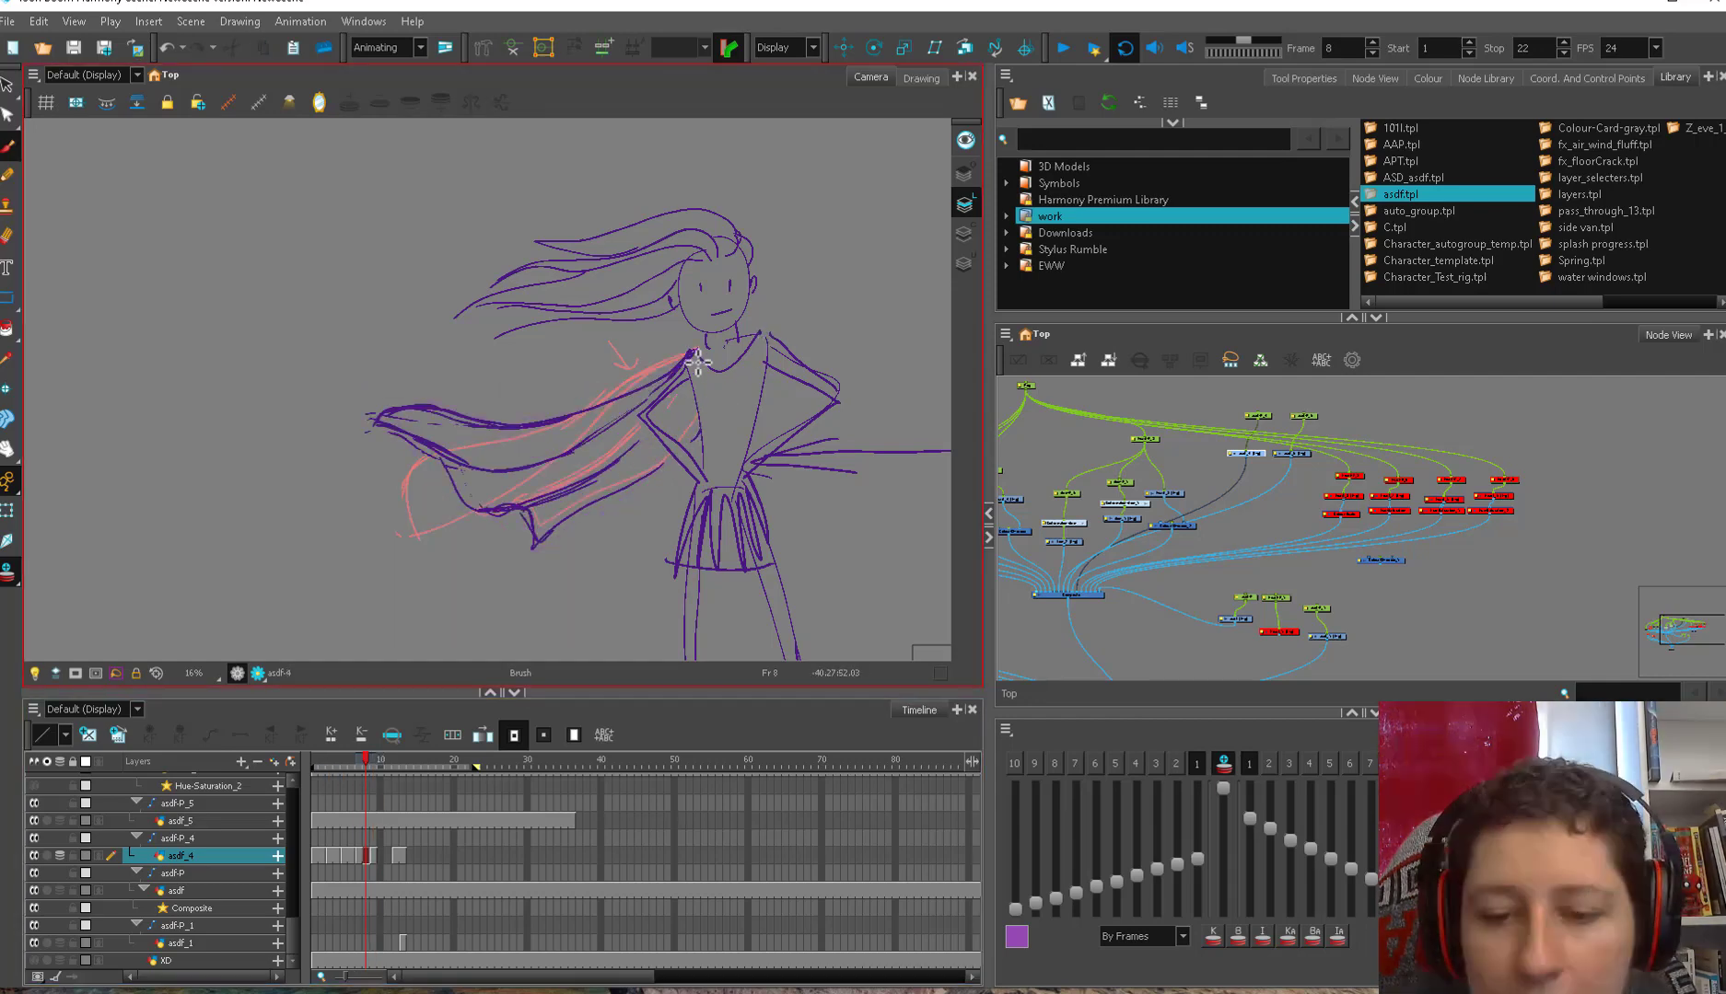
pyautogui.press('.')
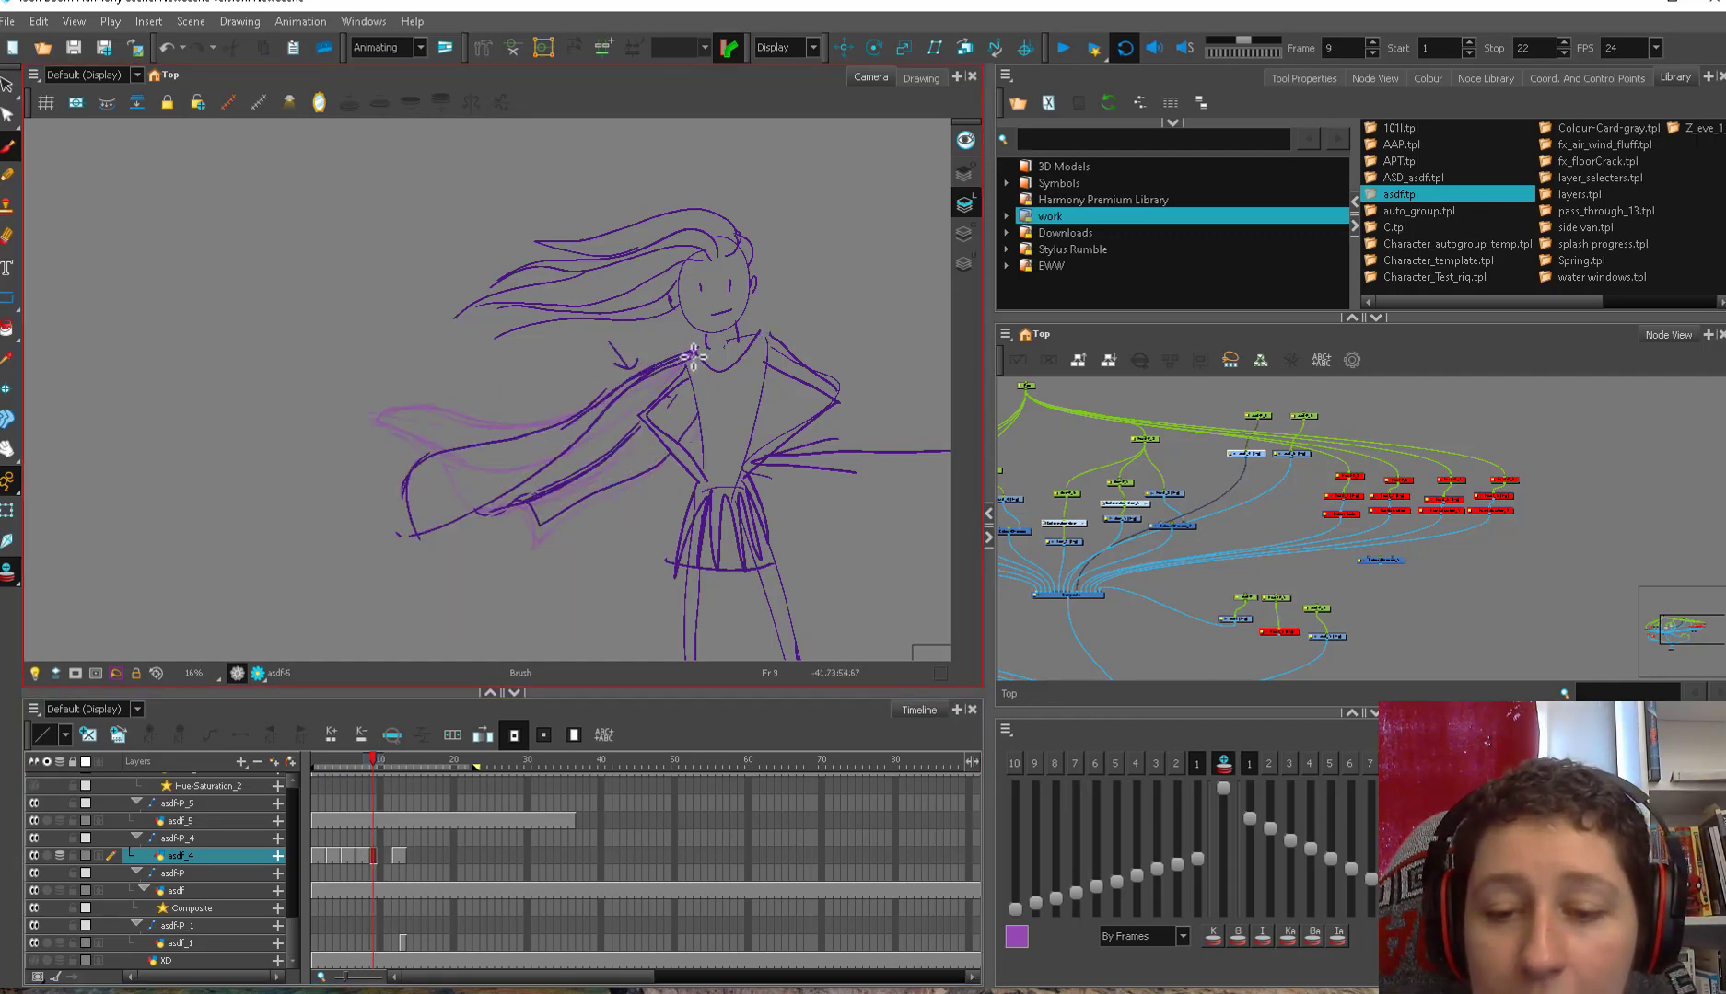
# - Extend the cape drawing exposures beyond frame 9 and draw the lowered cape's outline with its wavy hem on frame 13
pyautogui.press('.')
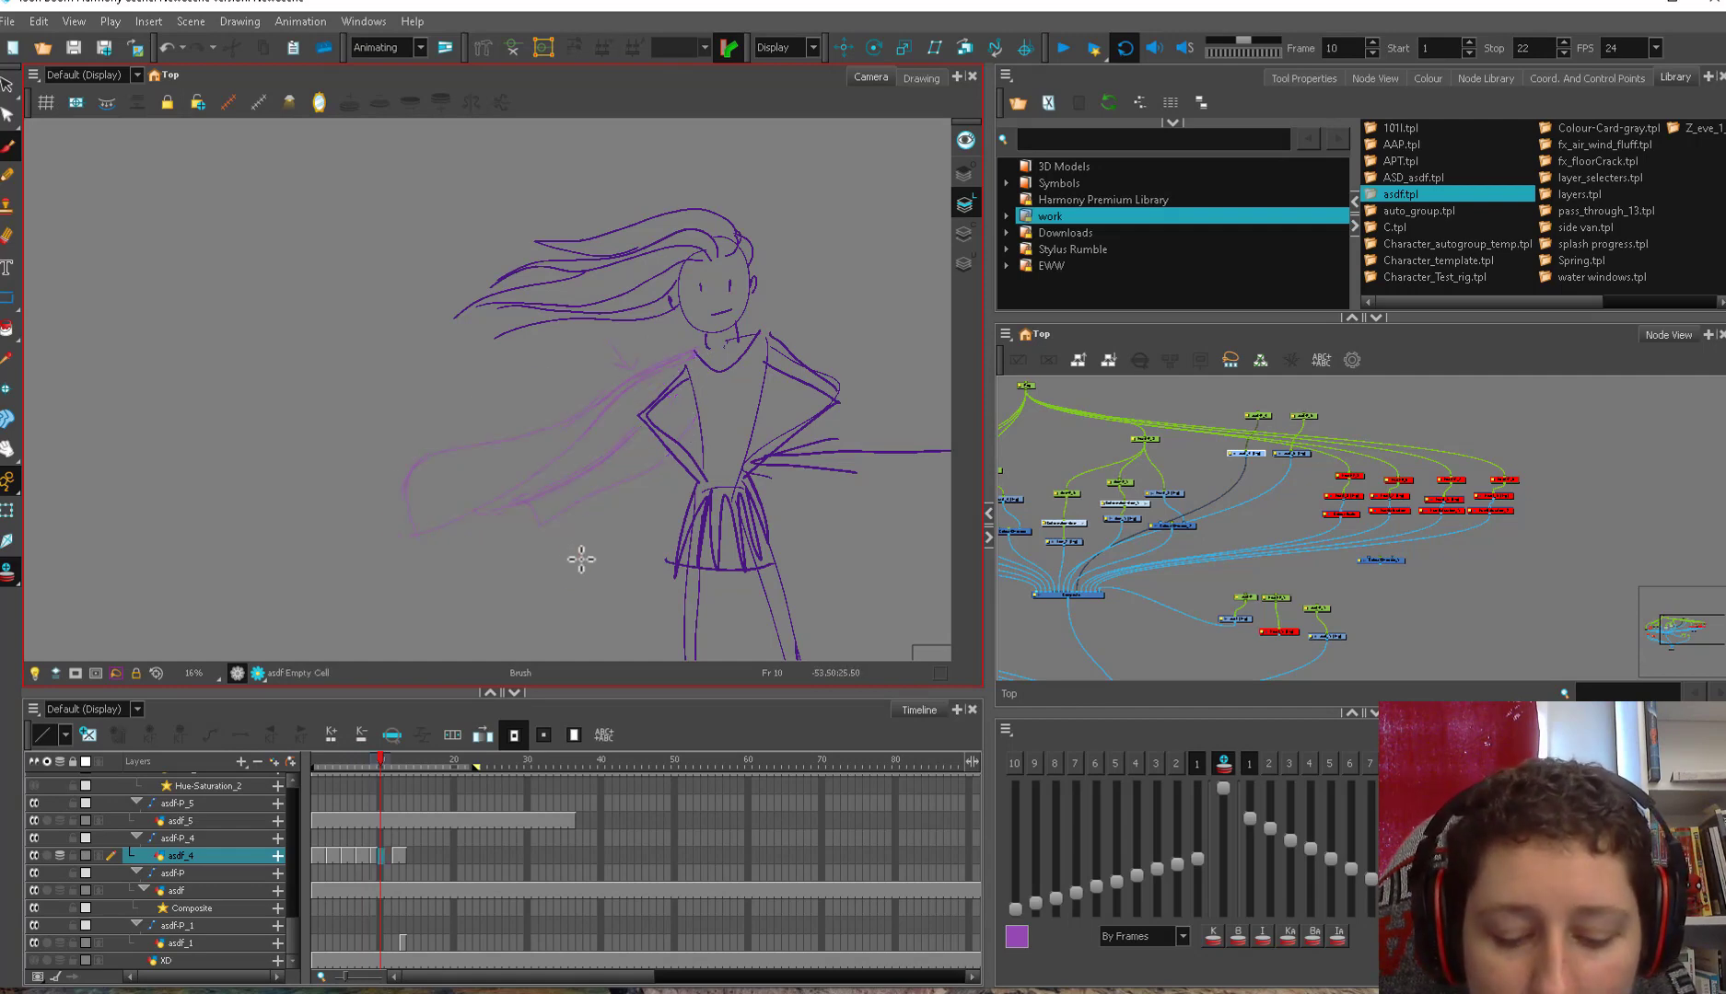
pyautogui.press('.')
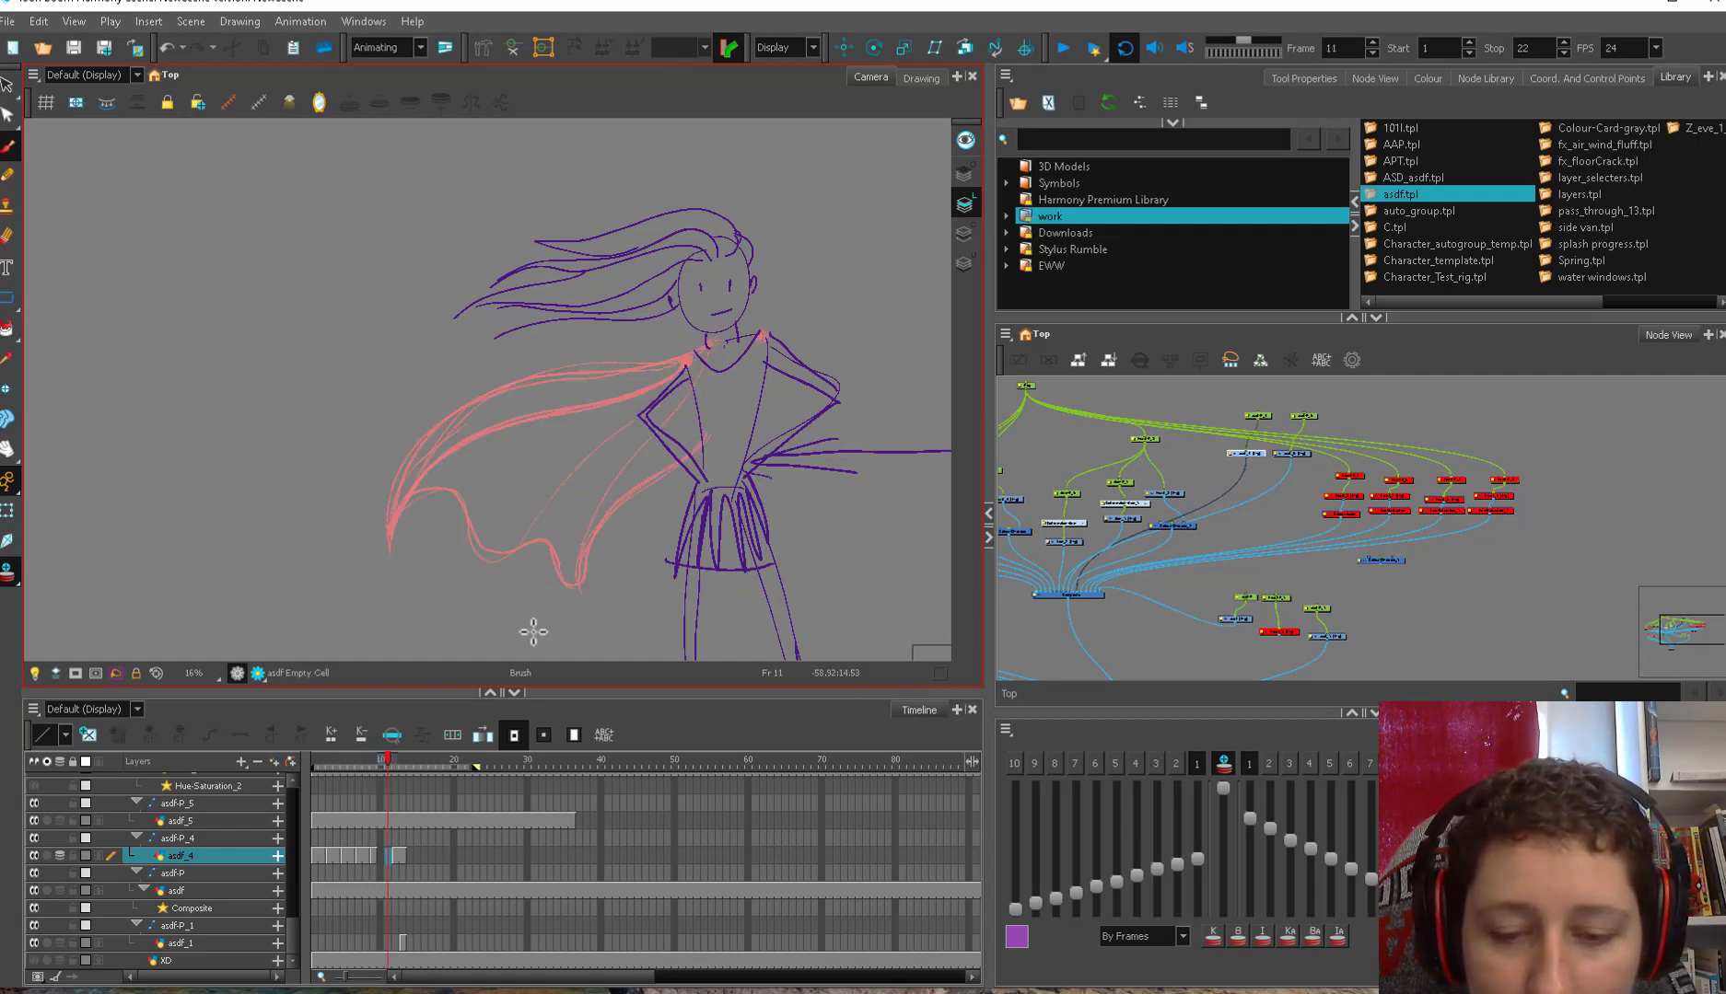
pyautogui.click(381, 857)
pyautogui.press('F5')
pyautogui.click(388, 854)
pyautogui.press('.')
pyautogui.press('.')
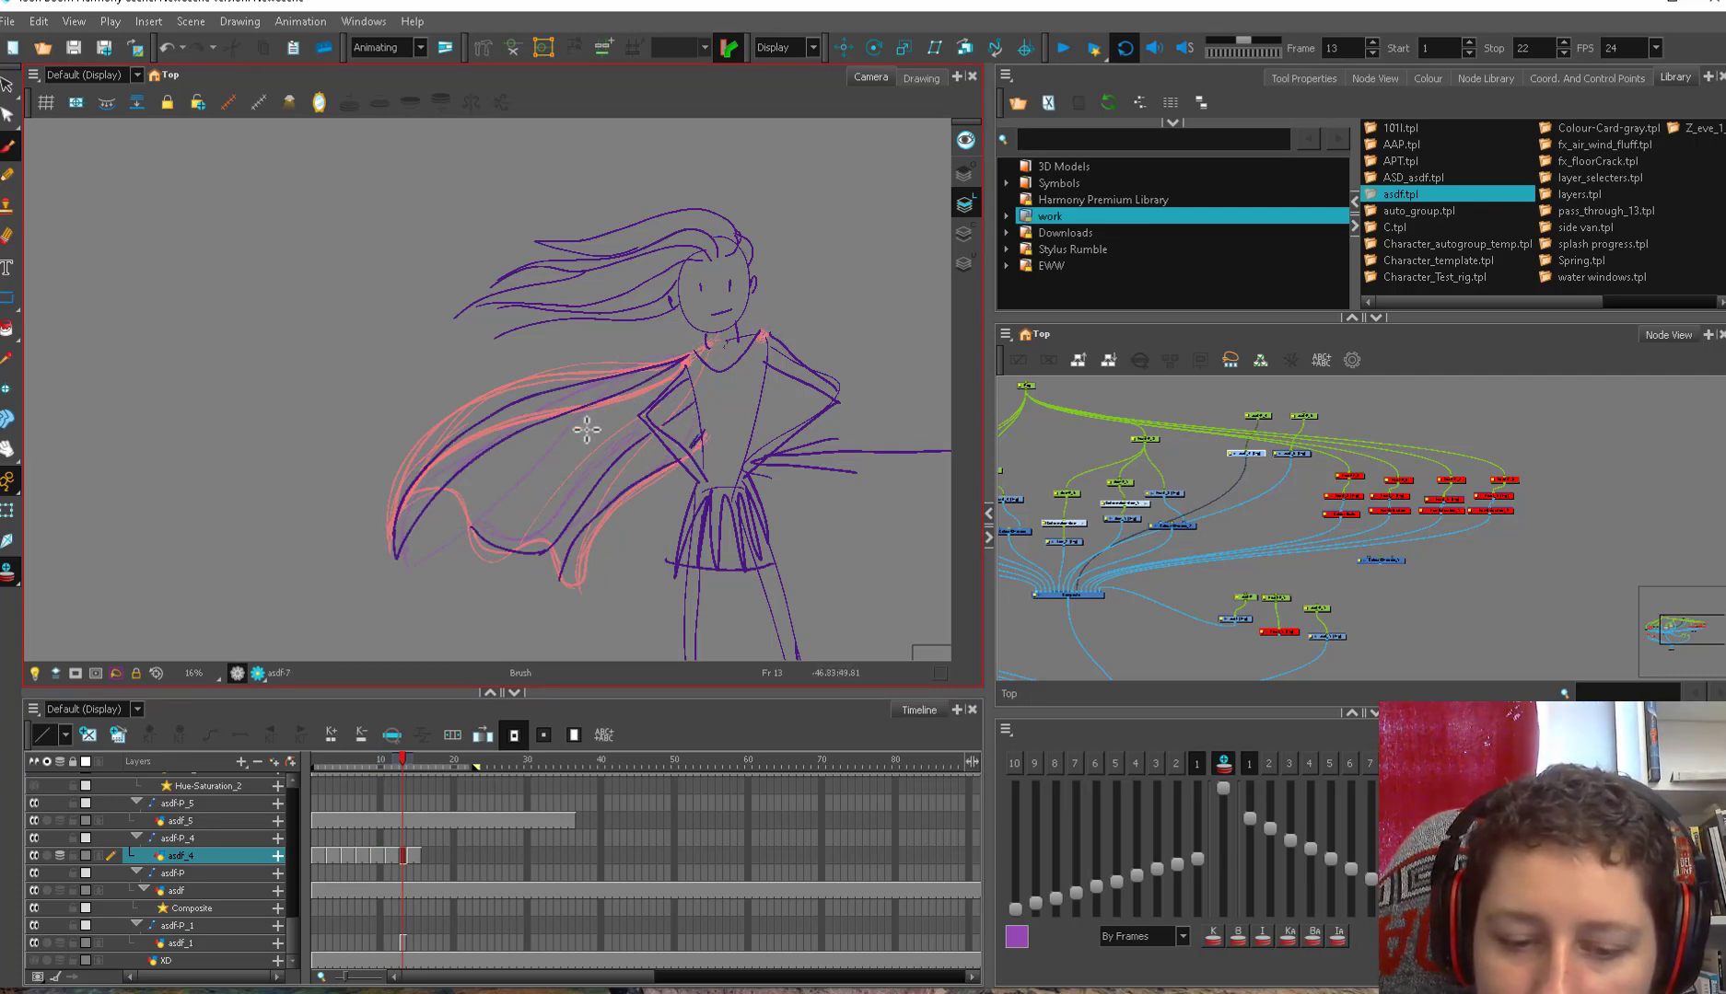
# - Redraw the frame 13 cape's second upper fold from tip to shoulder and add inner folds, checking against the preceding frame
pyautogui.press(',')
pyautogui.press('.')
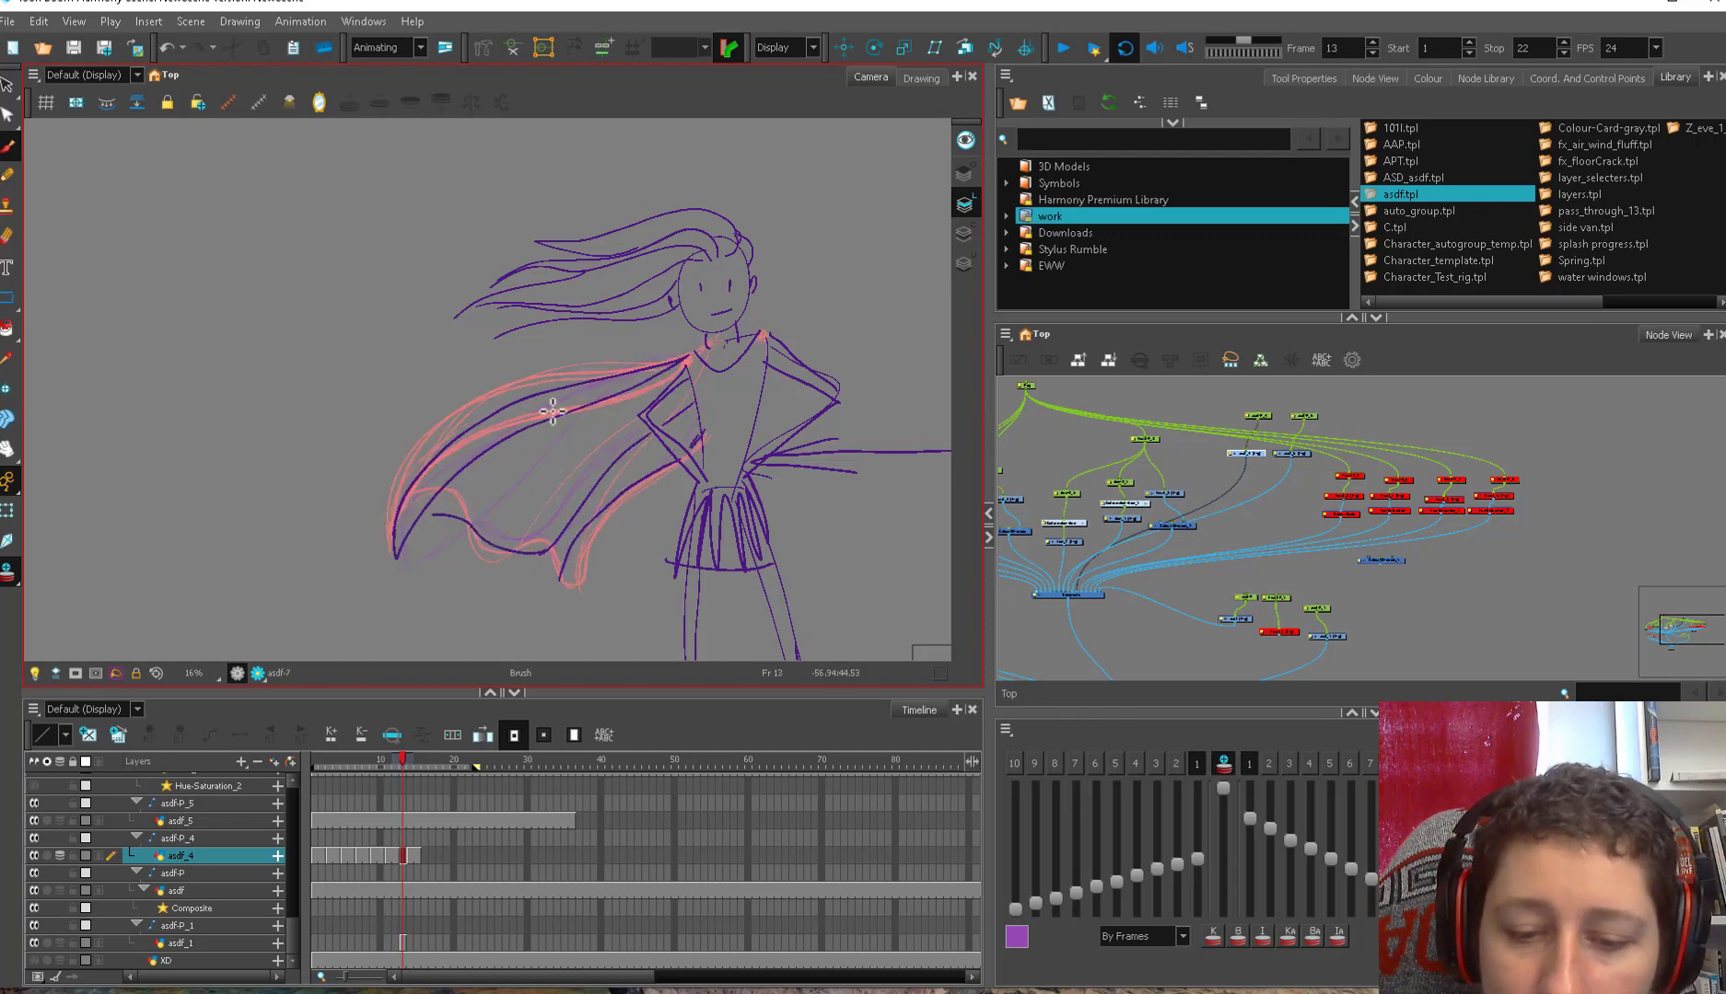
pyautogui.press(',')
pyautogui.press('.')
pyautogui.moveTo(541, 417); pyautogui.dragTo(439, 496)
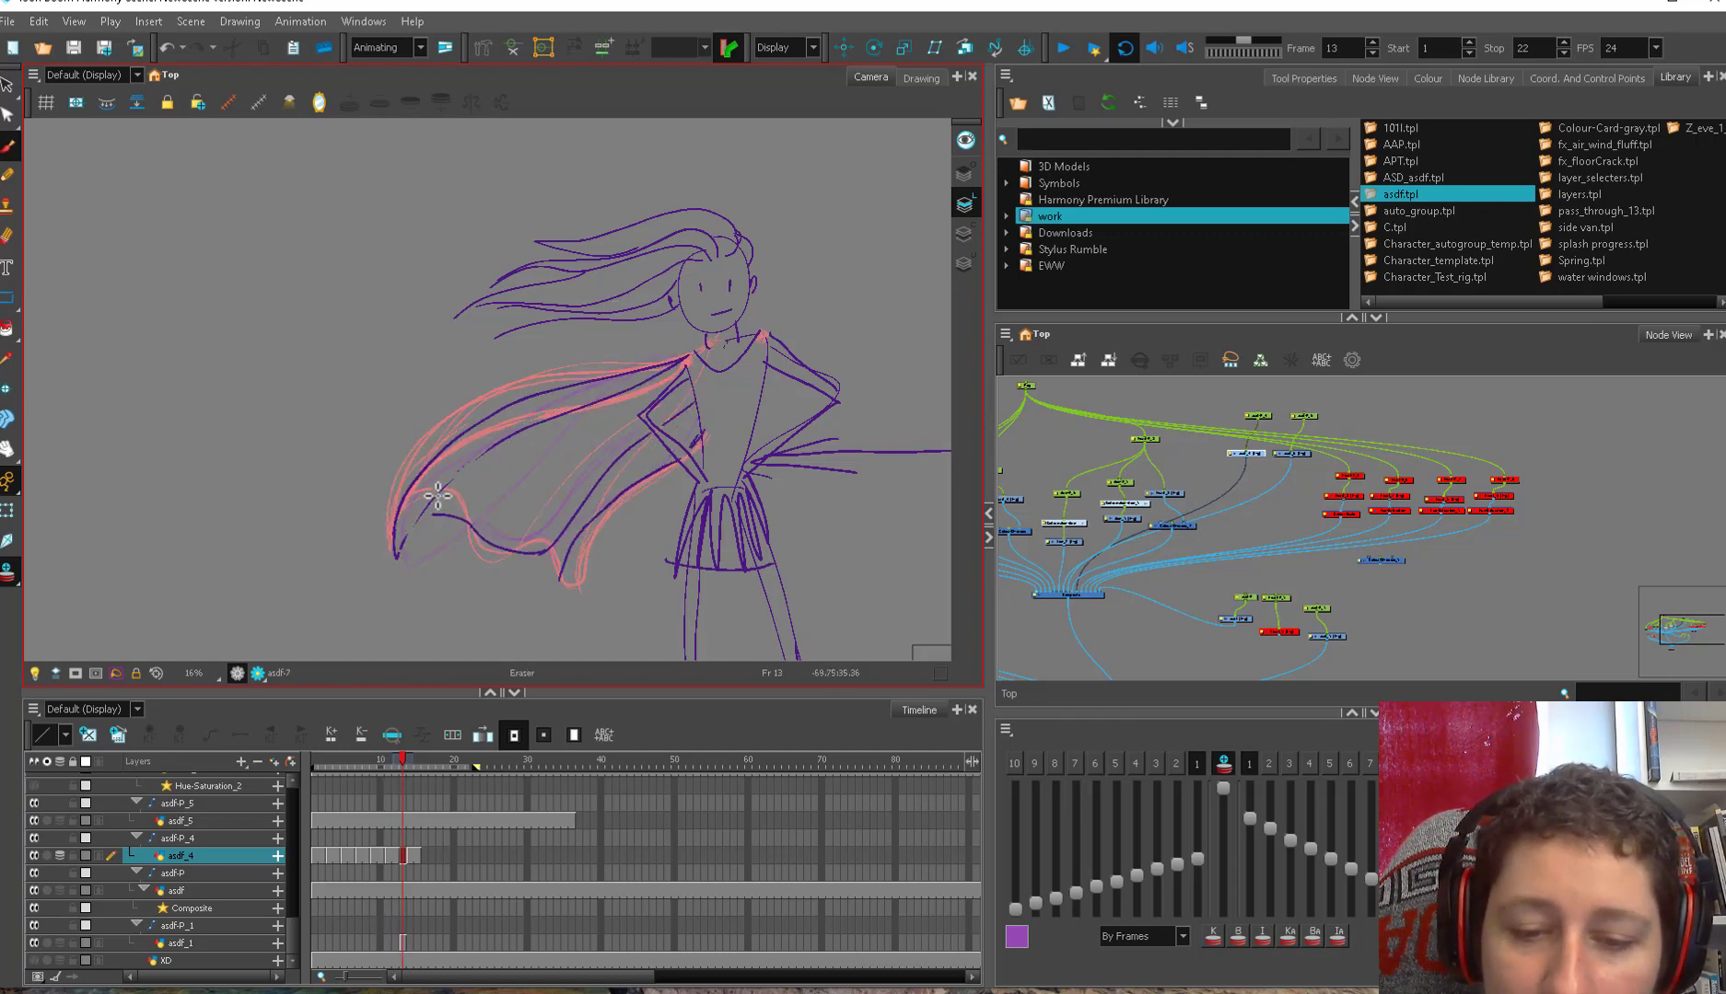
pyautogui.moveTo(403, 559)
pyautogui.mouseDown()
pyautogui.moveTo(431, 513)
pyautogui.moveTo(555, 425)
pyautogui.moveTo(694, 358)
pyautogui.mouseUp()
pyautogui.press(',')
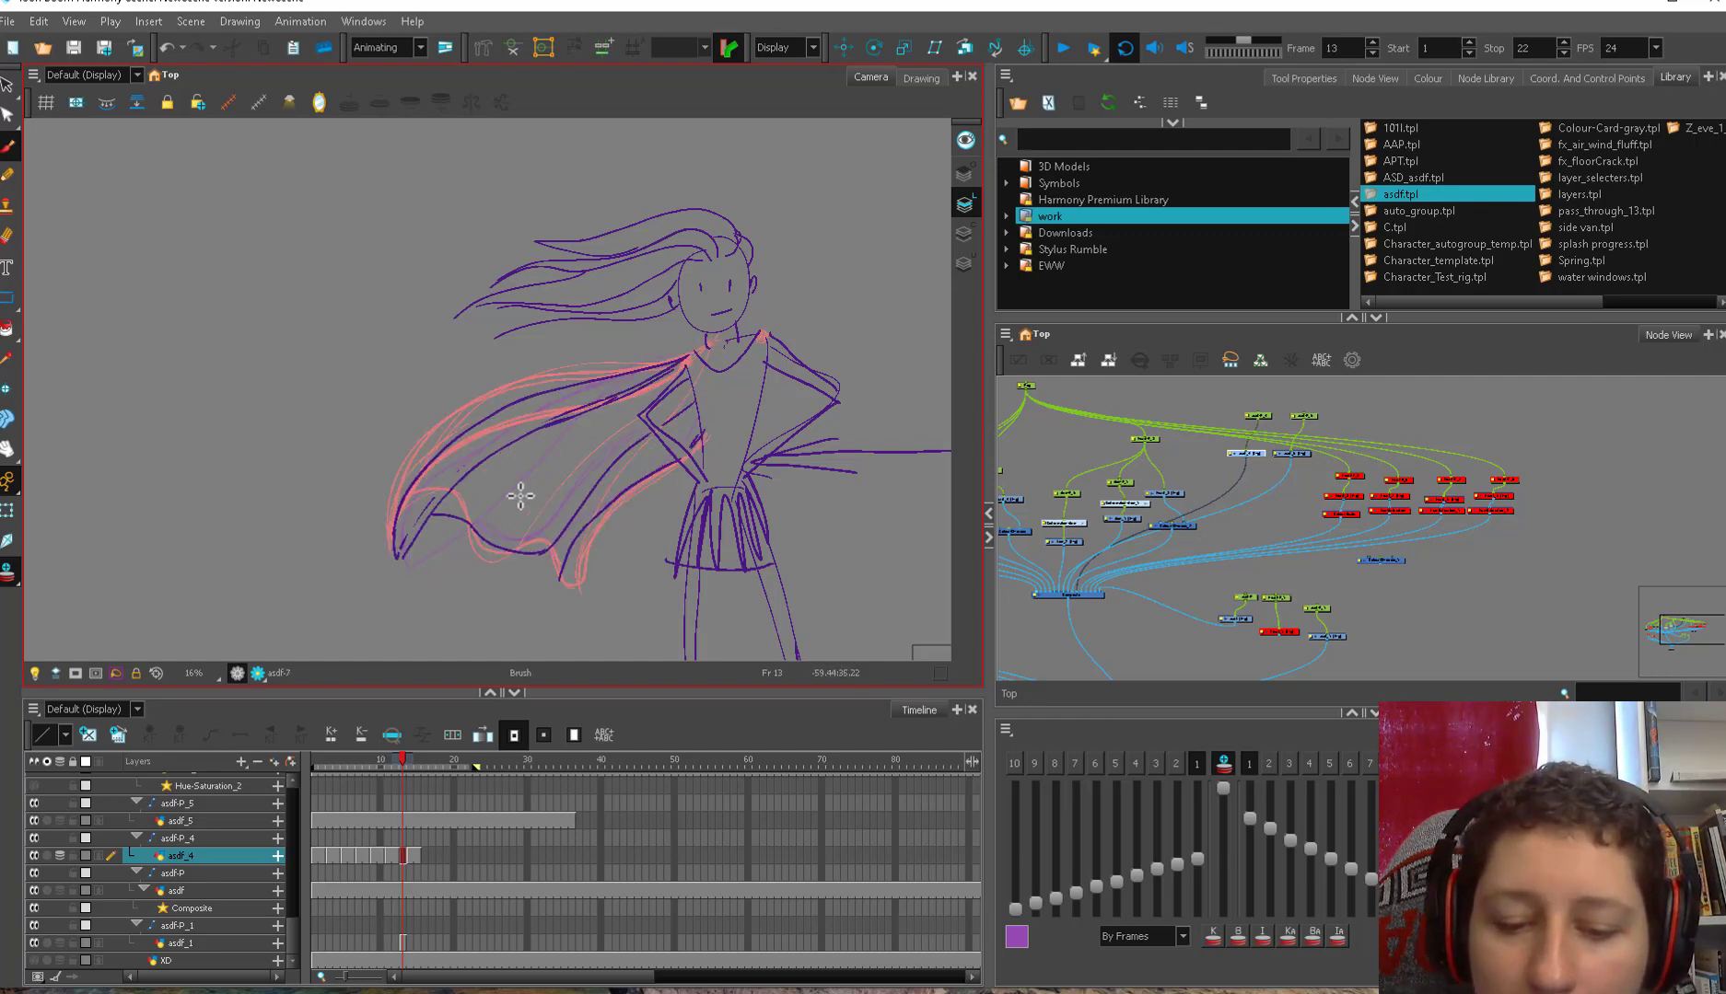
pyautogui.press('.')
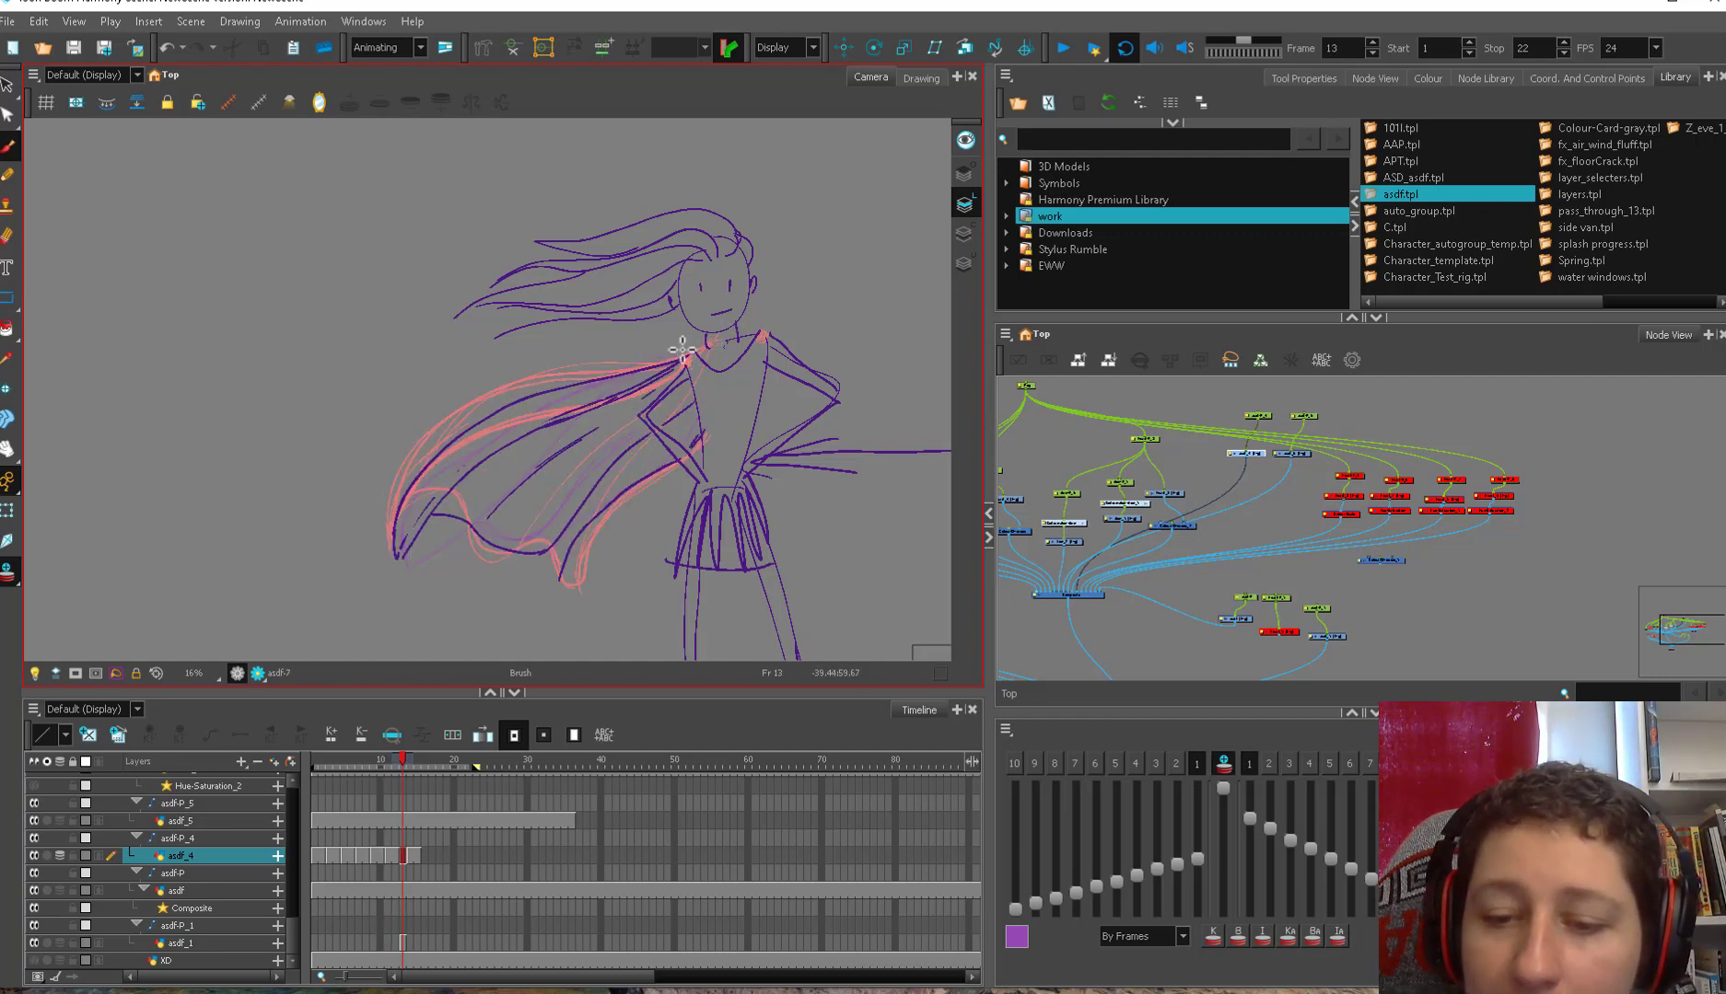
pyautogui.press('1')
pyautogui.press('1')
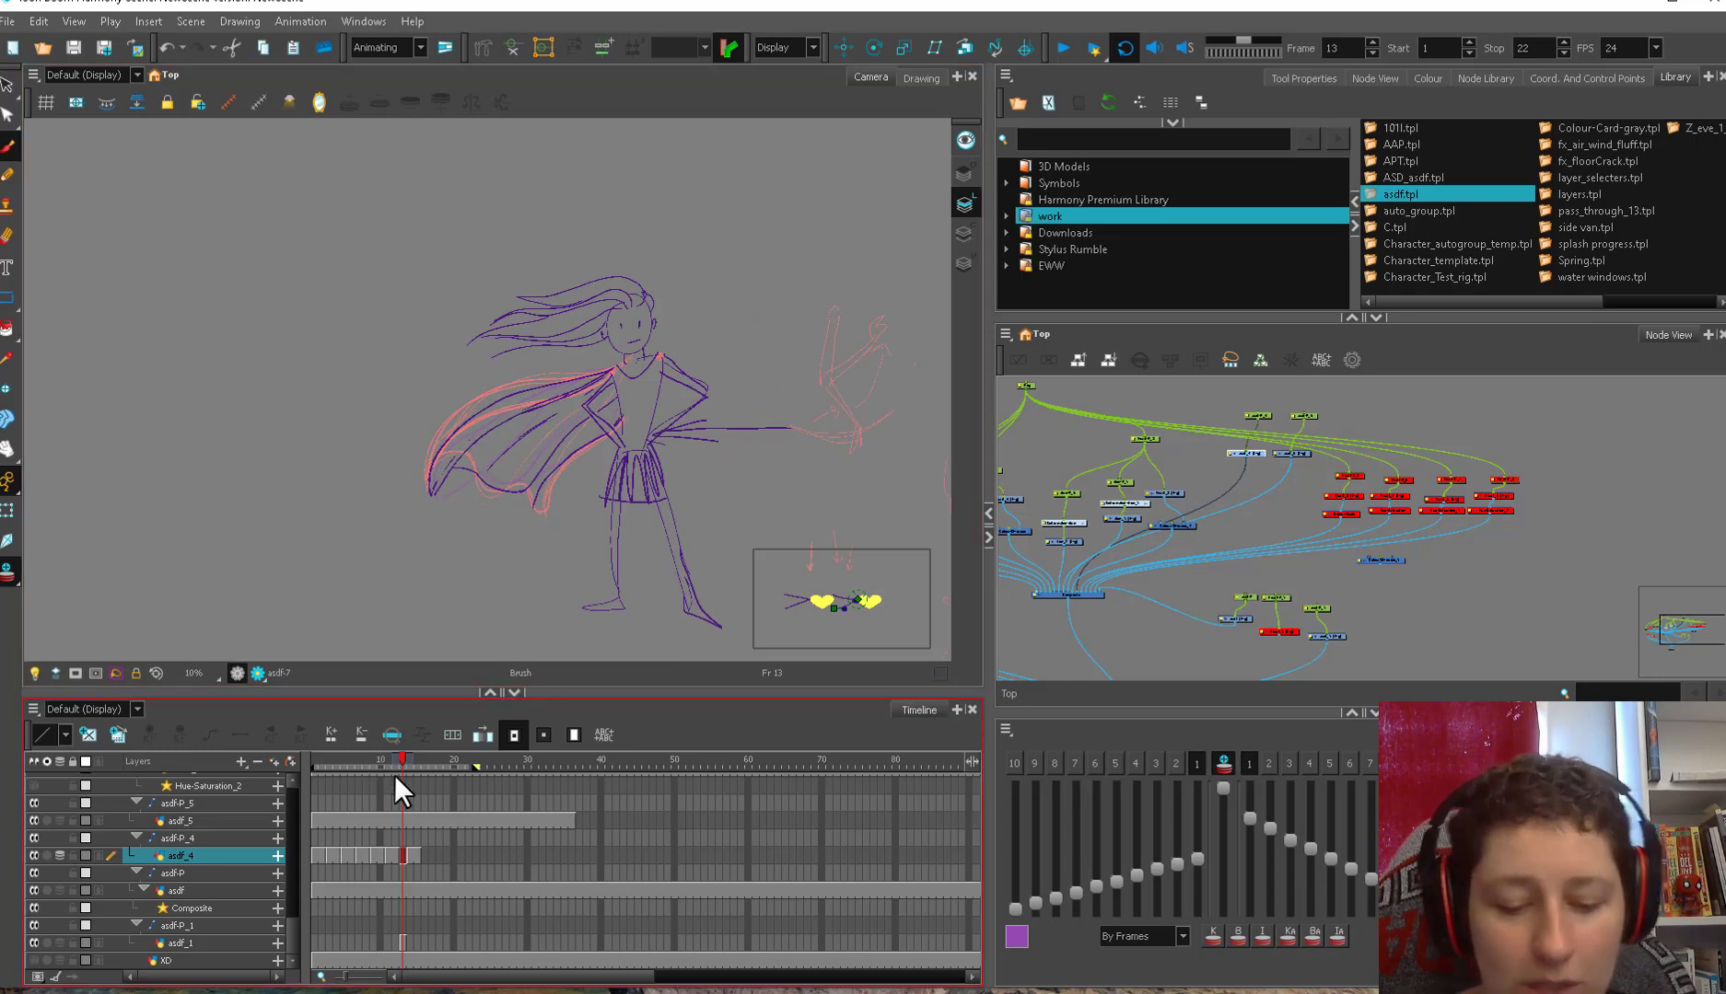
# - Set playback to stop at frame 14 at 12 FPS and play the cape loop
pyautogui.click(426, 858)
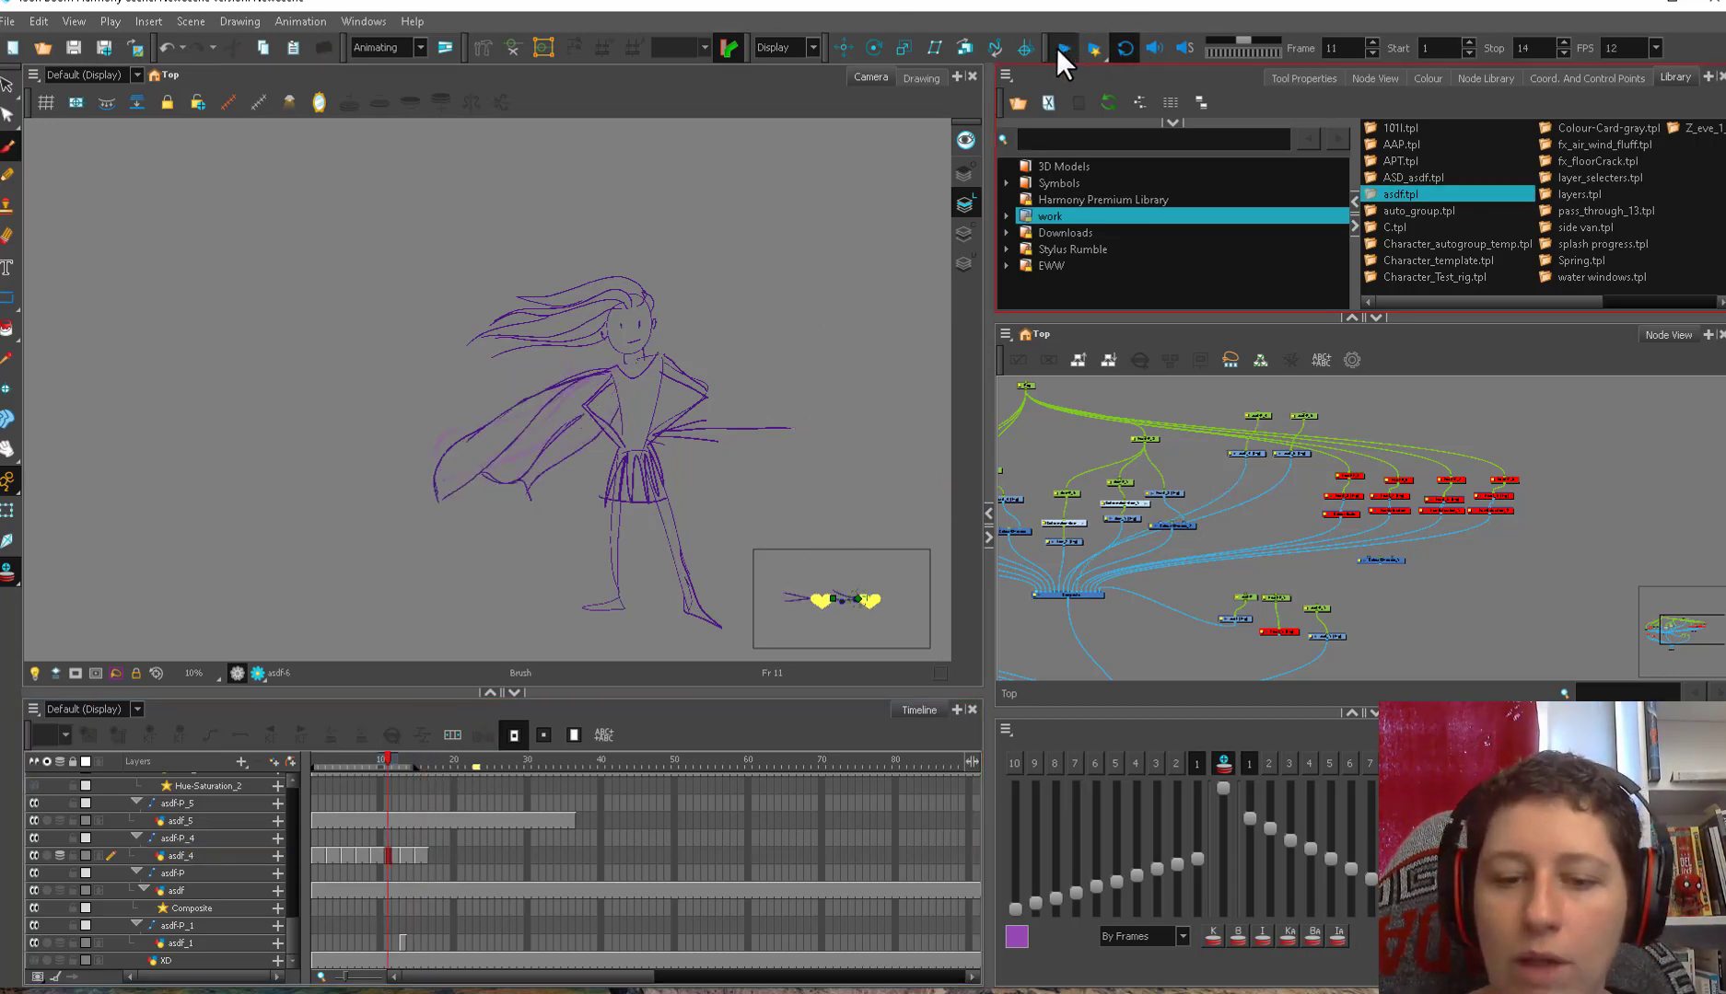
pyautogui.click(1061, 48)
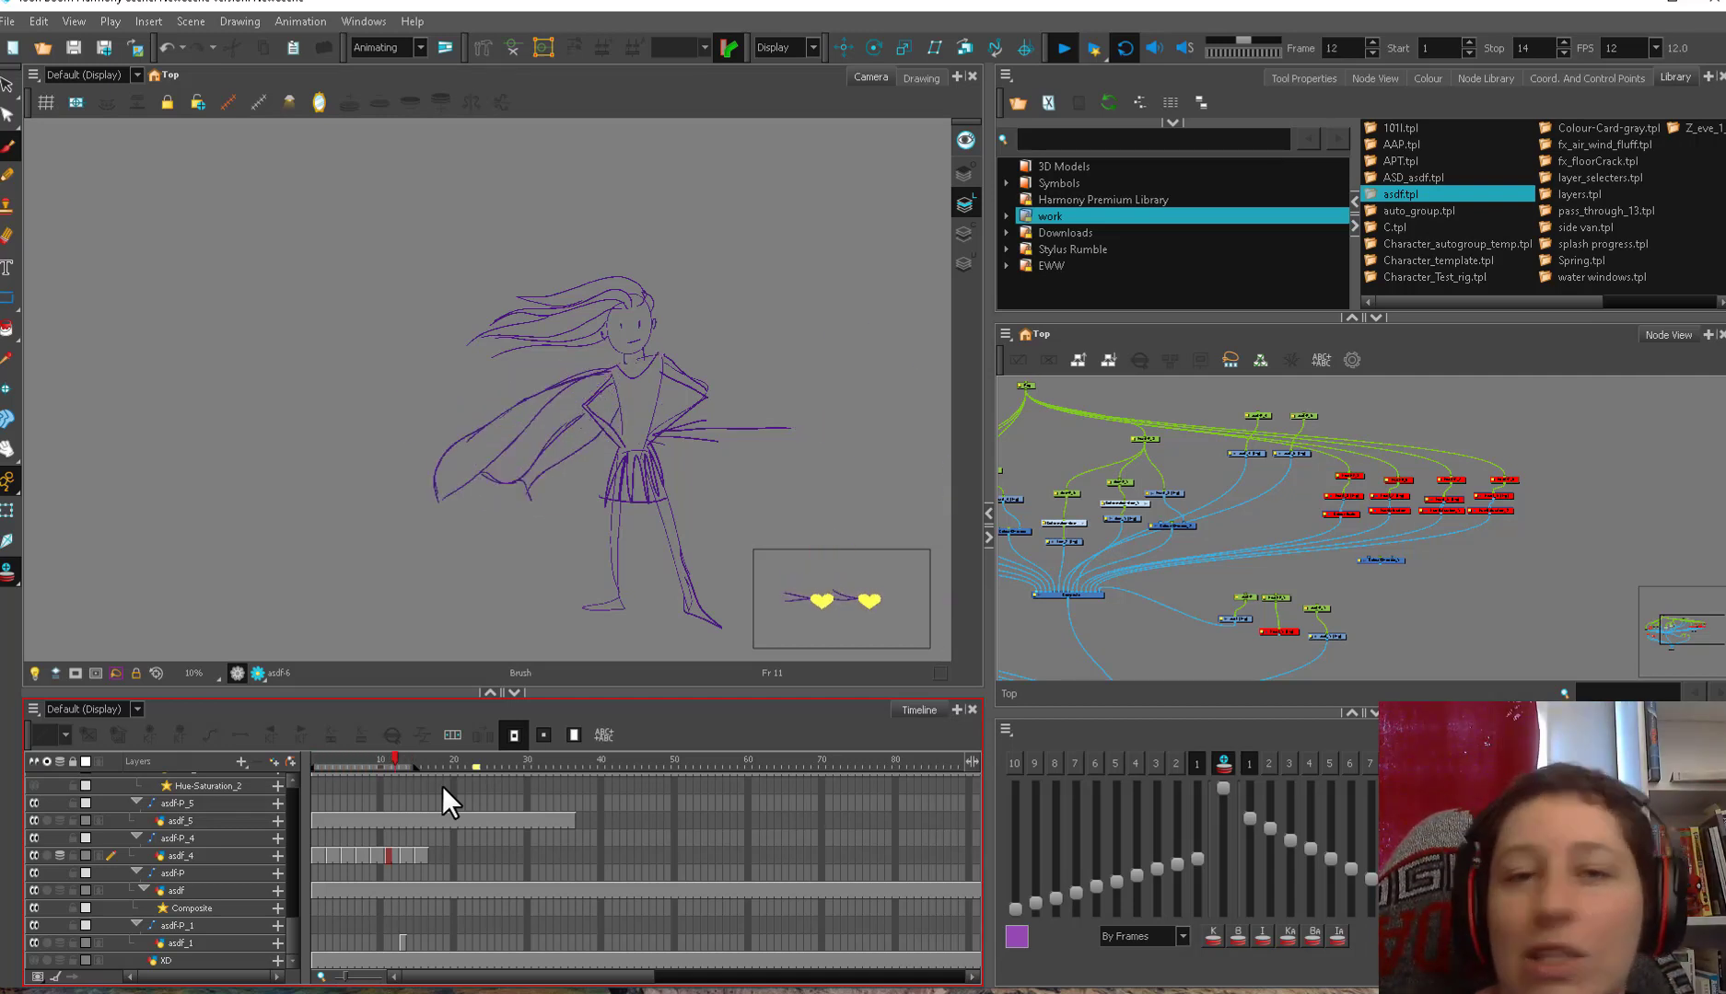
pyautogui.click(1056, 52)
pyautogui.press('2')
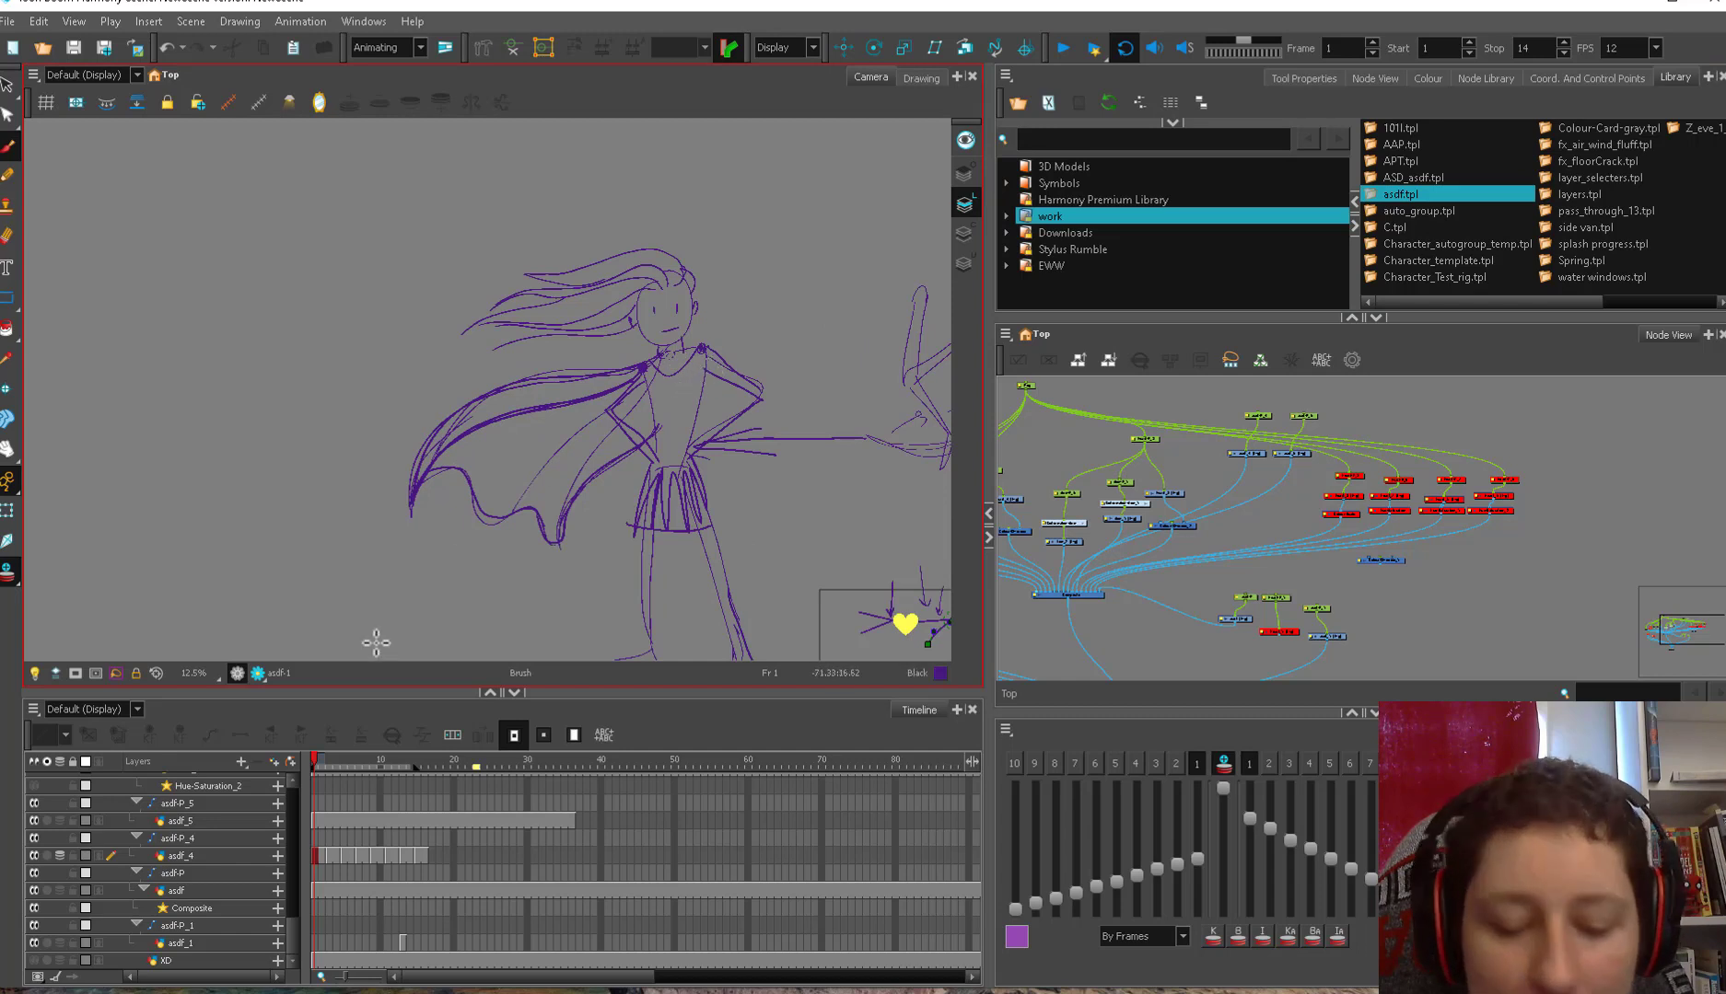
# - Try a longer upper cape line trailing from the shoulder on frame 9, then undo it
pyautogui.press('g')
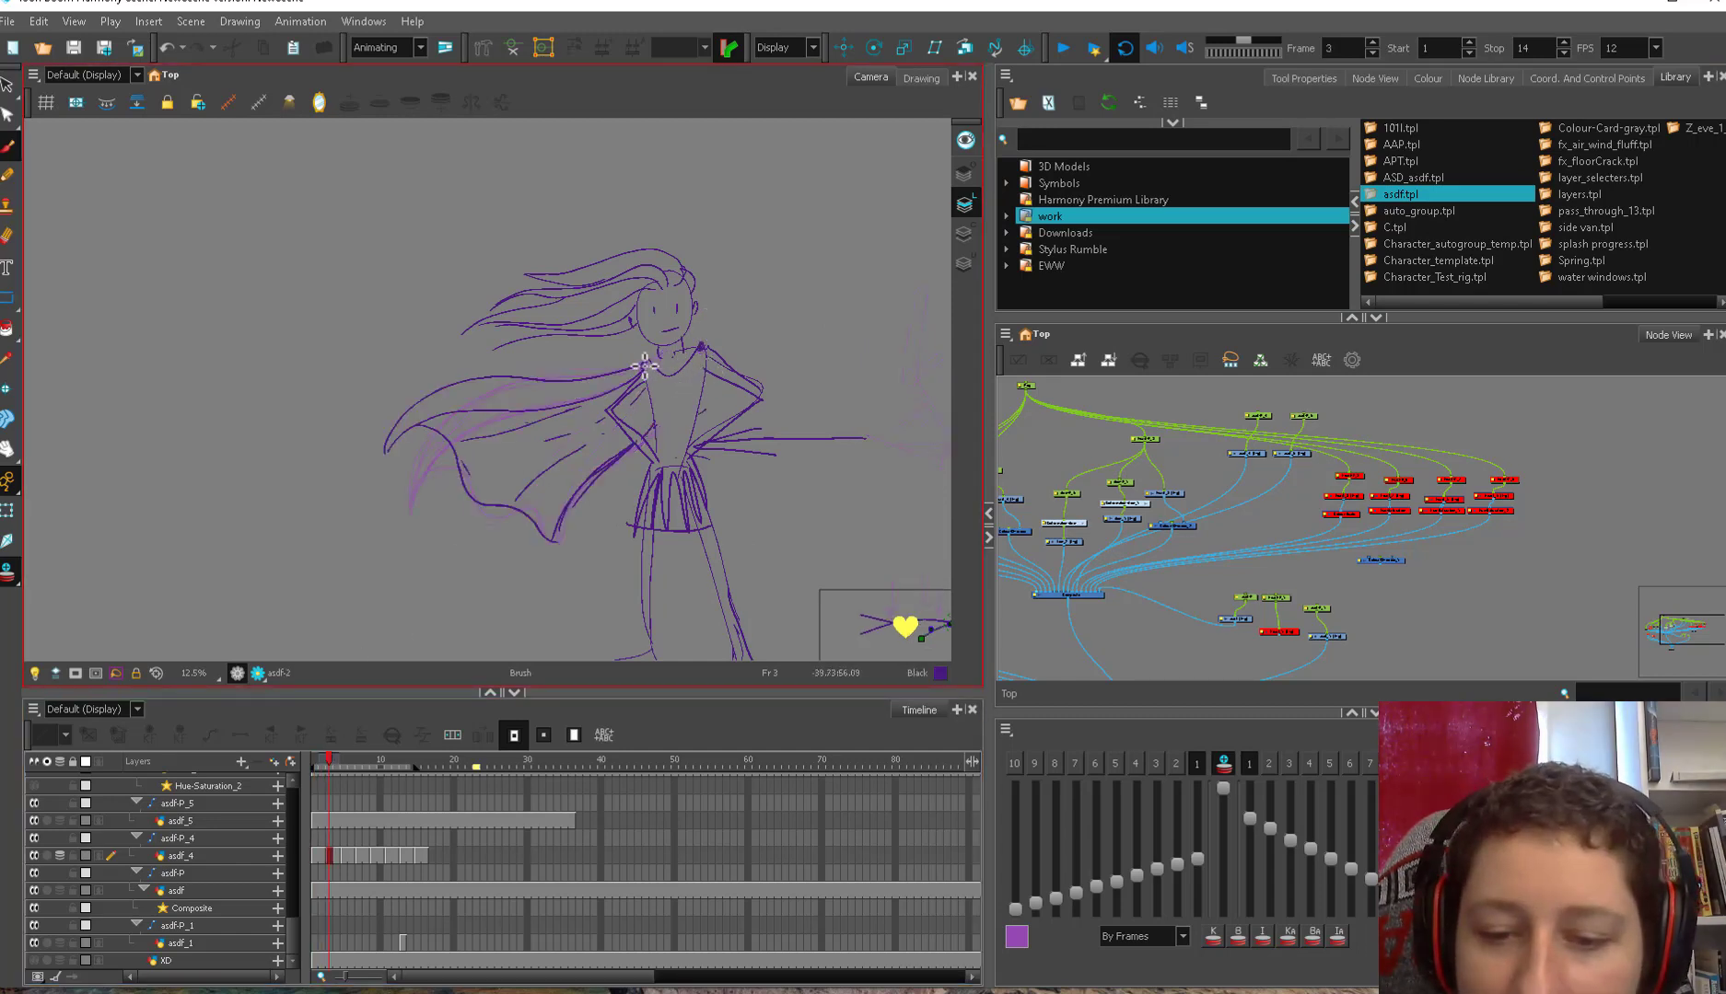
pyautogui.press('g')
pyautogui.press('g')
pyautogui.press('g')
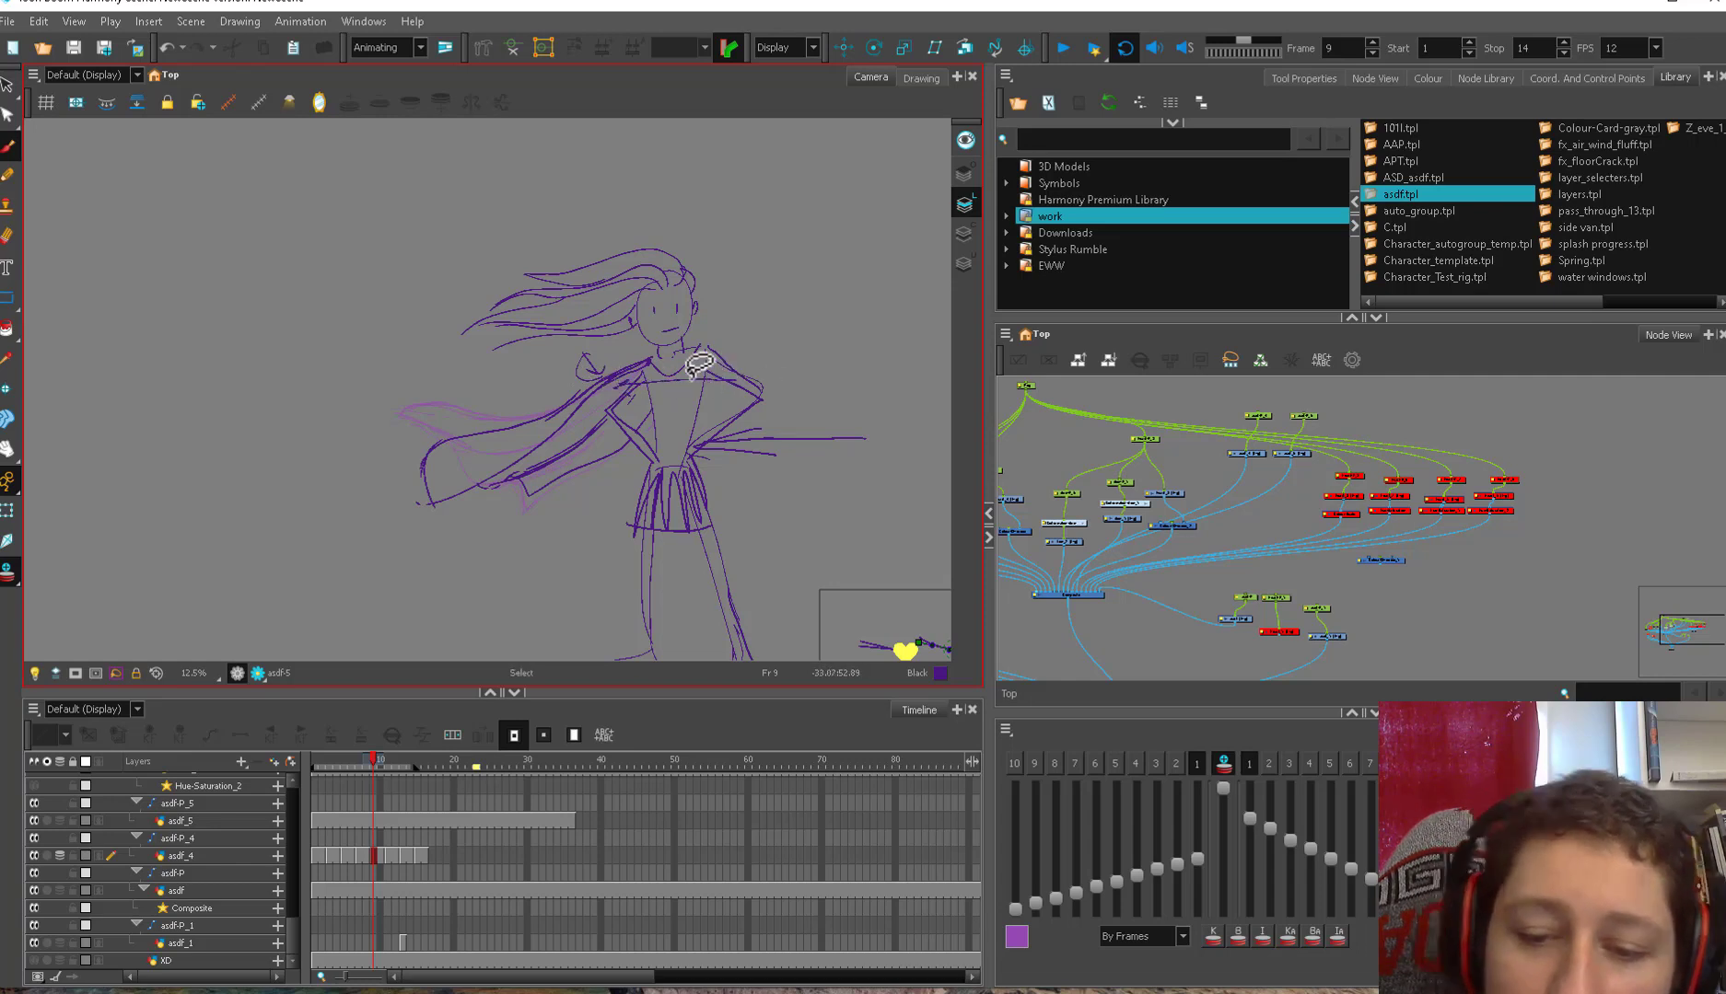
pyautogui.moveTo(451, 416); pyautogui.dragTo(342, 432)
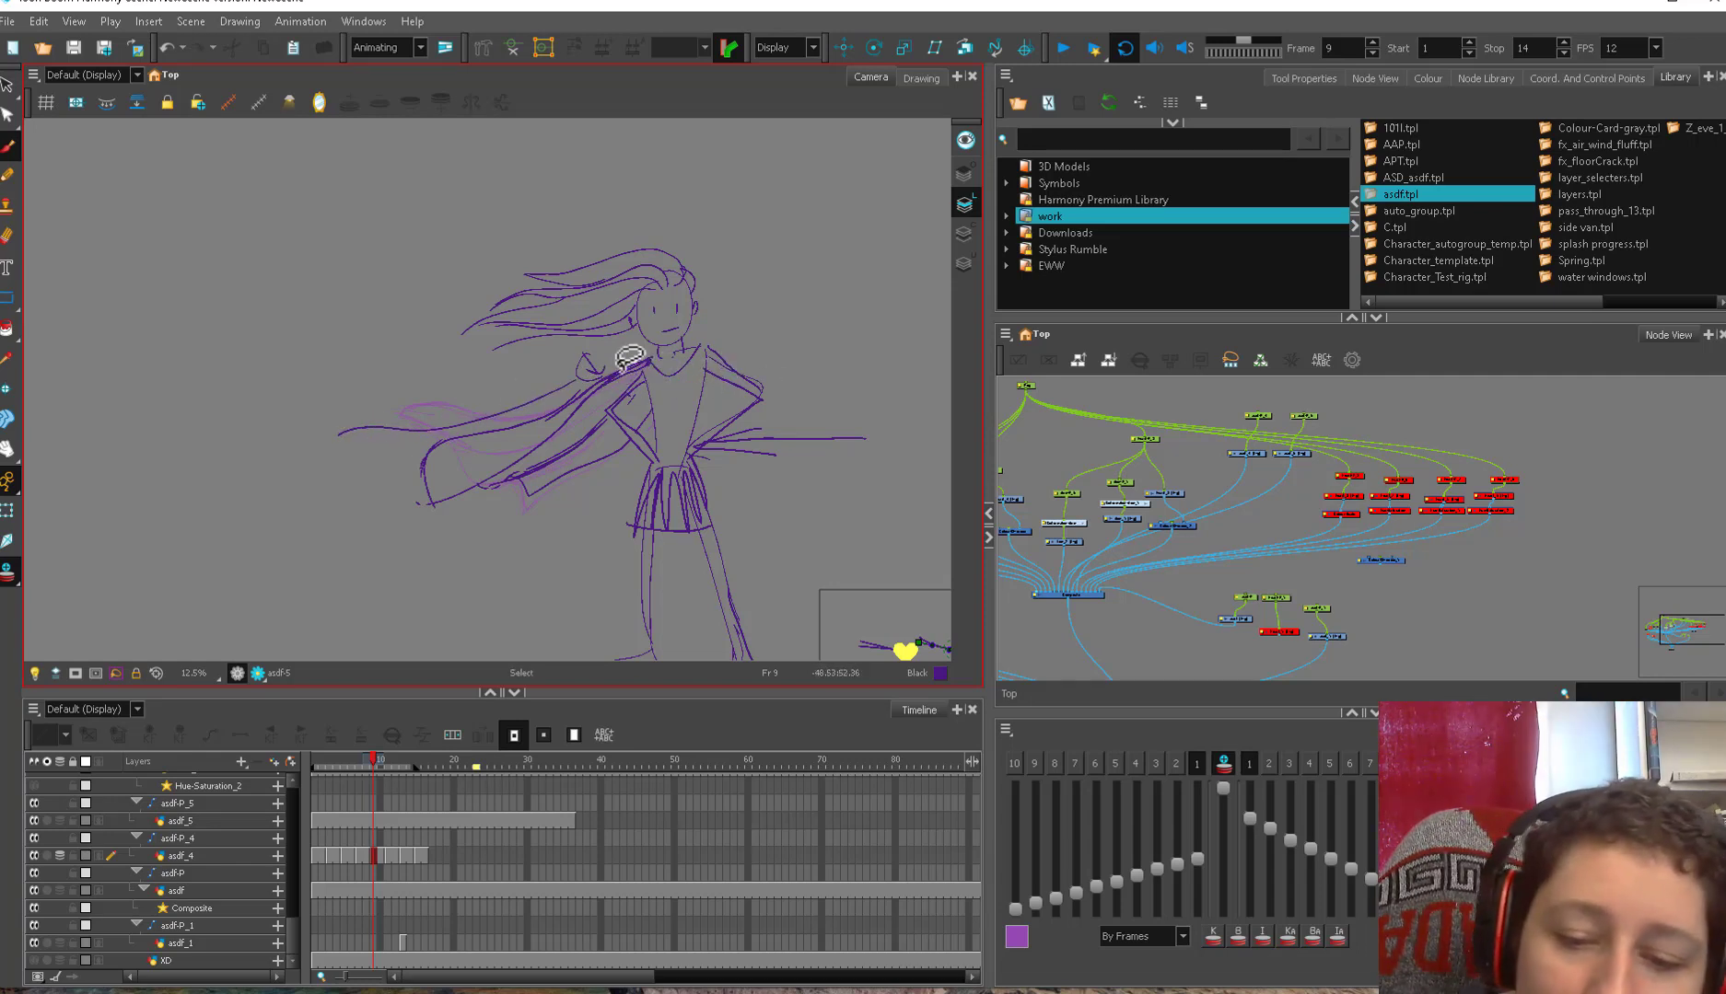
pyautogui.hotkey('ctrl', 'z')
pyautogui.hotkey('alt', 's')
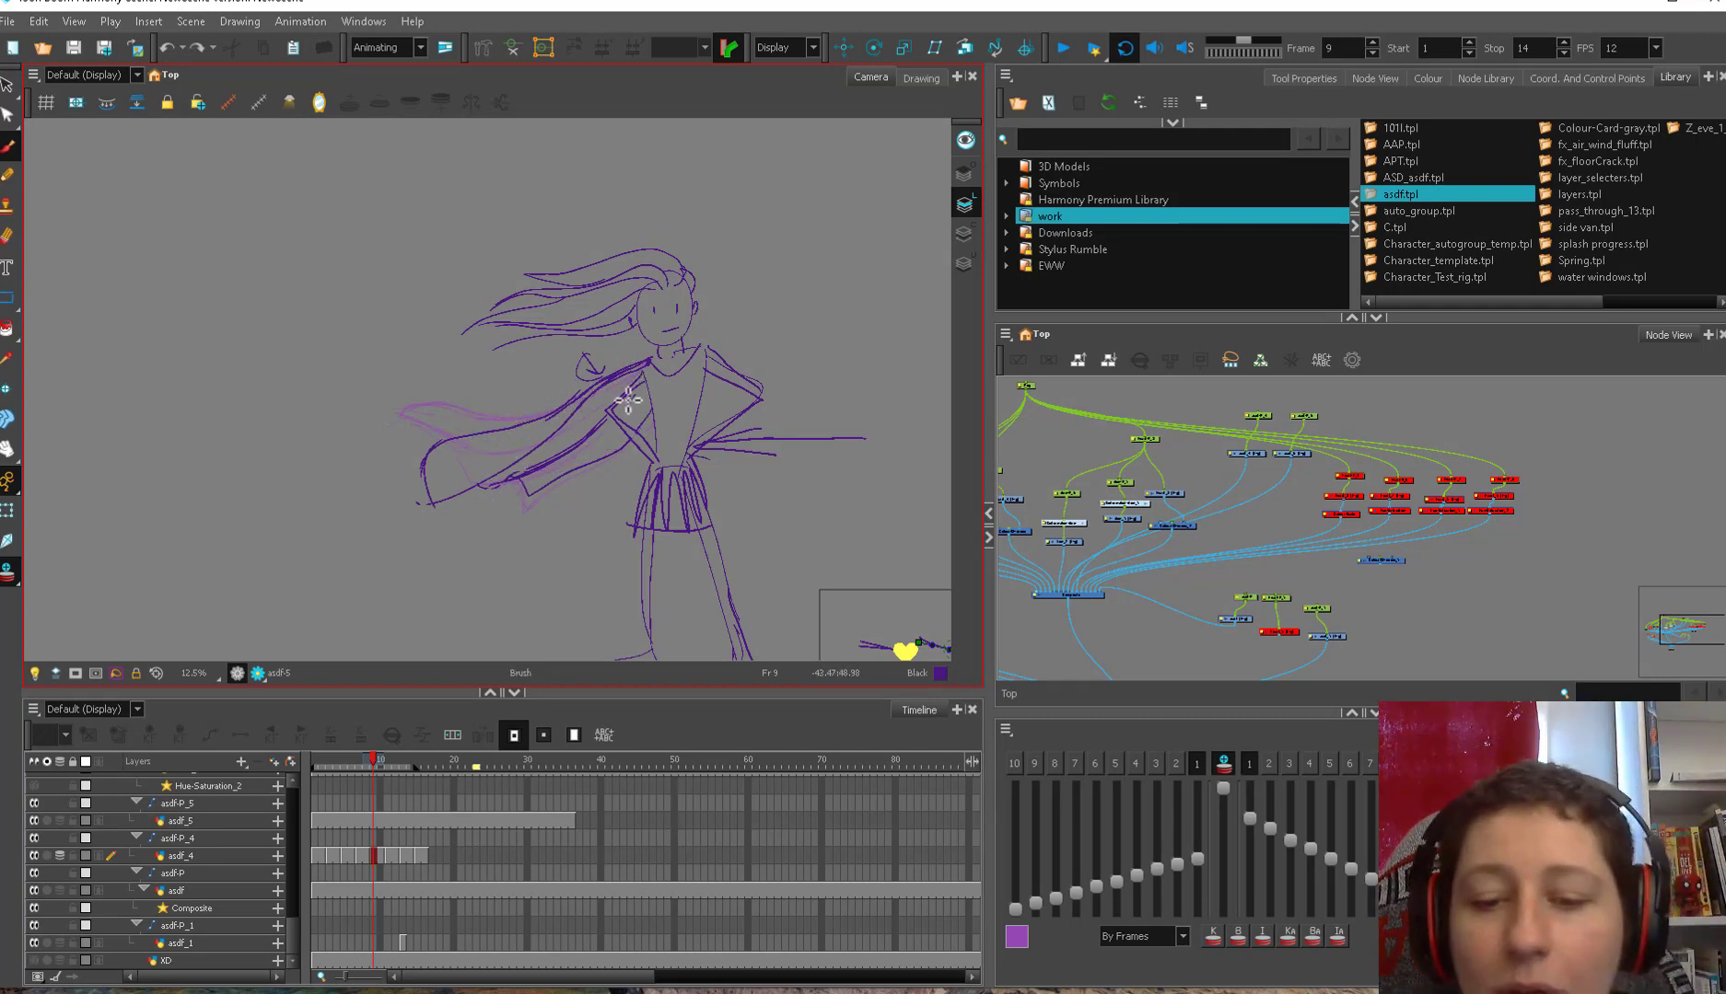
# - Mark the fold travelling along the cape's upper edge with small arrows on the drawings at frames 11, 13 and 15
pyautogui.press('g')
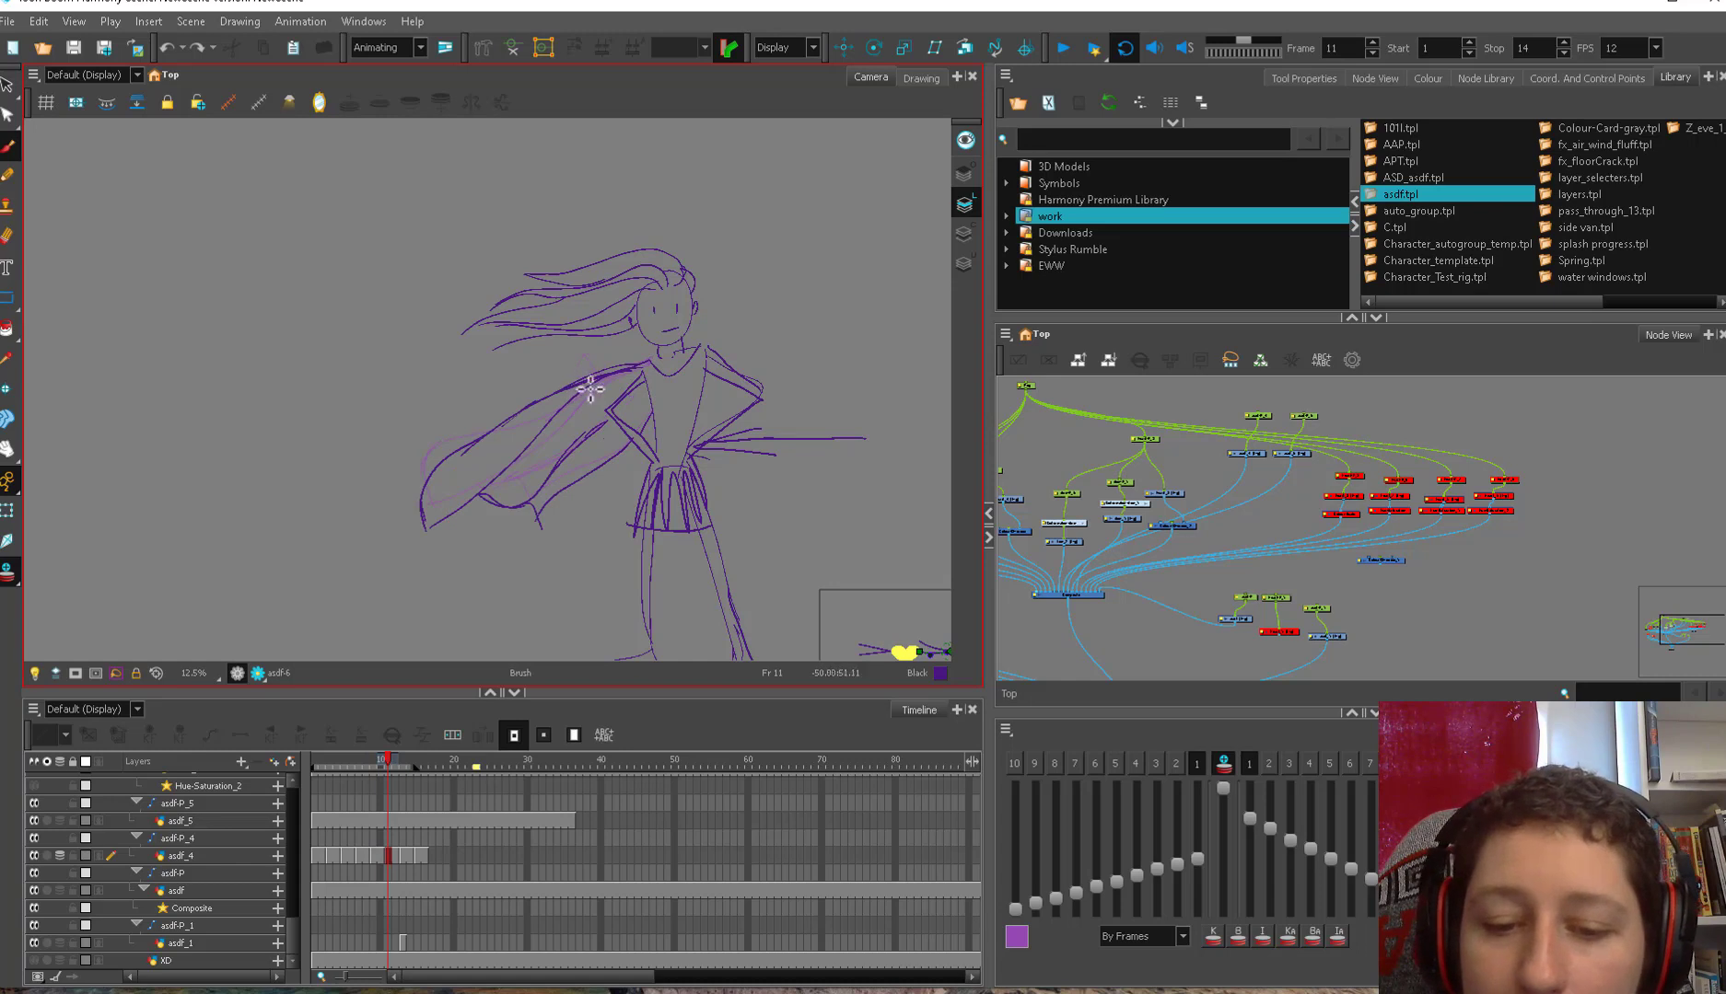
pyautogui.press('.')
pyautogui.press('.')
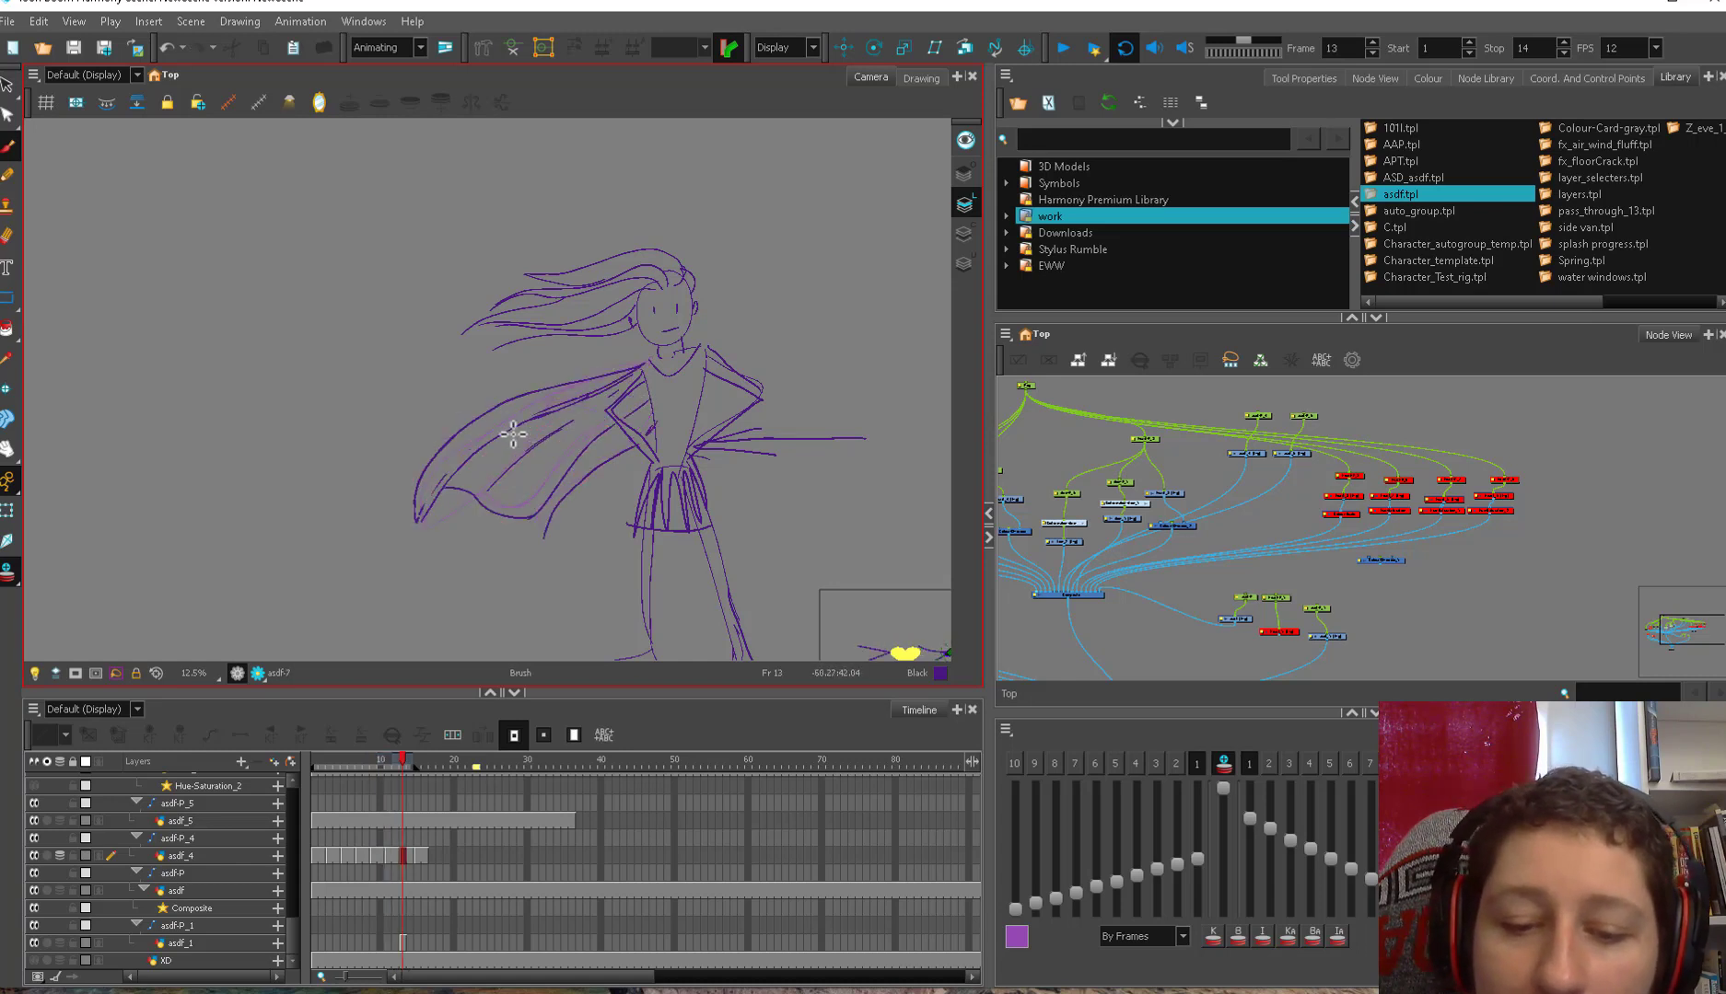
pyautogui.press('.')
pyautogui.press('.')
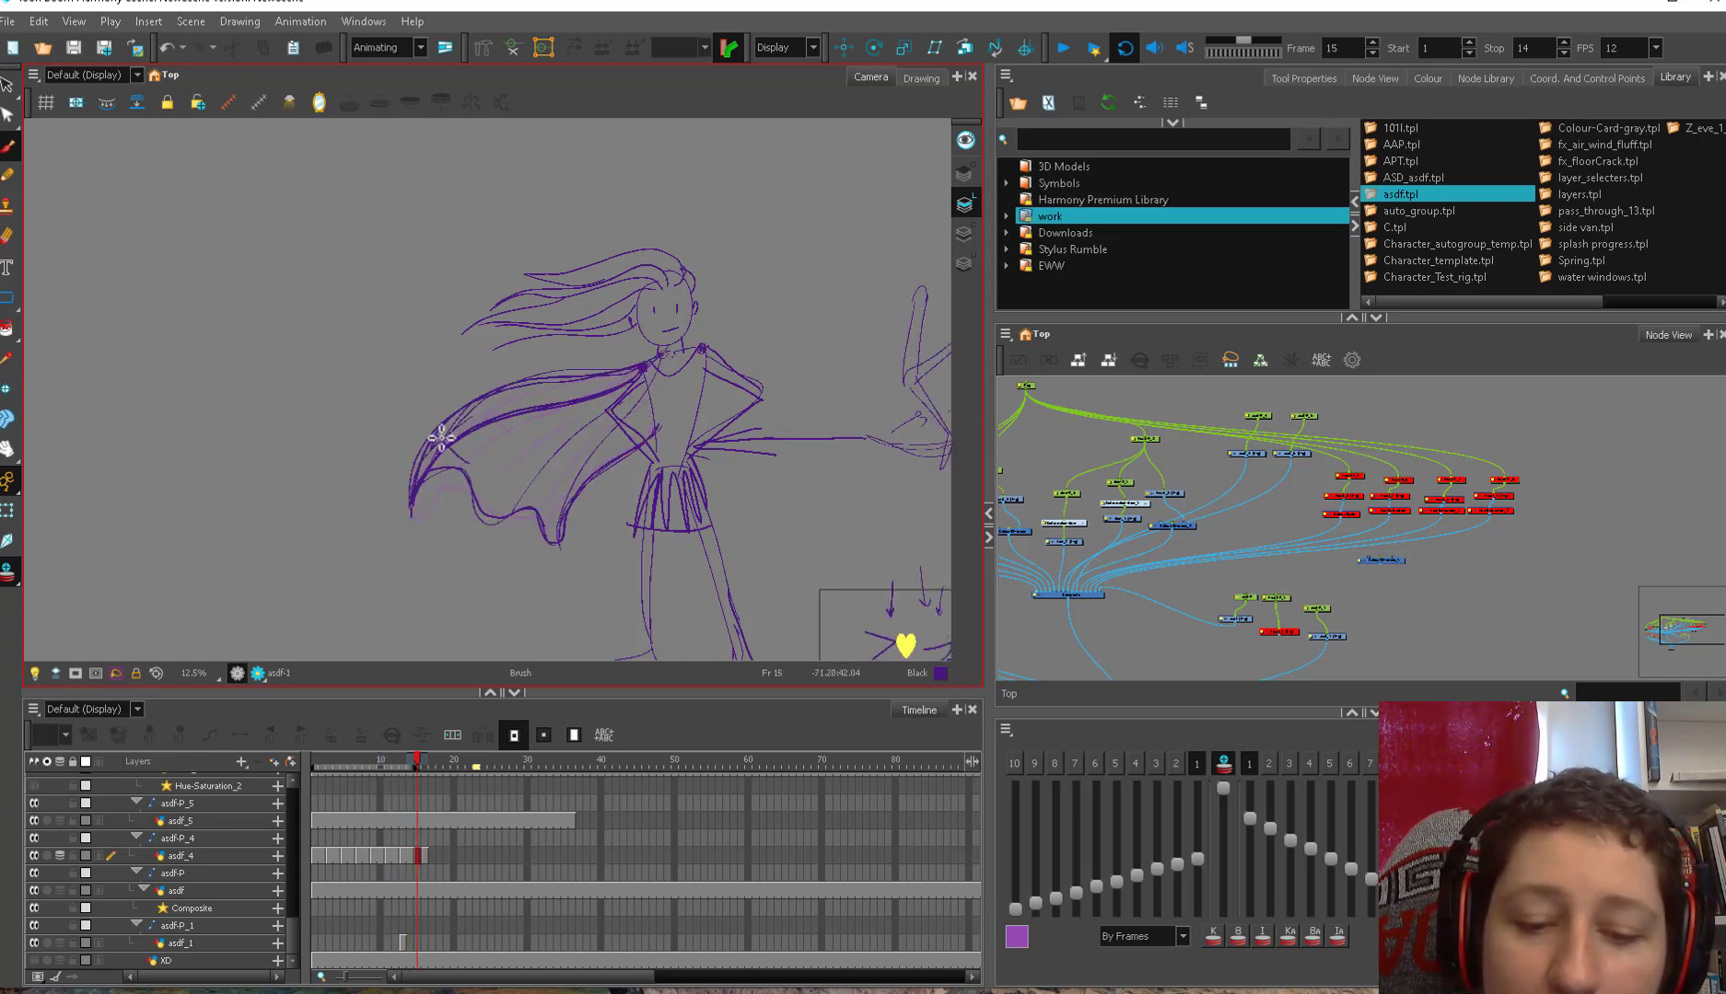
pyautogui.press('.')
pyautogui.press('.')
pyautogui.click(328, 761)
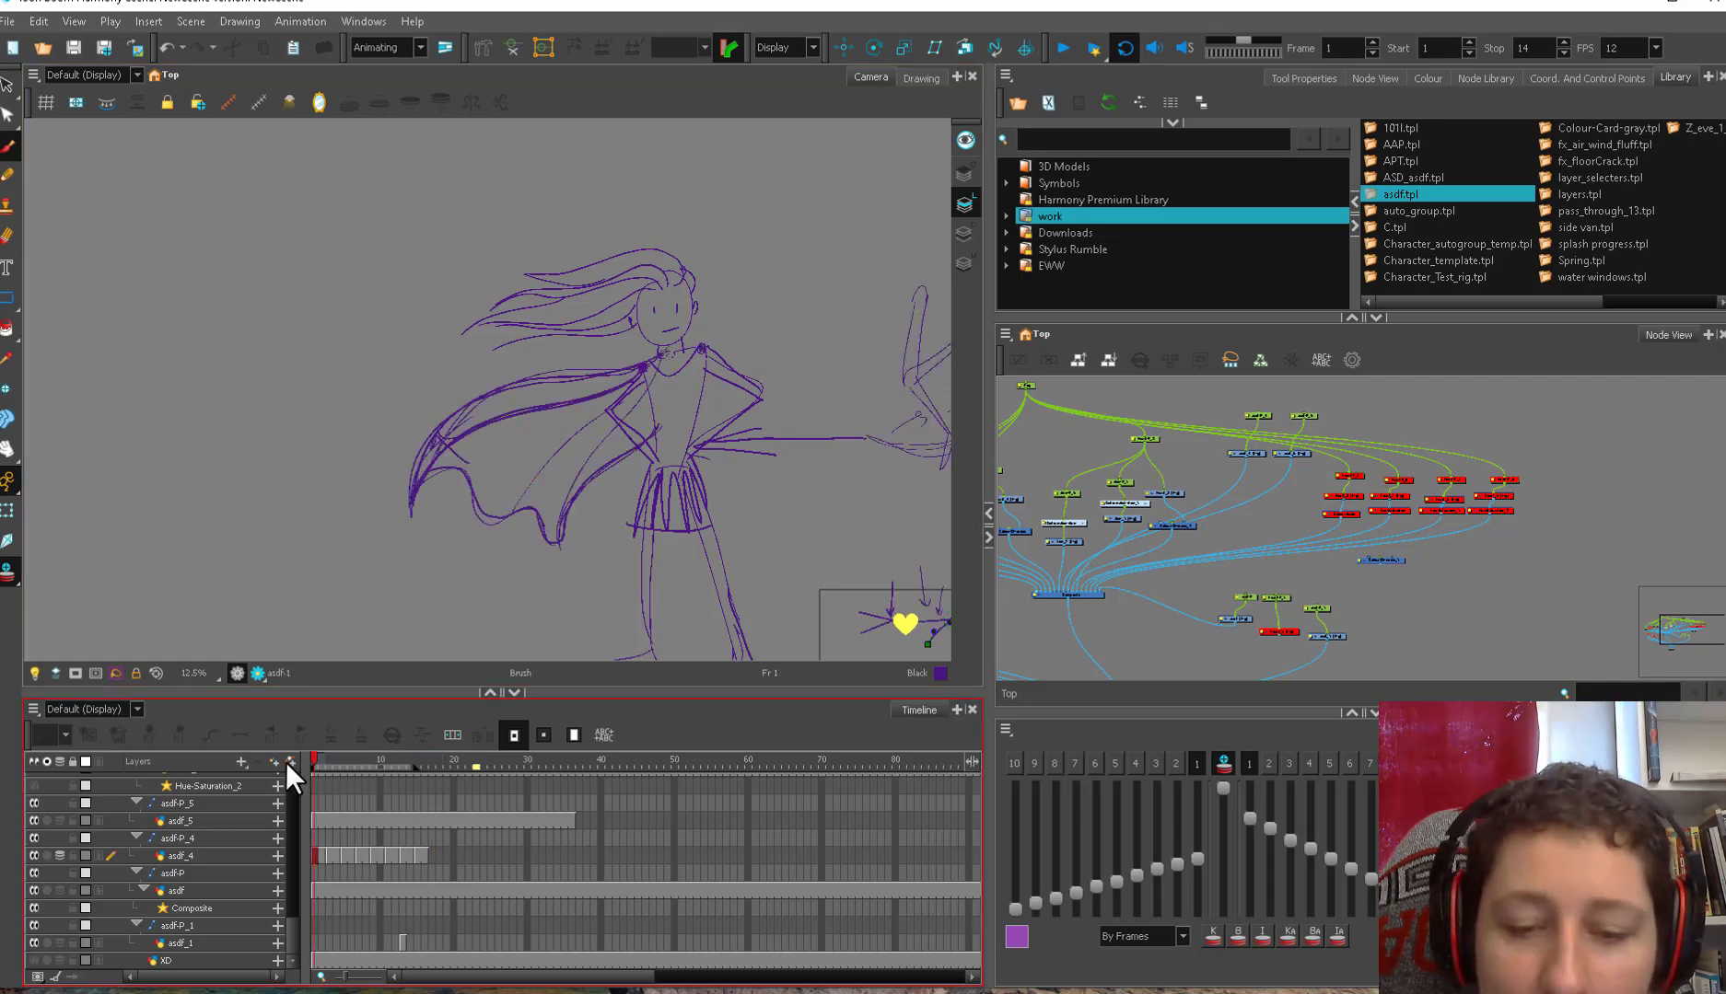
# - Go through the cape drawings from frame 1 onward and trace over the tip to show how it follows the wave
pyautogui.press('.')
pyautogui.press('.')
pyautogui.press('.')
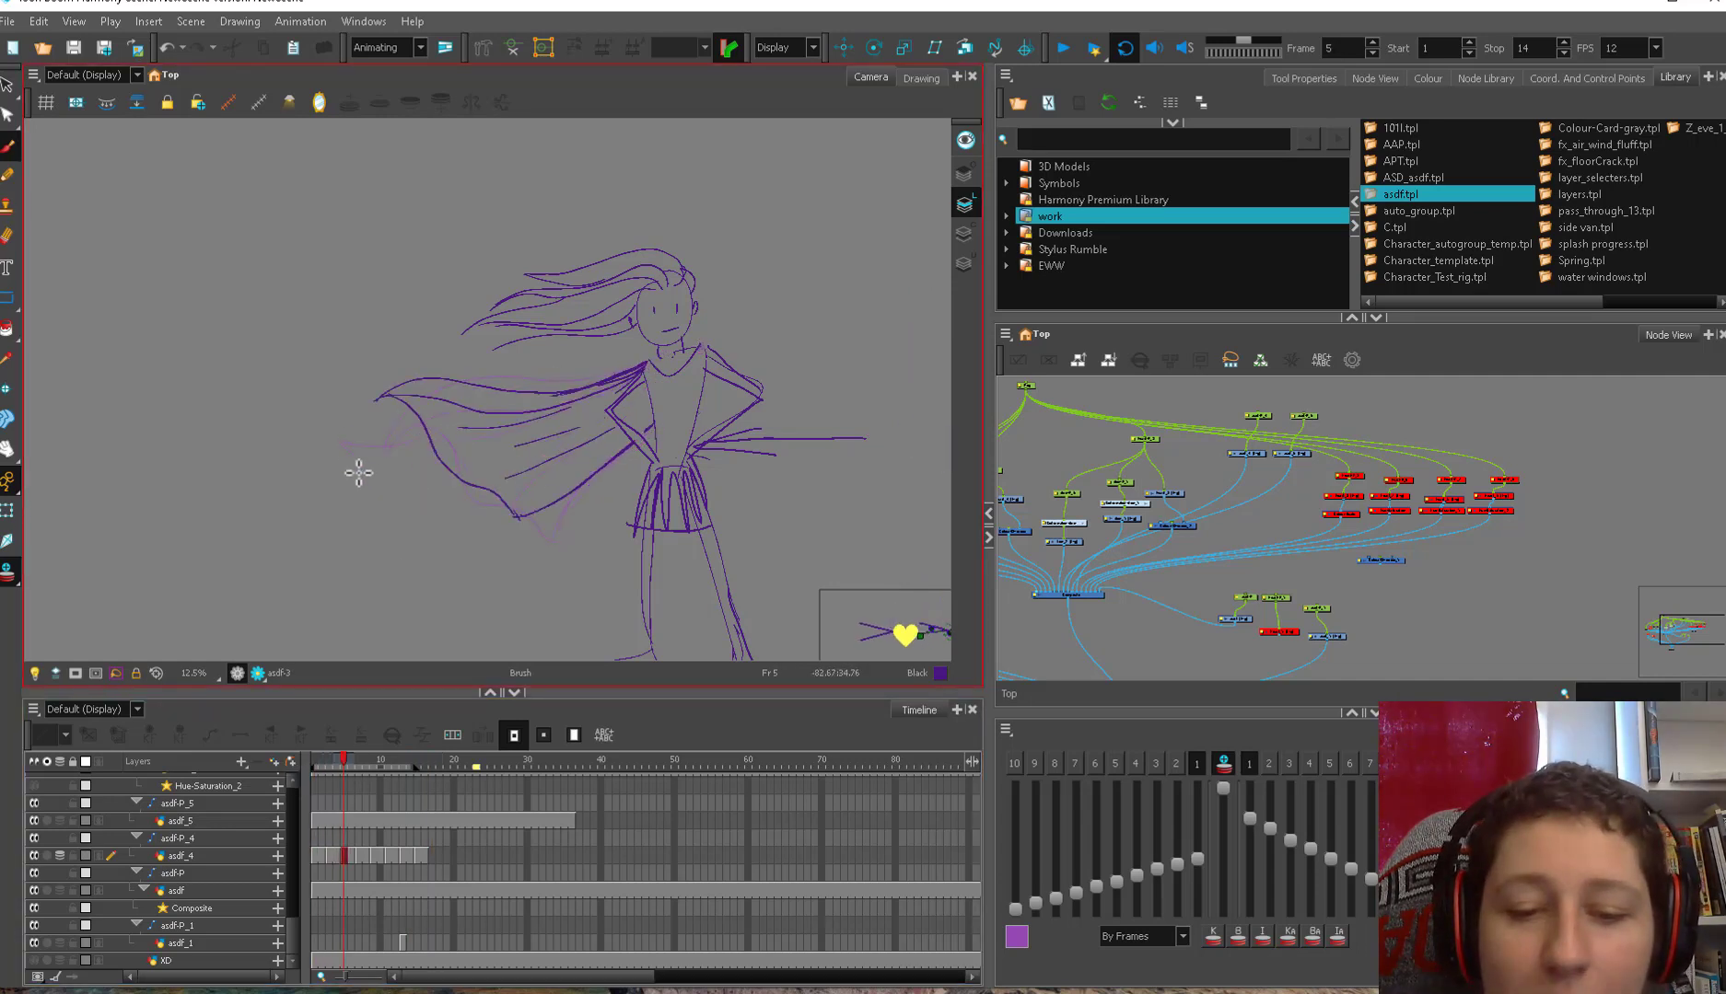
pyautogui.press('.')
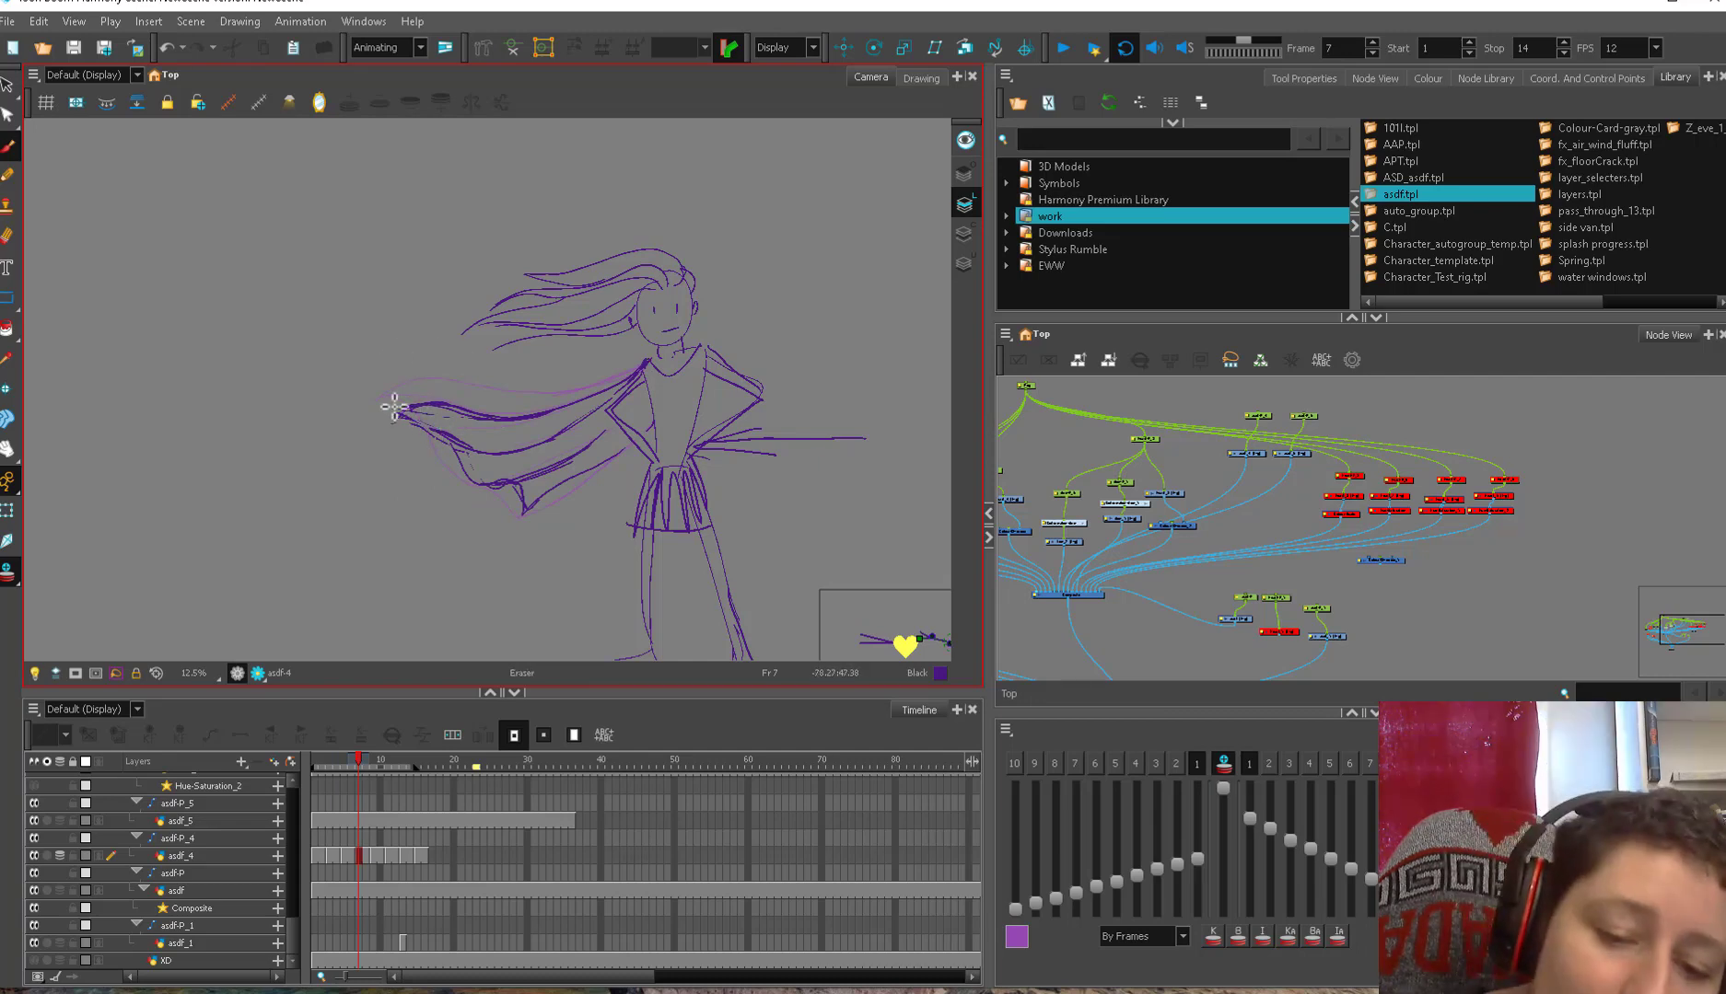
pyautogui.press('.')
pyautogui.press('.')
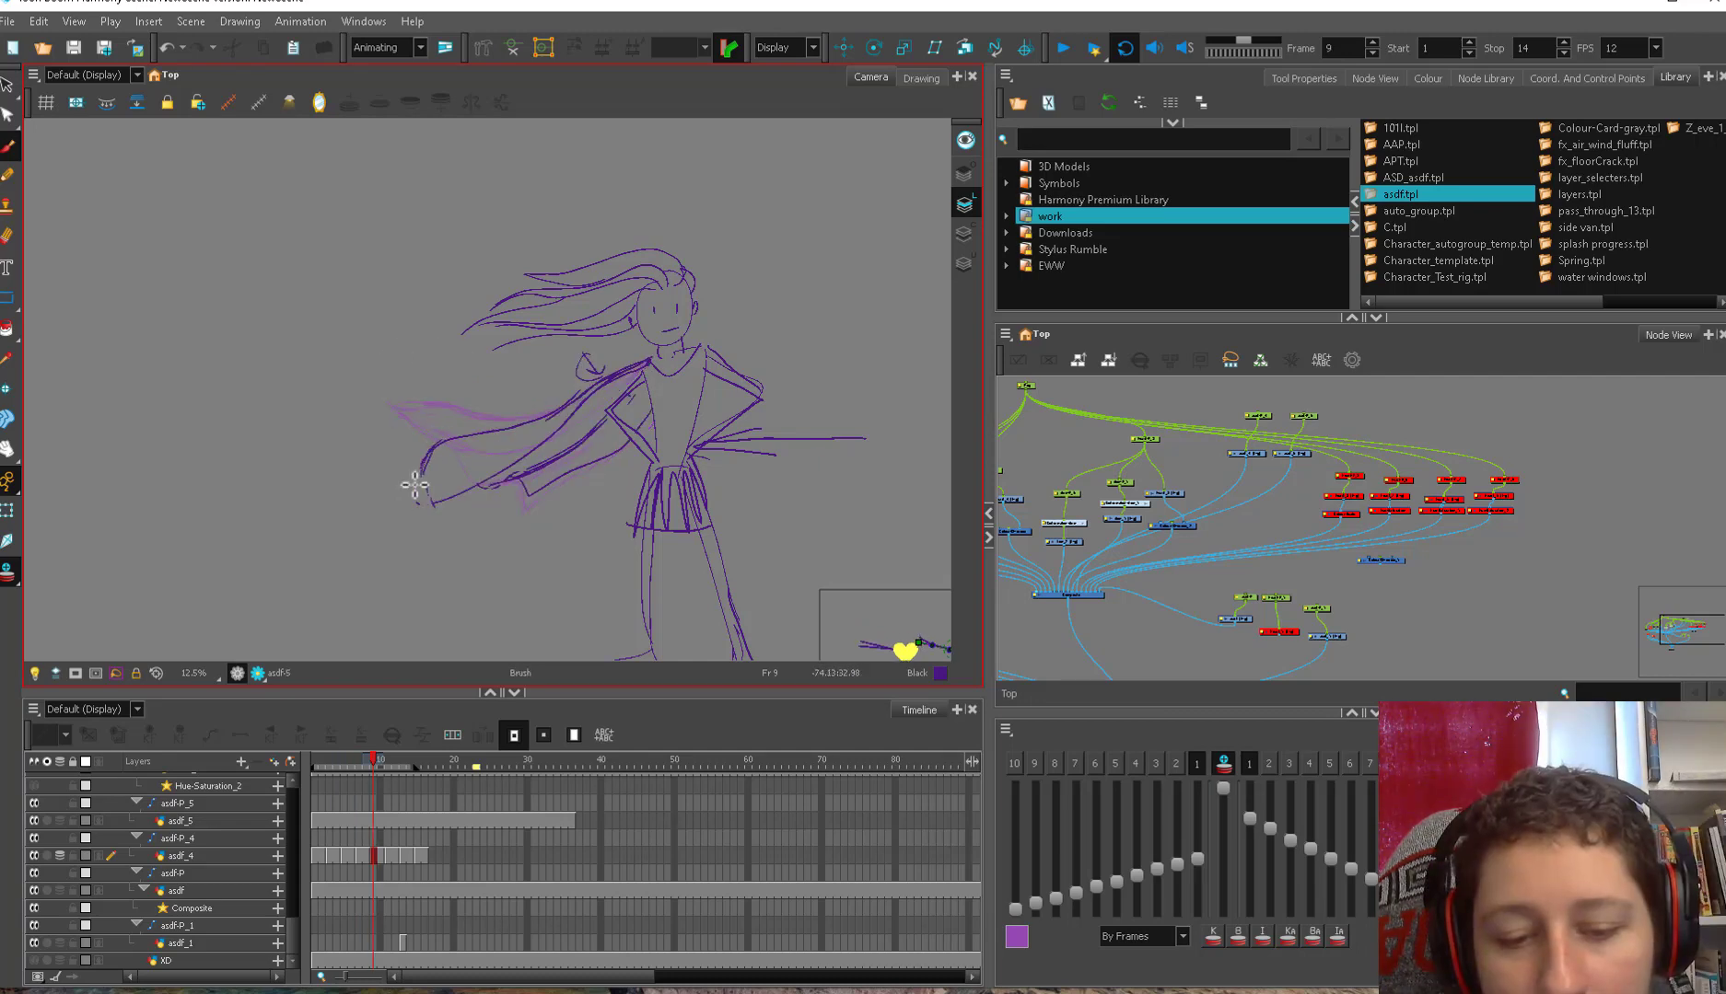
pyautogui.press('.')
pyautogui.press('.')
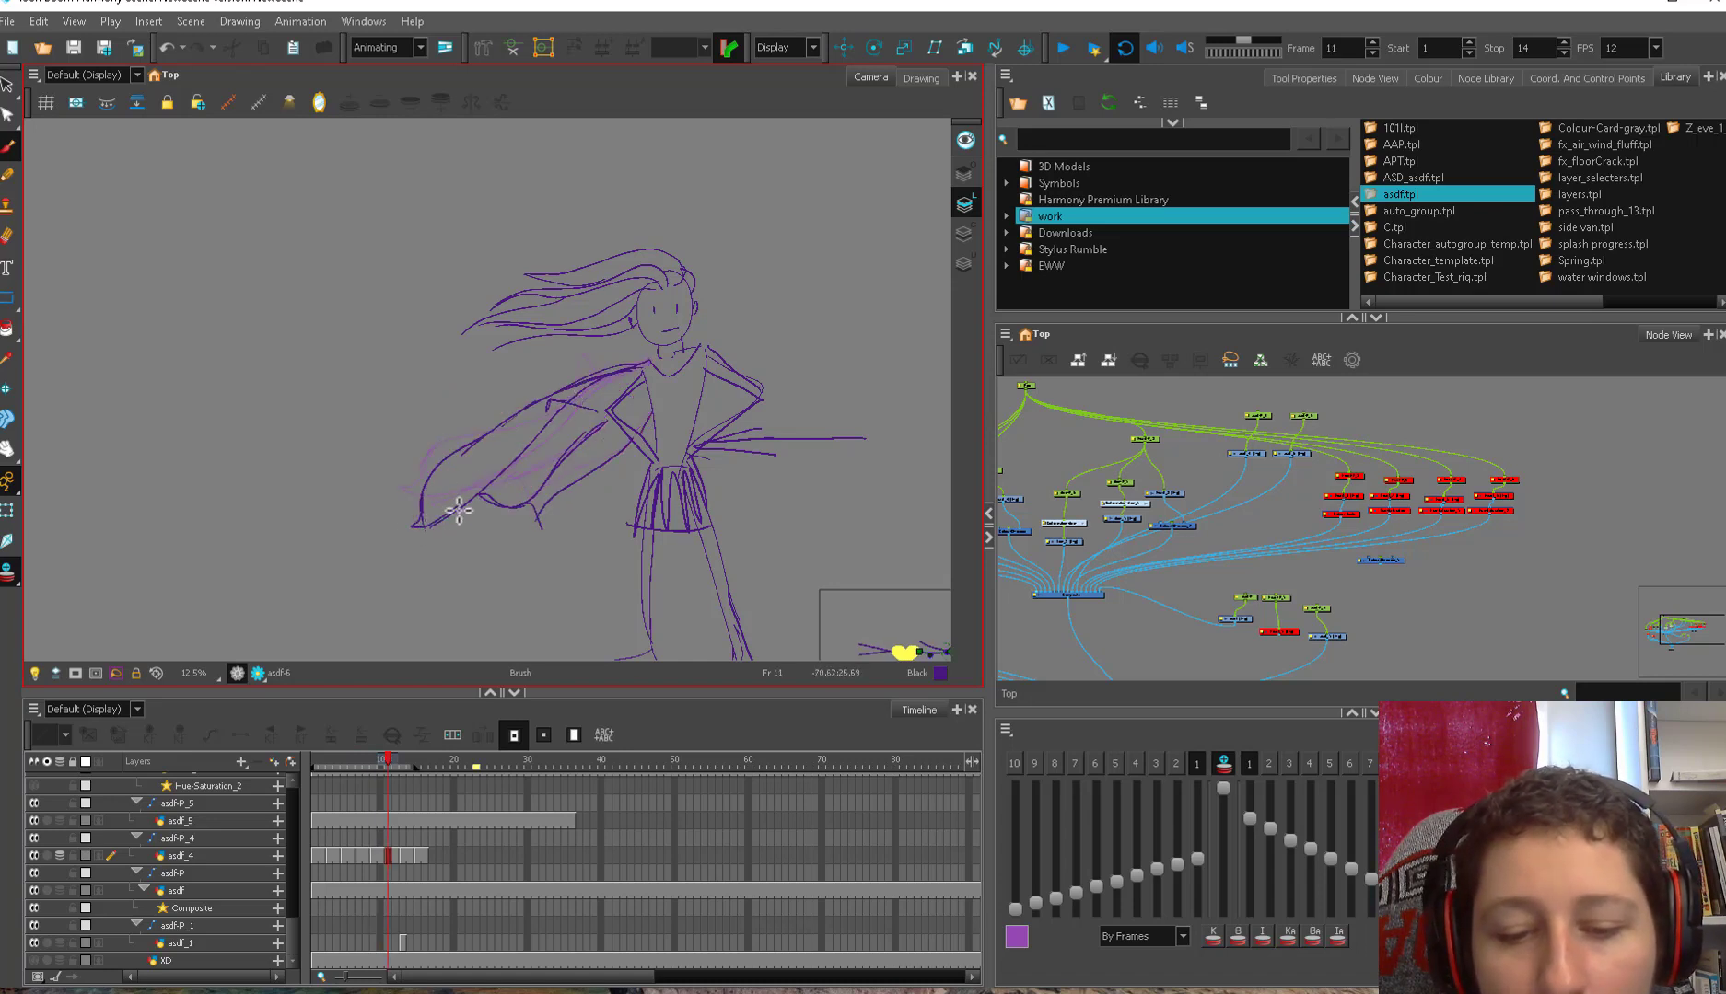
pyautogui.press('.')
pyautogui.press('.')
pyautogui.press(',')
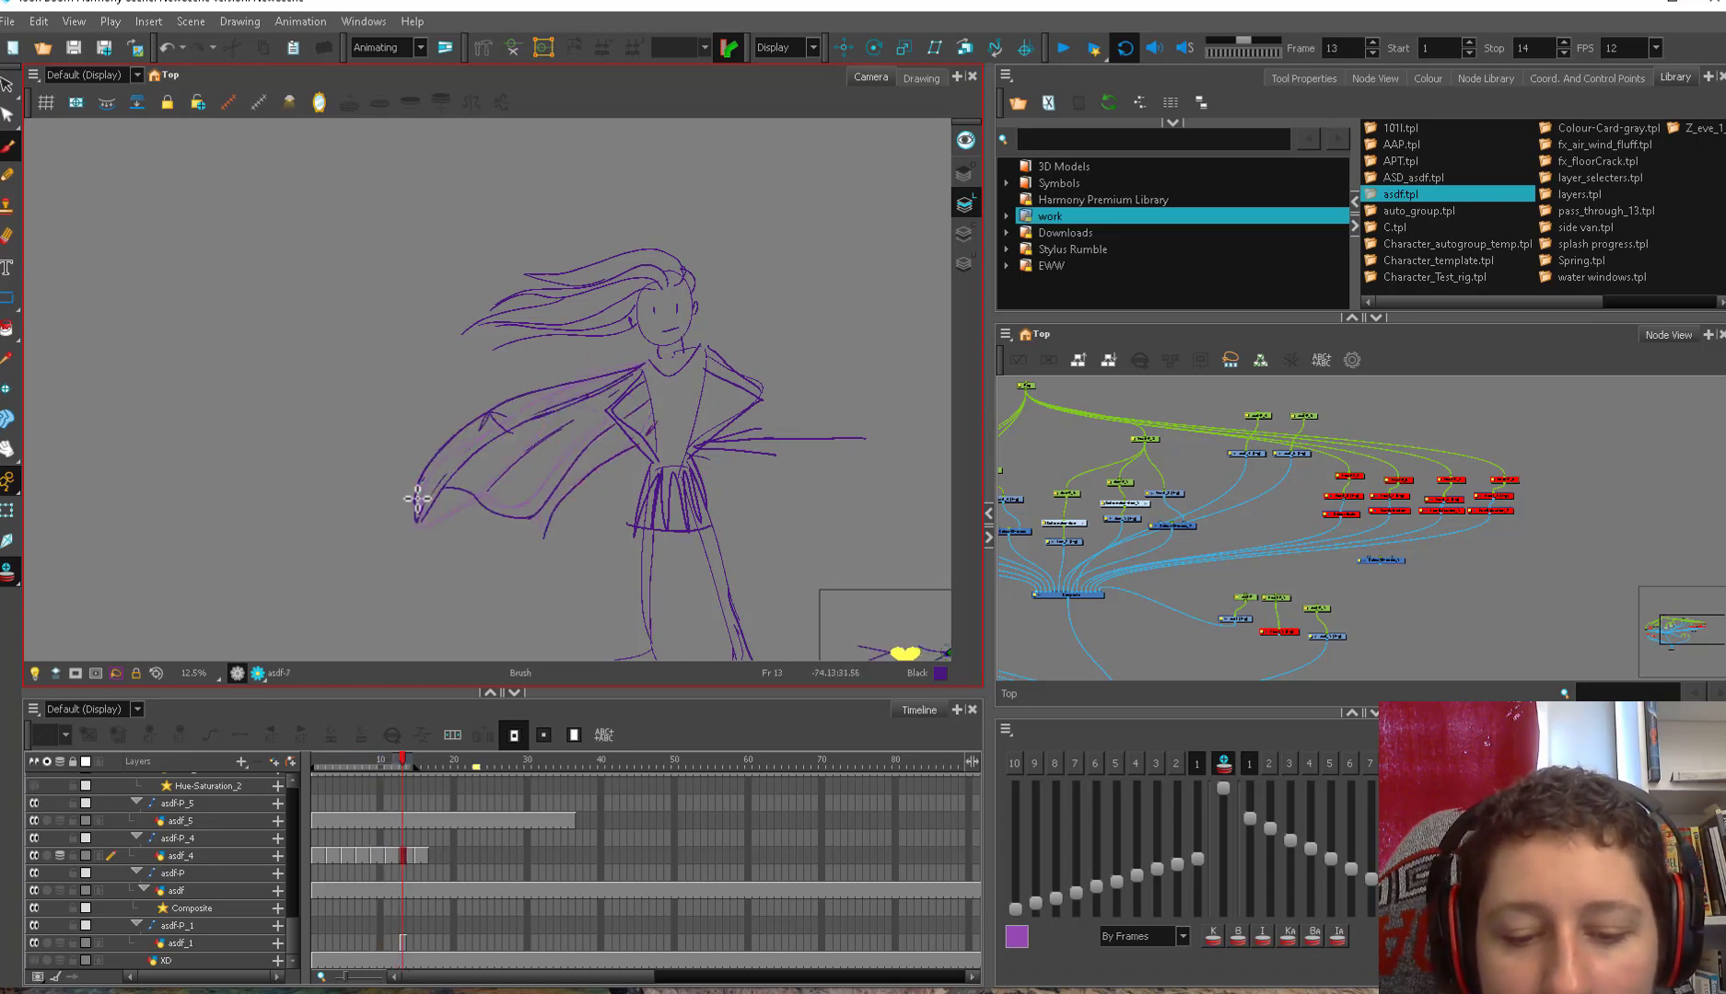
pyautogui.press('.')
pyautogui.press('.')
pyautogui.press('.')
pyautogui.press('.')
pyautogui.press('.')
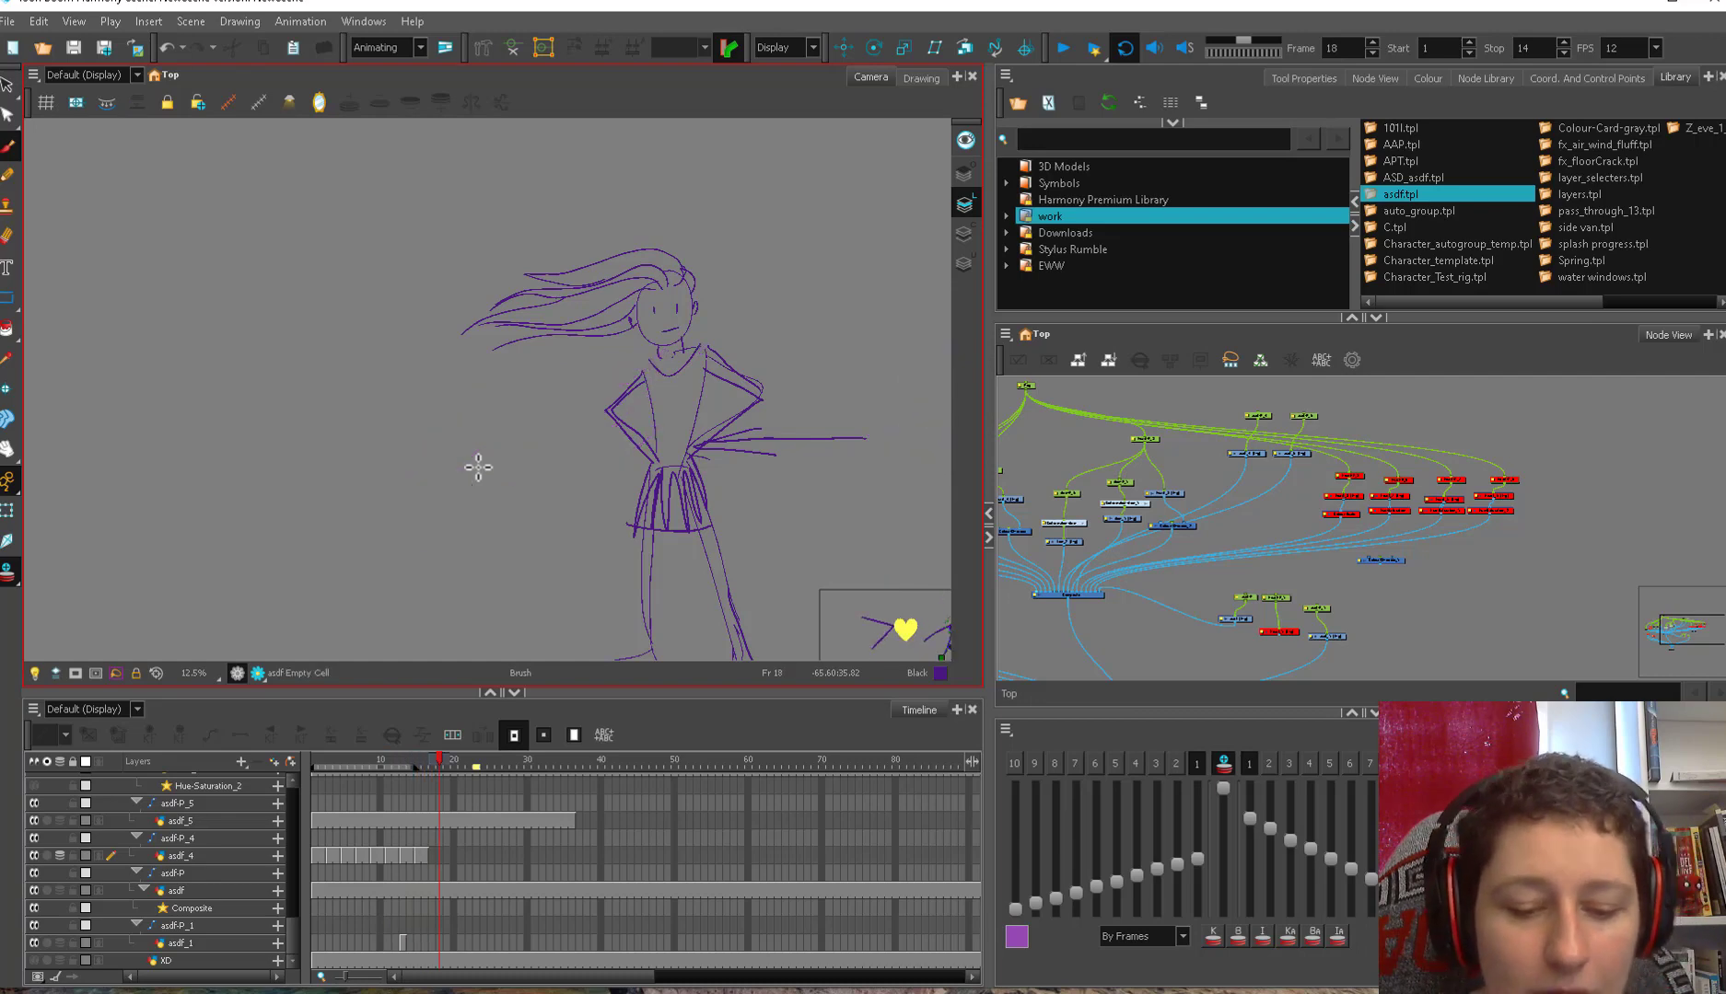
# - Delete the stray stroke beyond the cape tip on the second drawing and check the loop in playback
pyautogui.click(313, 762)
pyautogui.click(1060, 49)
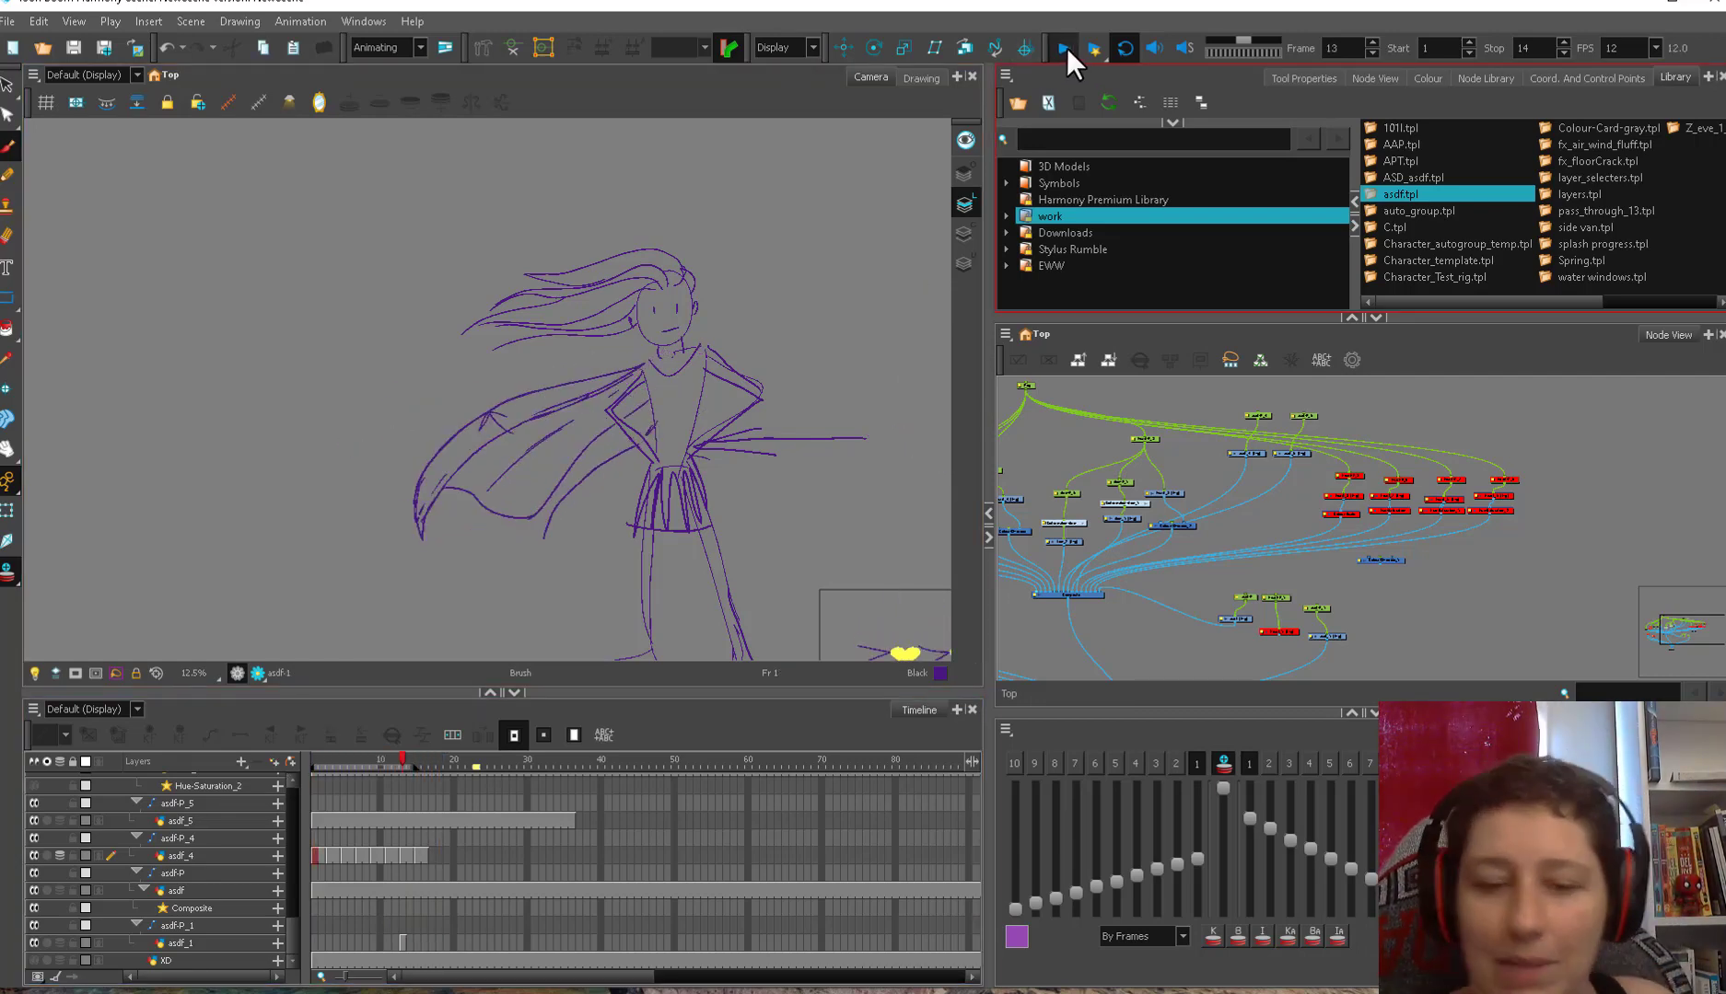
pyautogui.click(1060, 49)
pyautogui.hotkey('alt', 's')
pyautogui.moveTo(346, 410); pyautogui.dragTo(374, 501)
pyautogui.press('Delete')
pyautogui.click(1054, 52)
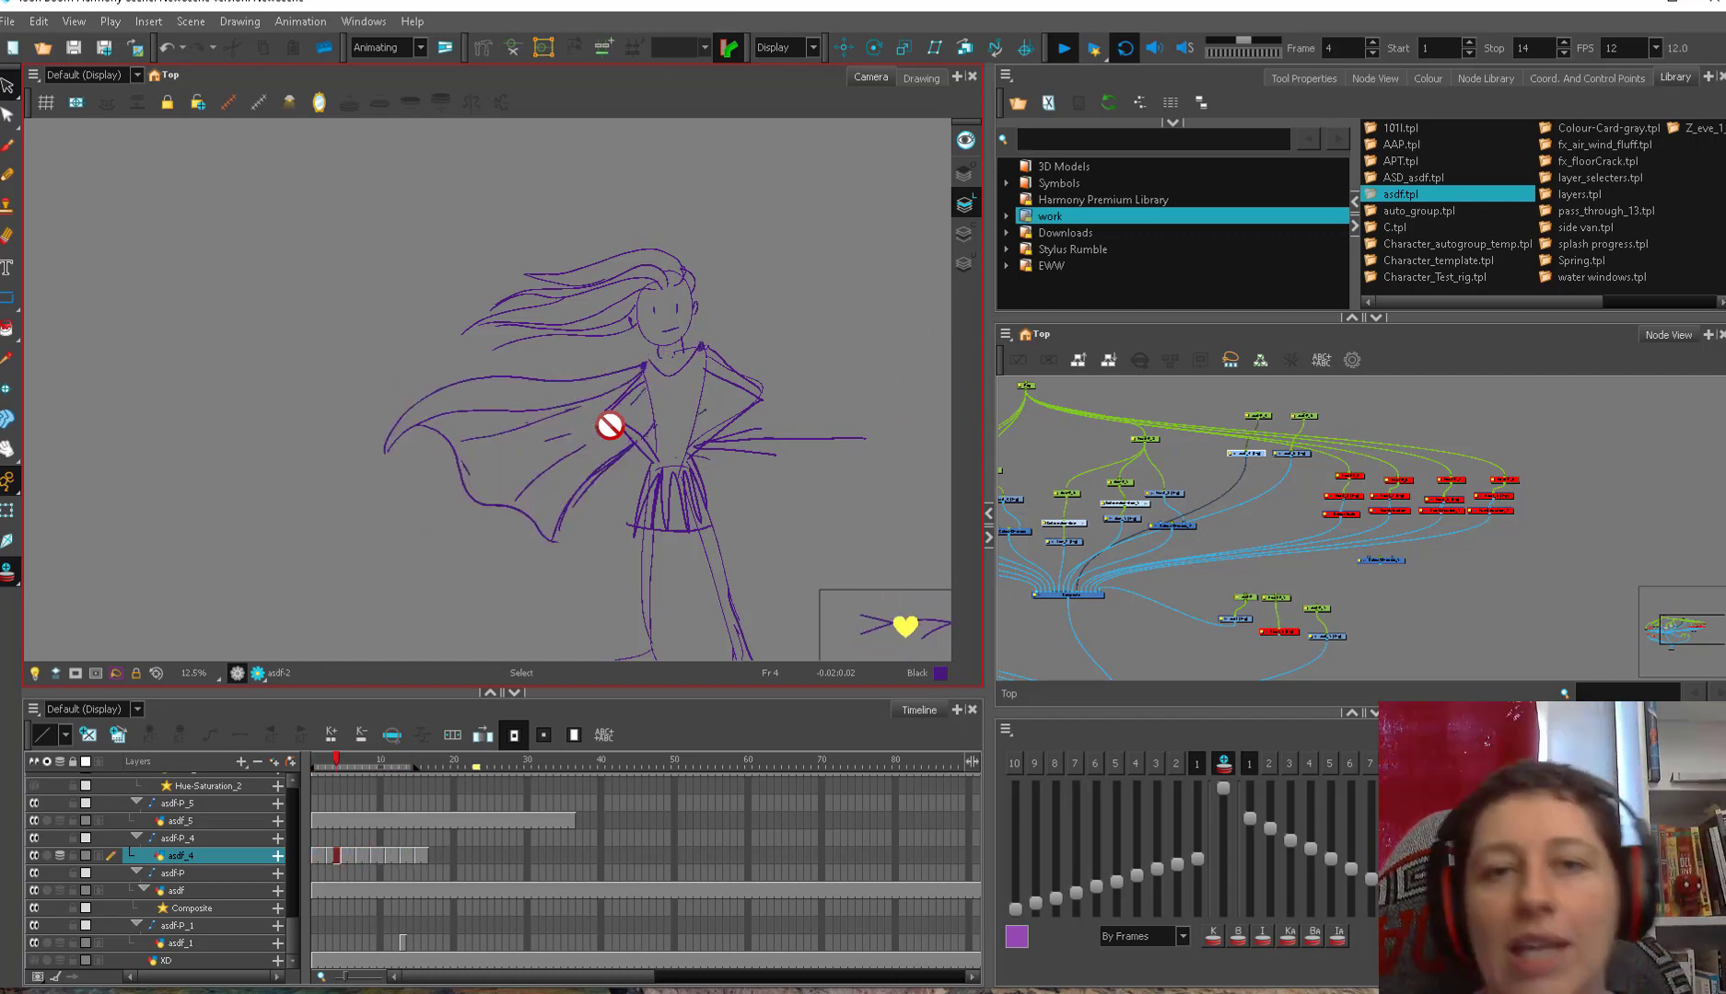
pyautogui.click(1066, 46)
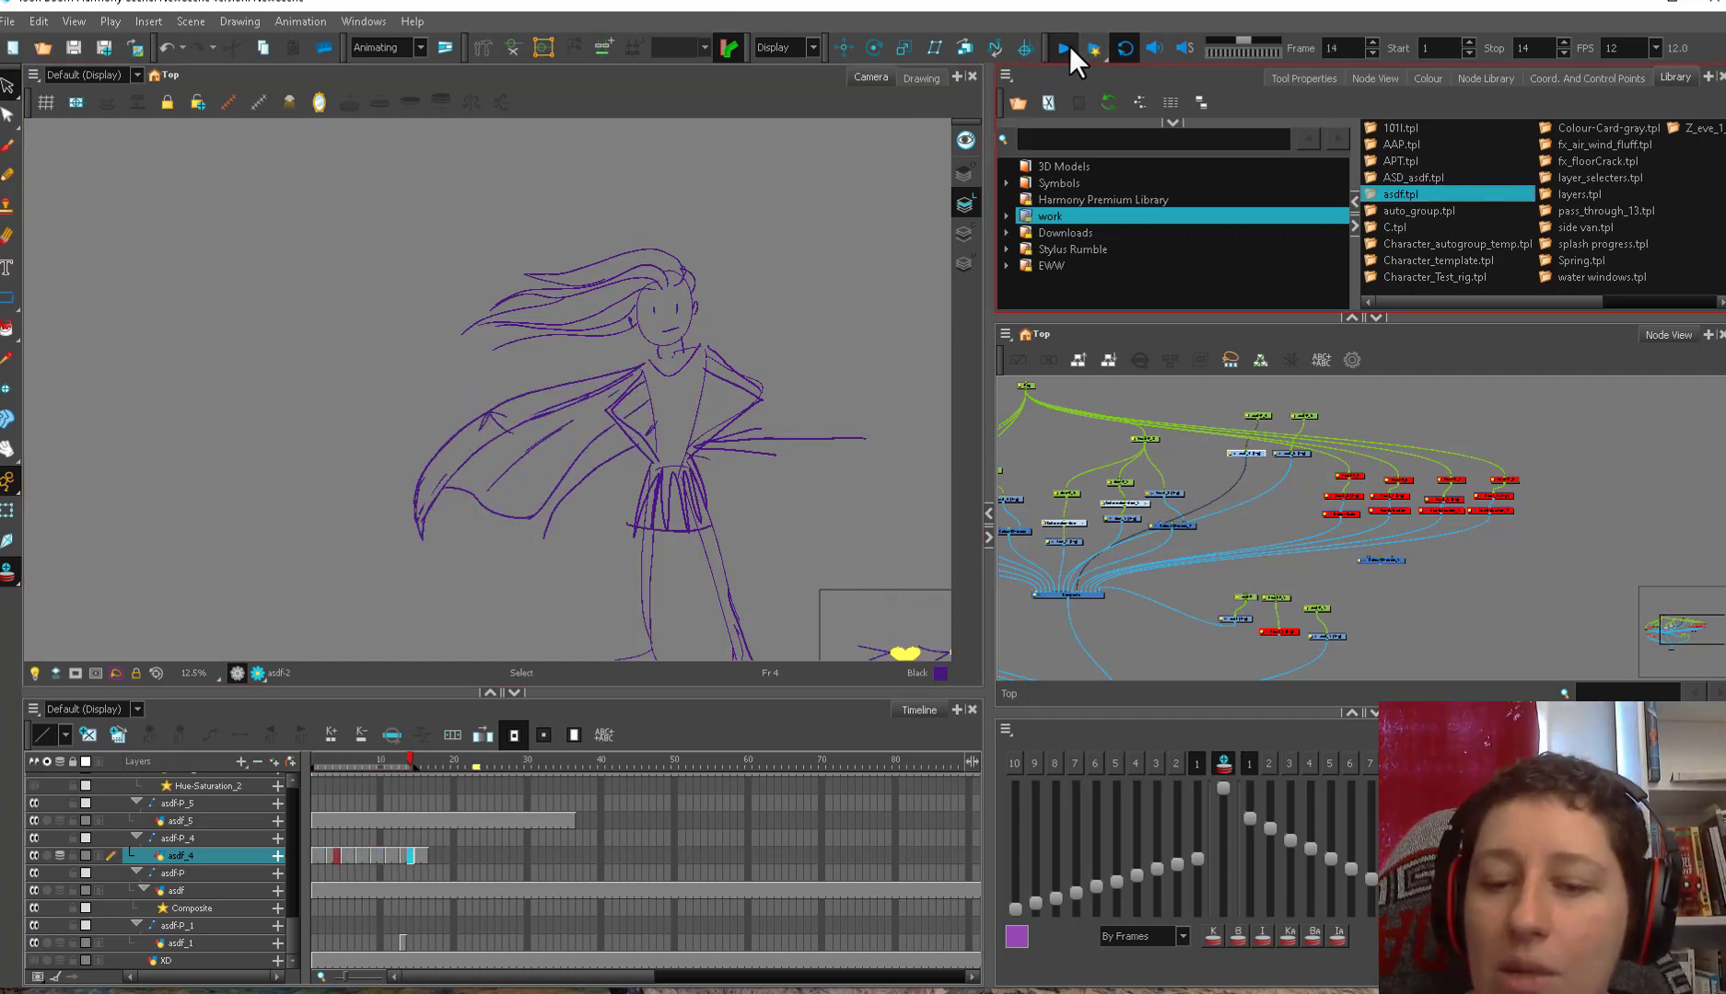
# - Draw a tall, narrow flagpole above and beside the caped character on frame 1
pyautogui.hotkey('alt', 'b')
pyautogui.moveTo(829, 256); pyautogui.dragTo(647, 551)
pyautogui.moveTo(600, 221)
pyautogui.mouseDown()
pyautogui.moveTo(607, 584)
pyautogui.moveTo(601, 552)
pyautogui.mouseUp()
pyautogui.rightClick(611, 220)
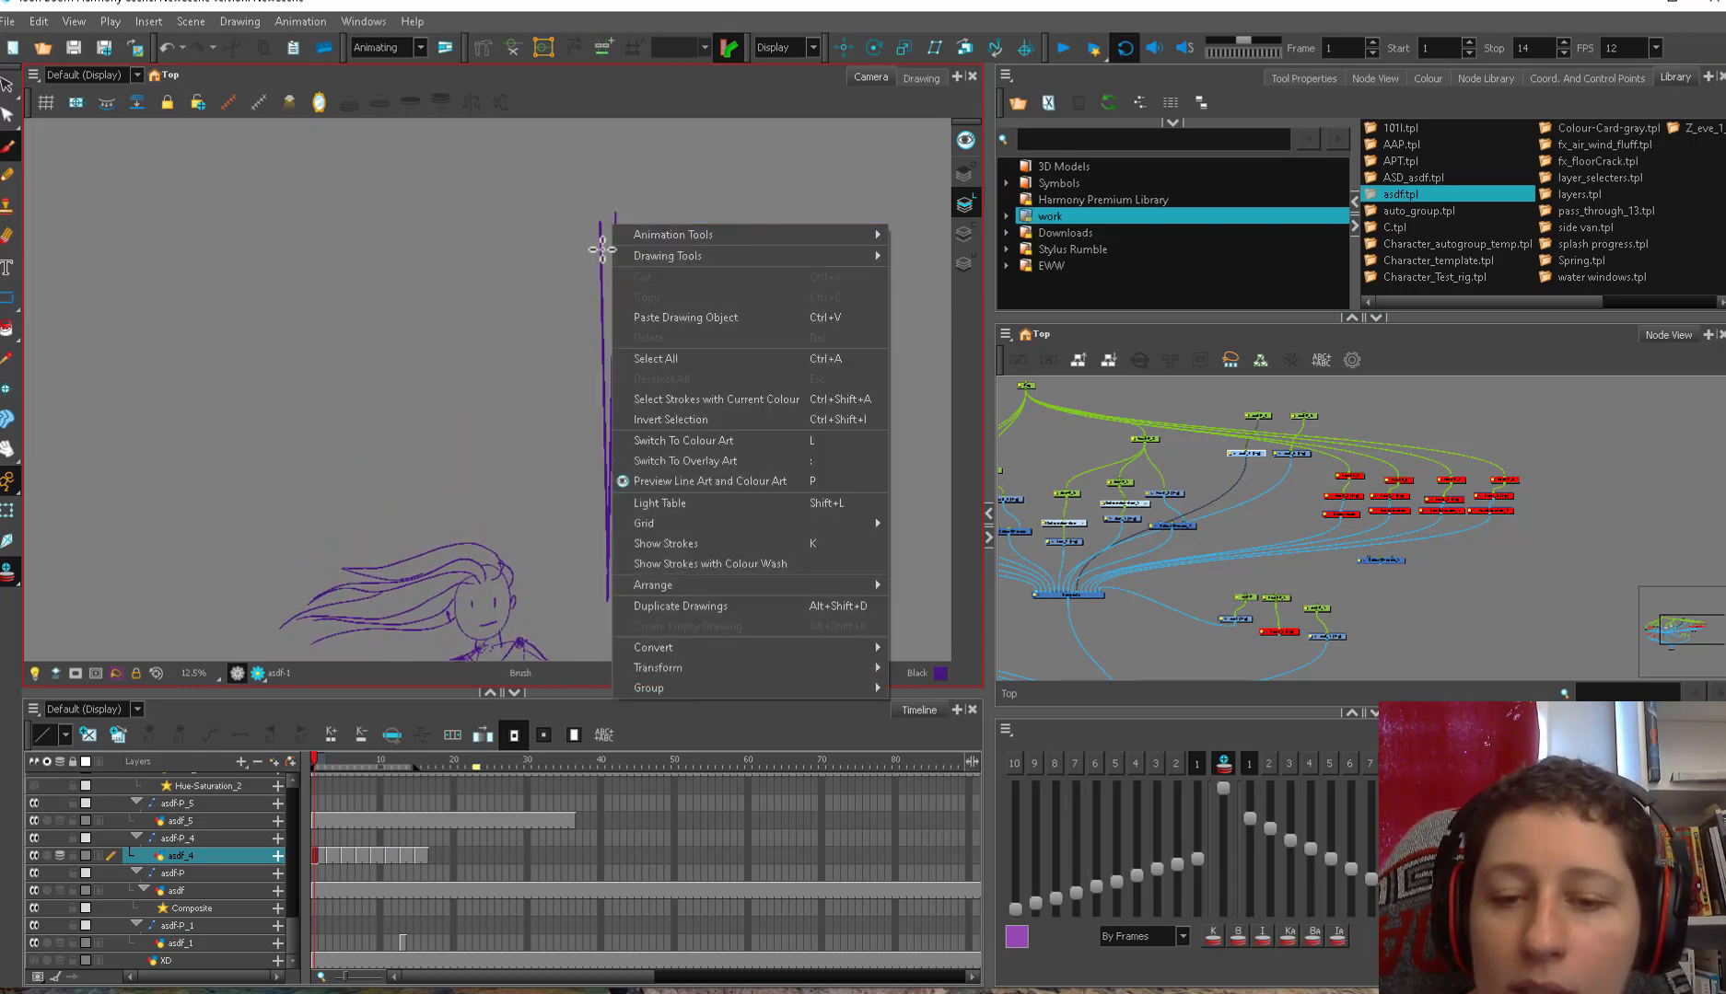
pyautogui.click(598, 244)
# - Draw two ties on the flagpole, sagging cords to the flag's inner corners, and the flag's wavy upper edge
pyautogui.moveTo(591, 231); pyautogui.dragTo(613, 228)
pyautogui.moveTo(602, 319); pyautogui.dragTo(618, 322)
pyautogui.rightClick(615, 227)
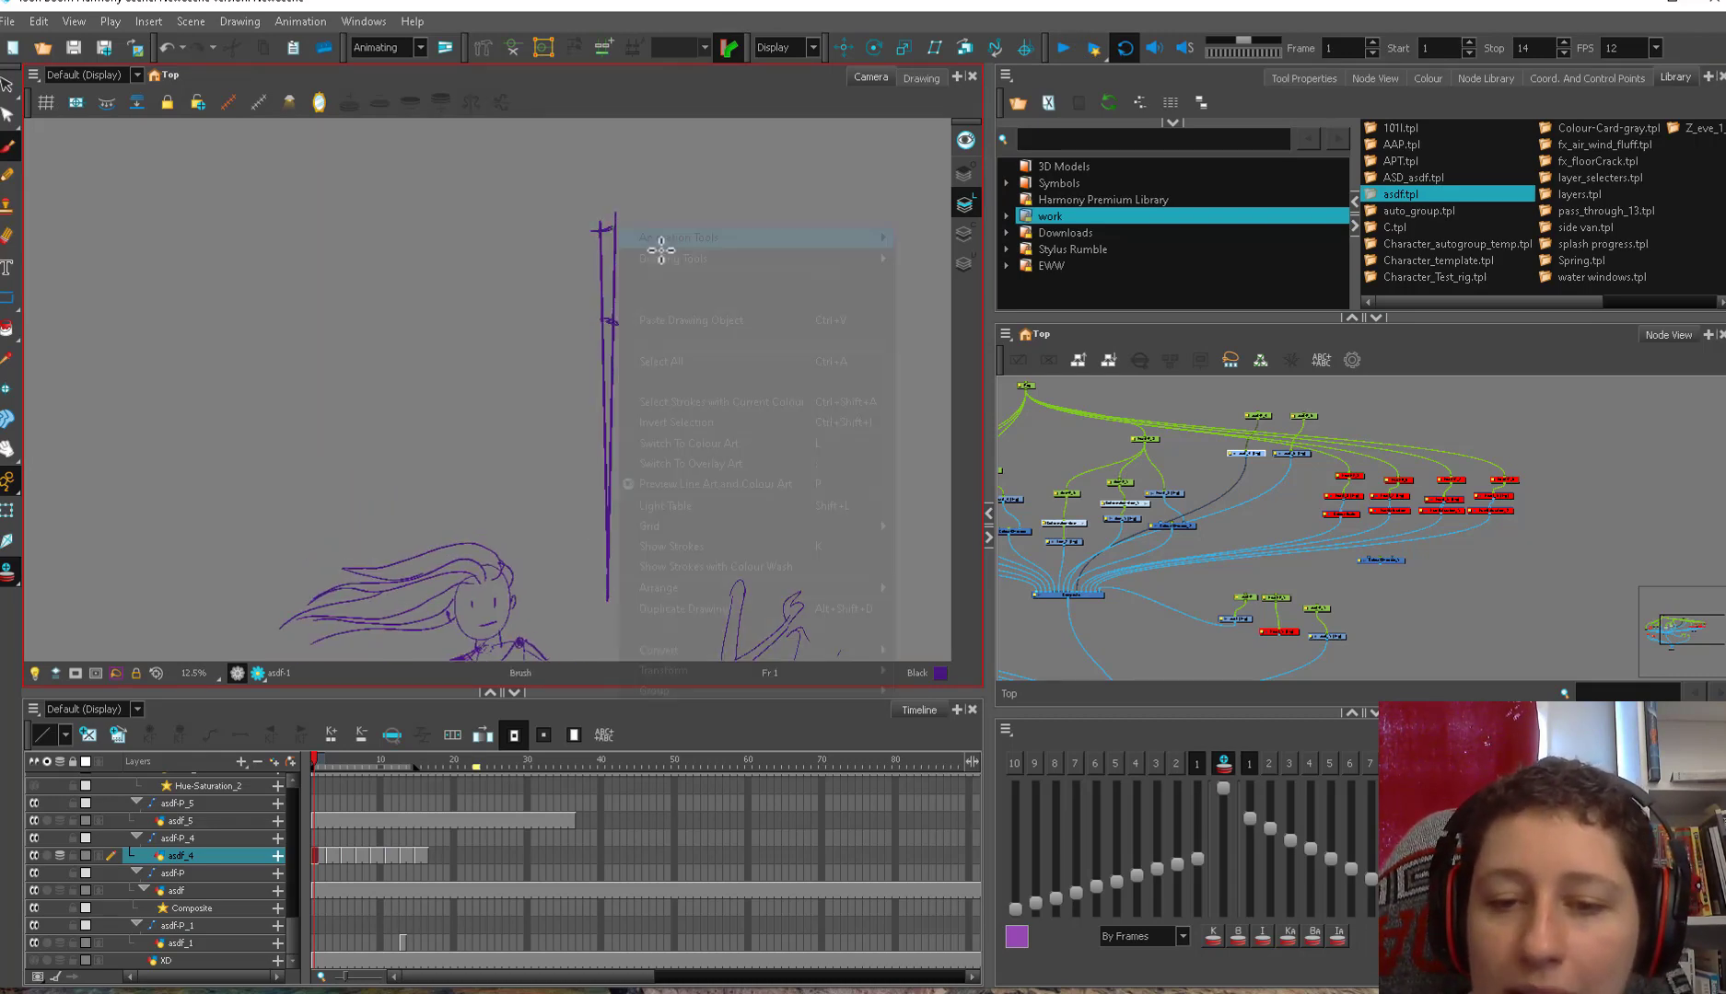
pyautogui.click(608, 231)
pyautogui.moveTo(616, 228); pyautogui.dragTo(706, 260)
pyautogui.moveTo(609, 320)
pyautogui.mouseDown()
pyautogui.moveTo(663, 341)
pyautogui.moveTo(686, 250)
pyautogui.moveTo(884, 244)
pyautogui.mouseUp()
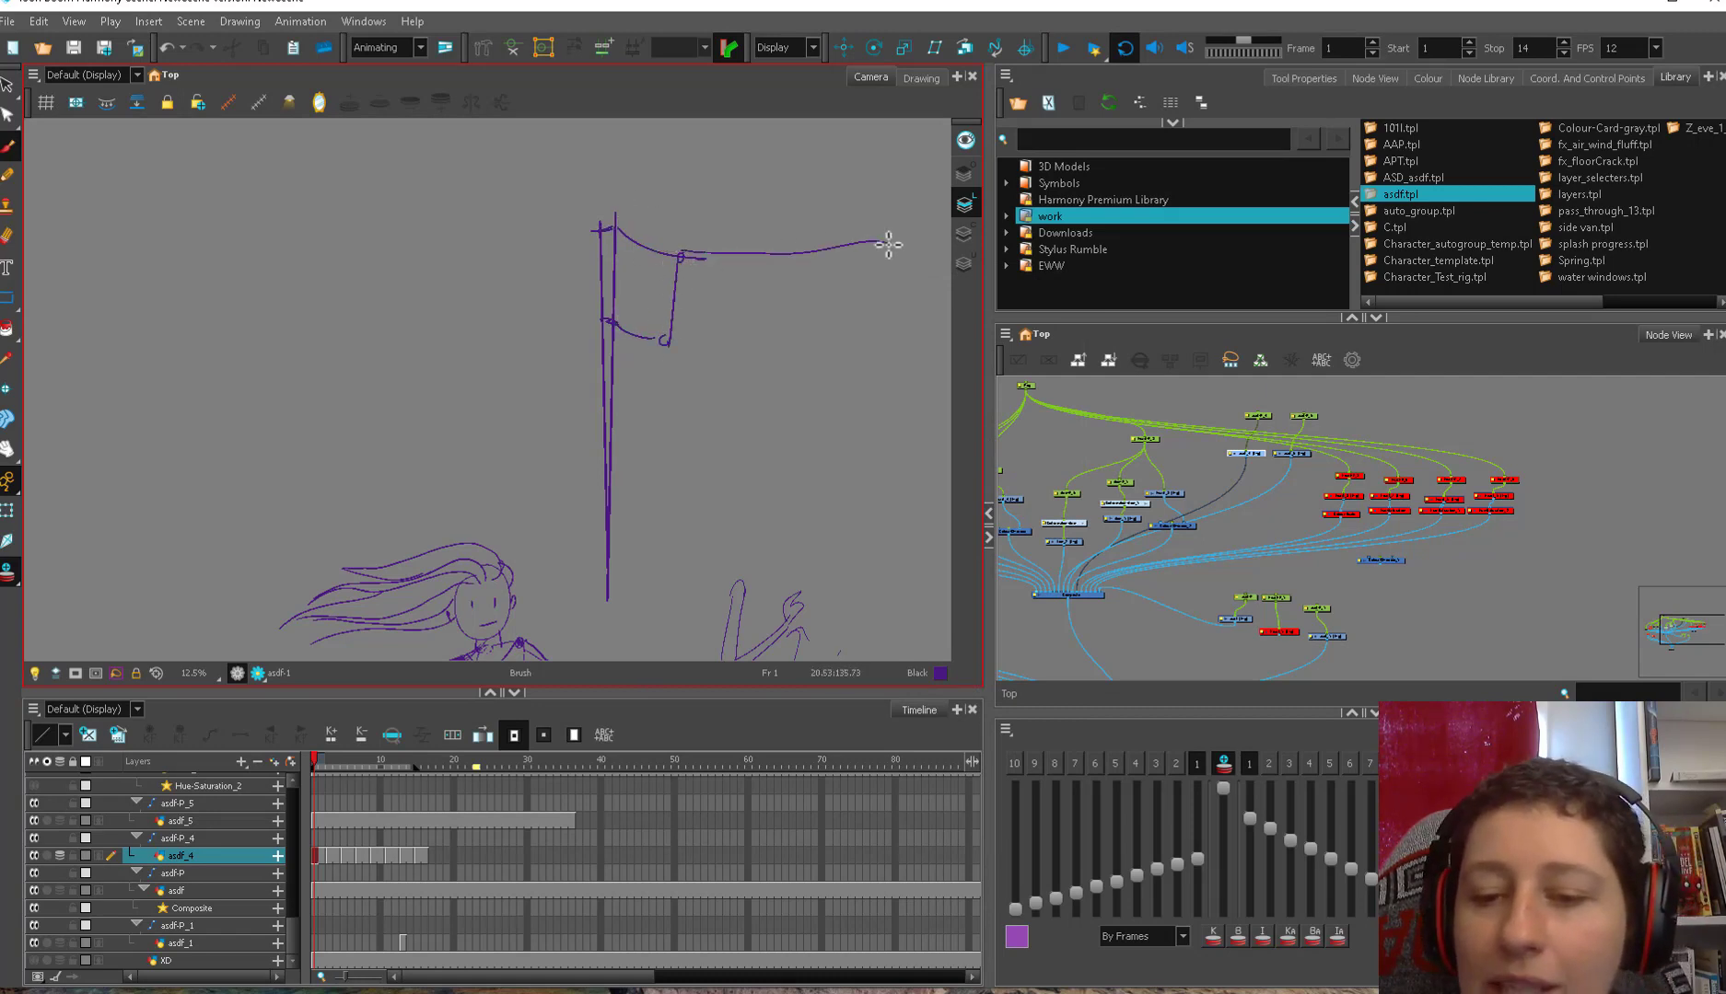
# - Close the flag with its lower and outer edges and point an arrow at the upper cord
pyautogui.moveTo(681, 350); pyautogui.dragTo(861, 350)
pyautogui.moveTo(885, 242); pyautogui.dragTo(872, 346)
pyautogui.moveTo(668, 182)
pyautogui.mouseDown()
pyautogui.moveTo(648, 240)
pyautogui.moveTo(667, 210)
pyautogui.mouseUp()
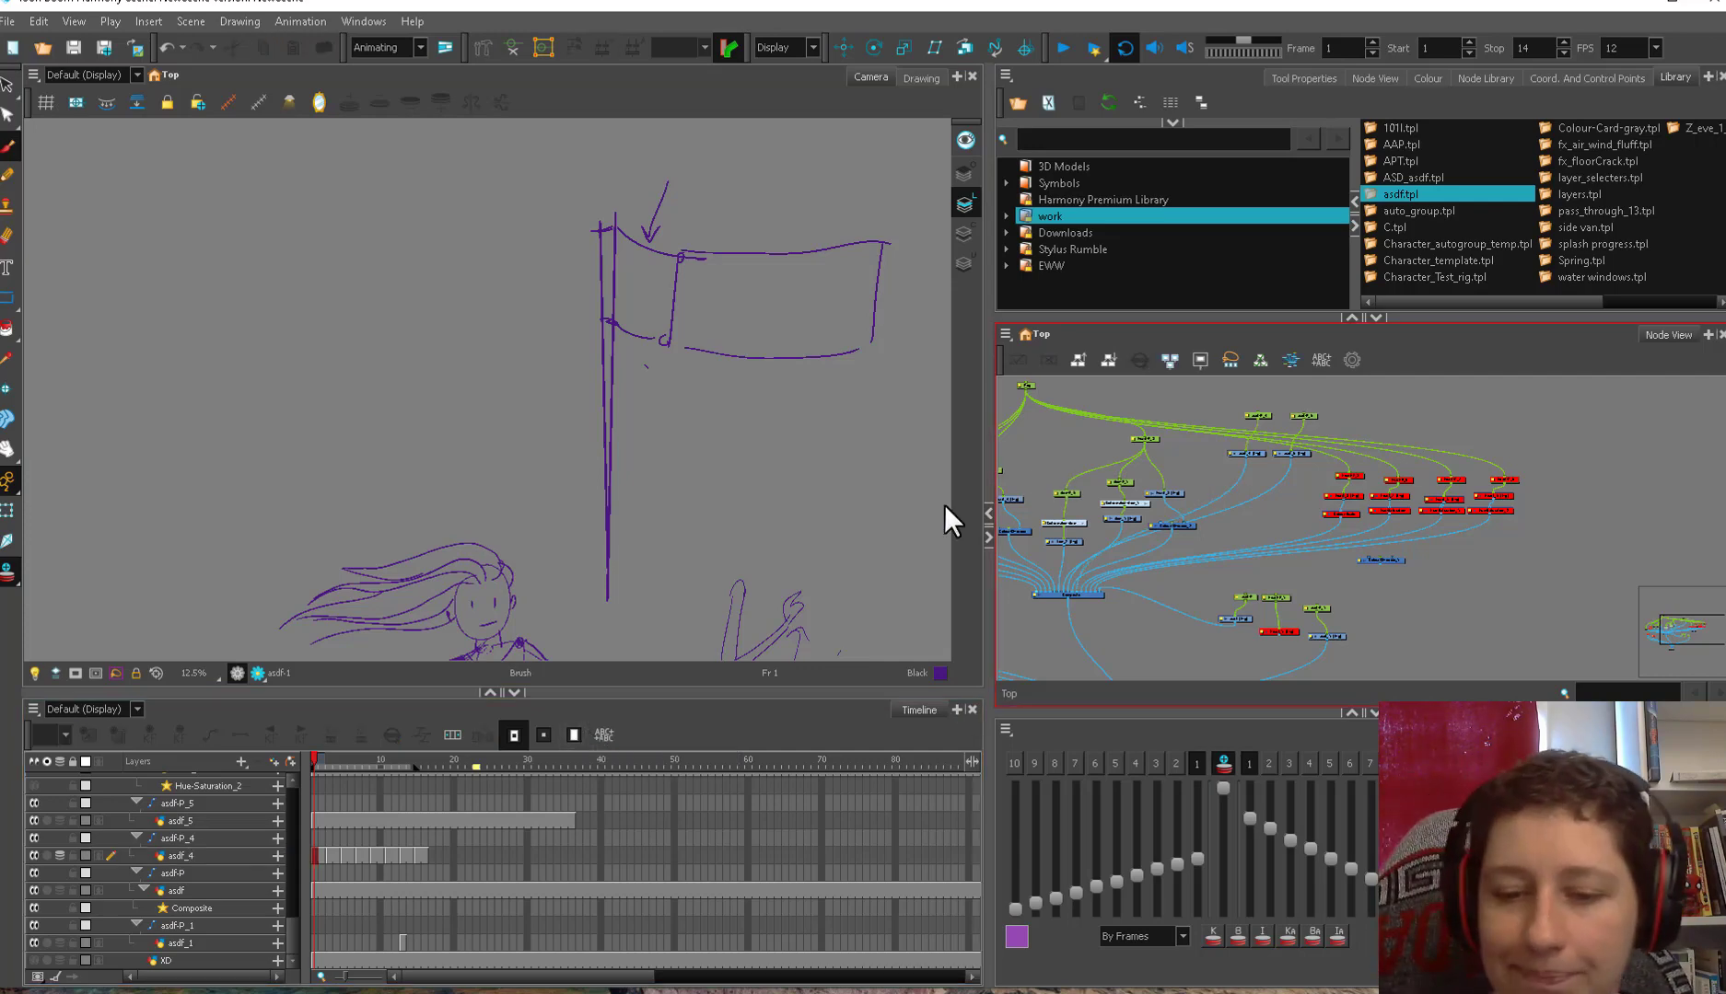
# - Play the cape loop with the whole character and the other secondary-motion sketches in view
pyautogui.scroll(-2, 856, 501)
pyautogui.moveTo(828, 522); pyautogui.dragTo(736, 304)
pyautogui.scroll(1, 763, 423)
pyautogui.moveTo(773, 551); pyautogui.dragTo(767, 484)
pyautogui.scroll(1, 754, 515)
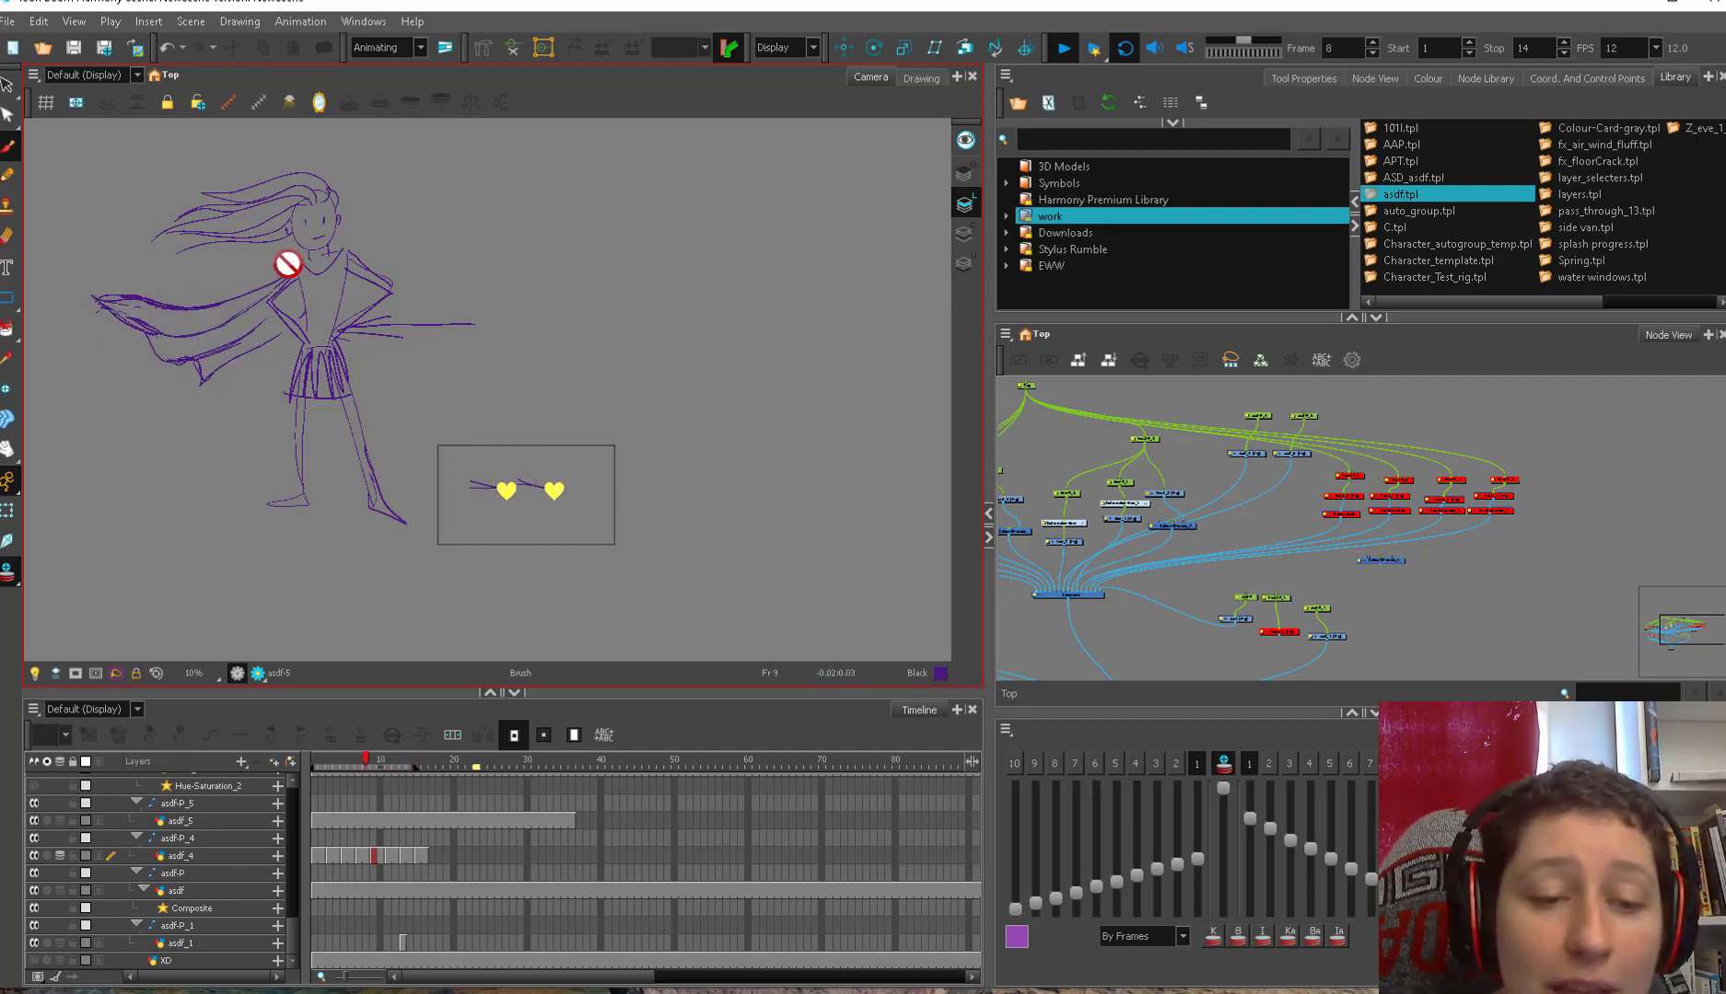
pyautogui.click(1066, 40)
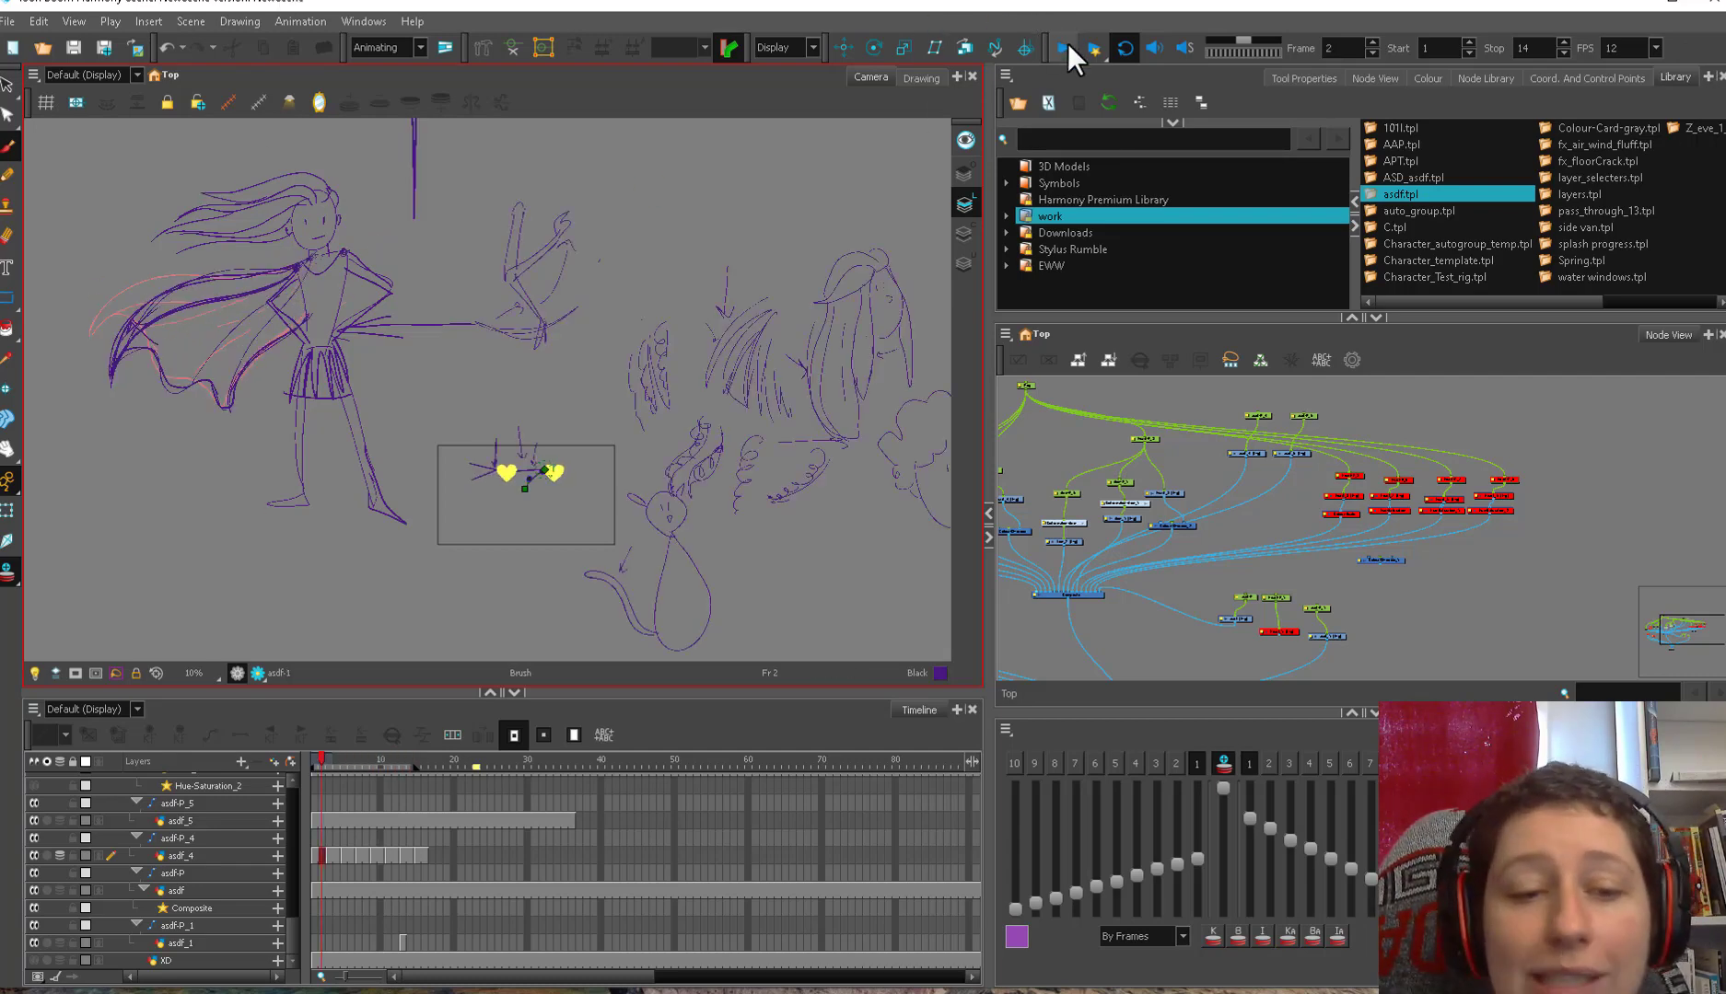